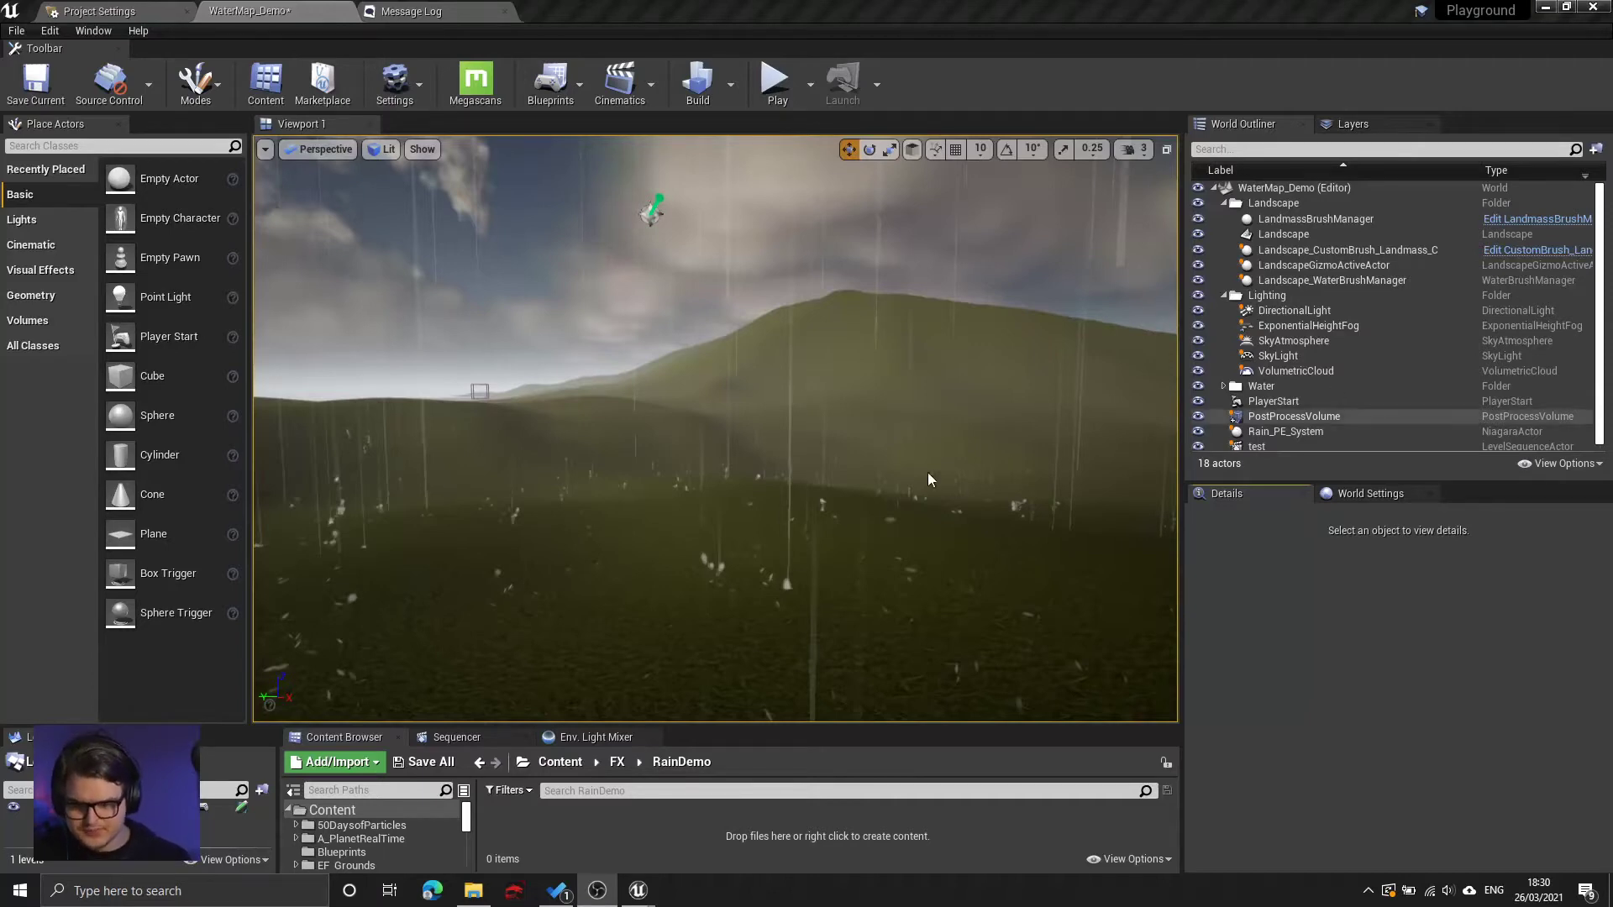
left_click(1283, 233)
key("f")
right_click_drag(714, 429, 688, 388)
right_click_drag(735, 235, 747, 248)
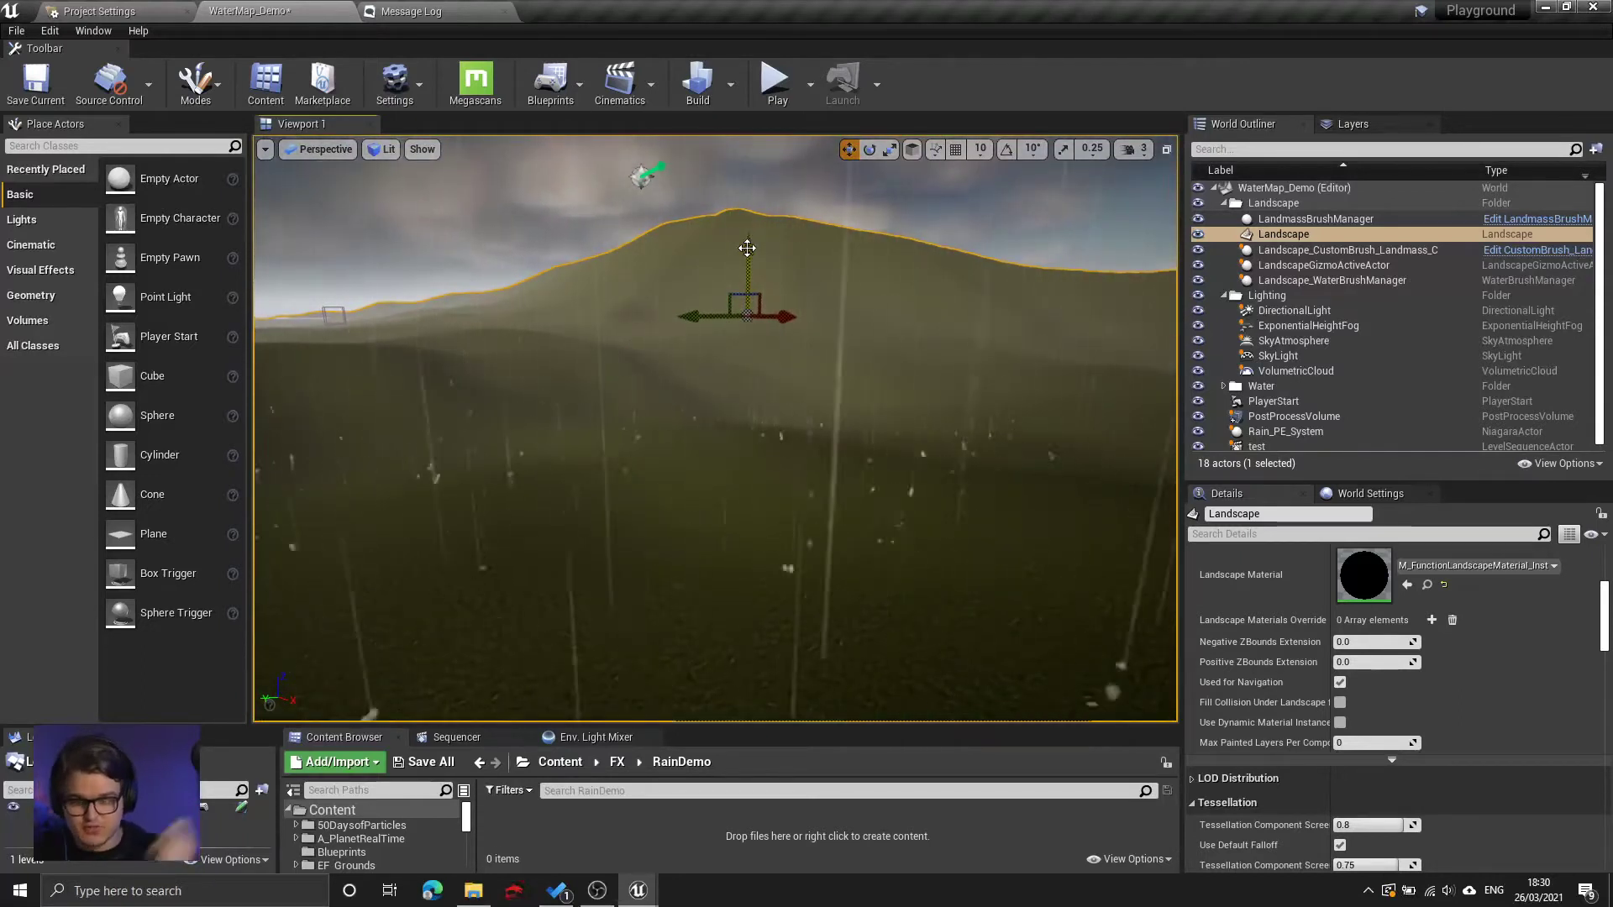
right_click_drag(746, 248, 806, 315)
right_click_drag(798, 377, 768, 336)
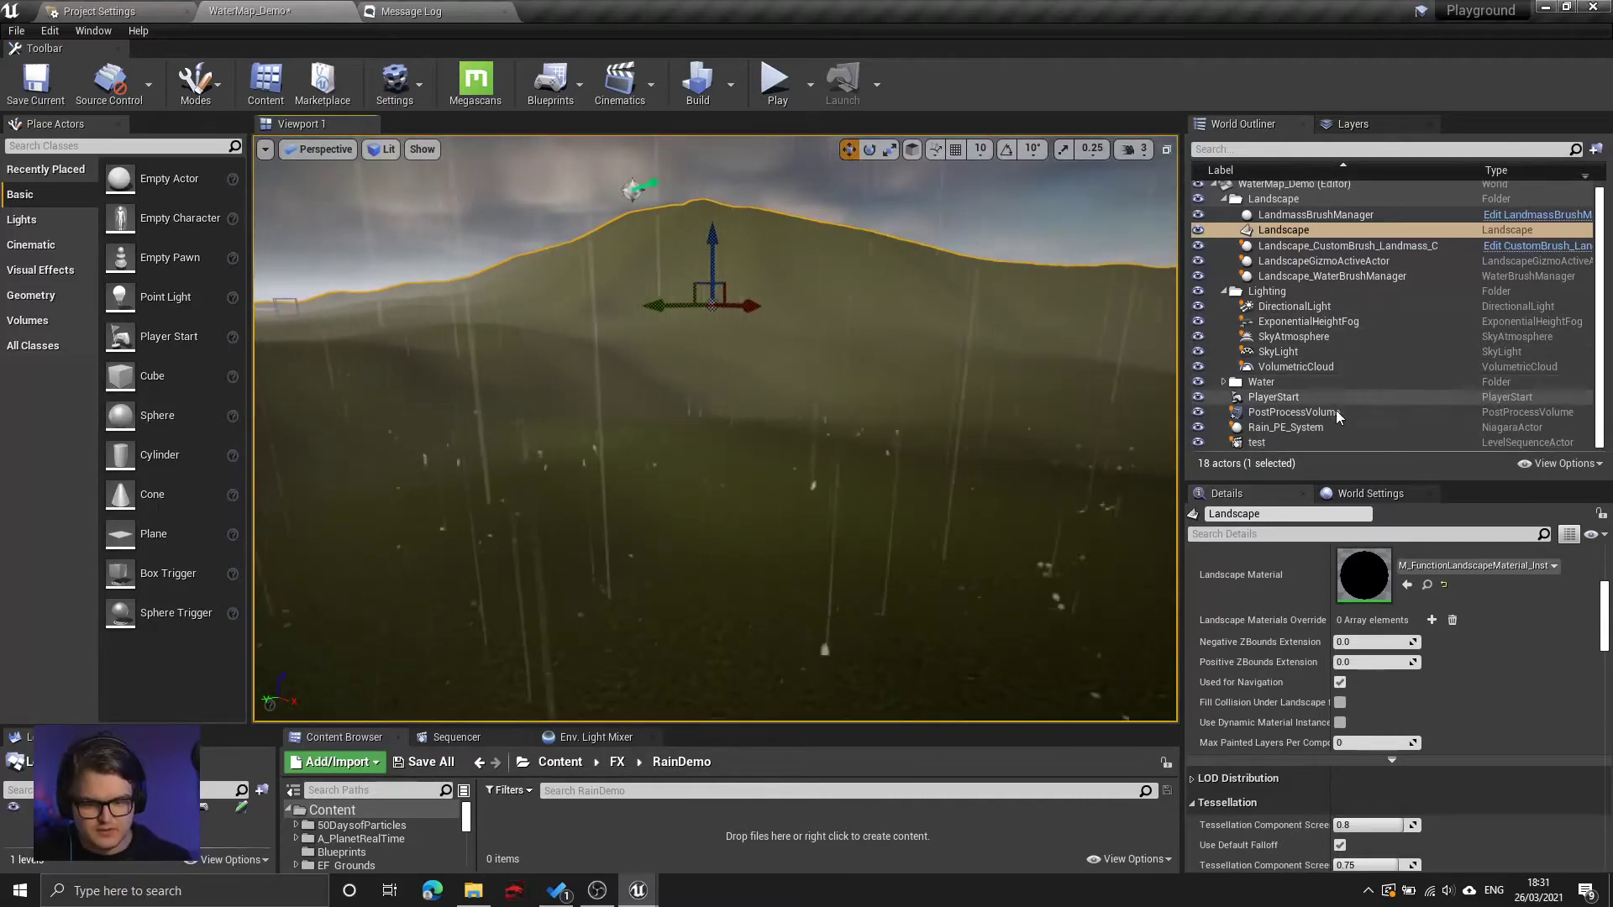
- Delete the existing Rain_PE_System actor from the level
left_click(1310, 431)
key("f")
right_click_drag(738, 423, 733, 465)
key("Delete")
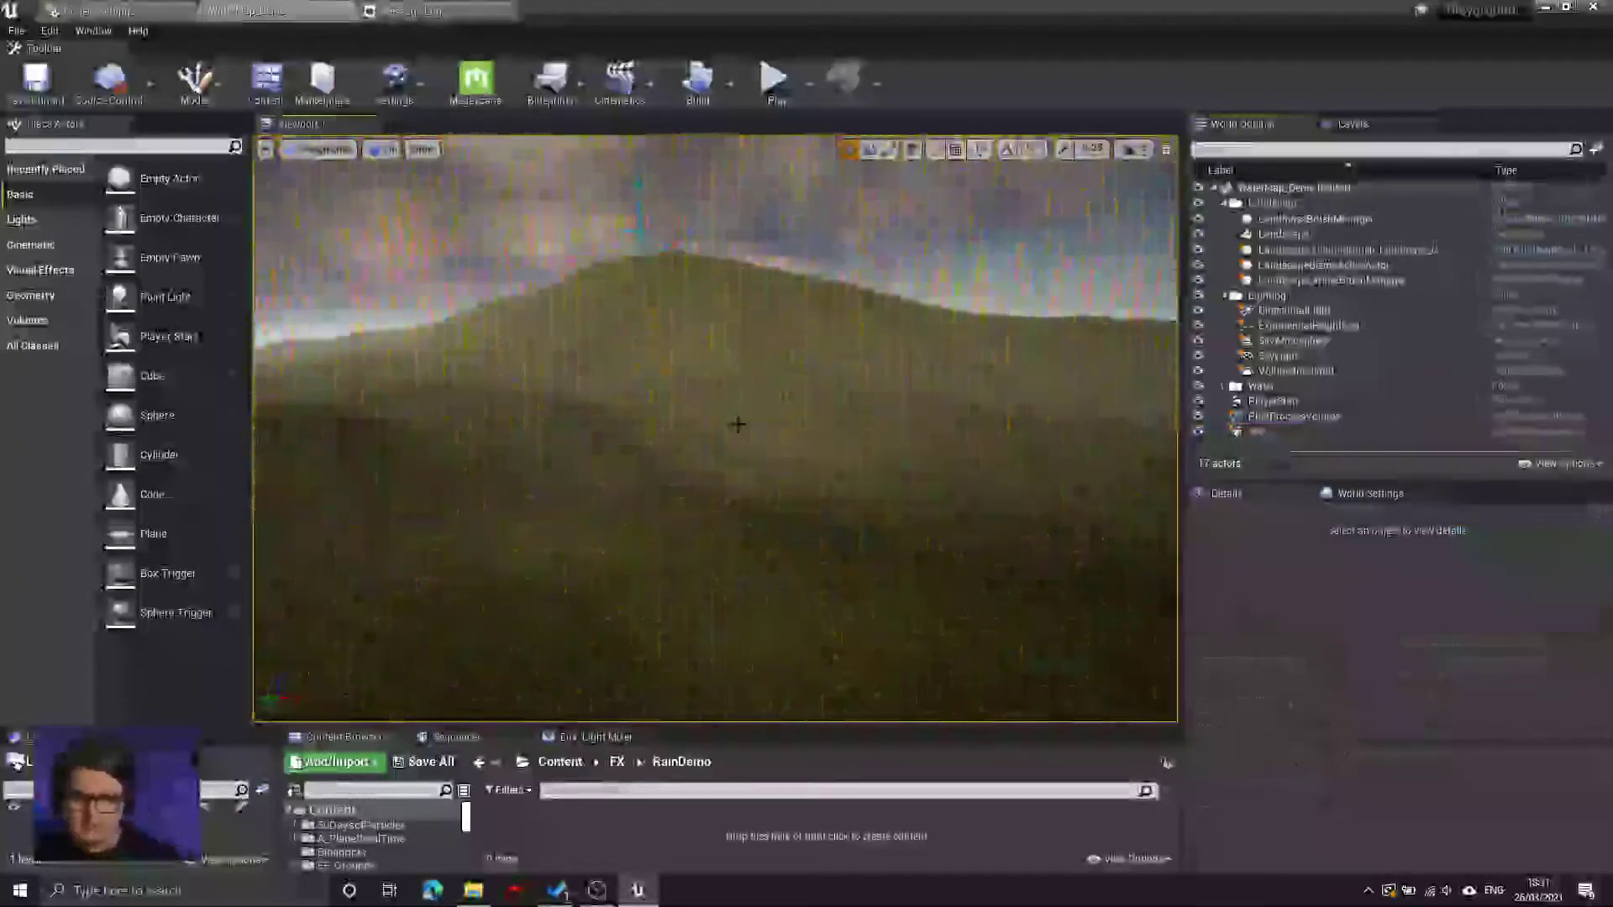
- Create a Niagara System in the RainDemo folder from selected emitters, using the Hanging Particulates template
left_click_drag(669, 726, 687, 580)
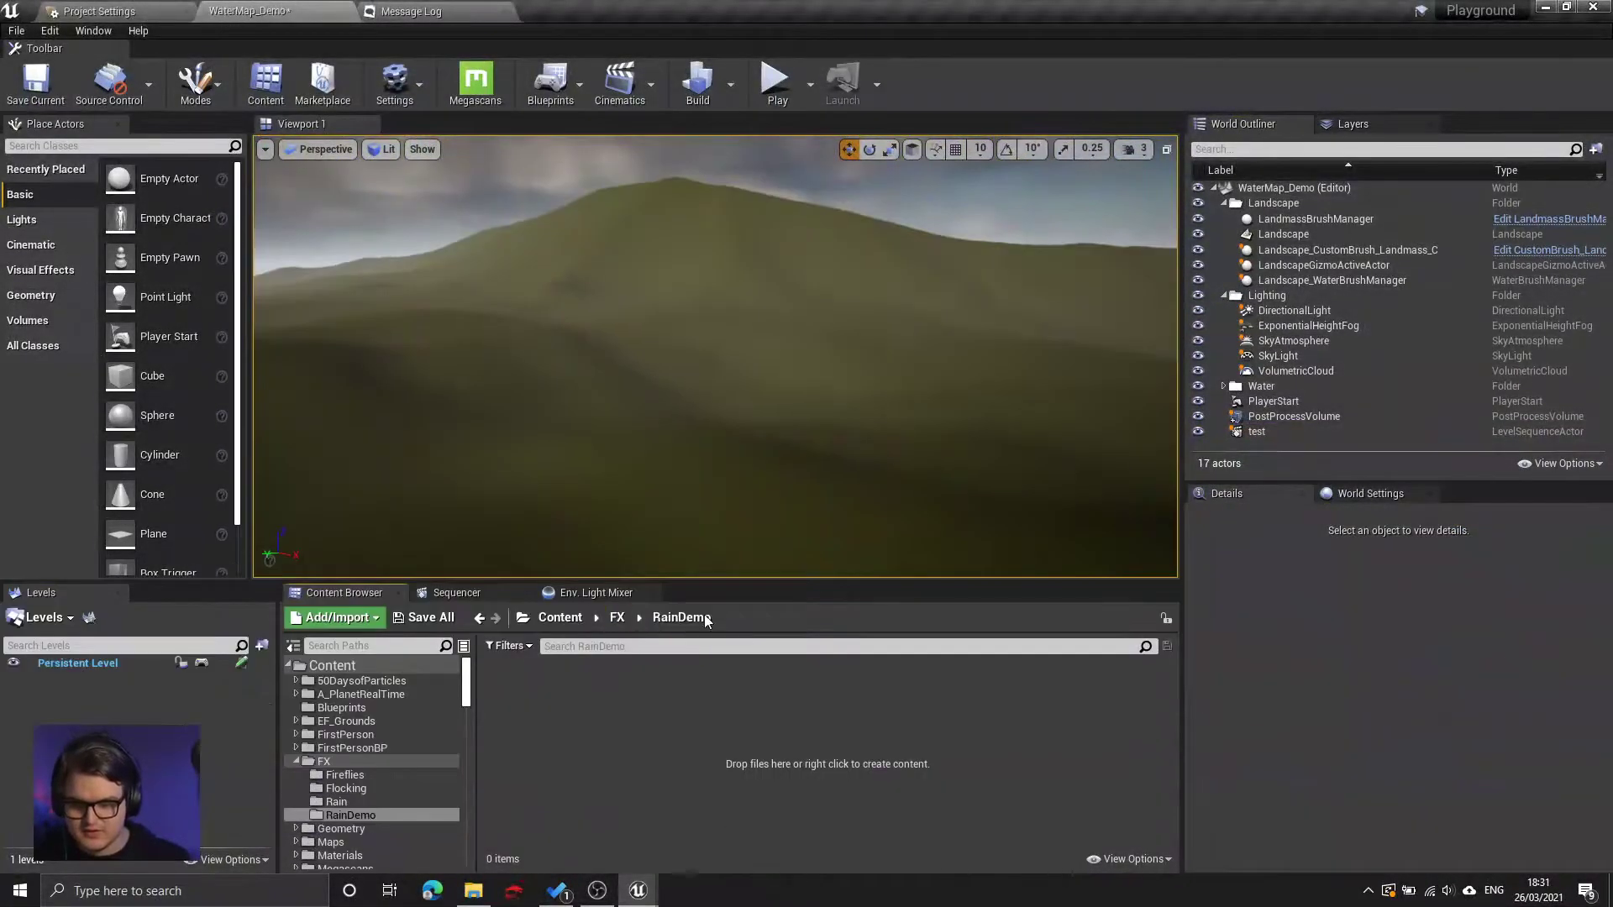
right_click(522, 717)
left_click(556, 768)
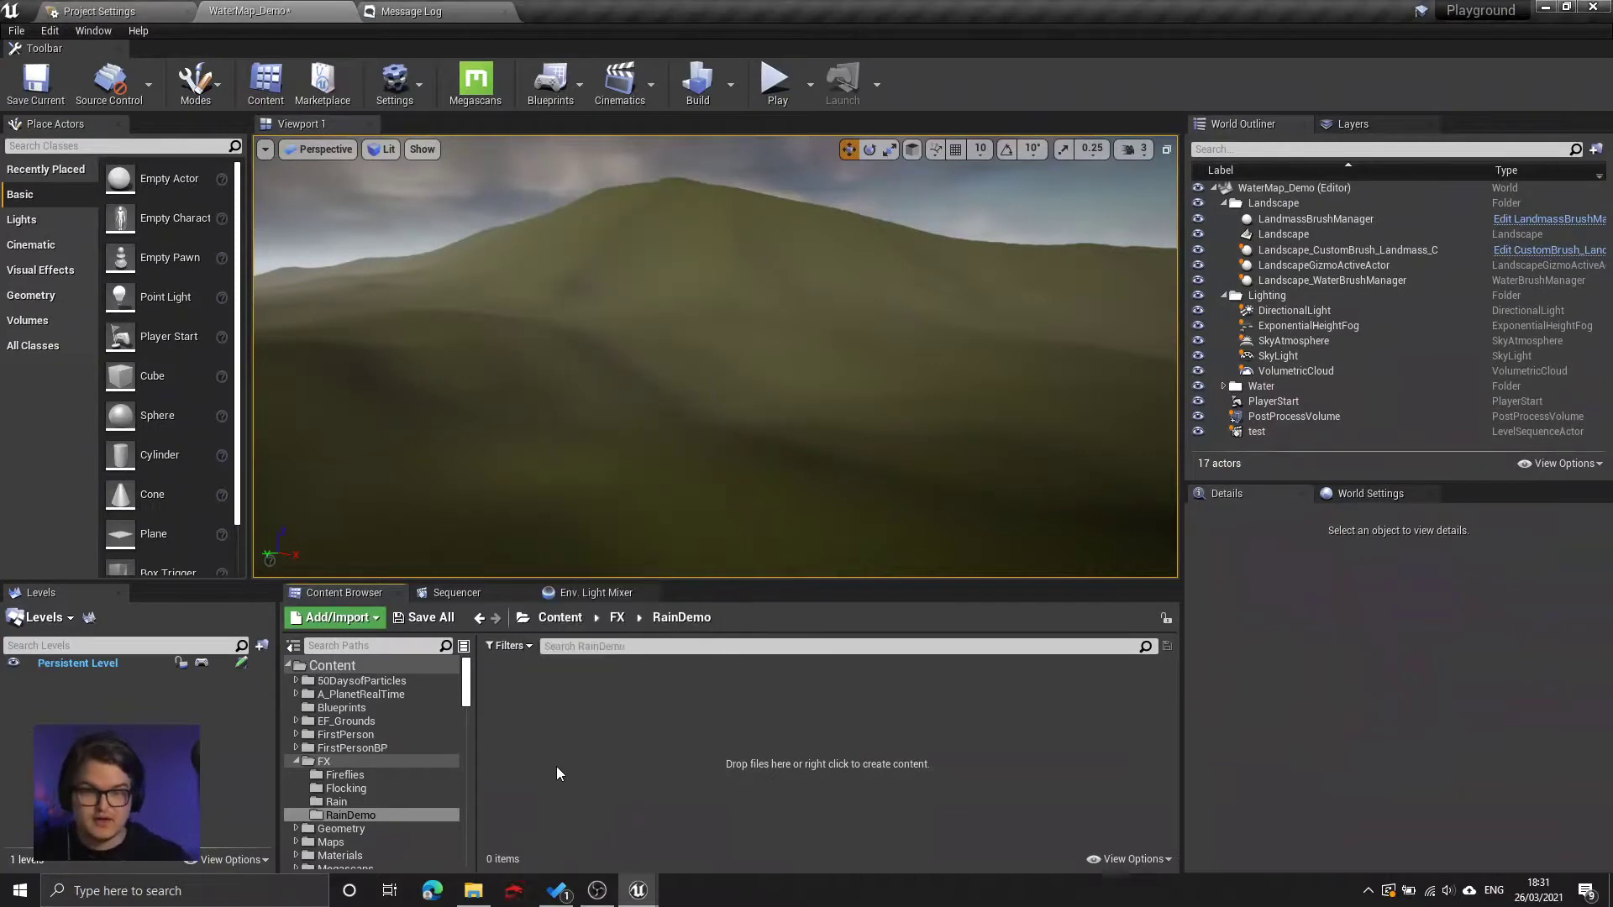
right_click(598, 745)
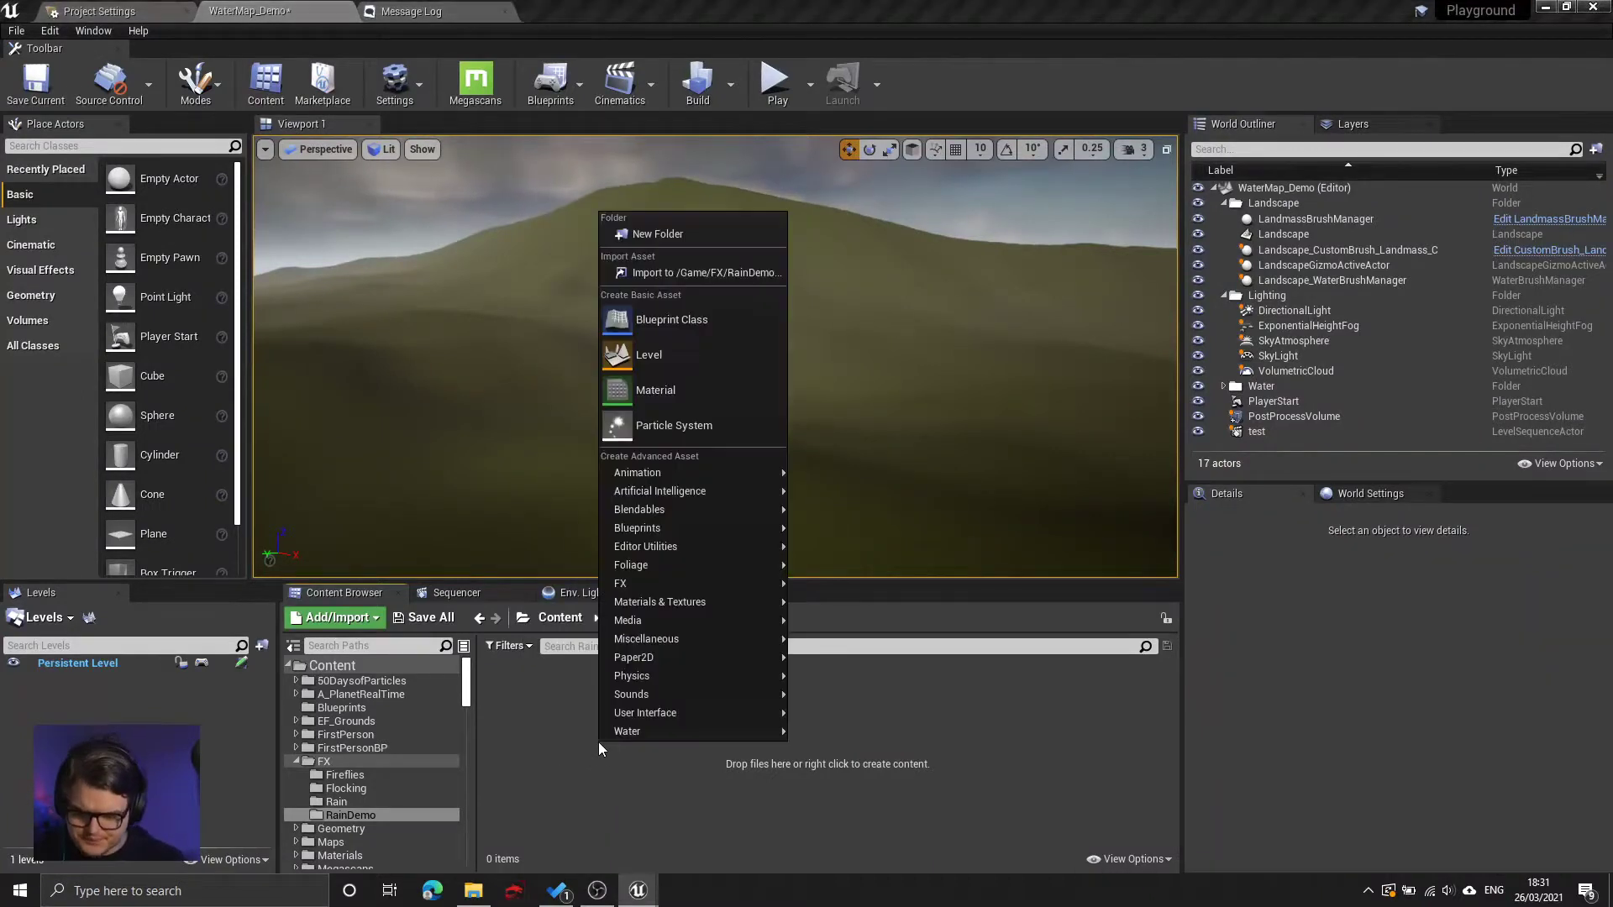
mouse_move(738, 588)
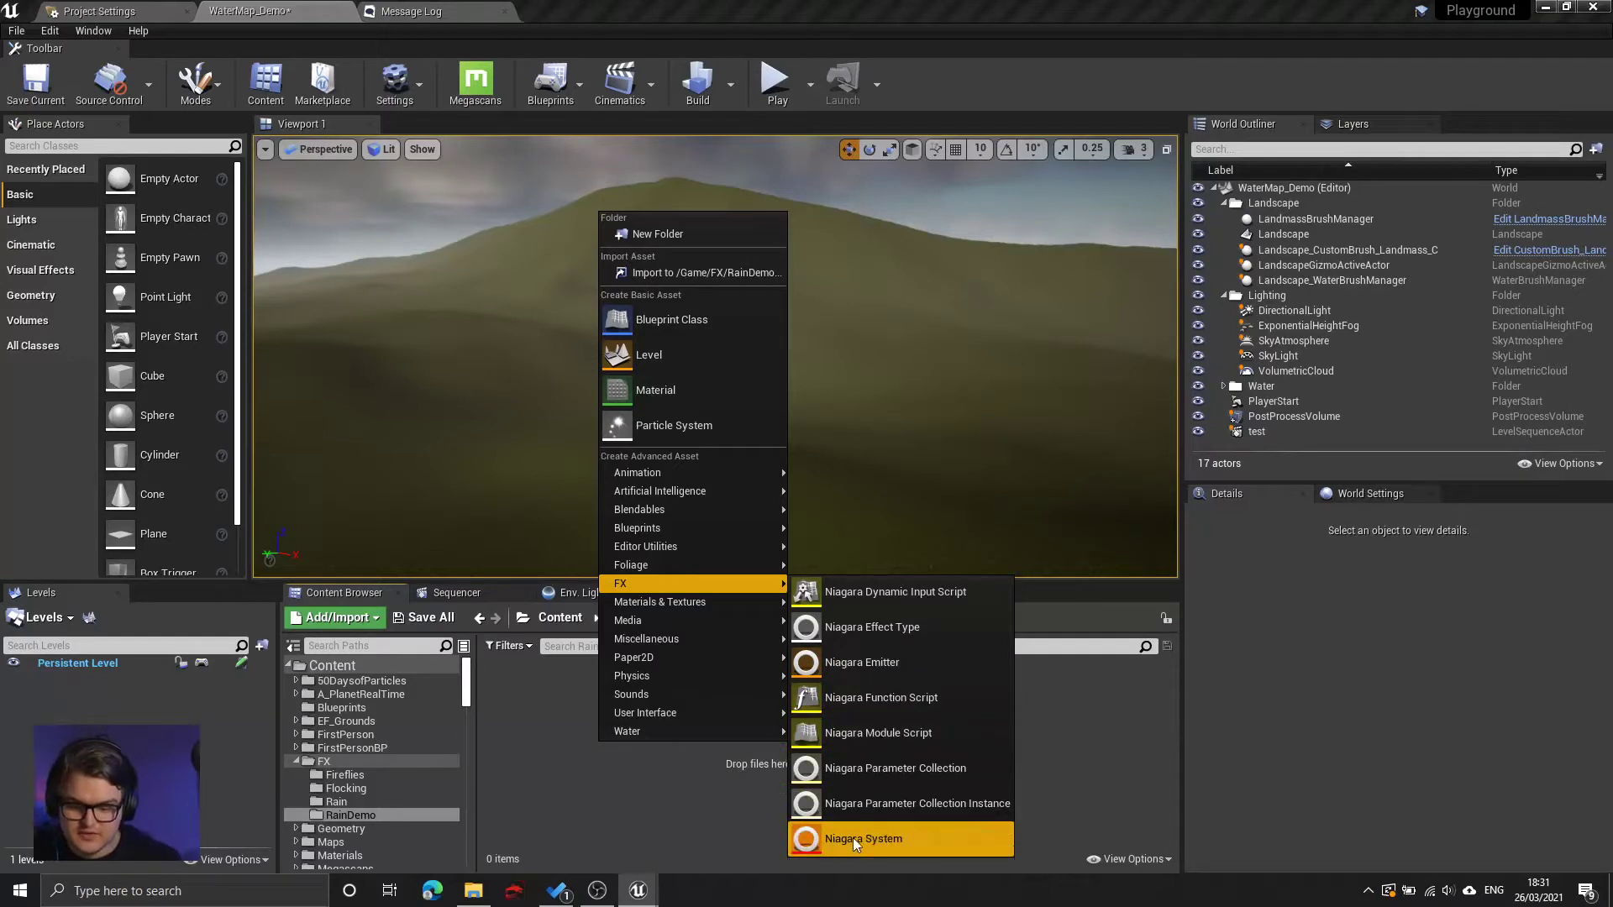
left_click(806, 844)
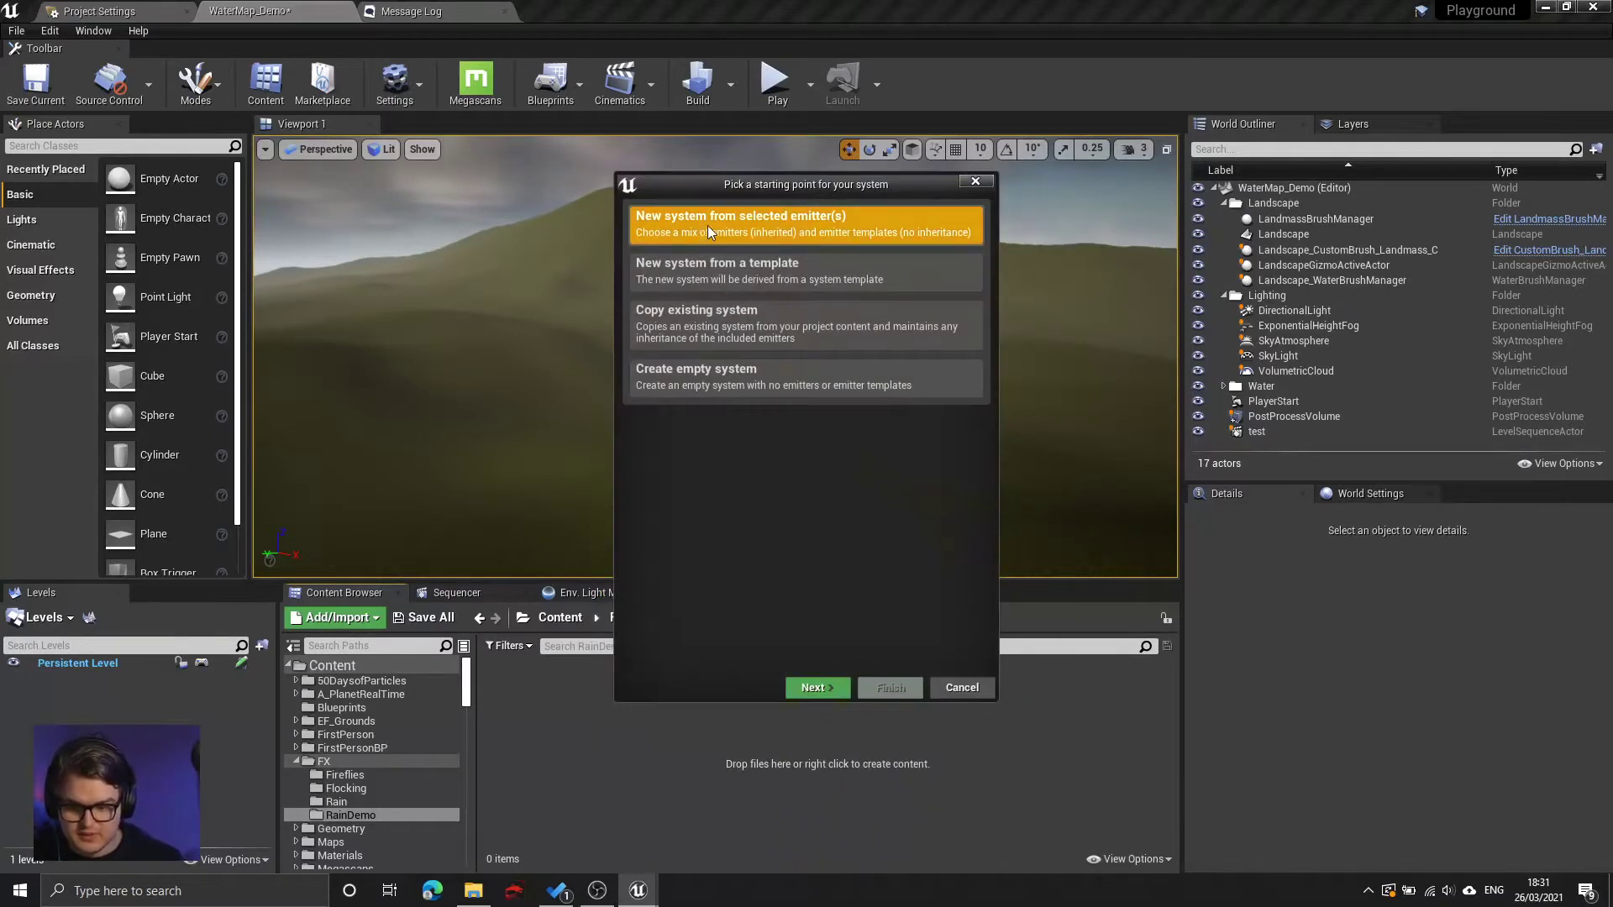
left_click(831, 688)
left_click(759, 554)
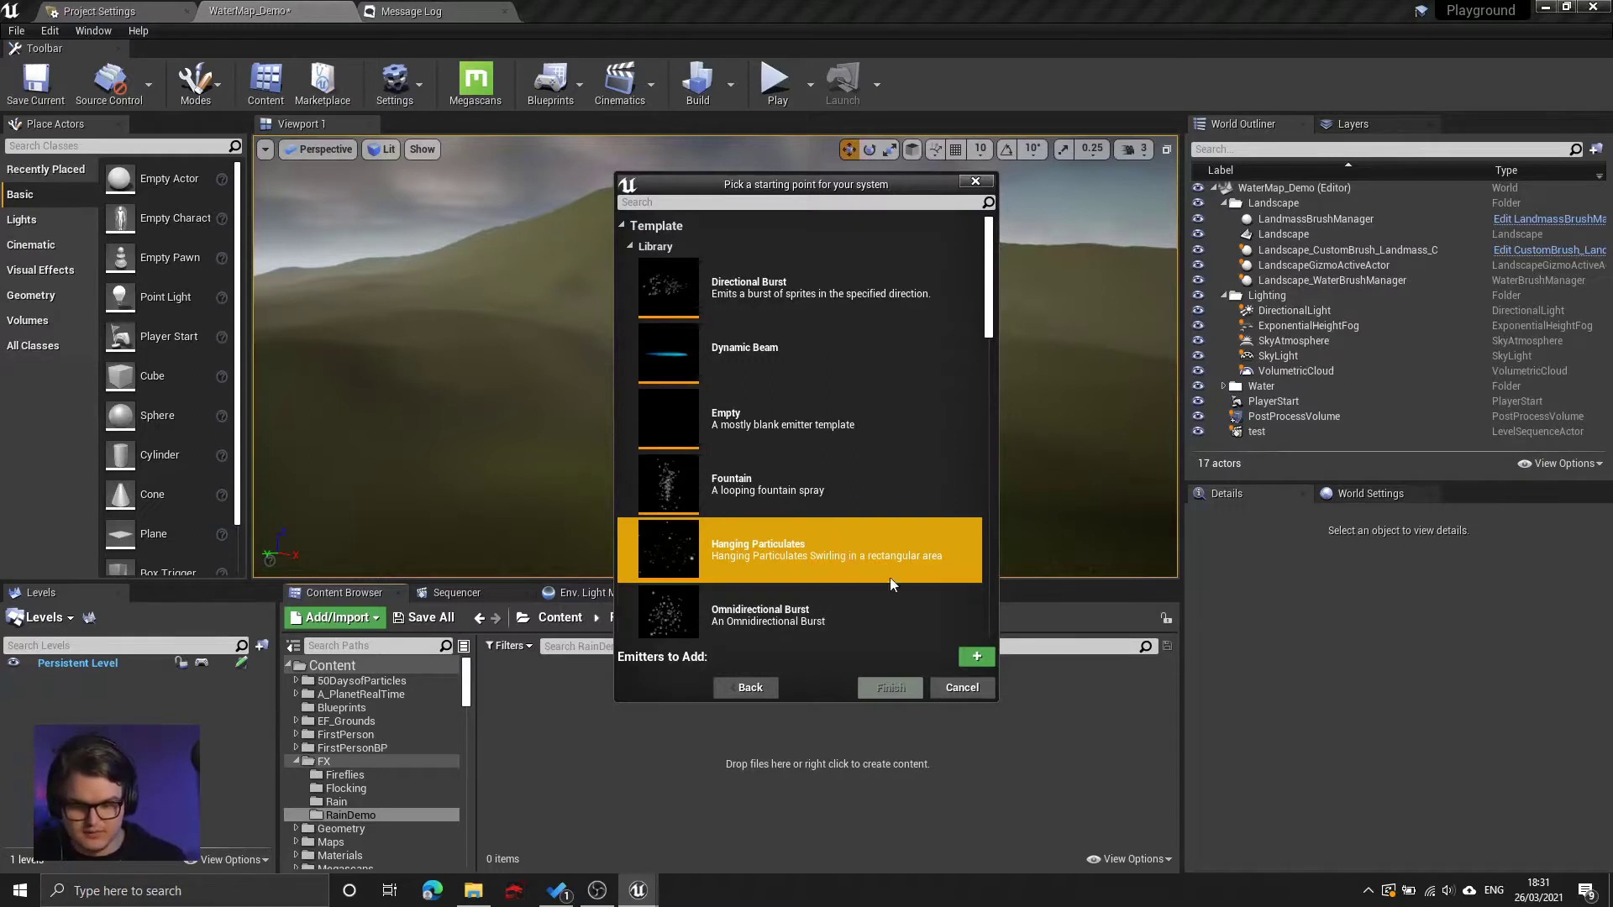
double_click(824, 557)
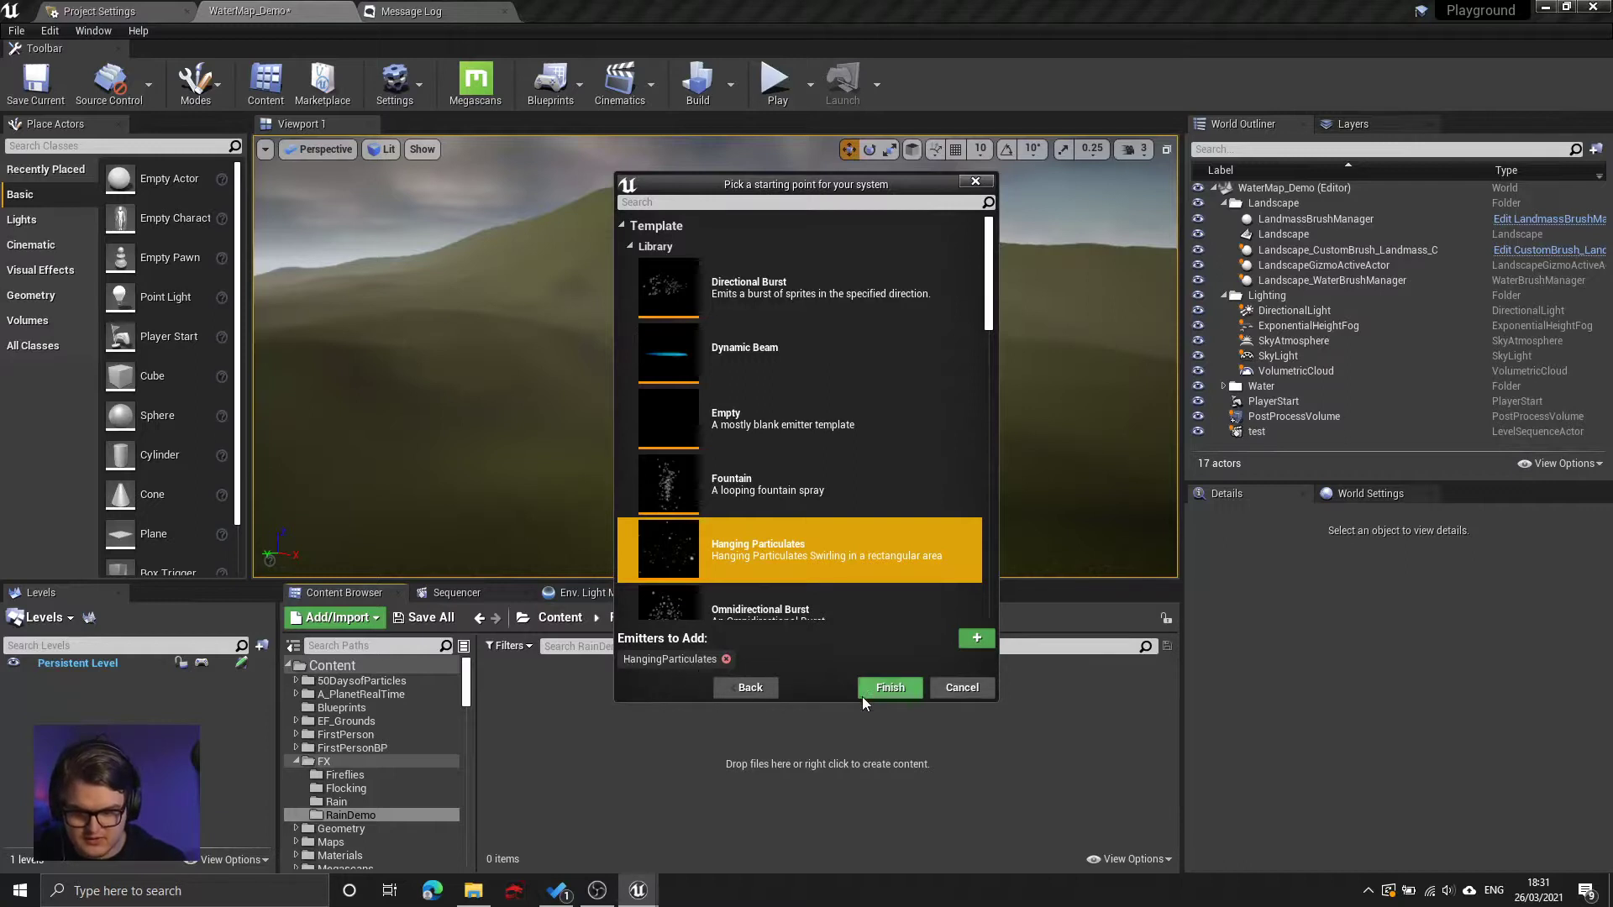
left_click(889, 689)
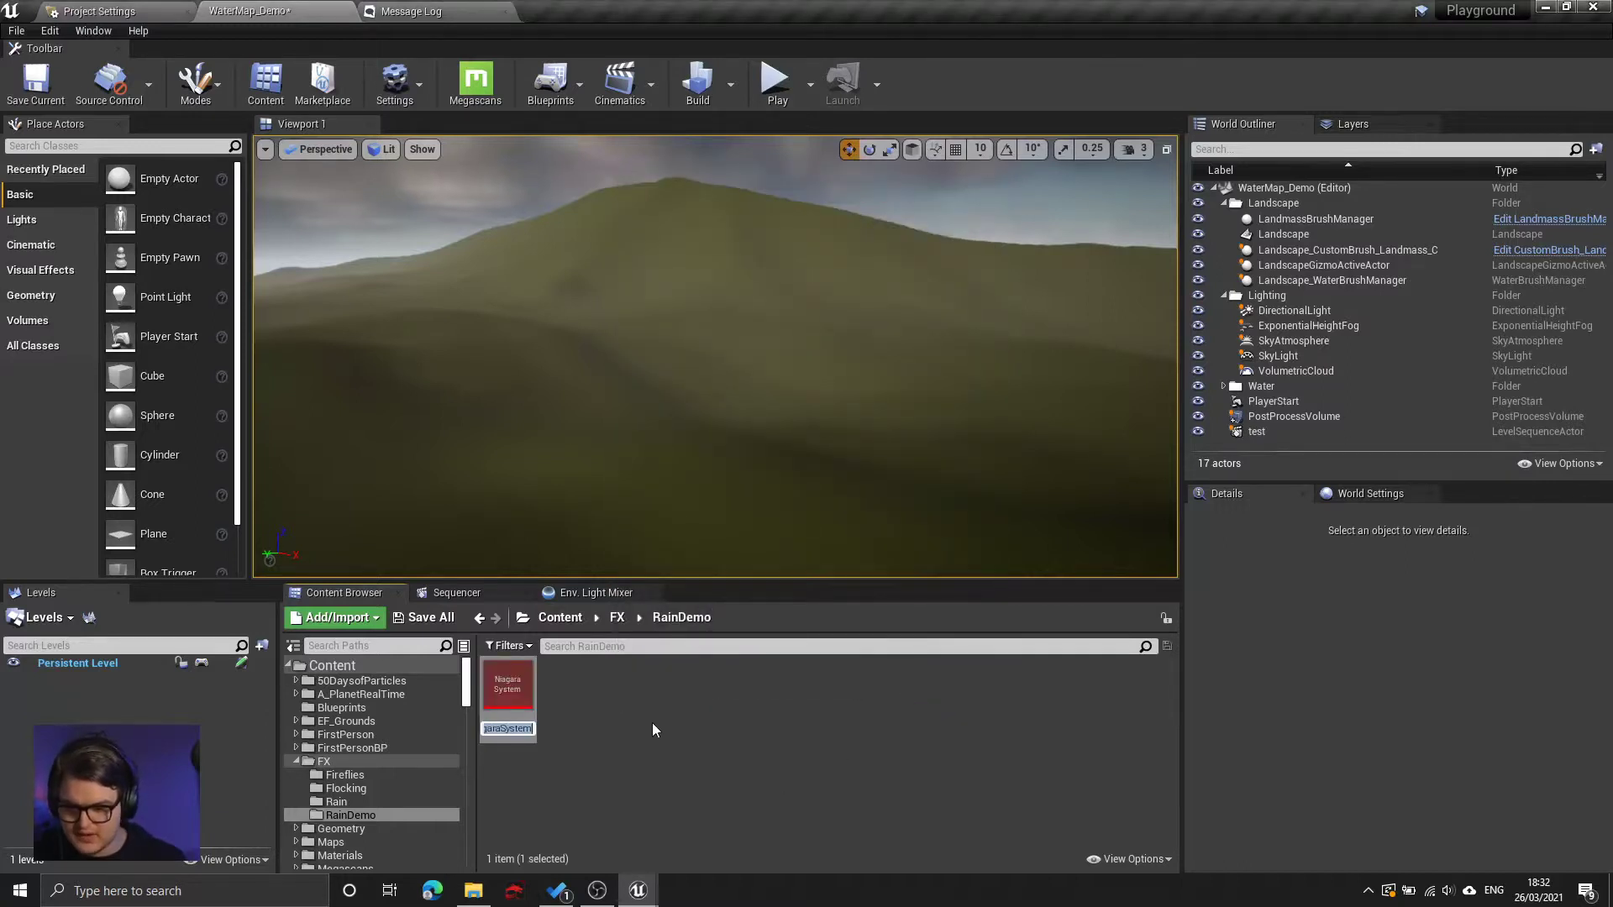
- Name the new Niagara system Rain_System and open it for editing
type("Rain")
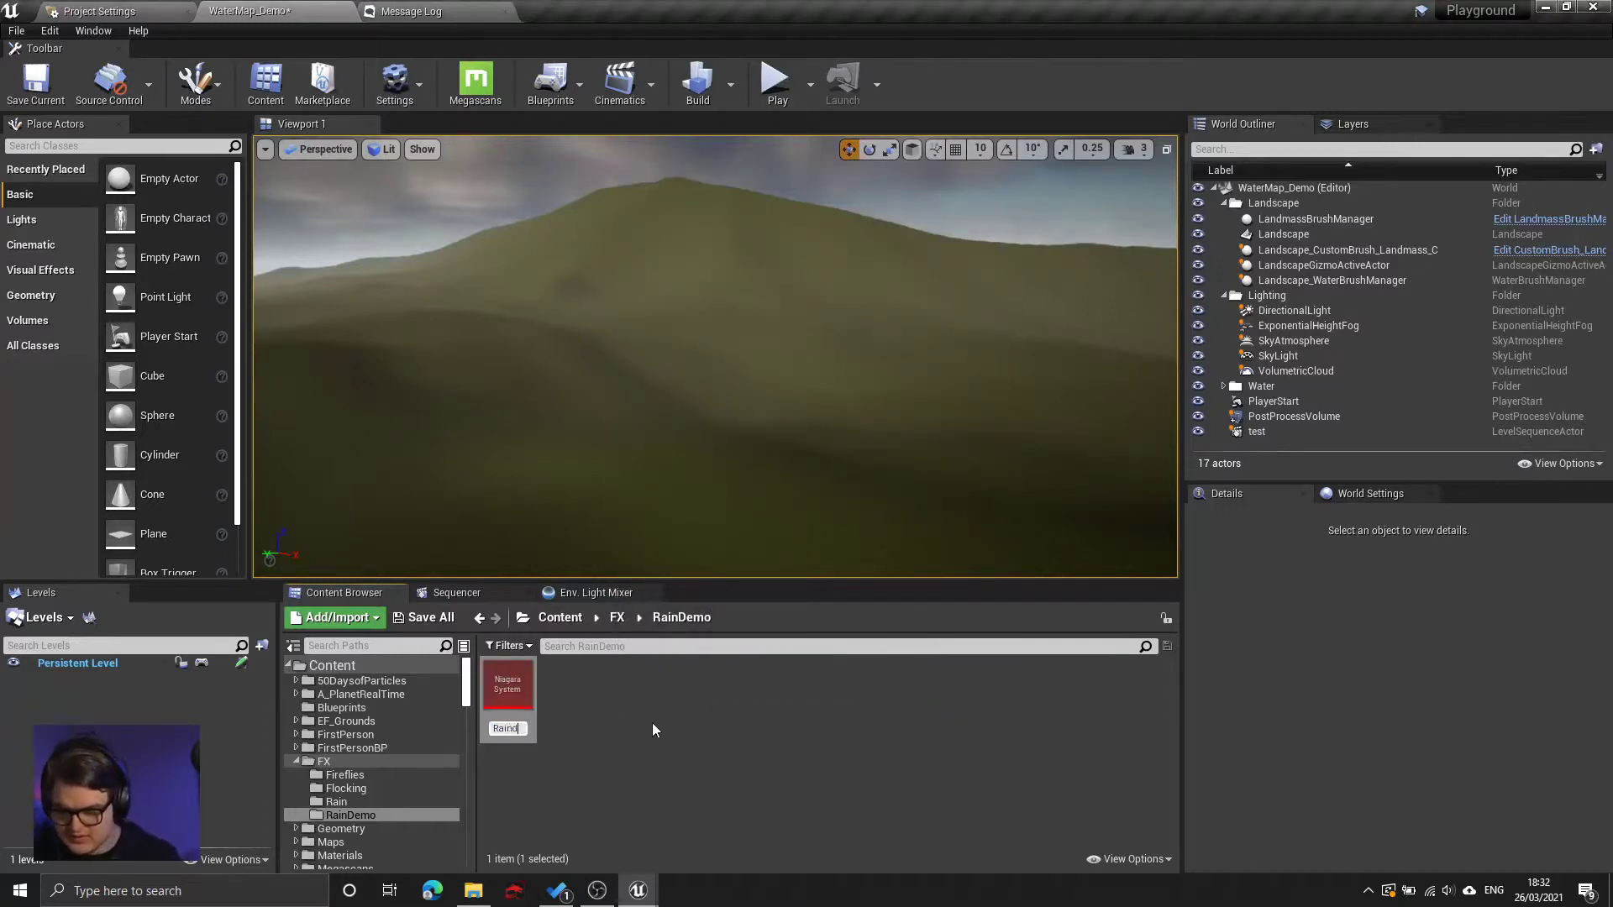
type("_System")
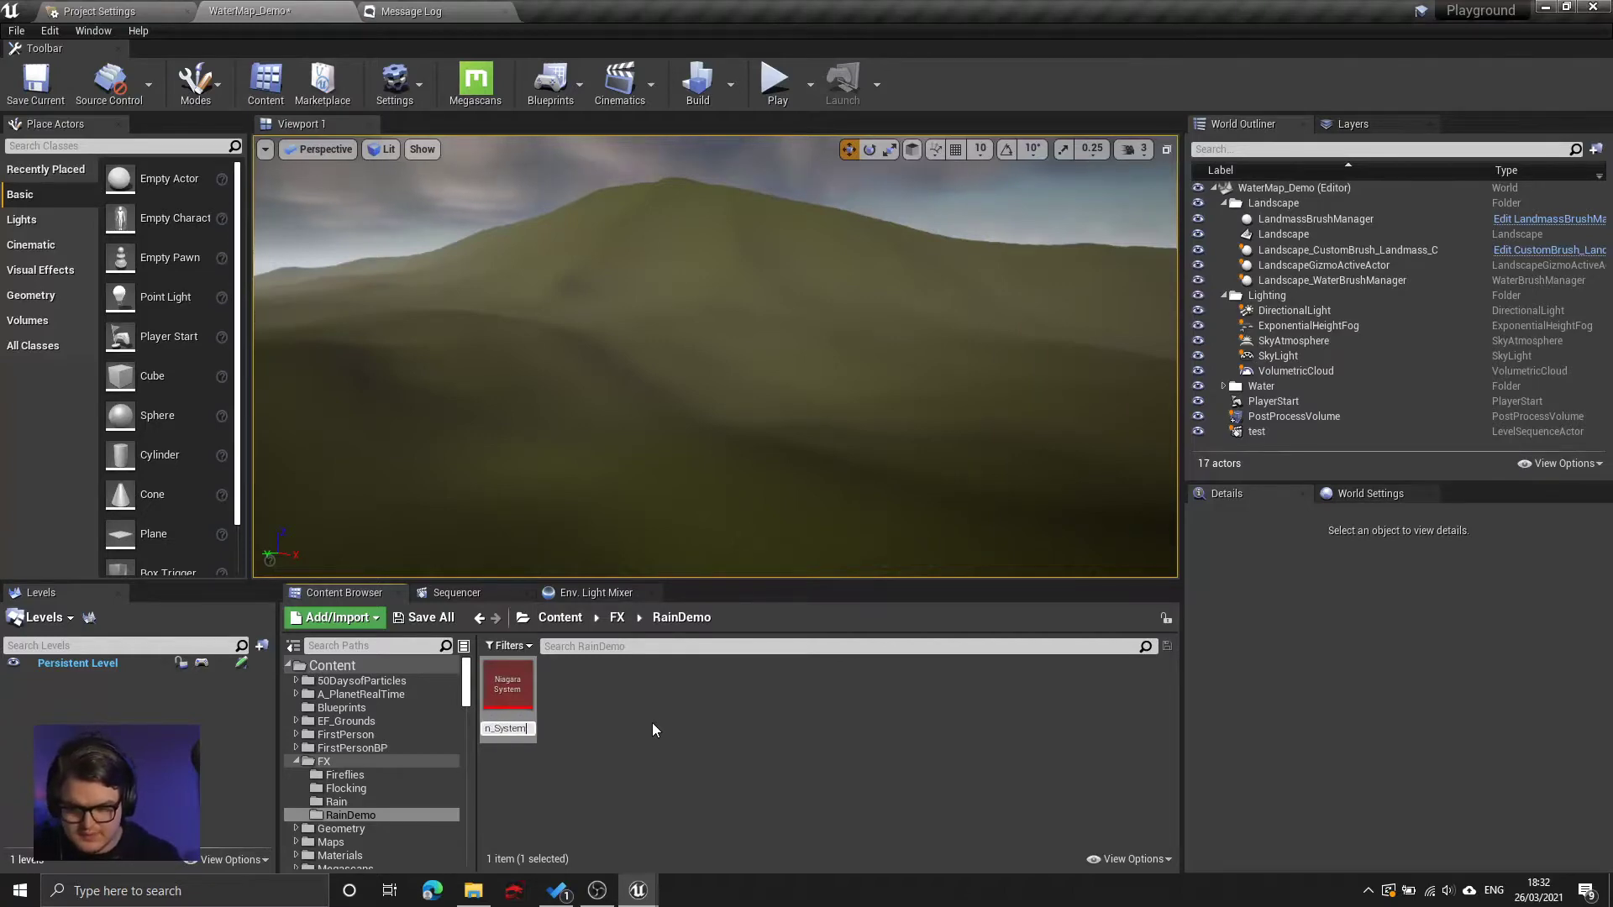
key("Return")
double_click(507, 704)
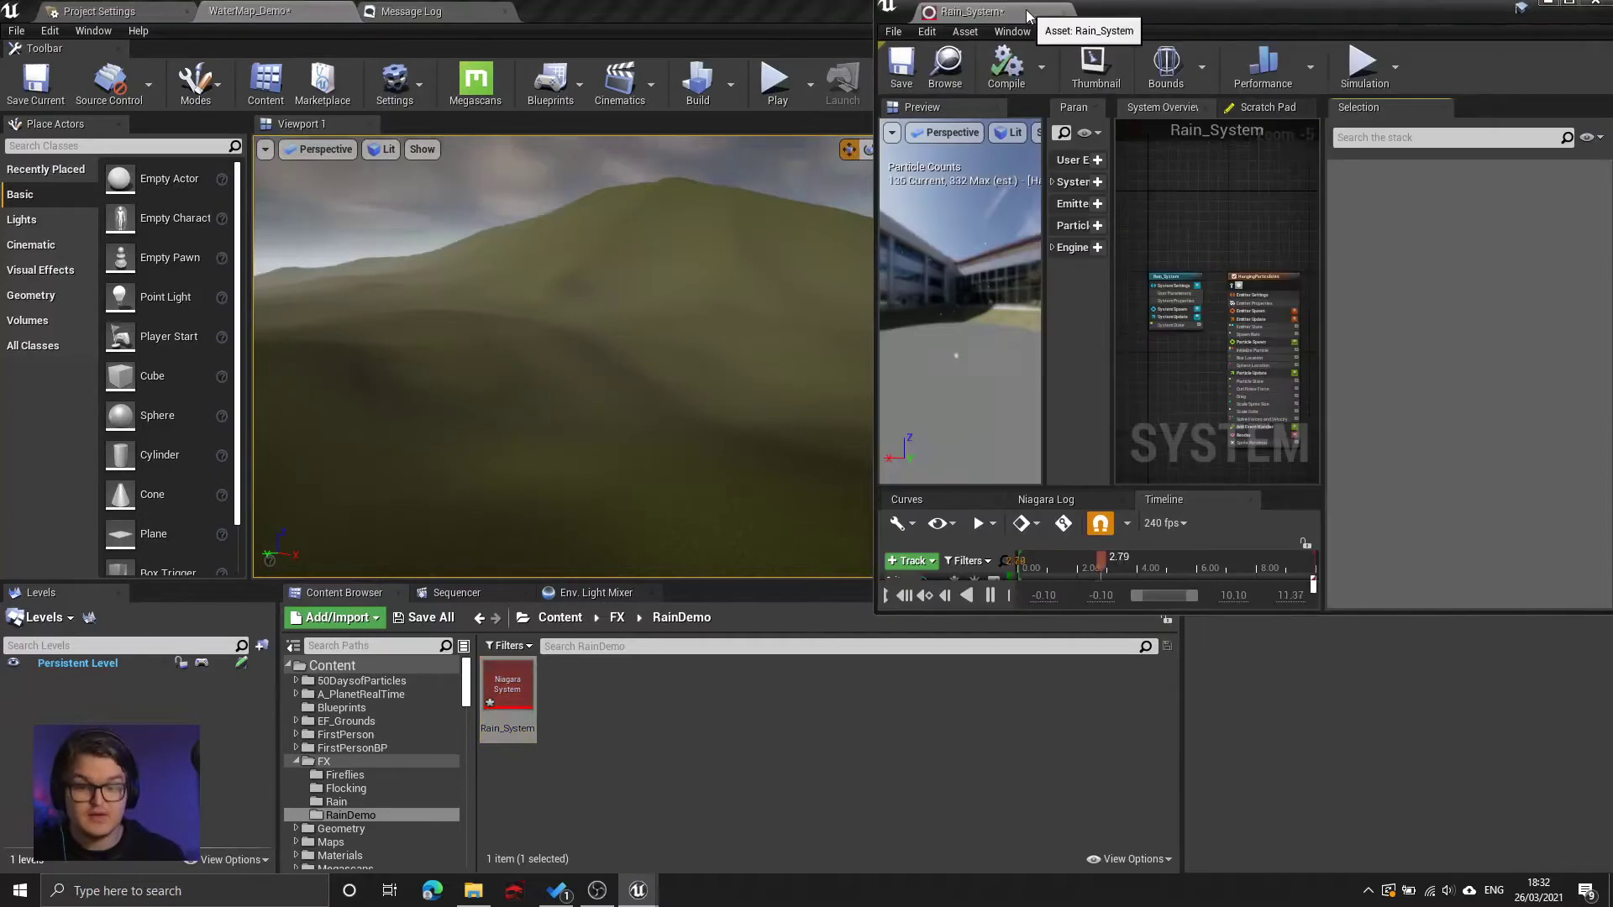
- Place Rain_System in the level in front of the hill and raise it above the ground
left_click_drag(508, 693, 641, 460)
left_click_drag(638, 405, 638, 307)
right_click_drag(637, 307, 664, 345)
right_click_drag(639, 421, 658, 326)
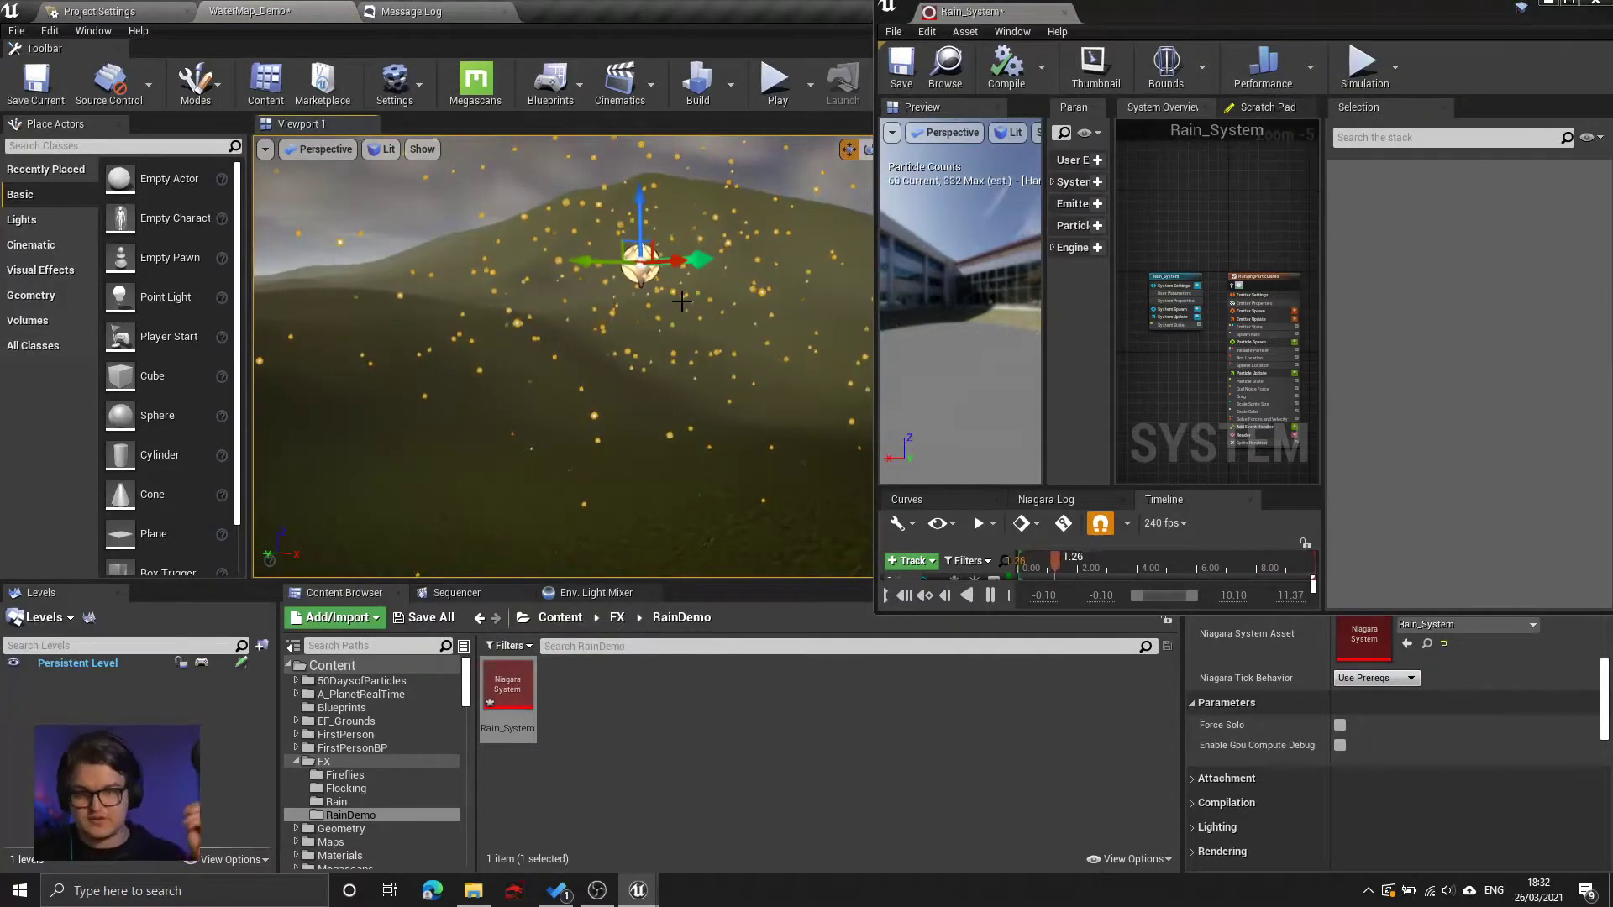
- Maximize the Rain_System editor and add a Gravity Force module to the HangingParticulates emitter's Particle Update group
double_click(1314, 14)
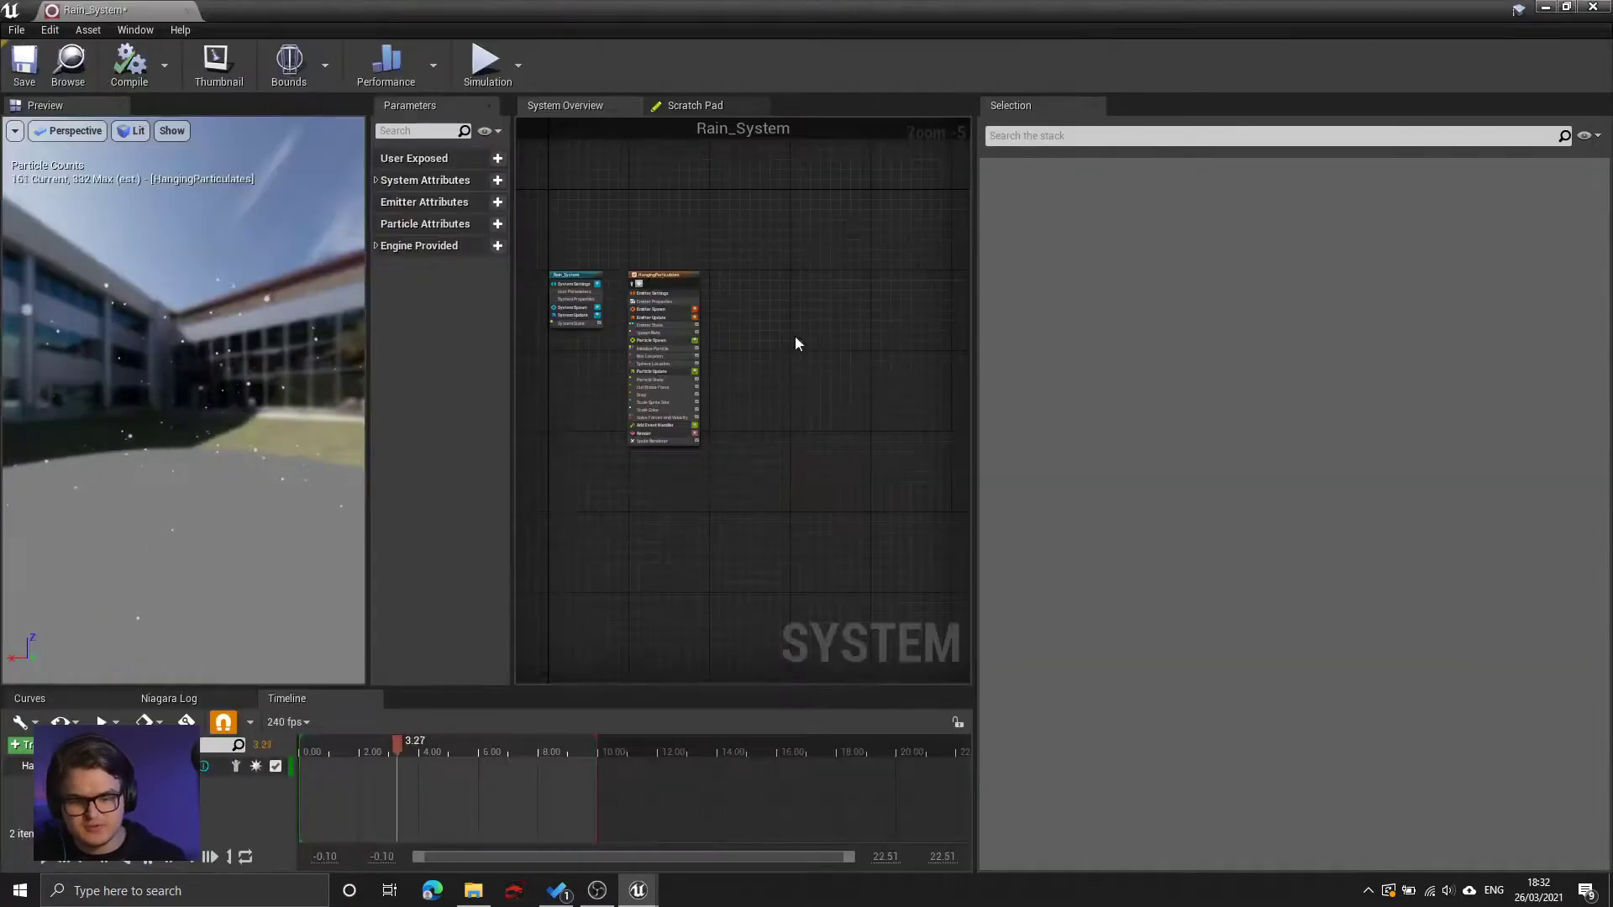
left_click(663, 301)
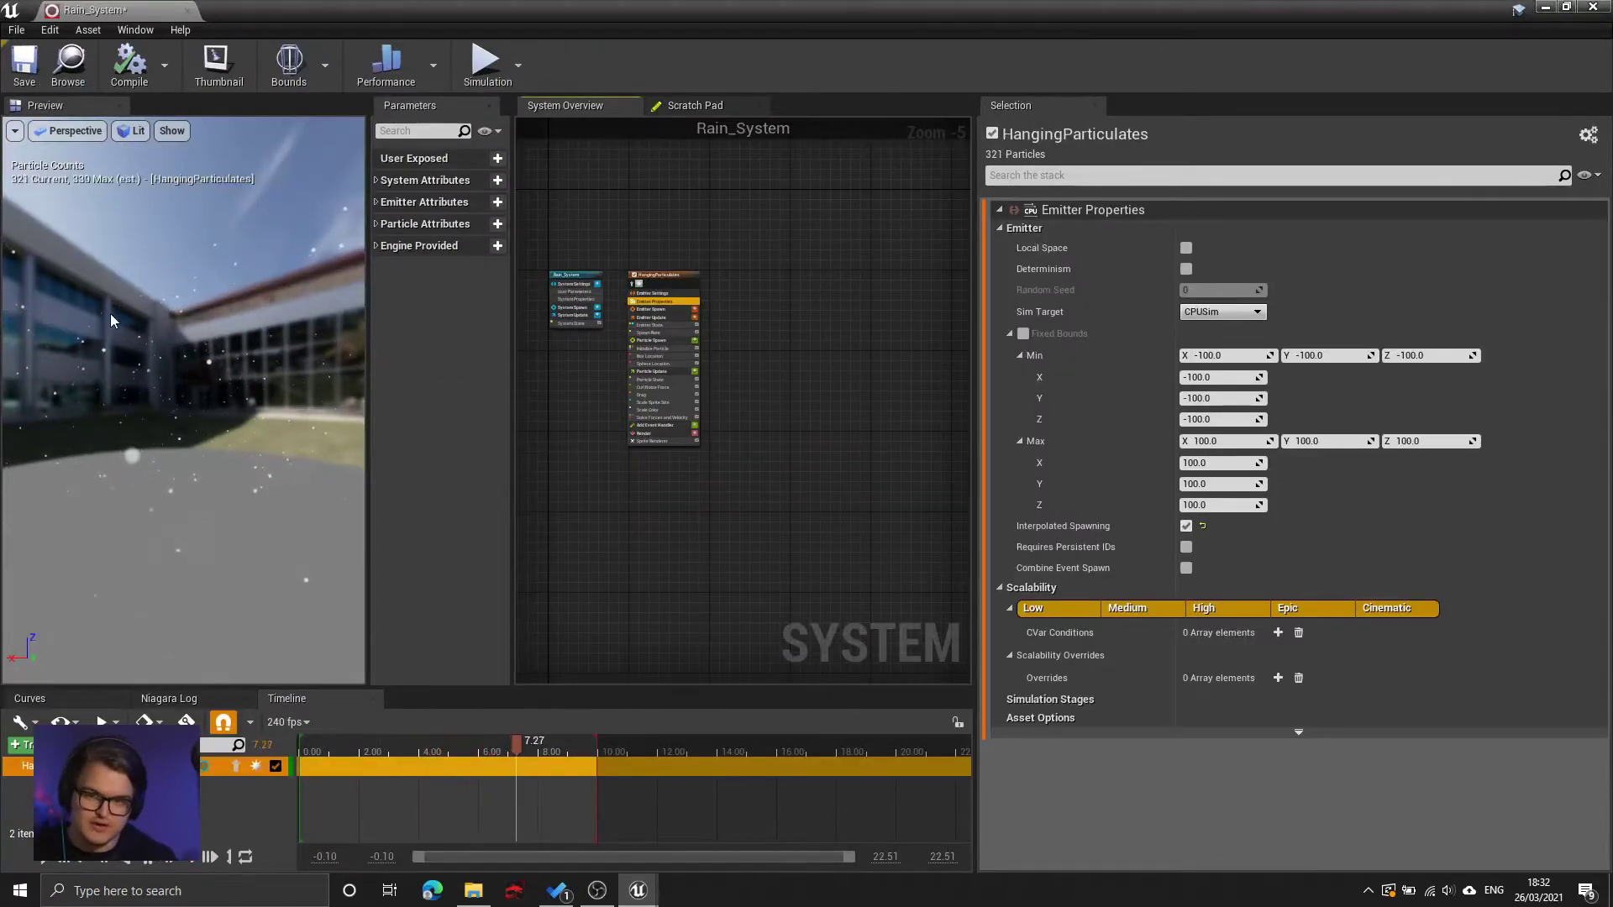
scroll(713, 368, "up", 5)
right_click_drag(707, 361, 869, 385)
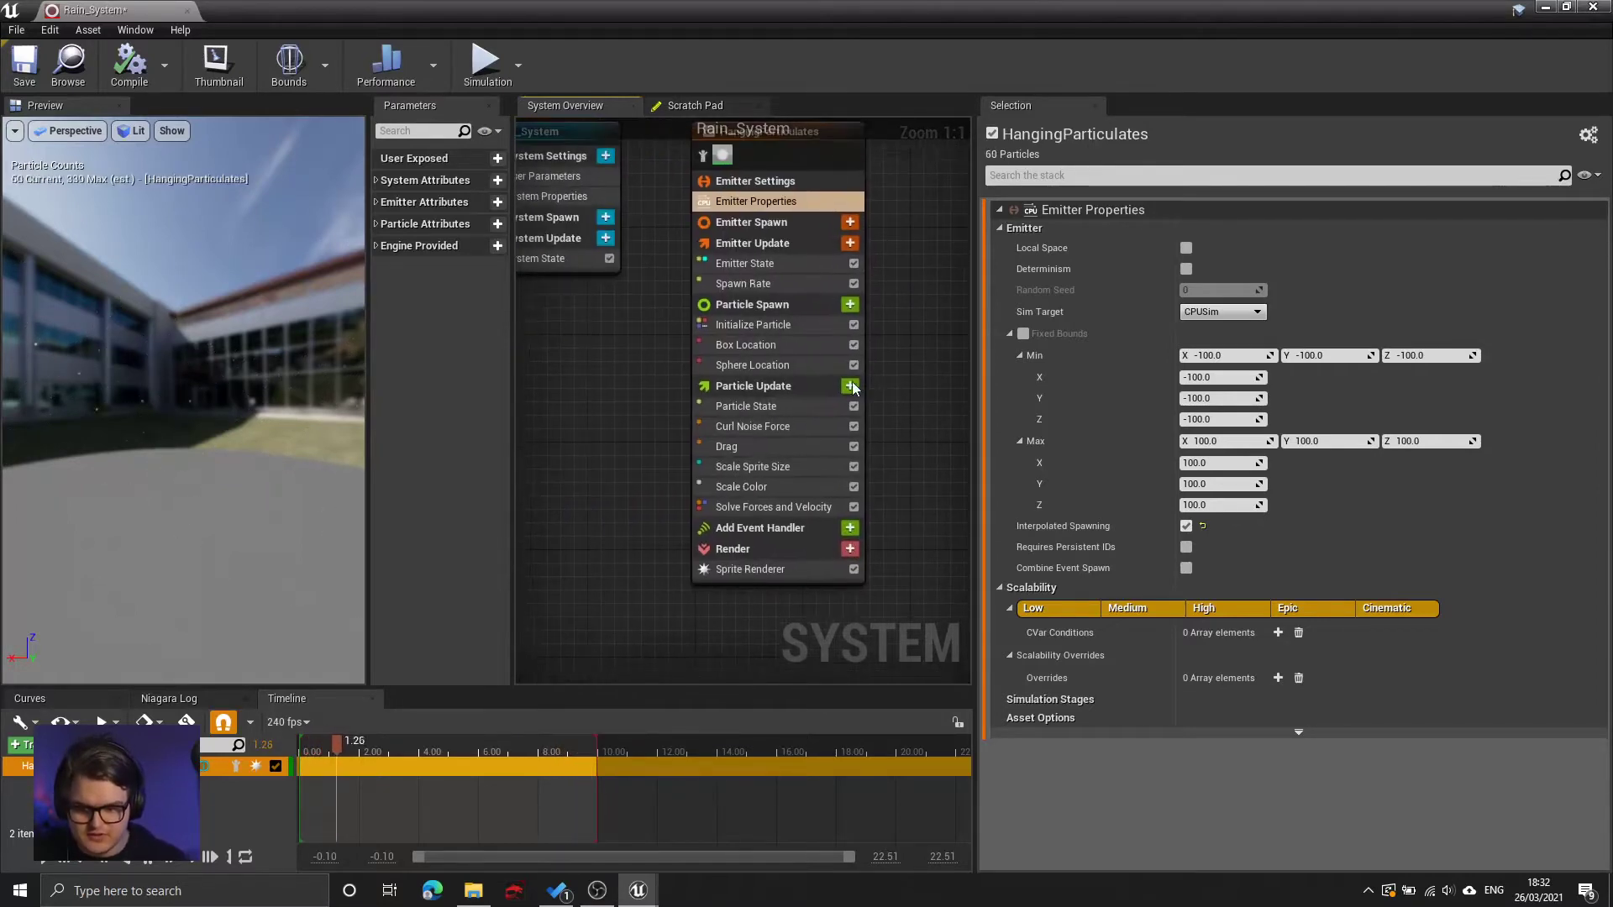
left_click(860, 387)
left_click(850, 386)
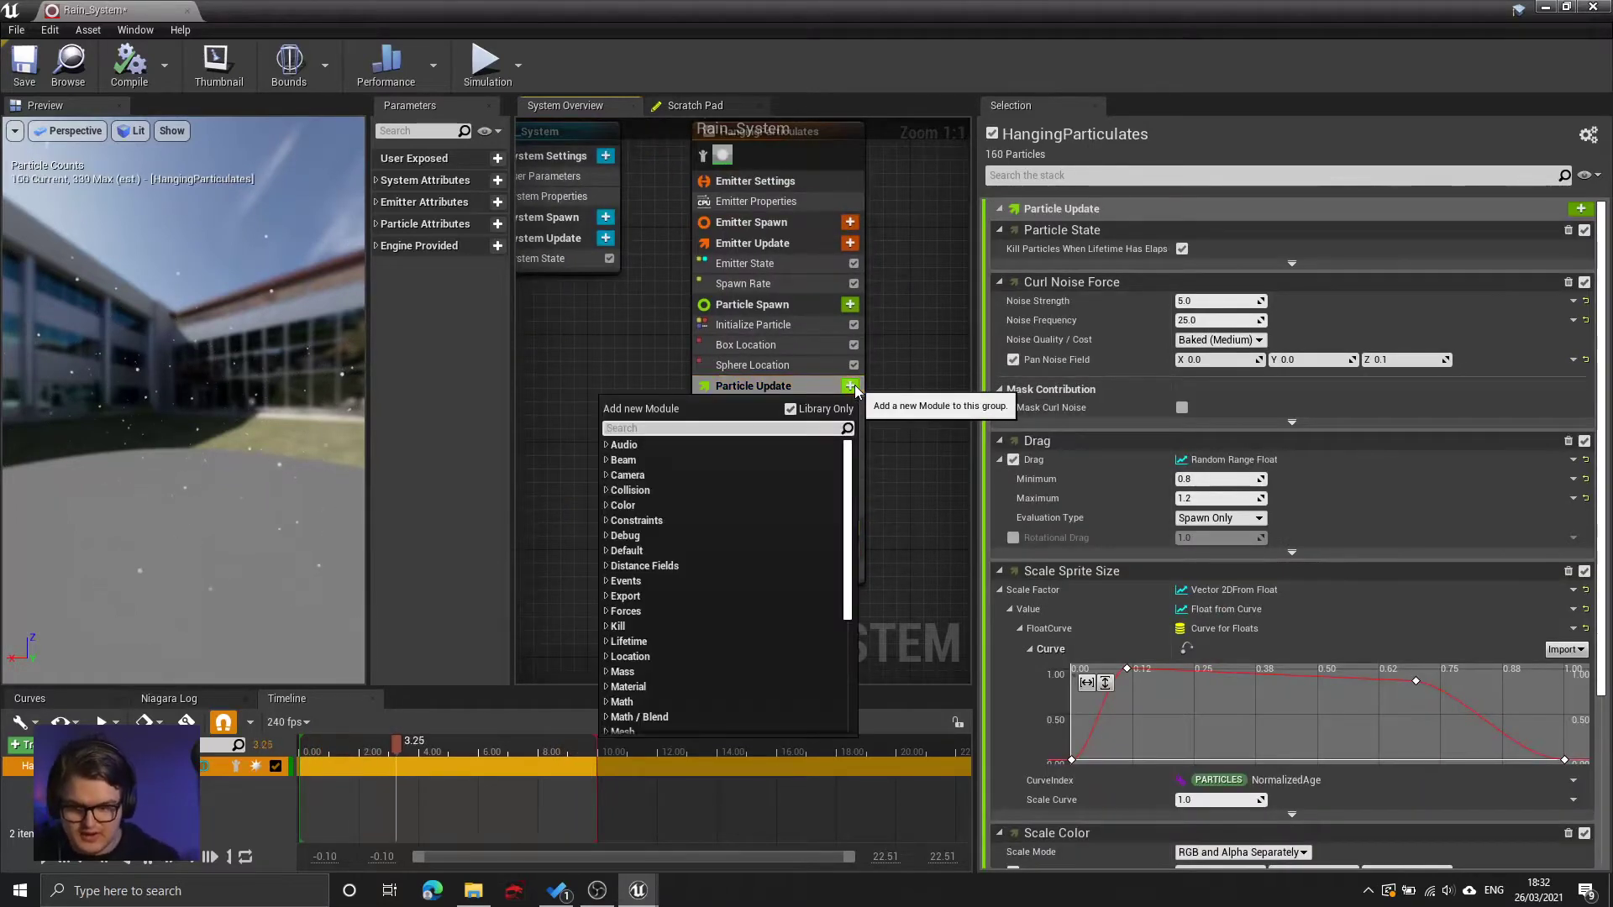
type("gravity")
key("Return")
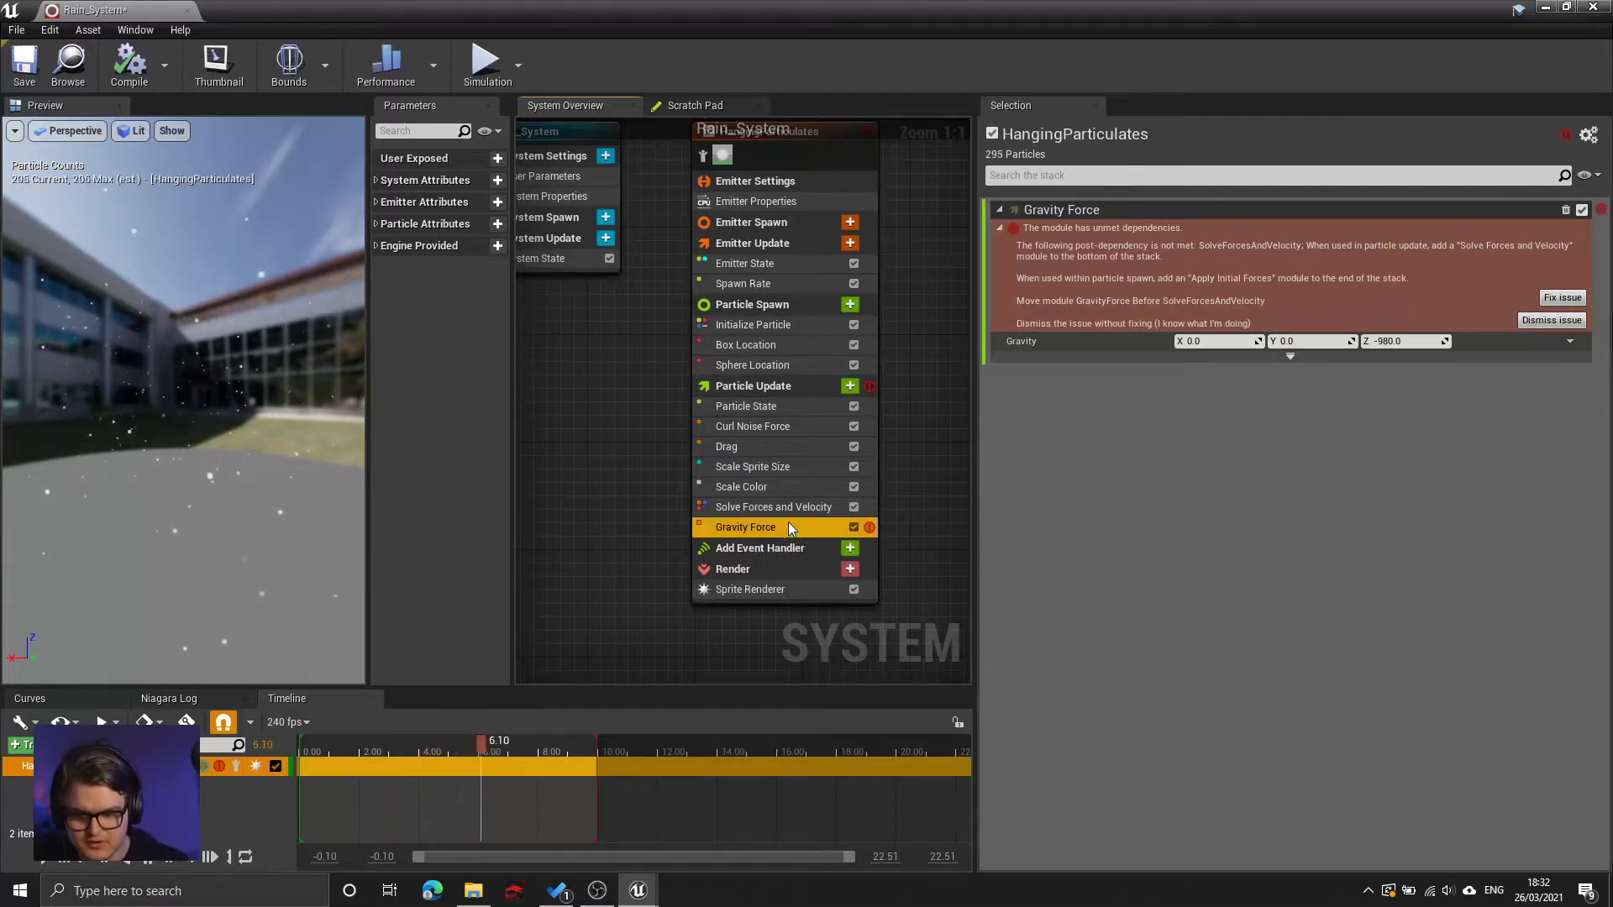
- Reorder the Particle Update modules so Gravity Force comes before Solve Forces and Velocity, and check the preview
left_click(724, 508)
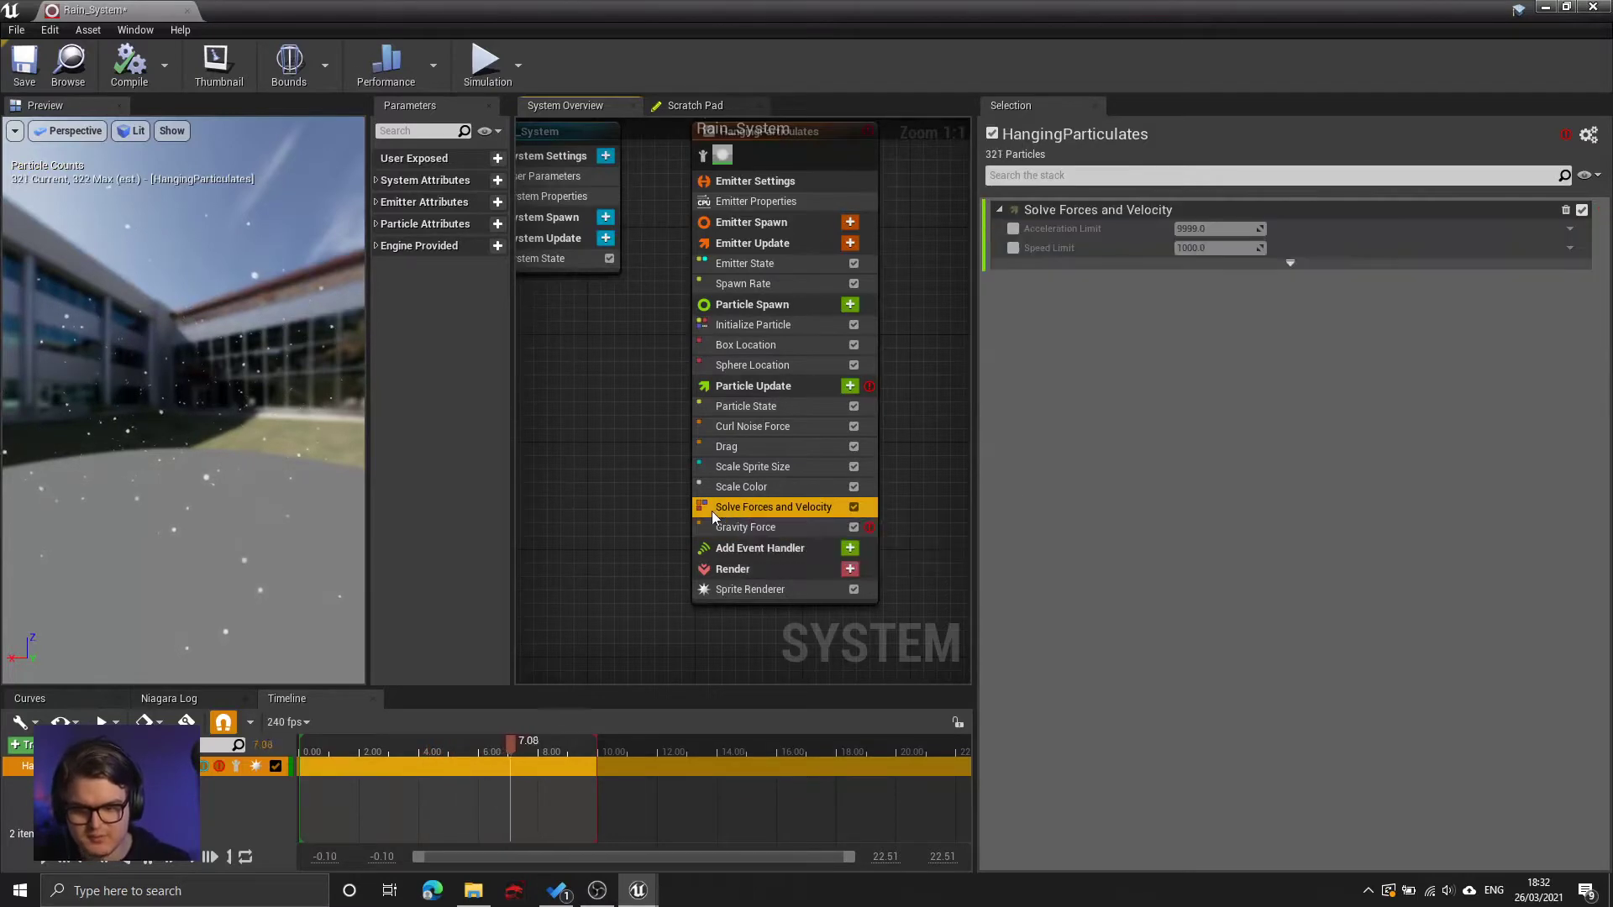
left_click(766, 529)
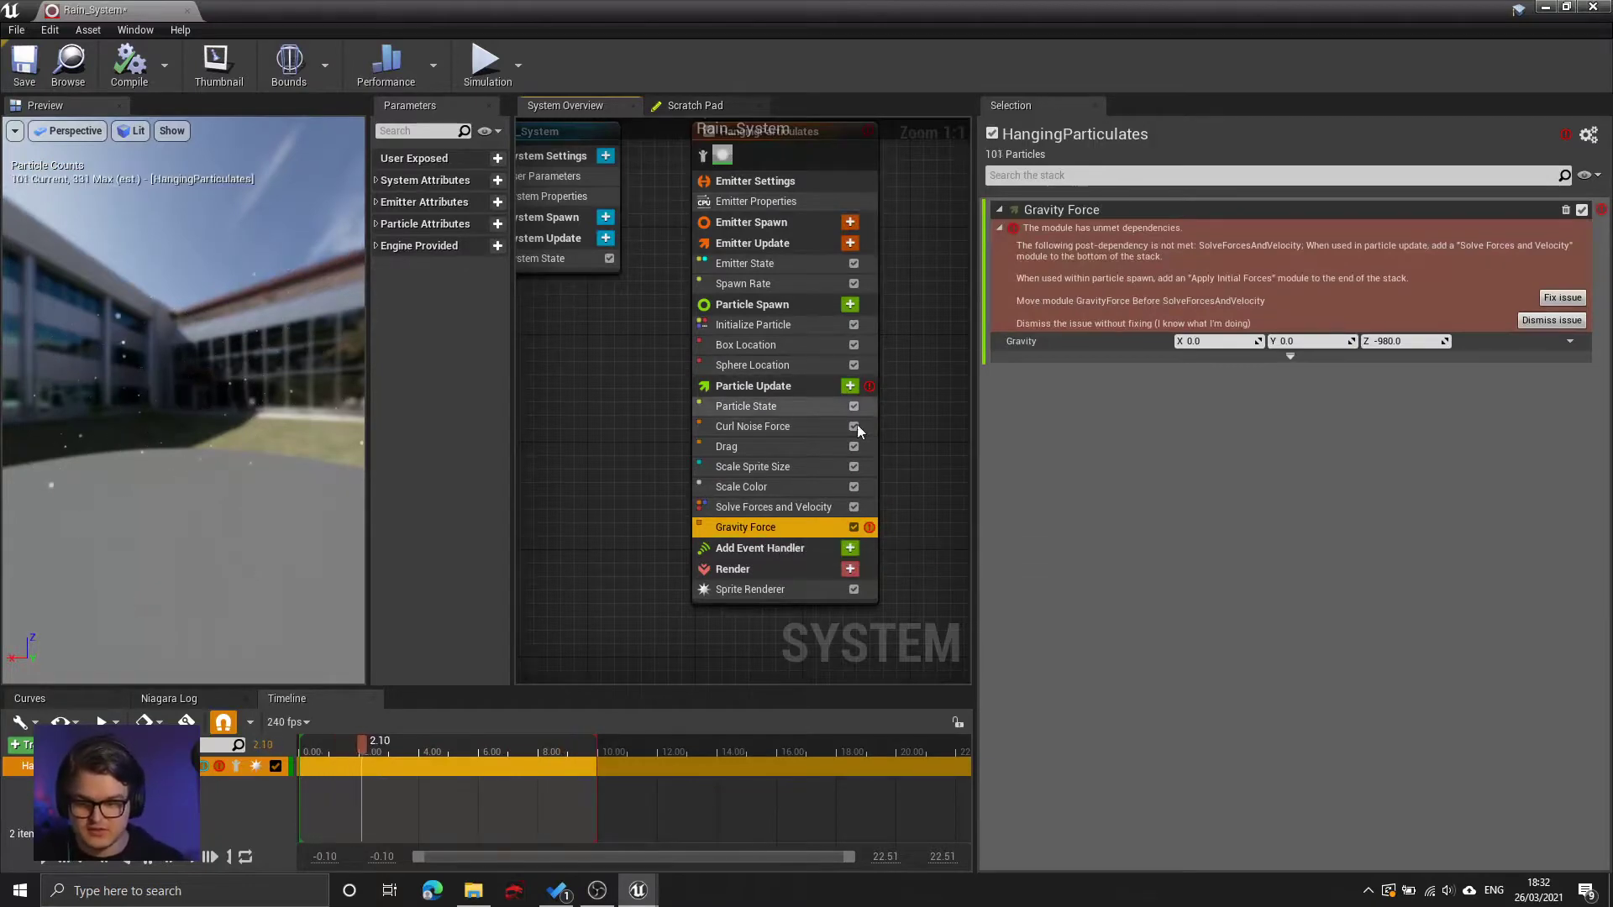
left_click_drag(760, 529, 786, 507)
left_click(769, 528)
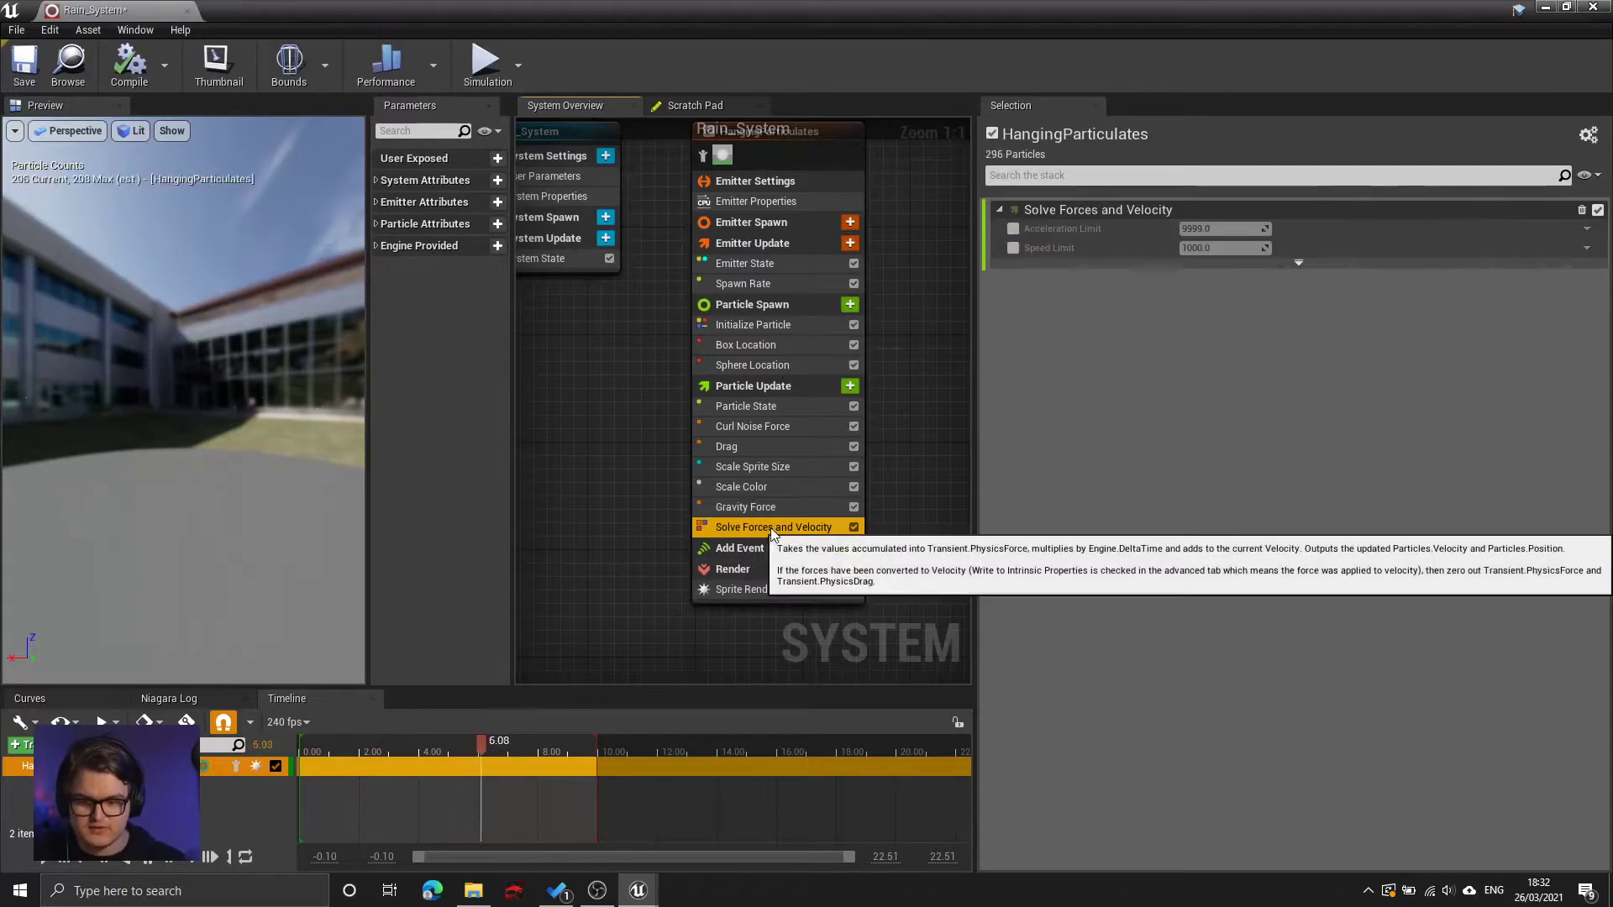
left_click(760, 508)
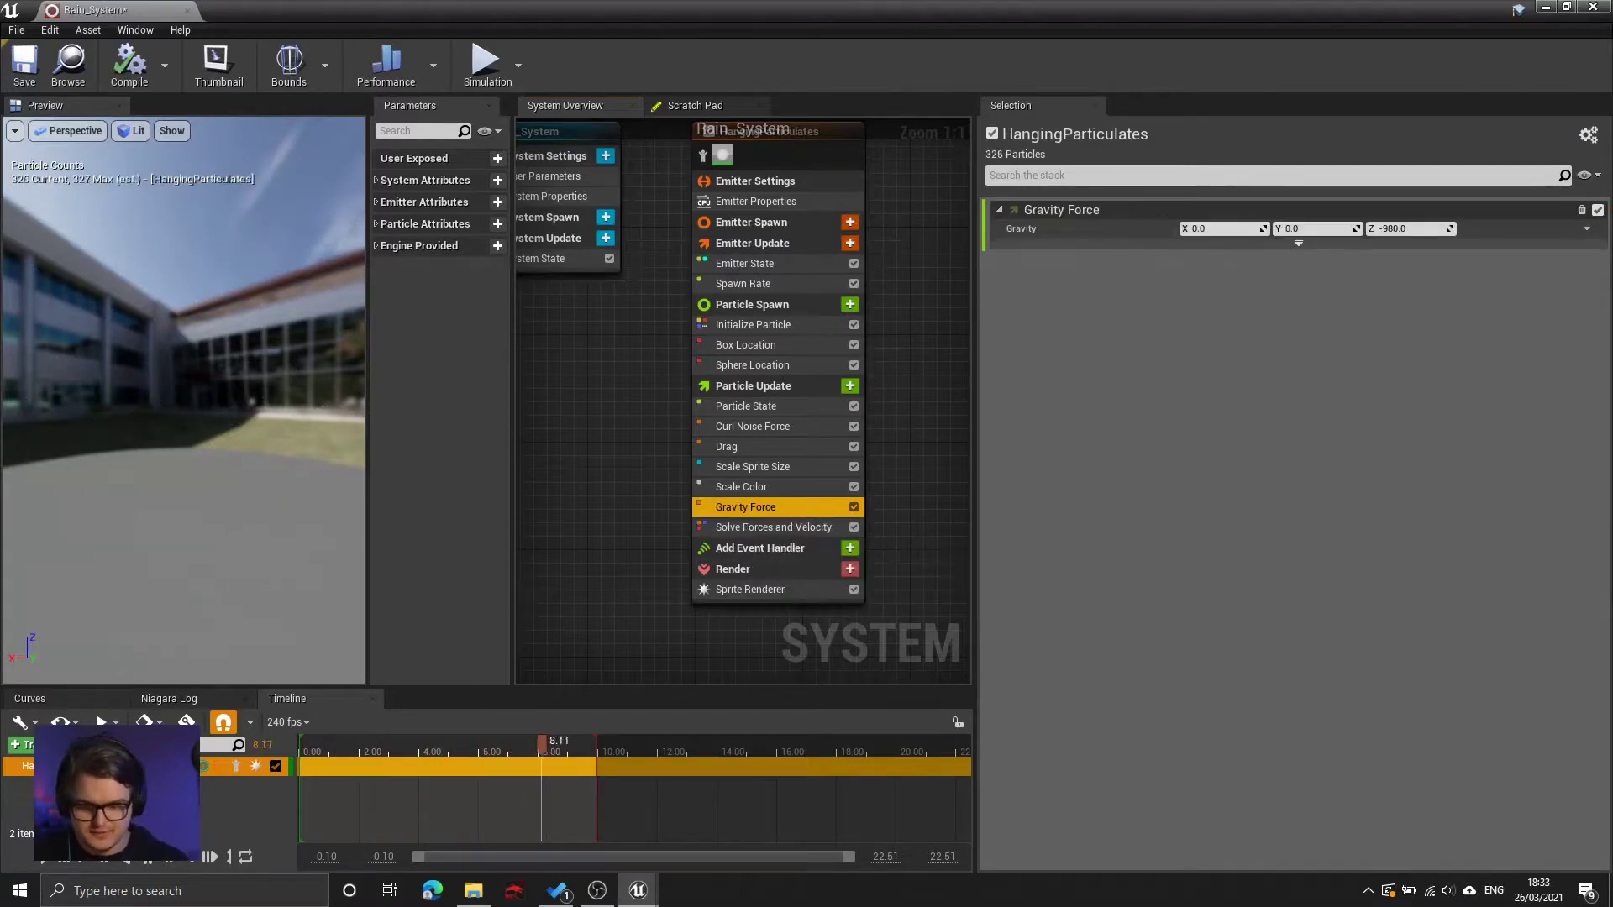
left_click(261, 403)
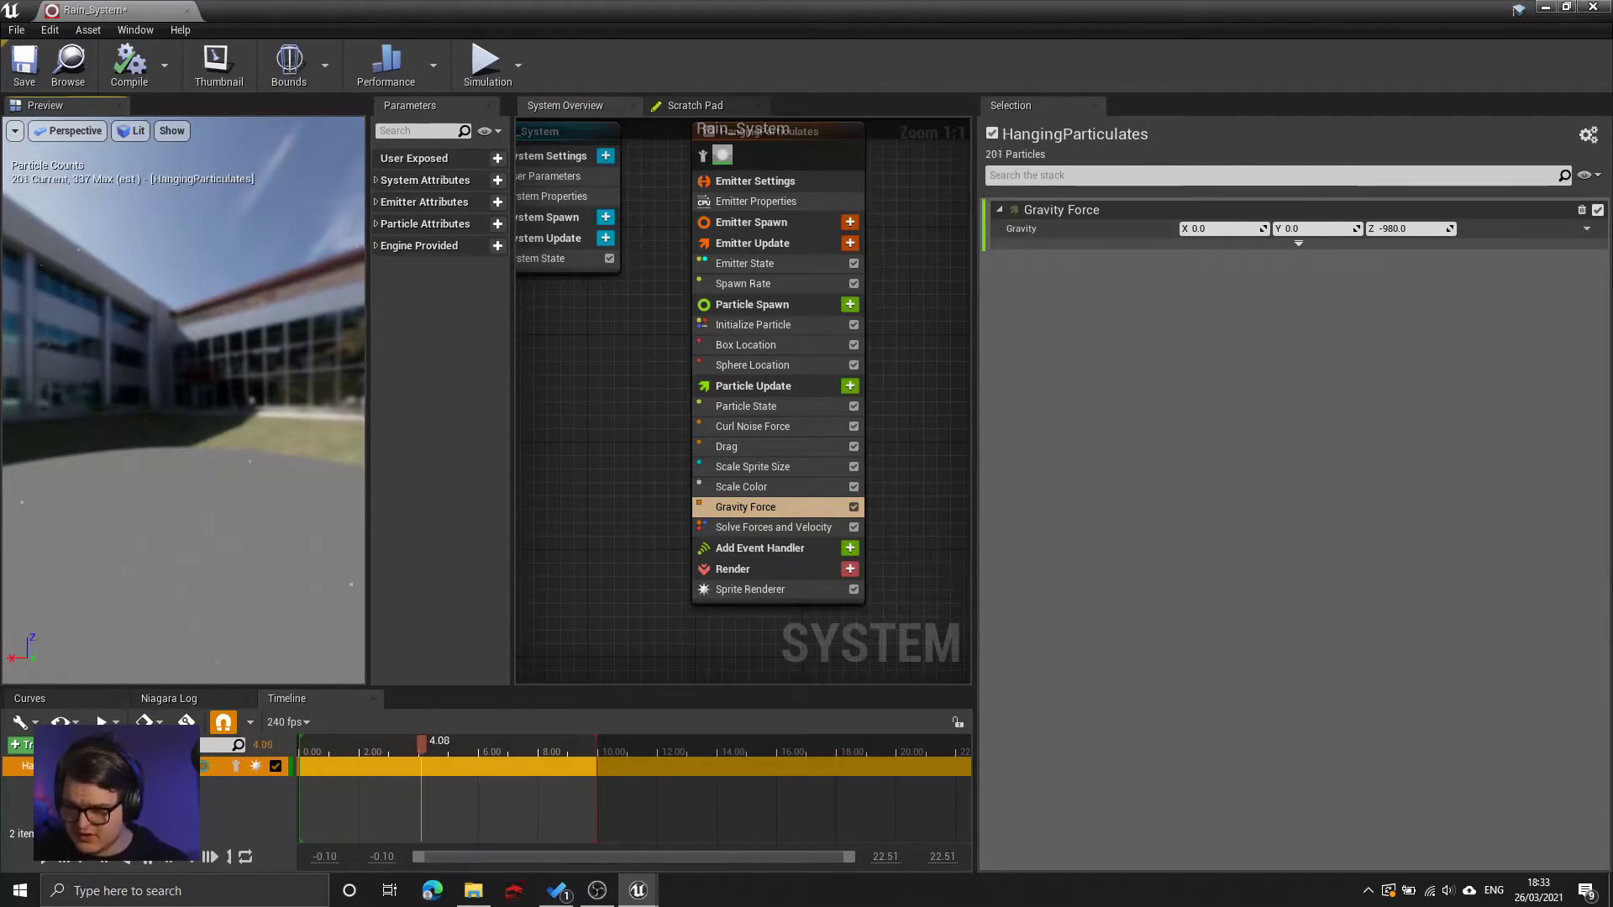
right_click_drag(270, 504, 270, 504)
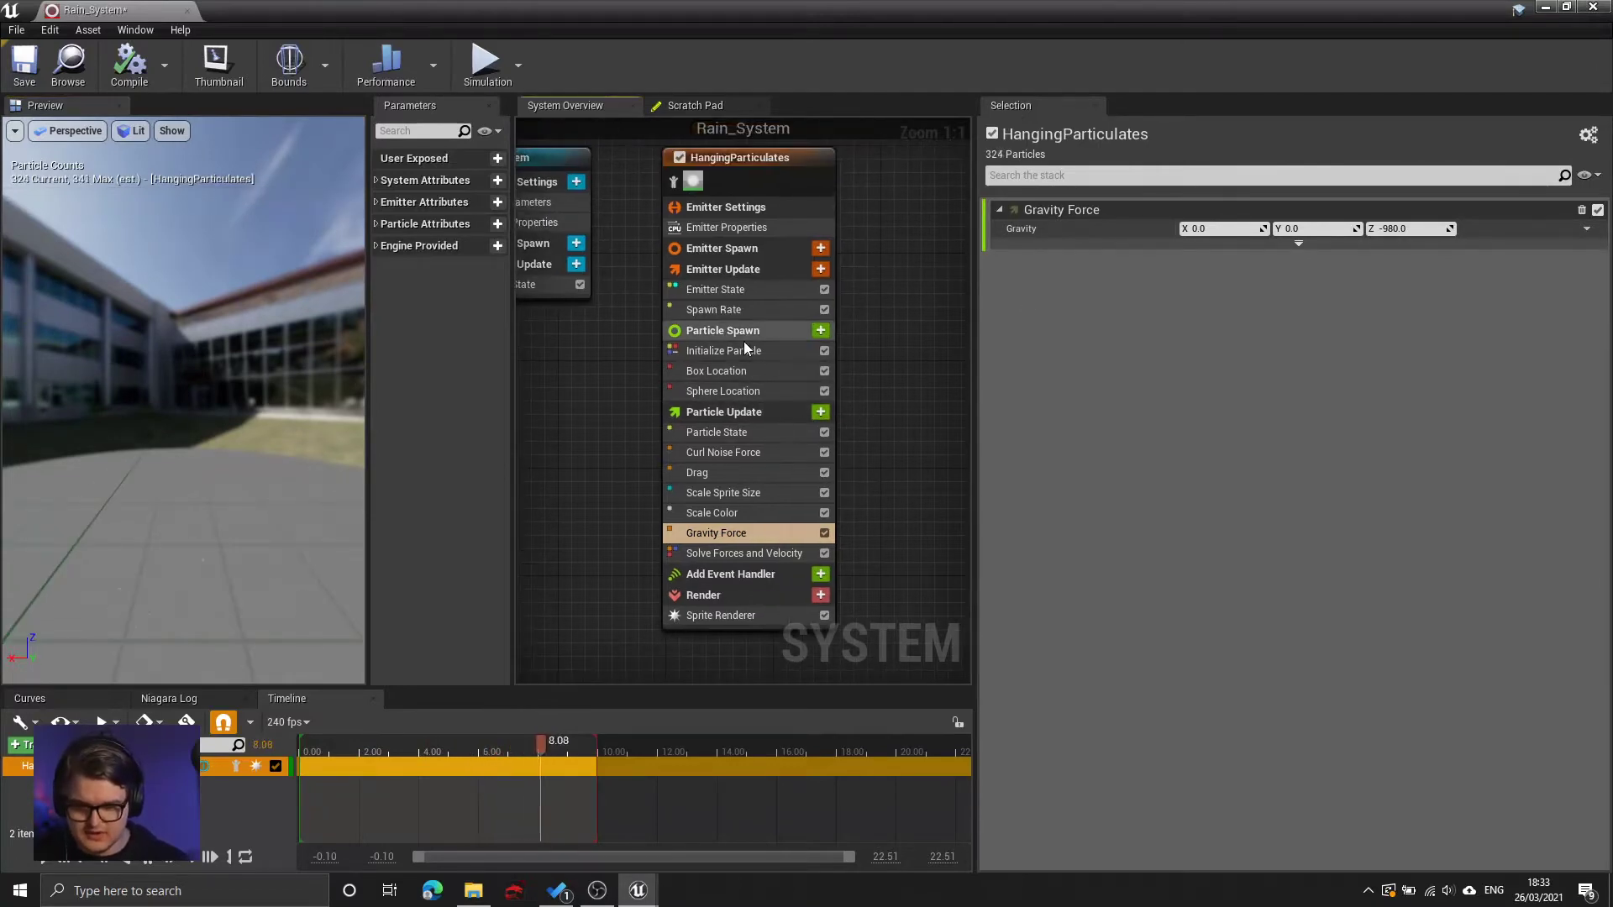
- In Initialize Particle, set Uniform Sprite Size Min to 10 and Uniform Sprite Size Max to 20
left_click(743, 350)
left_click(1212, 484)
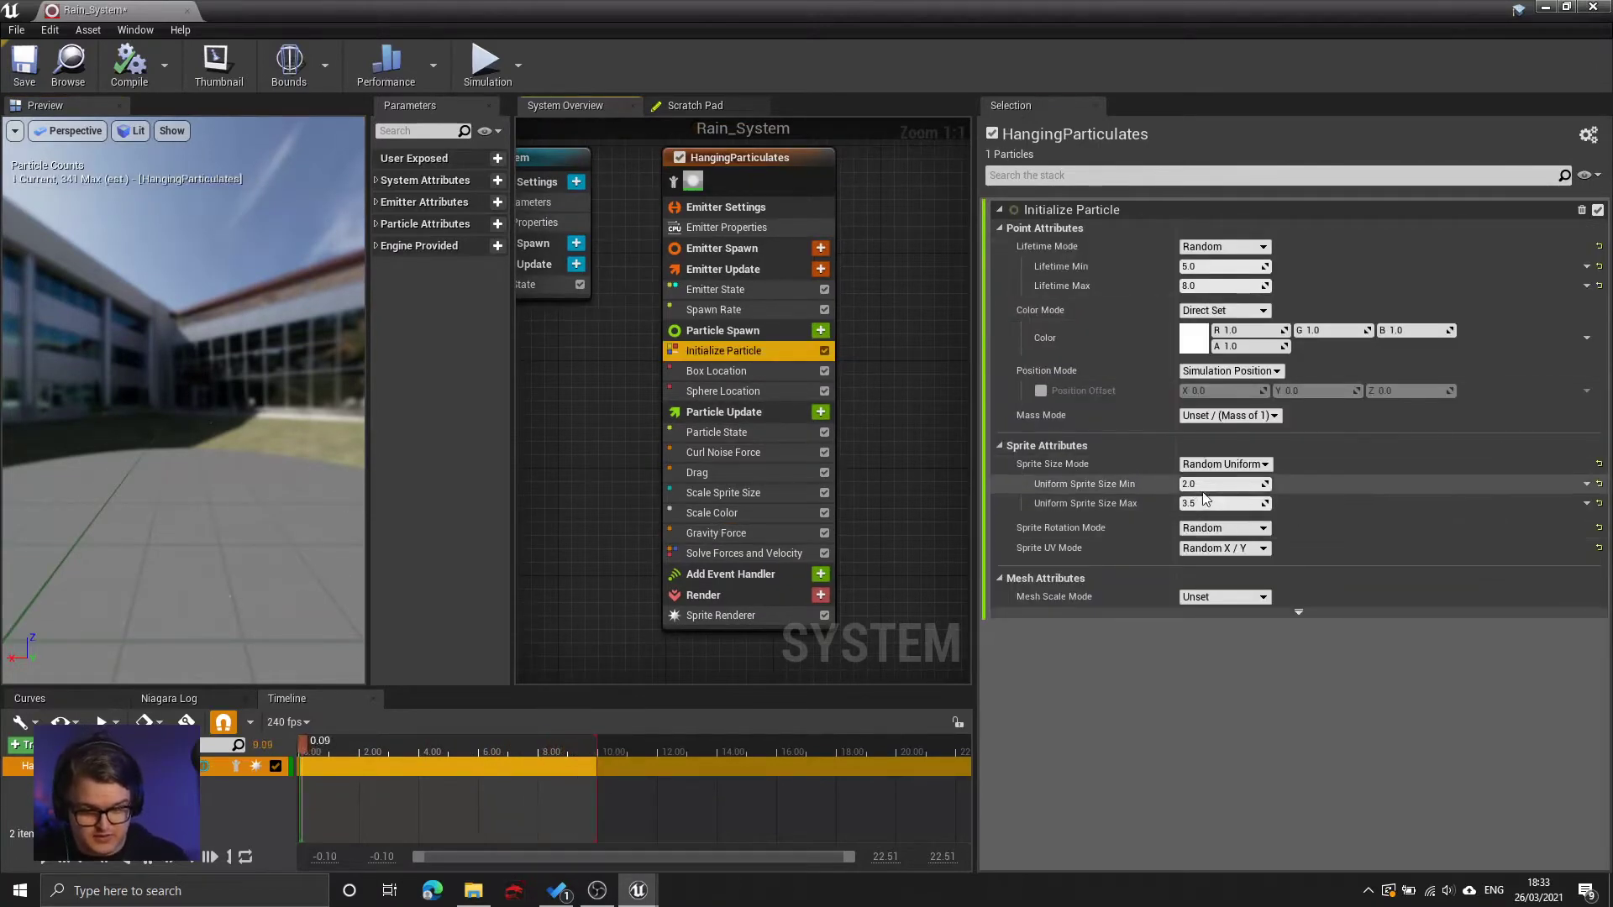
type("10")
key("Tab")
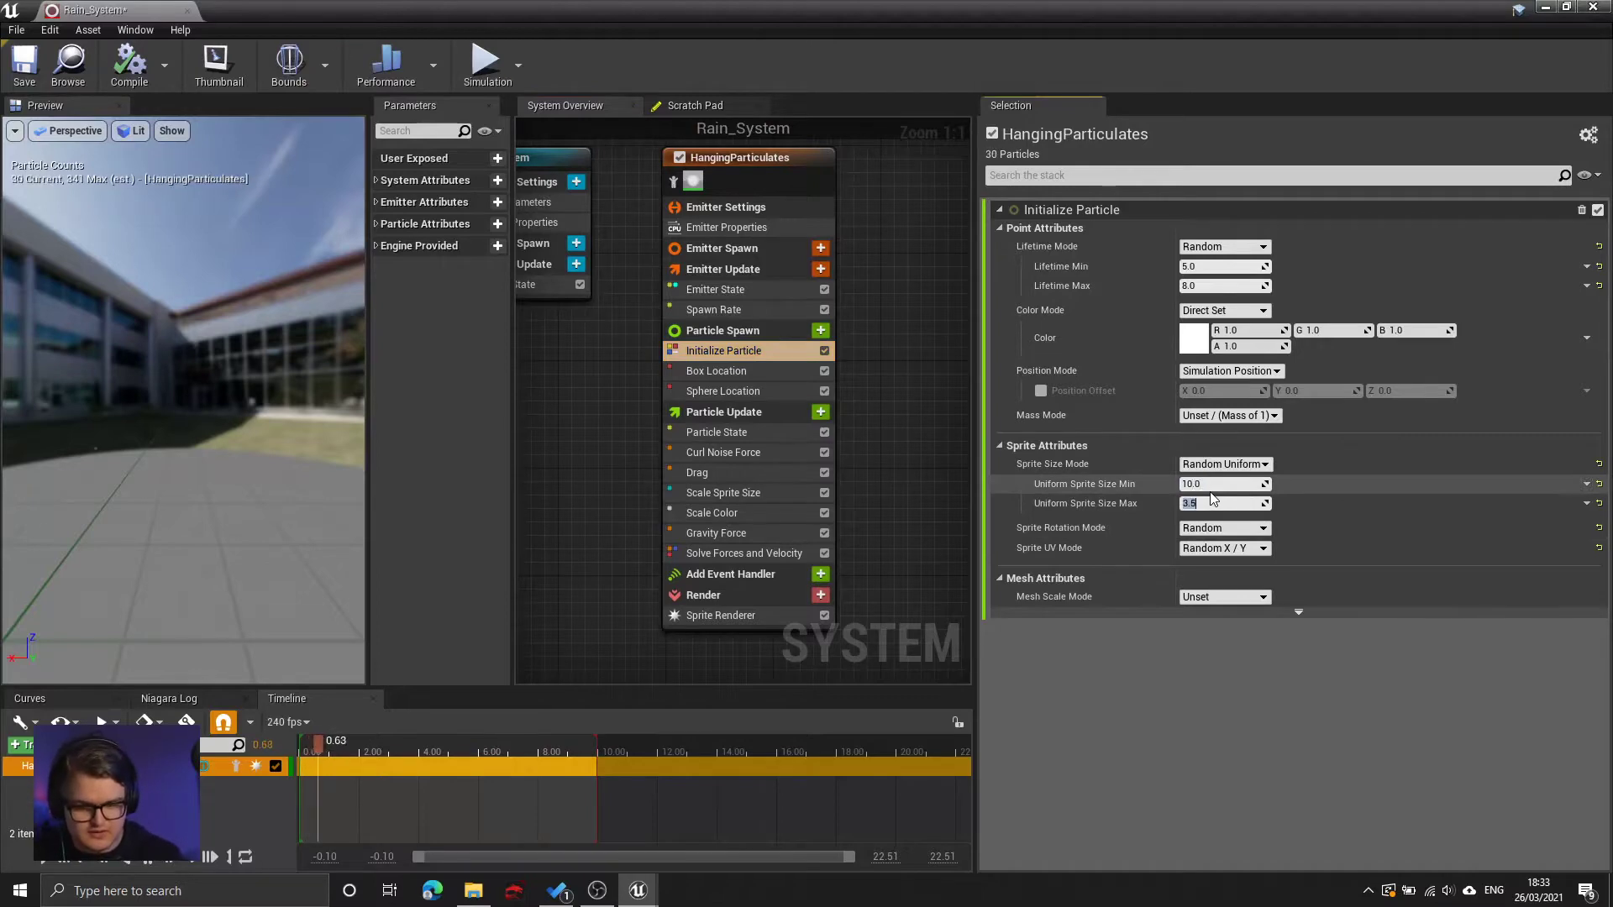
type("20")
key("Return")
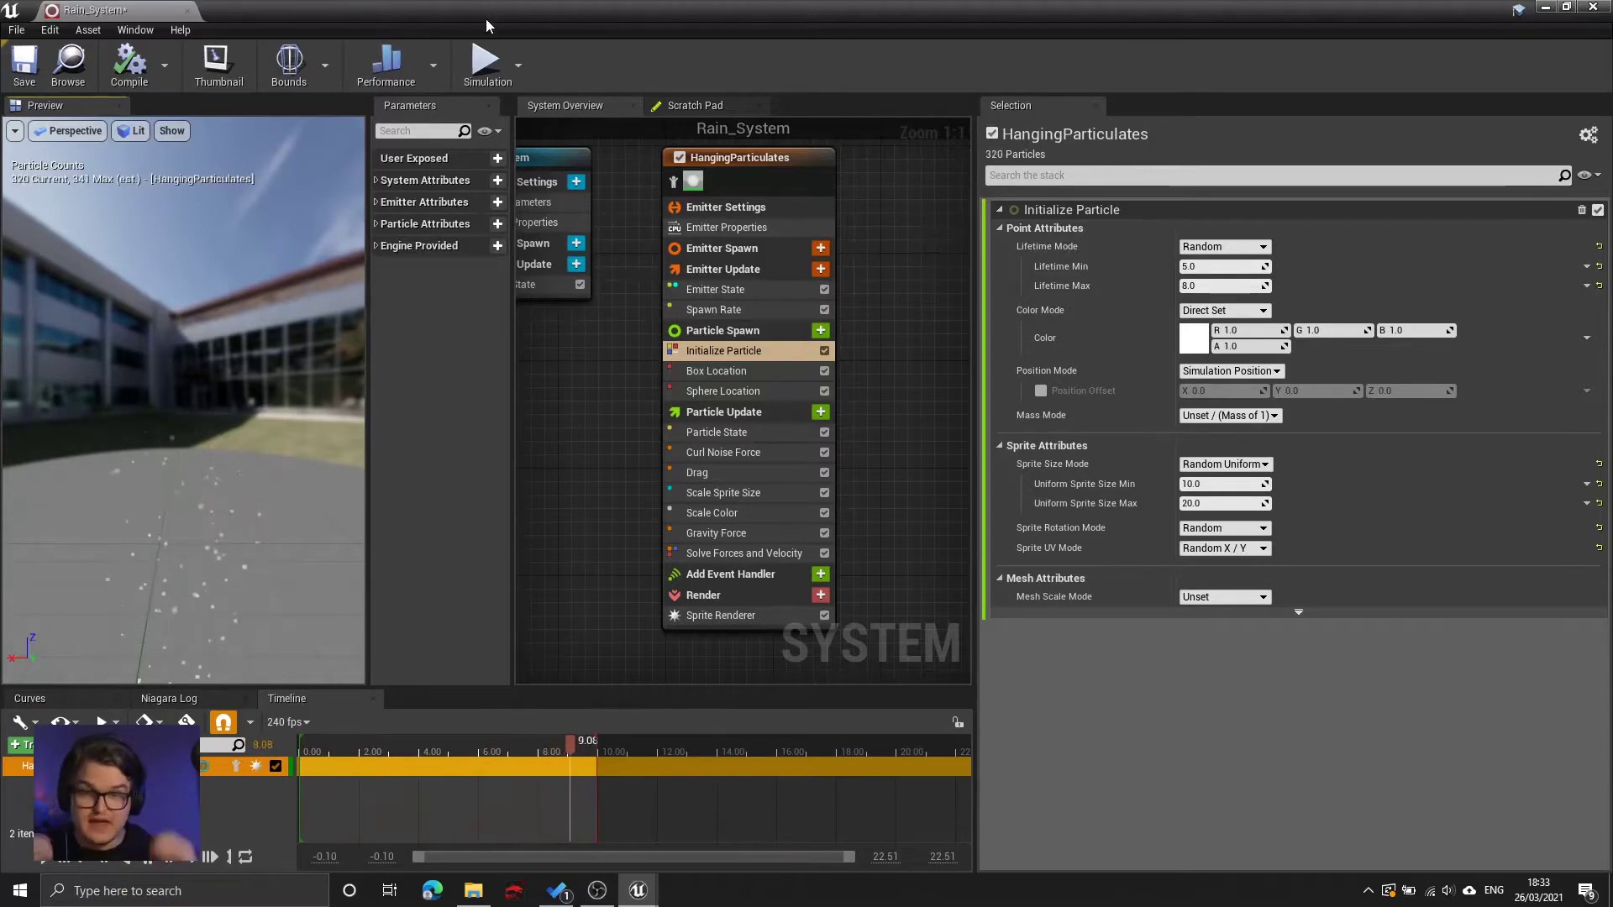
- Examine the falling particles in the level from farther back
left_click_drag(486, 26, 1224, 248)
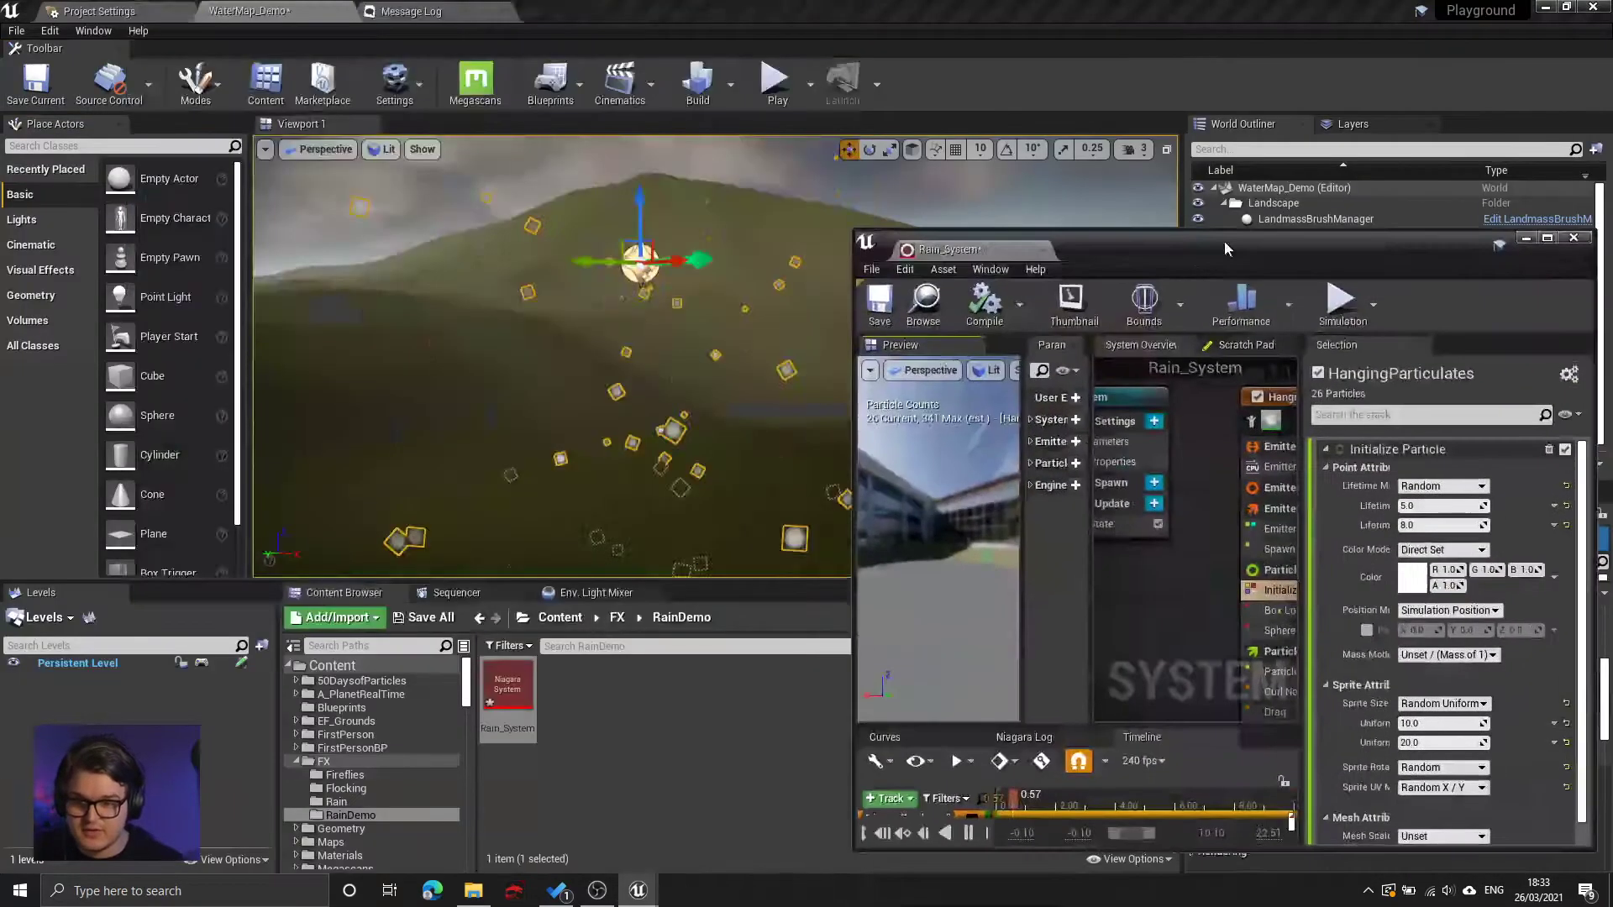
scroll(710, 295, "down", 4)
mouse_move(702, 268)
left_mouse_down()
mouse_move(692, 82)
mouse_move(684, 288)
left_mouse_up()
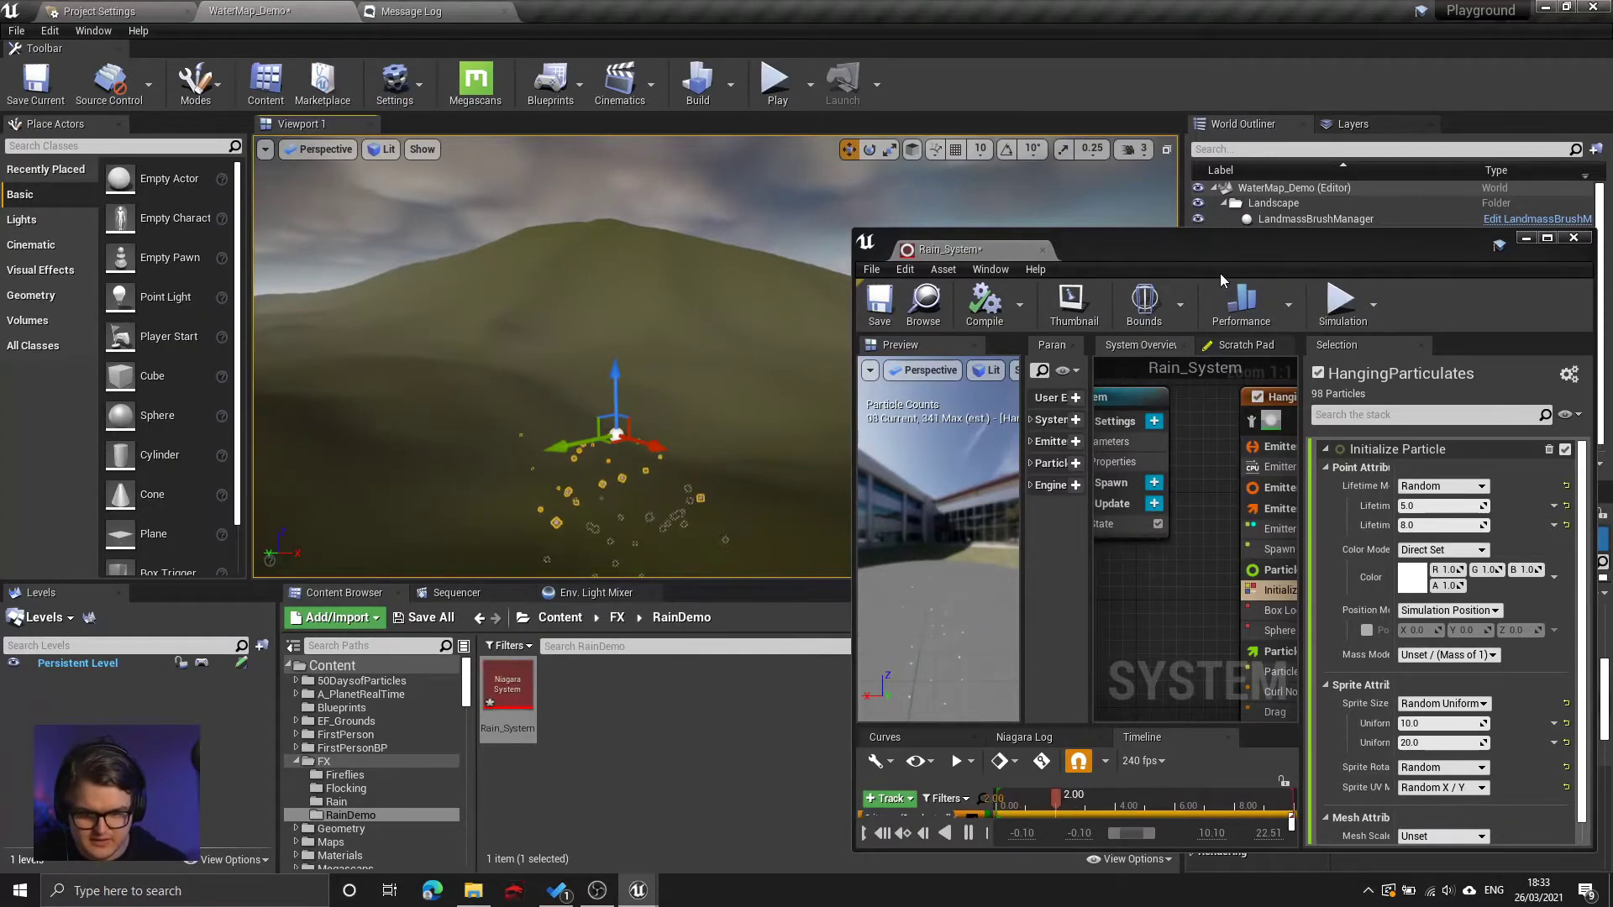
- Set the Box Location module's Box Offset Z to 1000 and check where particles spawn in the level
left_click_drag(1211, 250, 824, 5)
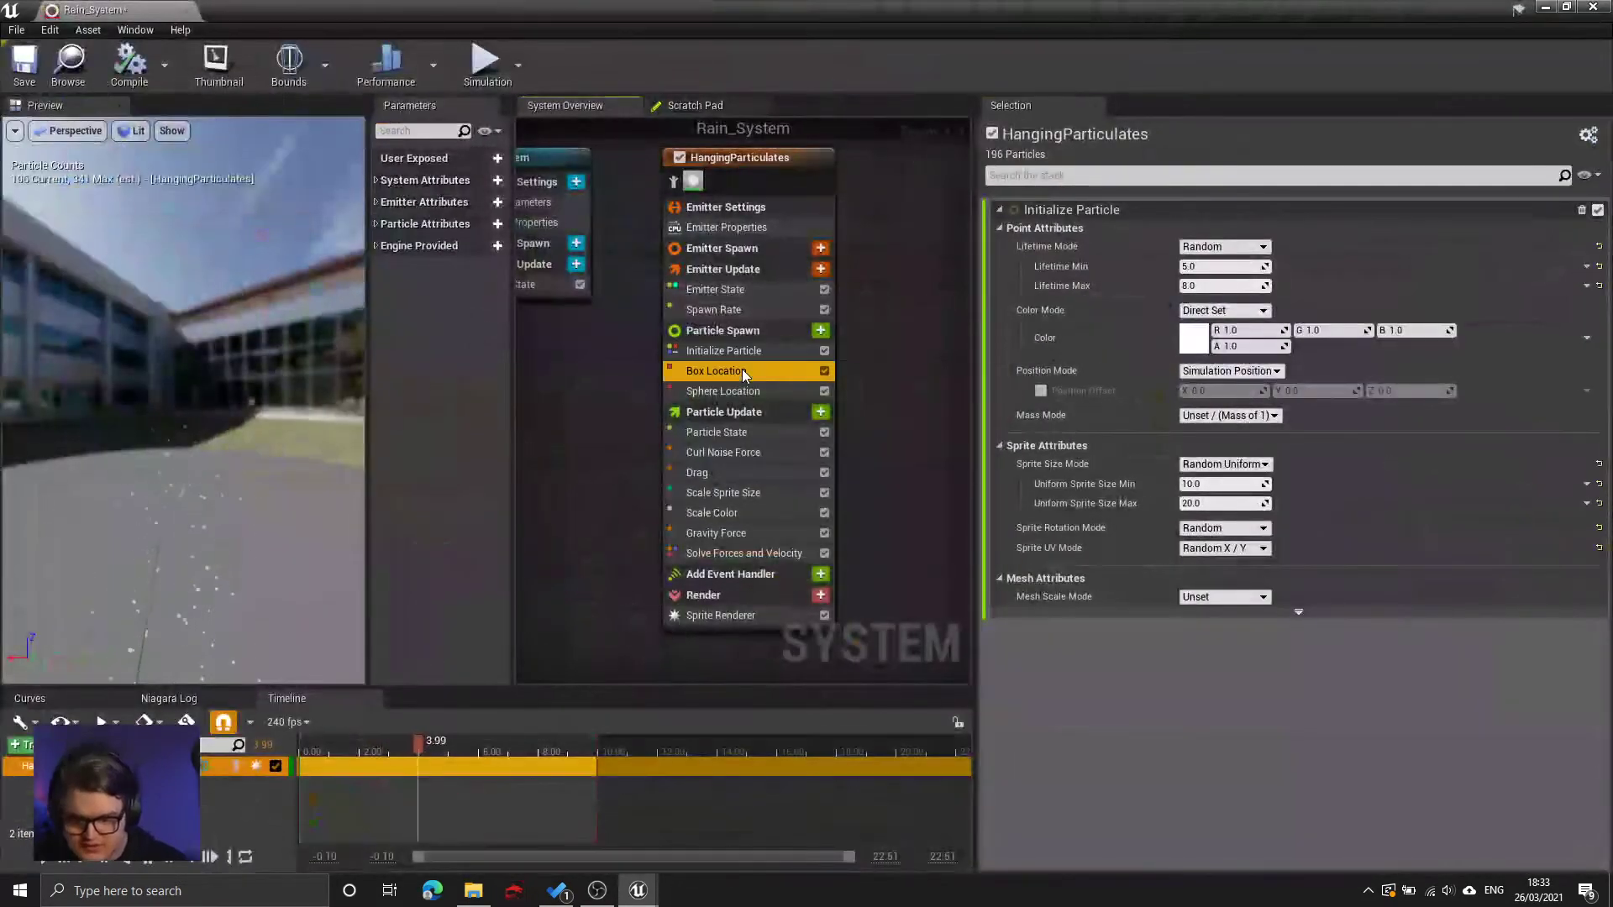
left_click(744, 371)
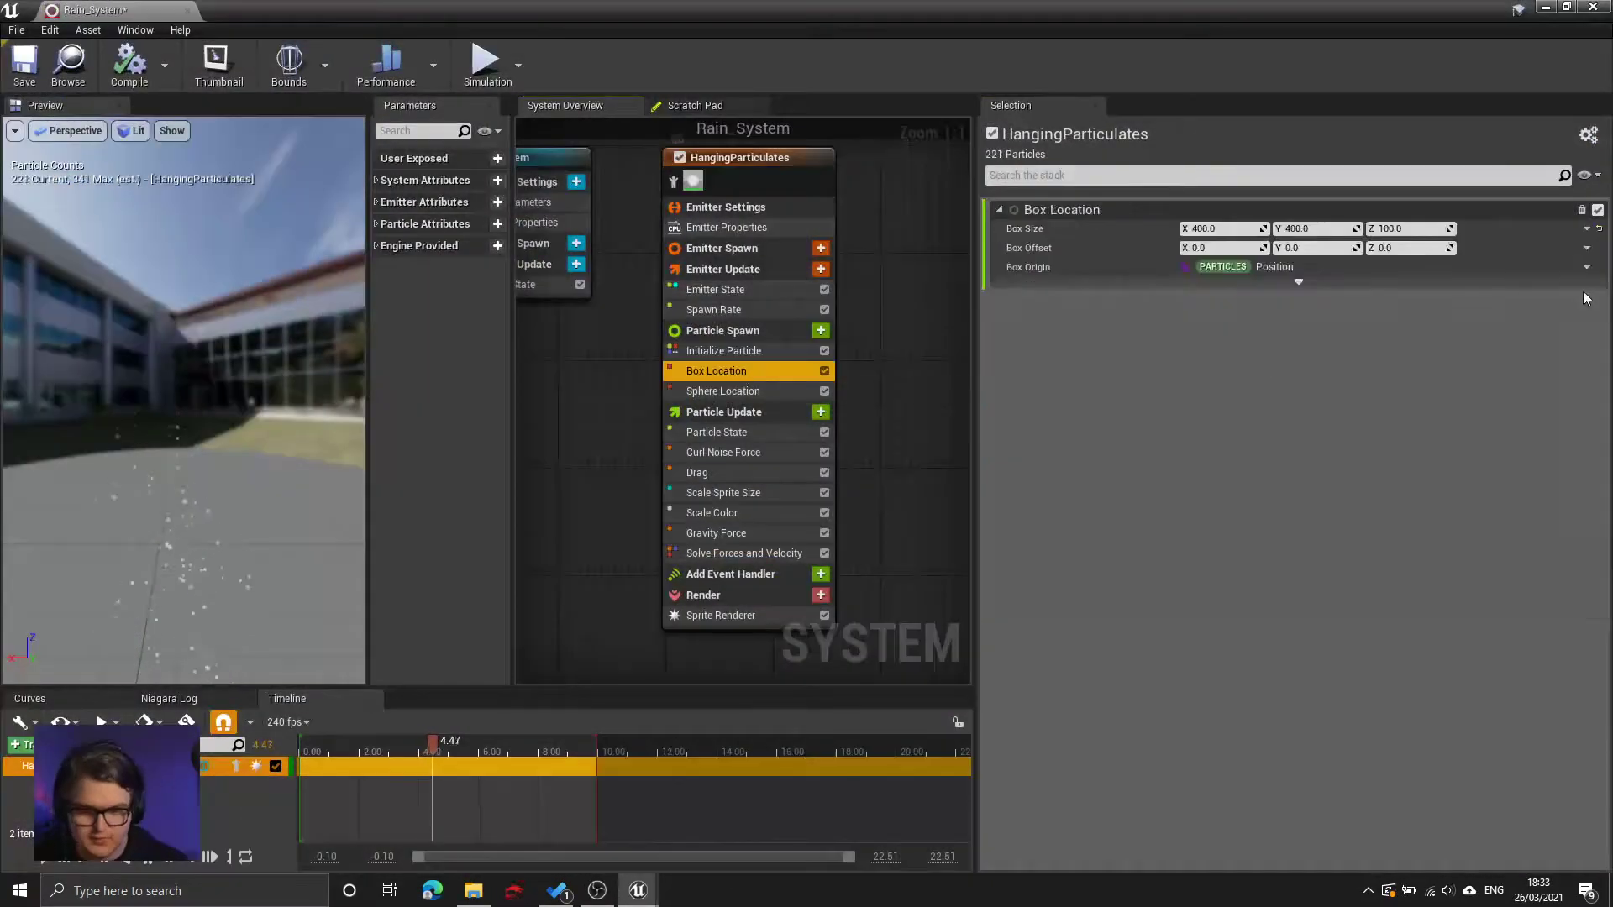
left_click(1420, 247)
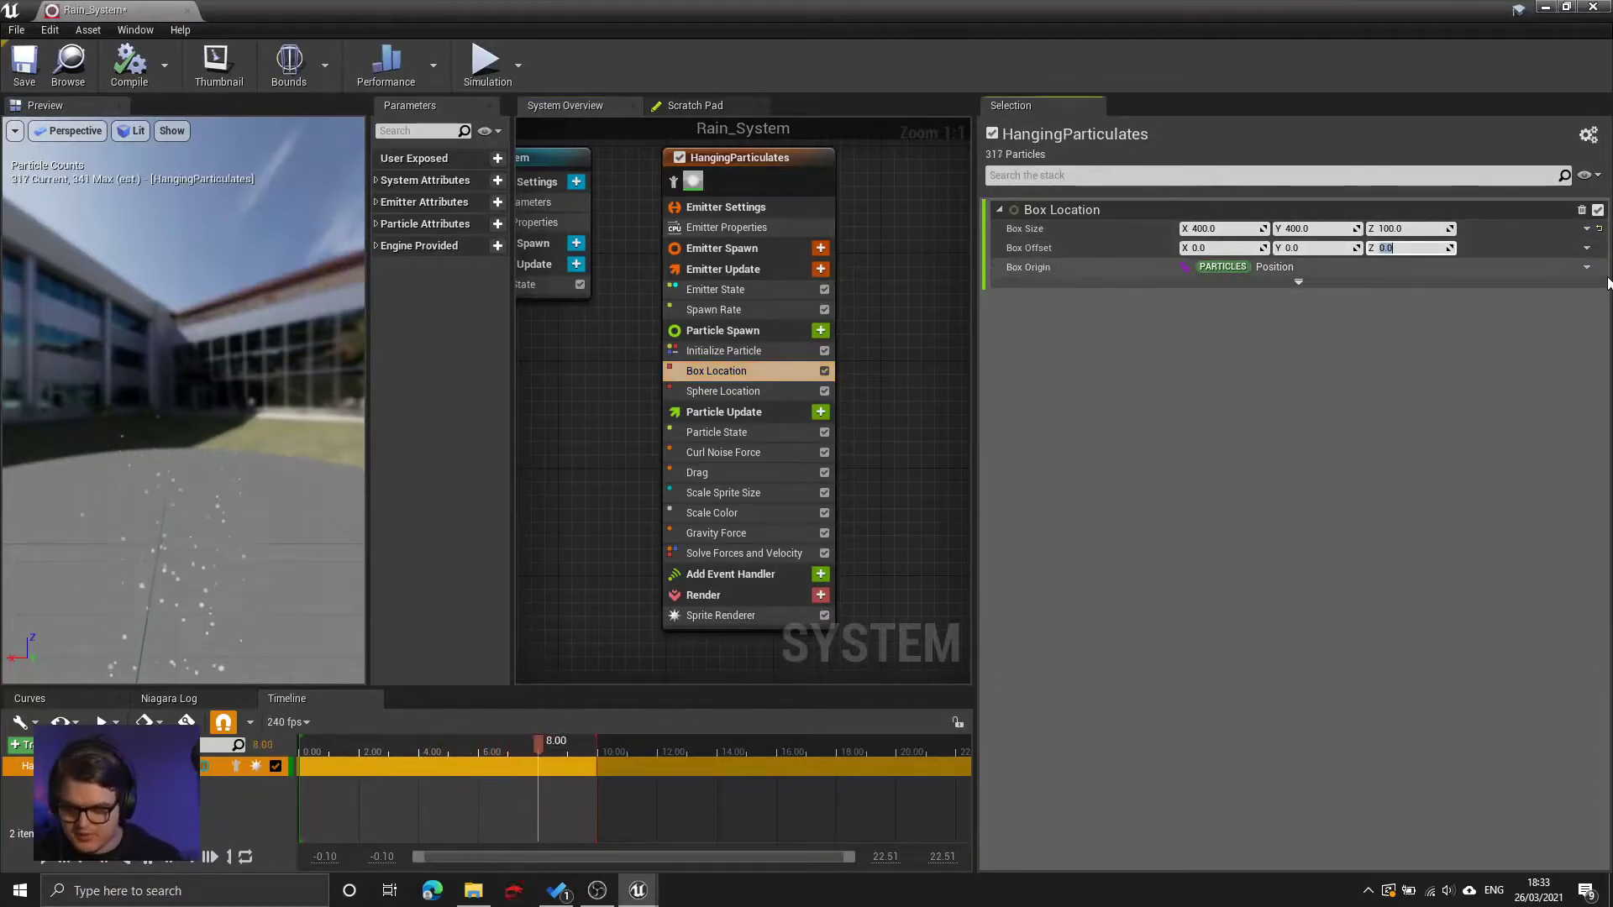
type("1000")
key("Return")
left_click_drag(991, 5, 1295, 210)
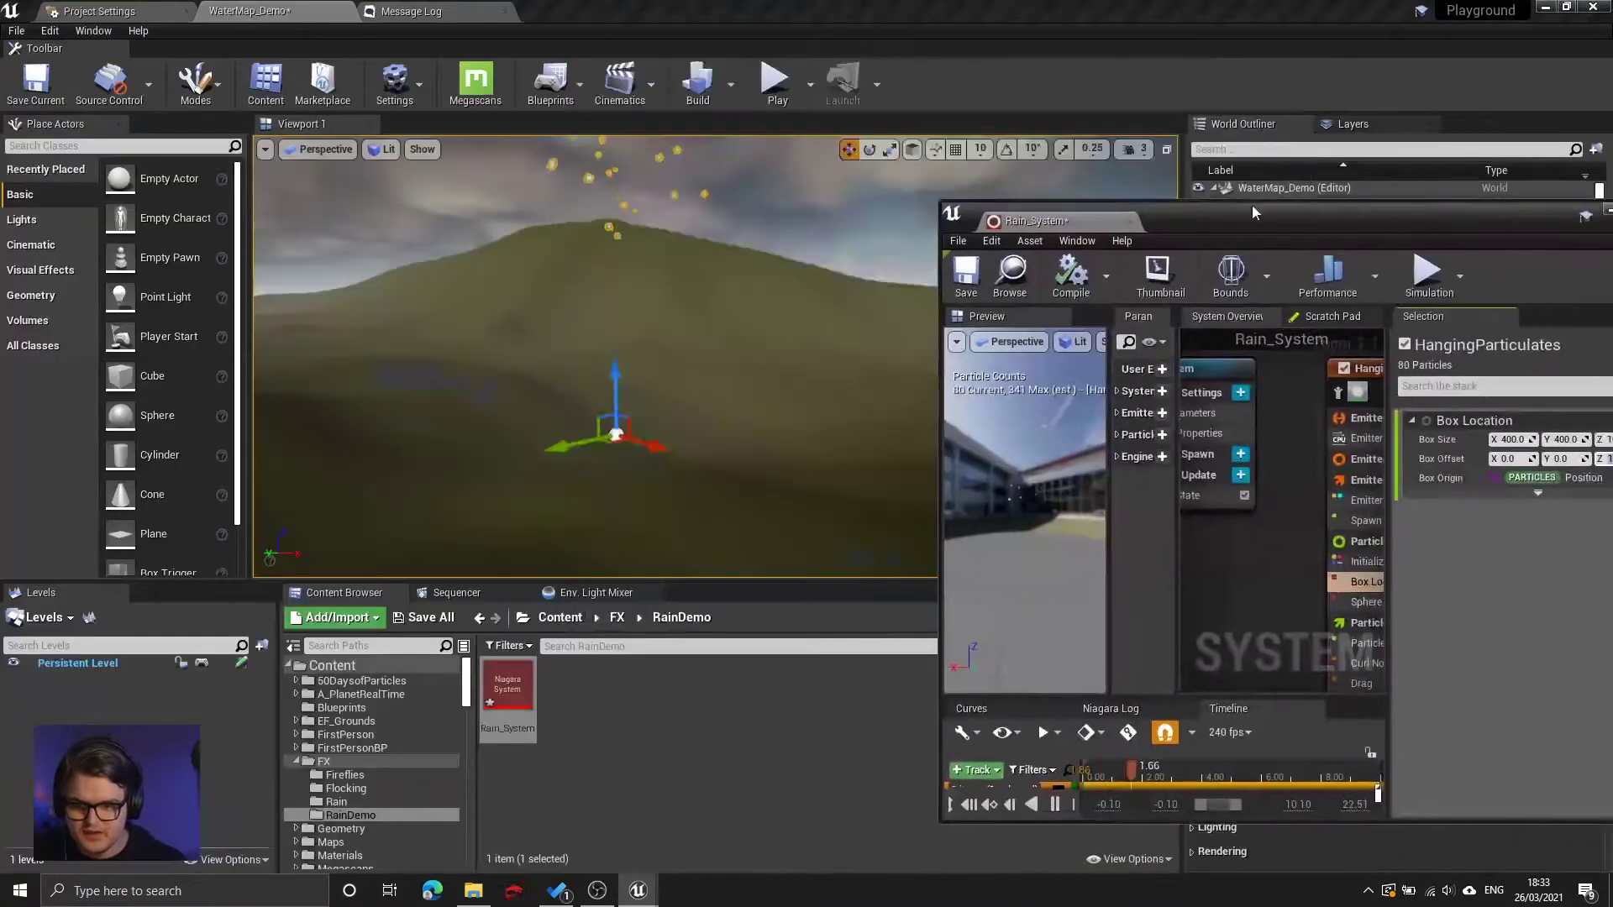
- Check how the particles fall around the system's origin in the level, and return to the maximized Rain_System editor
mouse_move(591, 403)
right_mouse_down()
mouse_move(584, 365)
mouse_move(591, 413)
right_mouse_up()
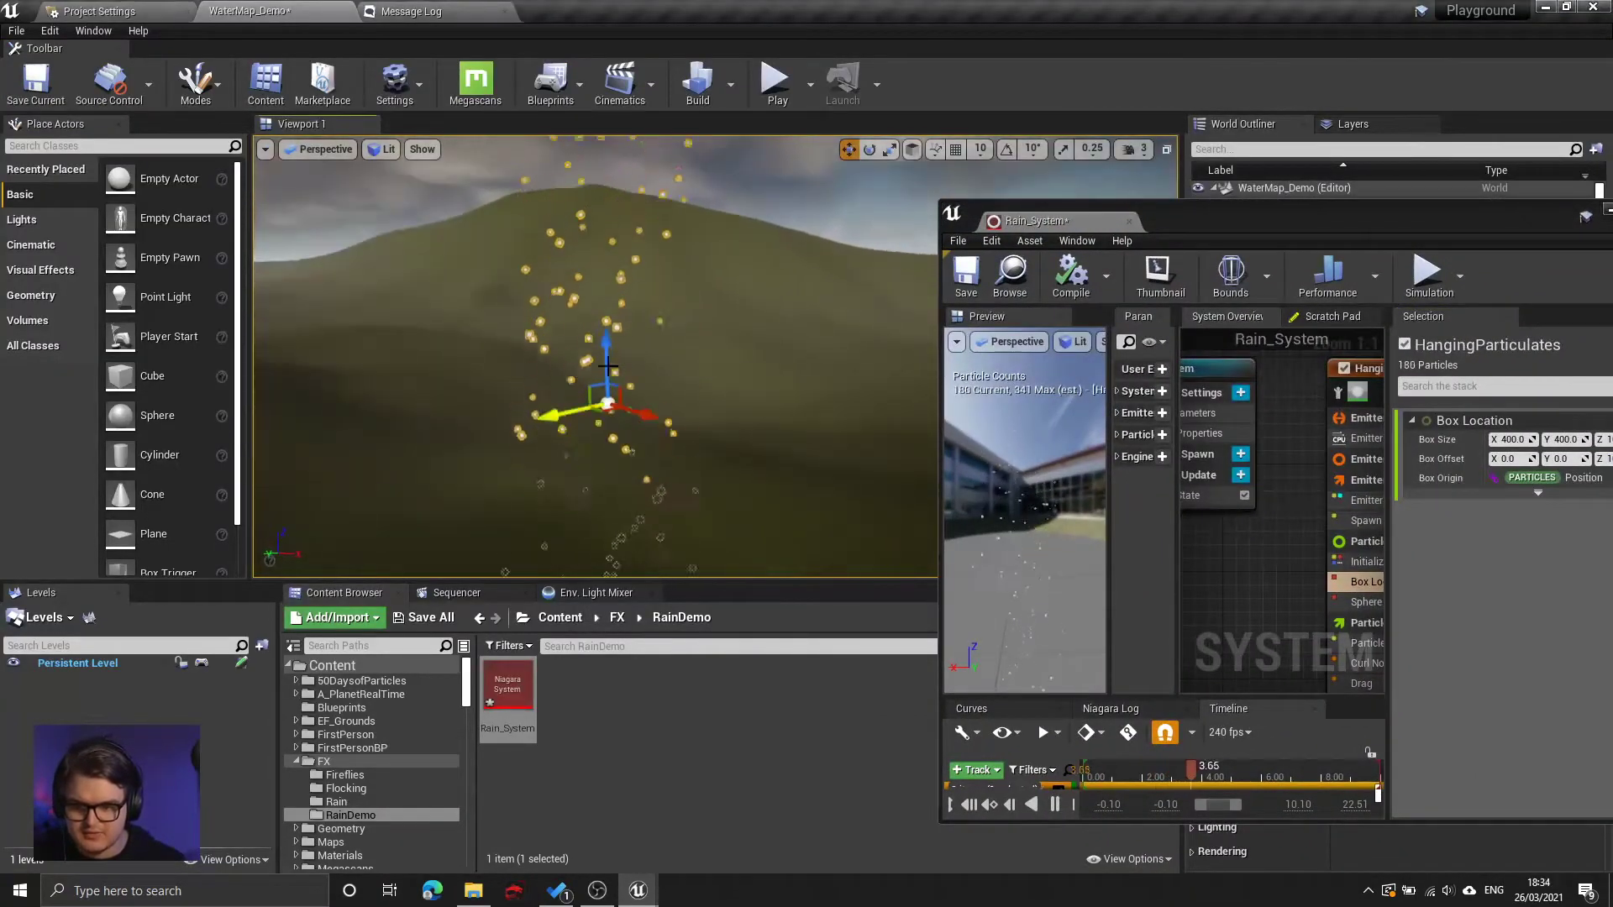
left_click_drag(606, 370, 592, 403)
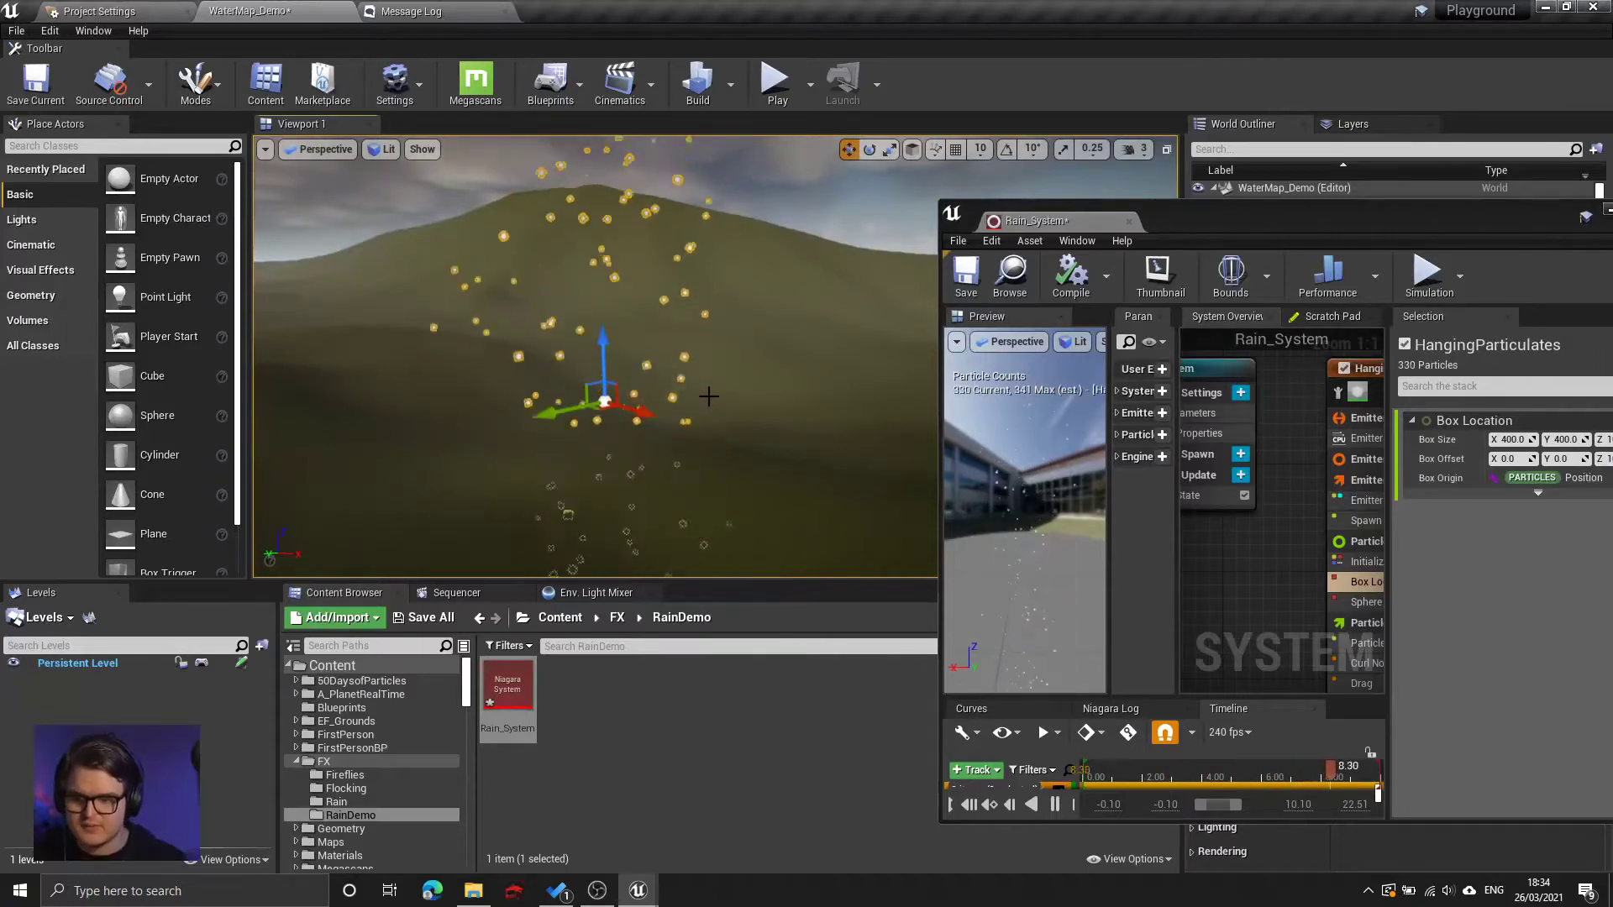
left_click_drag(1248, 215, 832, 2)
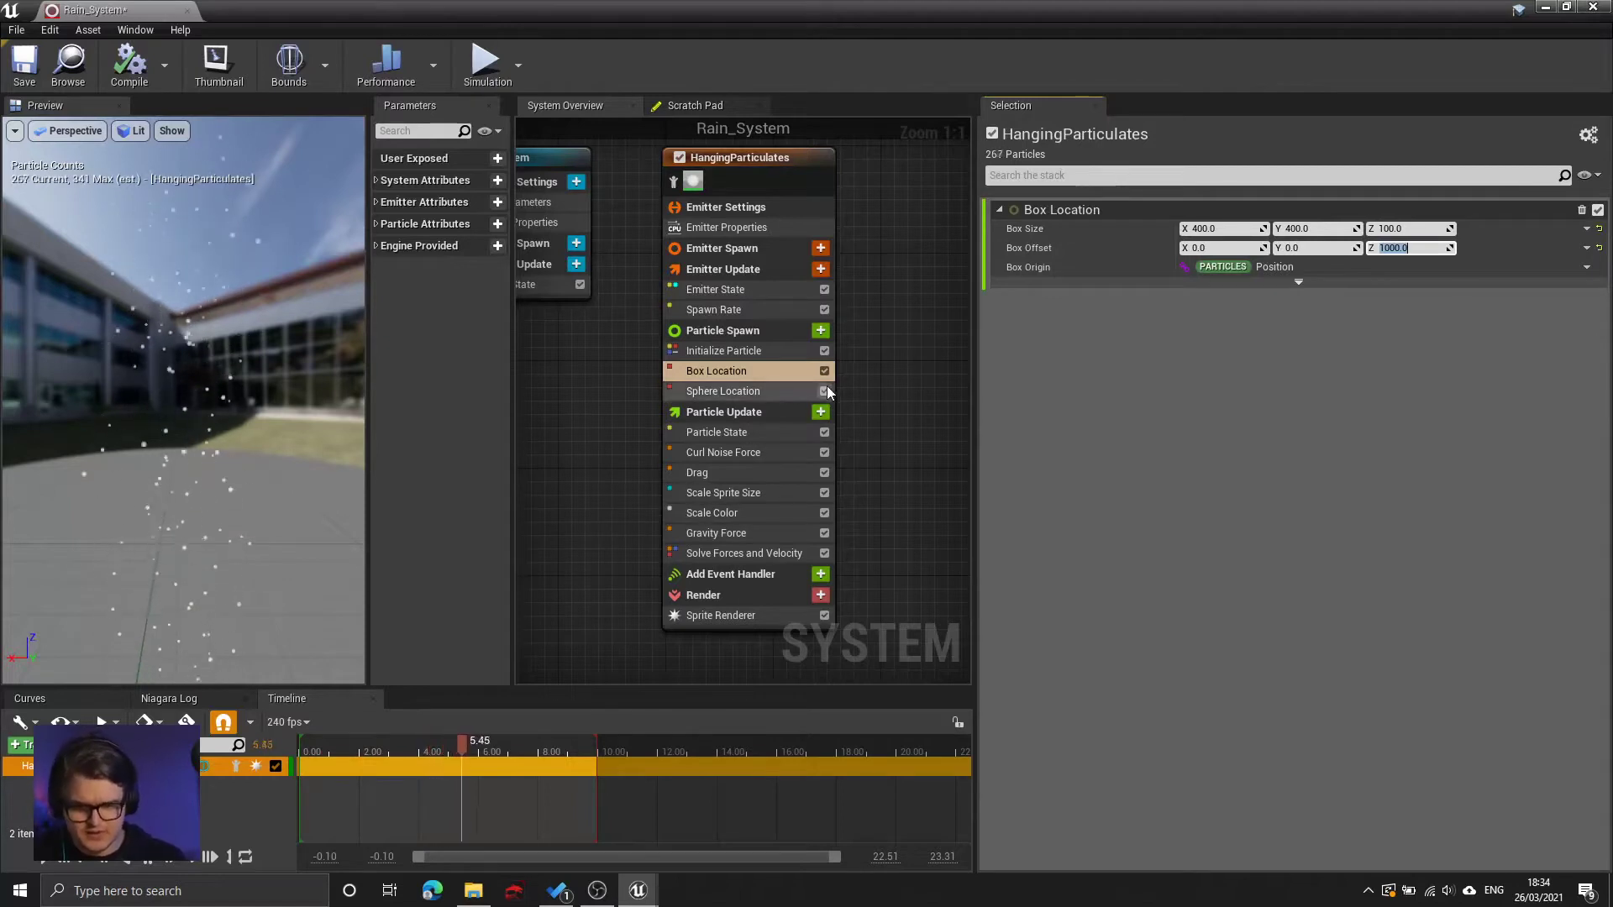
- Inspect the Gravity Force module's gravity values in the HangingParticulates emitter
left_click(777, 532)
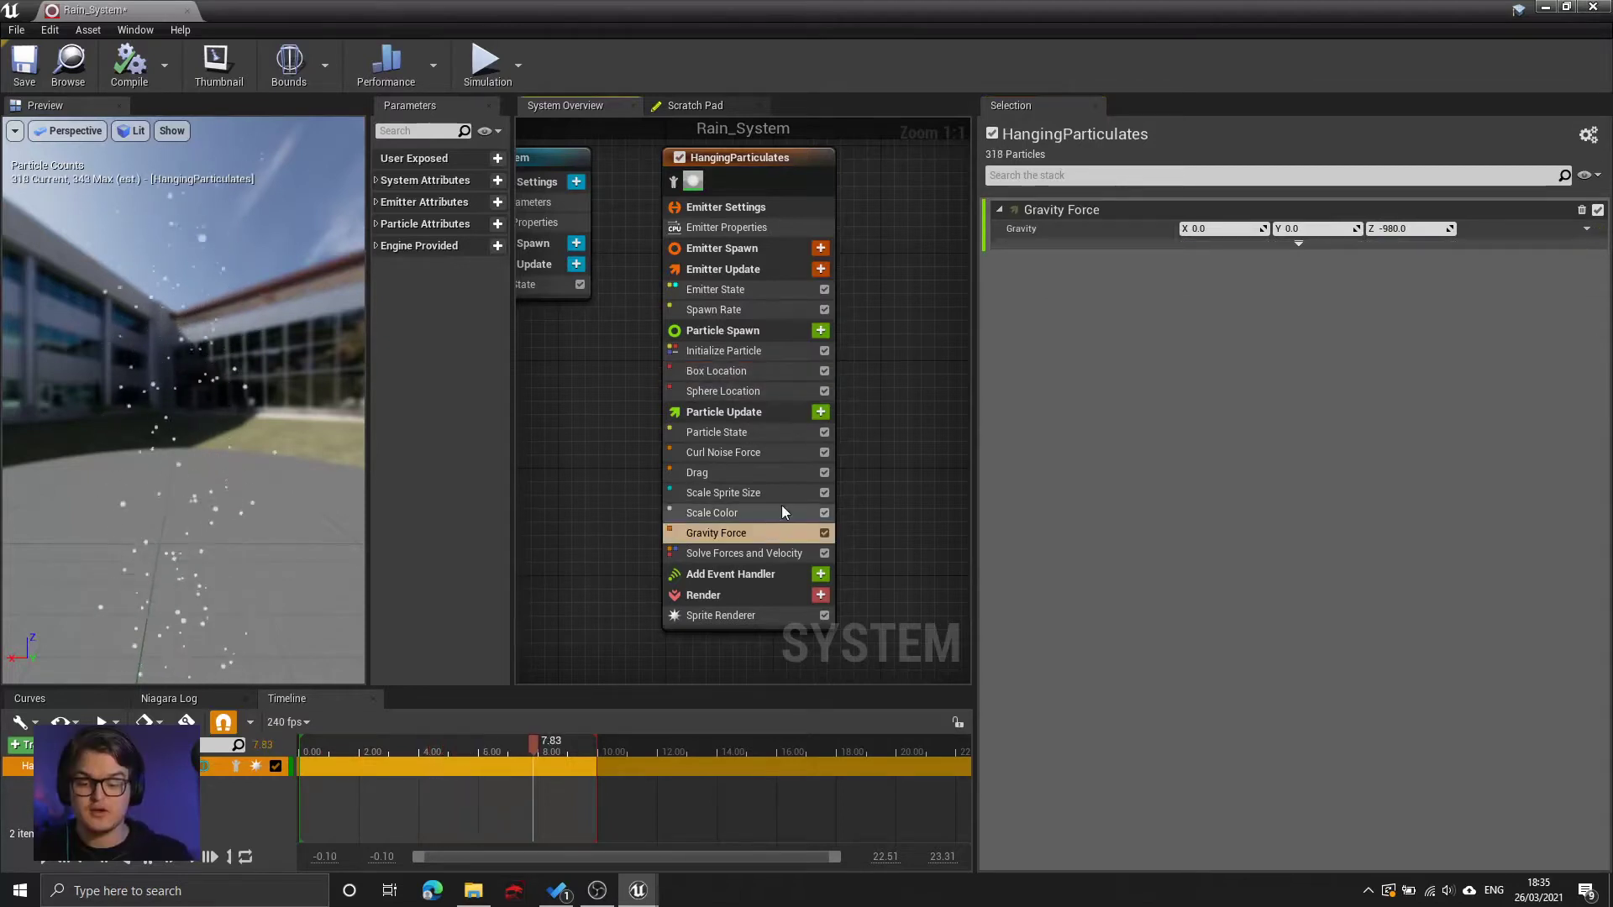
left_click(1419, 229)
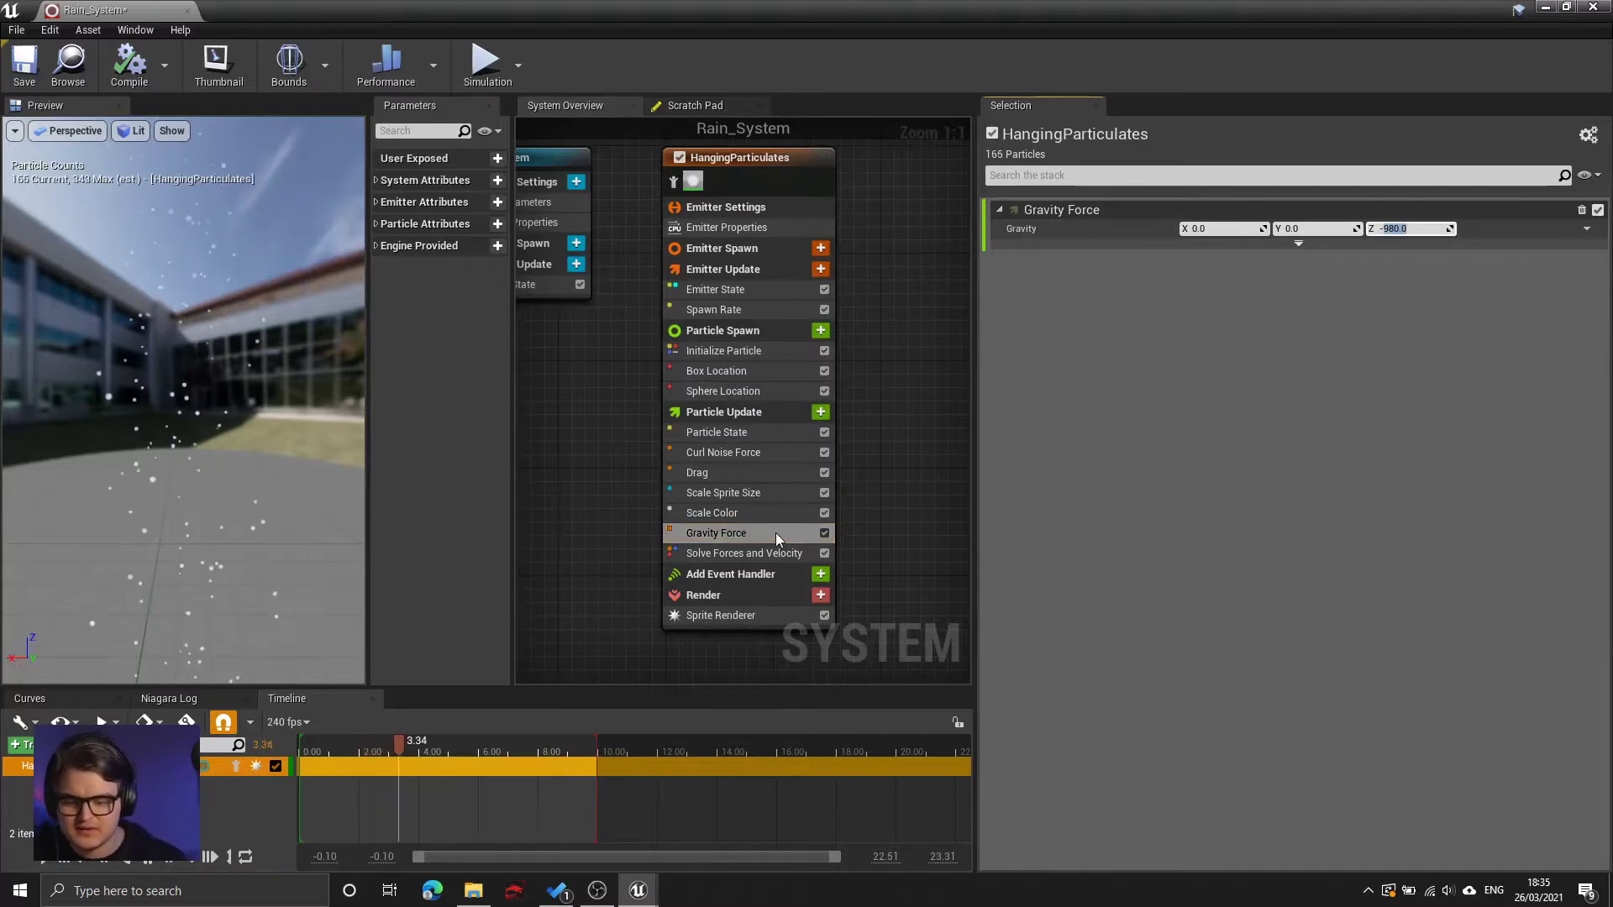
left_click(871, 454)
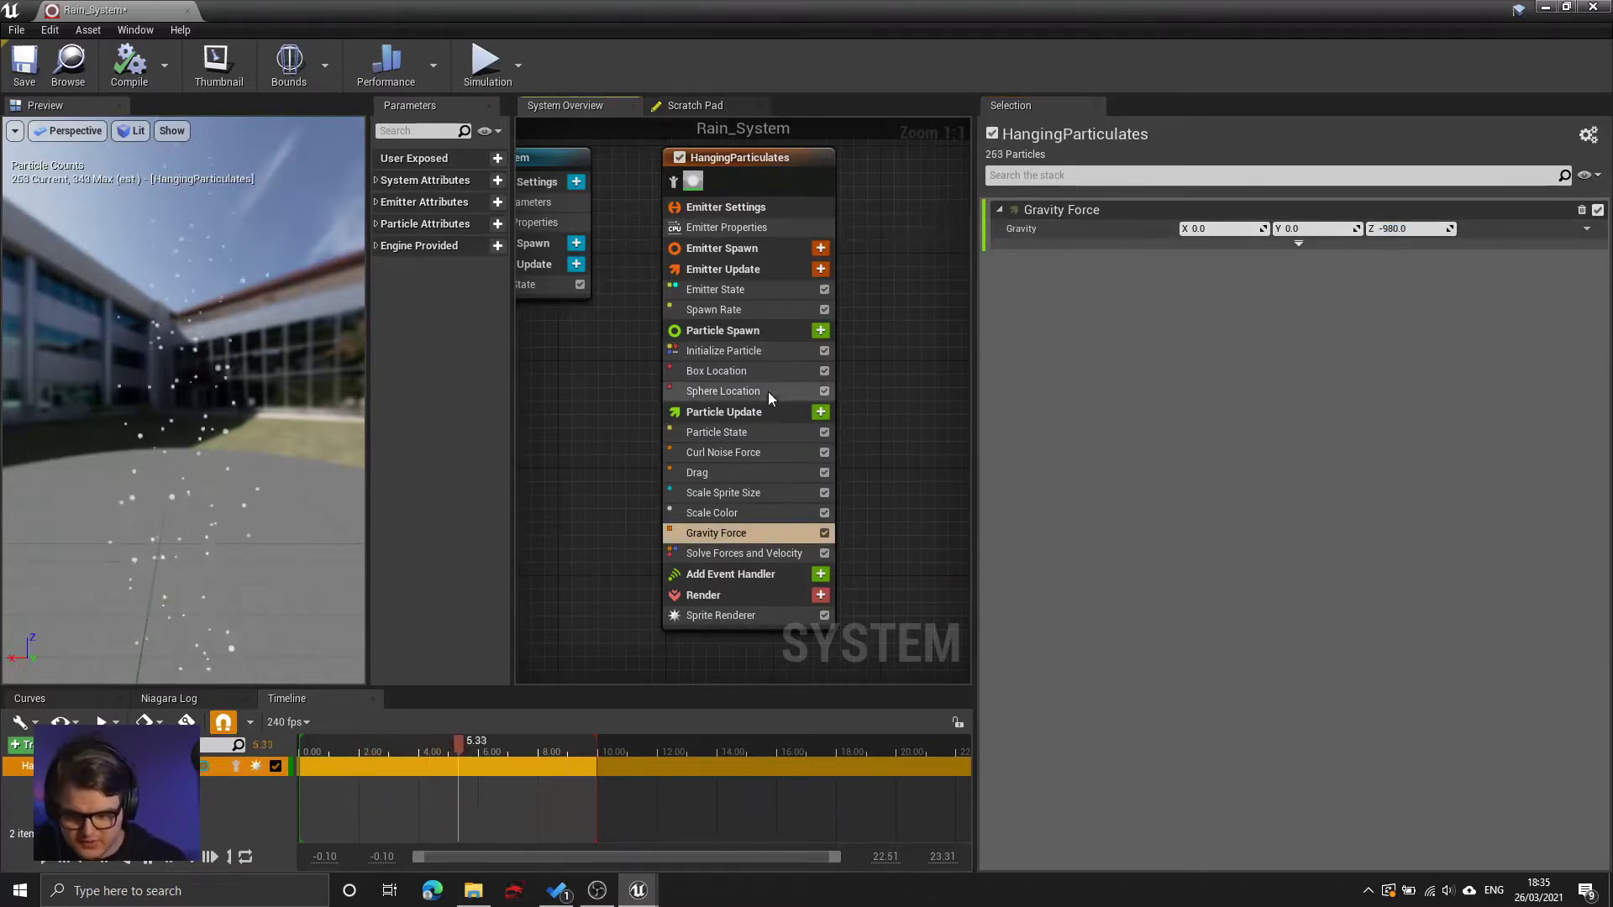
- Add an Add Velocity module to the Particle Spawn group of the HangingParticulates emitter
left_click(735, 331)
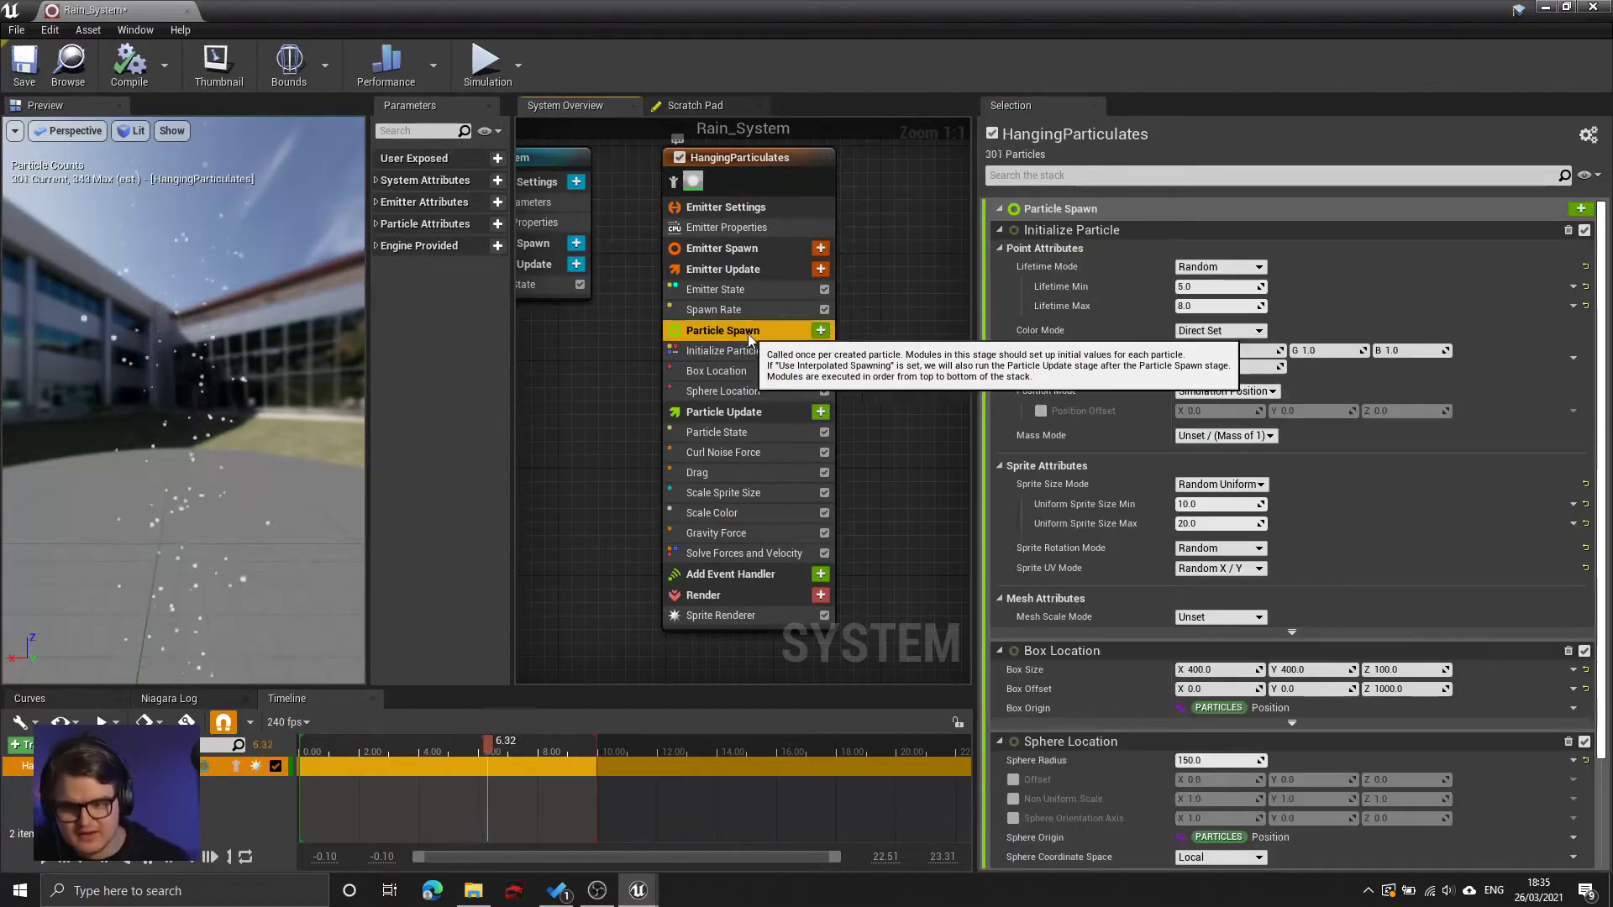
left_click(821, 331)
type("add")
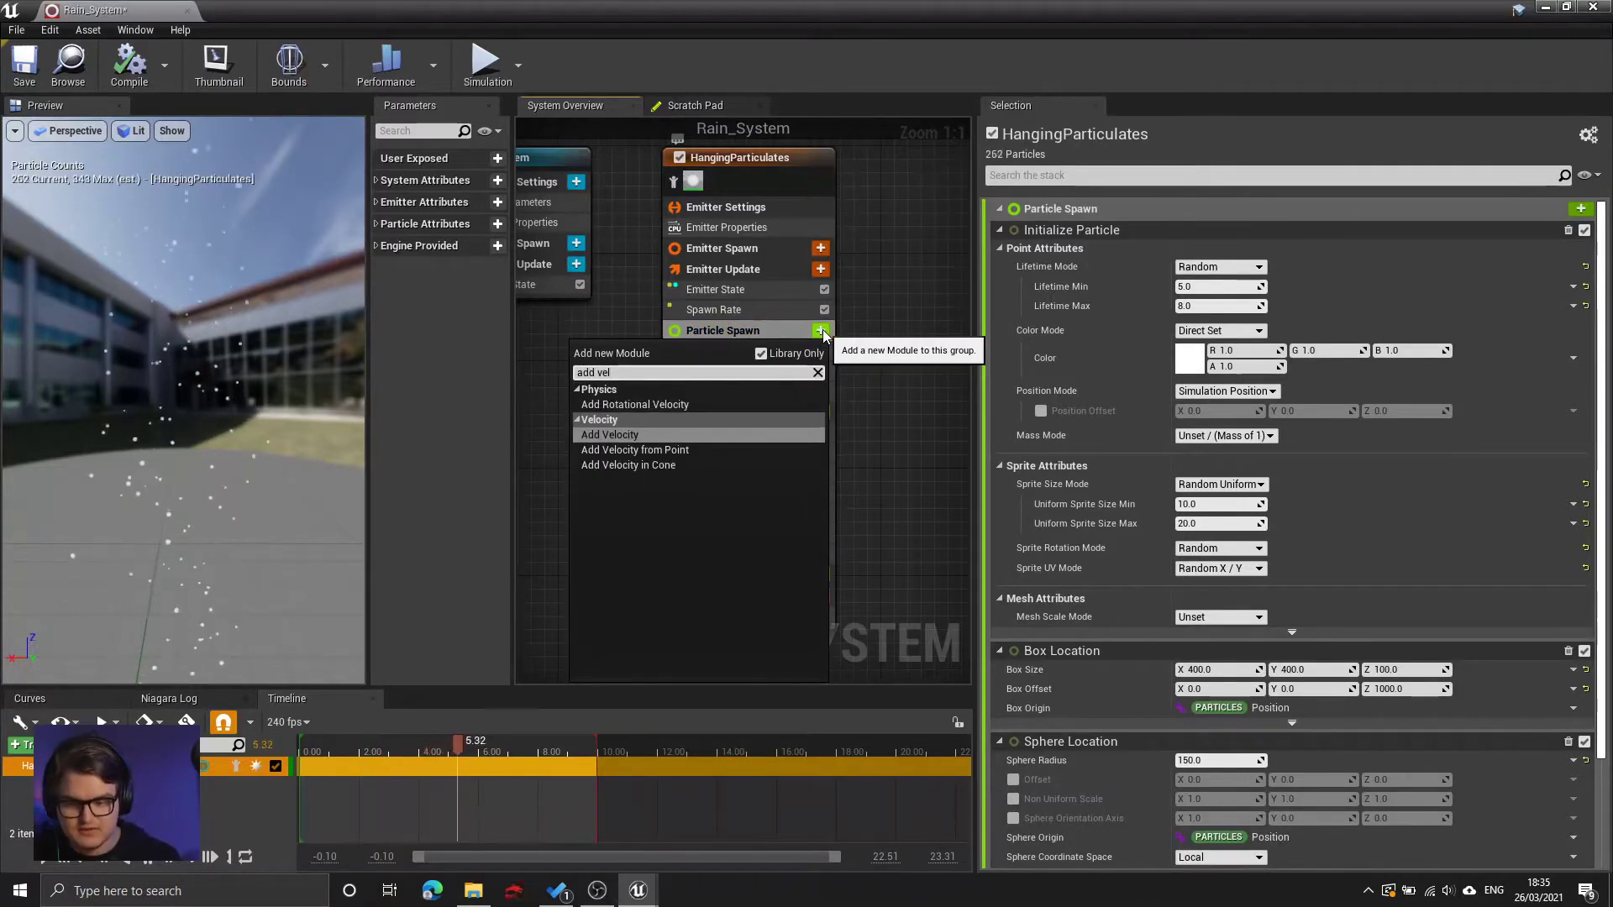
type(" vel")
left_click(626, 435)
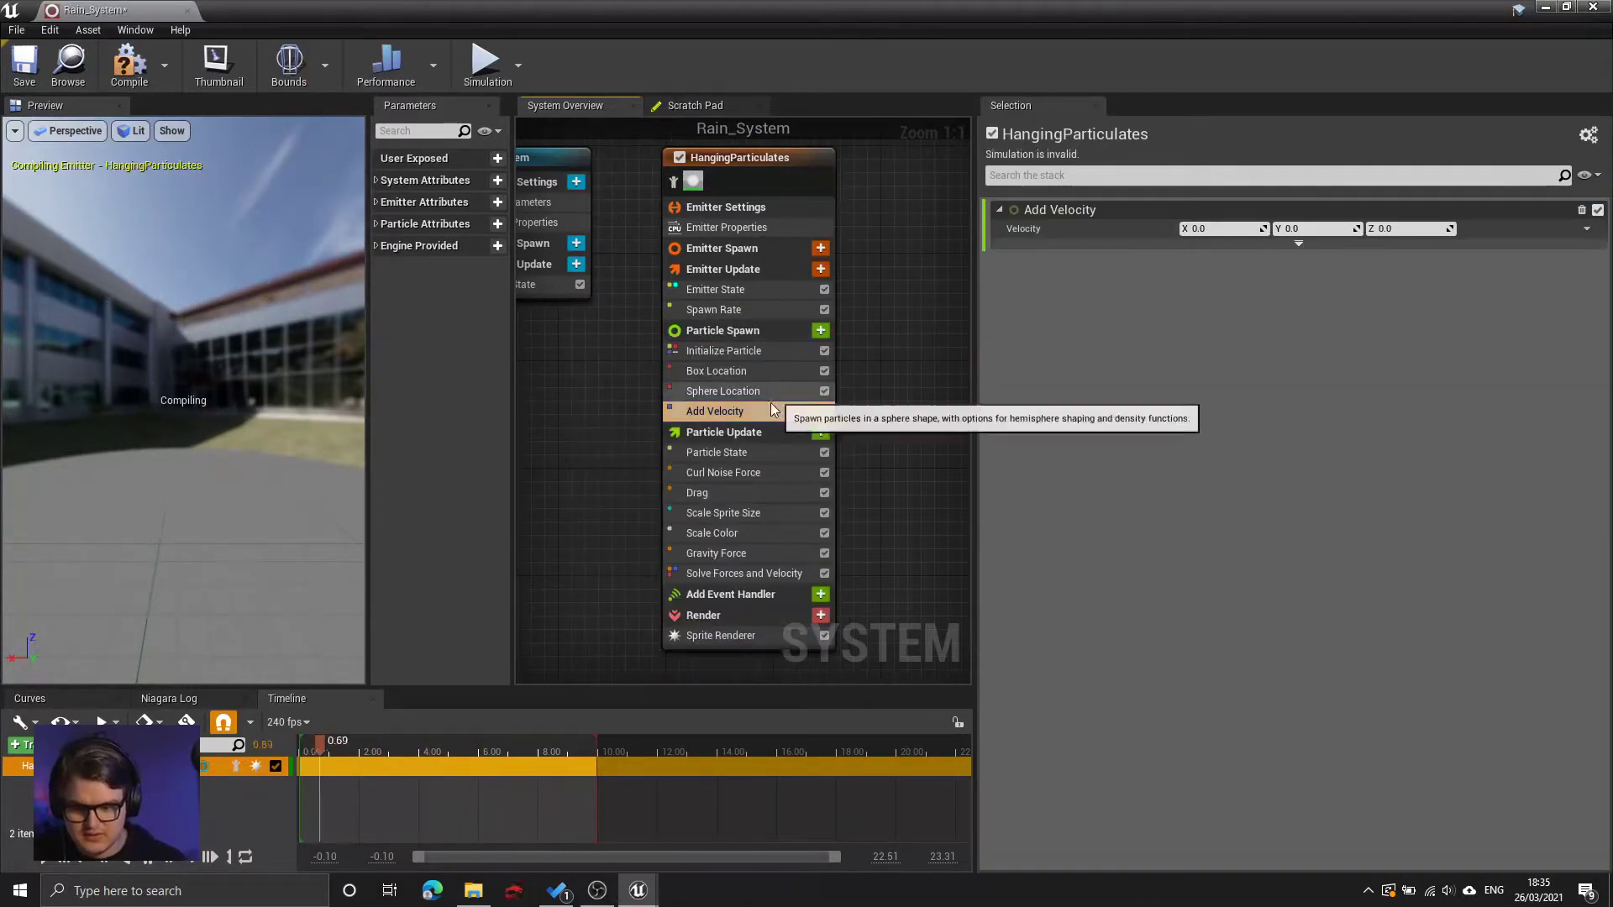
- Try Z velocities of -100 and -500 in the Add Velocity module and check the preview
left_click(1411, 228)
type("-100")
key("Return")
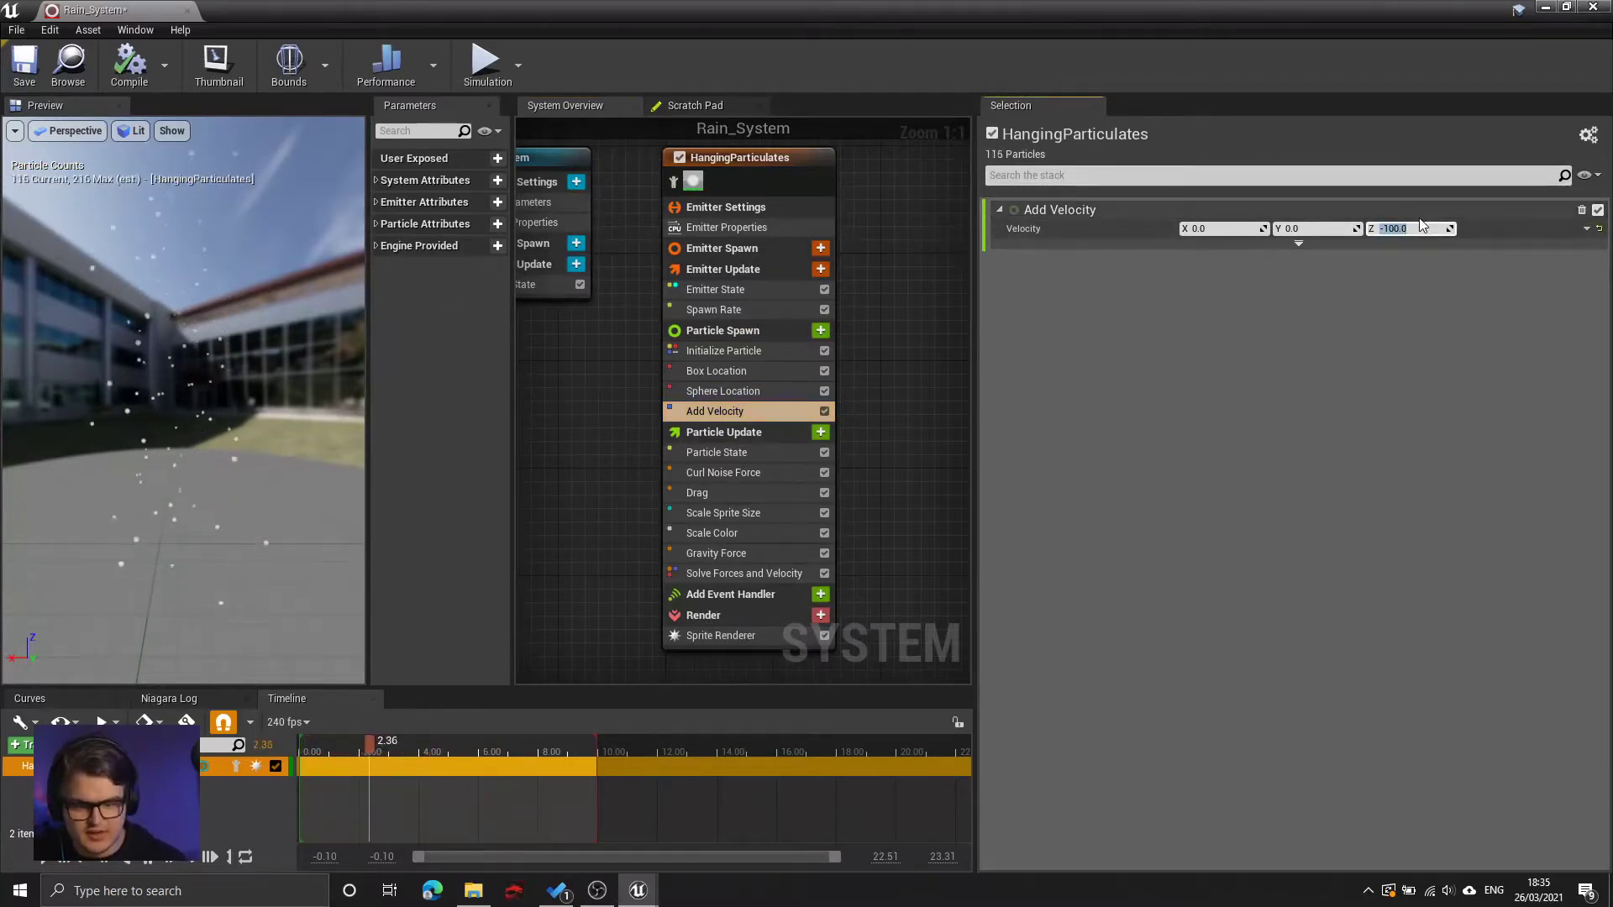
key("Return")
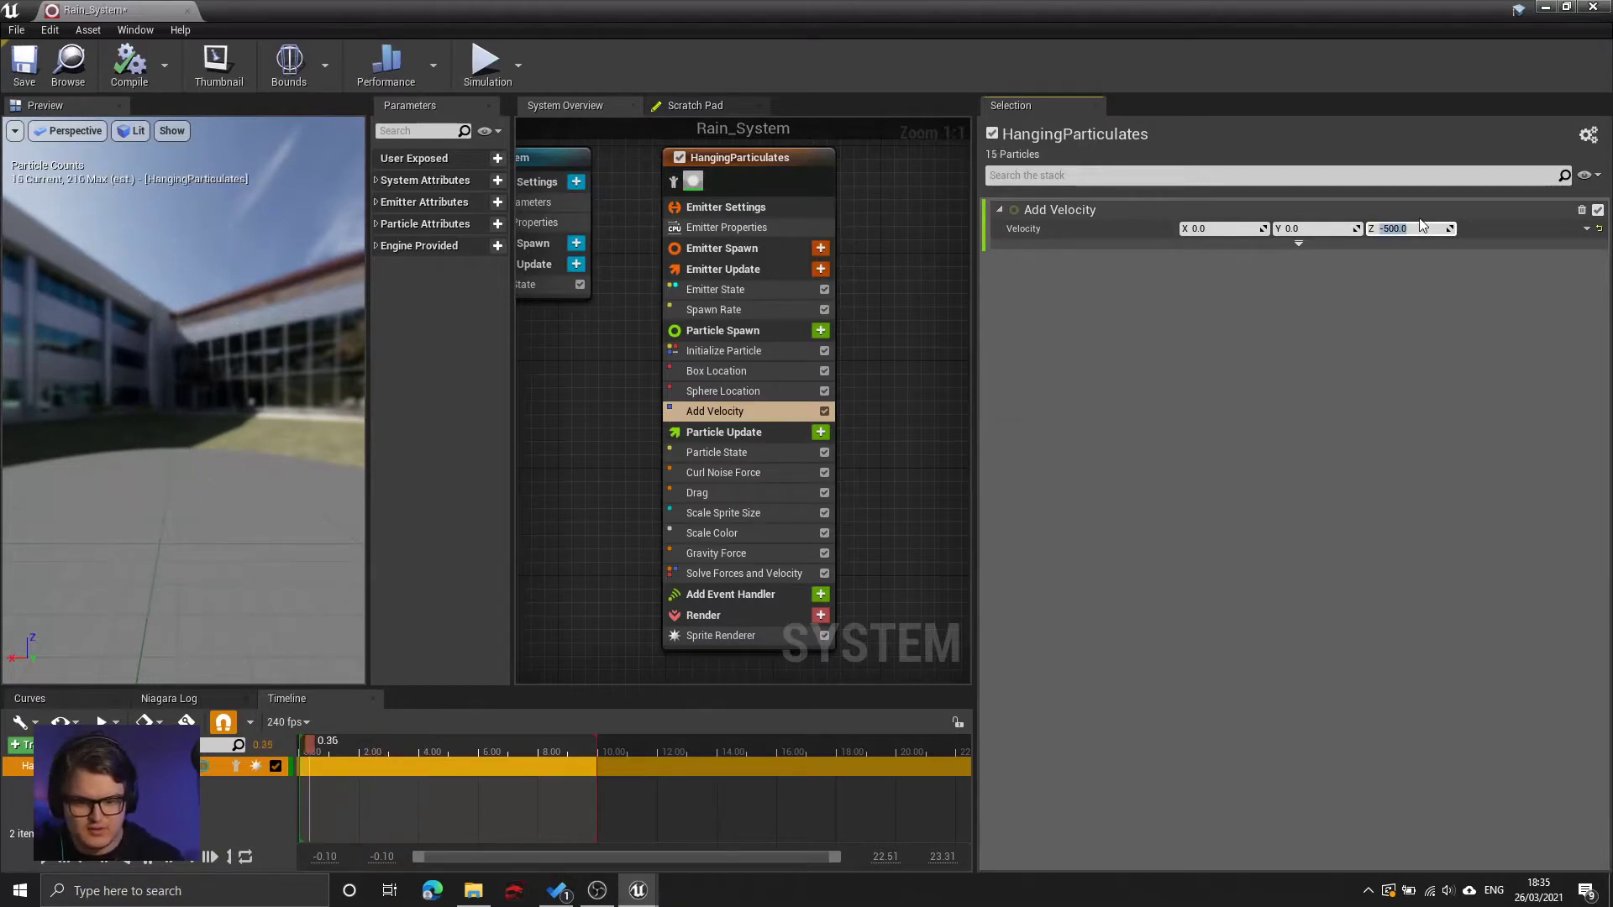
left_click(210, 308)
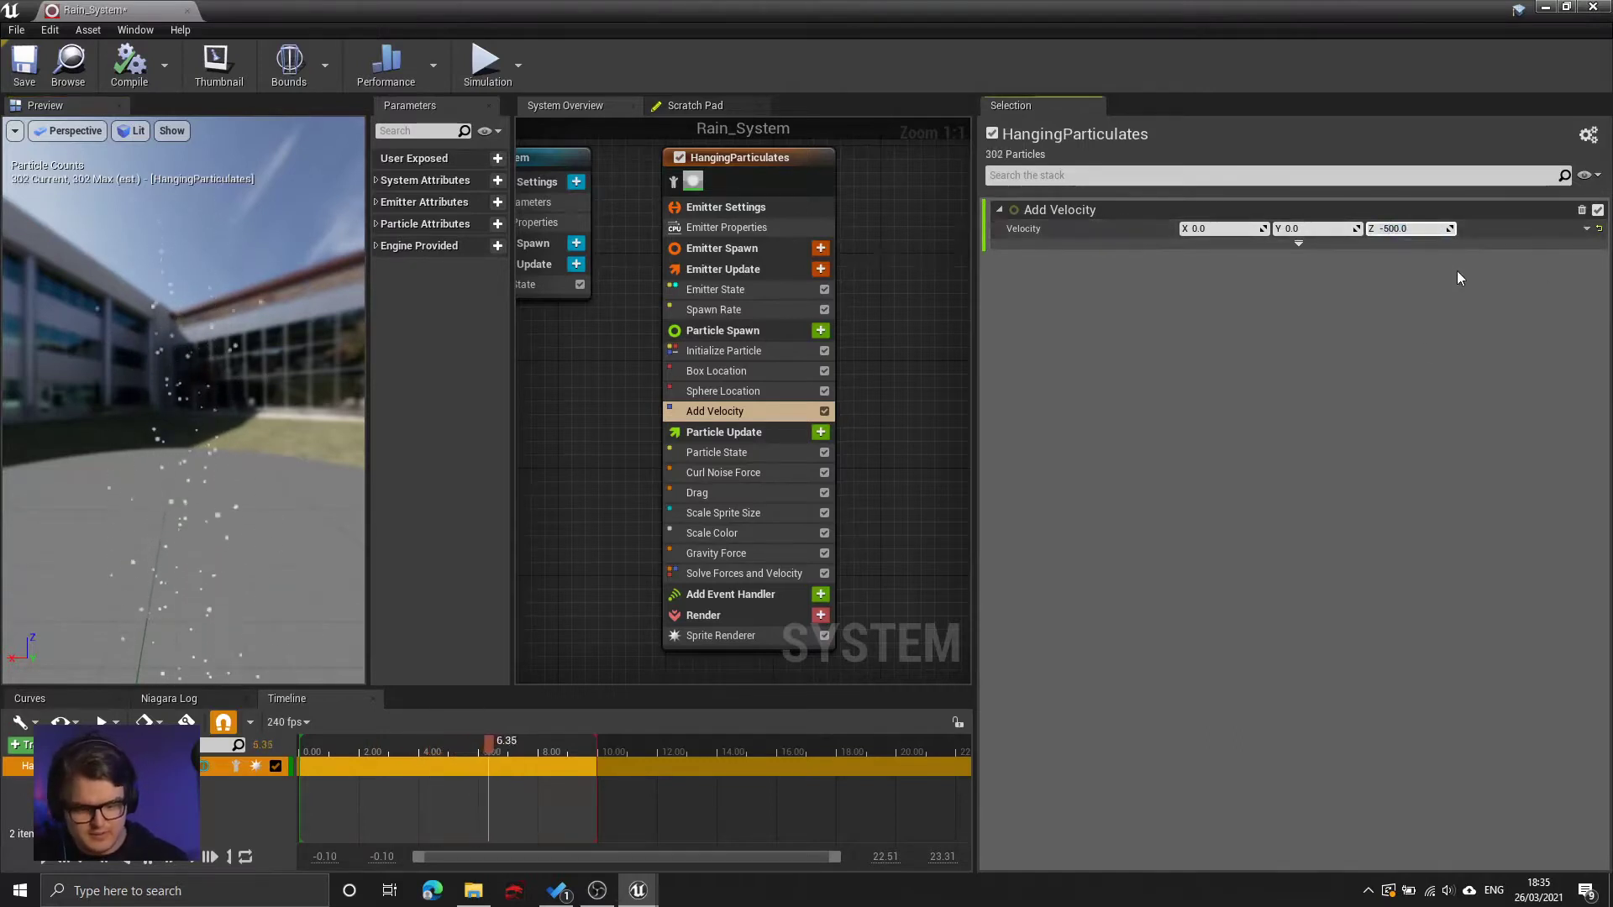
- Set the Add Velocity module's Z velocity to -2000 and check the falling particles in the preview
type("2")
key("Return")
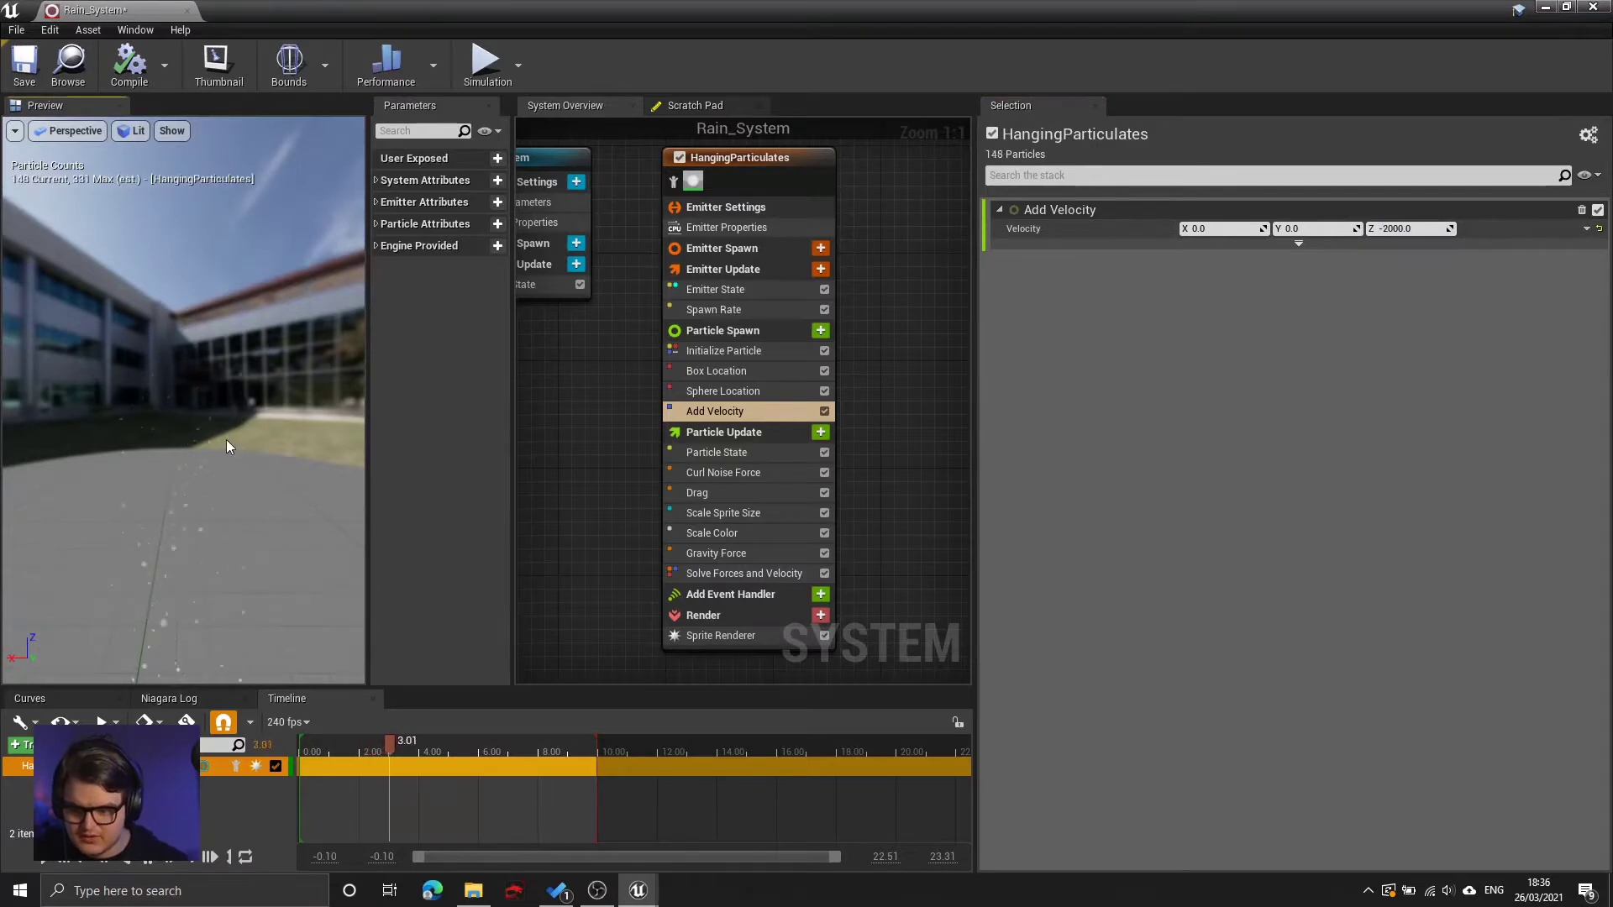
middle_click_drag(227, 446, 195, 284)
middle_click_drag(236, 450, 236, 361)
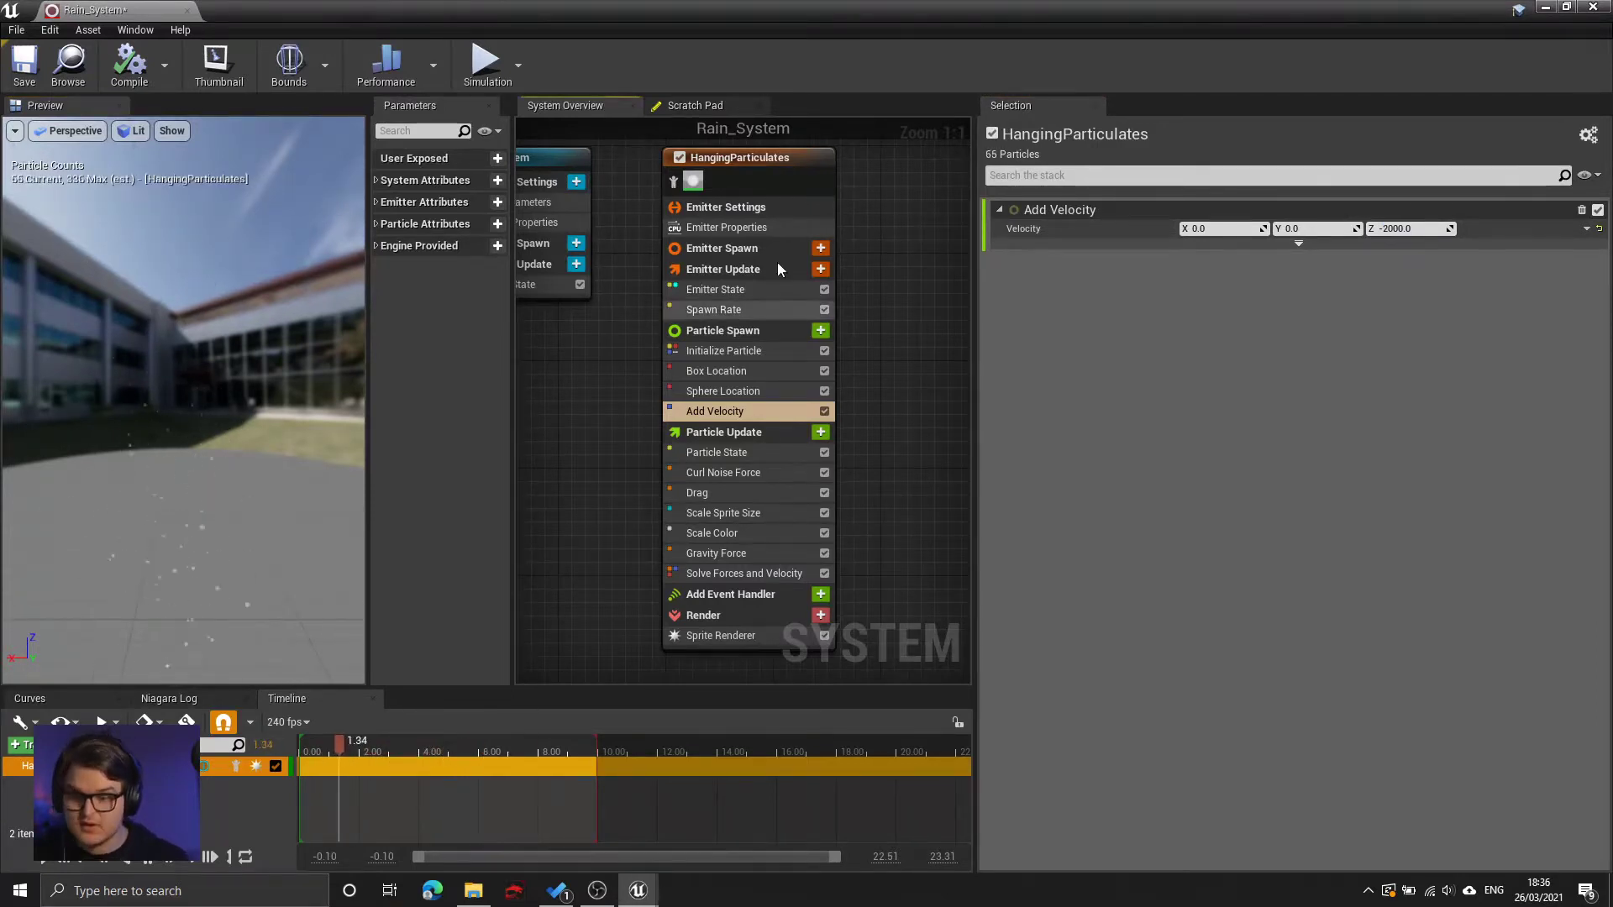
- Rename the HangingParticulates emitter to Rain_Drops and shift its node slightly in the graph
left_click(772, 159)
left_click(772, 160)
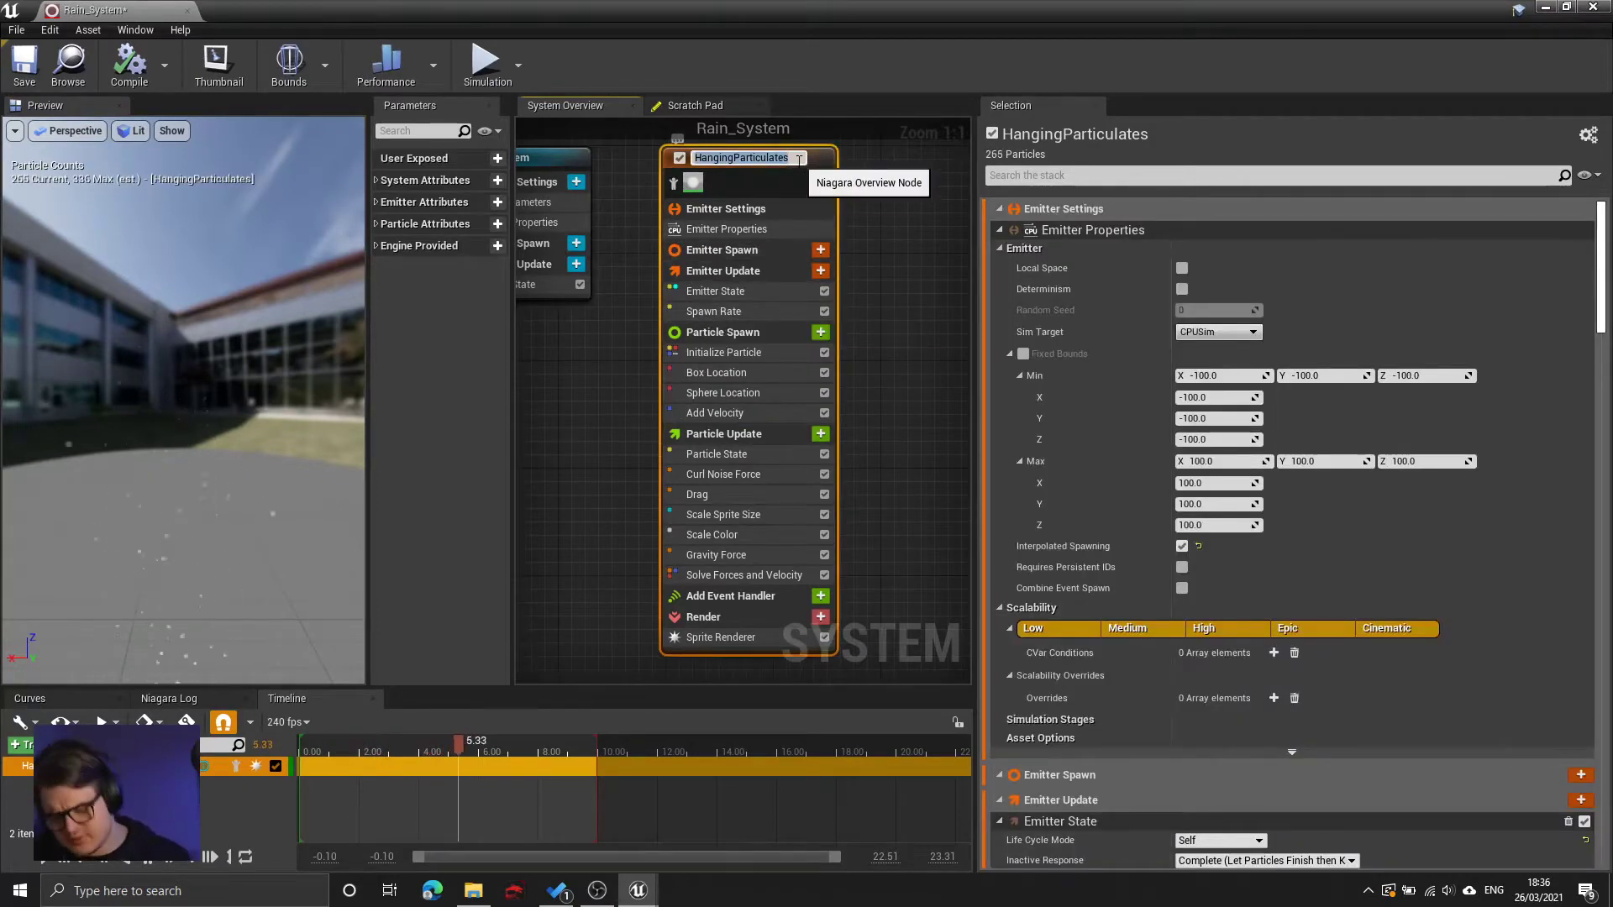
type("Rain_")
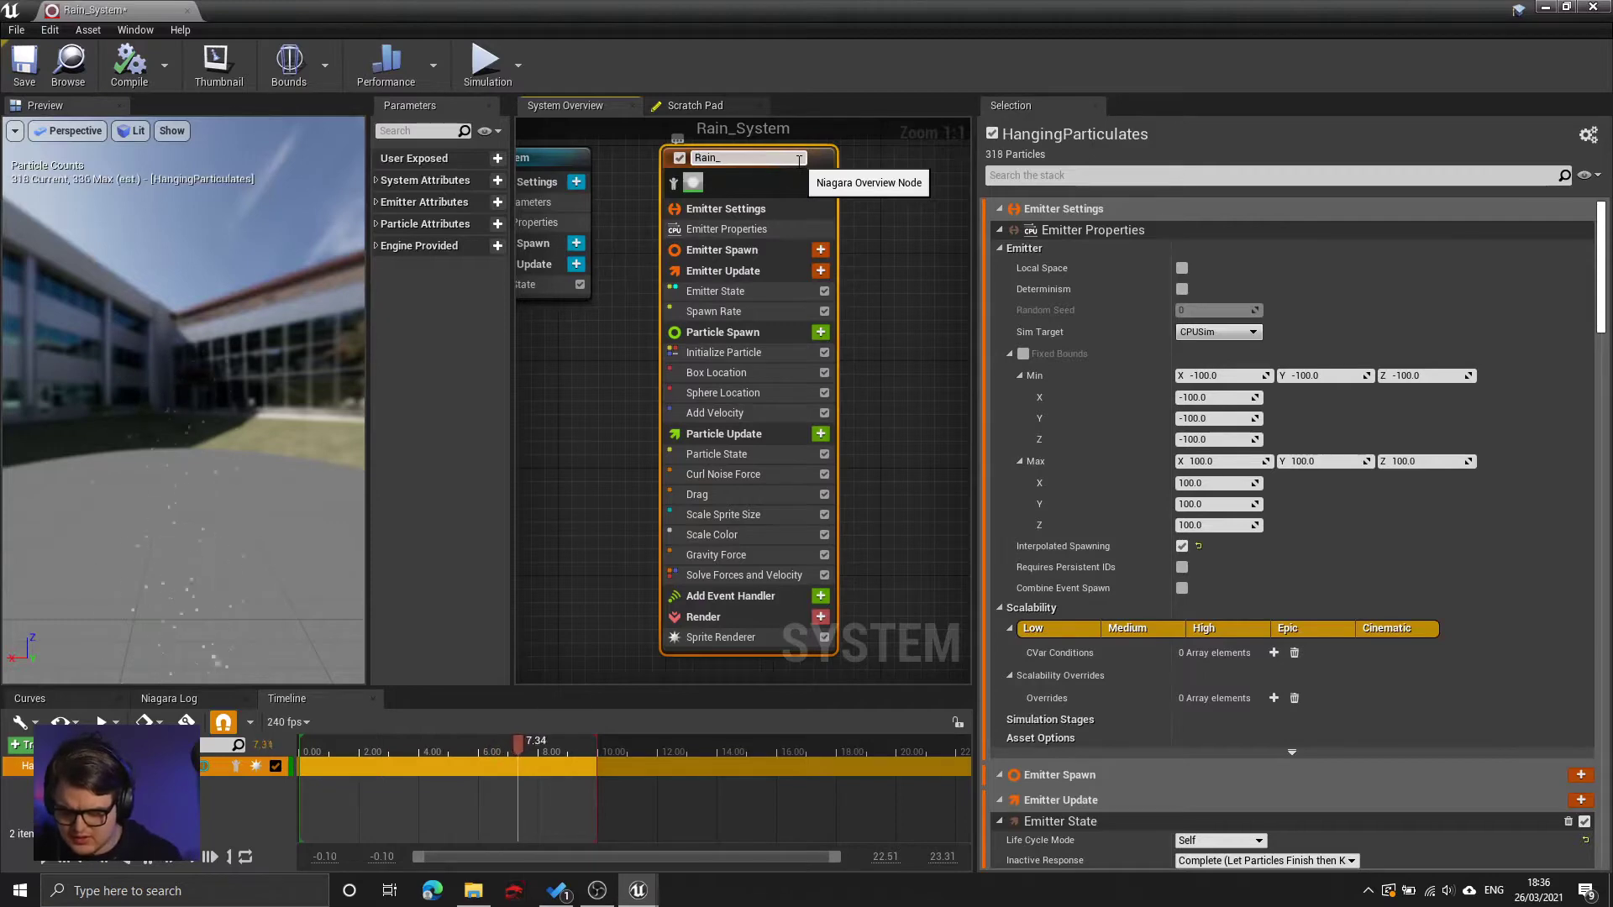
type("Drops")
key("Return")
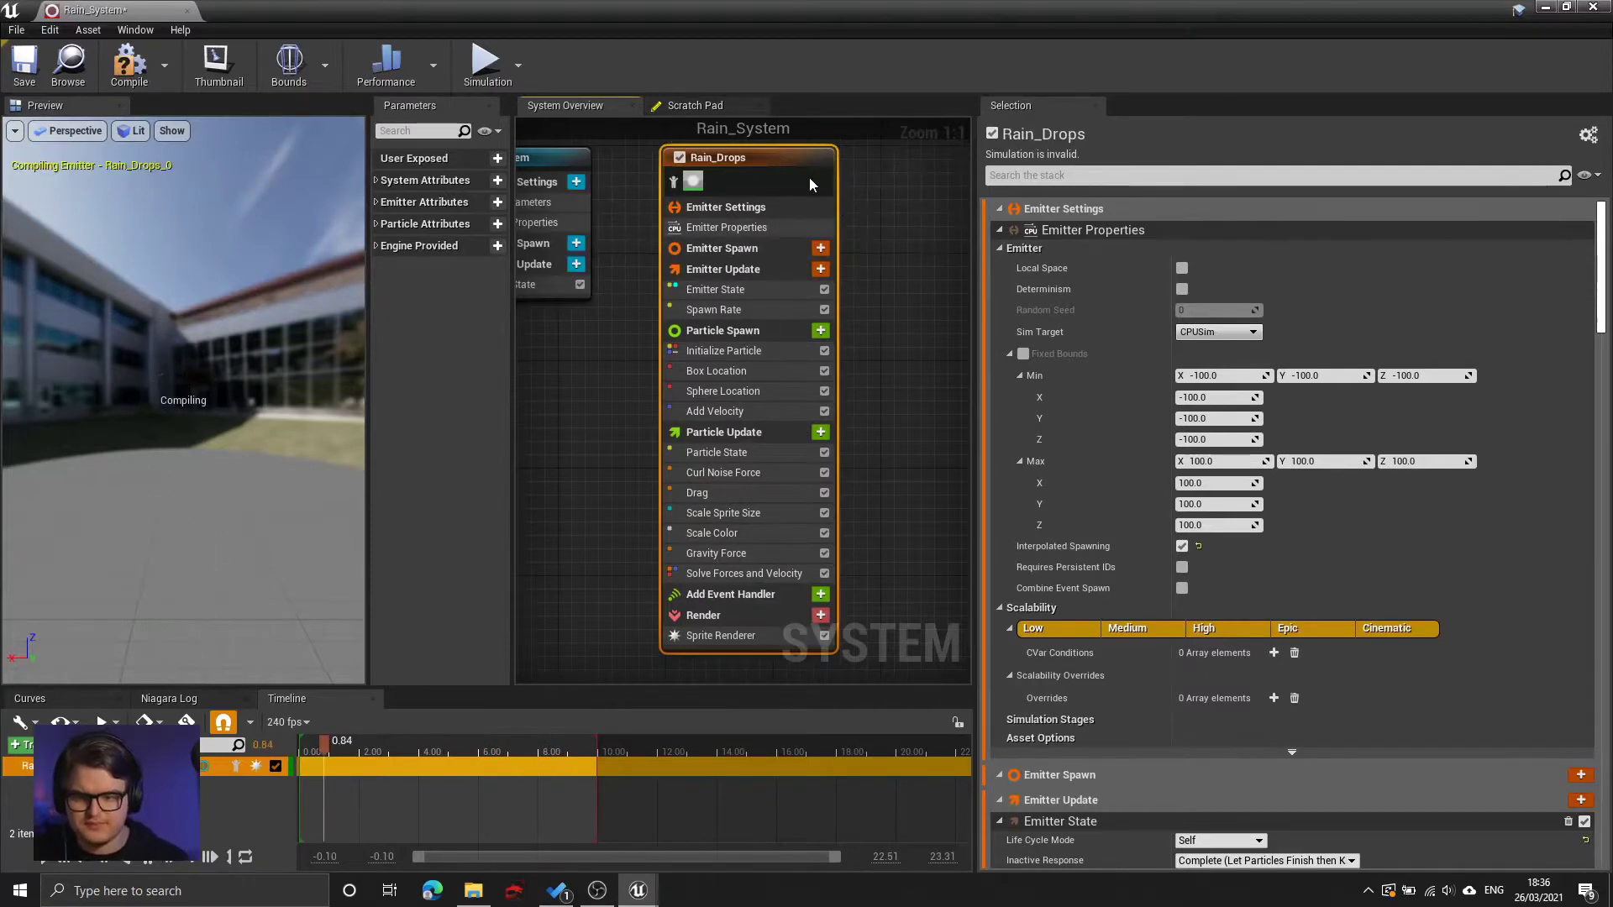
left_click_drag(769, 173, 748, 187)
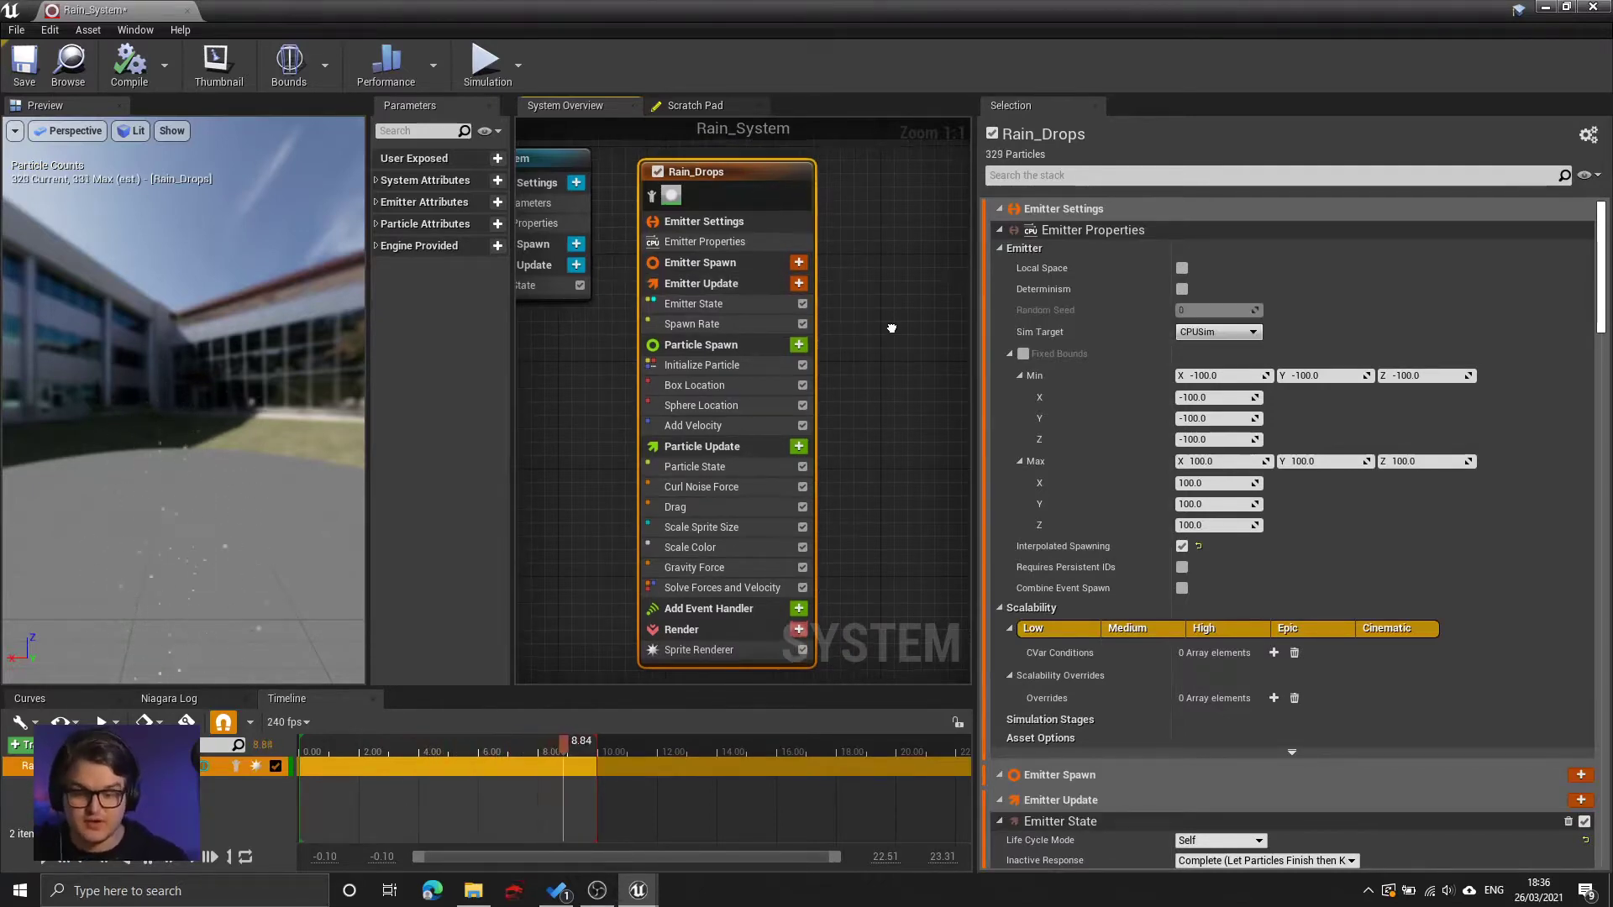
- Add a new emitter from the Empty template beside Rain_Drops in the system graph
right_click_drag(848, 345, 811, 357)
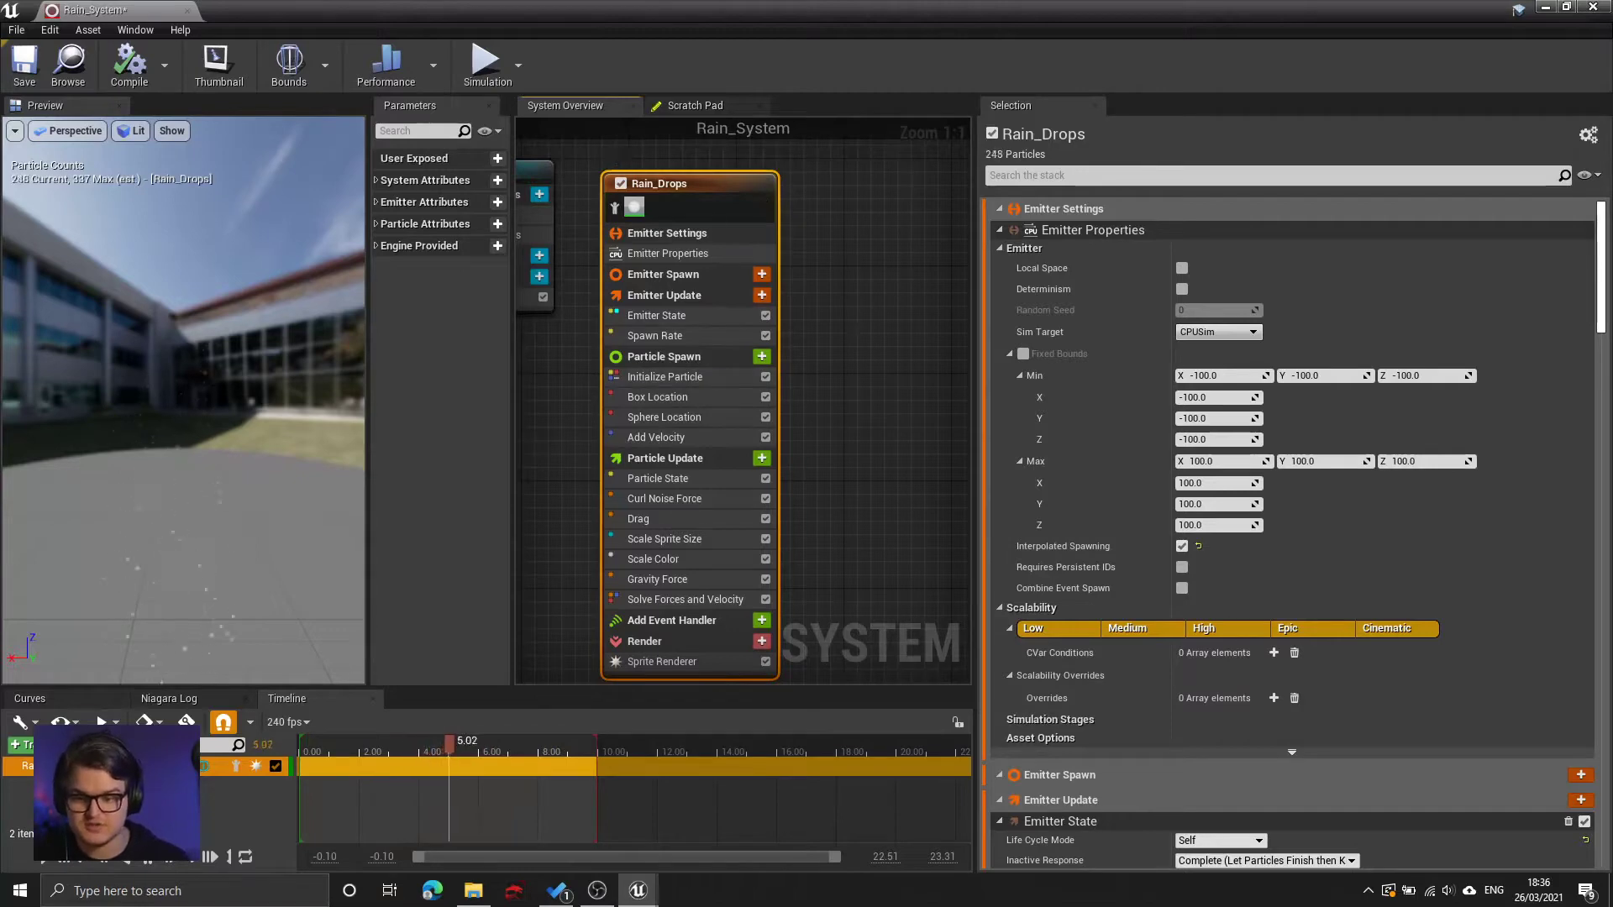
right_click_drag(962, 188, 786, 229)
right_click(786, 228)
left_click(748, 200)
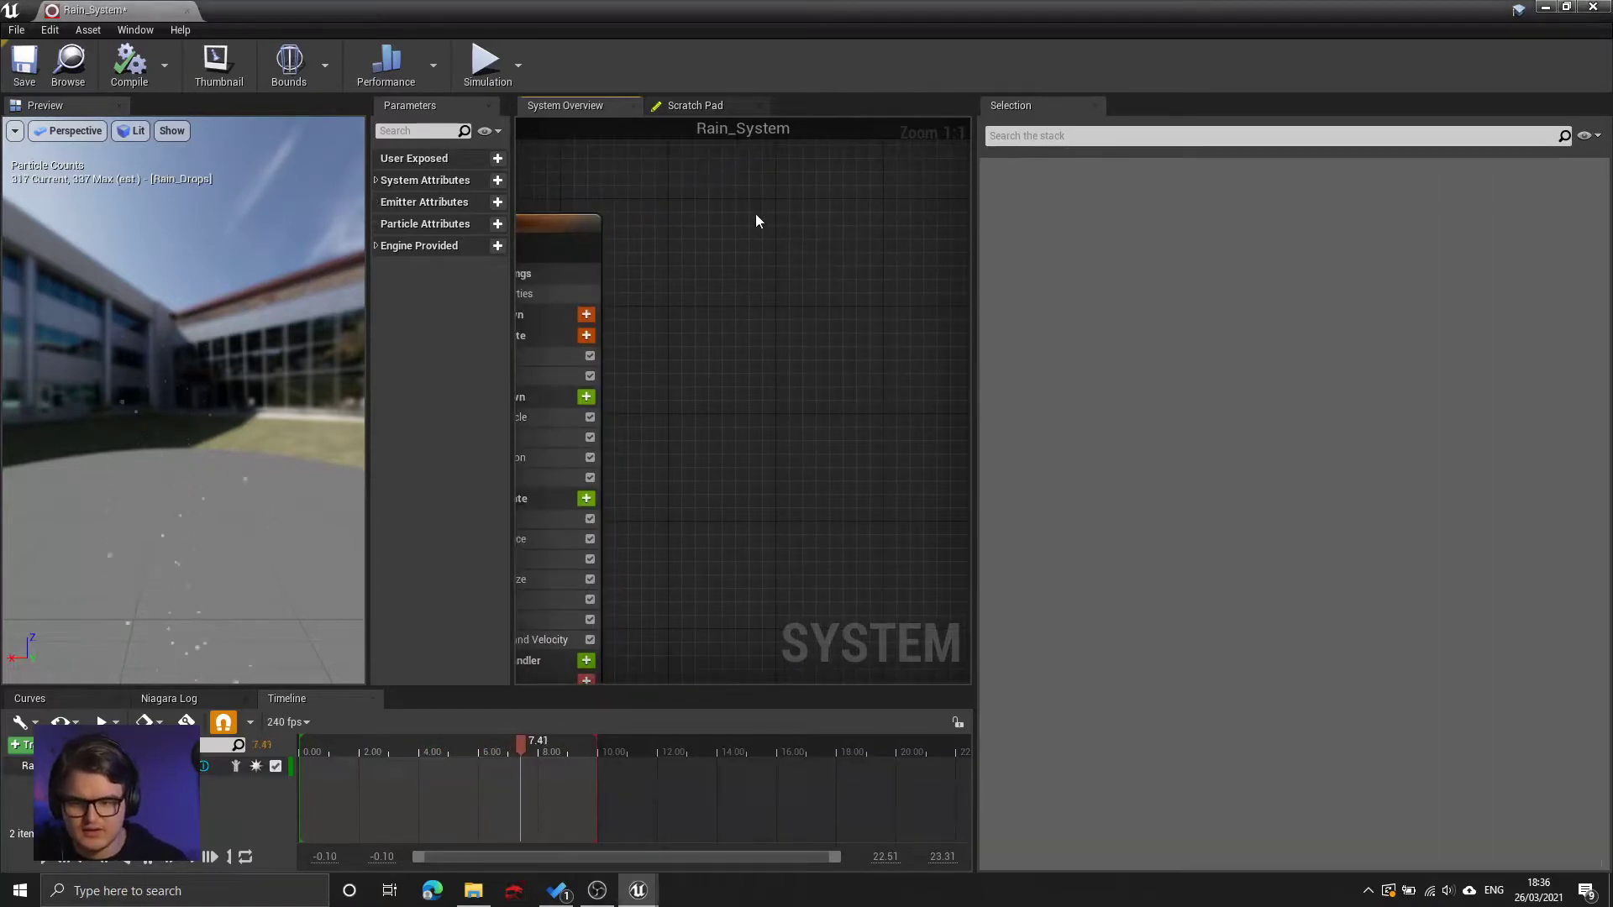
right_click(751, 239)
mouse_move(795, 263)
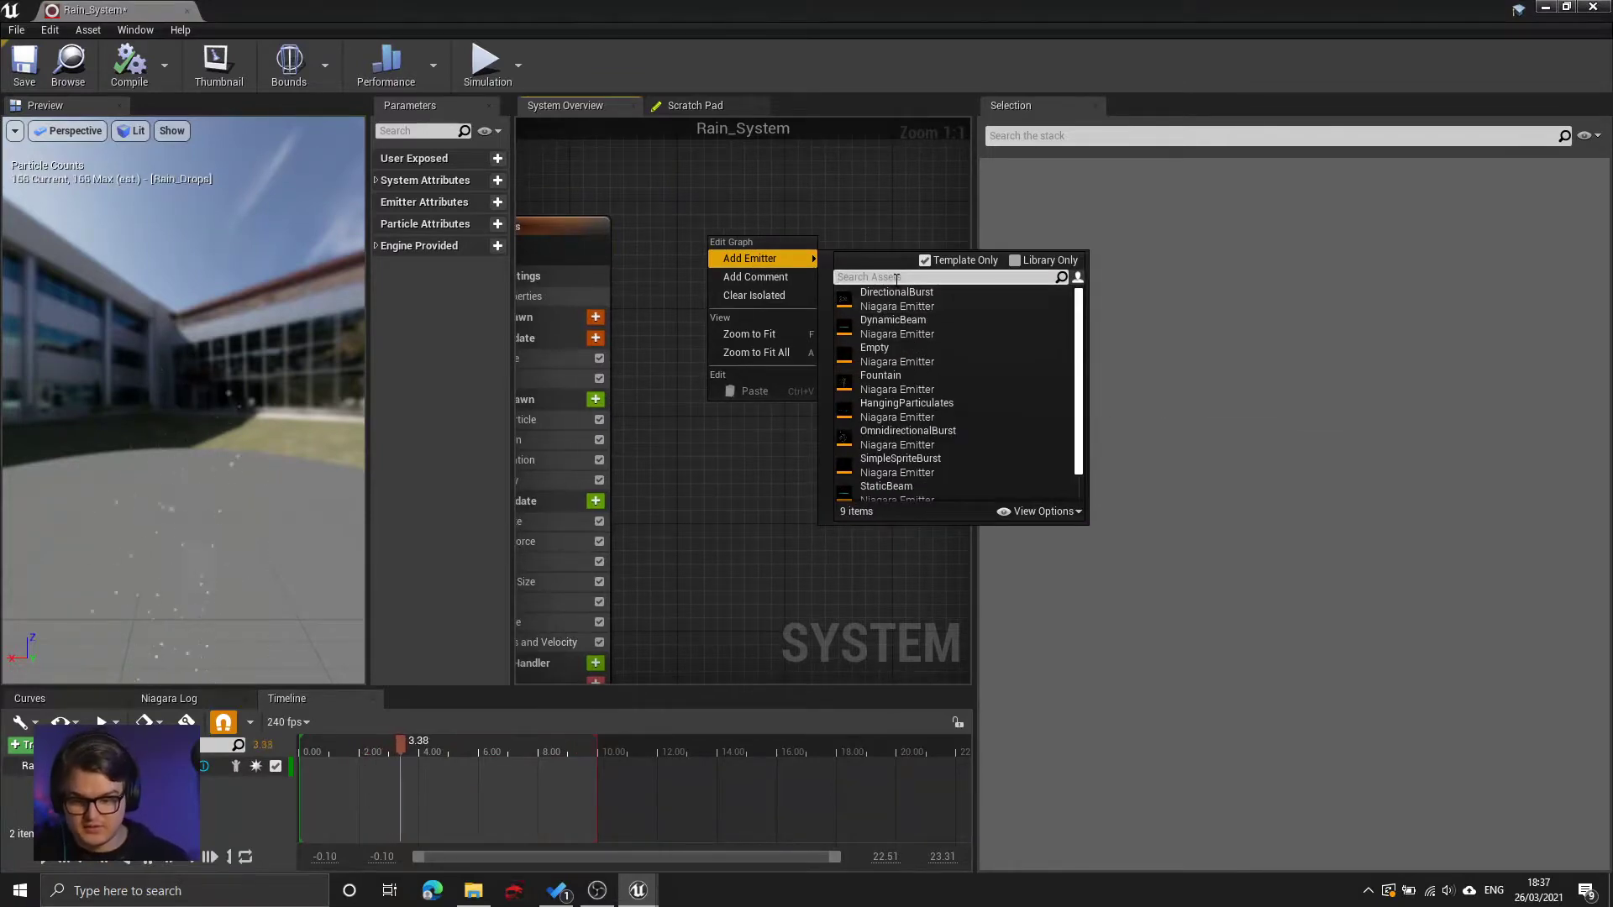
type("empty")
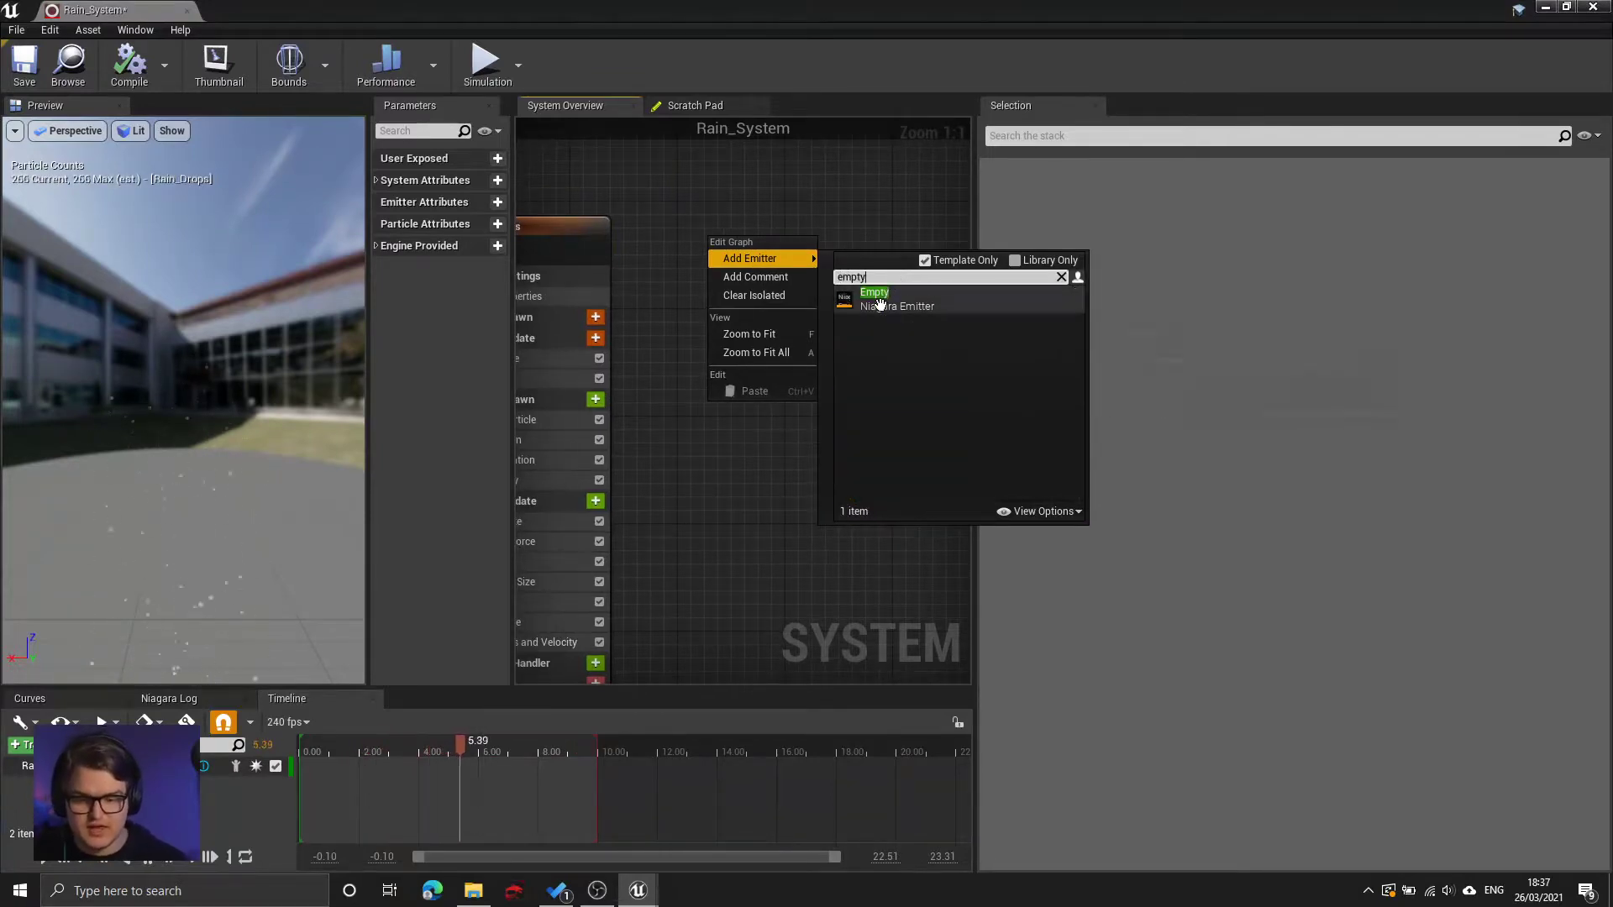
left_click(869, 302)
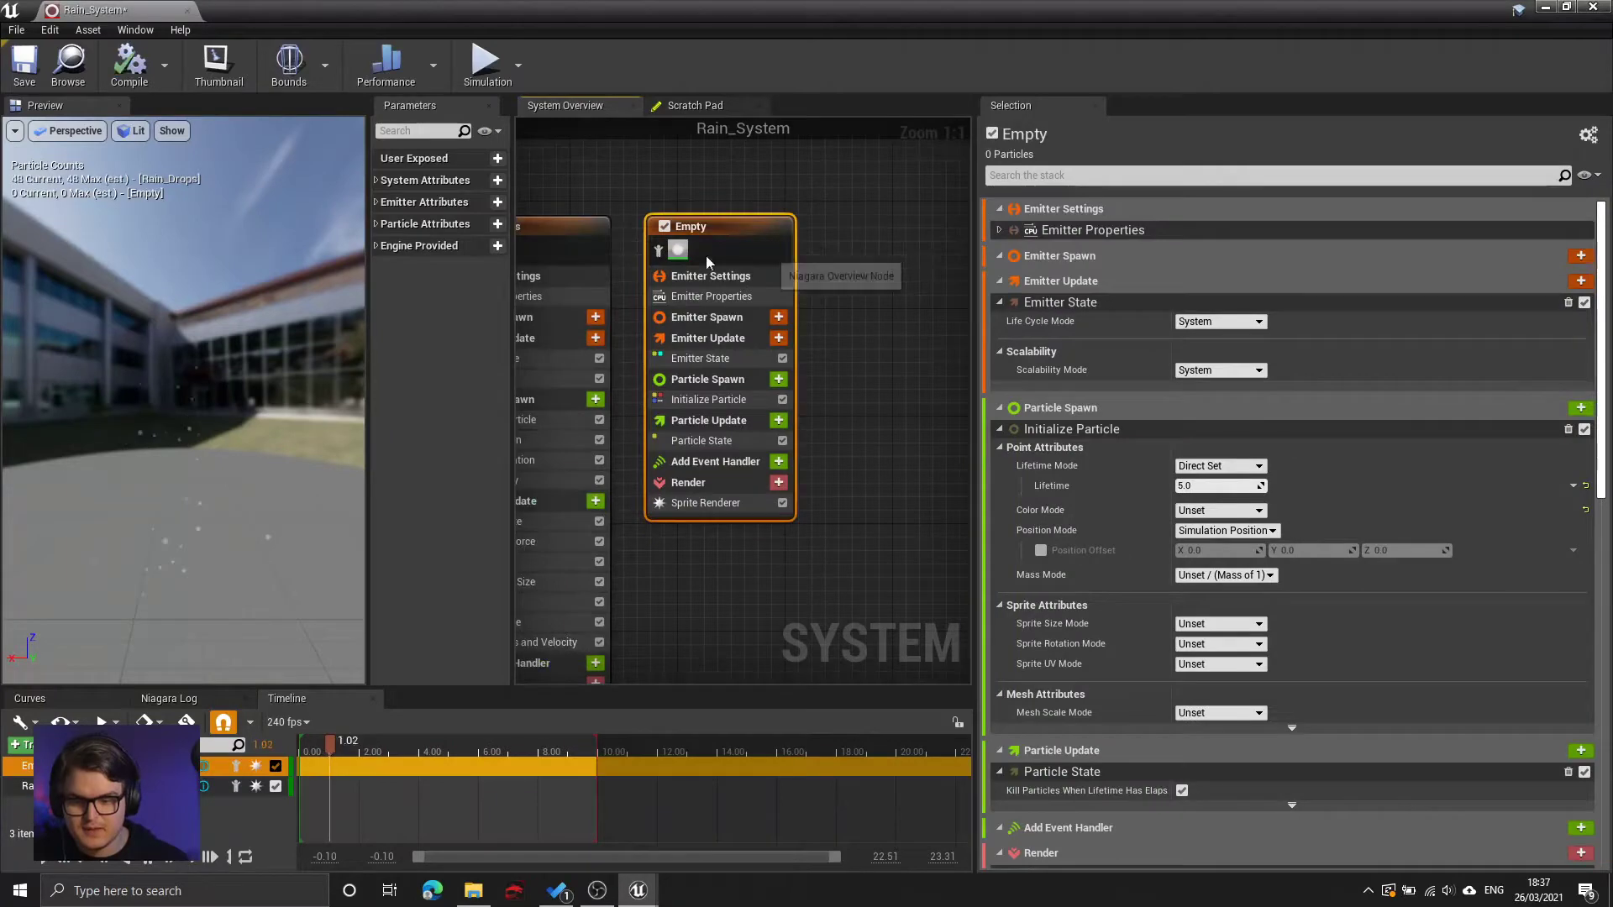
- Reposition the Empty emitter's node and rename the emitter to Rain_Trails
left_click_drag(747, 228, 804, 240)
double_click(804, 240)
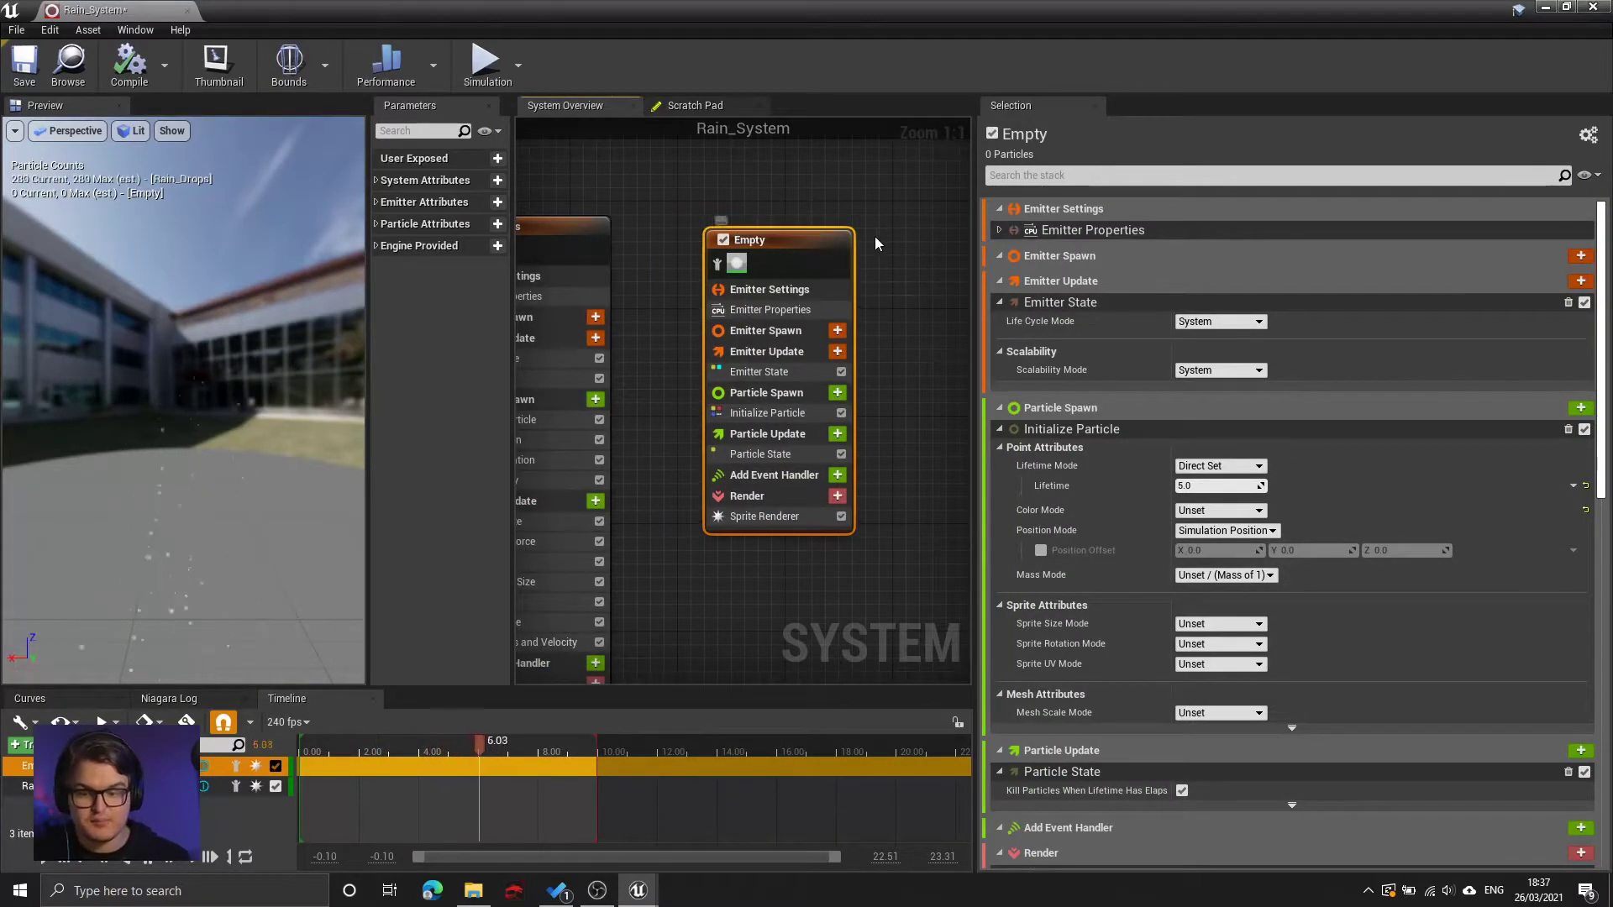
type("Rain")
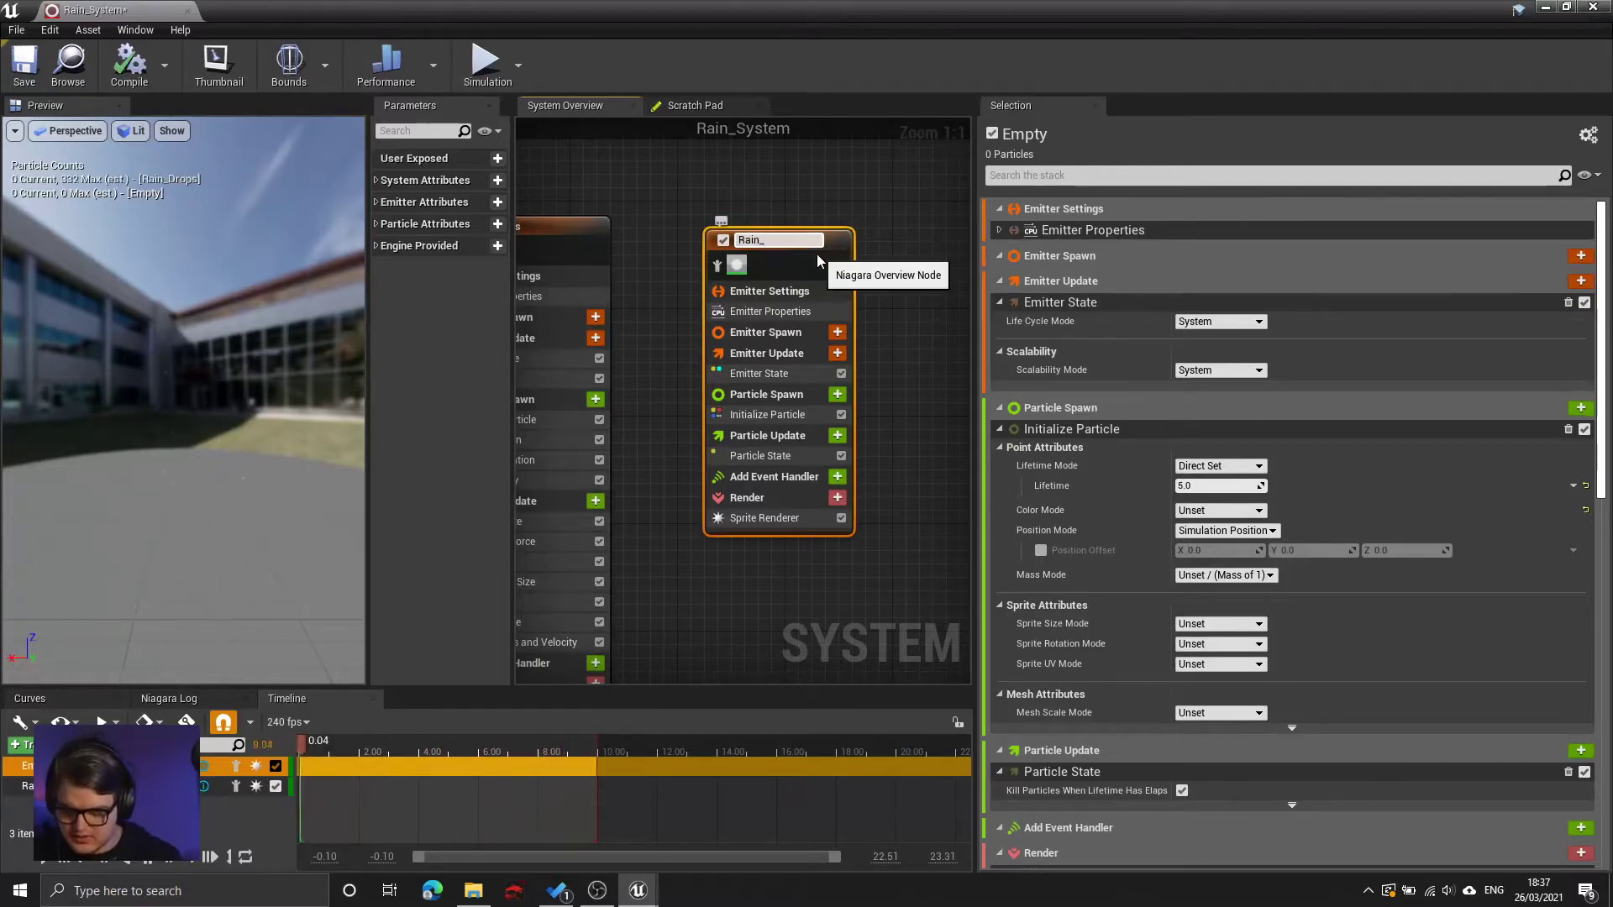
type("_Trails")
key("Return")
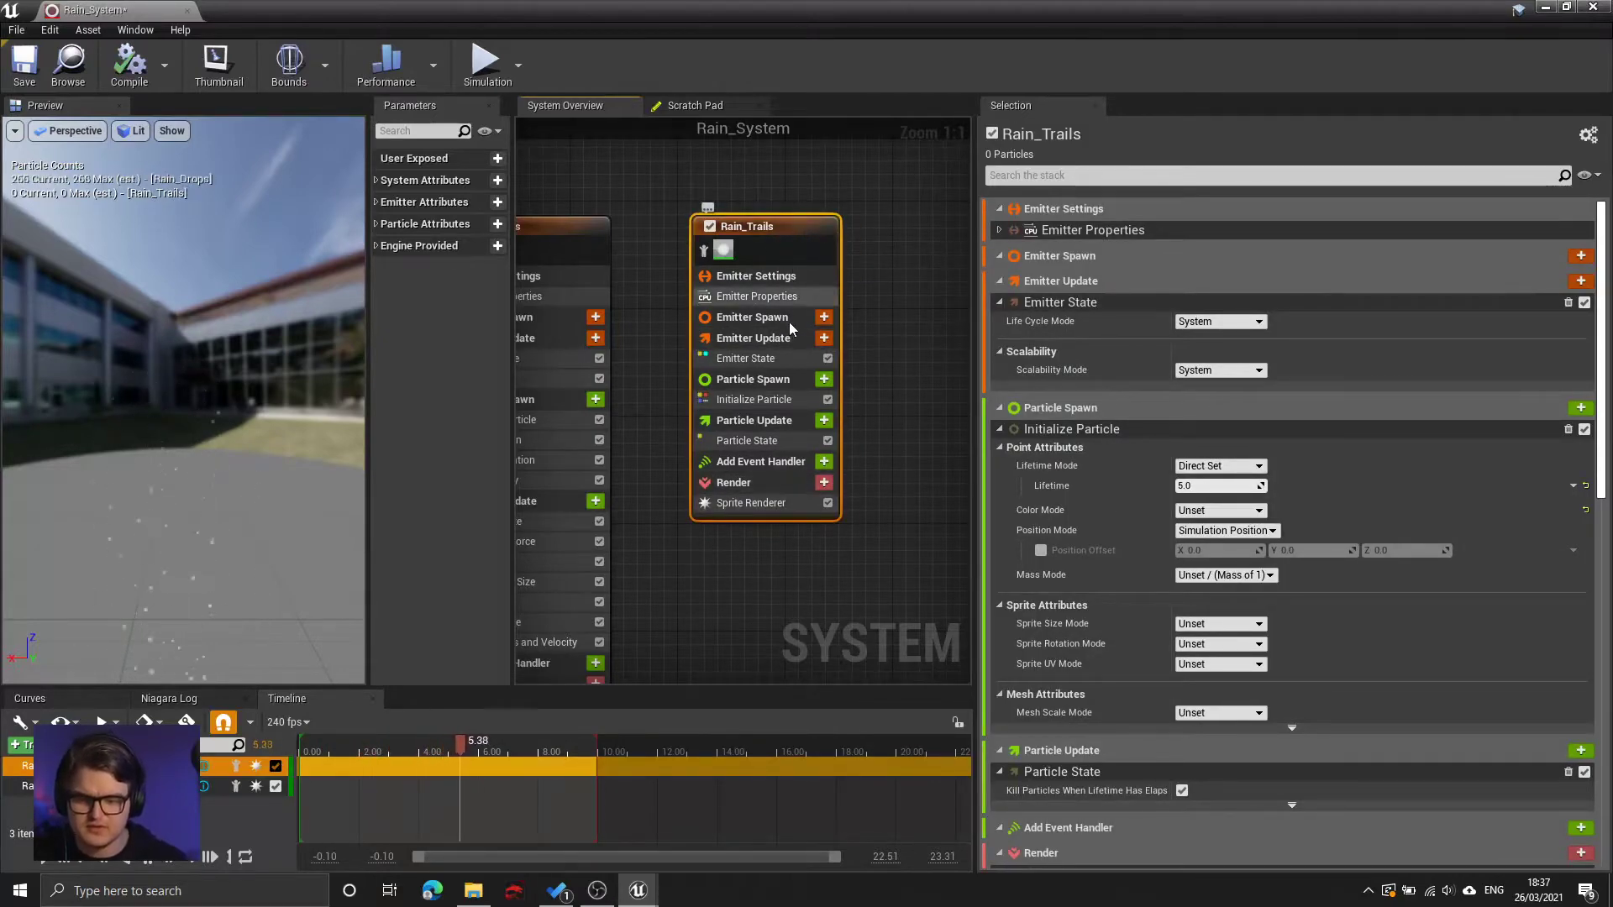
- Add an Initialize Ribbon module to the Particle Spawn group of the Rain_Trails emitter
left_click(702, 360)
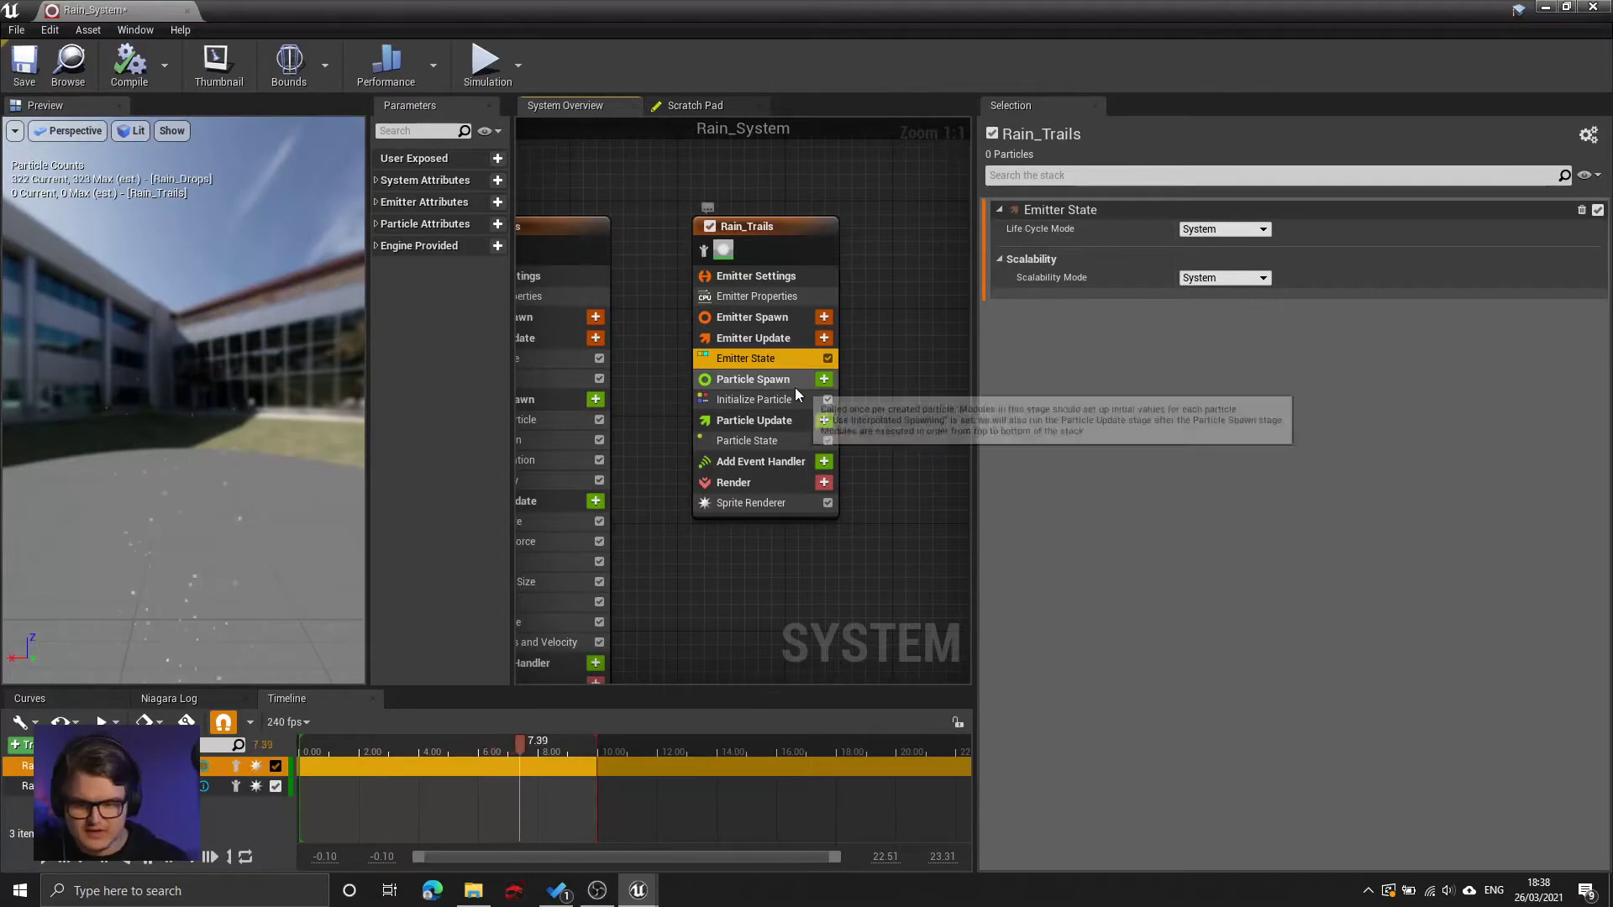
left_click(778, 407)
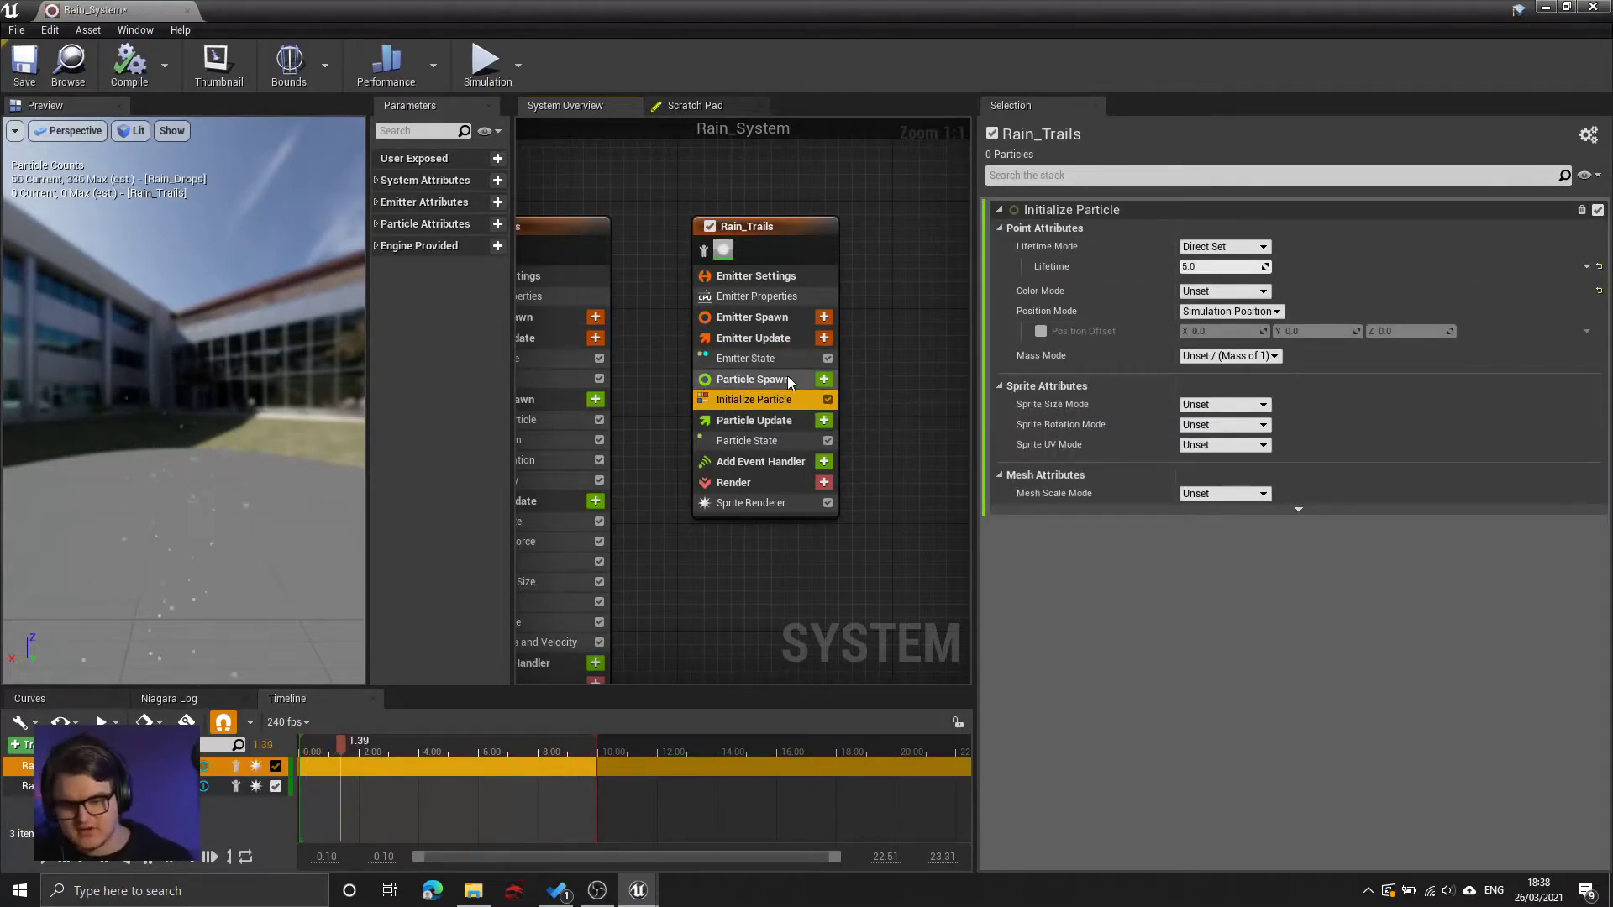
left_click(824, 380)
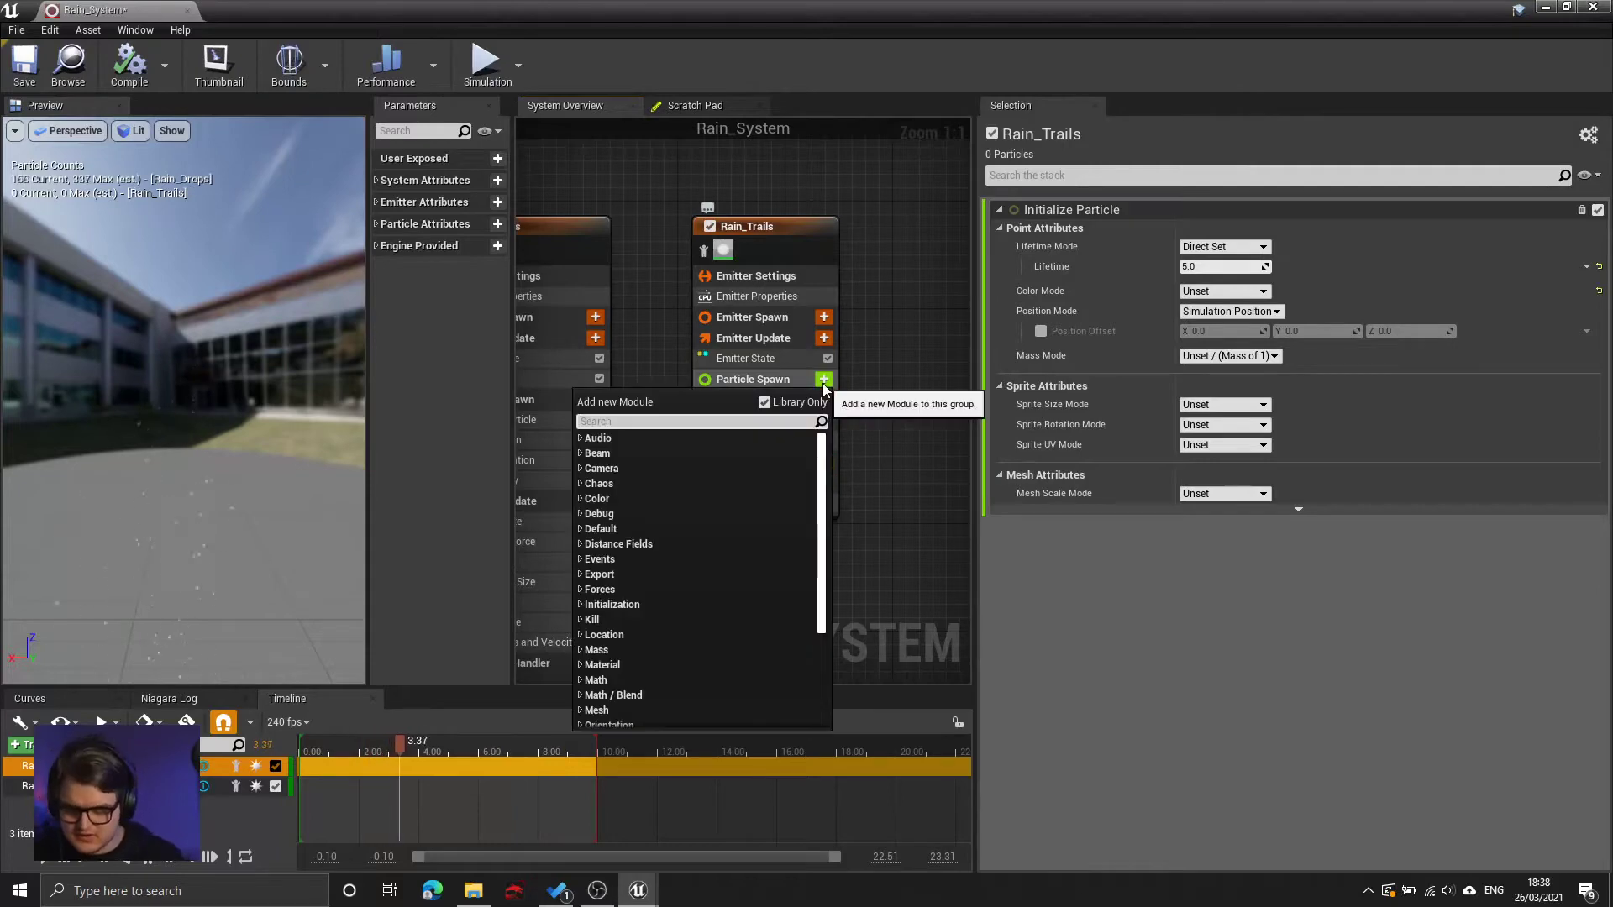
type("ribb")
key("Return")
left_click(769, 404)
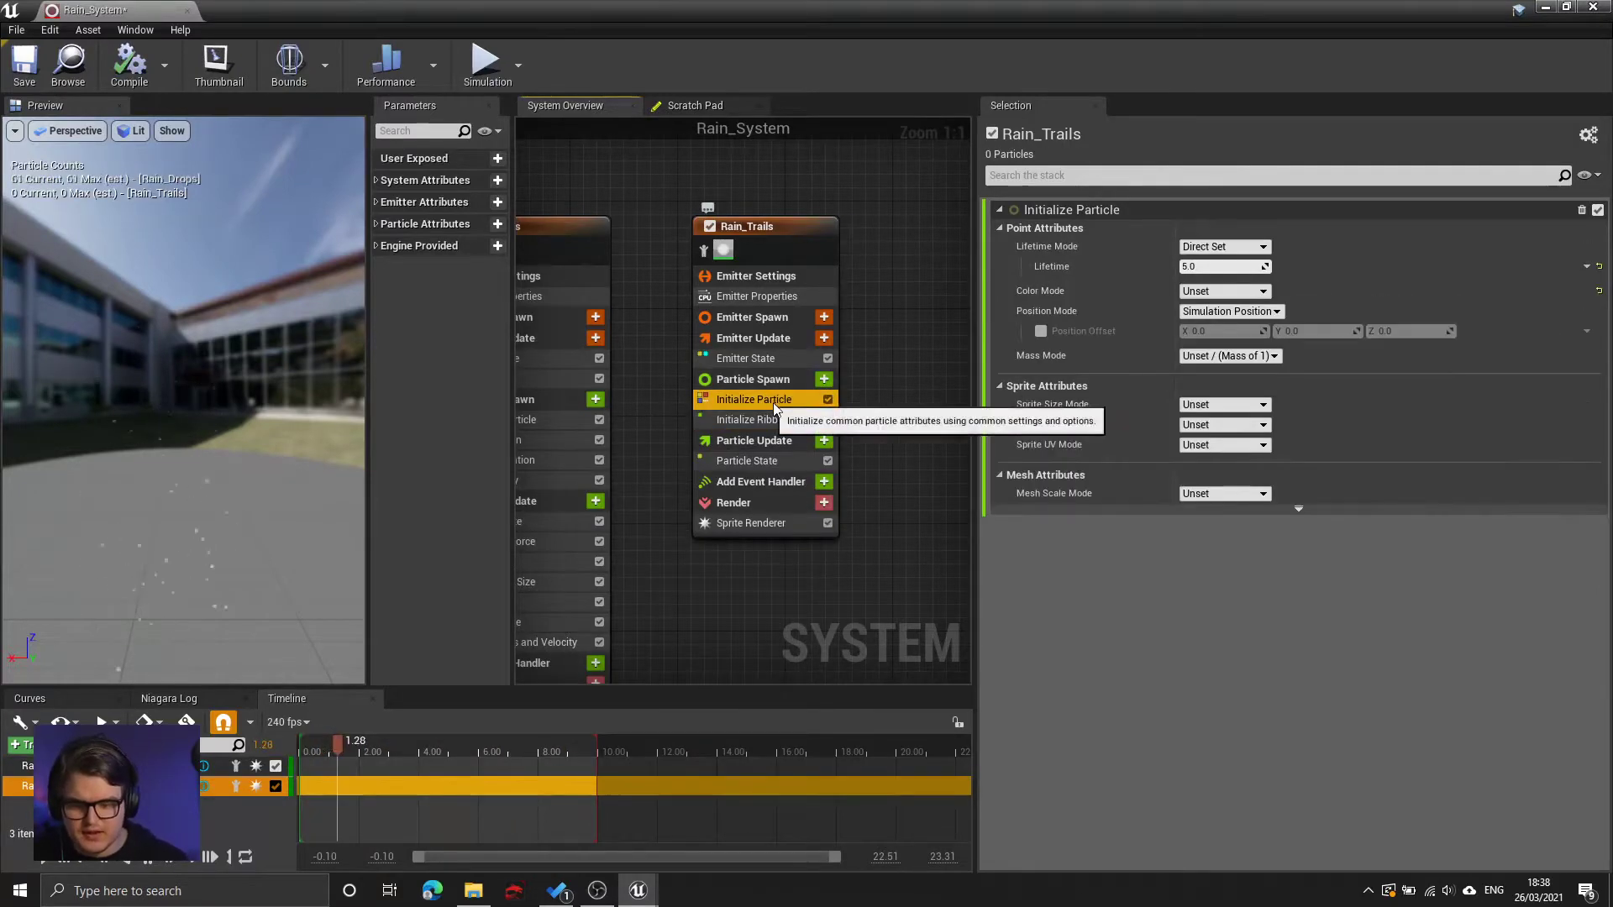
- Delete the Initialize Particle module from Rain_Trails, and review its Initialize Ribbon and Particle State modules
right_click_drag(664, 487, 720, 449)
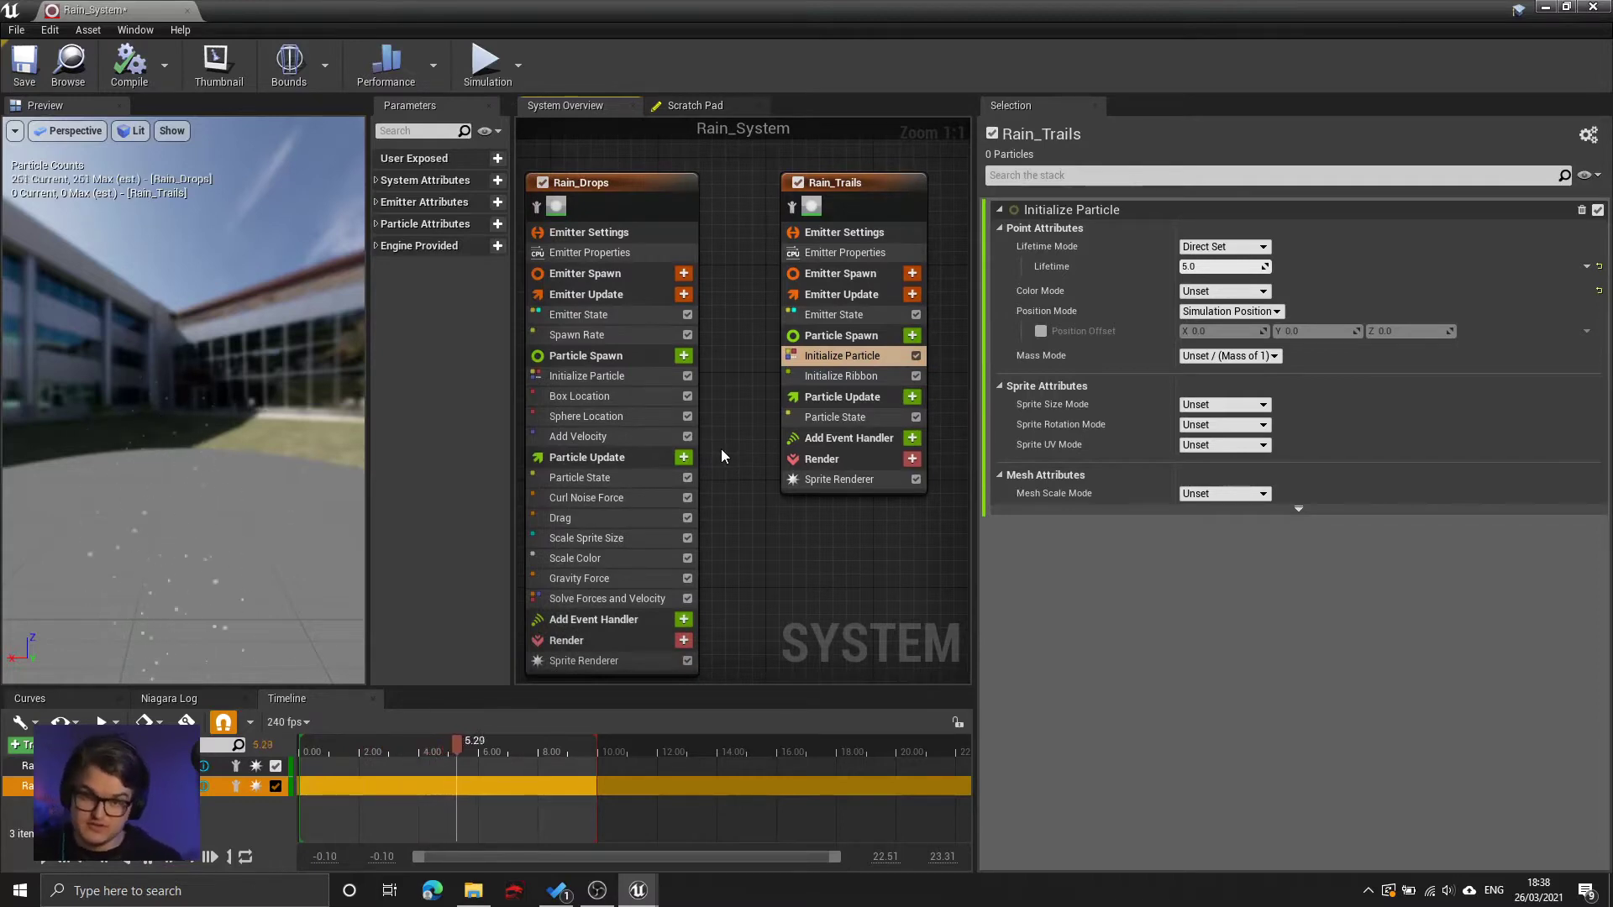
right_click_drag(758, 420, 693, 416)
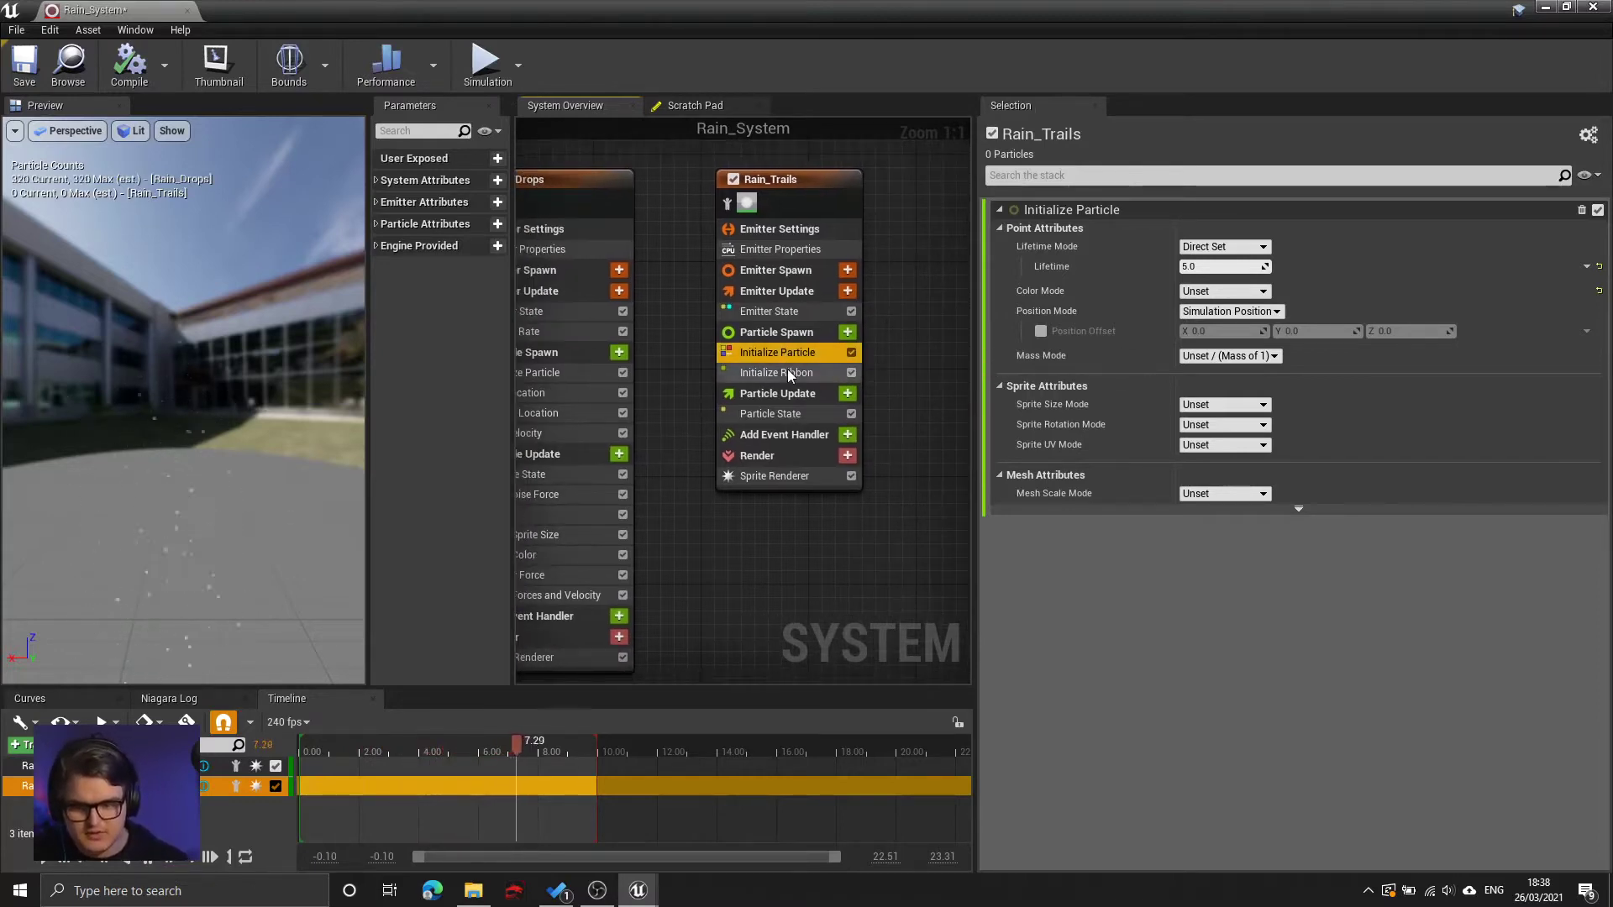
left_click(746, 374)
left_click(839, 352)
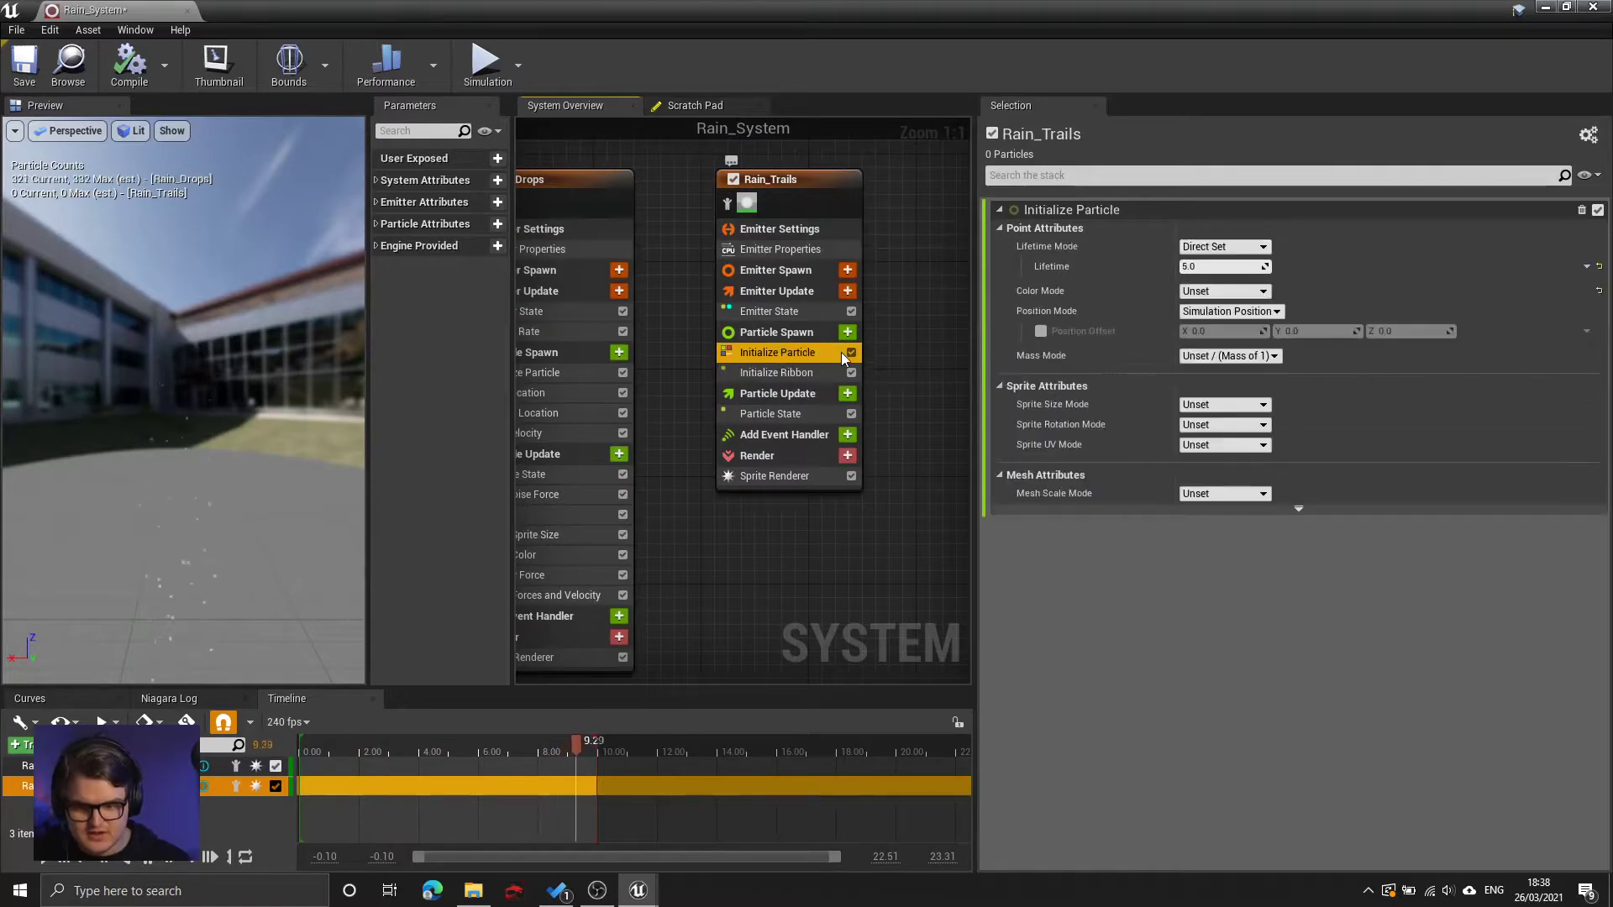
key("Delete")
left_click(800, 348)
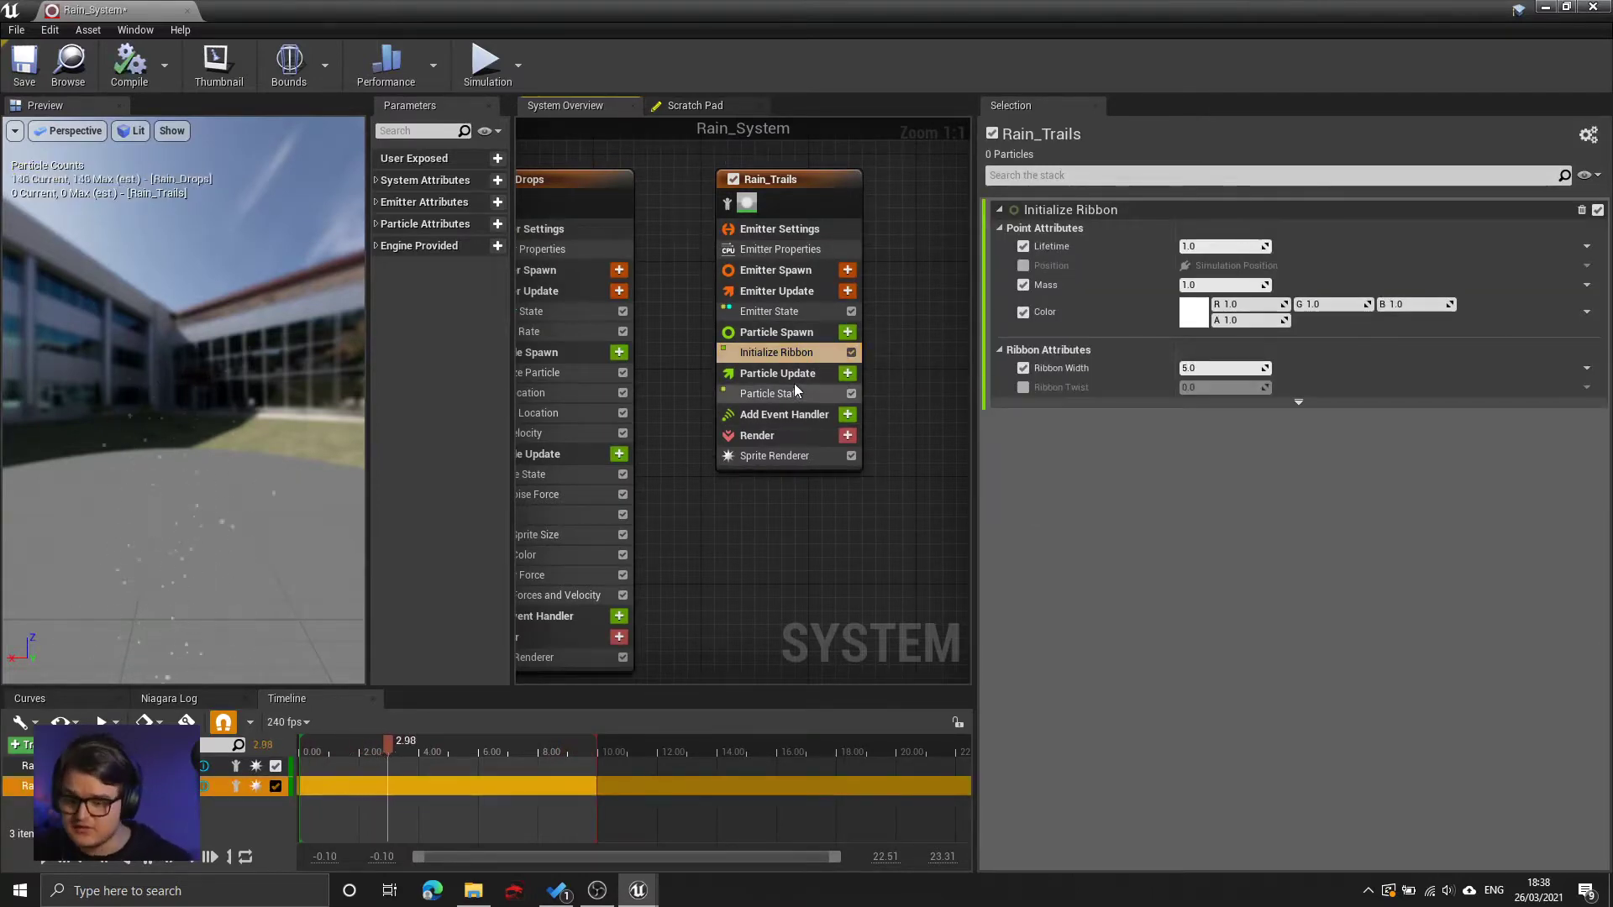
left_click(790, 378)
left_click(772, 395)
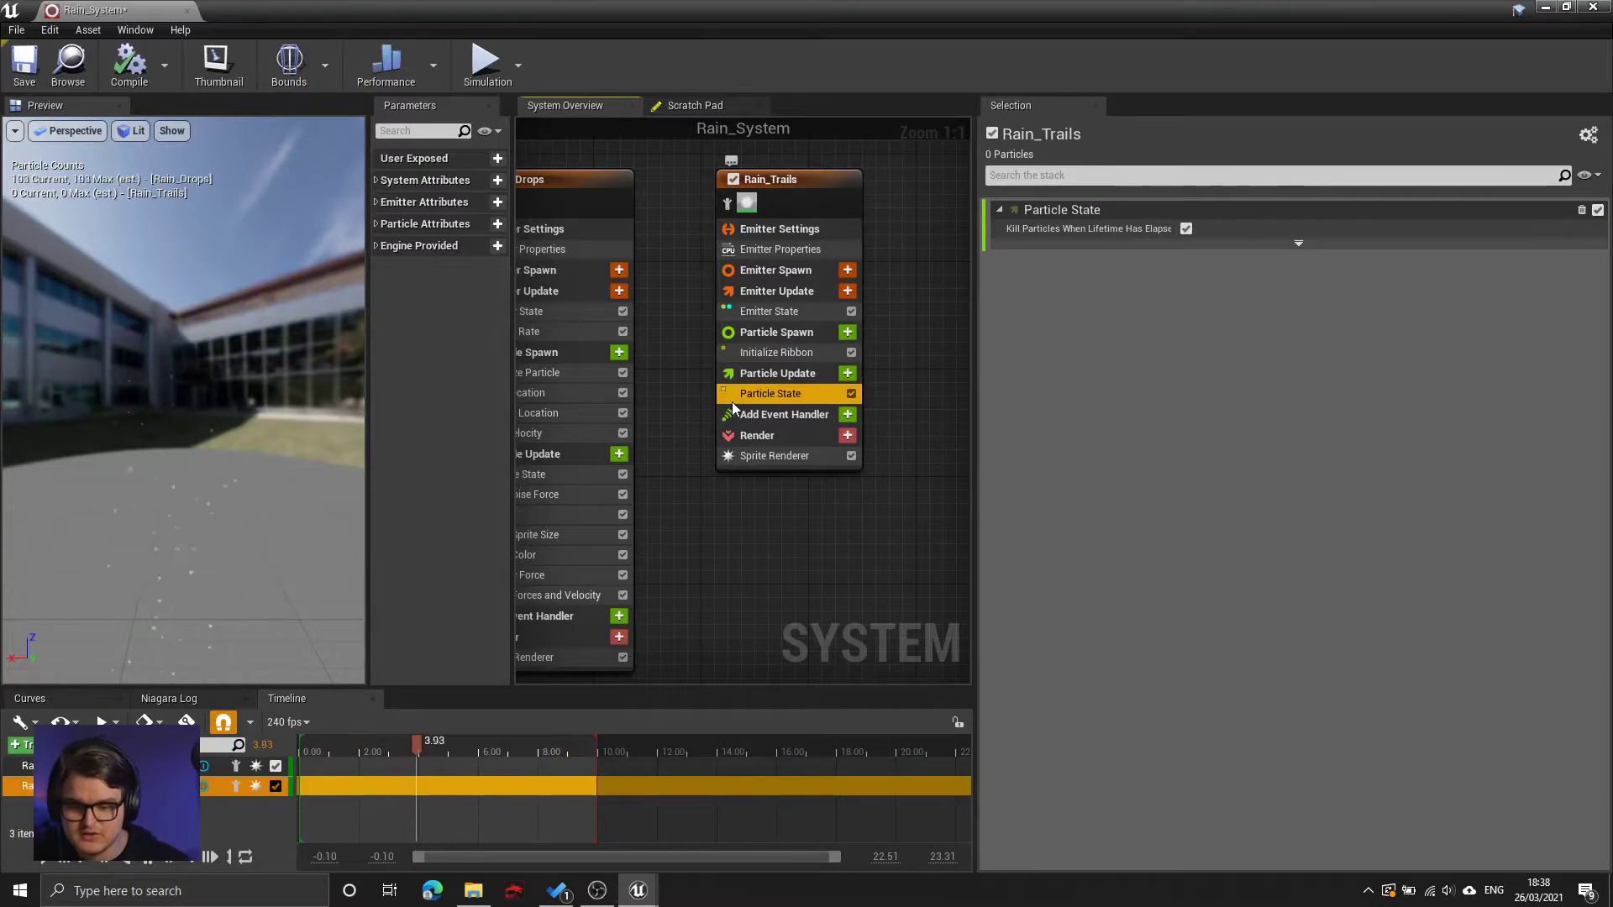
- Add a Ribbon Renderer to the Render group of Rain_Trails and delete its Sprite Renderer
left_click(803, 375)
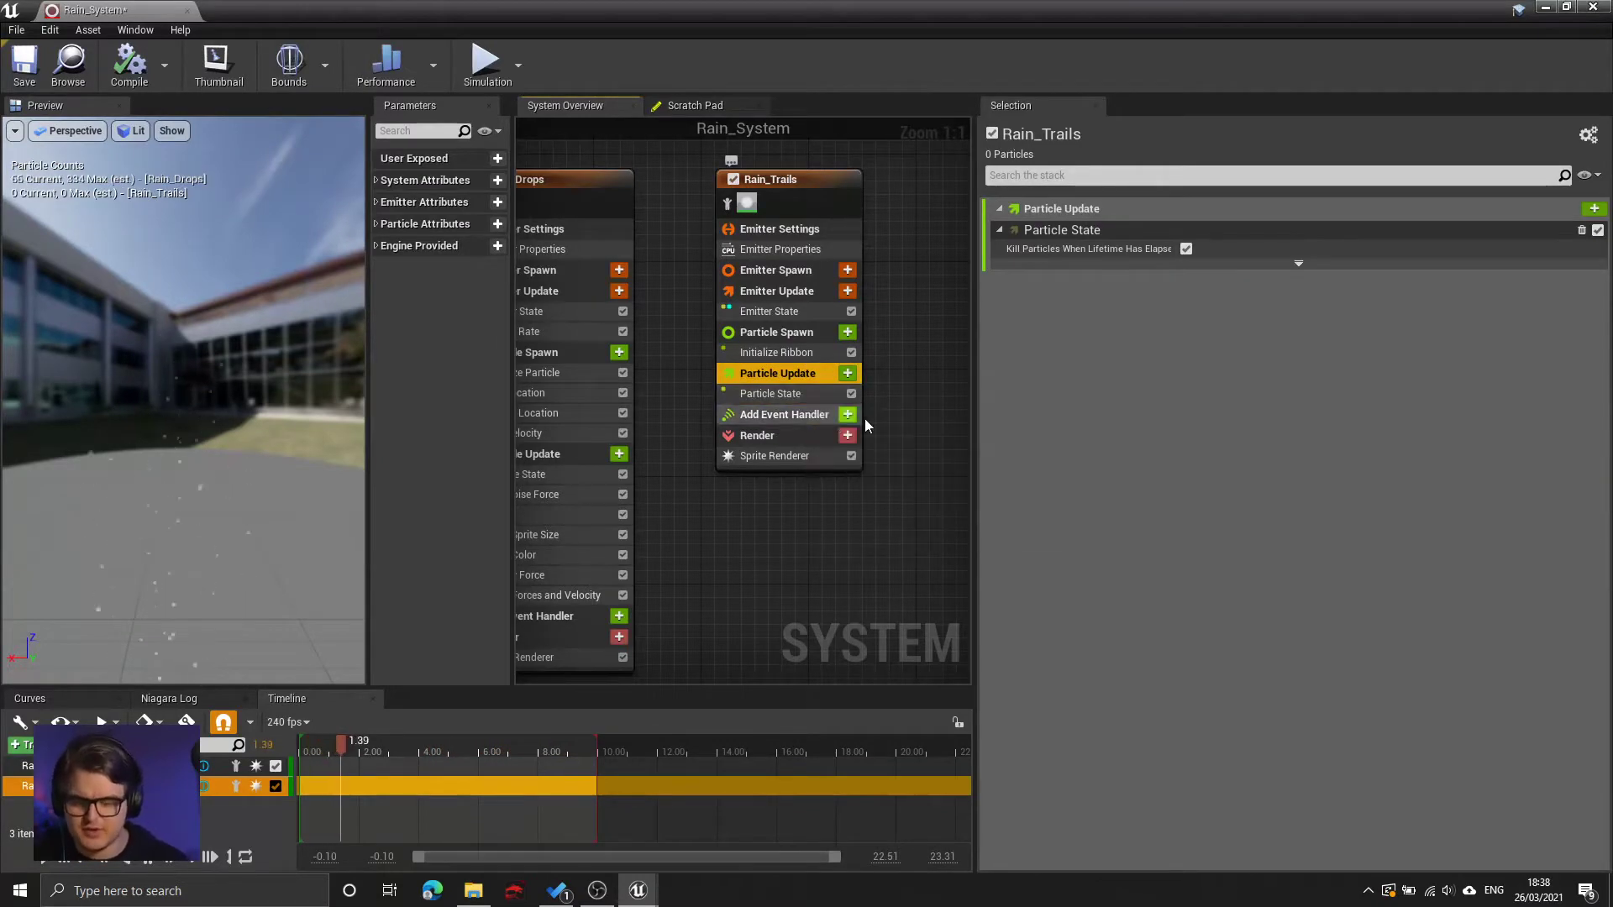
left_click(756, 436)
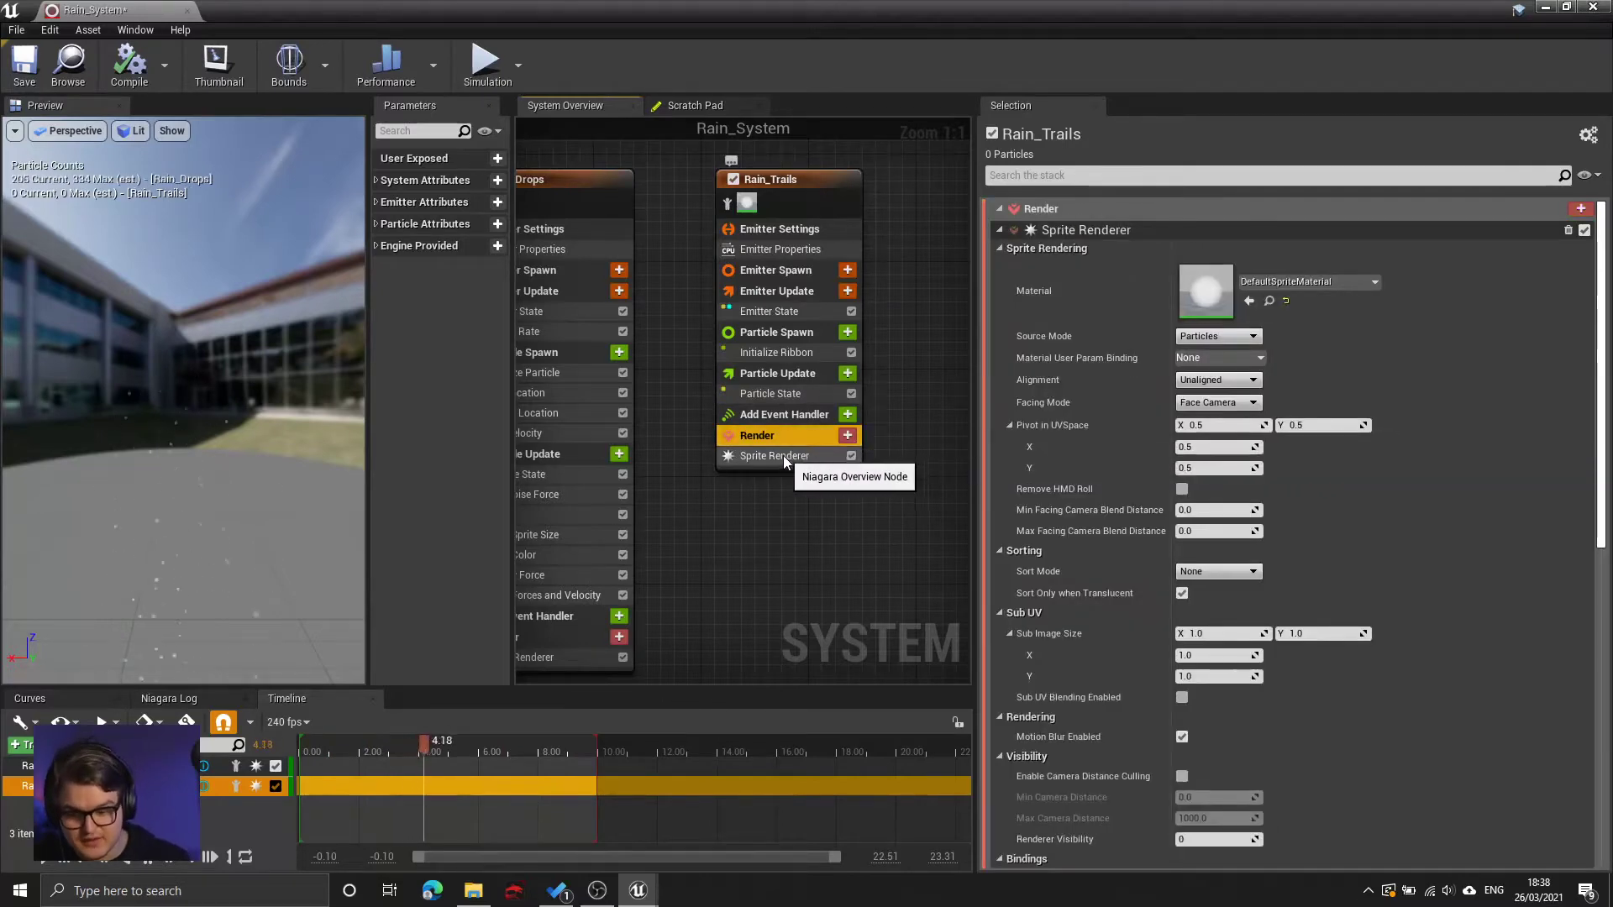
left_click(781, 456)
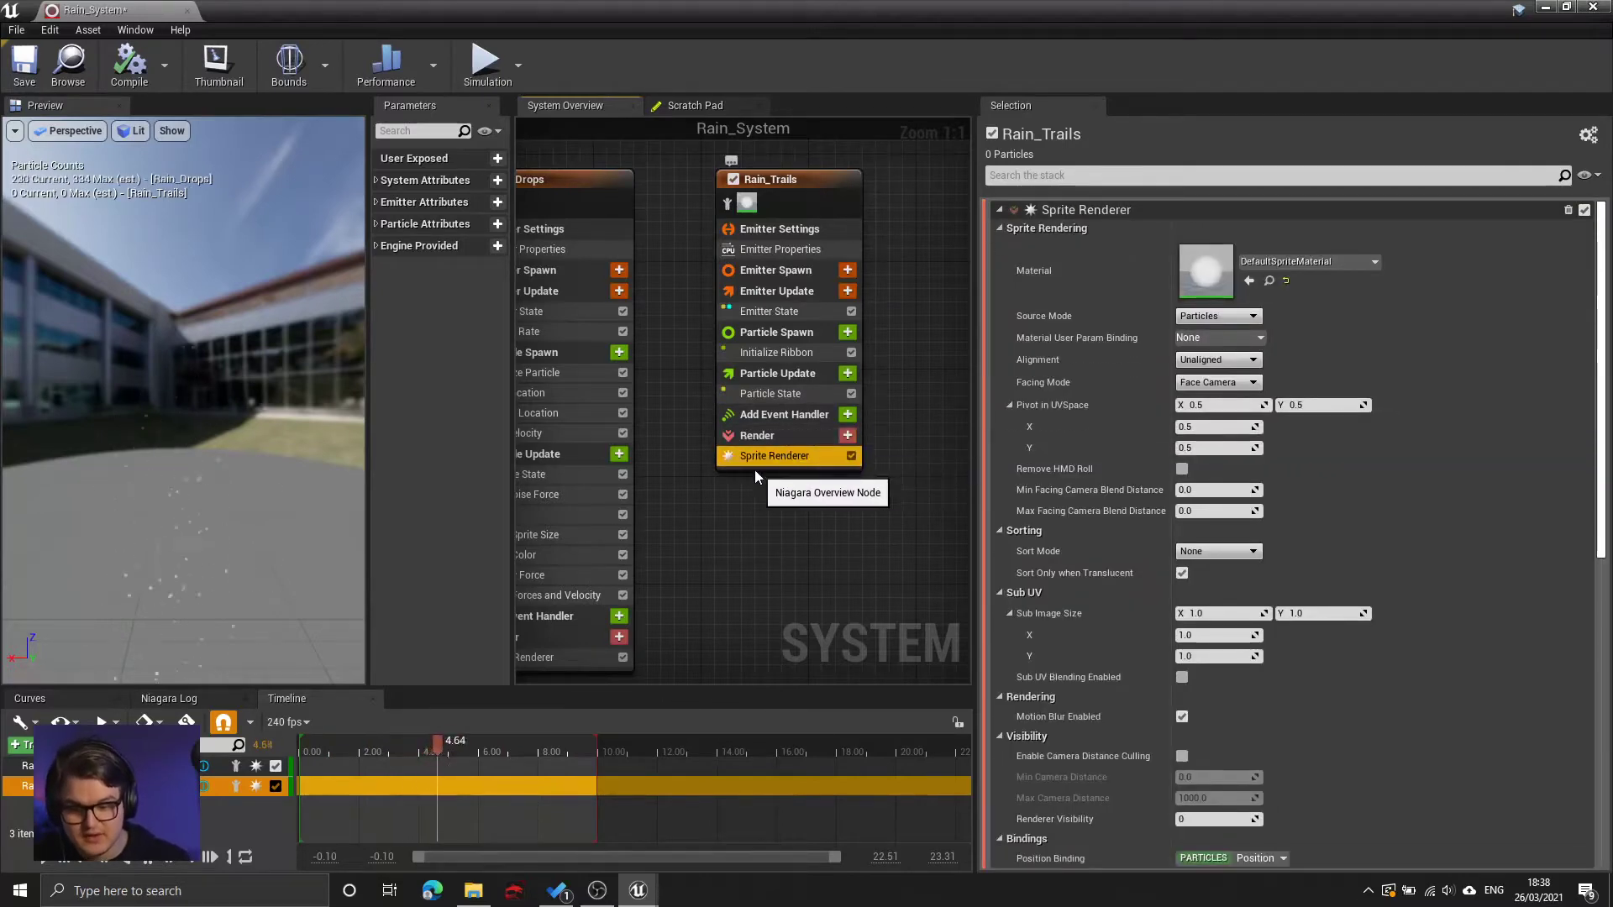
left_click(847, 435)
type("ribbon")
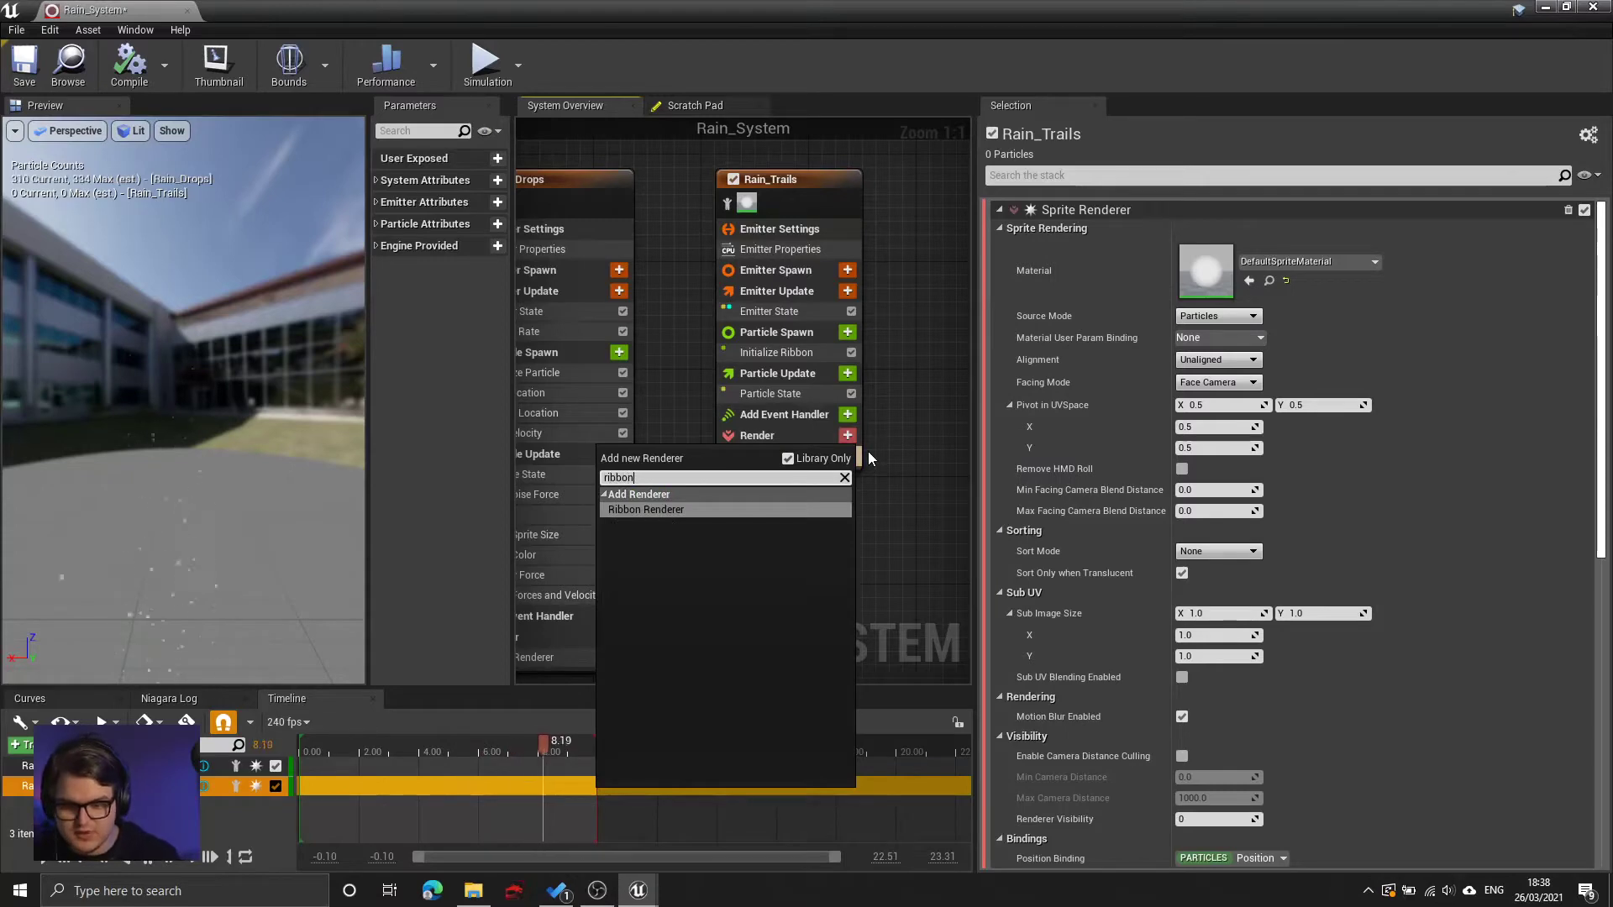
key("Return")
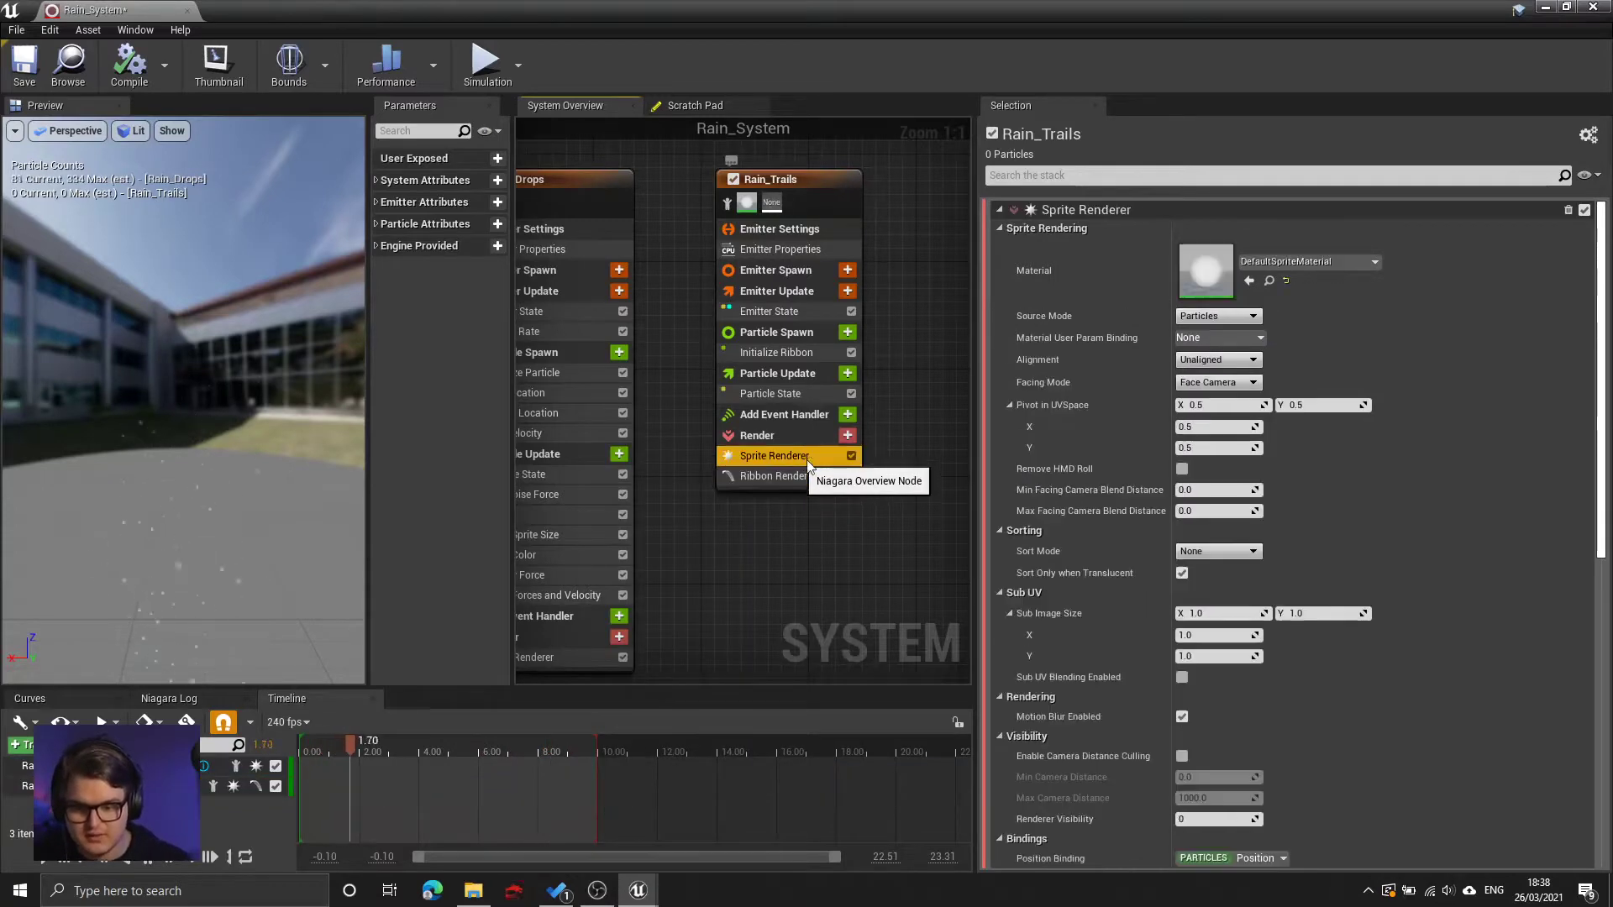
key("Delete")
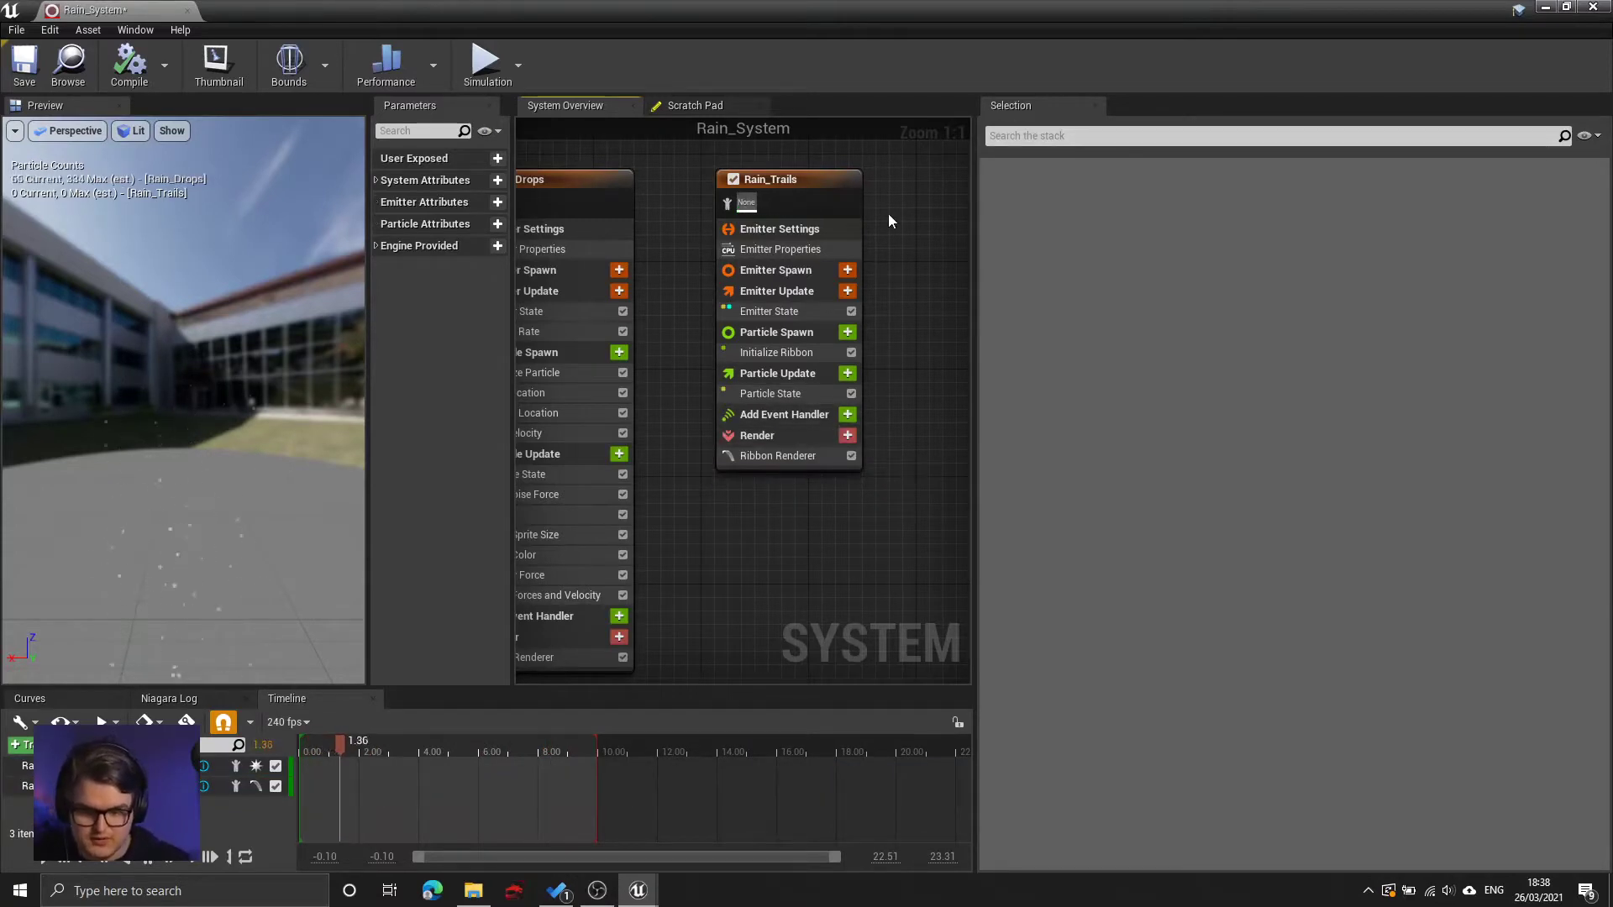
- Move the Rain_Trails node slightly farther away from the Rain_Drops node in the system graph
left_click_drag(833, 179, 871, 179)
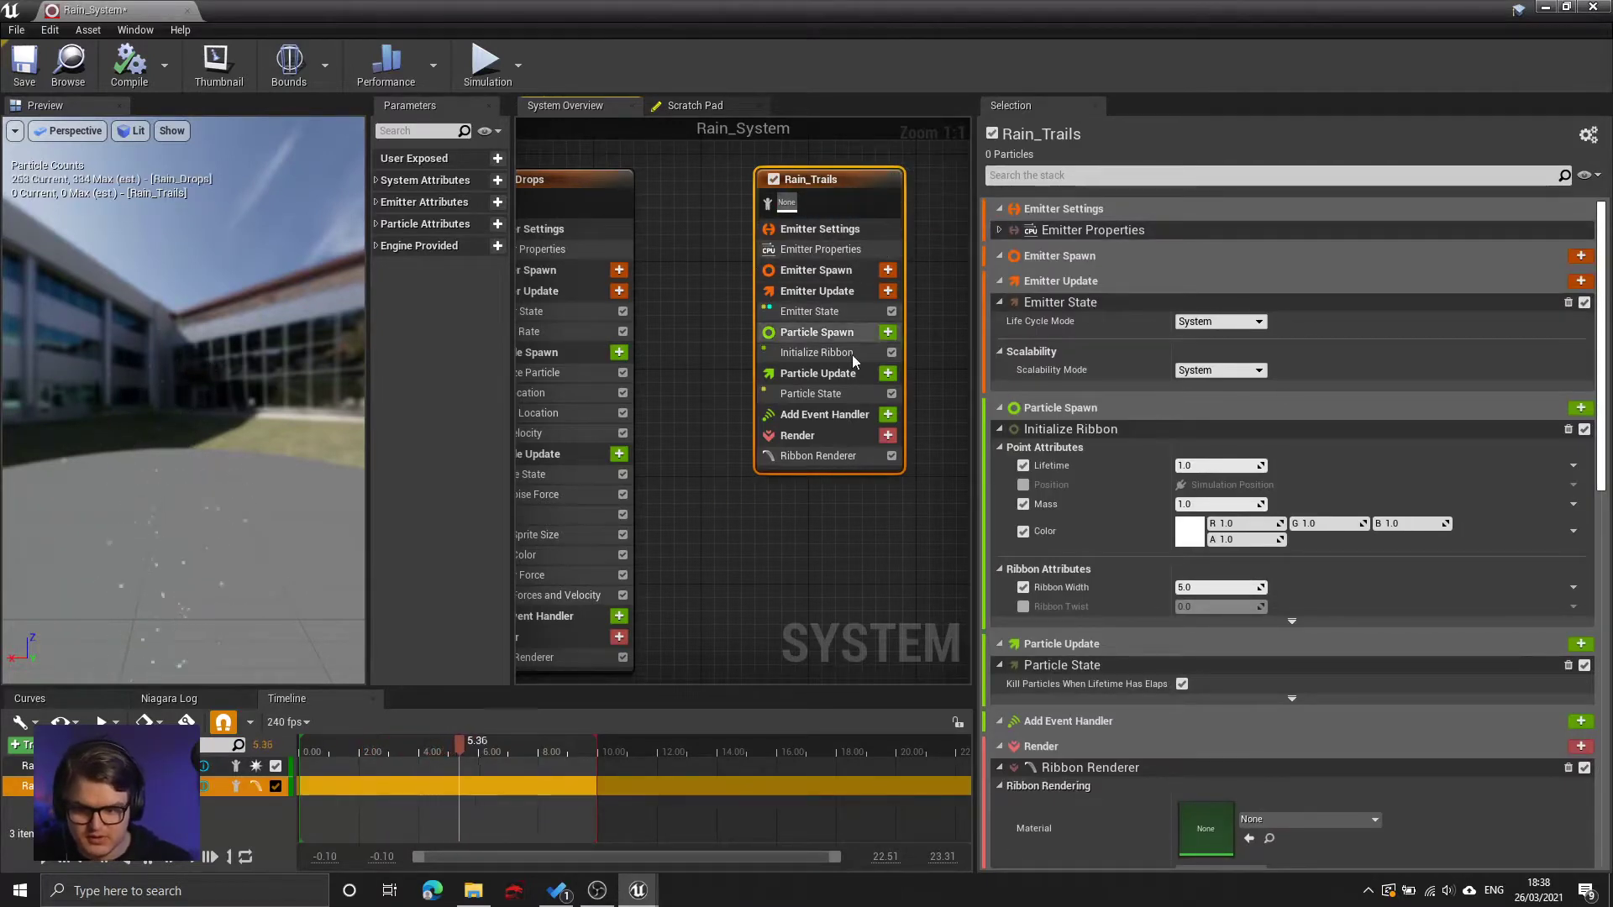
left_click(697, 249)
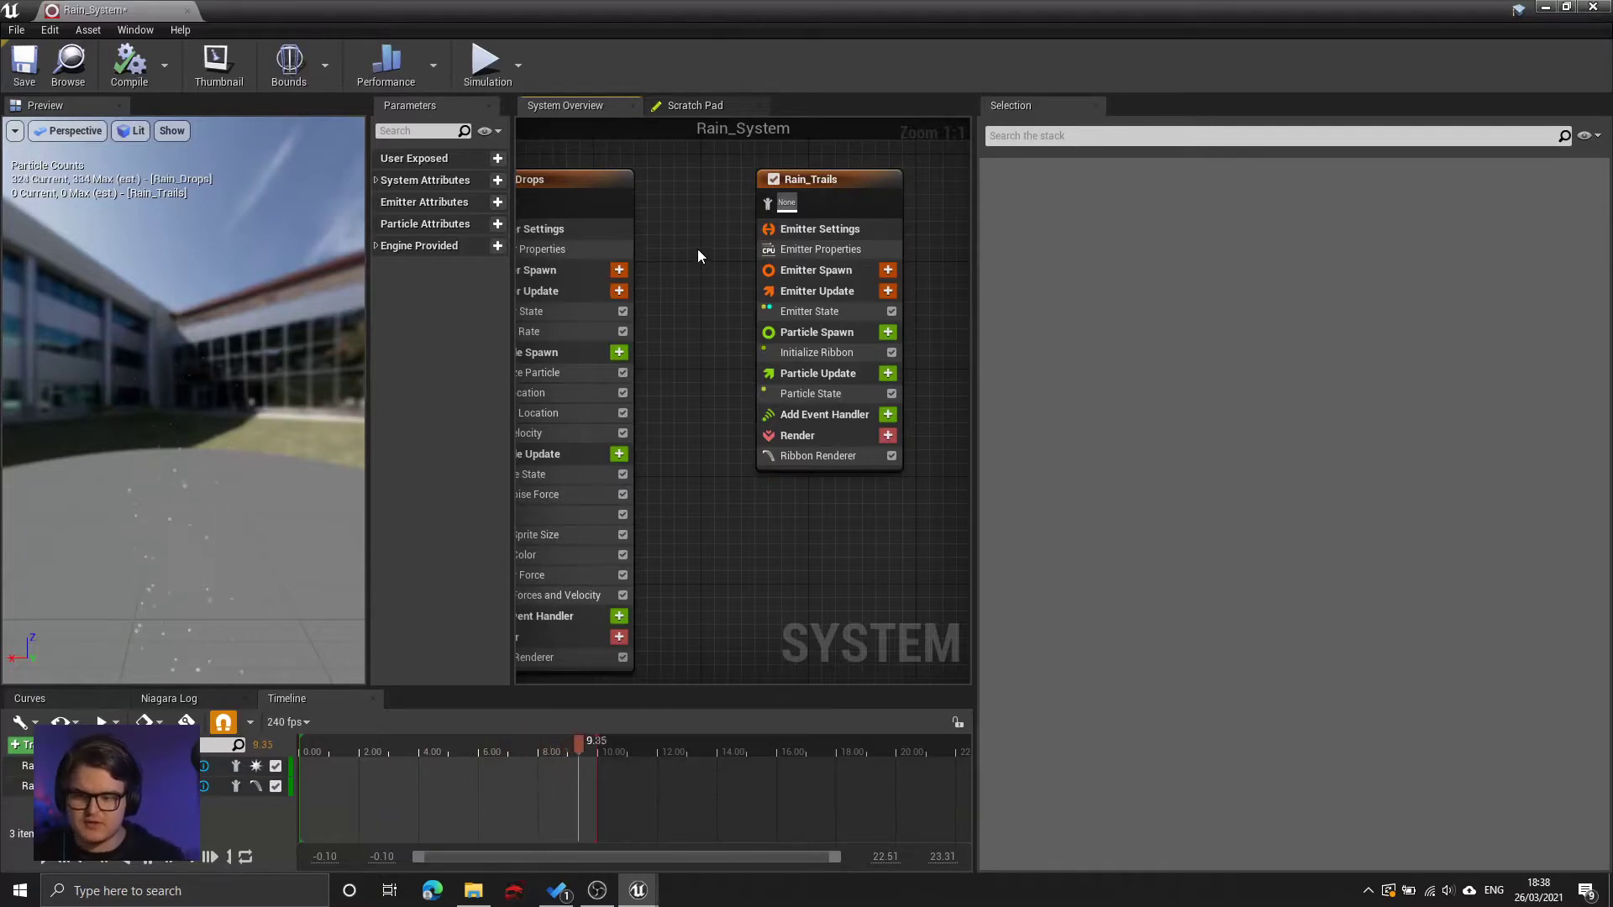
left_click(802, 179)
left_click(556, 186)
right_click_drag(647, 227, 649, 183)
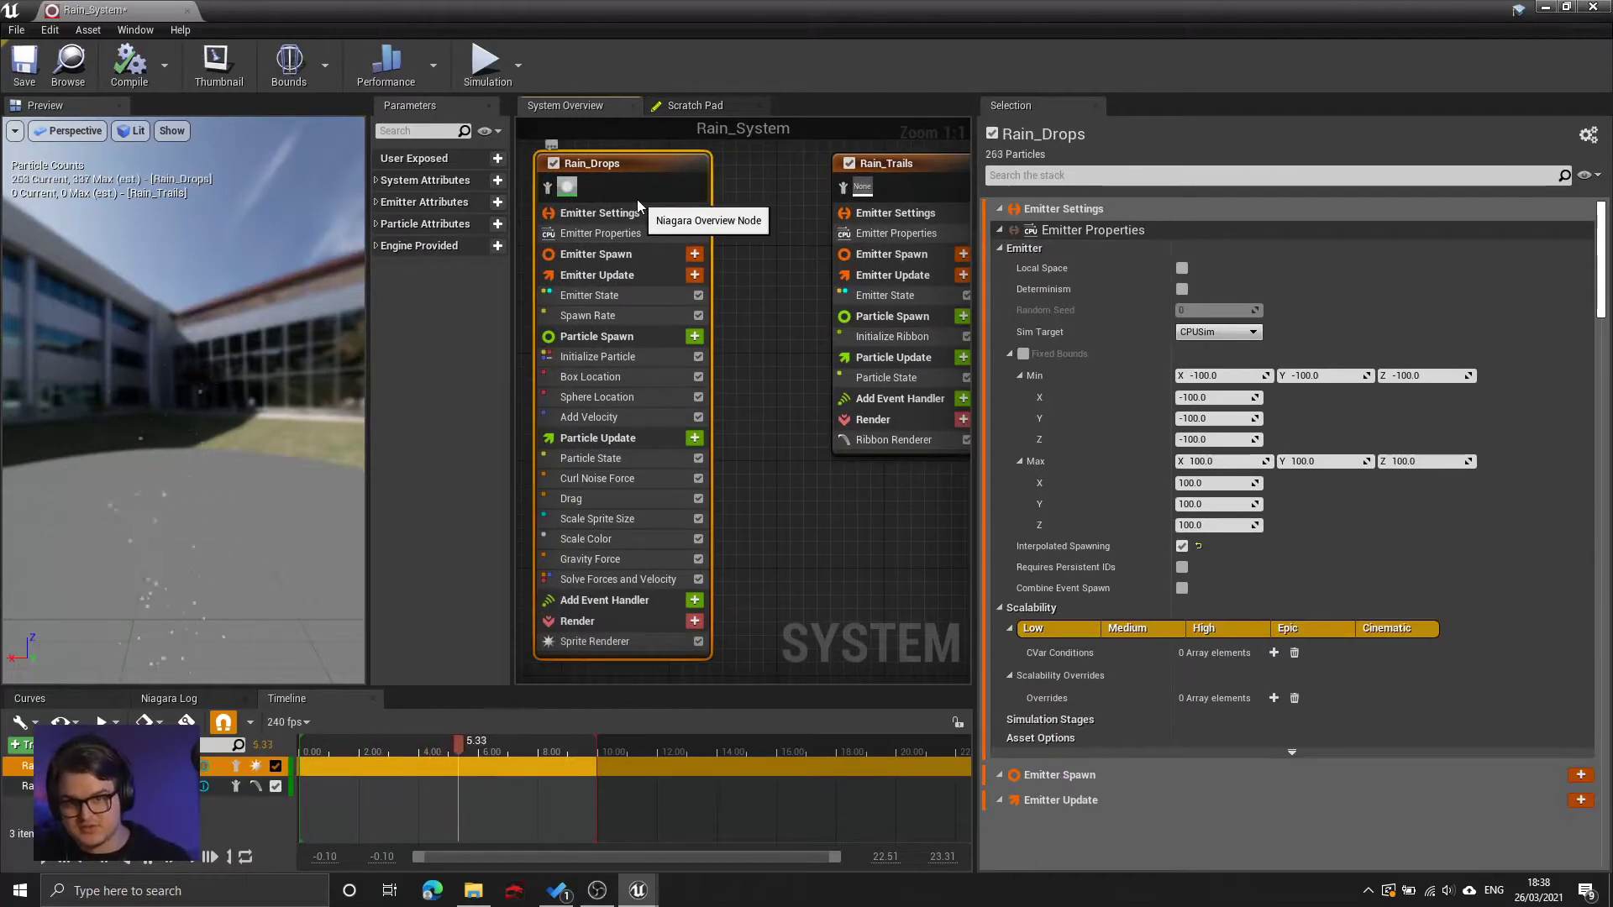
left_click(910, 178)
- Add a Generate Location Event module to the Particle Update group of the Rain_Drops emitter
left_click(600, 416)
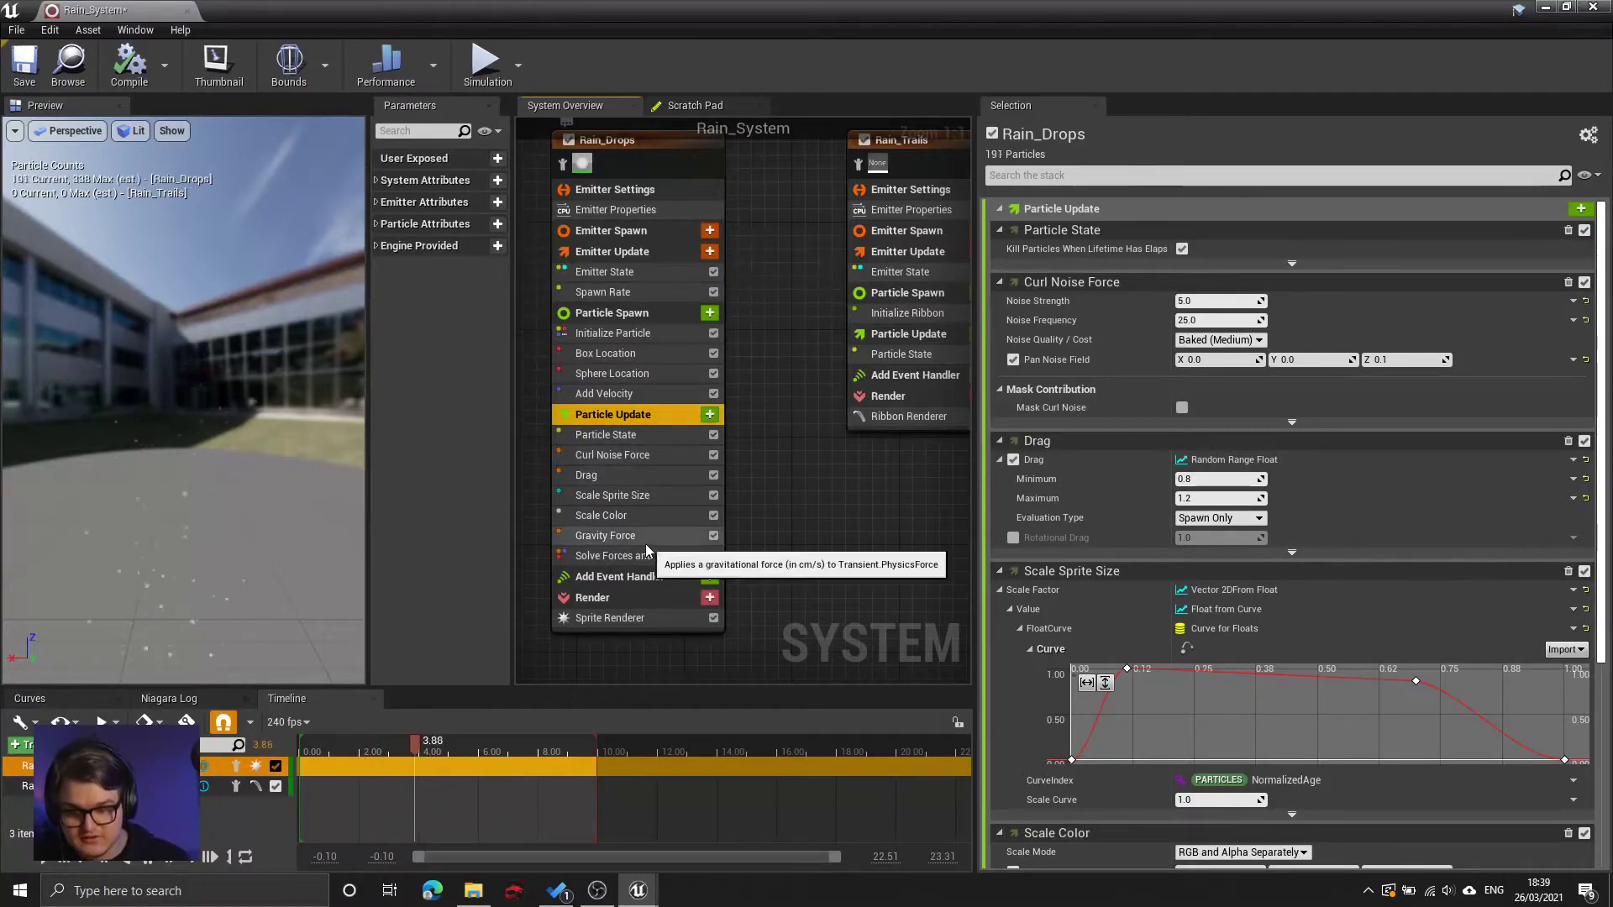
left_click(710, 414)
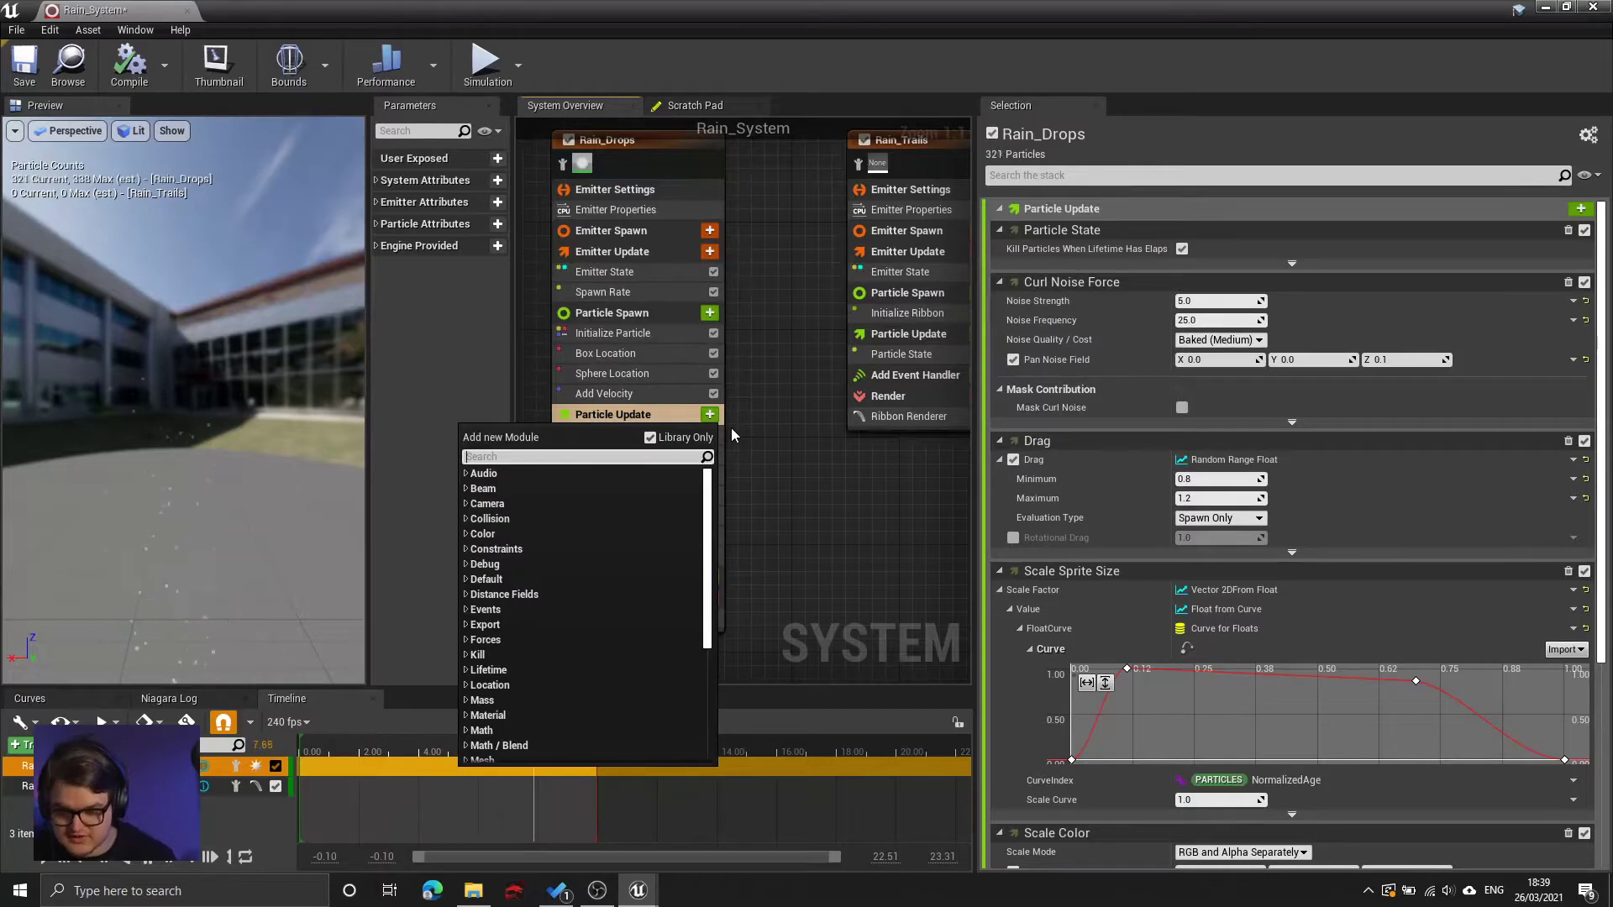
type("genera")
key("Down")
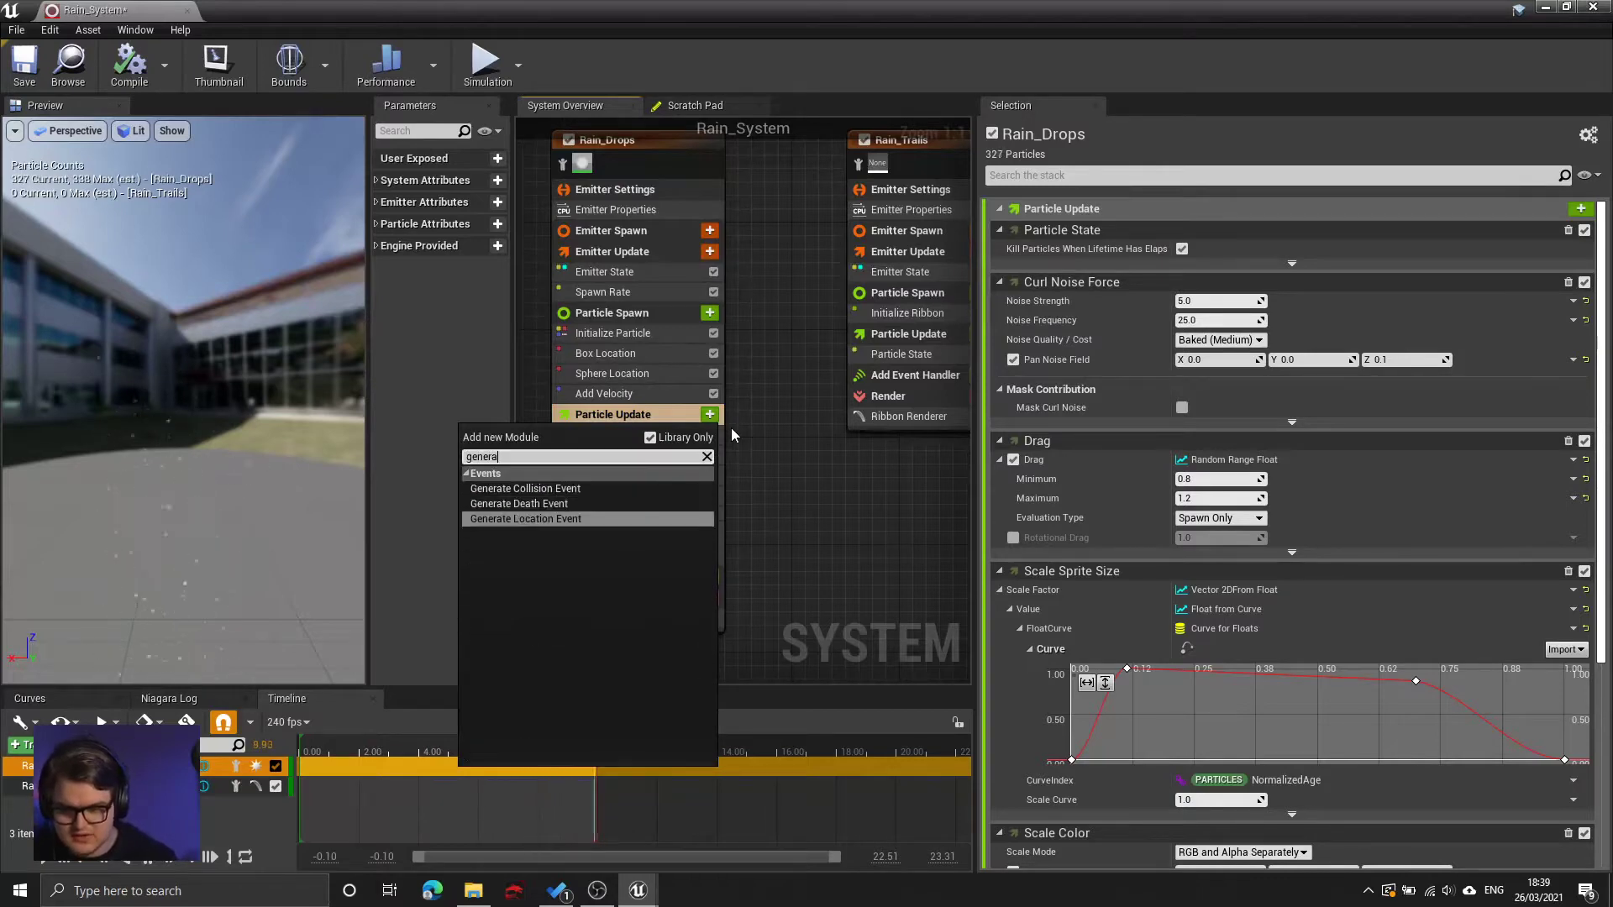
left_click(558, 518)
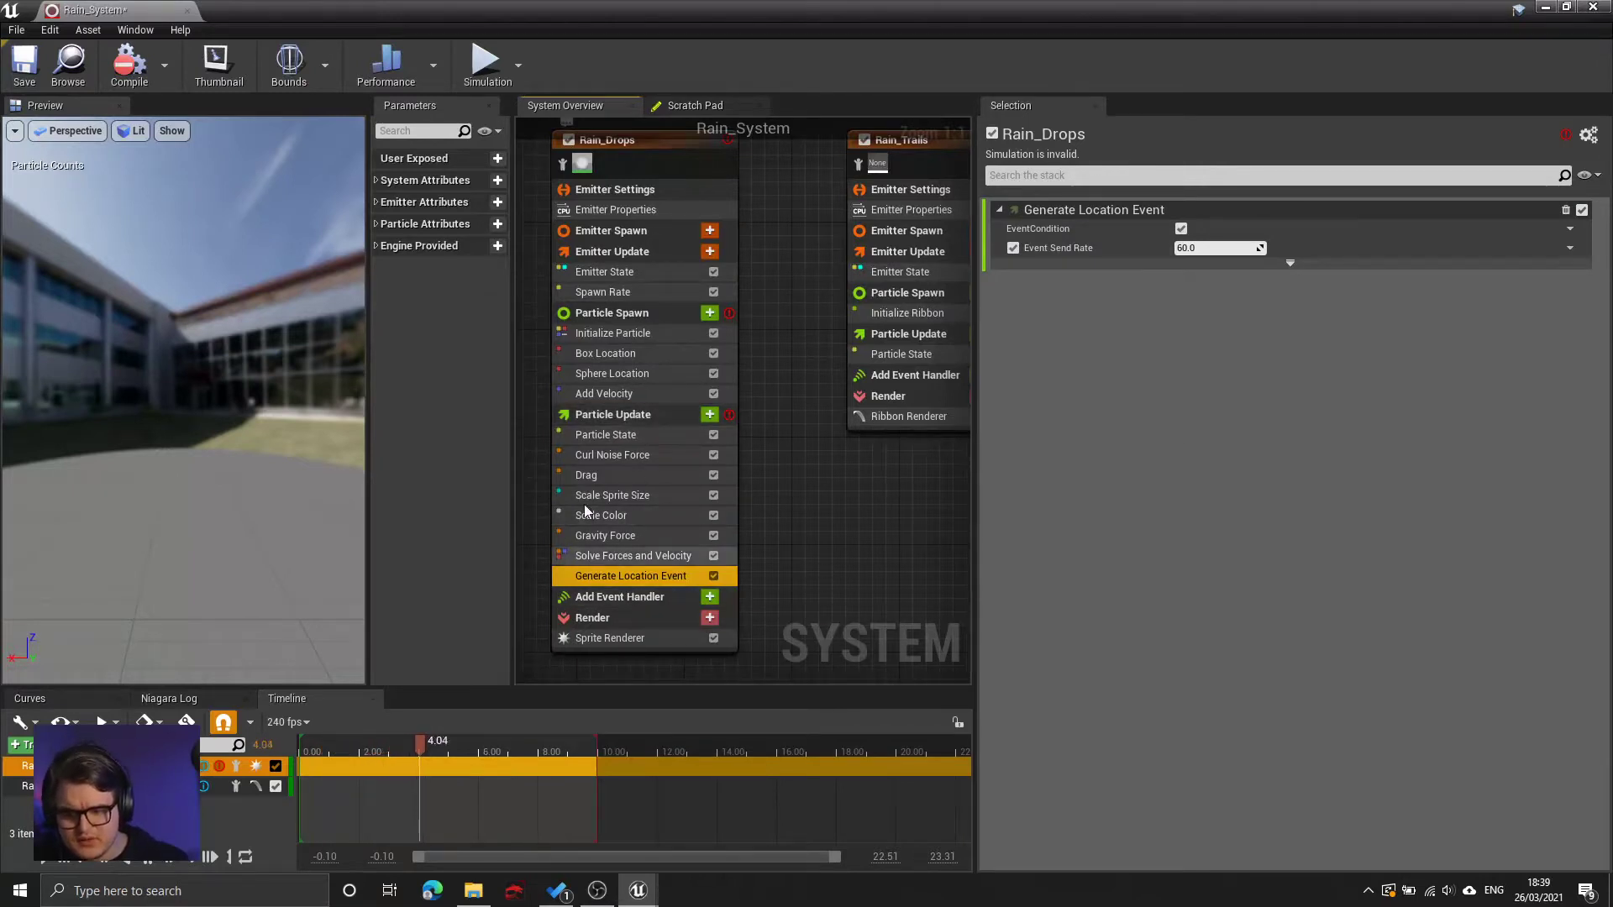
left_click(634, 415)
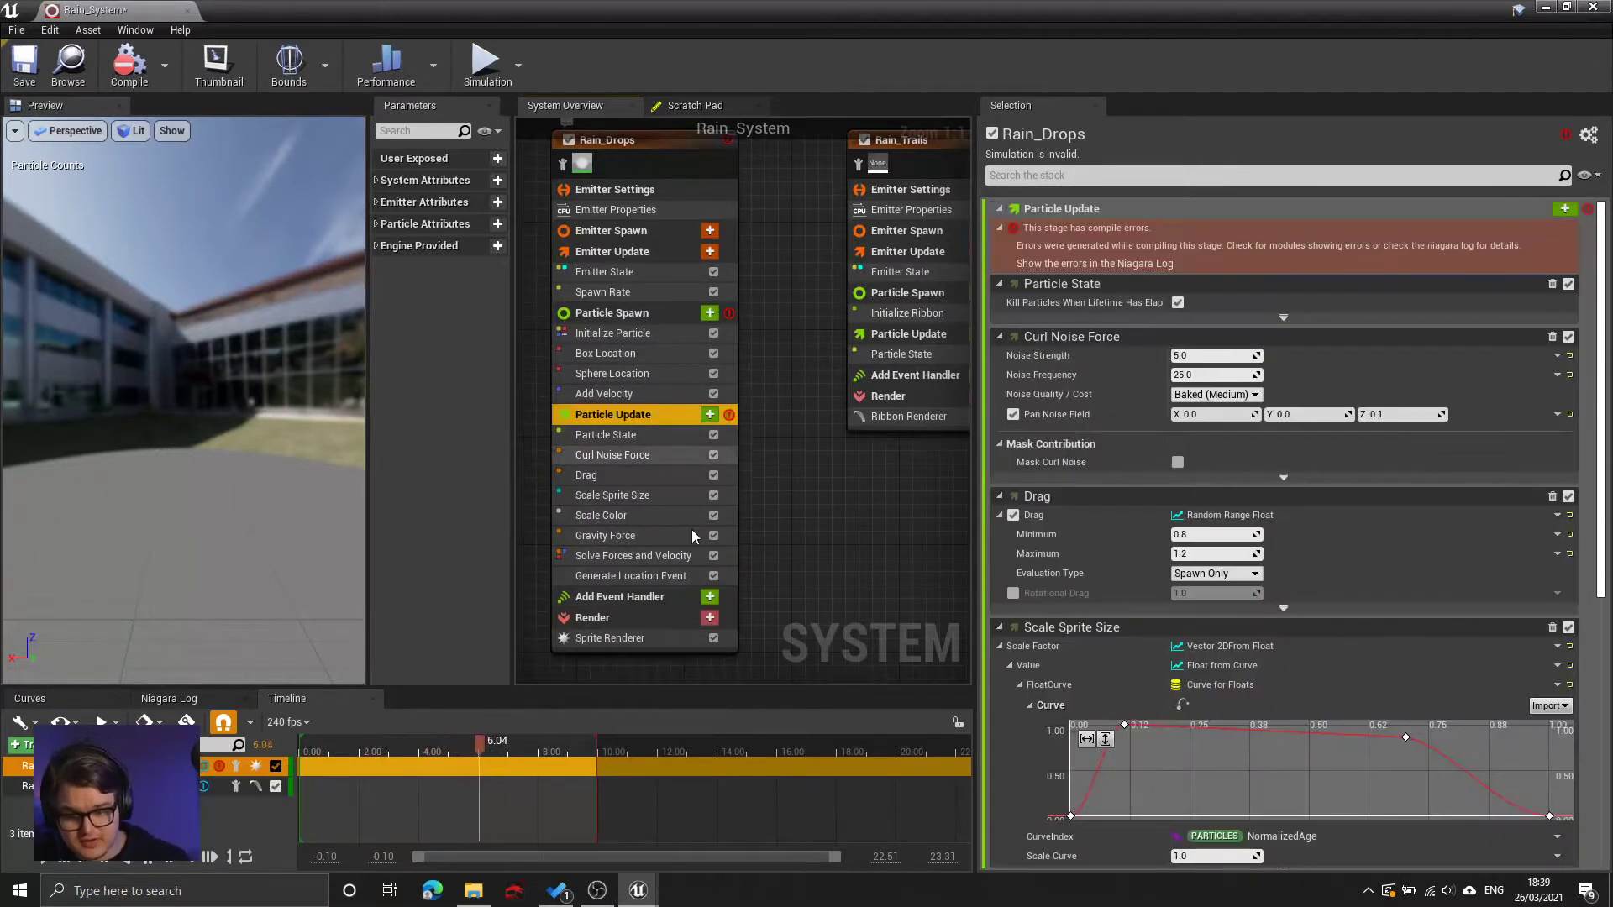
left_click(645, 597)
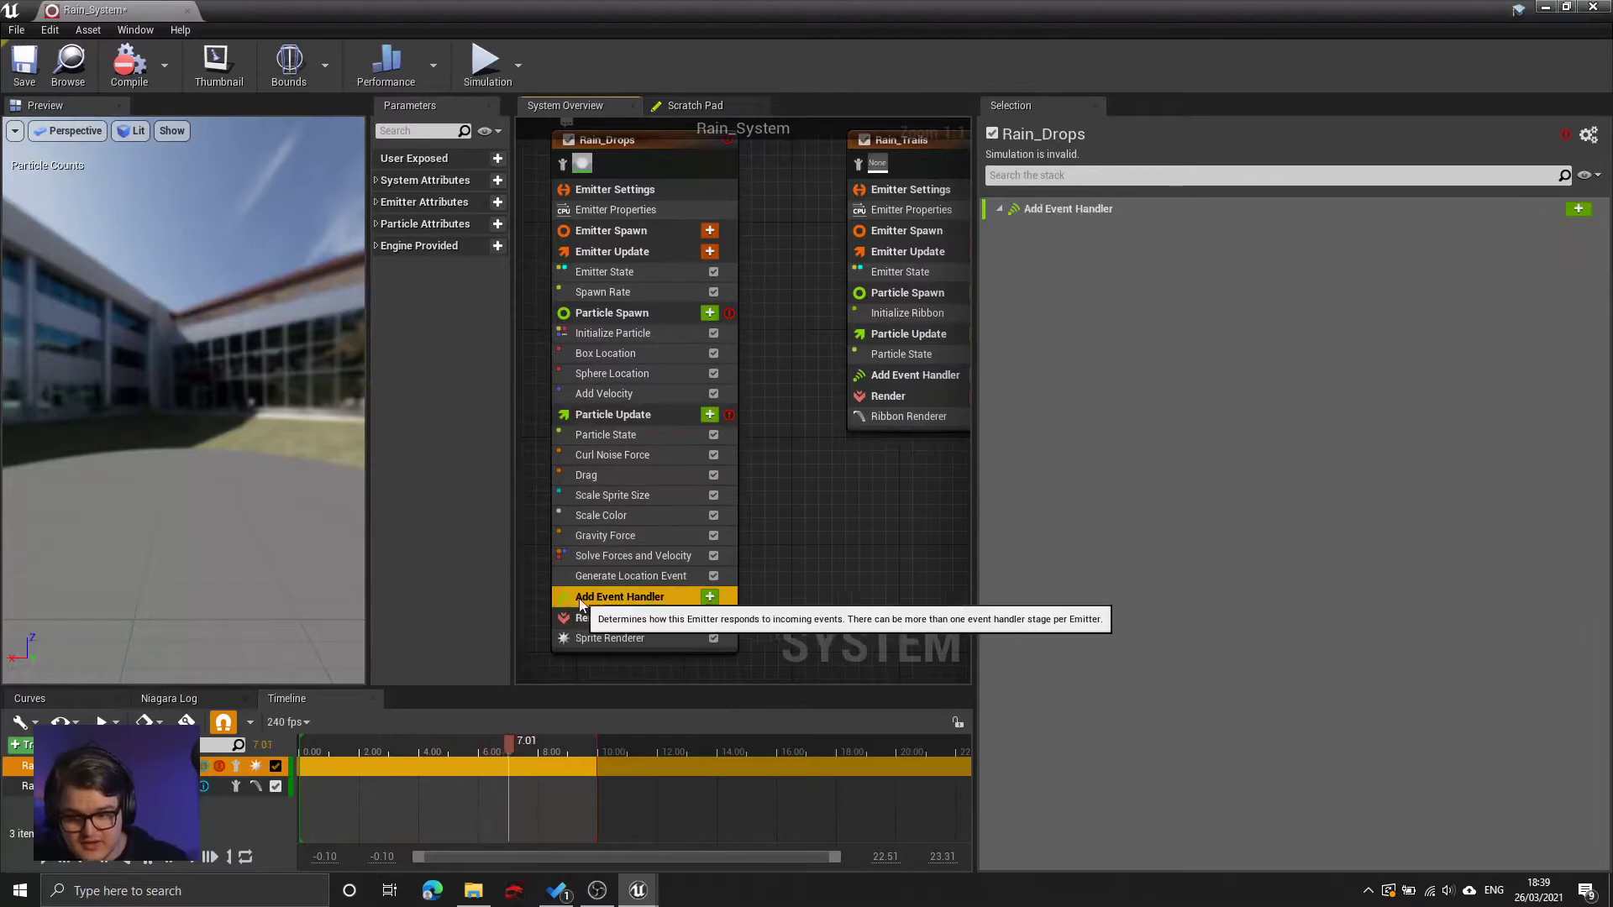
left_click(711, 598)
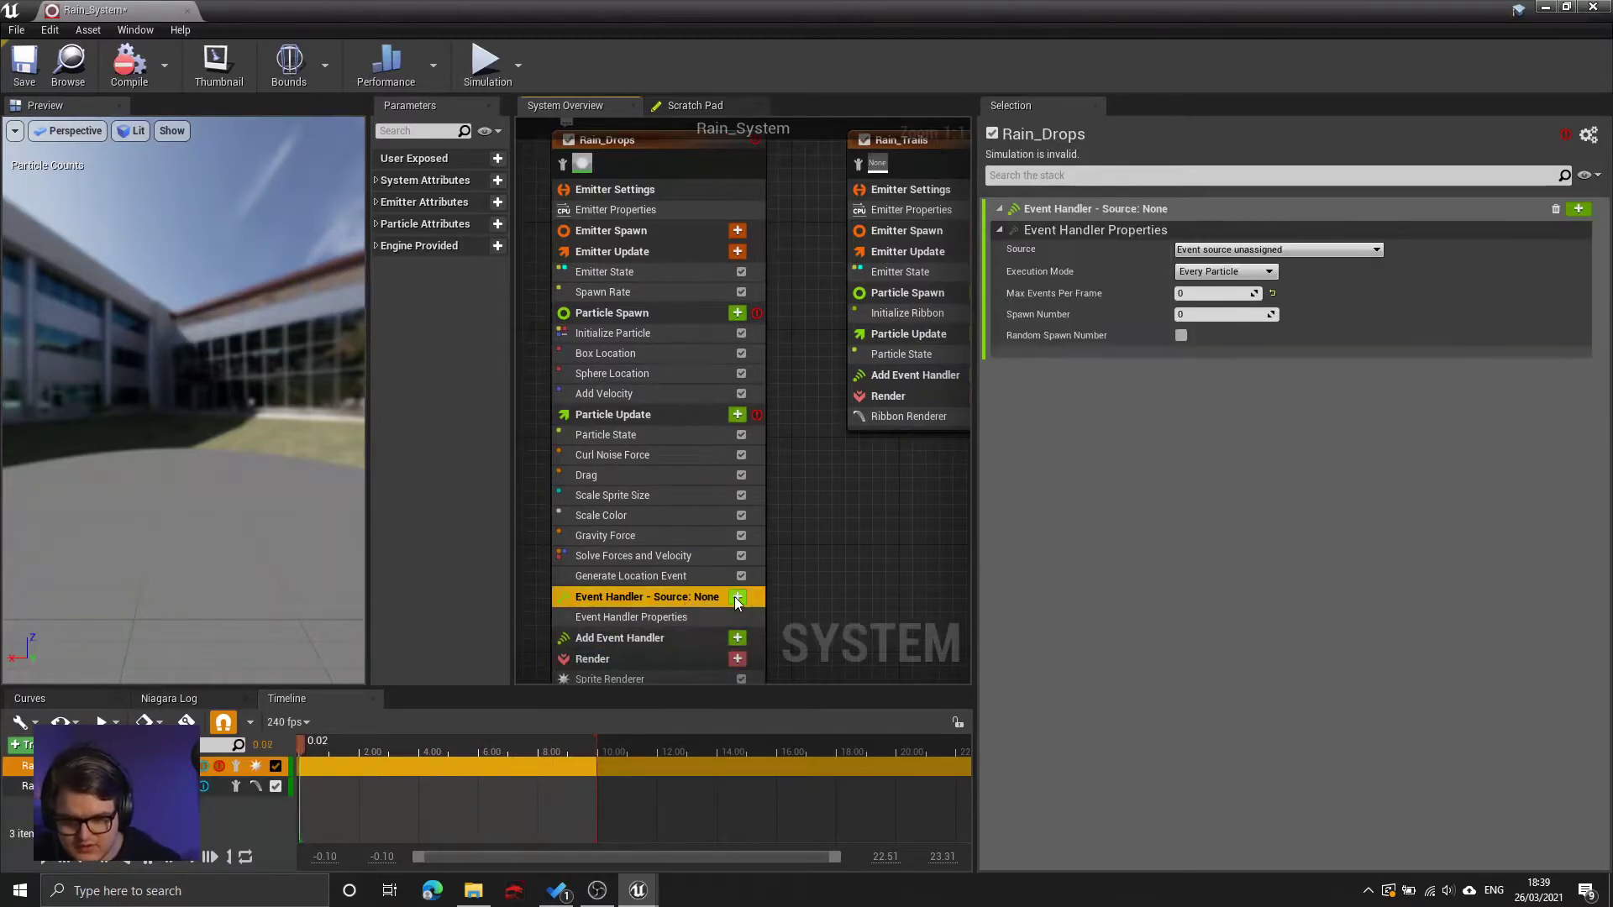
left_click(737, 596)
type("geren")
key("BackSpace")
key("BackSpace")
key("BackSpace")
type("nera")
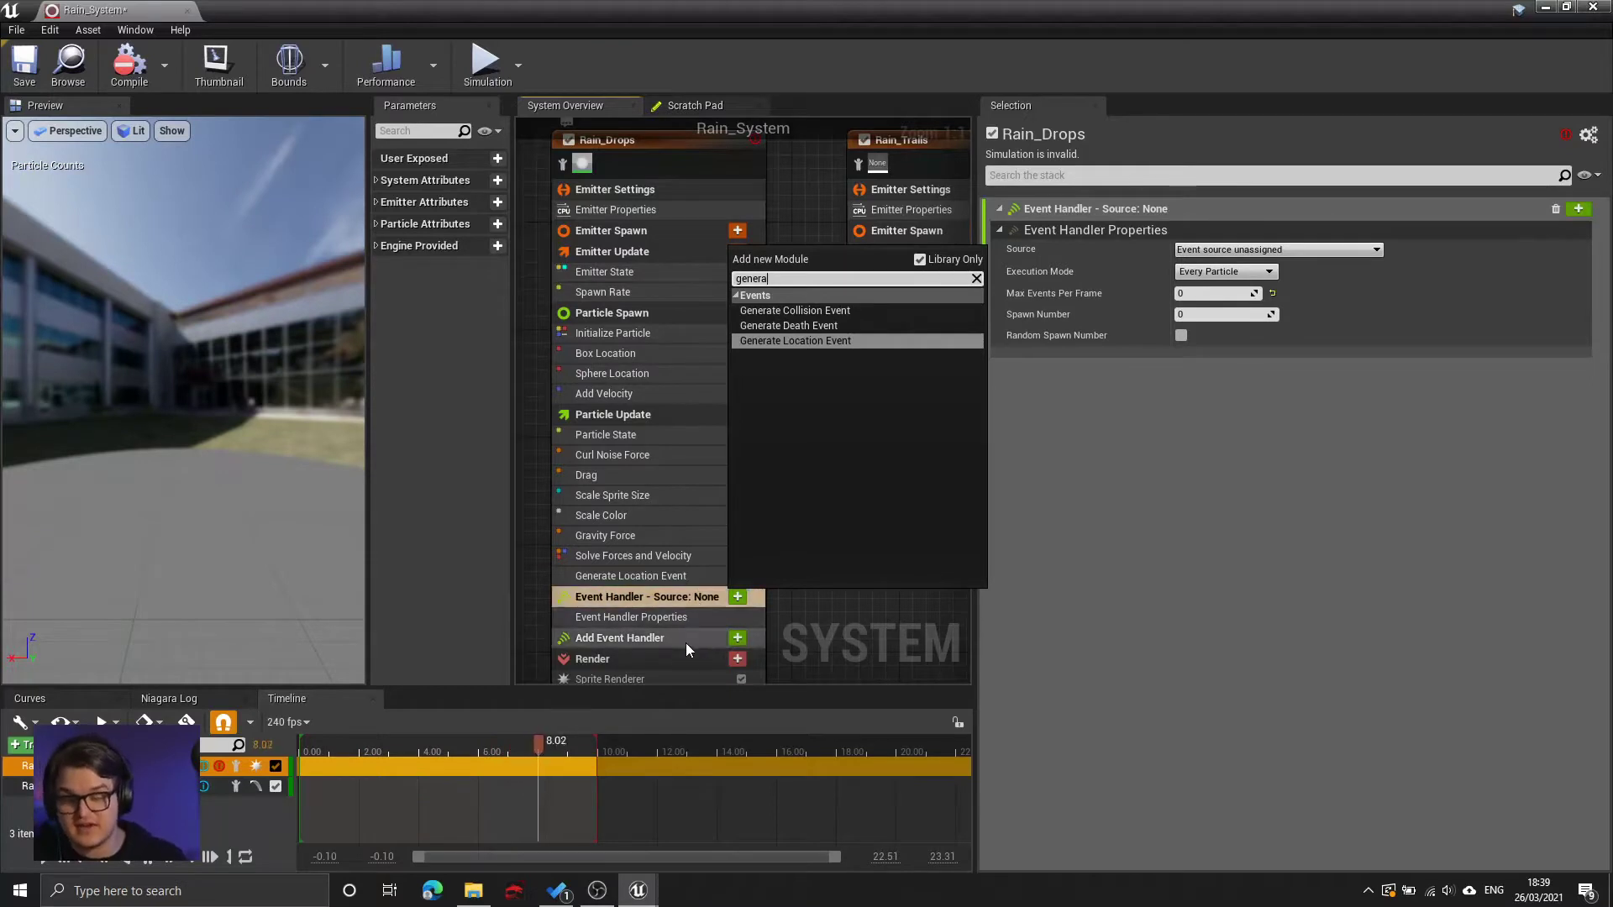
left_click(842, 628)
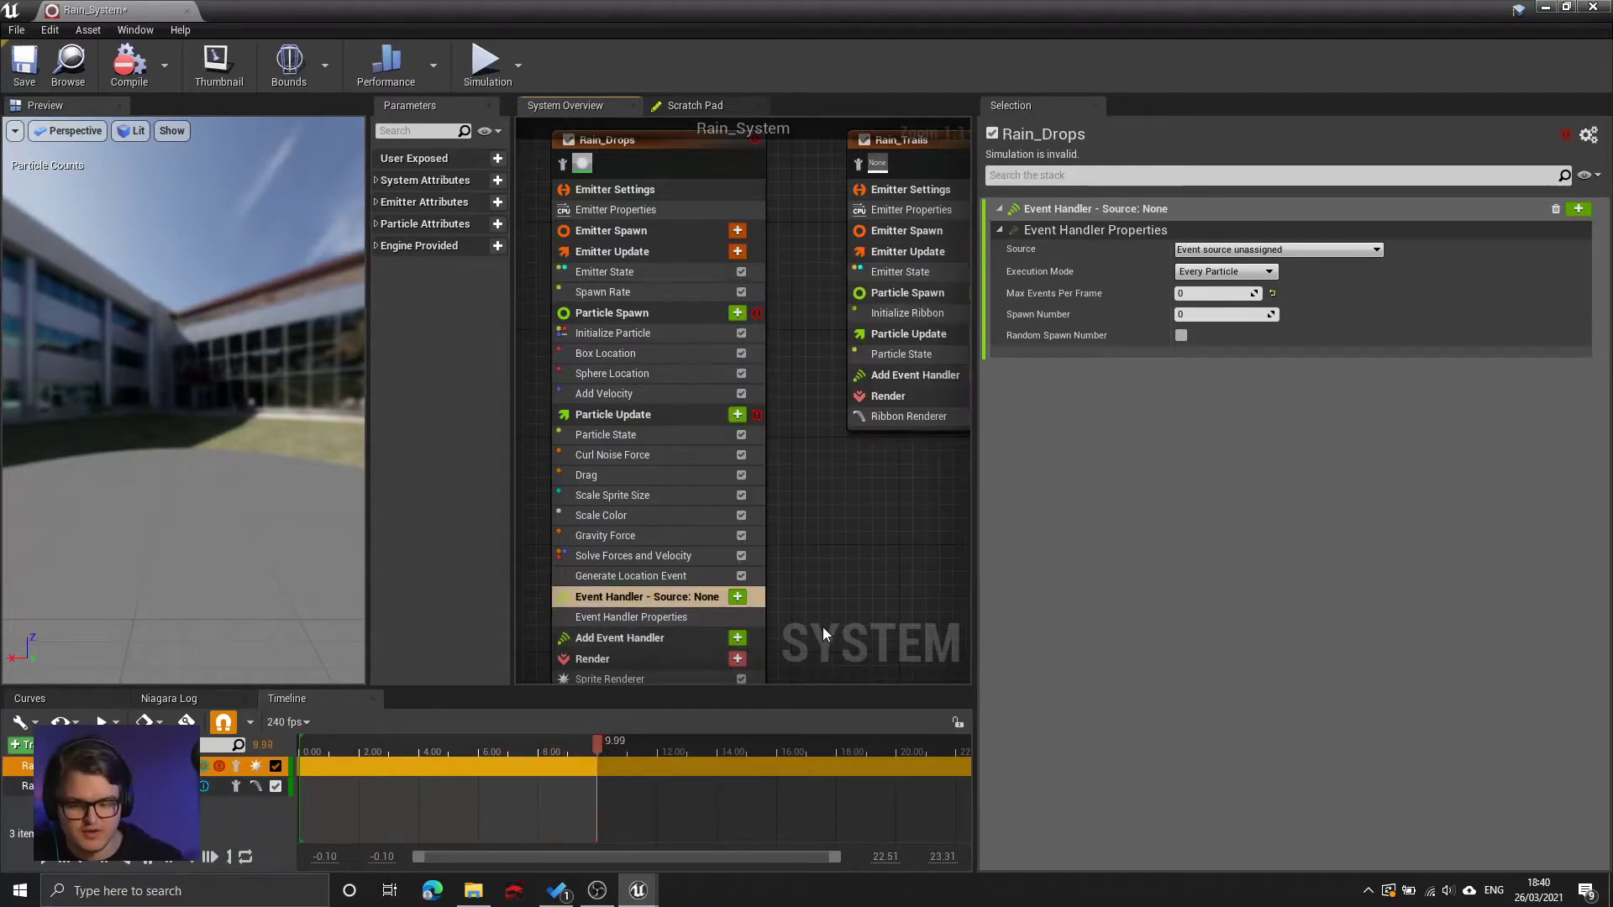
left_click(672, 576)
left_click(667, 598)
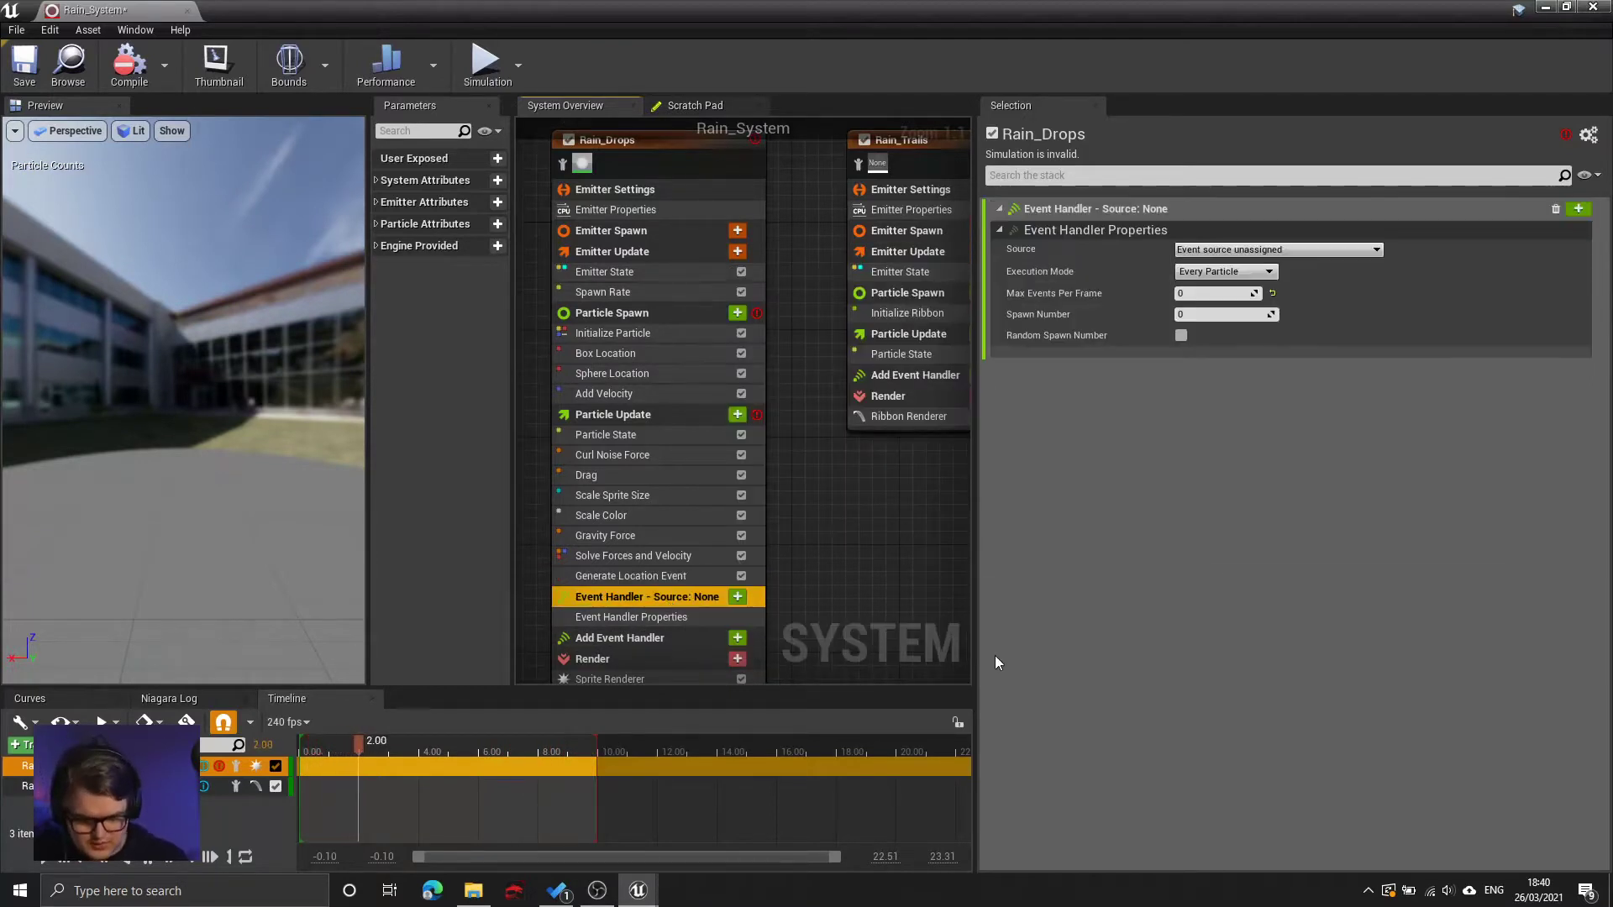
key("Delete")
- Review the Generate Location Event module and examine the Particle Update stage's compile errors in the Niagara Log
left_click(669, 576)
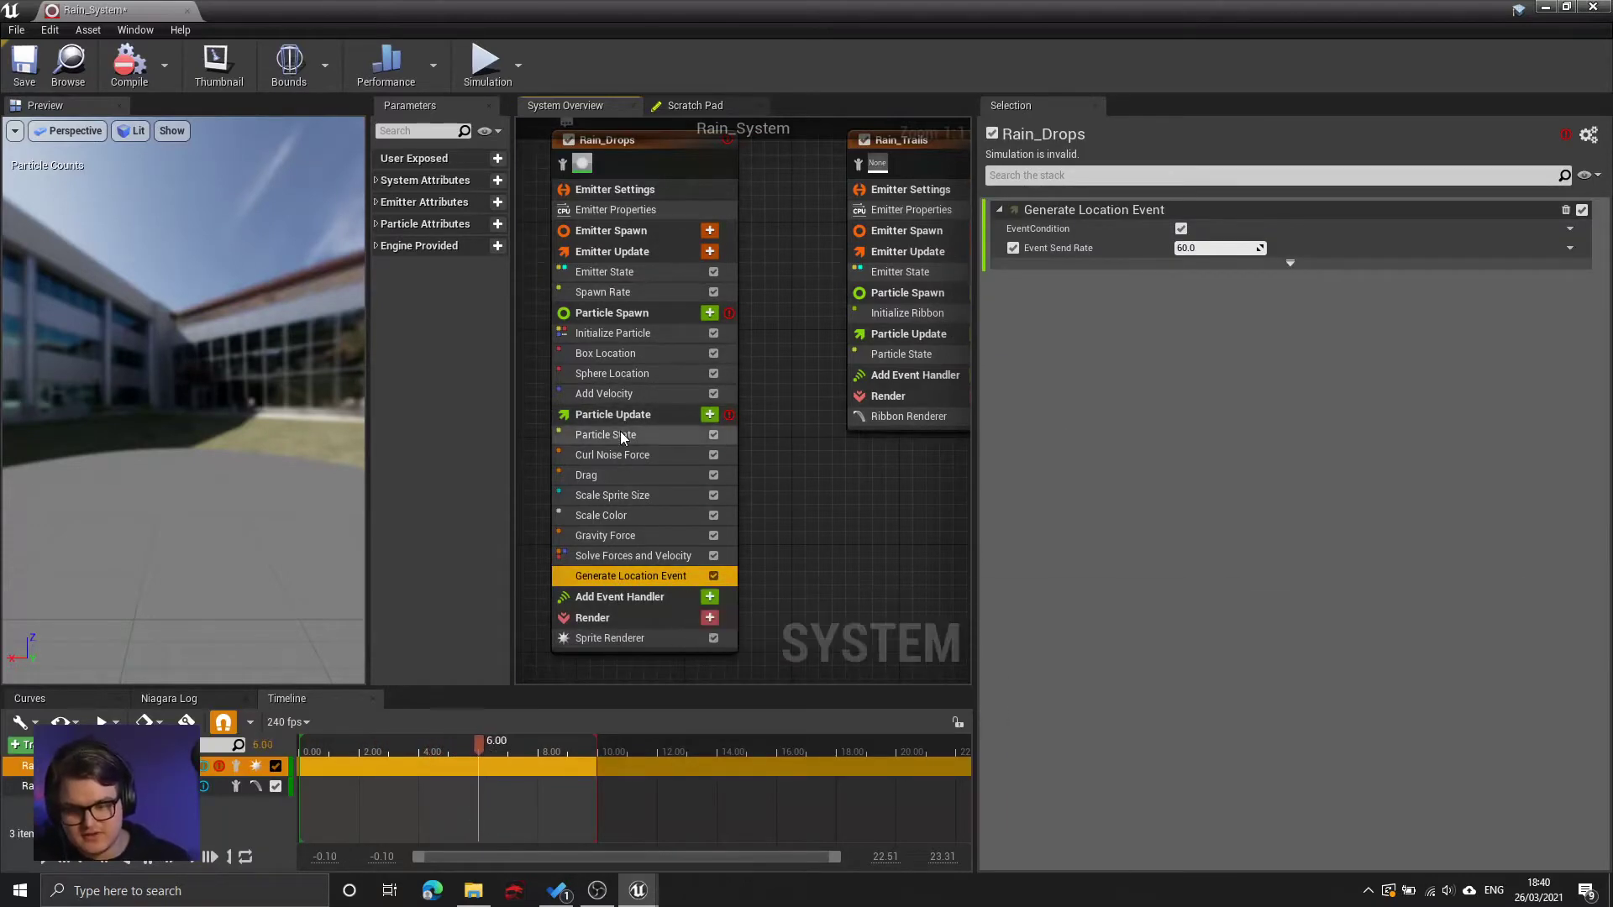
left_click(613, 415)
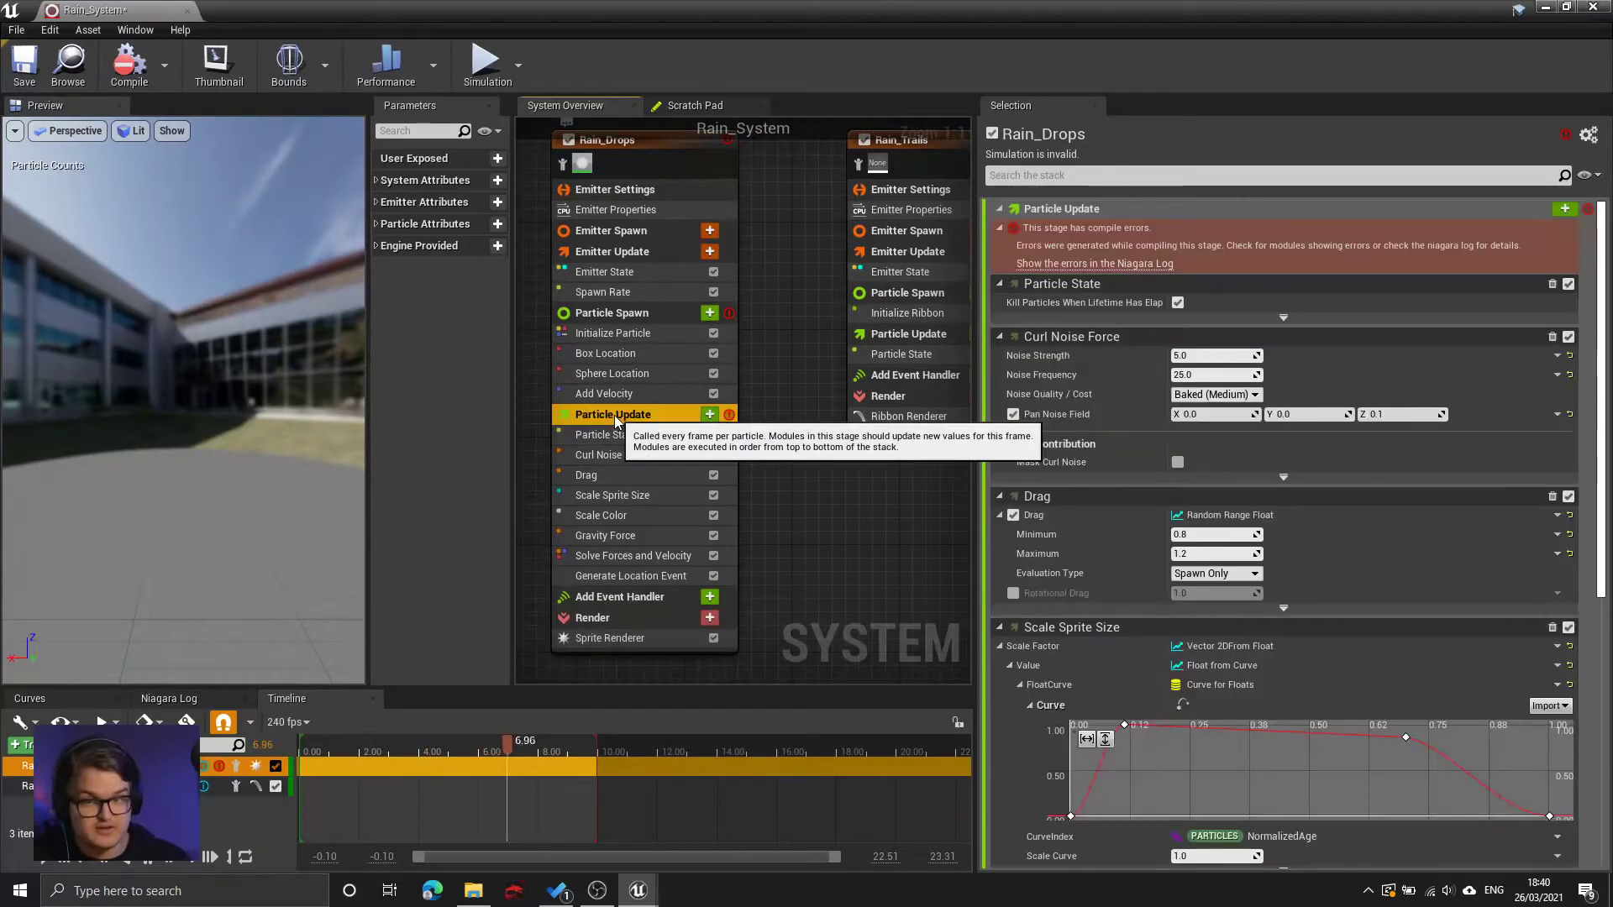
left_click(630, 576)
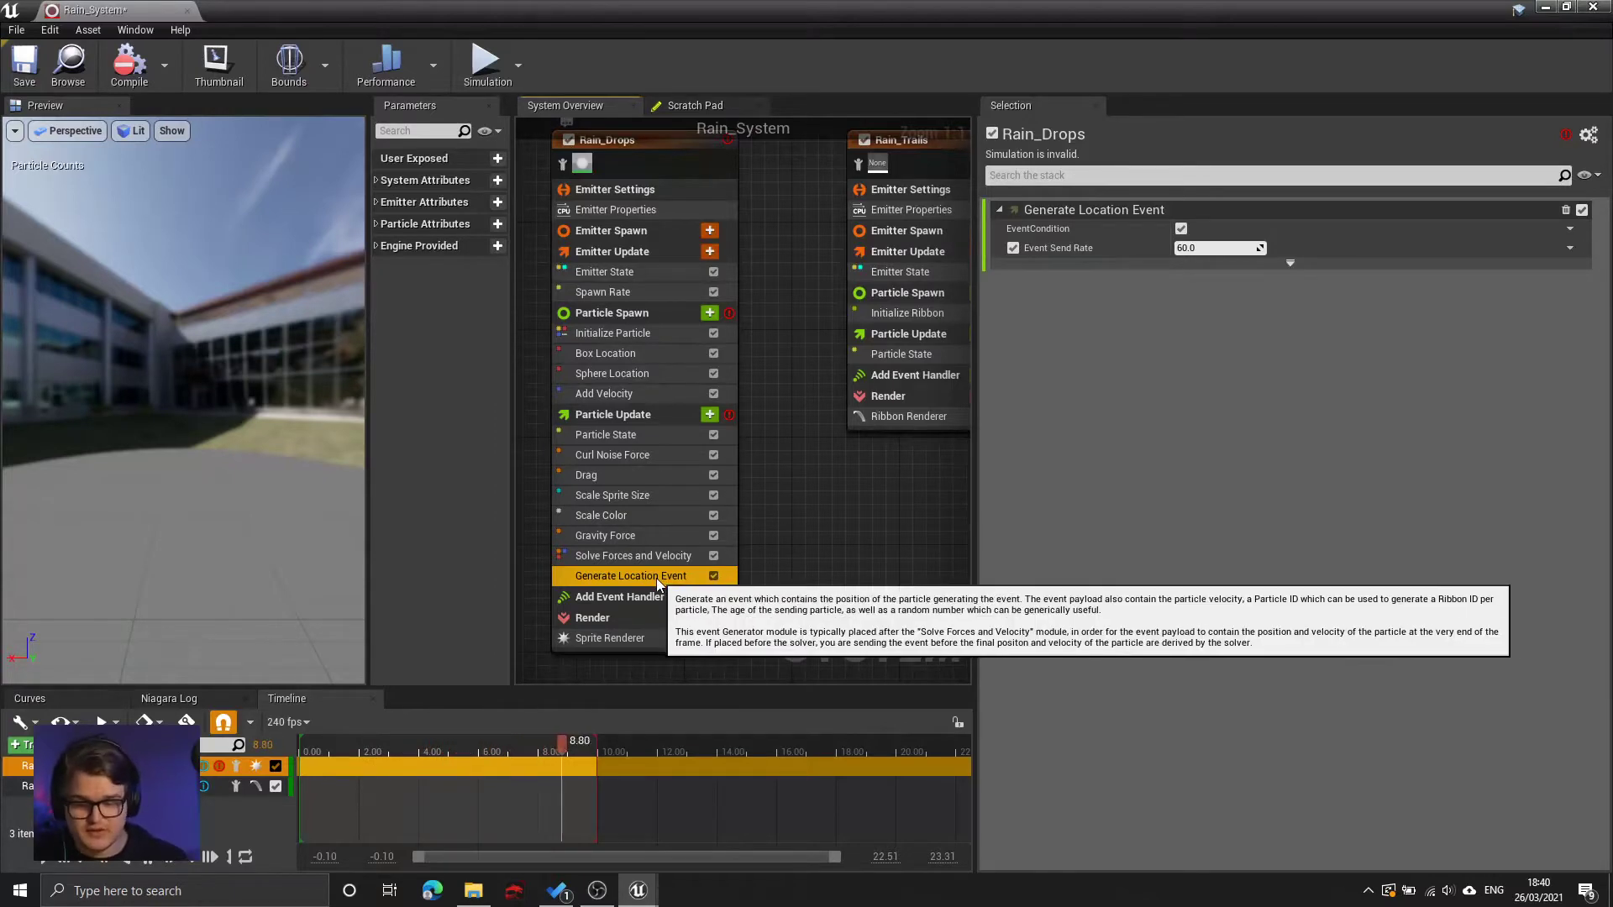
left_click(728, 418)
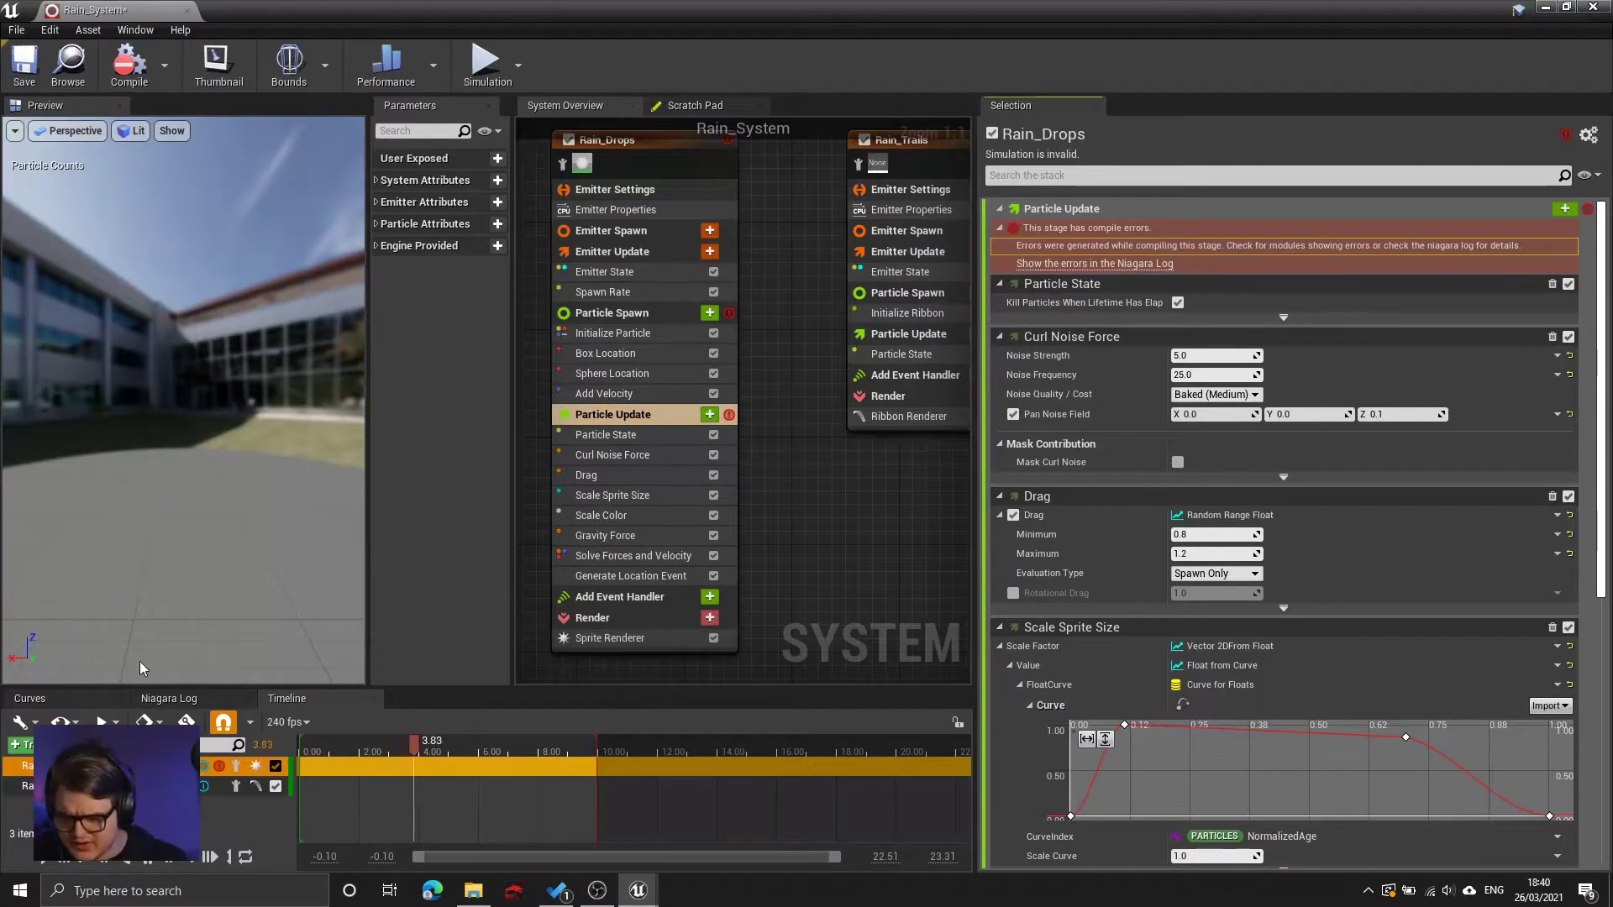
left_click(169, 698)
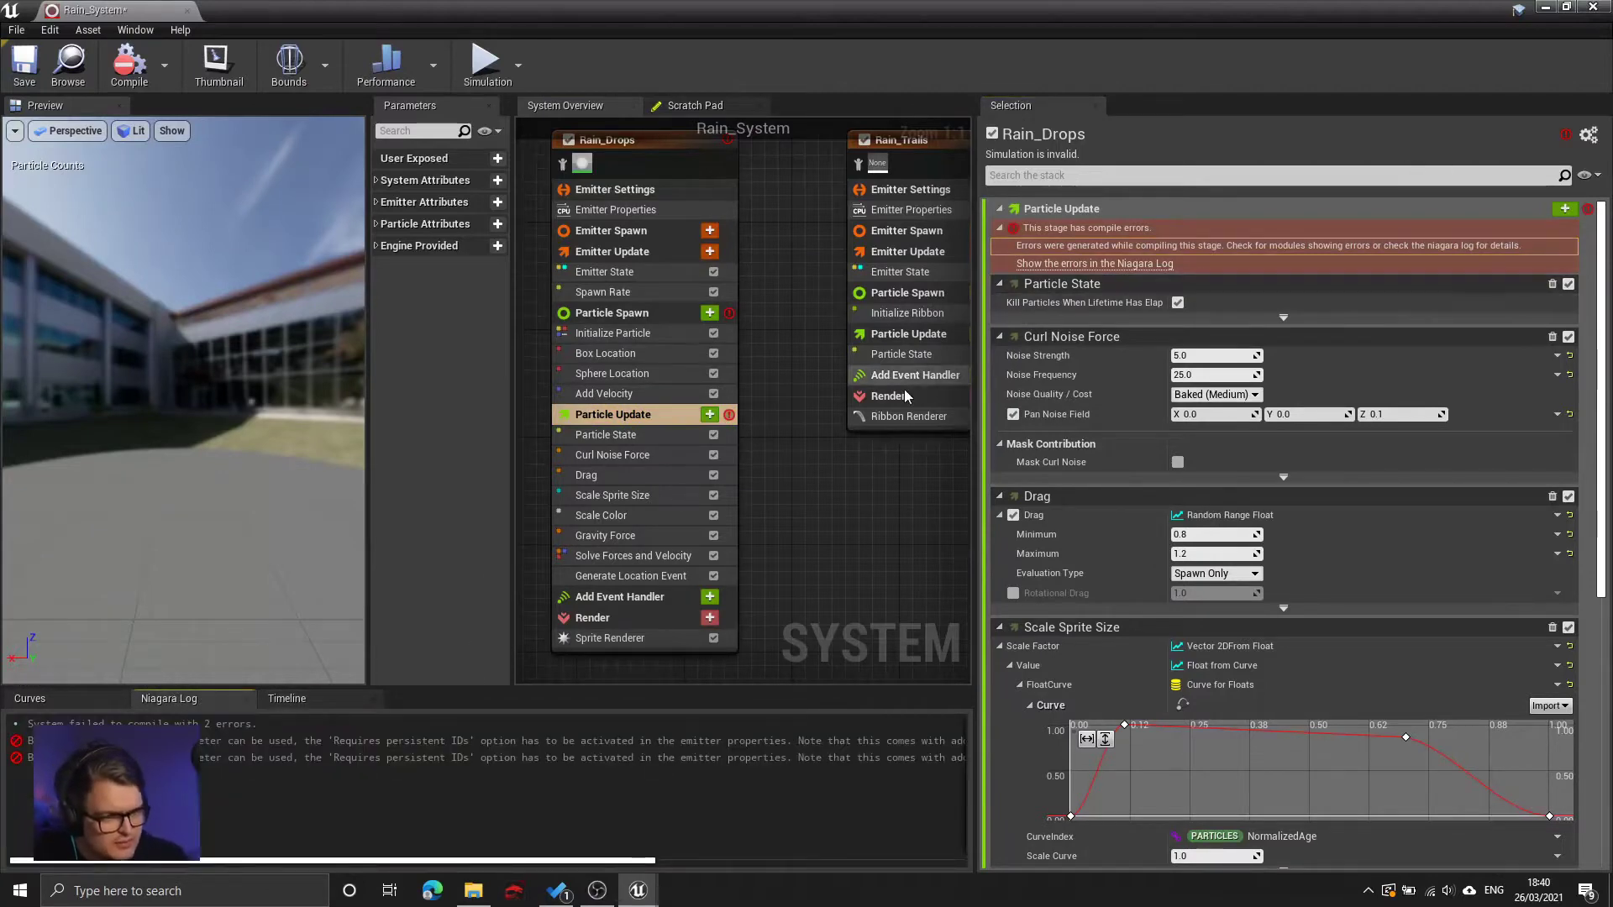
left_click(583, 741)
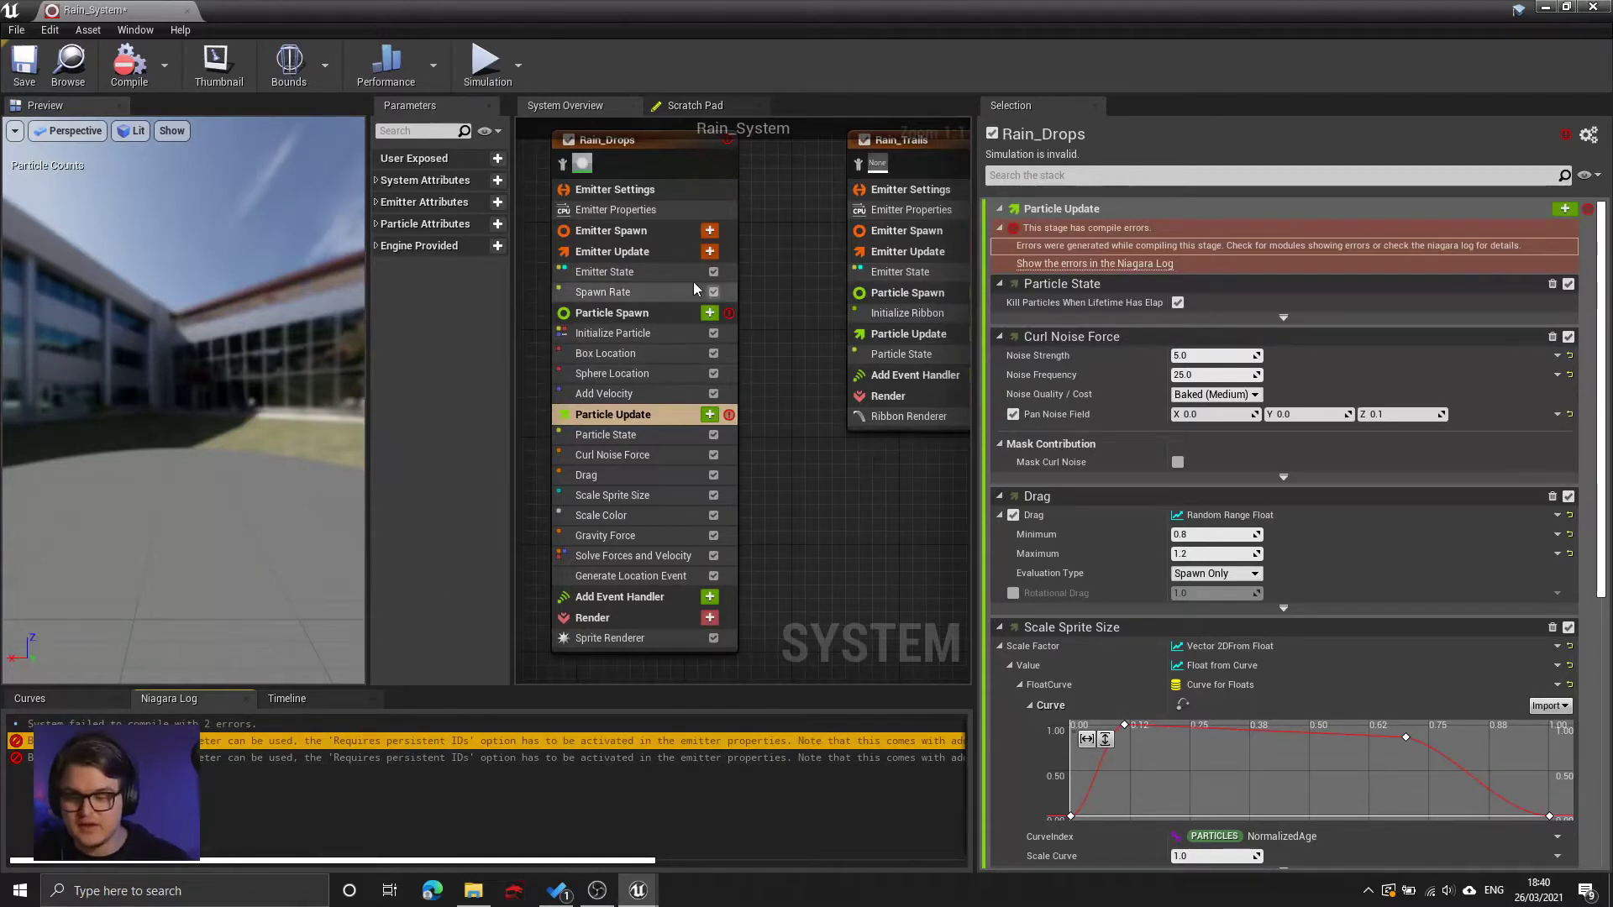
- Enable Requires Persistent IDs in the Emitter Properties of Rain_Drops
left_click(615, 209)
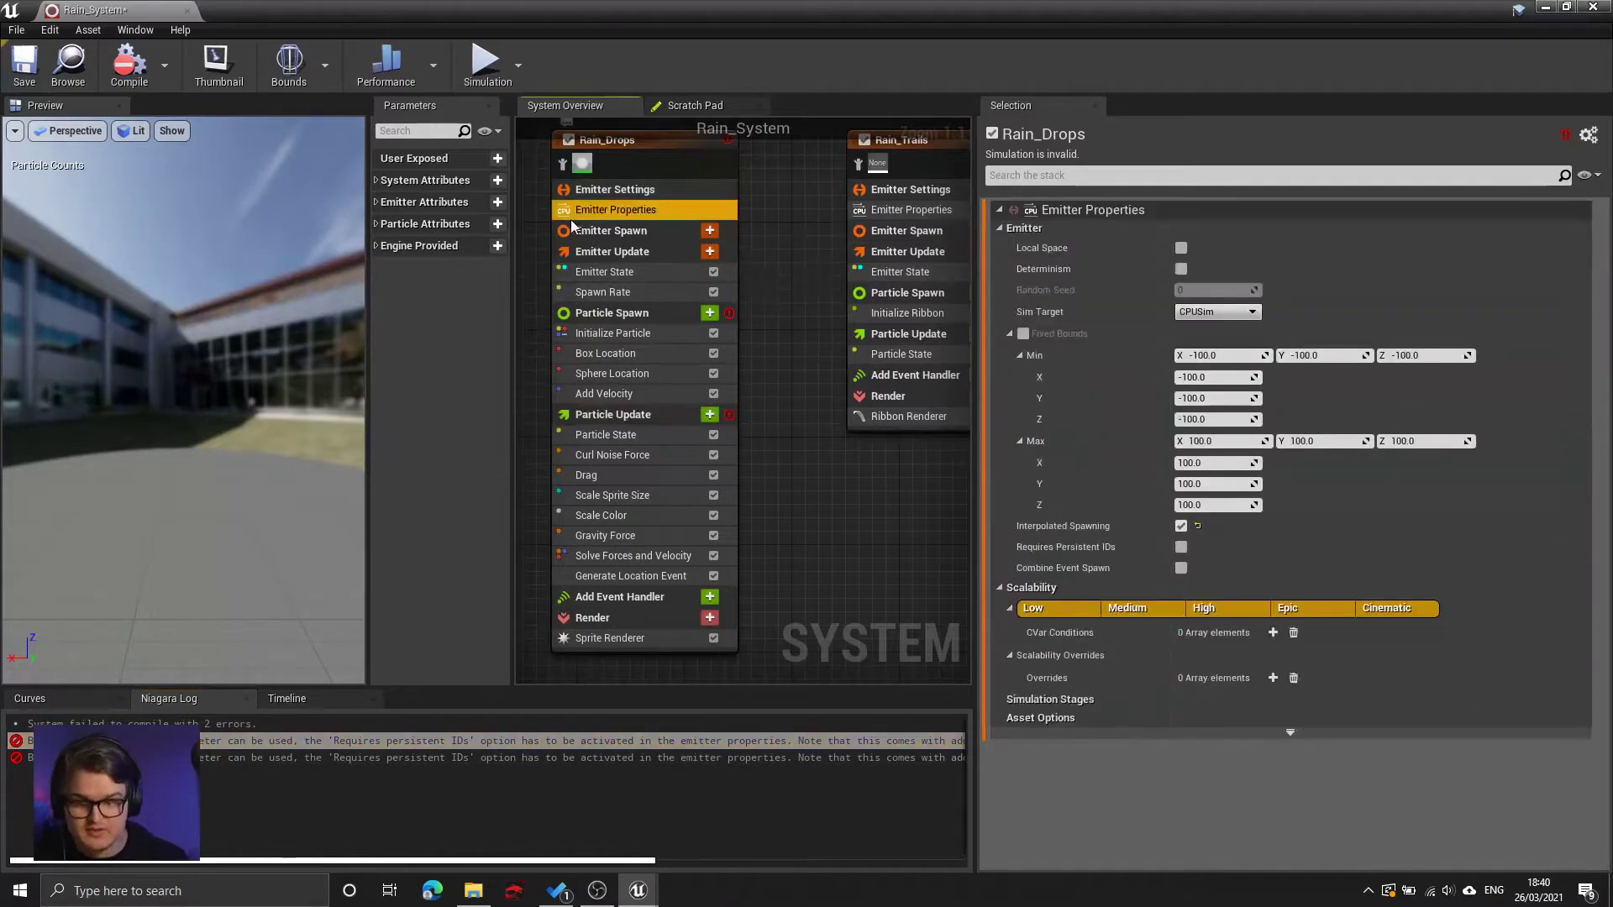
left_click(1050, 547)
left_click(1181, 547)
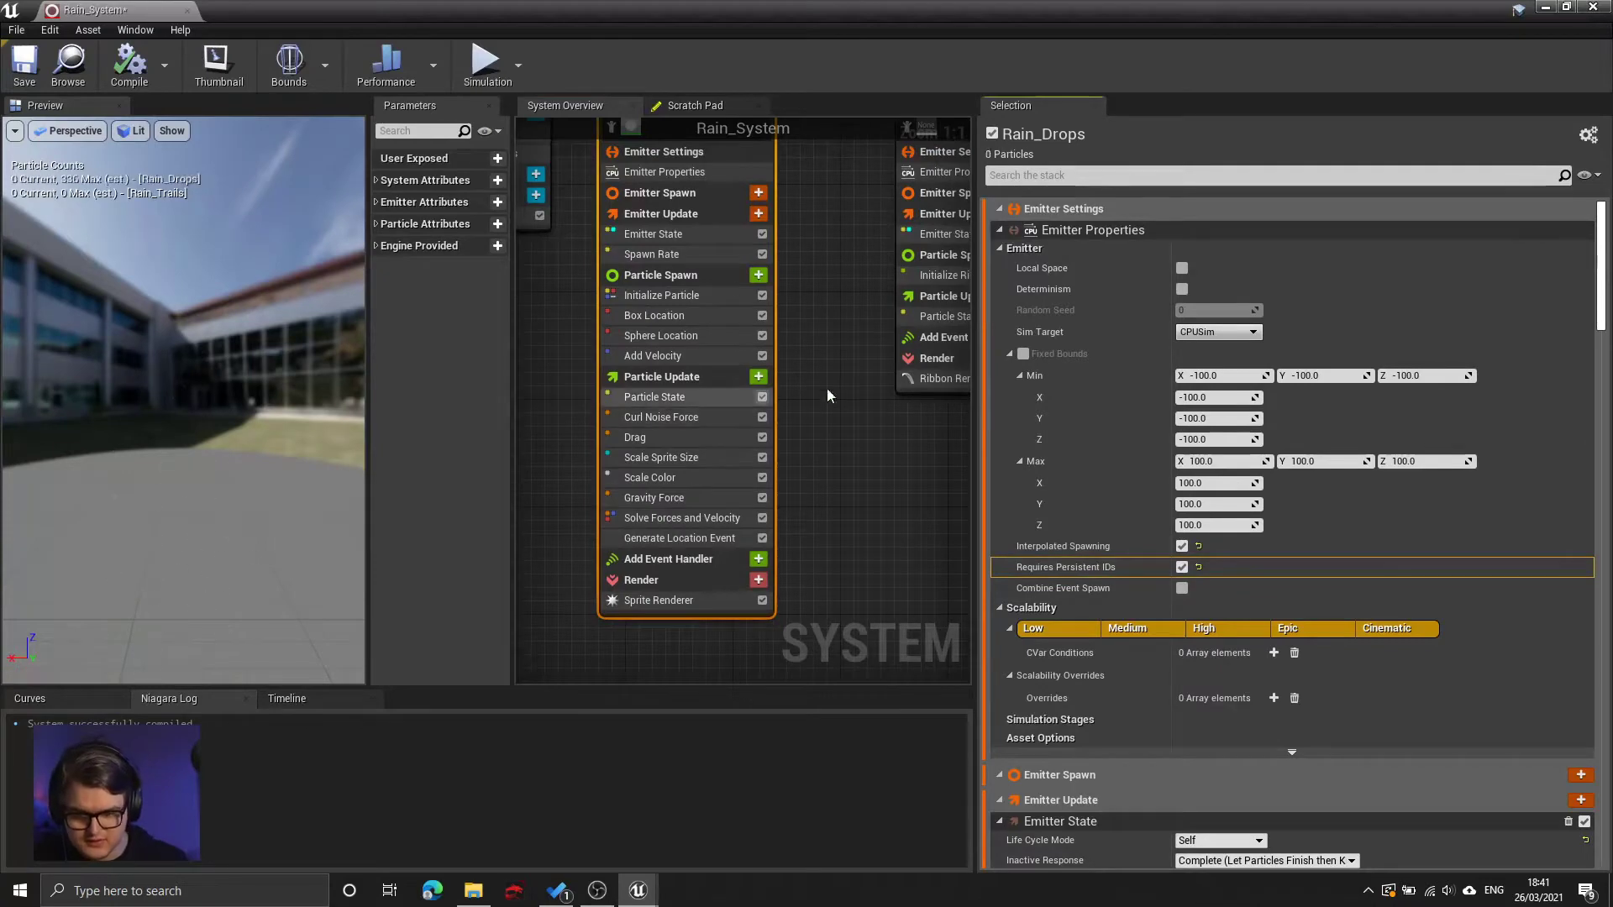
- Review the Event Send Rate of the Generate Location Event module in Rain_Drops
left_click(675, 374)
left_click(627, 538)
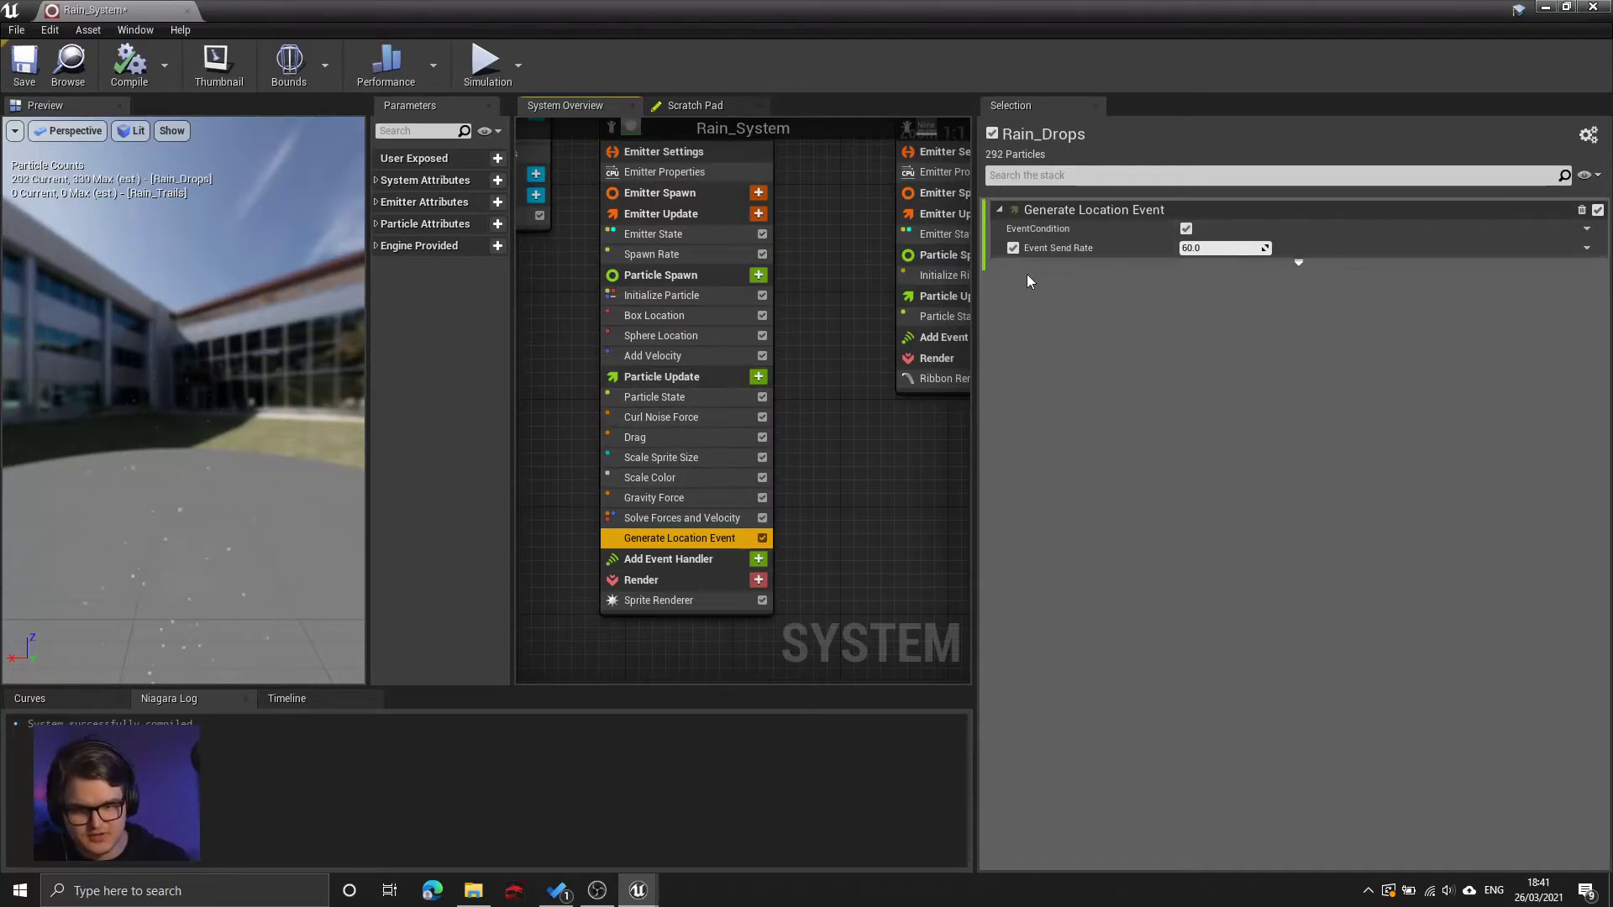
left_click(1192, 248)
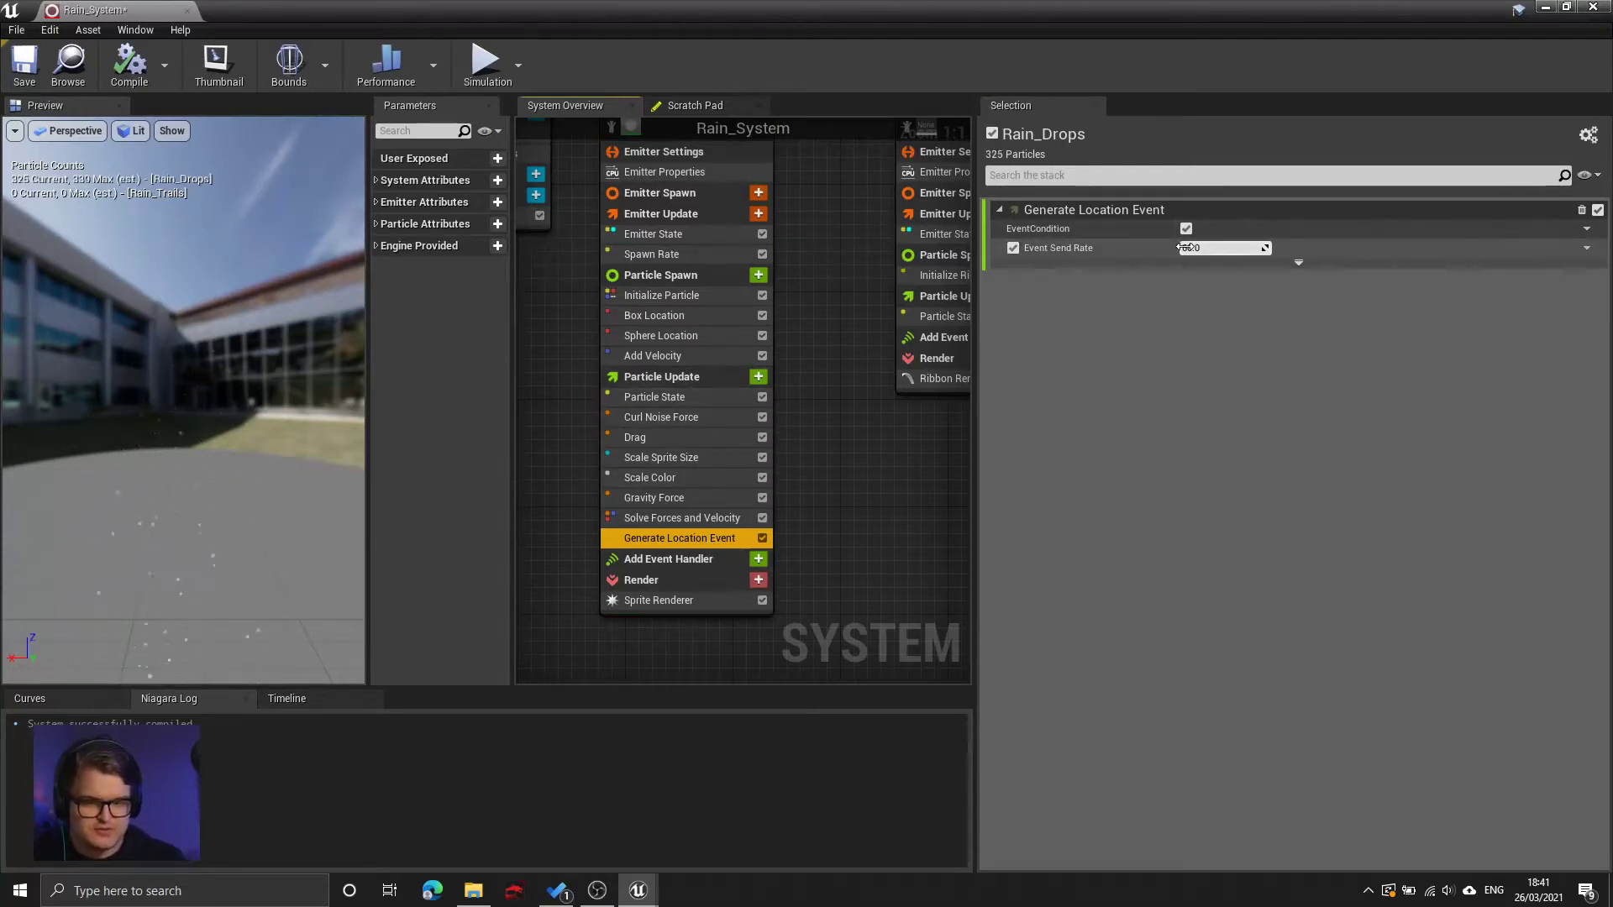
left_click(1212, 248)
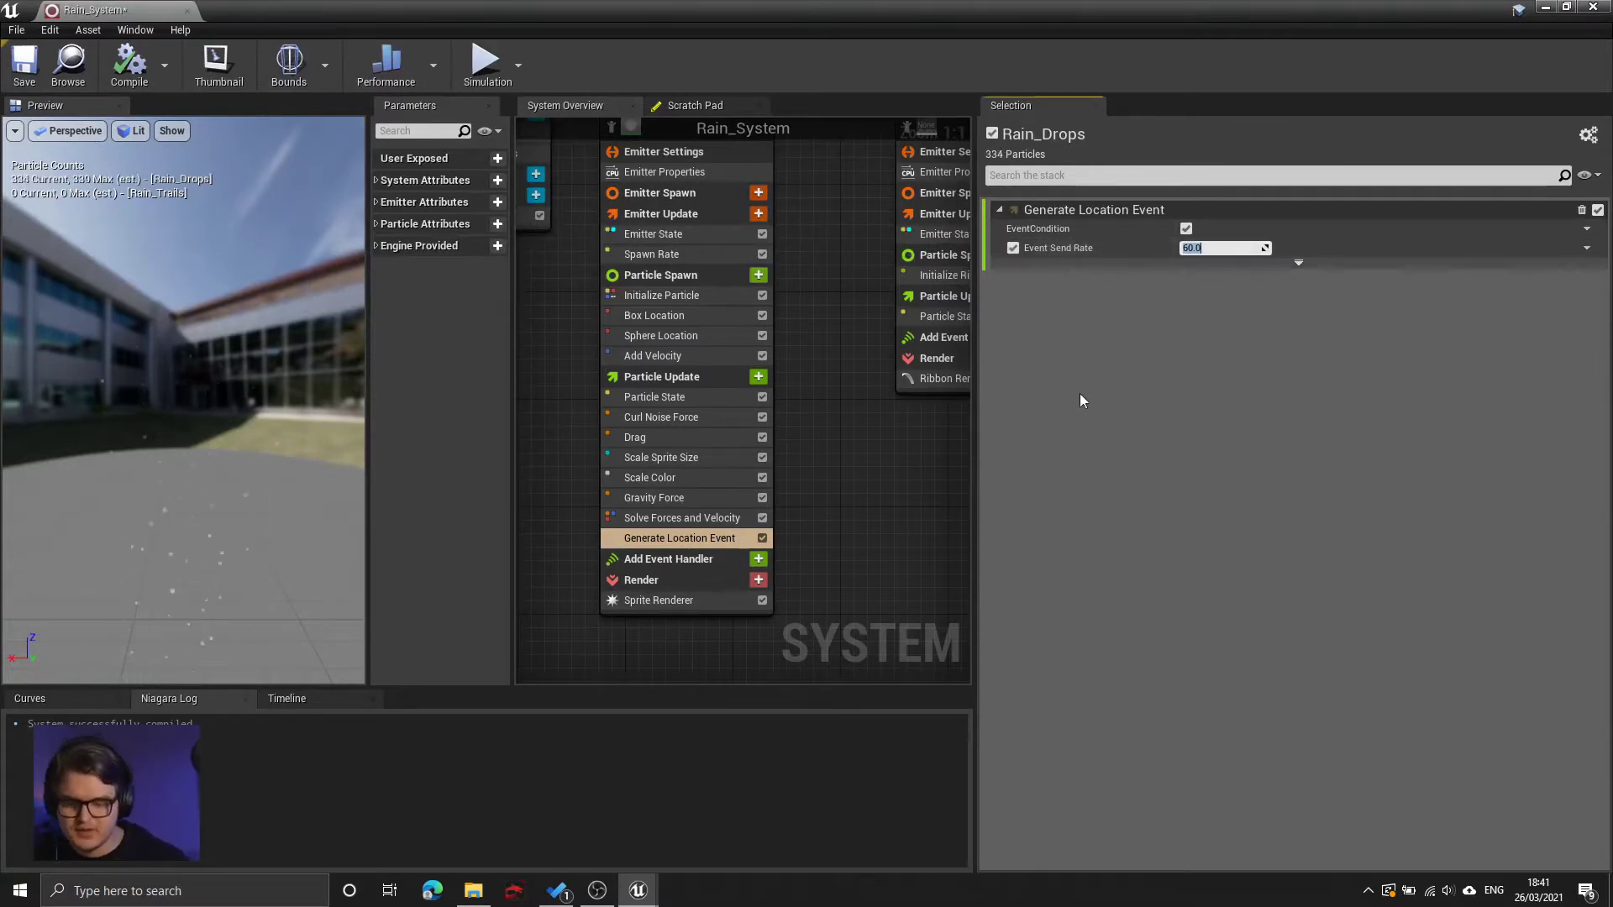
left_click(850, 480)
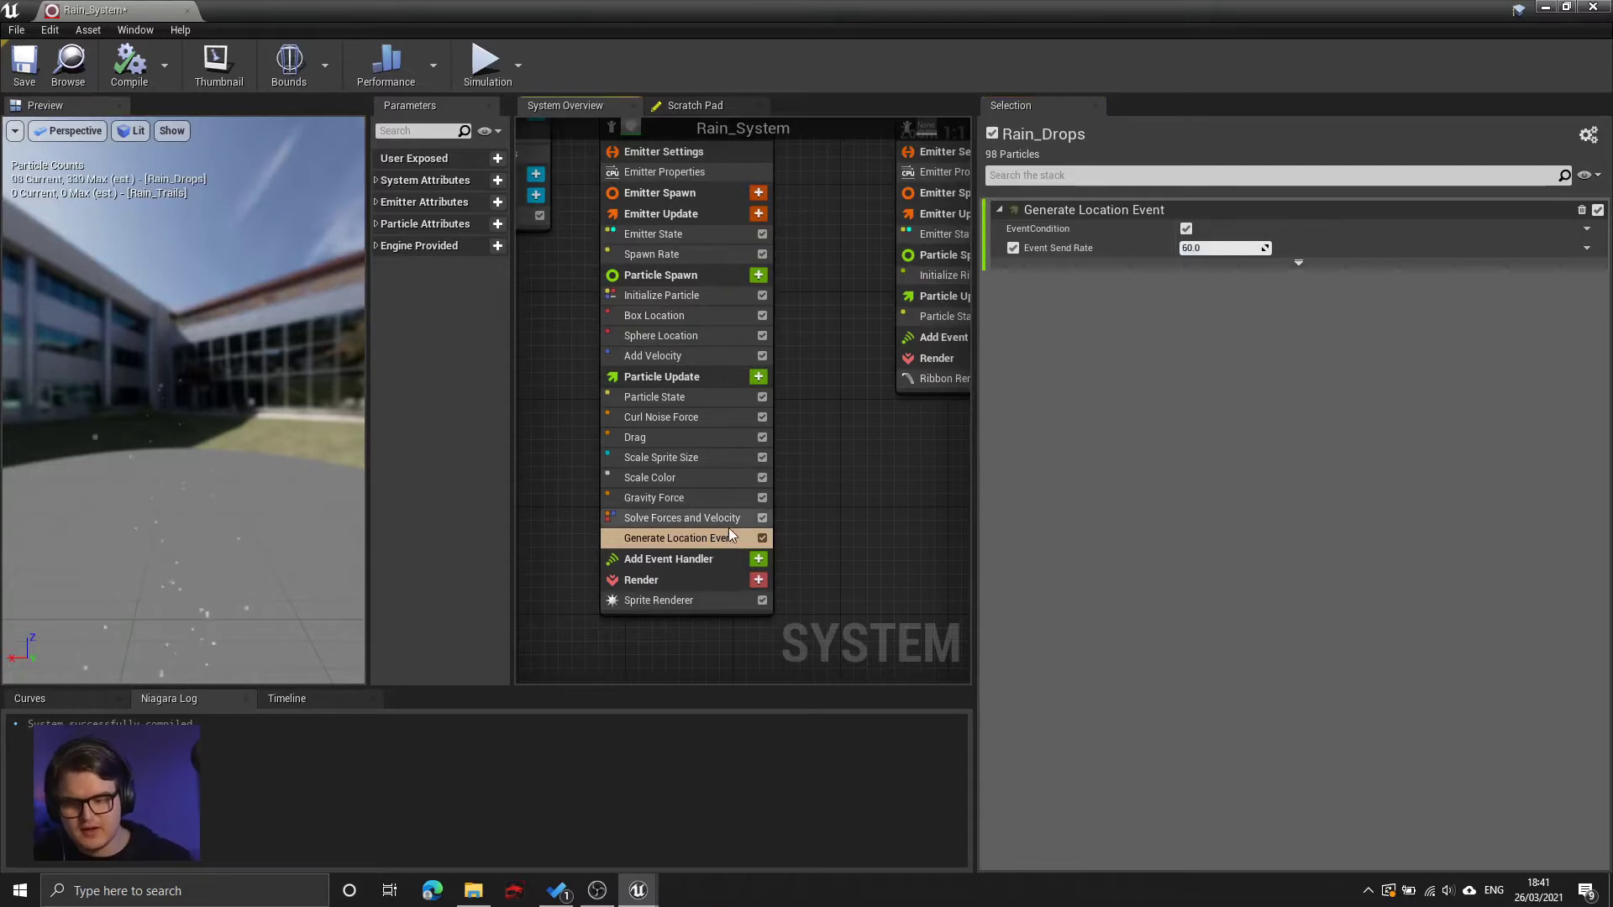
left_click(723, 535)
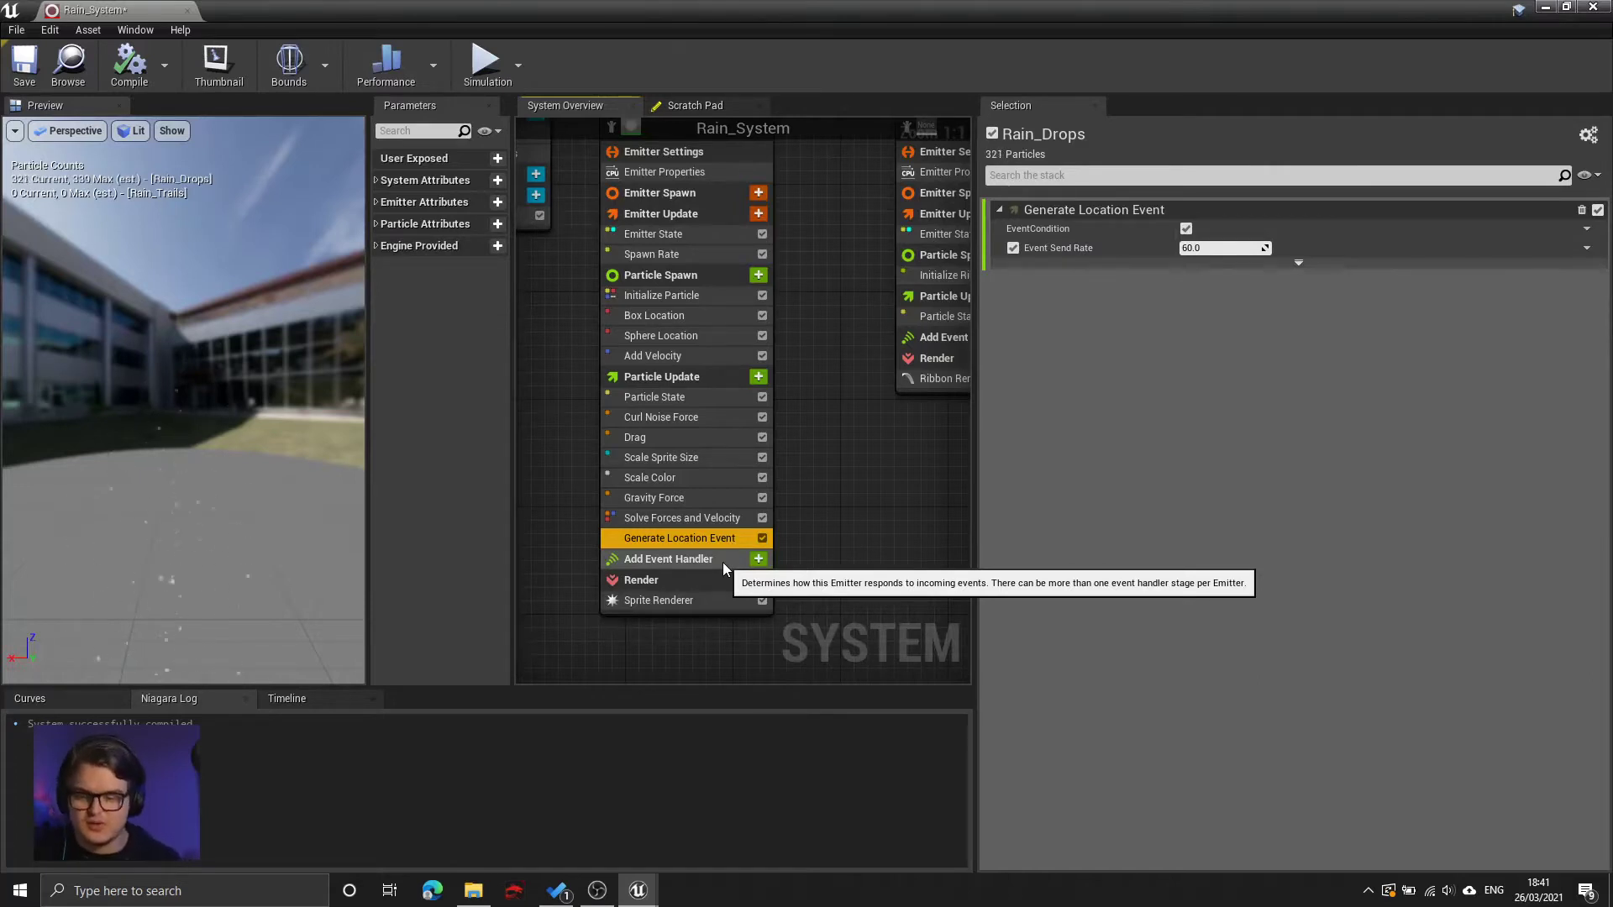
- Add an event handler to the Rain_Drops emitter
left_click(675, 558)
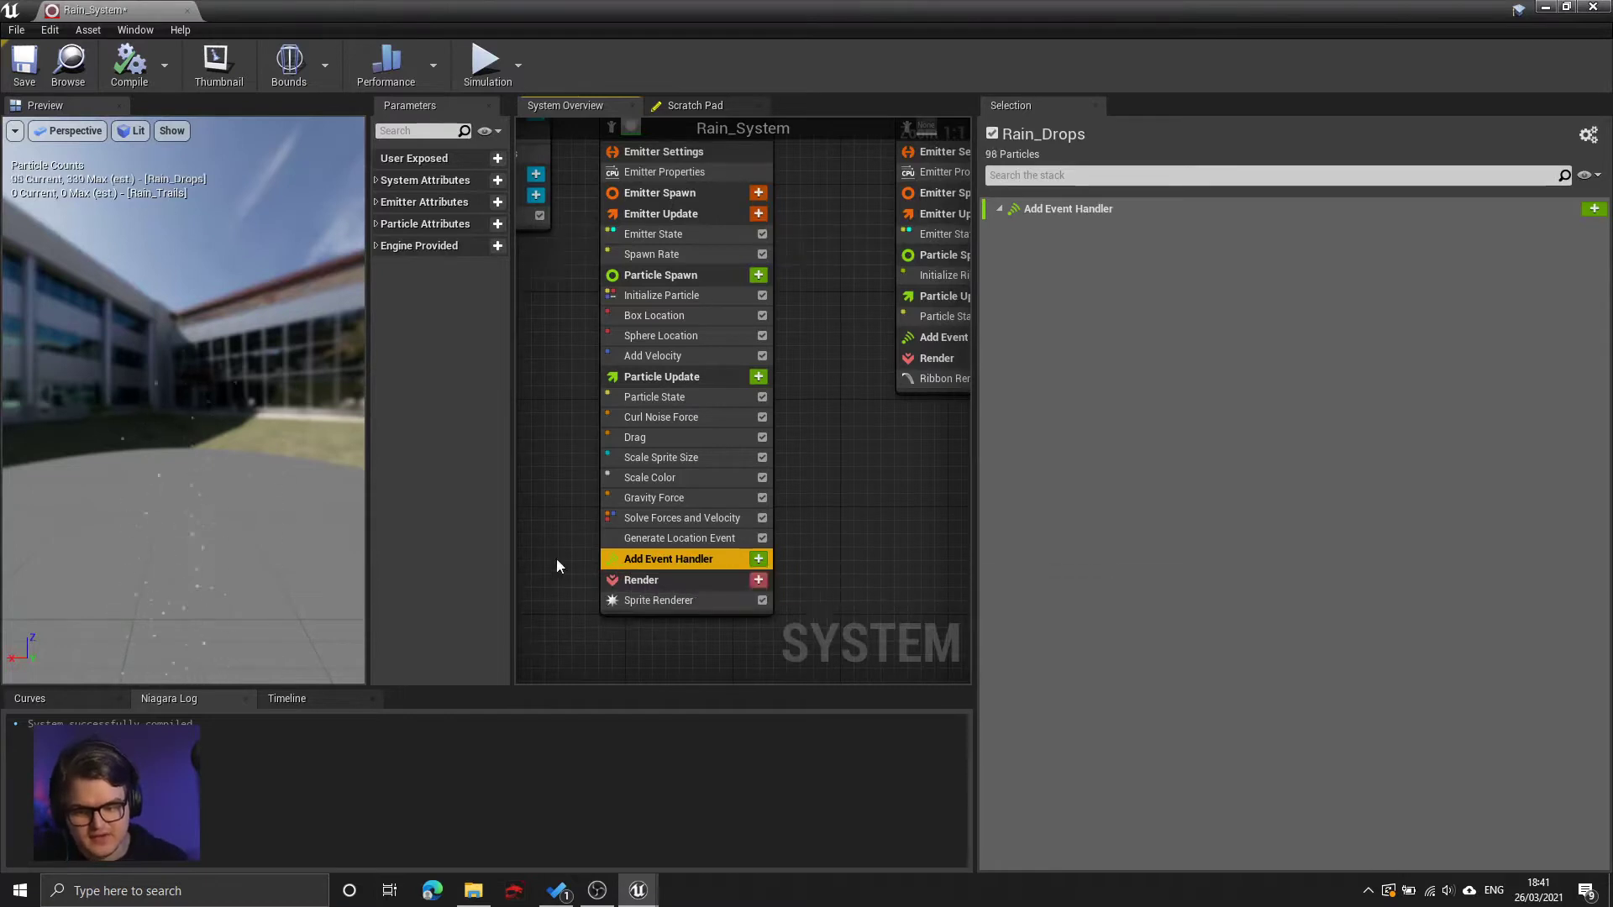
left_click(710, 577)
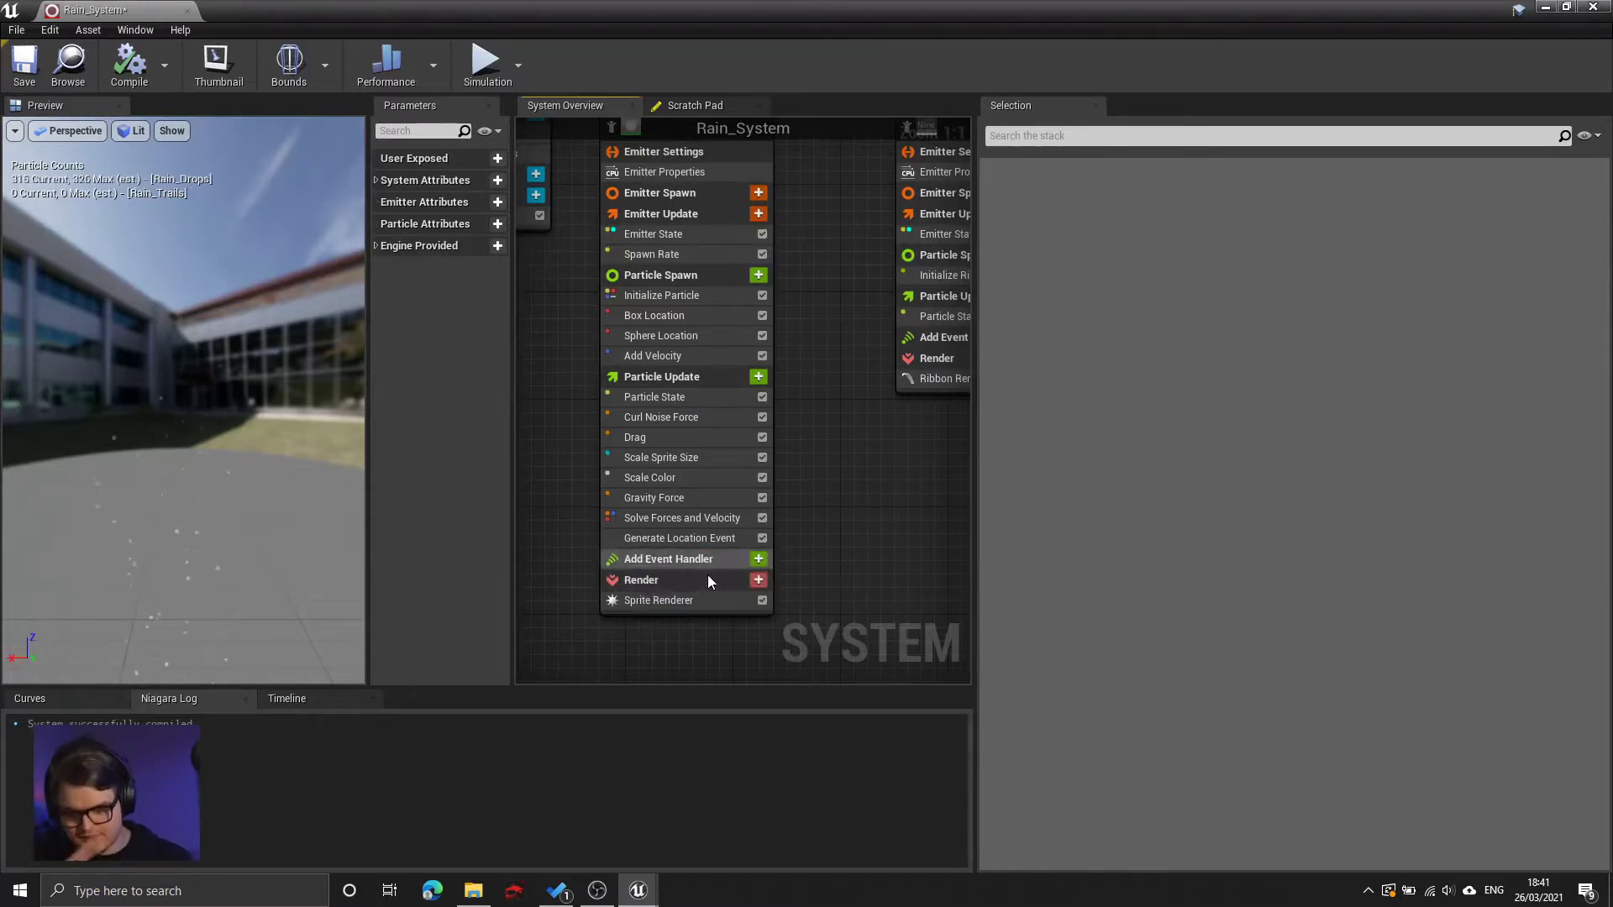
left_click(759, 560)
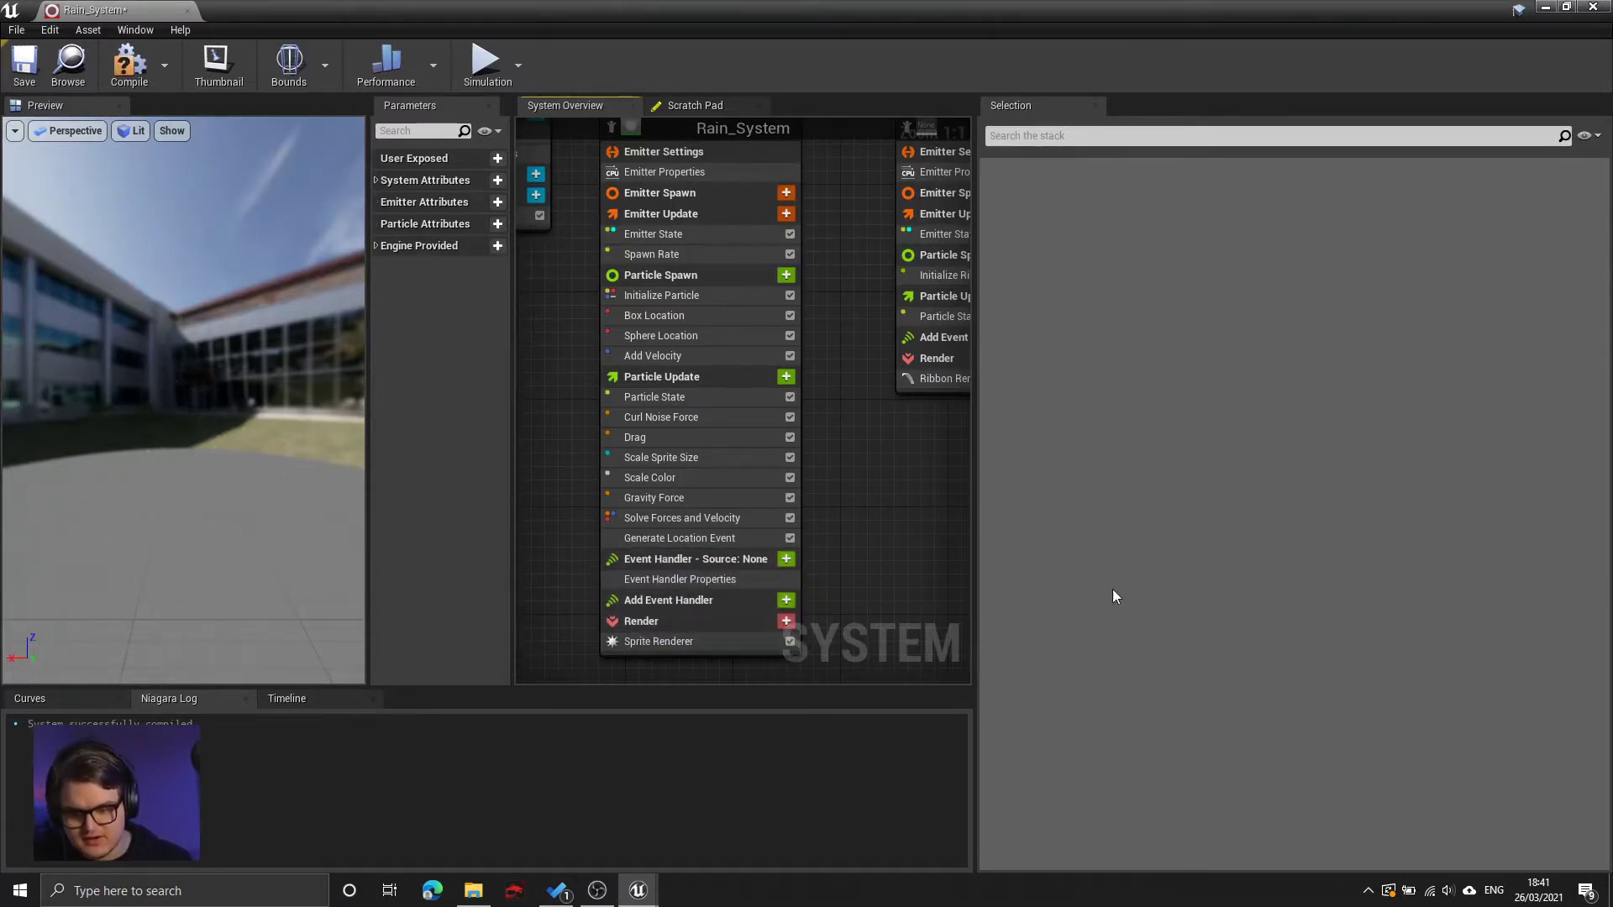
- Set the Rain_Drops event handler's source to the Rain Drops Location Event and its execution mode to Spawned Particles
left_click(646, 562)
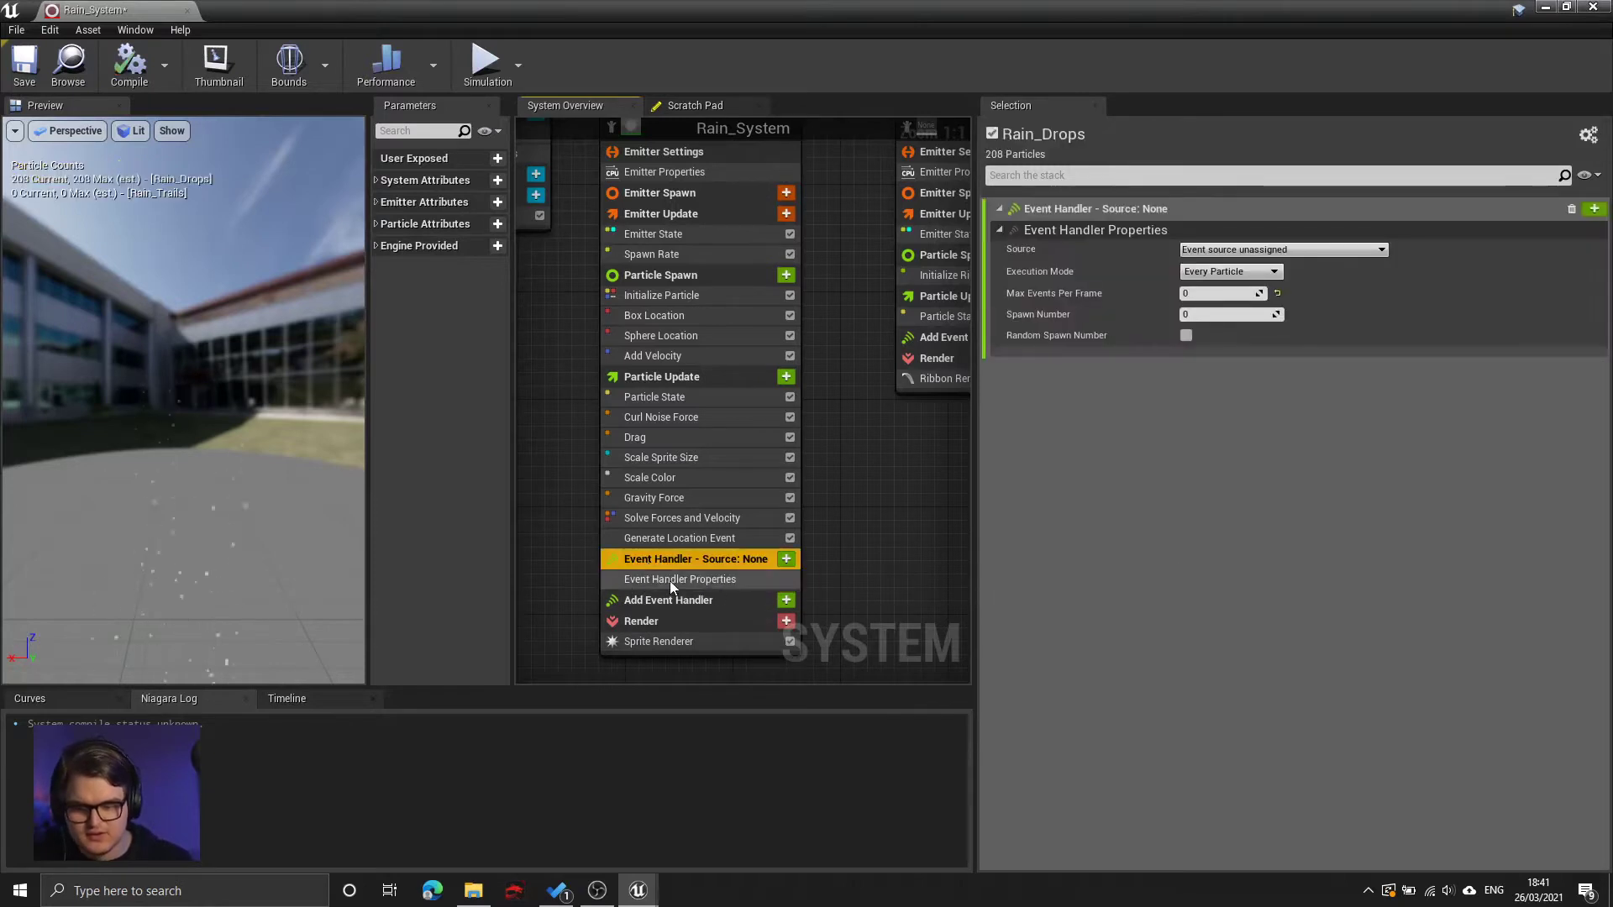
left_click(660, 578)
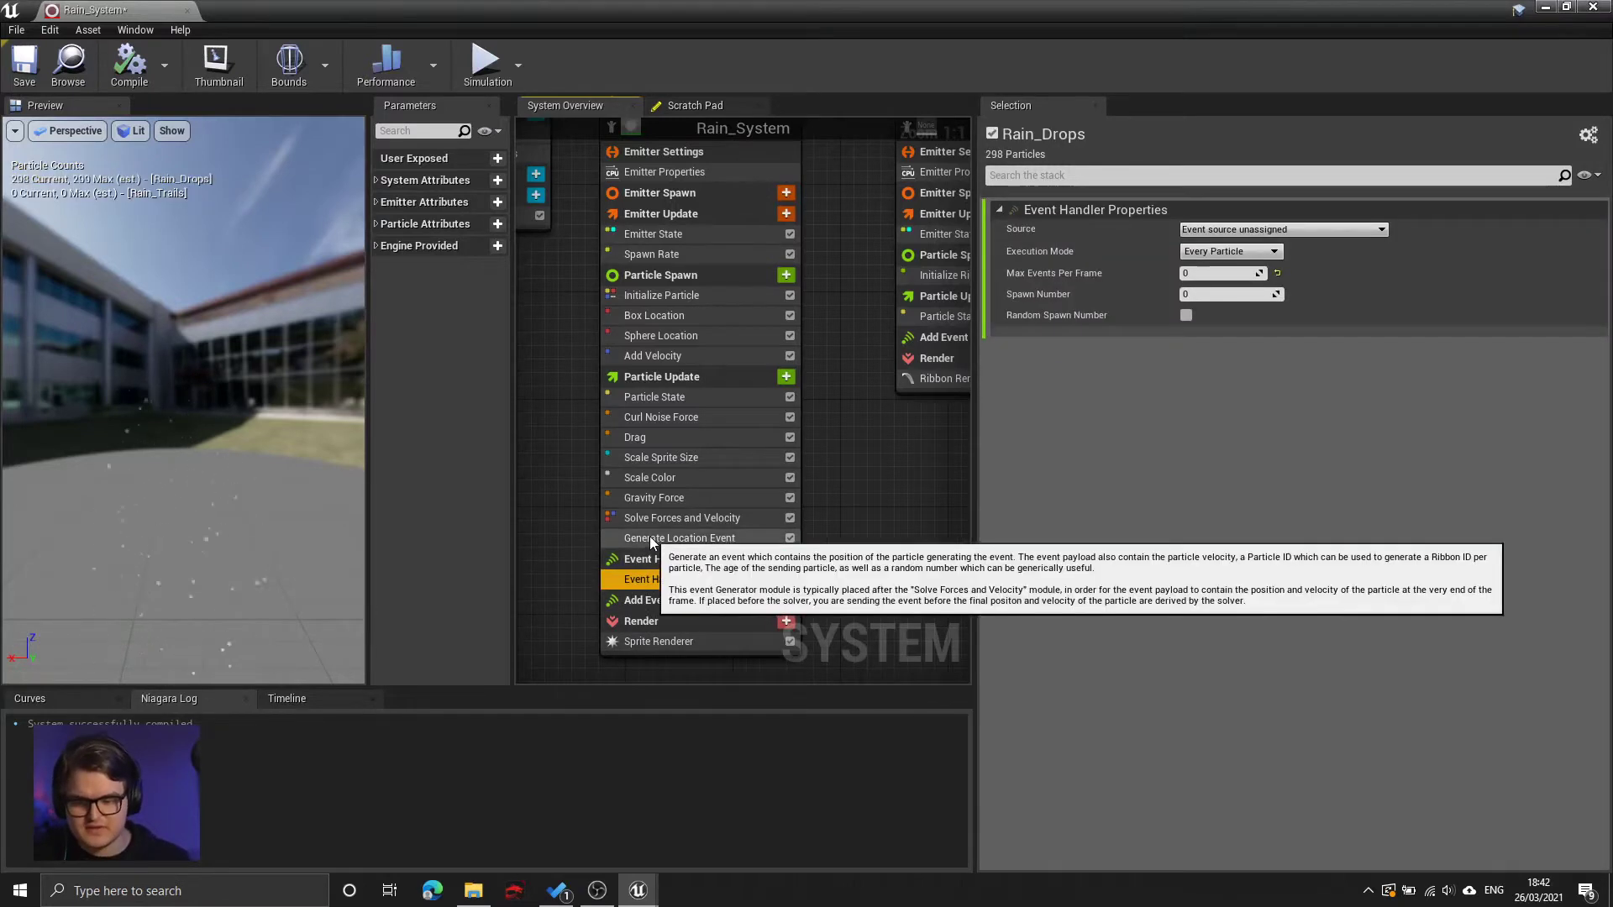
left_click(659, 538)
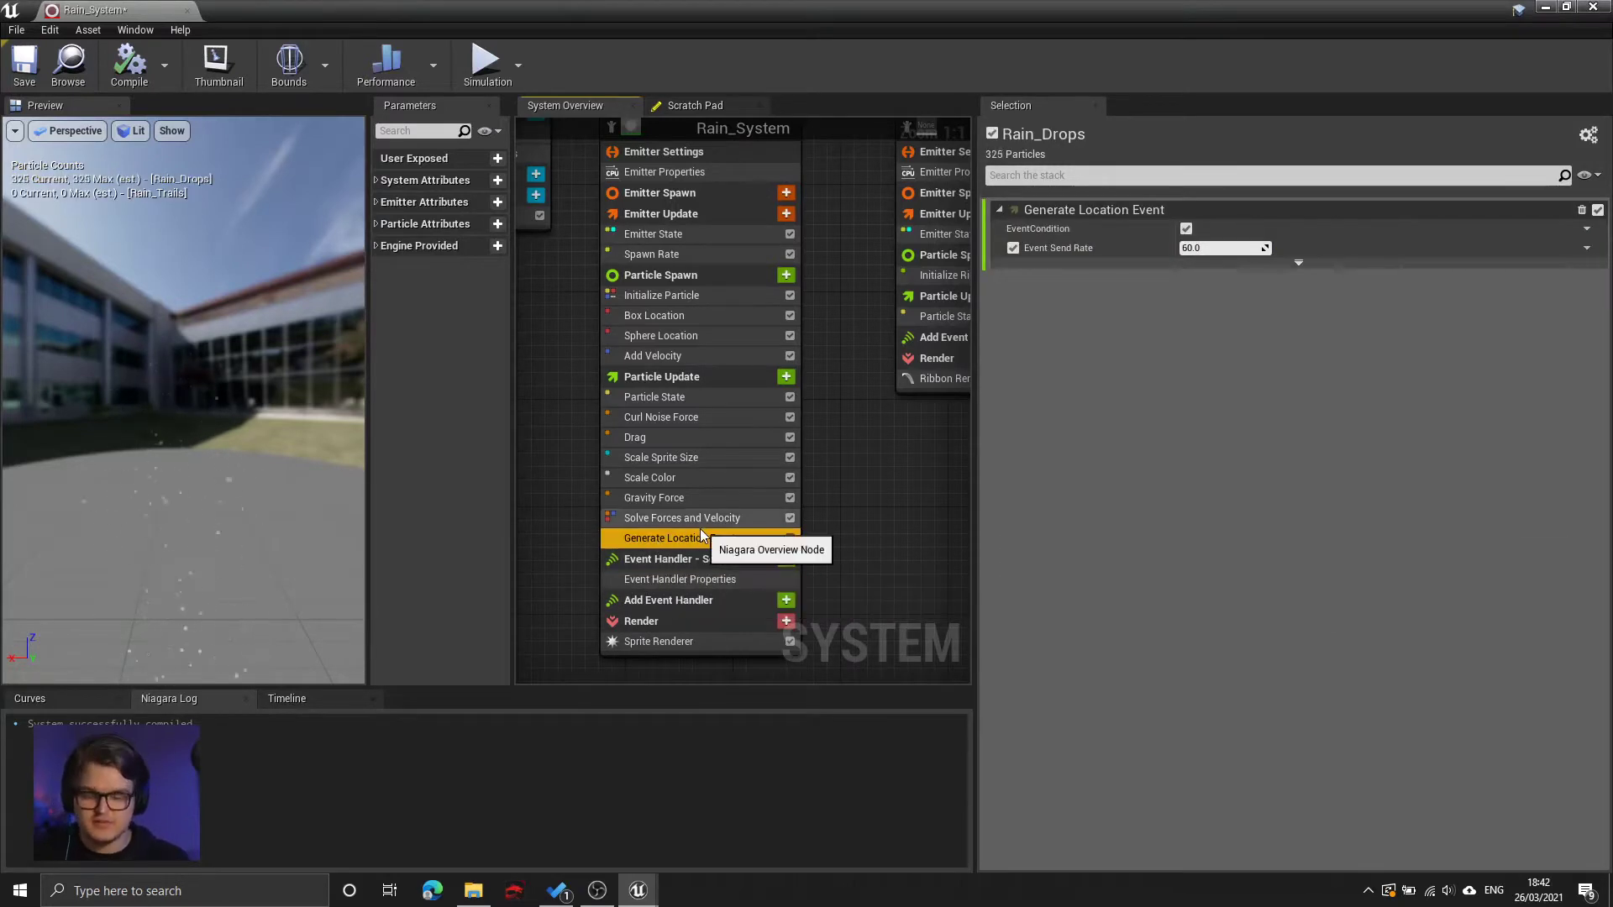
left_click(692, 580)
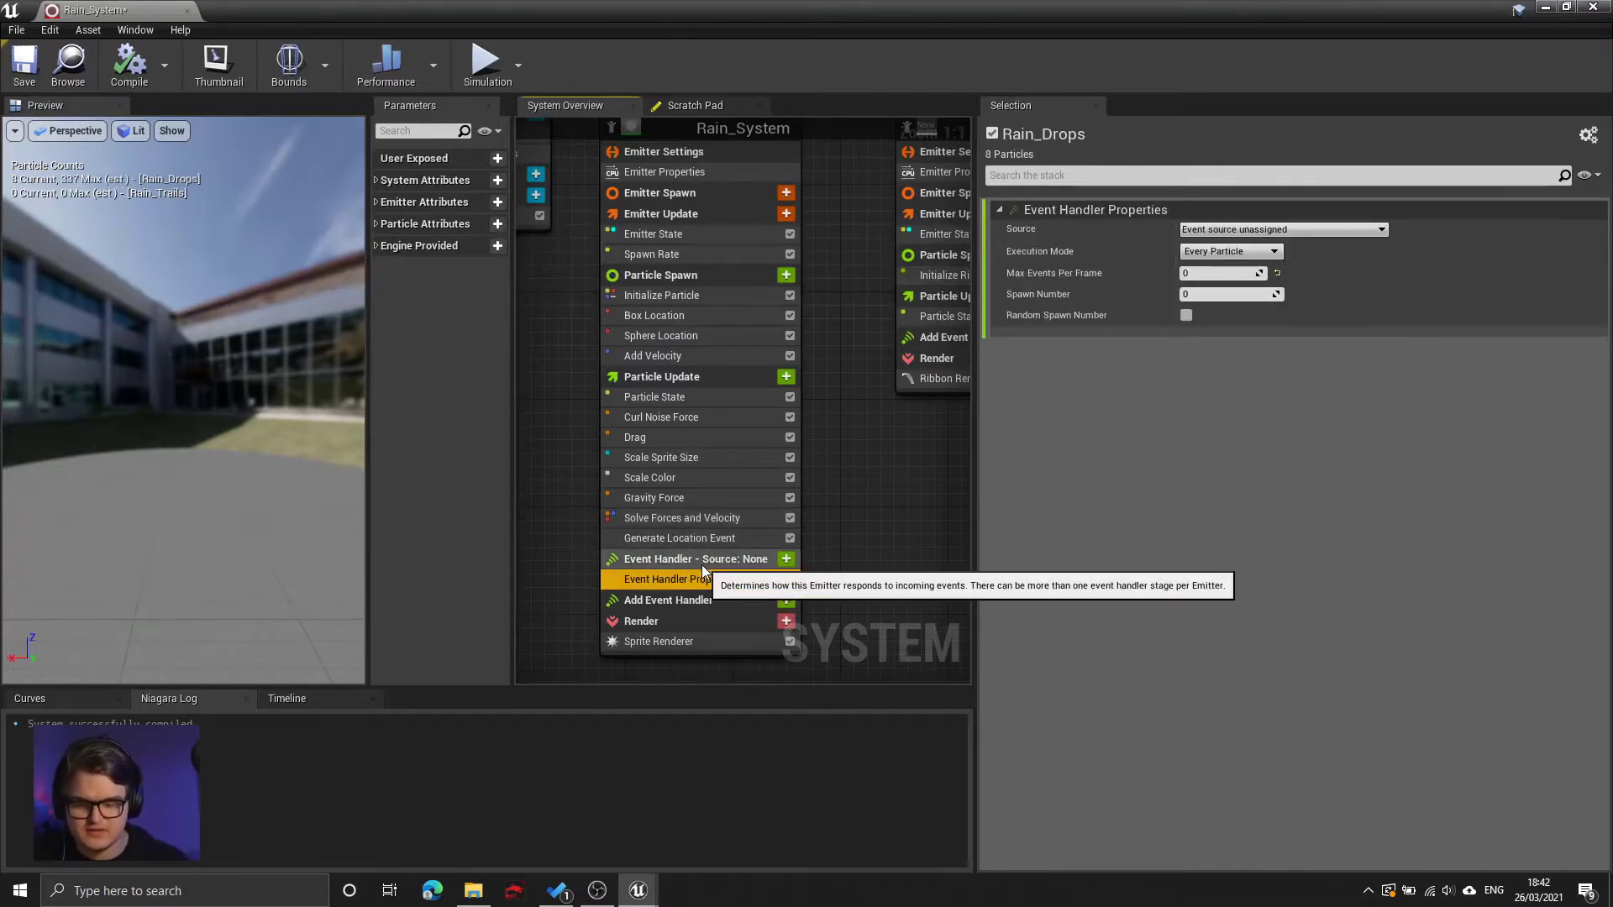
left_click(682, 560)
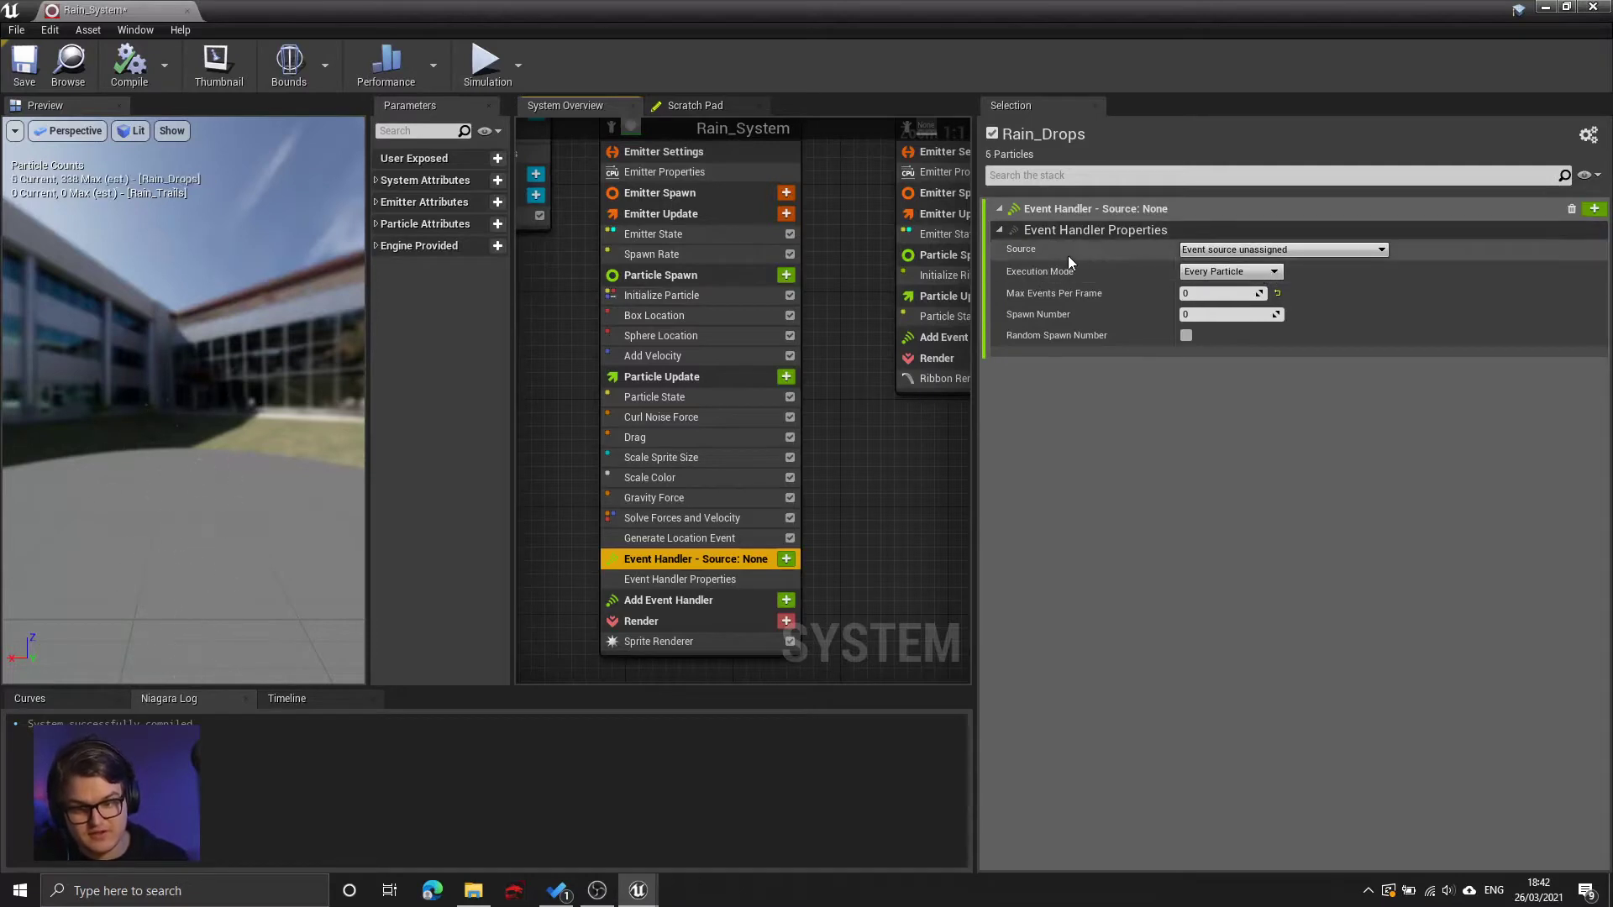
left_click(1253, 250)
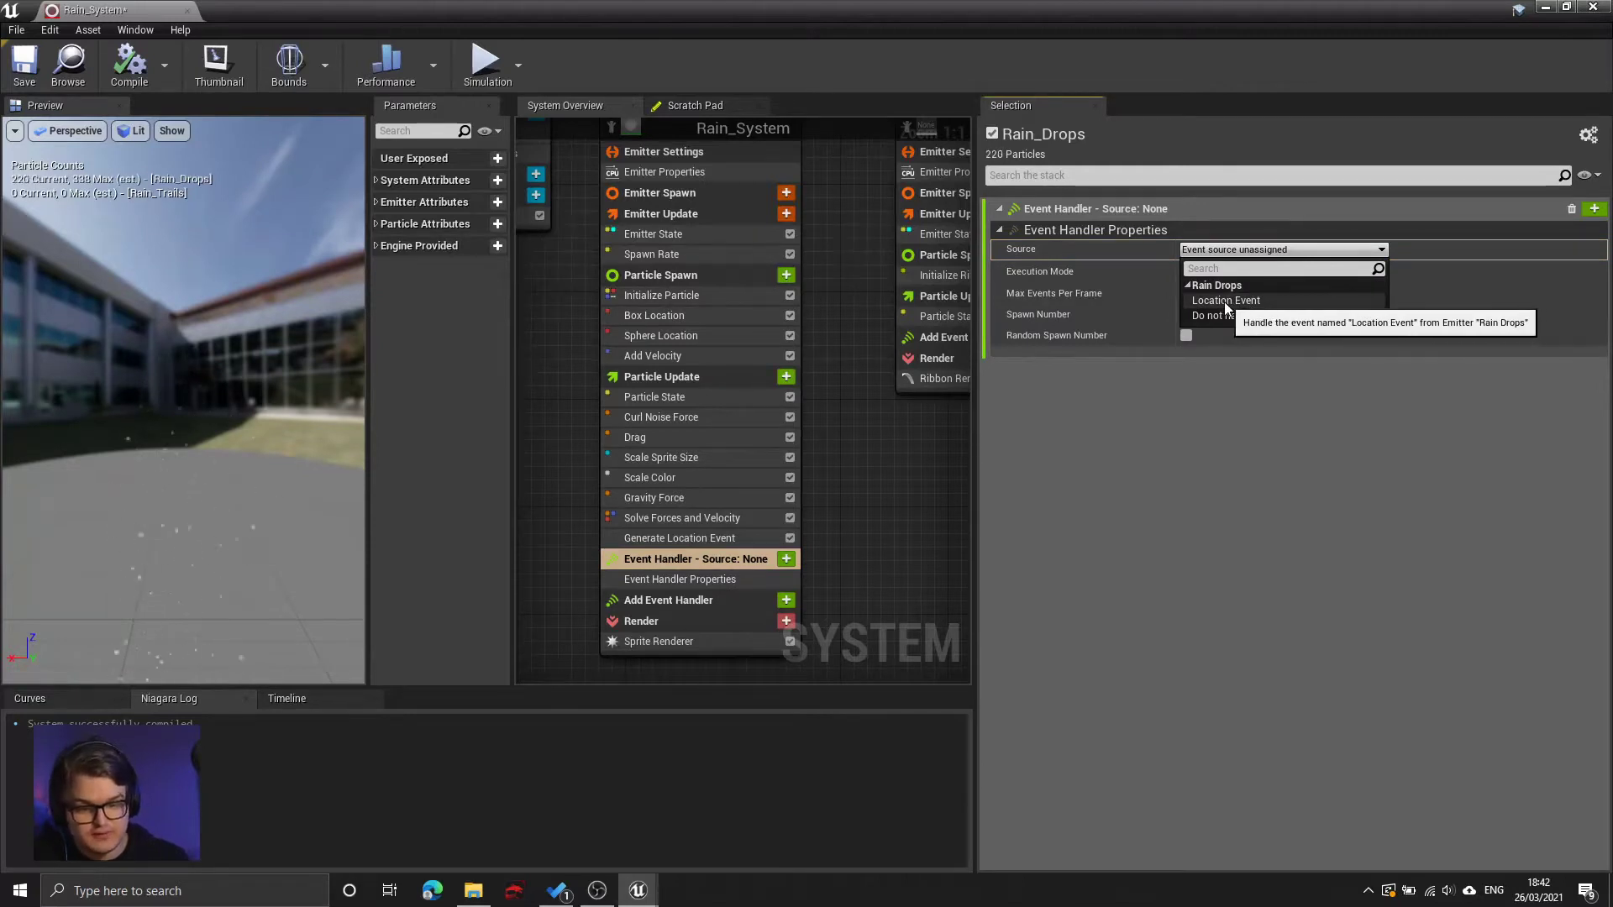
left_click(645, 538)
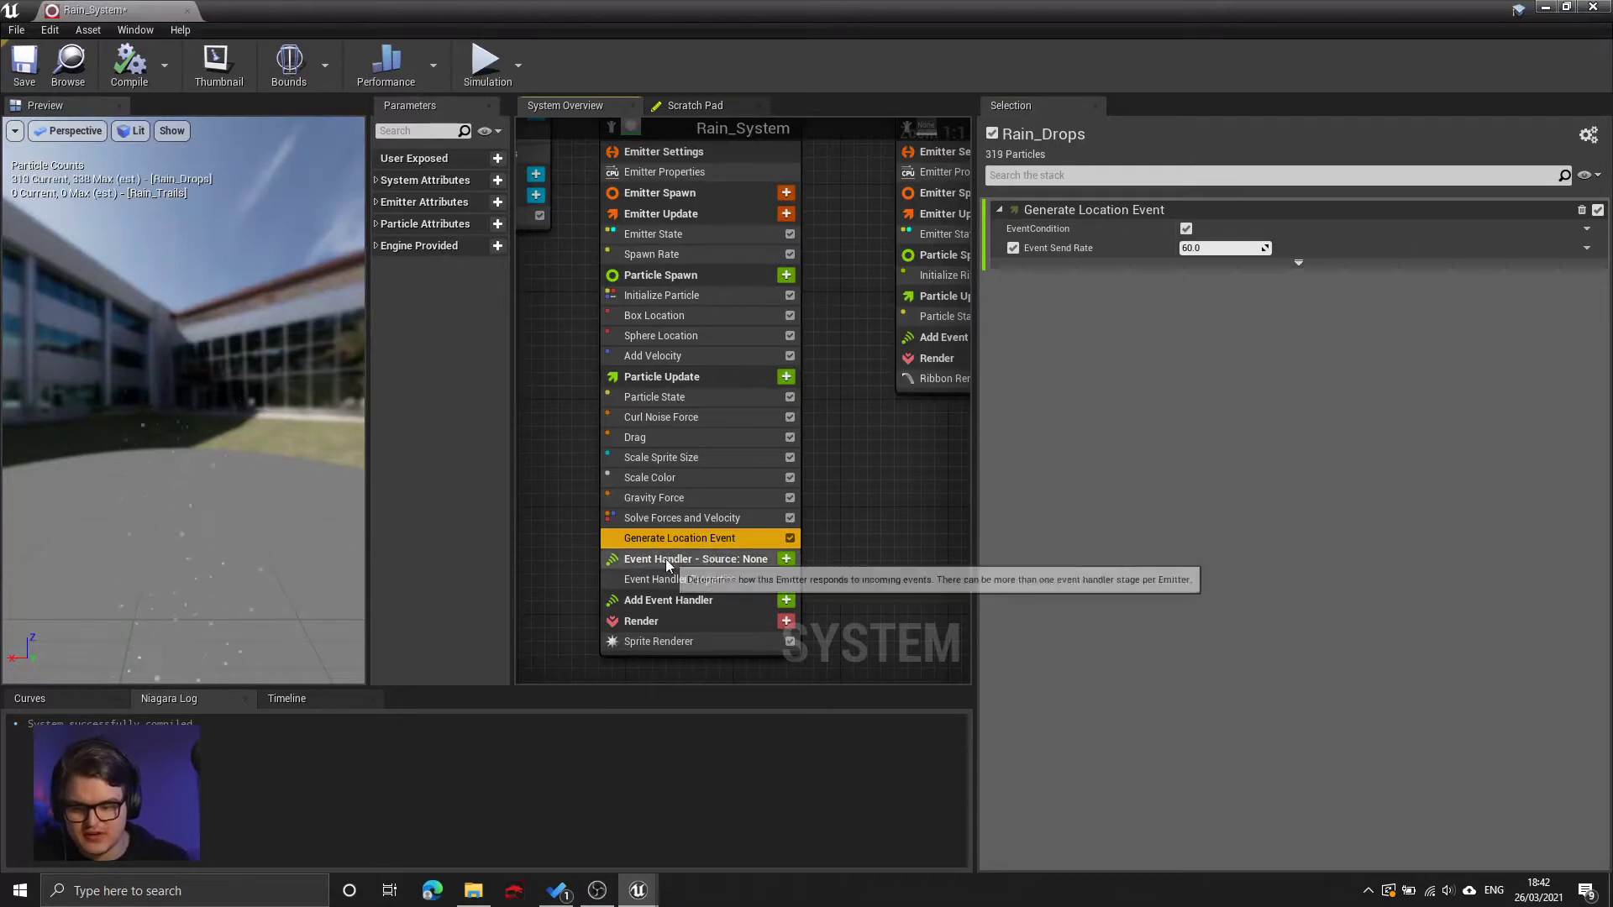
left_click(668, 559)
left_click(1283, 250)
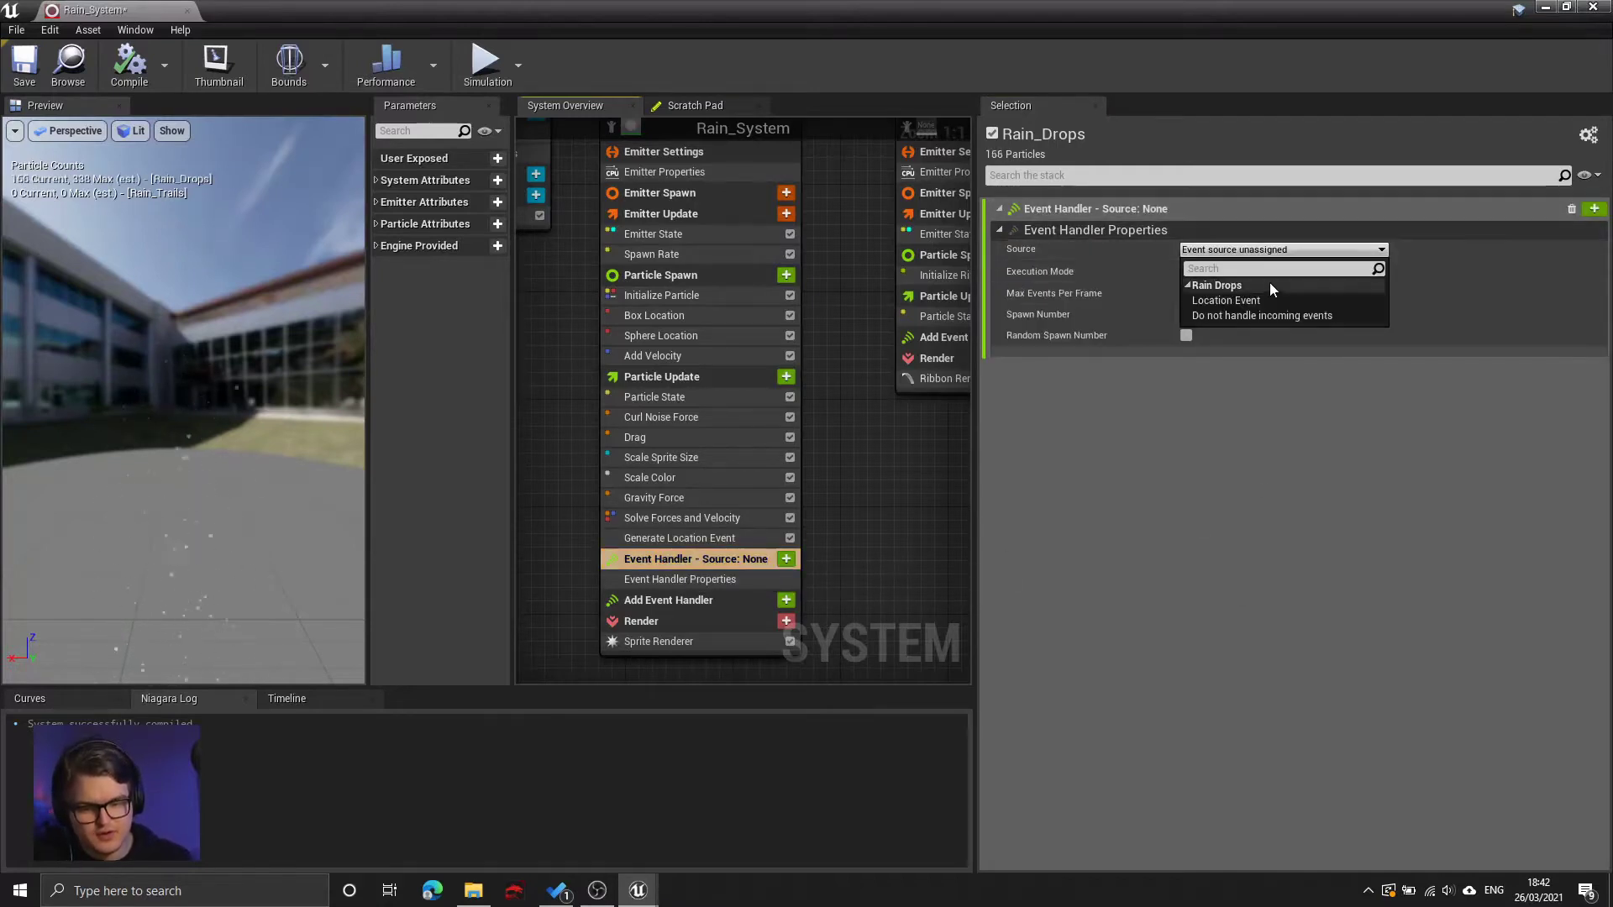
left_click(1241, 295)
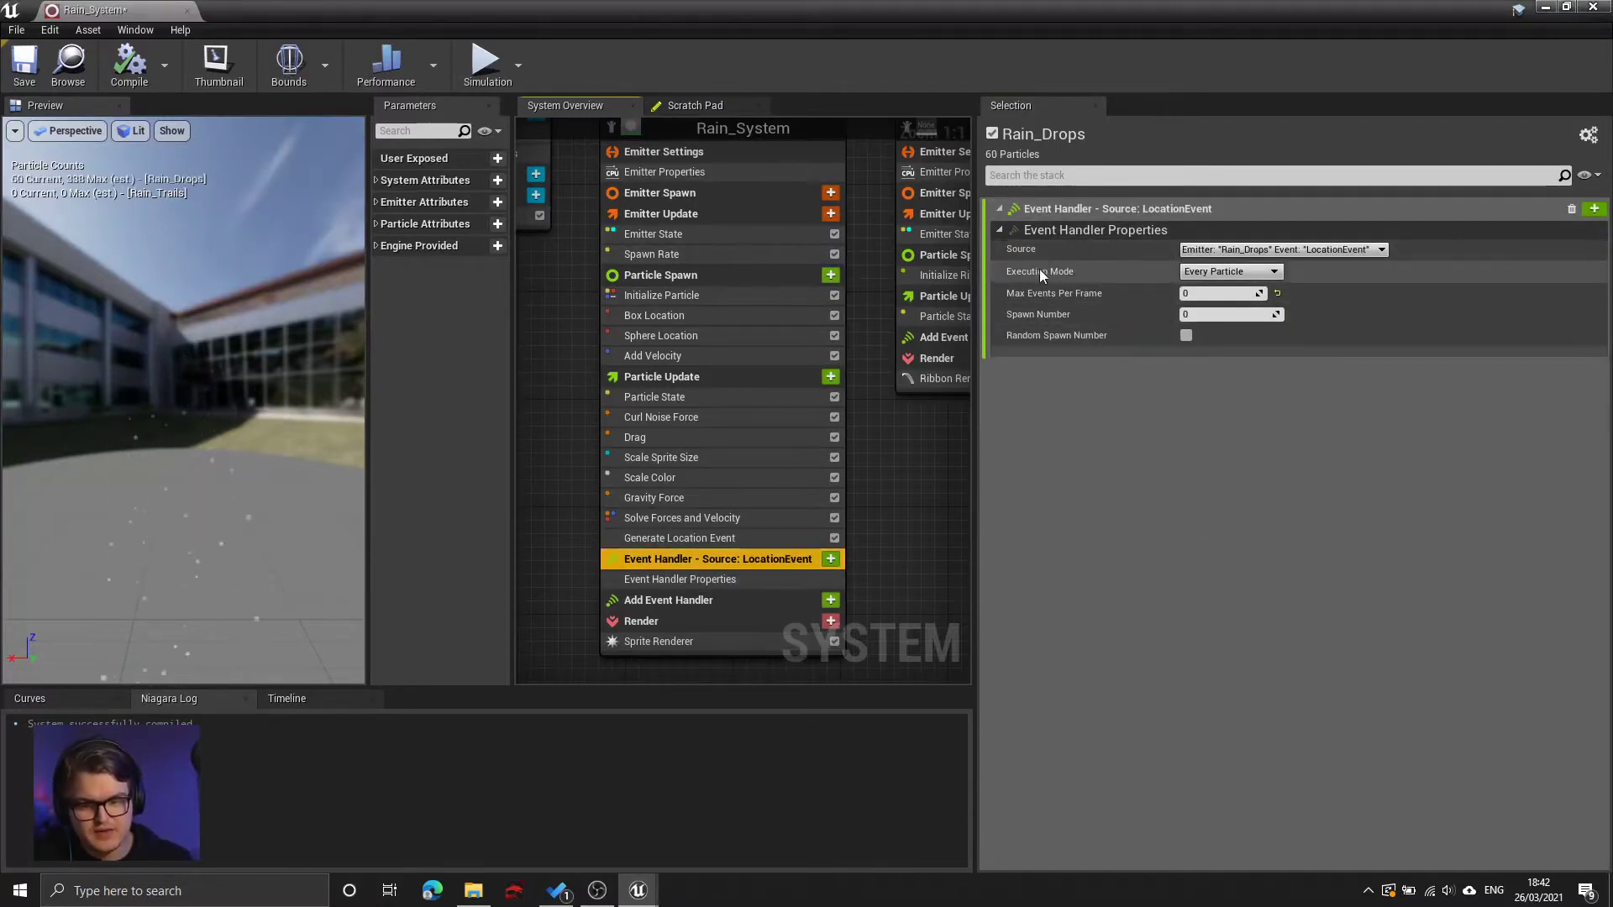
left_click(1226, 273)
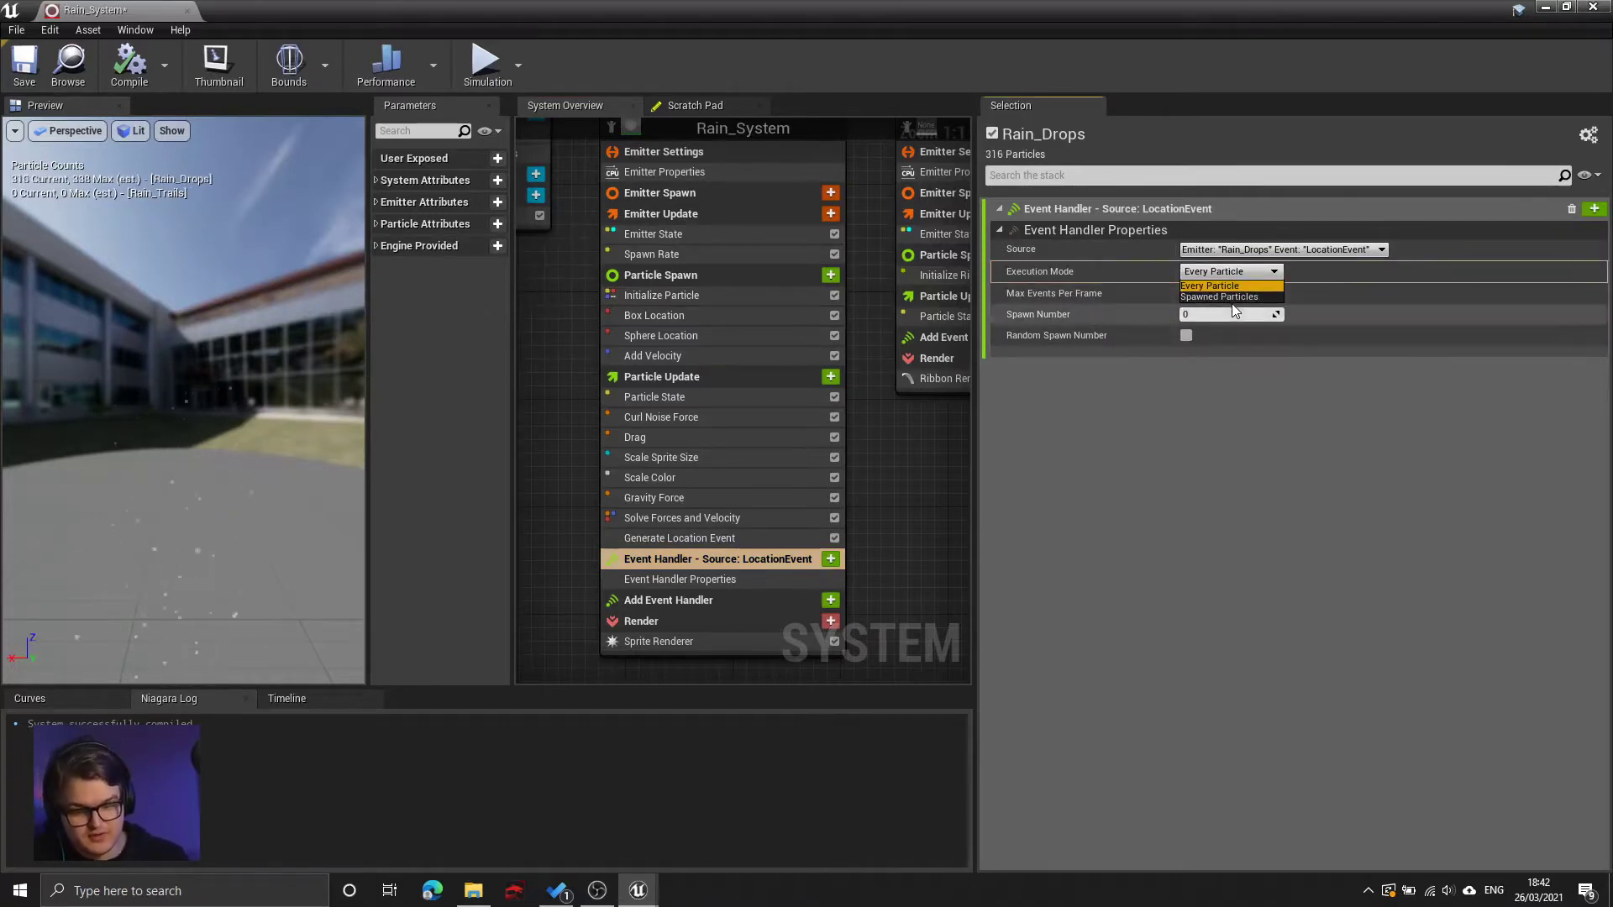
left_click(1220, 296)
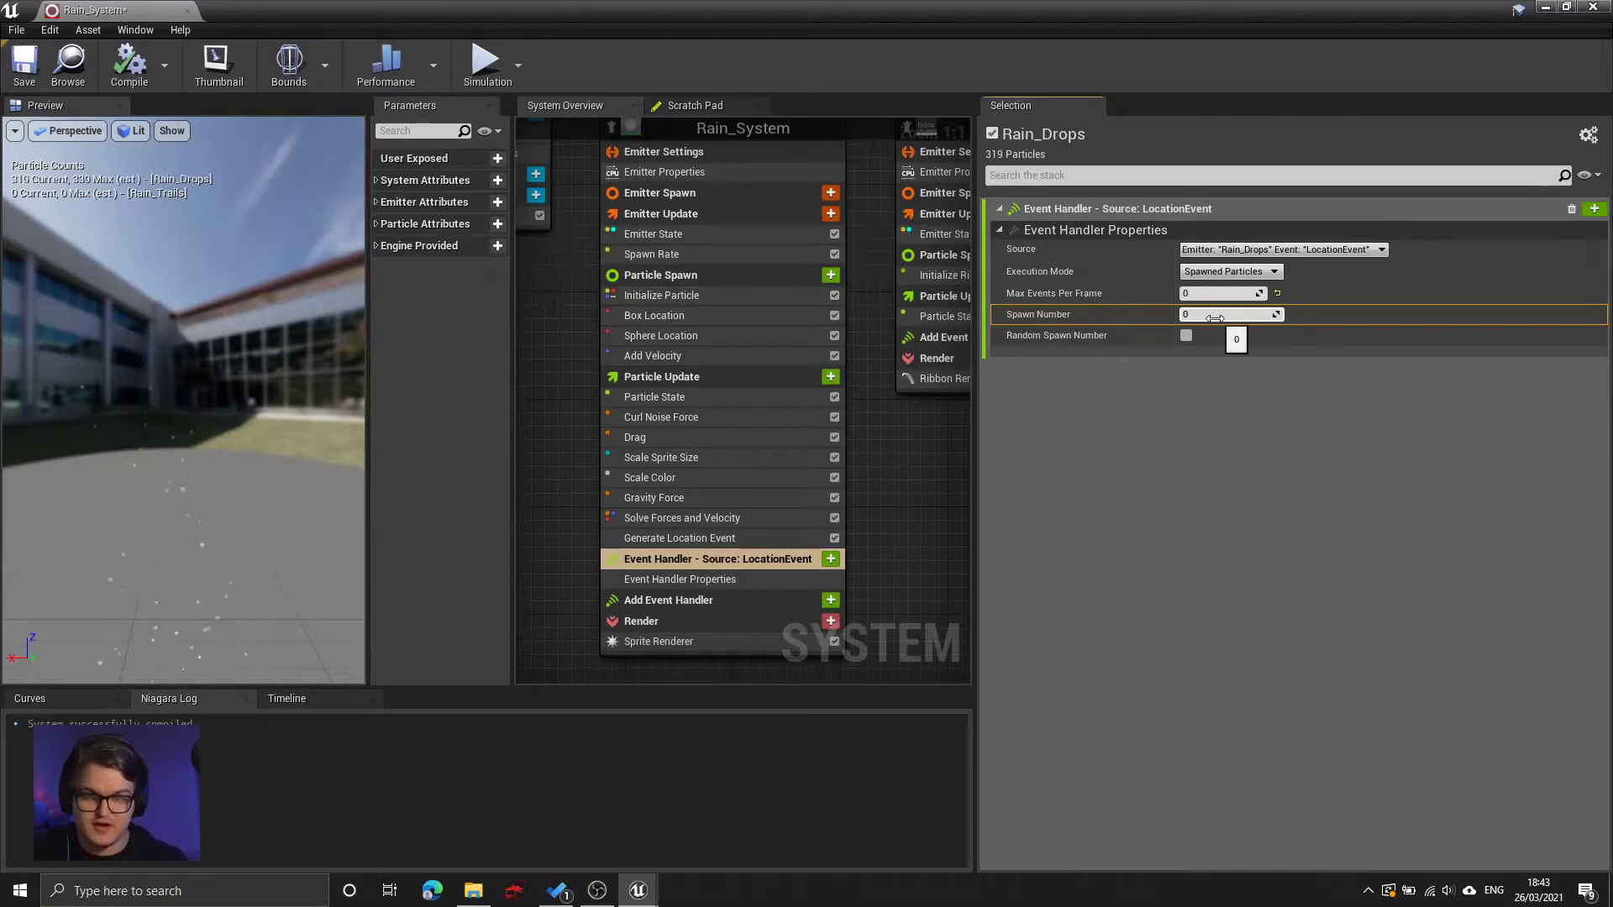
- Add an event handler to the Rain_Trails emitter
left_click(744, 539)
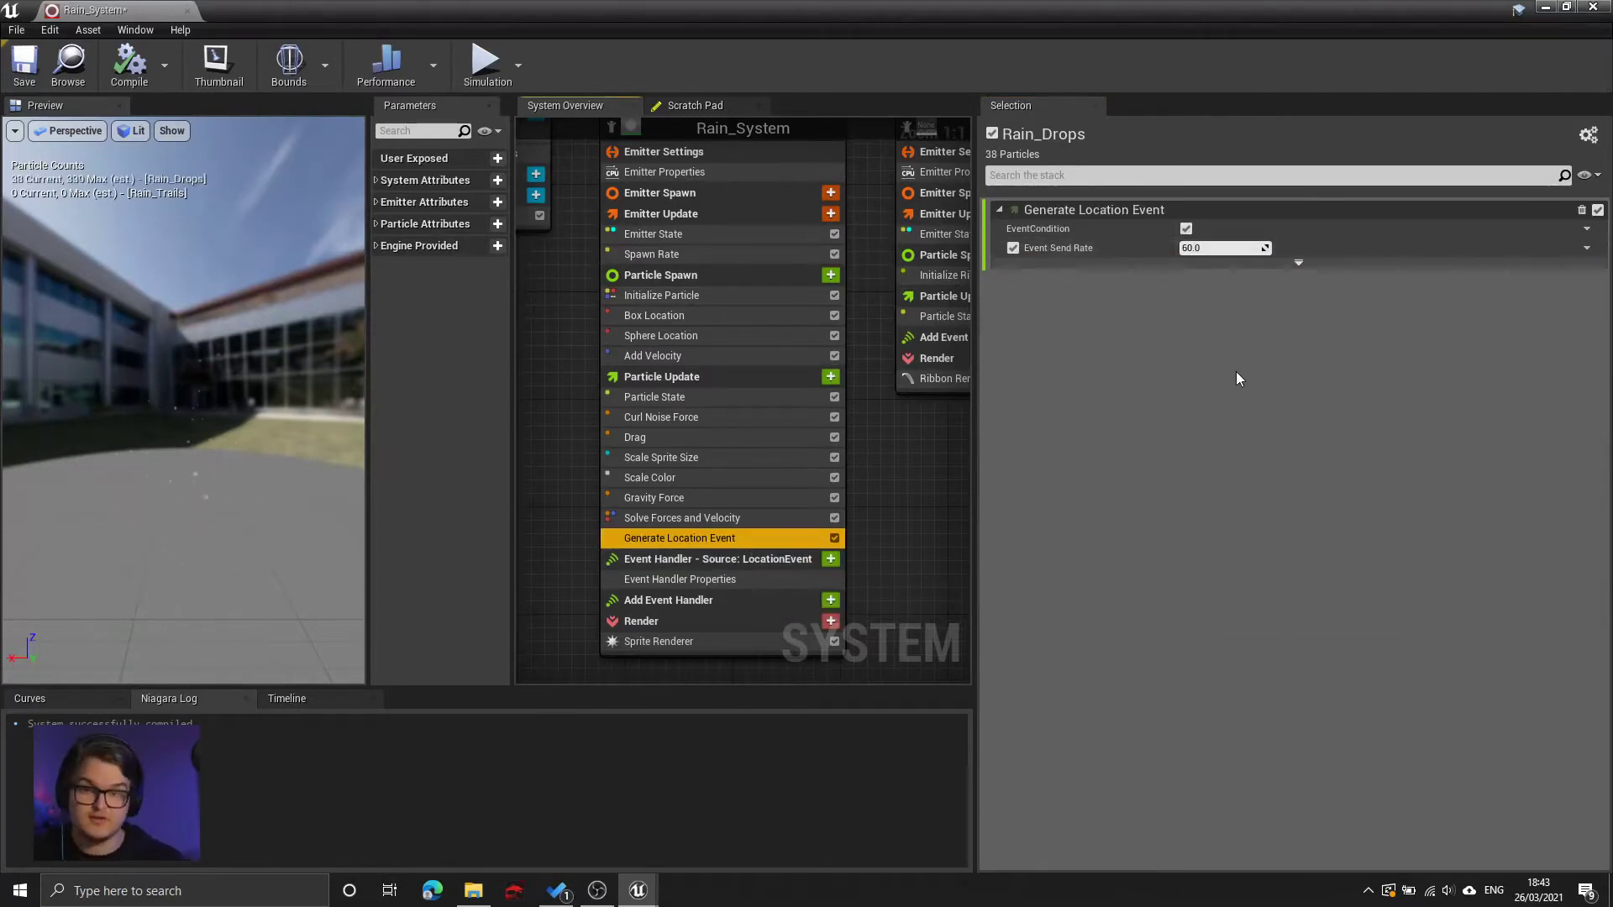
left_click(728, 557)
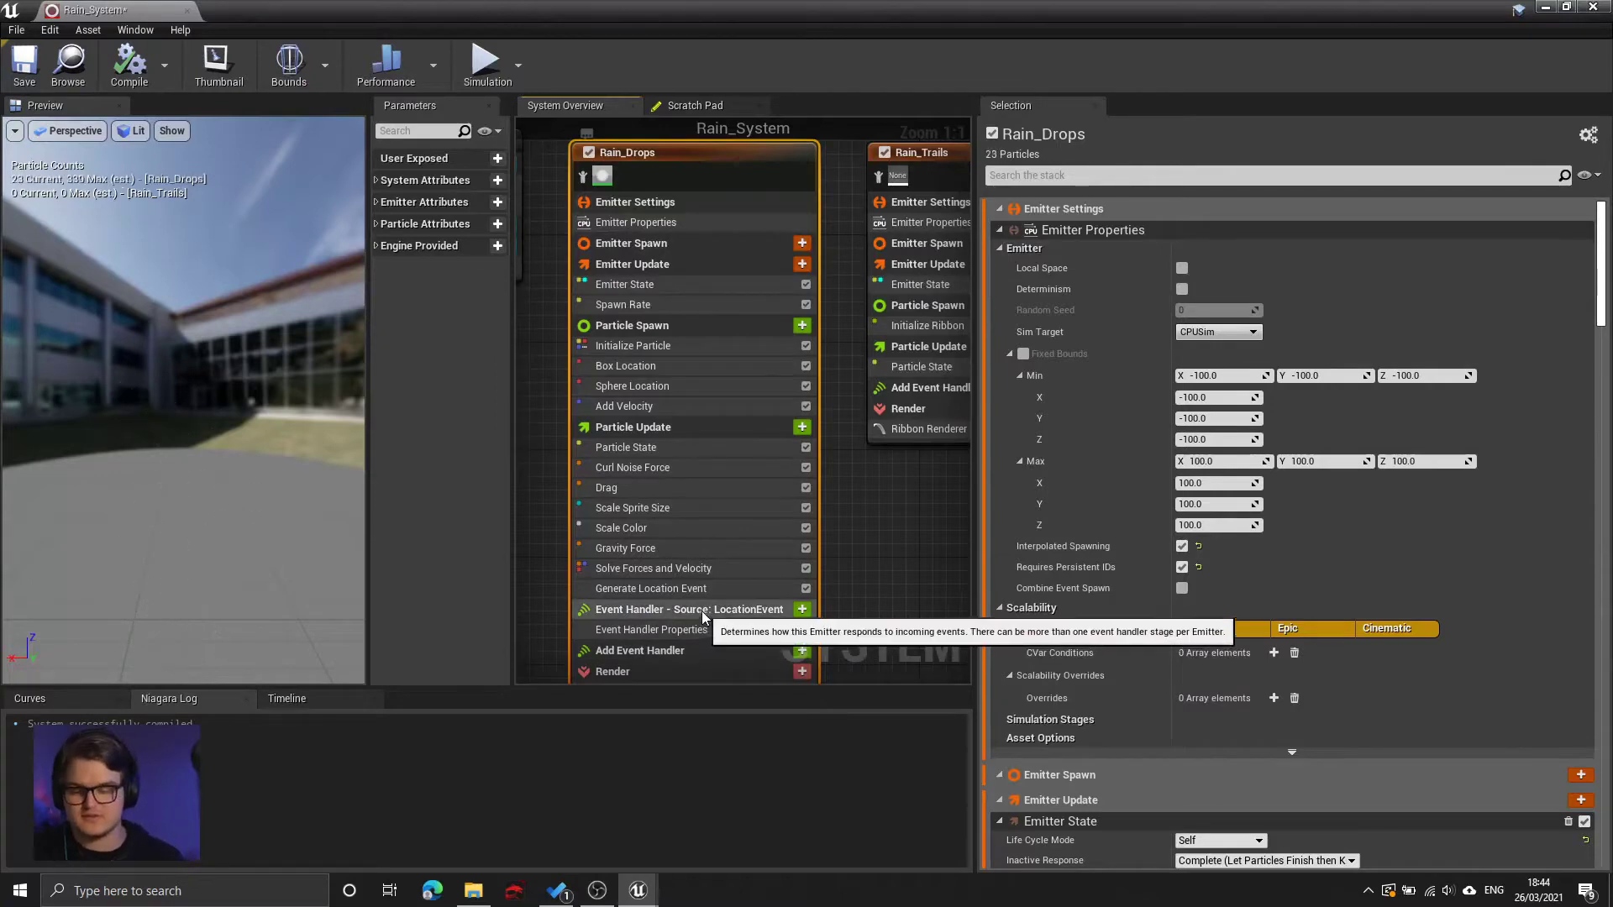
left_click(652, 588)
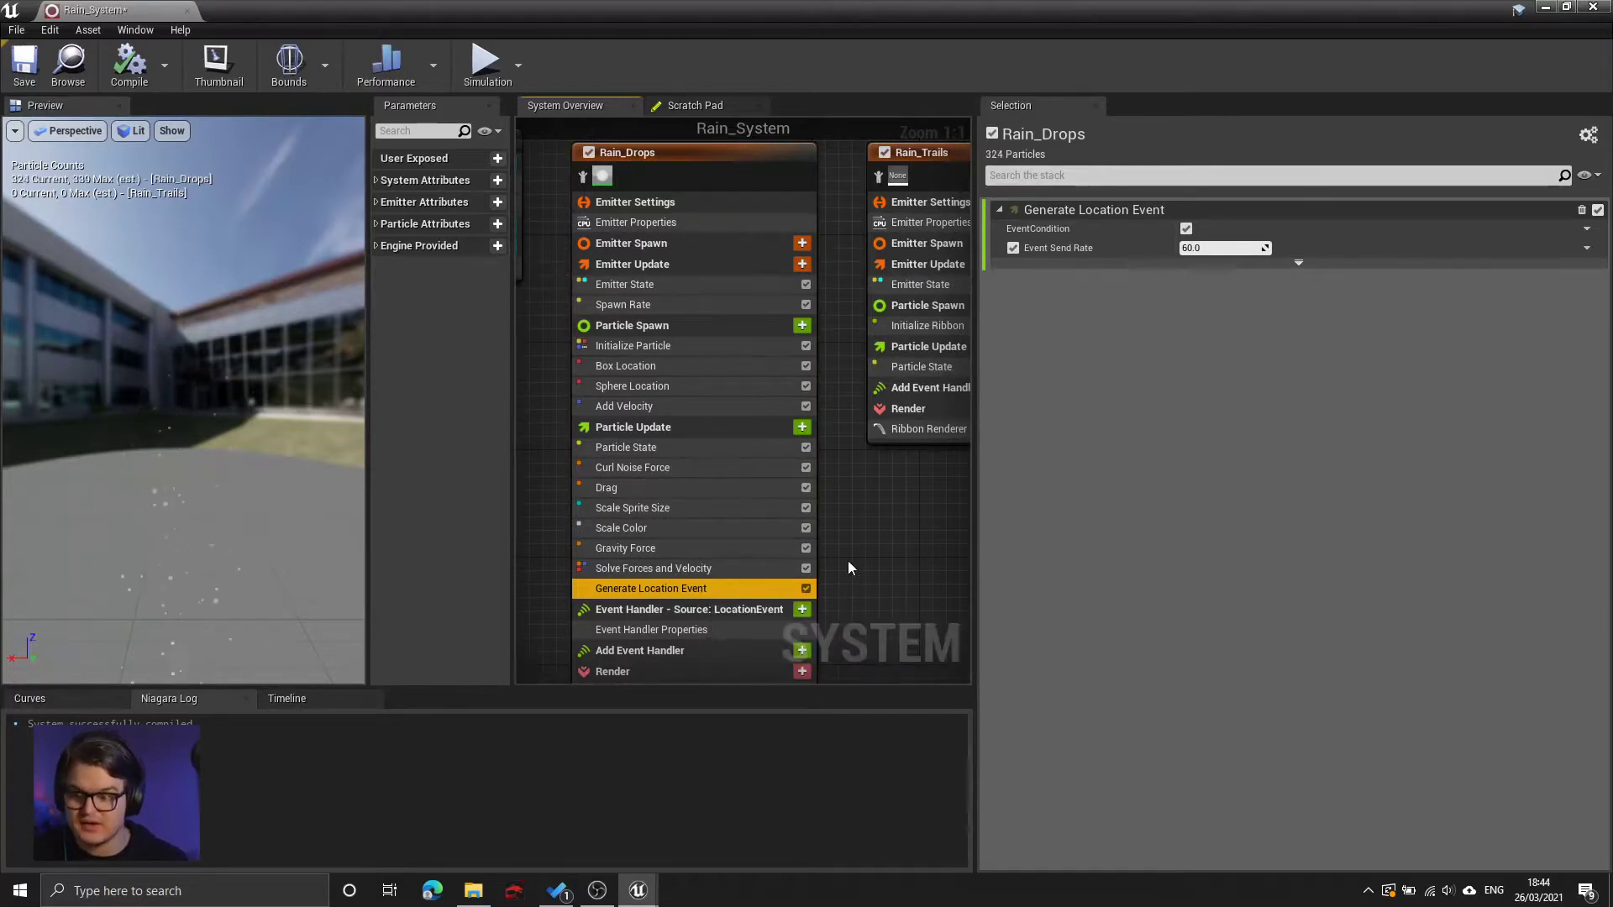
right_click_drag(870, 508, 745, 536)
left_click(803, 206)
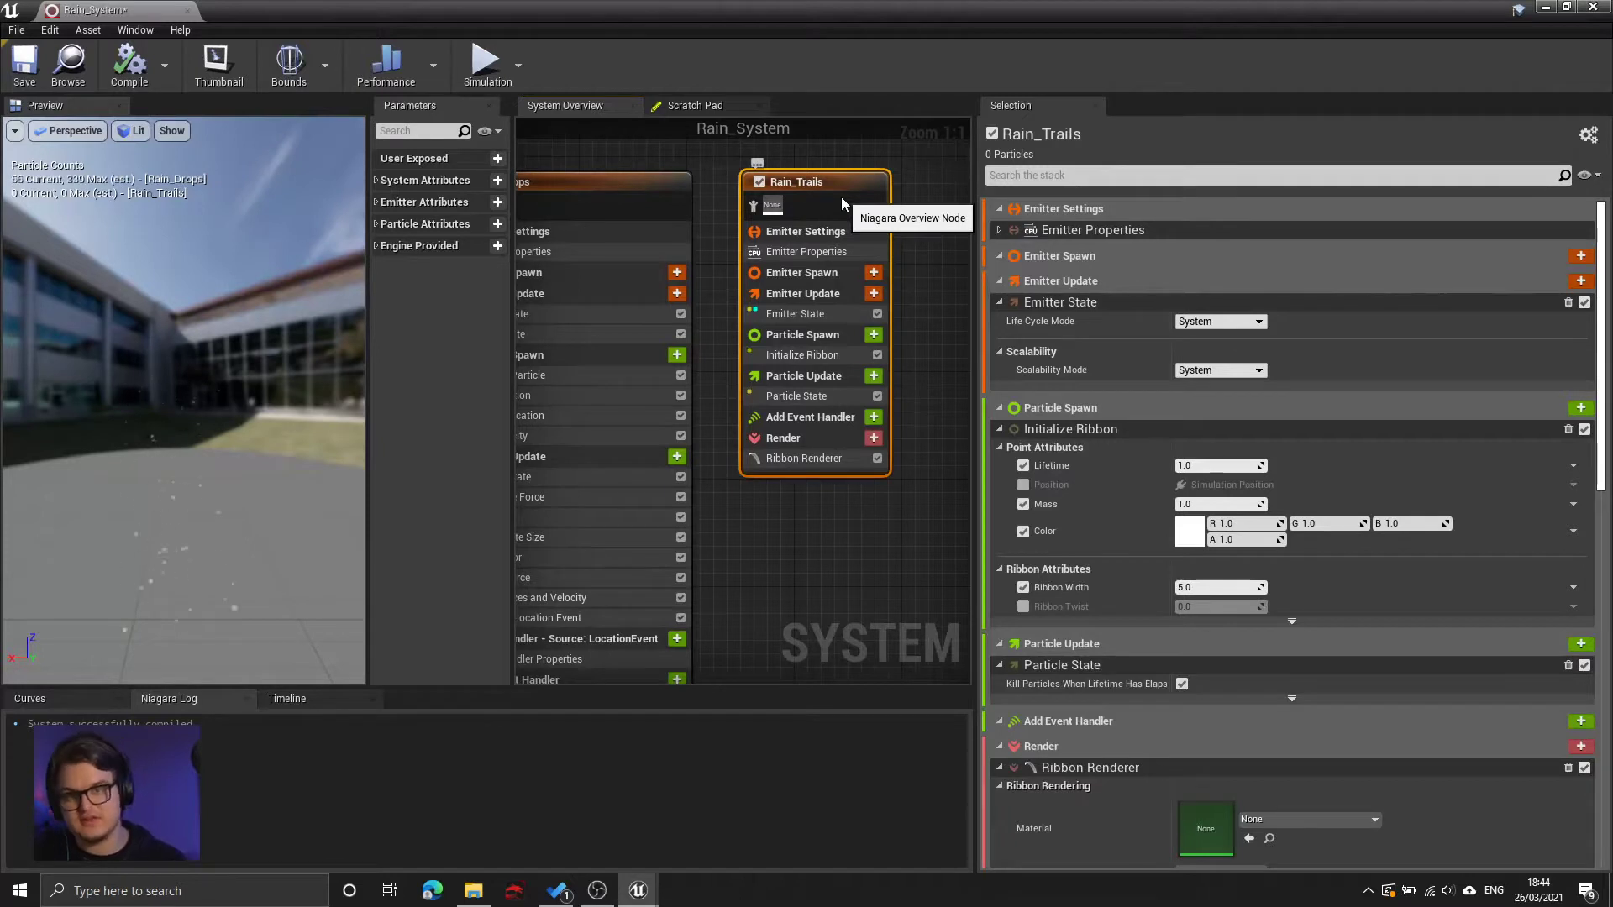
left_click(843, 498)
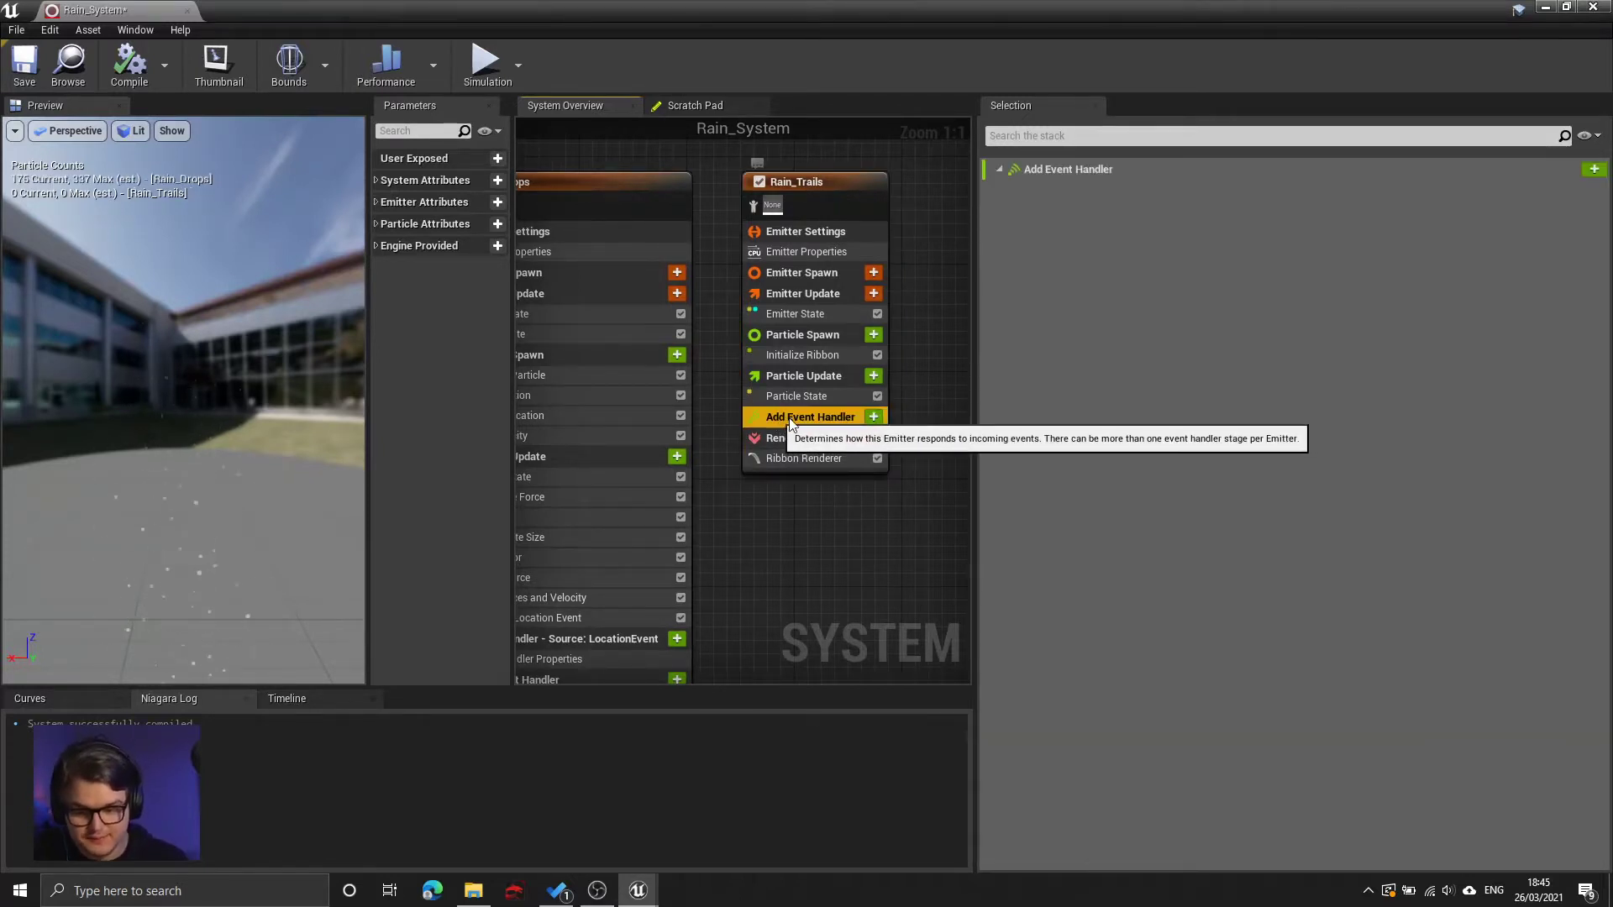
left_click(863, 418)
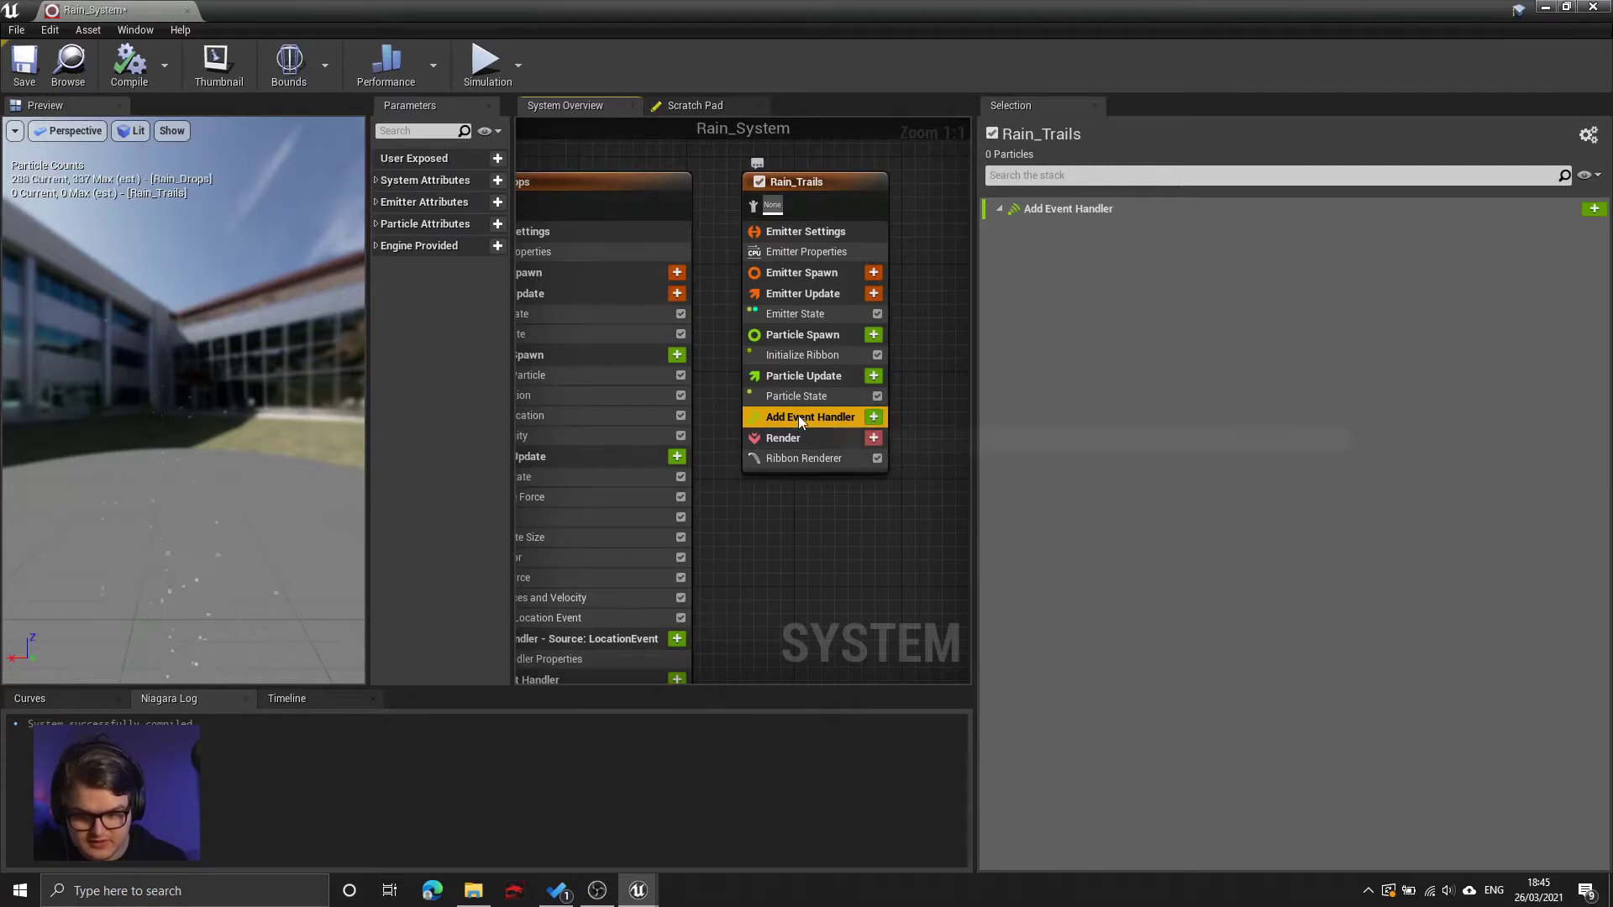
left_click(873, 417)
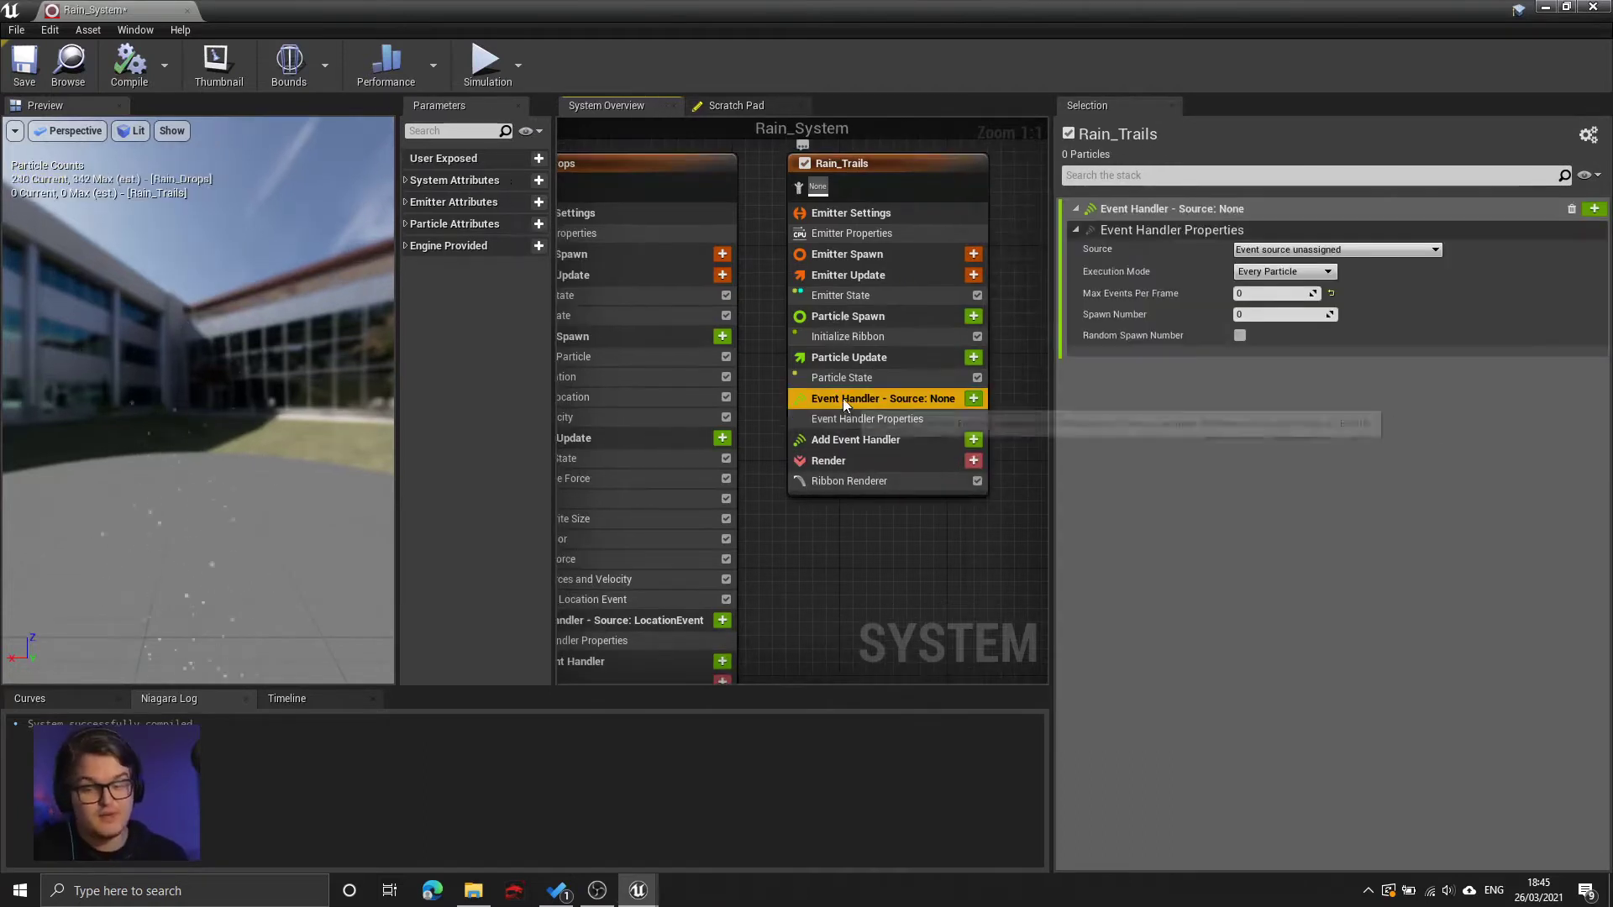
- Add a Receive Location Event module to the event handler of the Rain_Trails emitter
right_click_drag(798, 554, 841, 565)
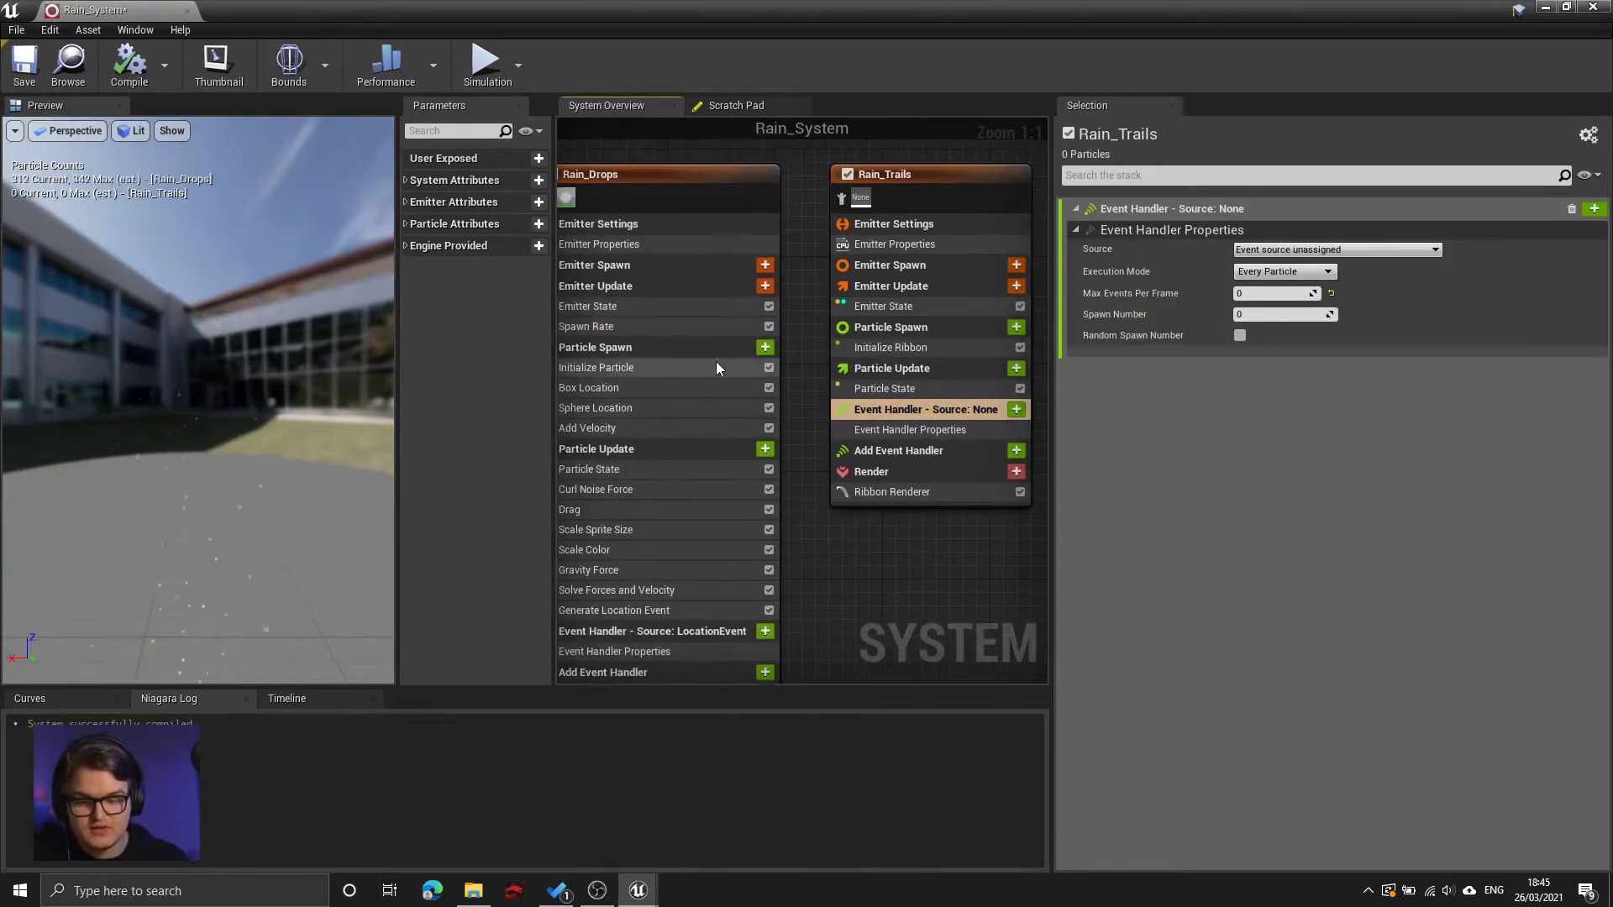
left_click(617, 611)
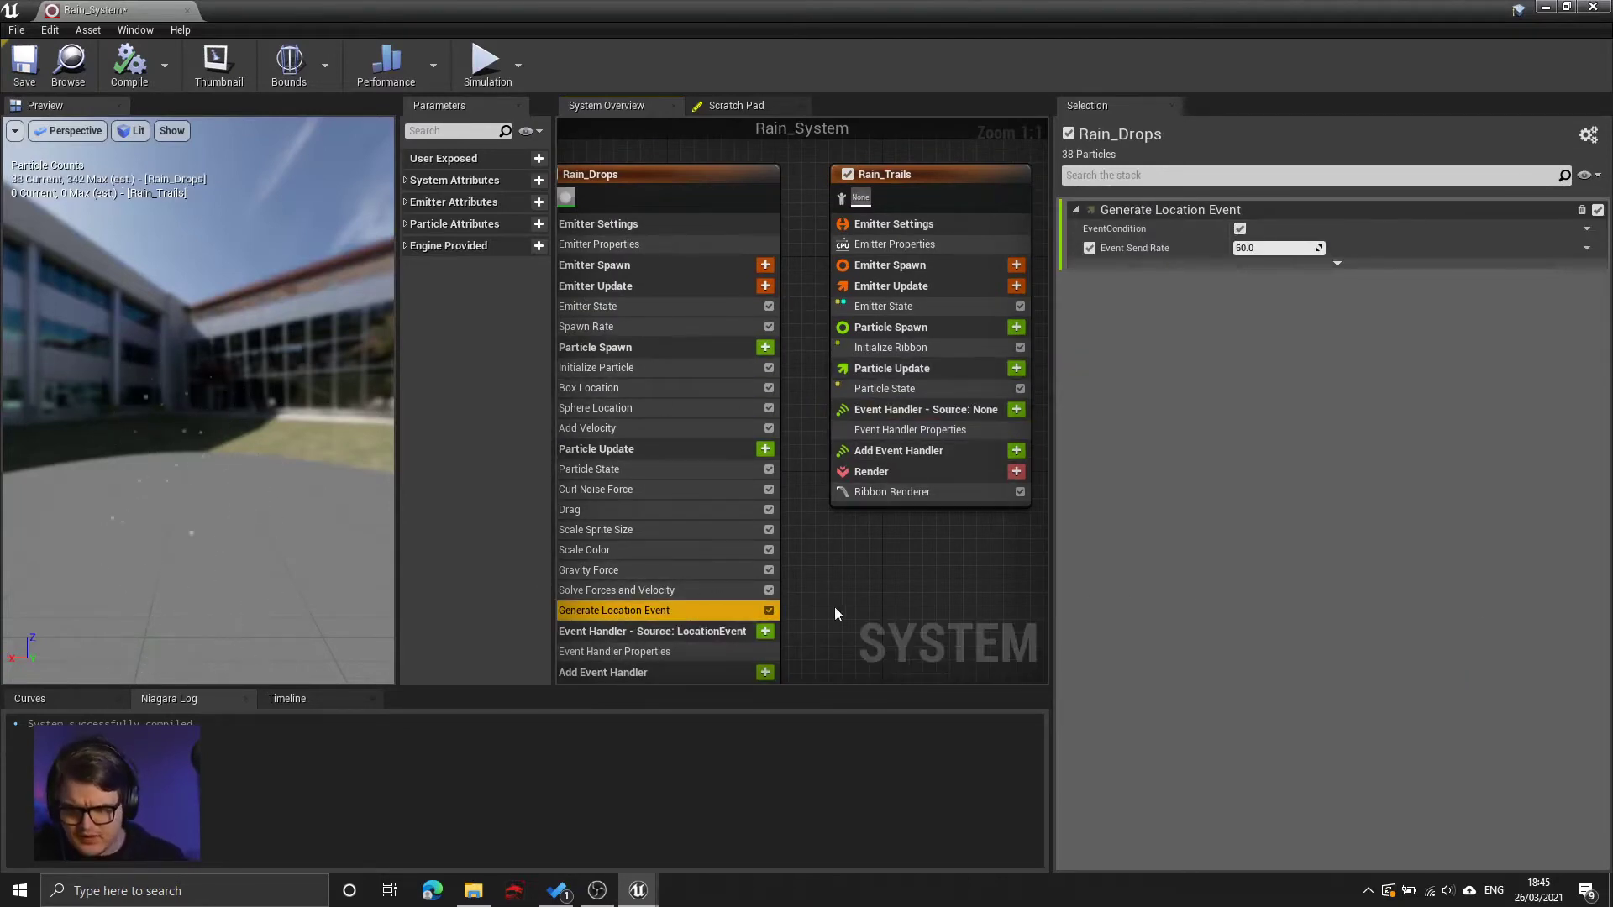
right_click_drag(792, 603, 851, 566)
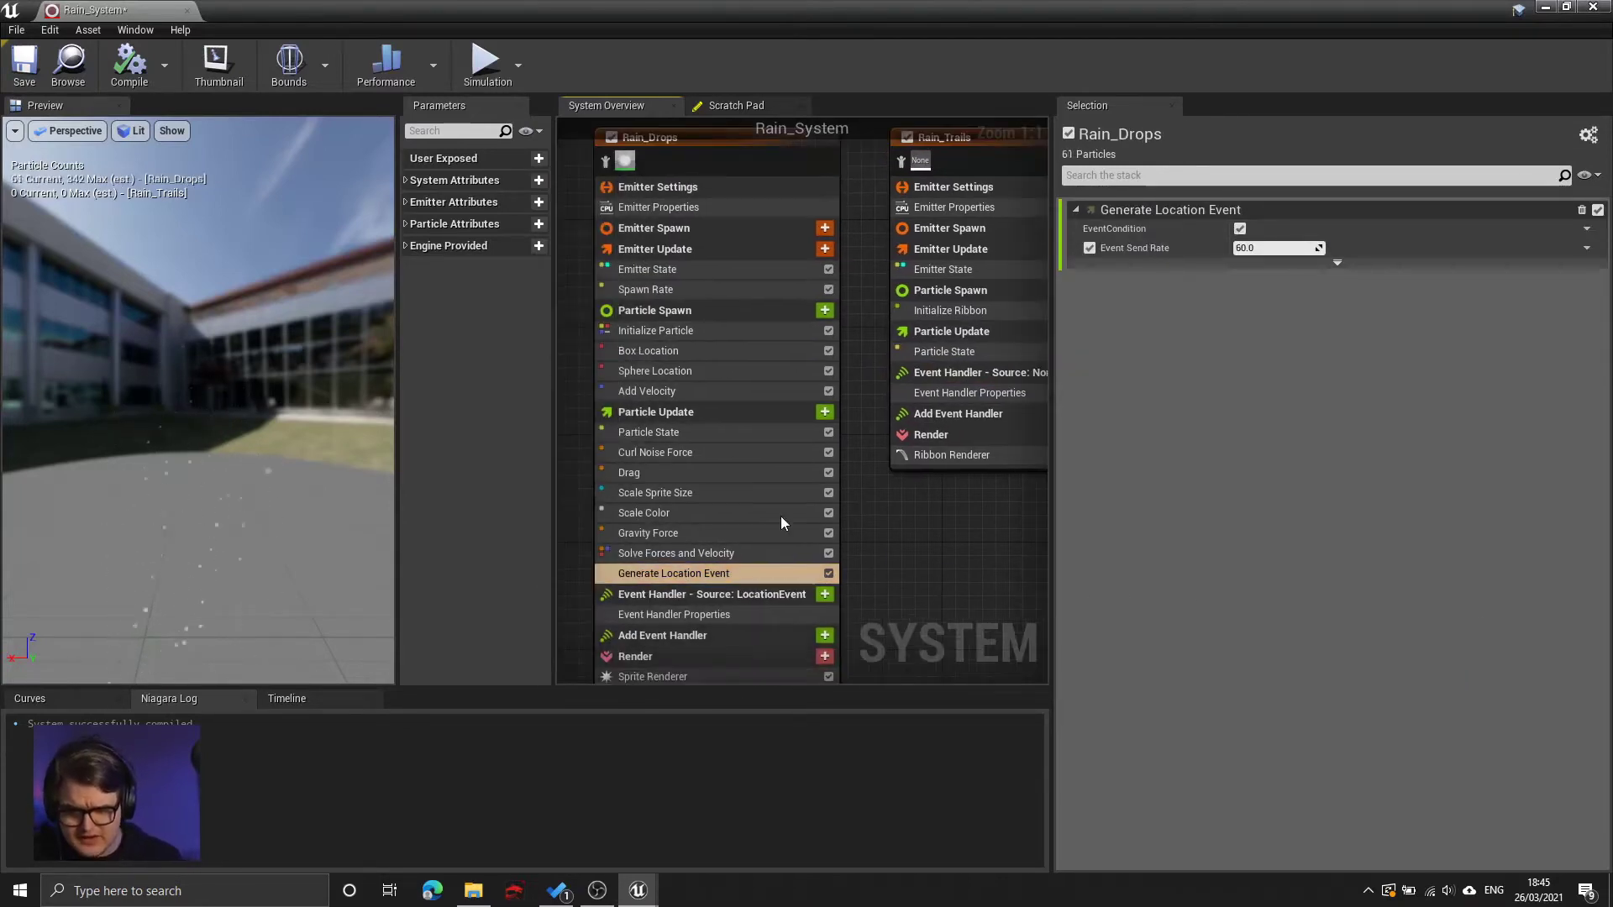
left_click(668, 578)
right_click_drag(956, 509, 829, 554)
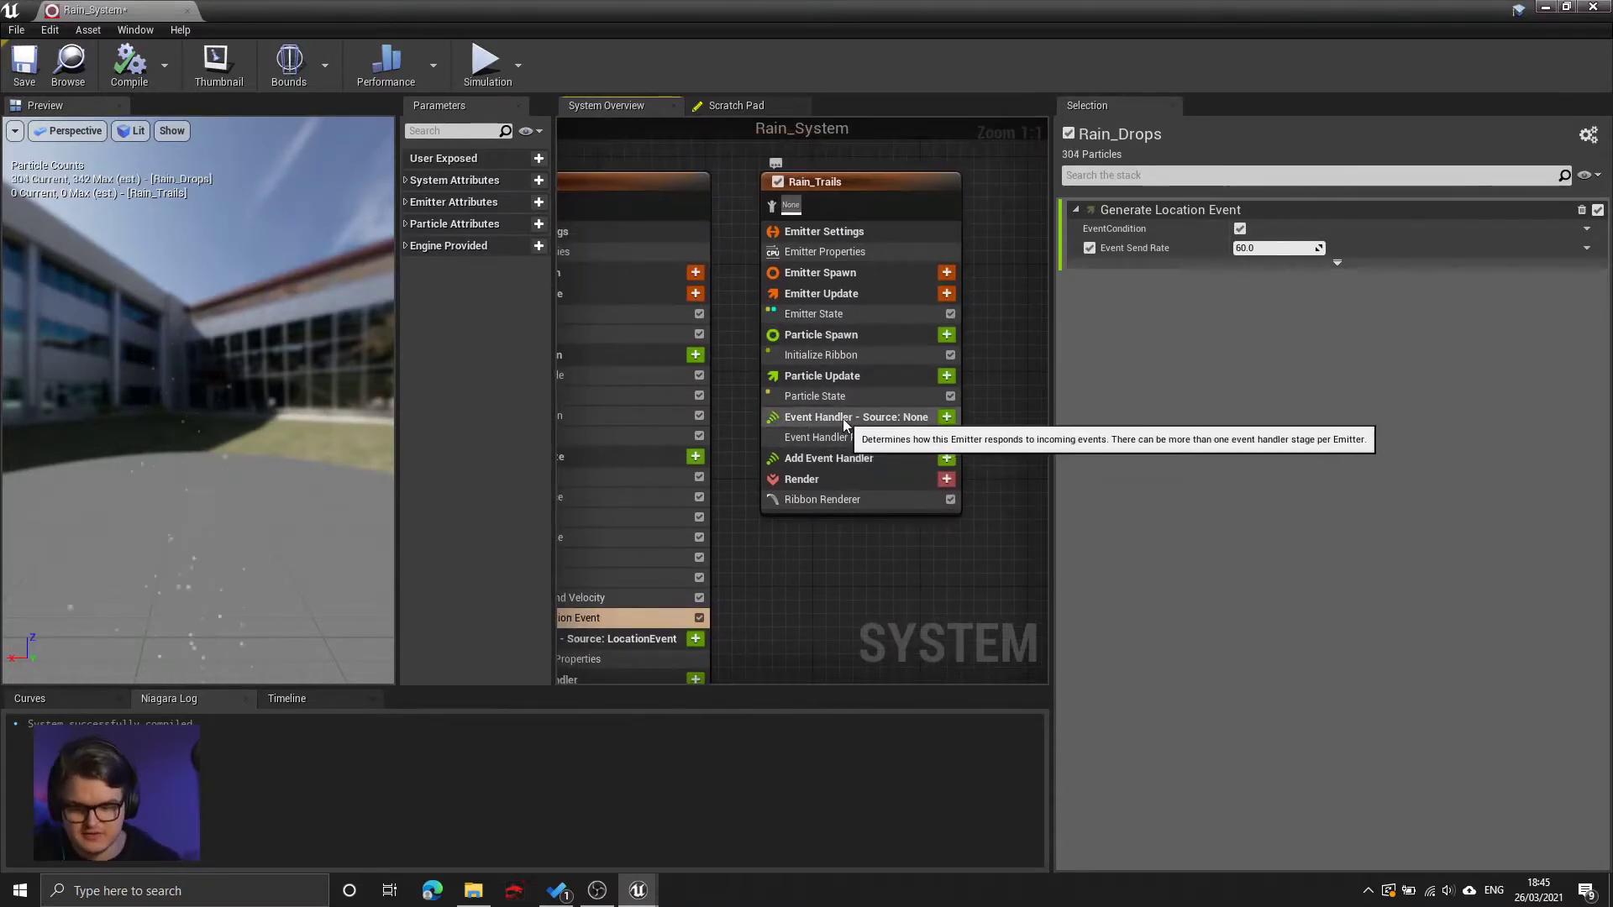
left_click(844, 418)
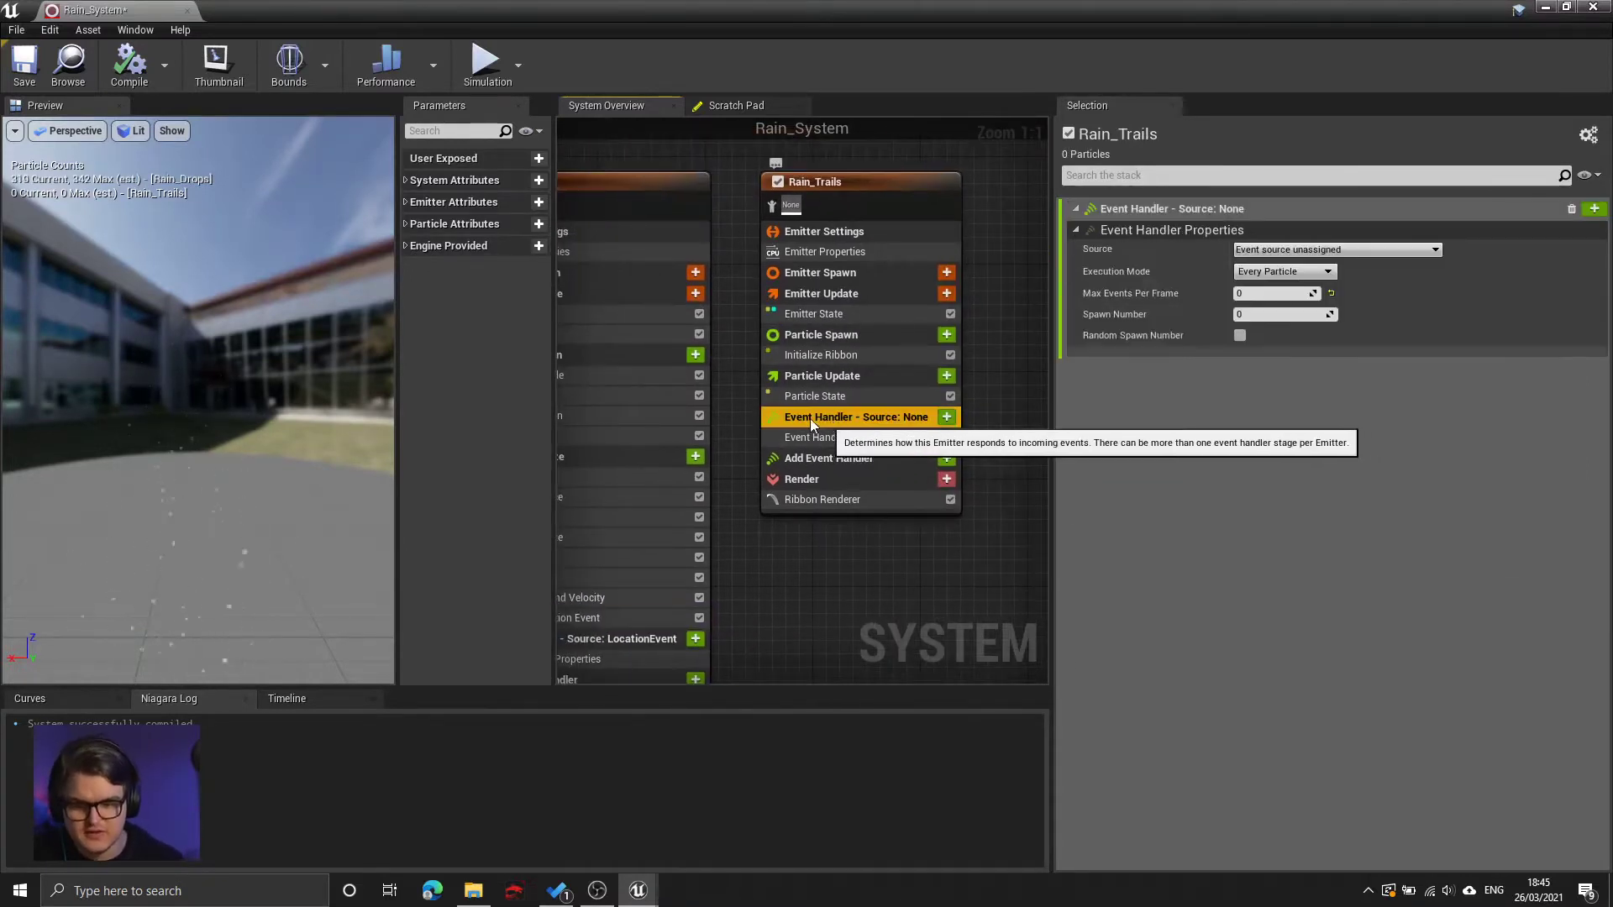
left_click(946, 418)
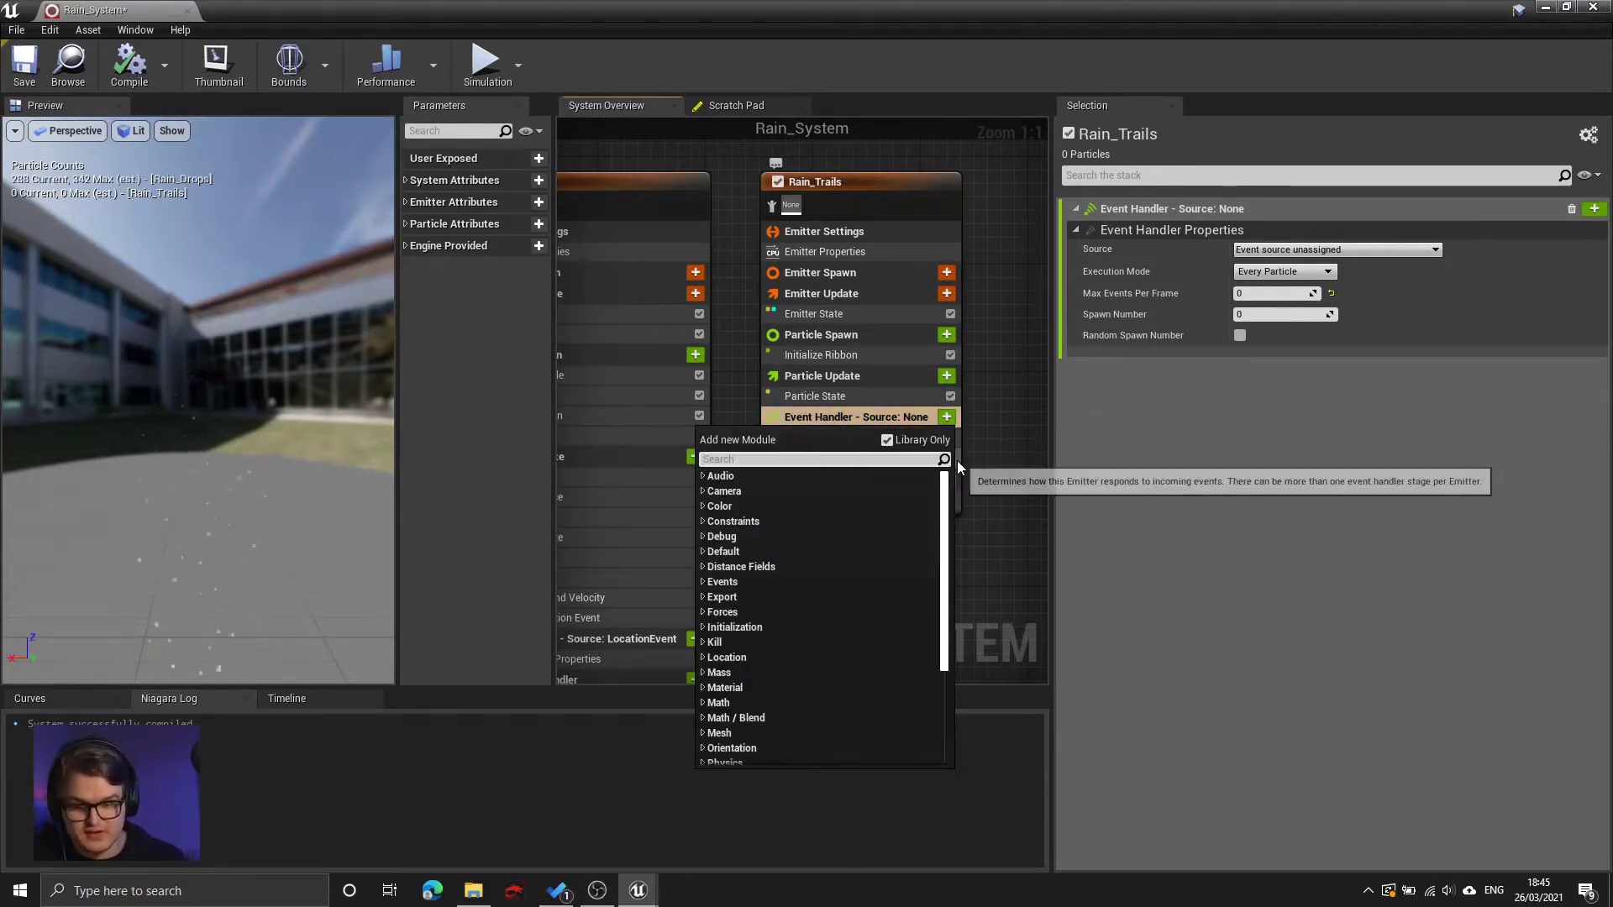
type("rece")
key("Down")
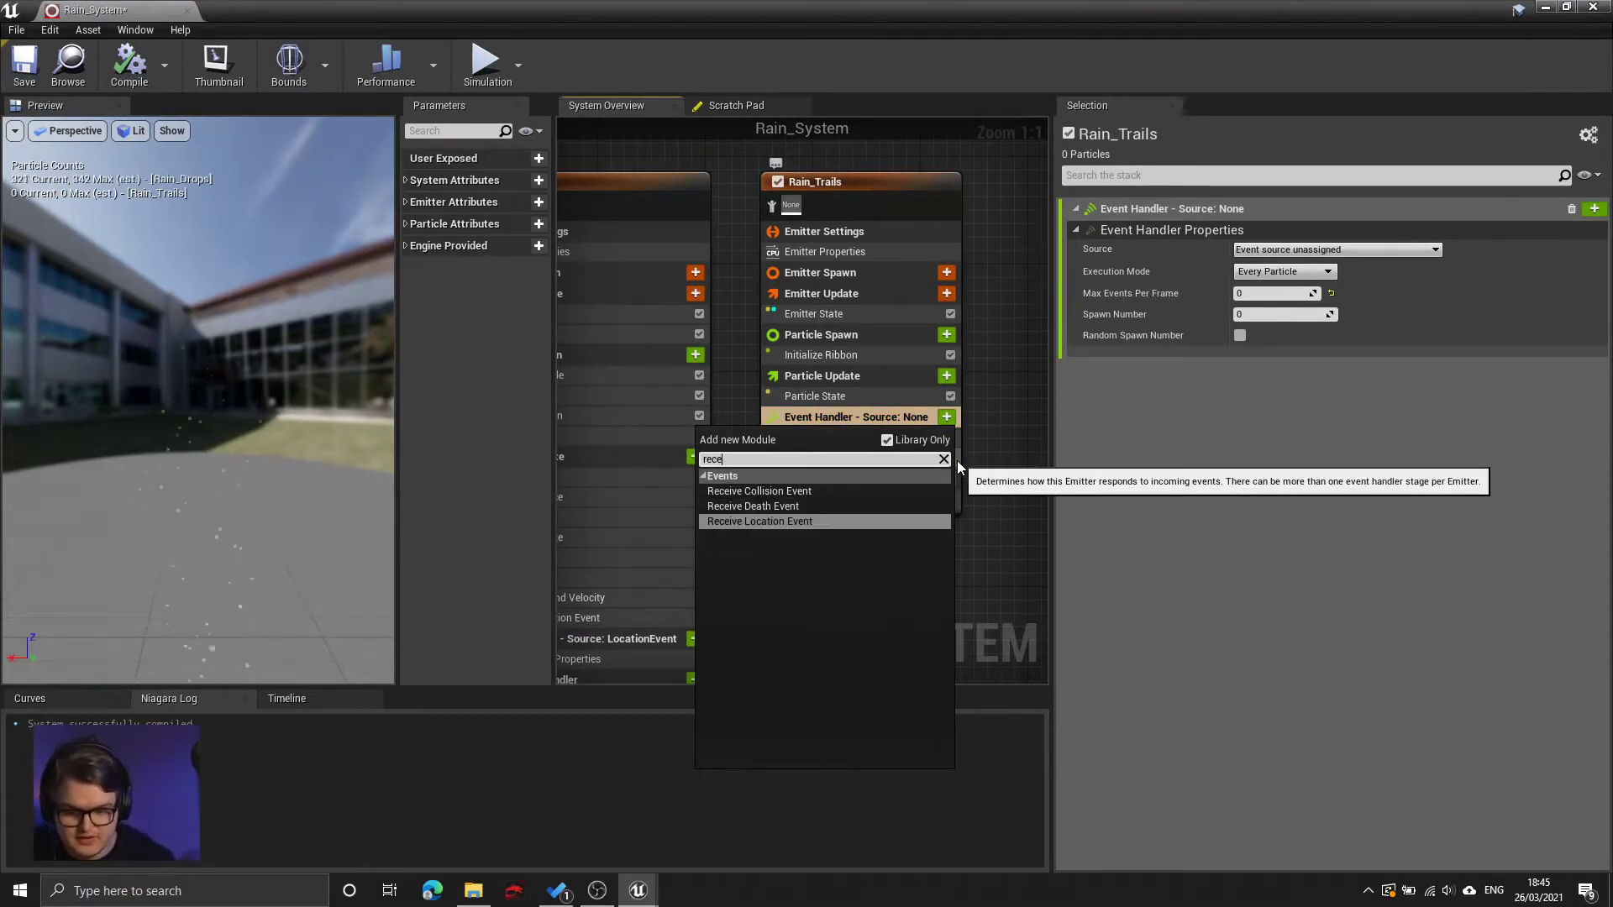
key("Return")
left_click(825, 416)
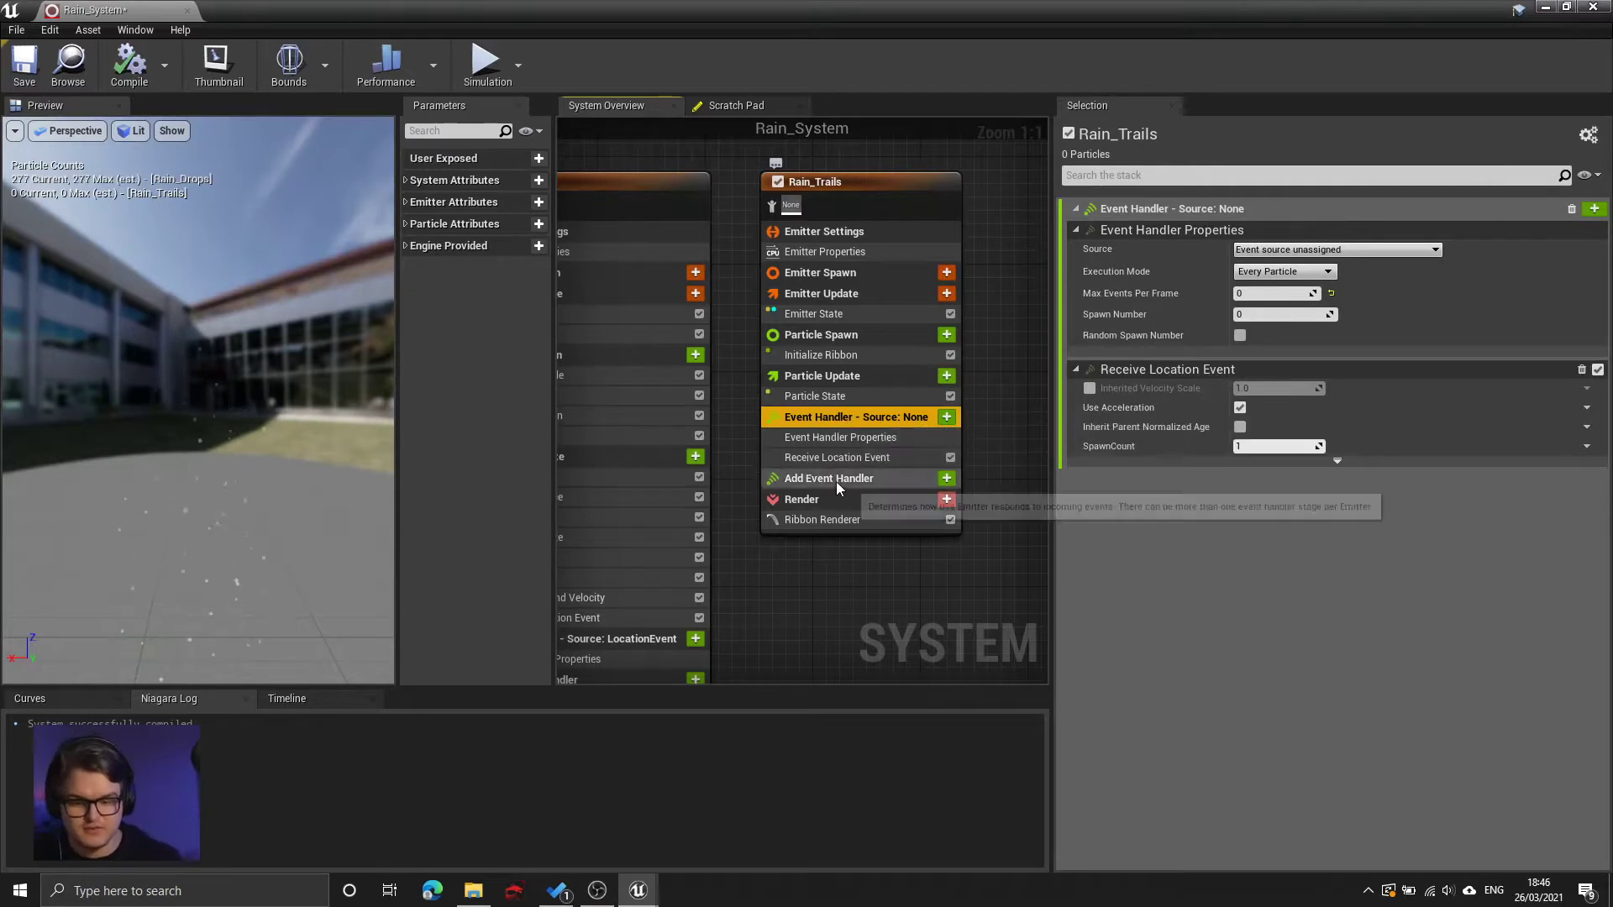
left_click(833, 457)
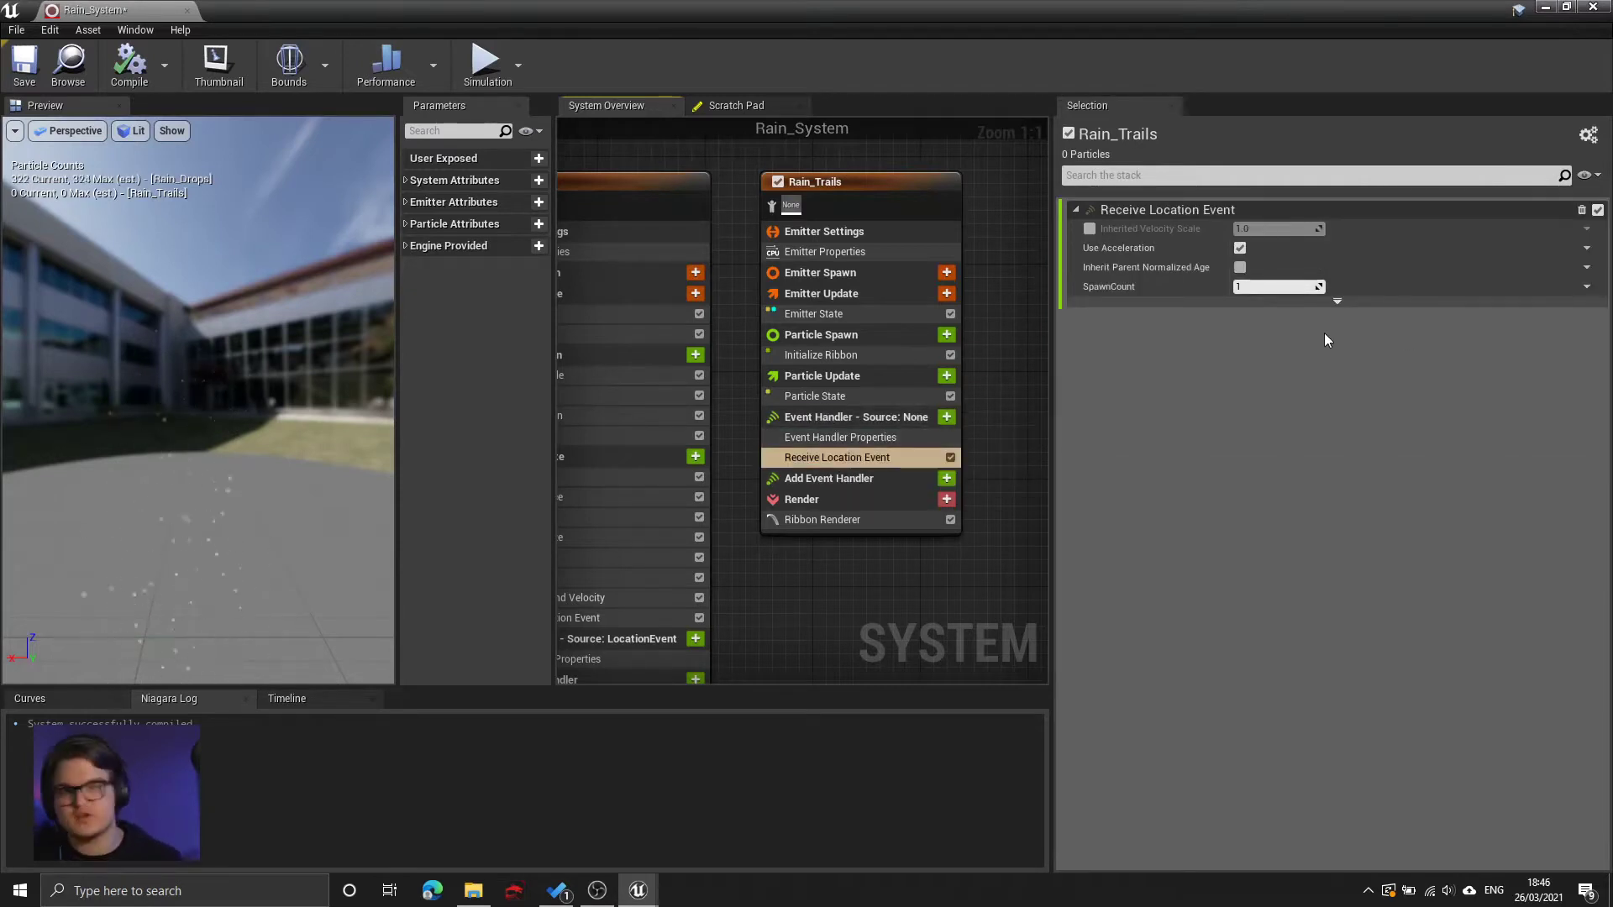
- Set the Rain_Trails event handler to the Rain Drops Location Event source, Spawned Particles execution mode and a spawn number of 1
right_click_drag(788, 593, 840, 536)
left_click(639, 583)
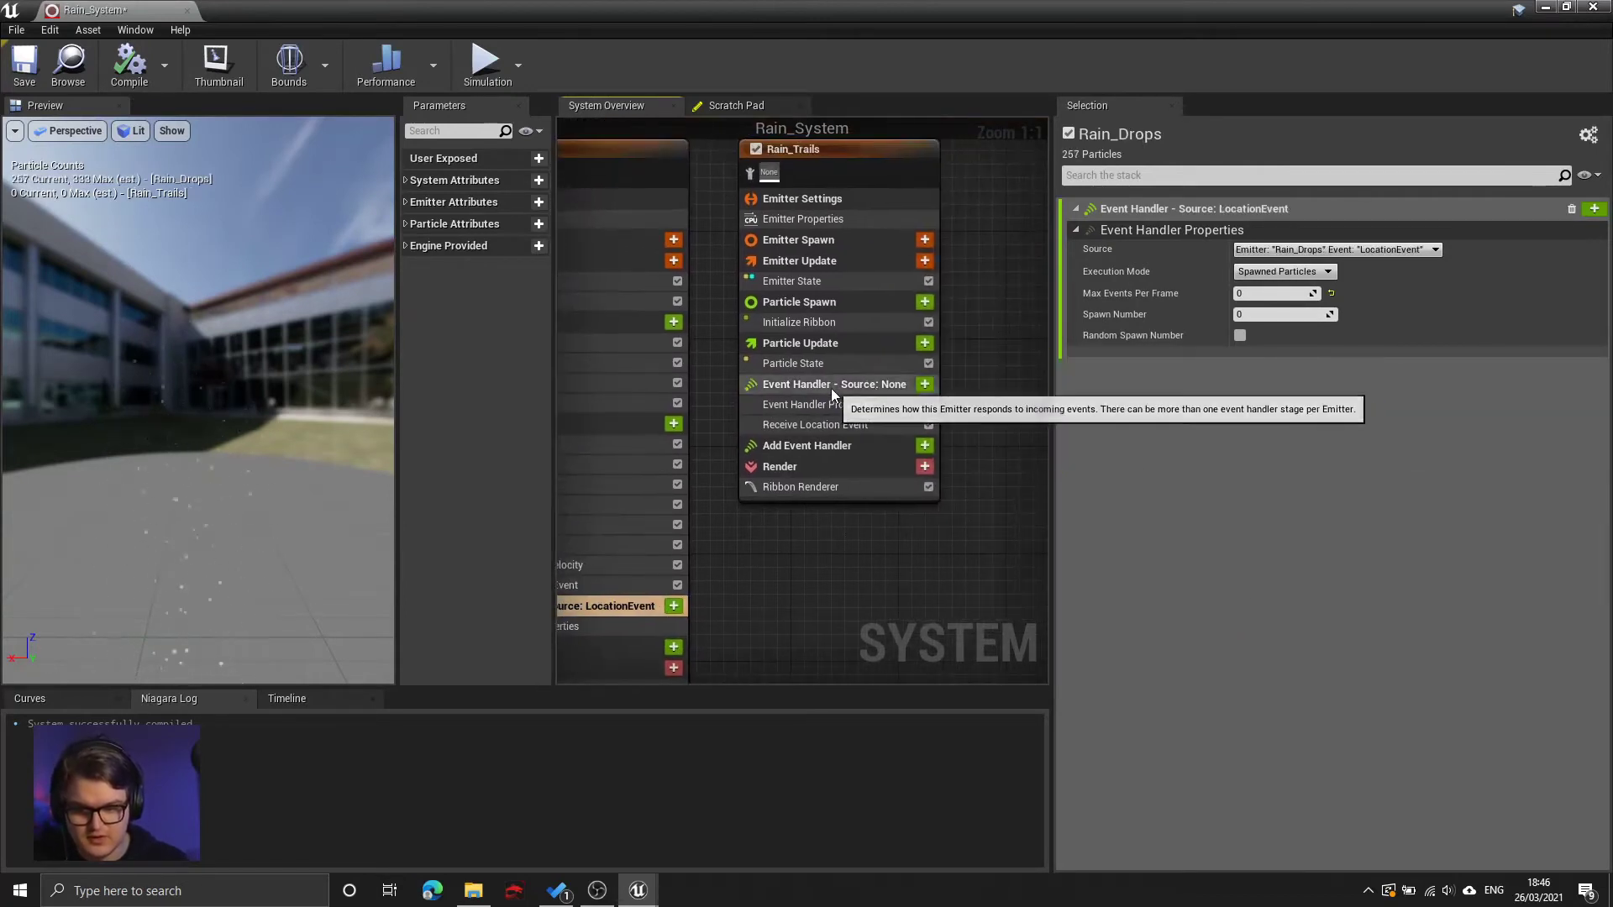
left_click(832, 387)
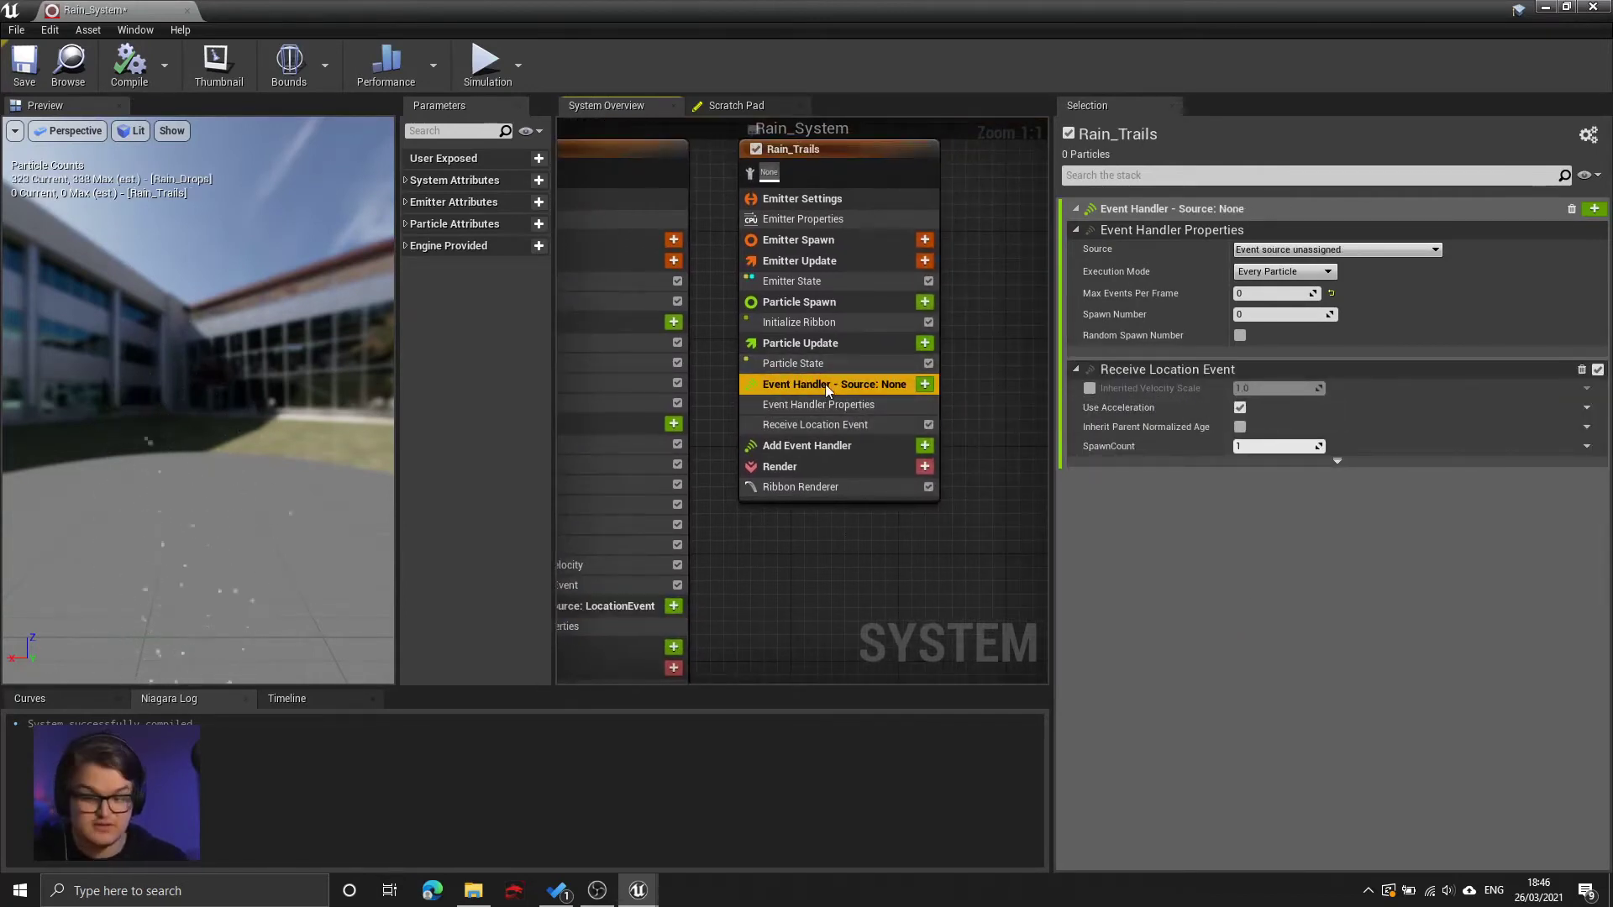
left_click(1325, 250)
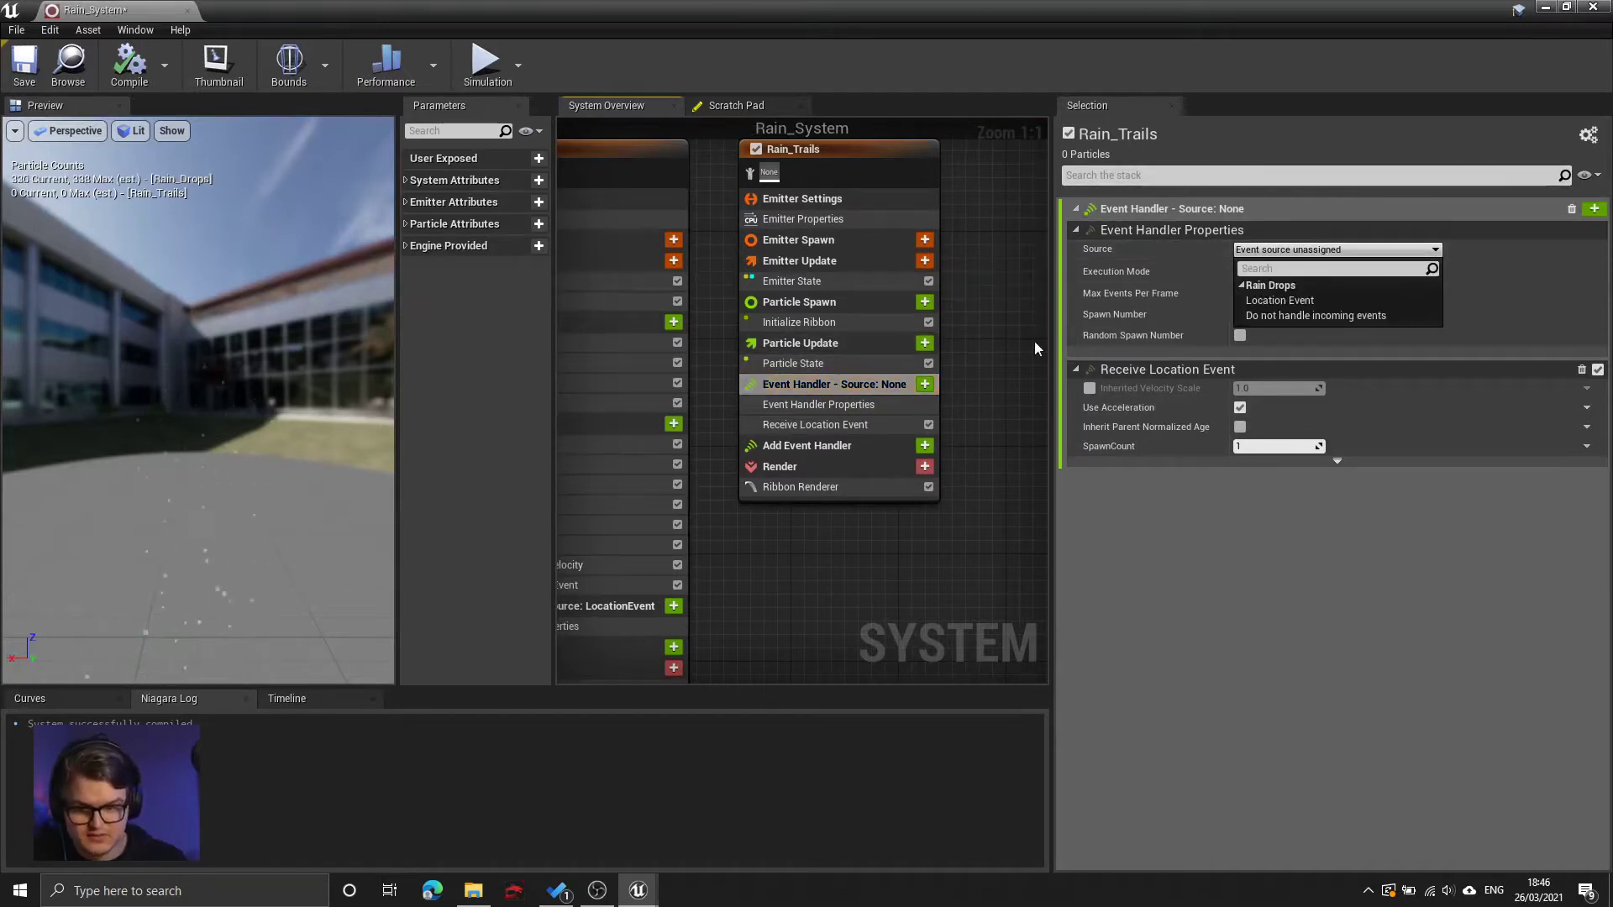
left_click(1302, 301)
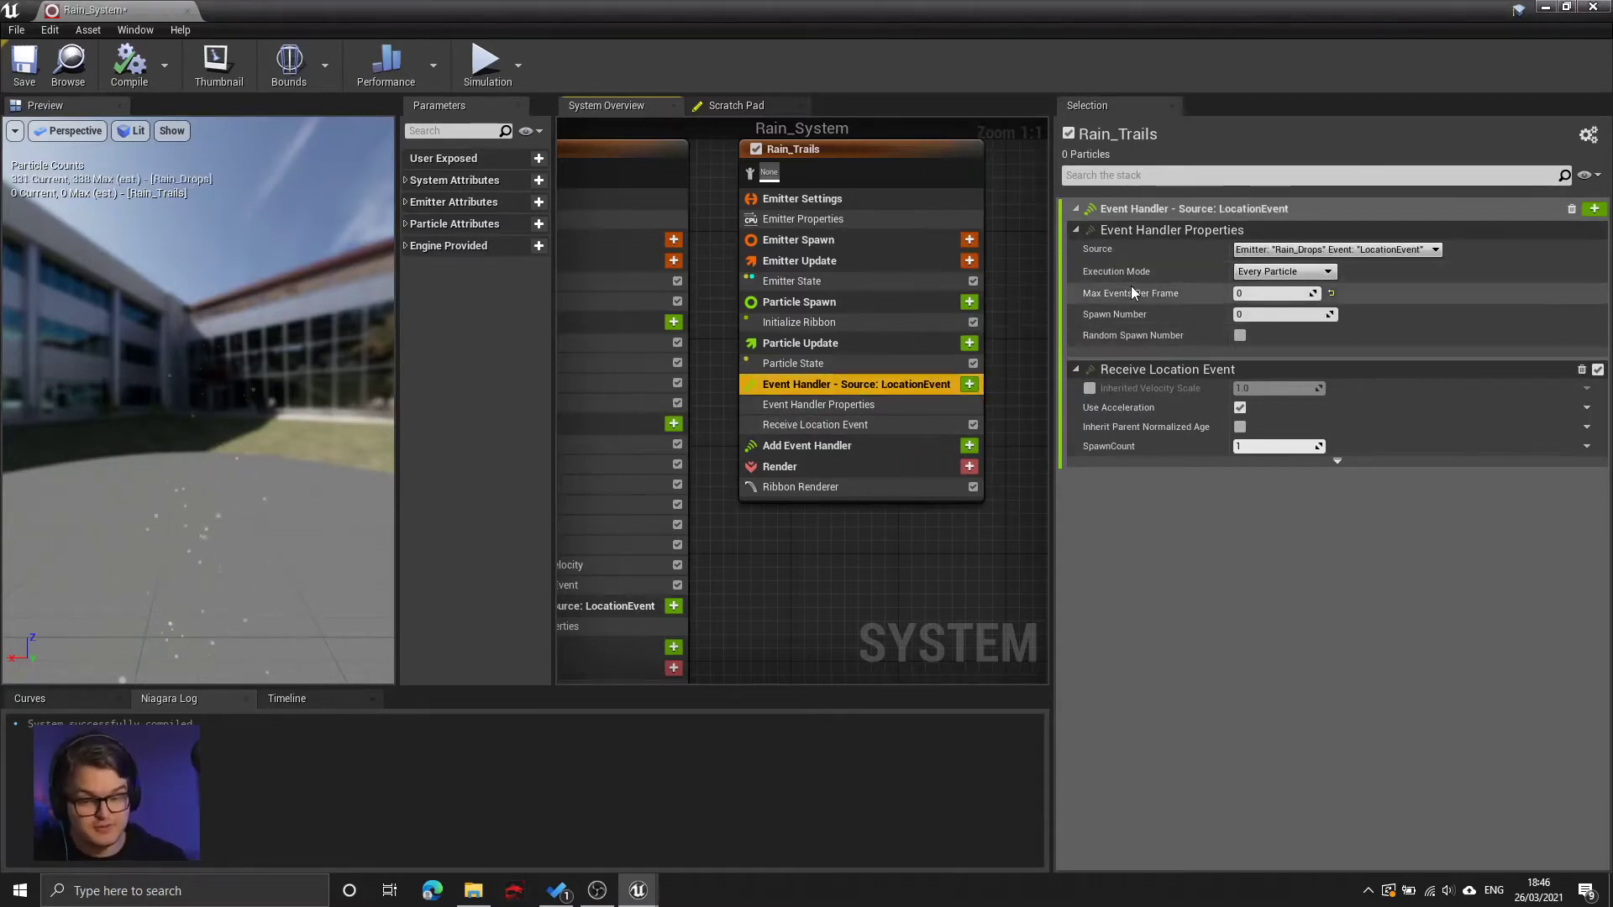
left_click(1272, 297)
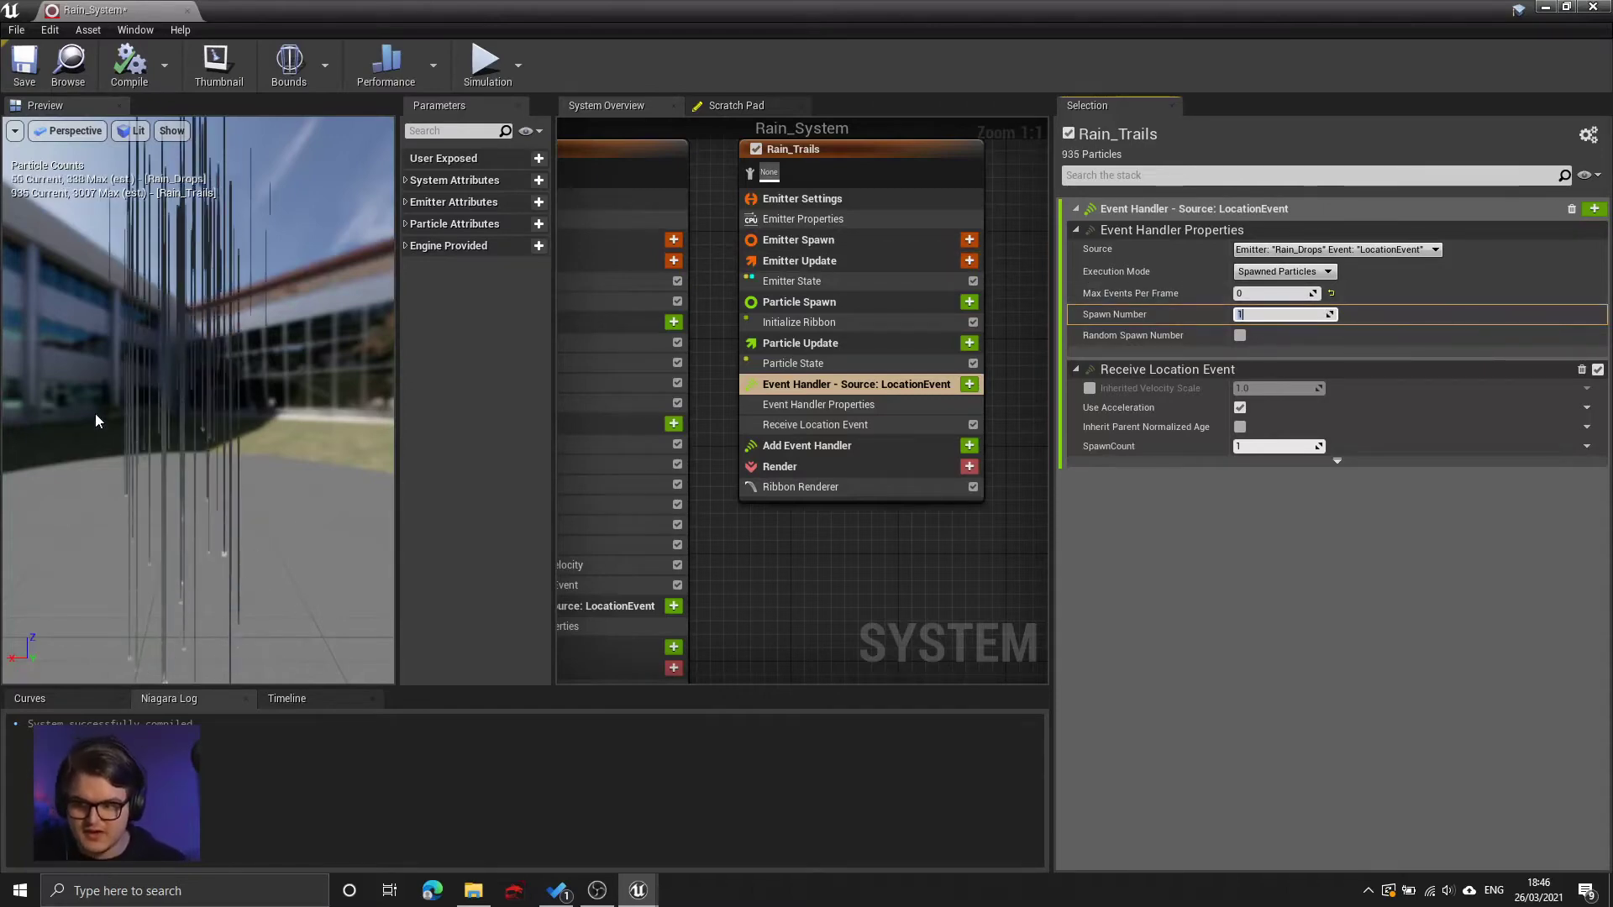
- Assign DefaultRibbonMaterial as the material of the Rain_Trails emitter's Ribbon Renderer
mouse_move(301, 524)
right_mouse_down()
mouse_move(301, 470)
mouse_move(301, 512)
right_mouse_up()
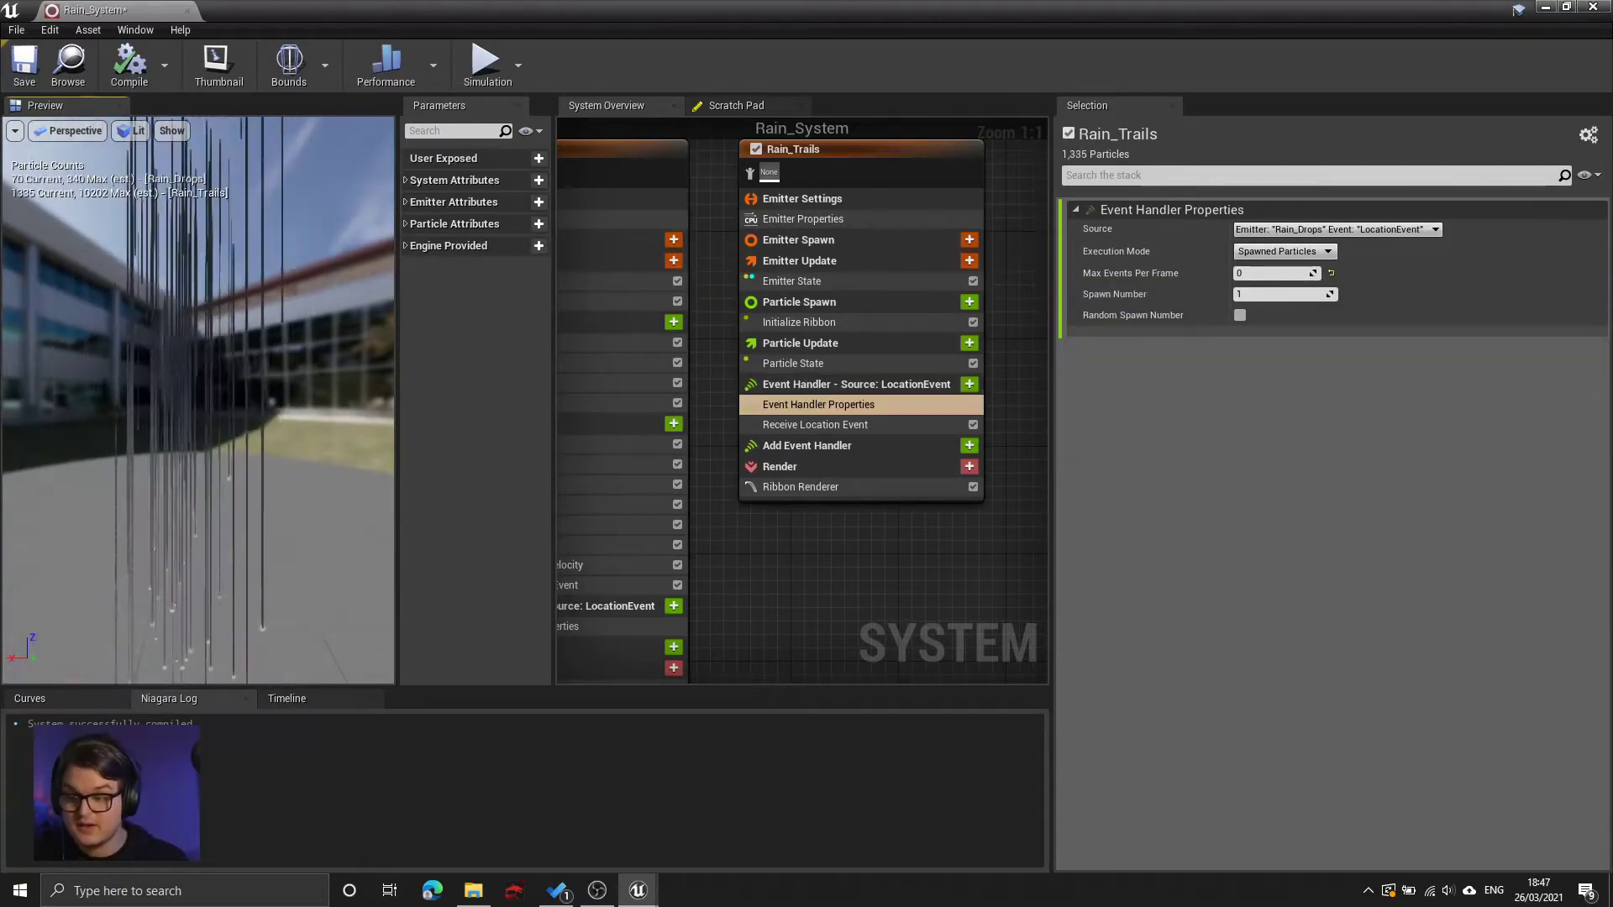
mouse_move(389, 405)
right_mouse_down()
mouse_move(390, 369)
mouse_move(390, 405)
right_mouse_up()
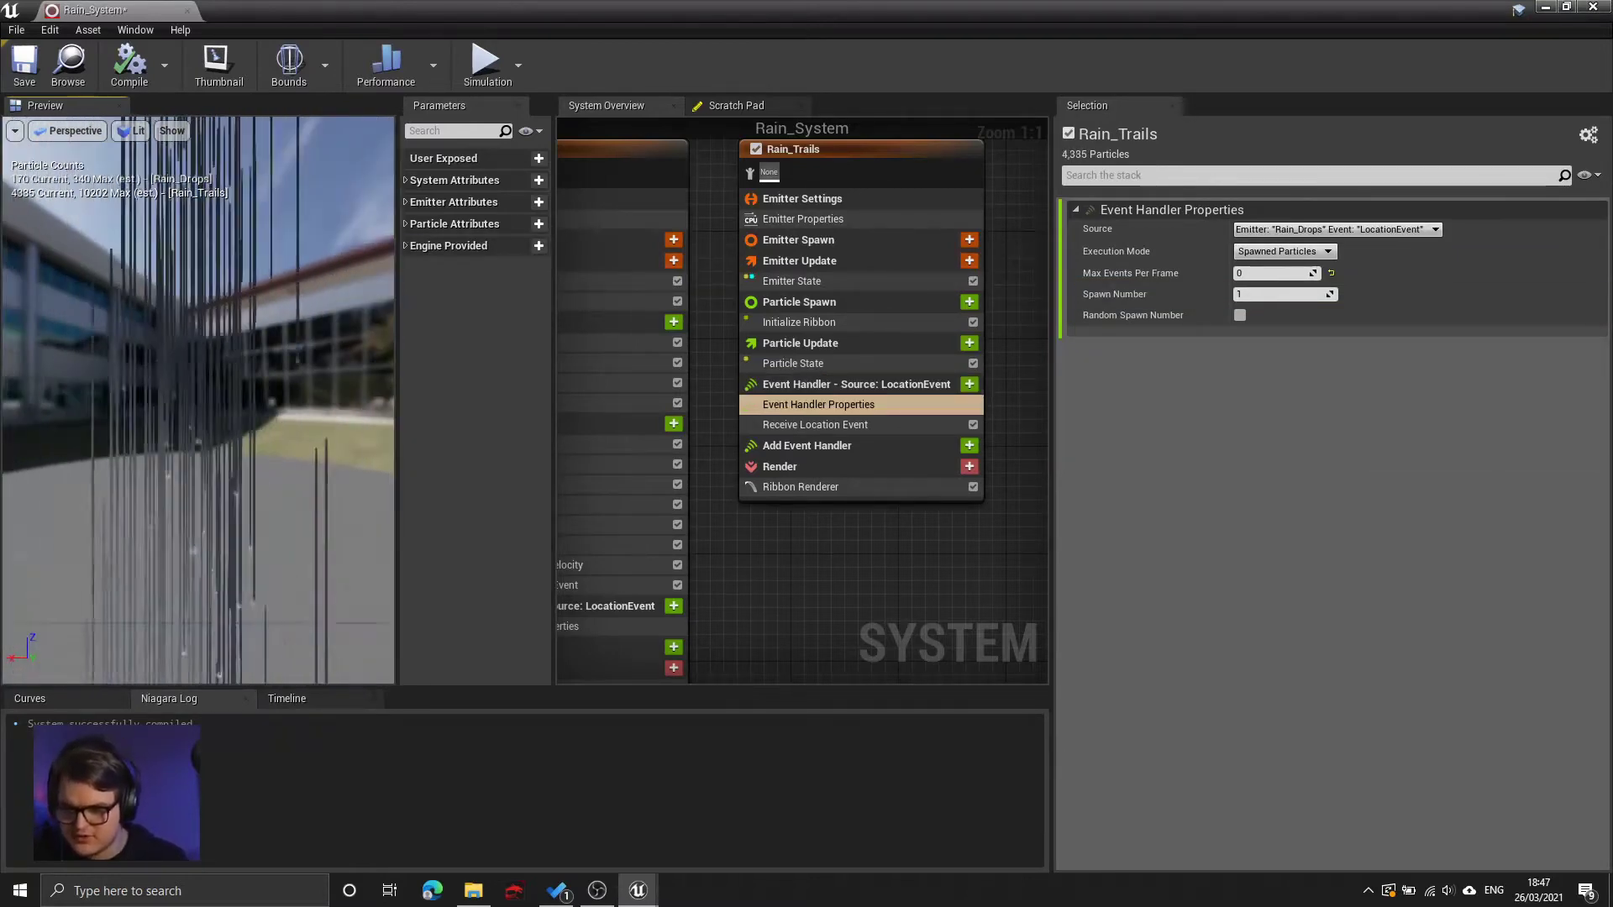
left_click(833, 485)
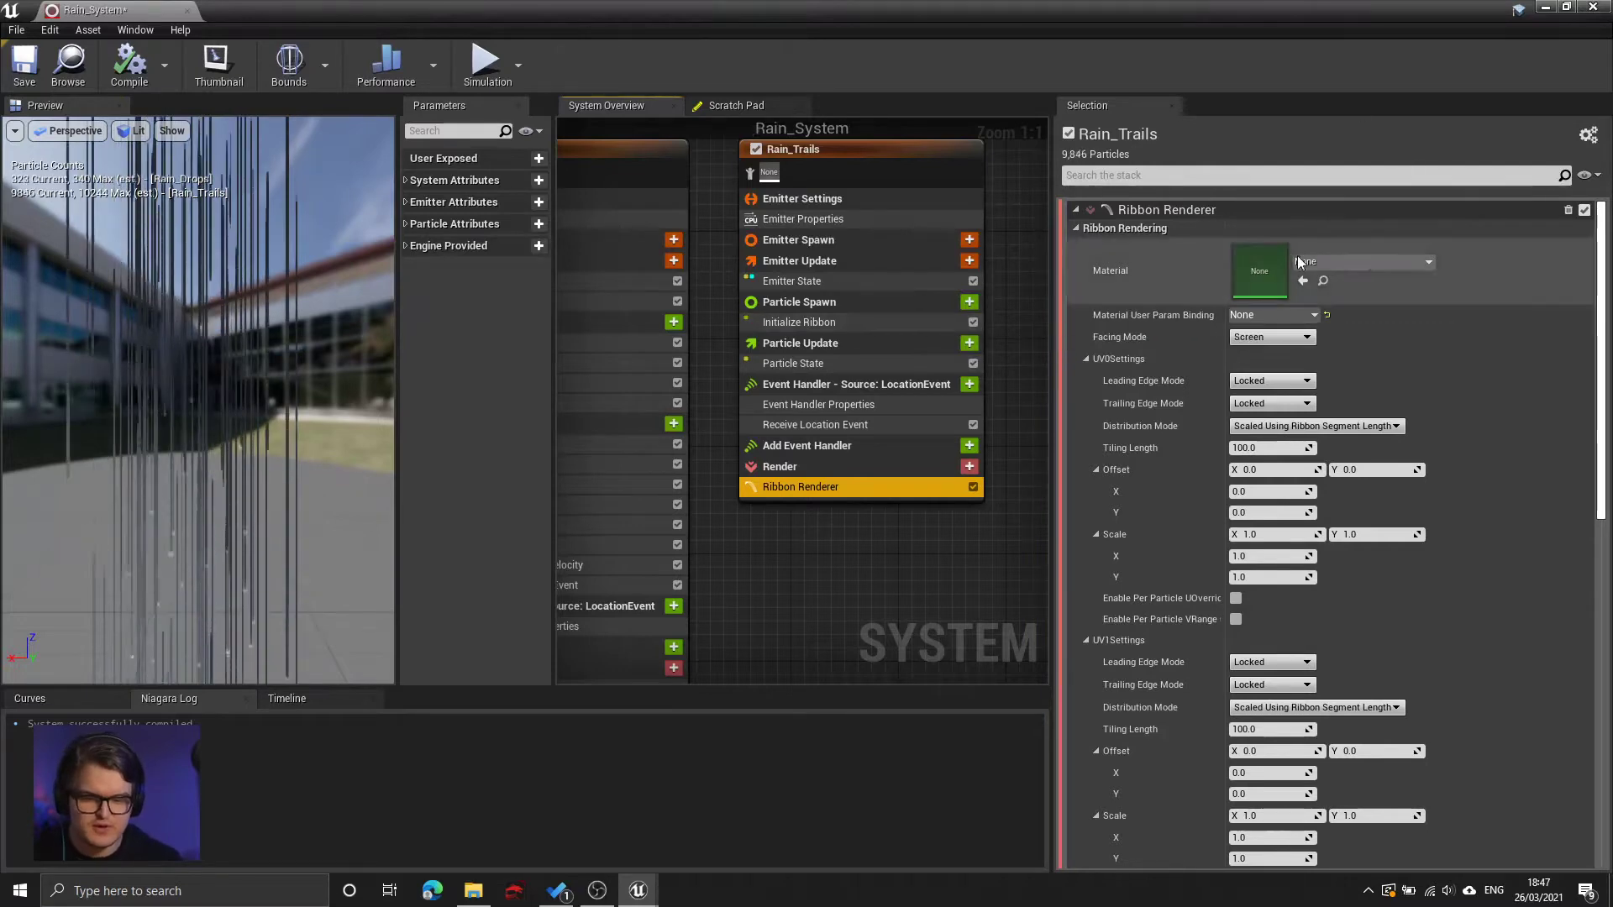
left_click(1364, 260)
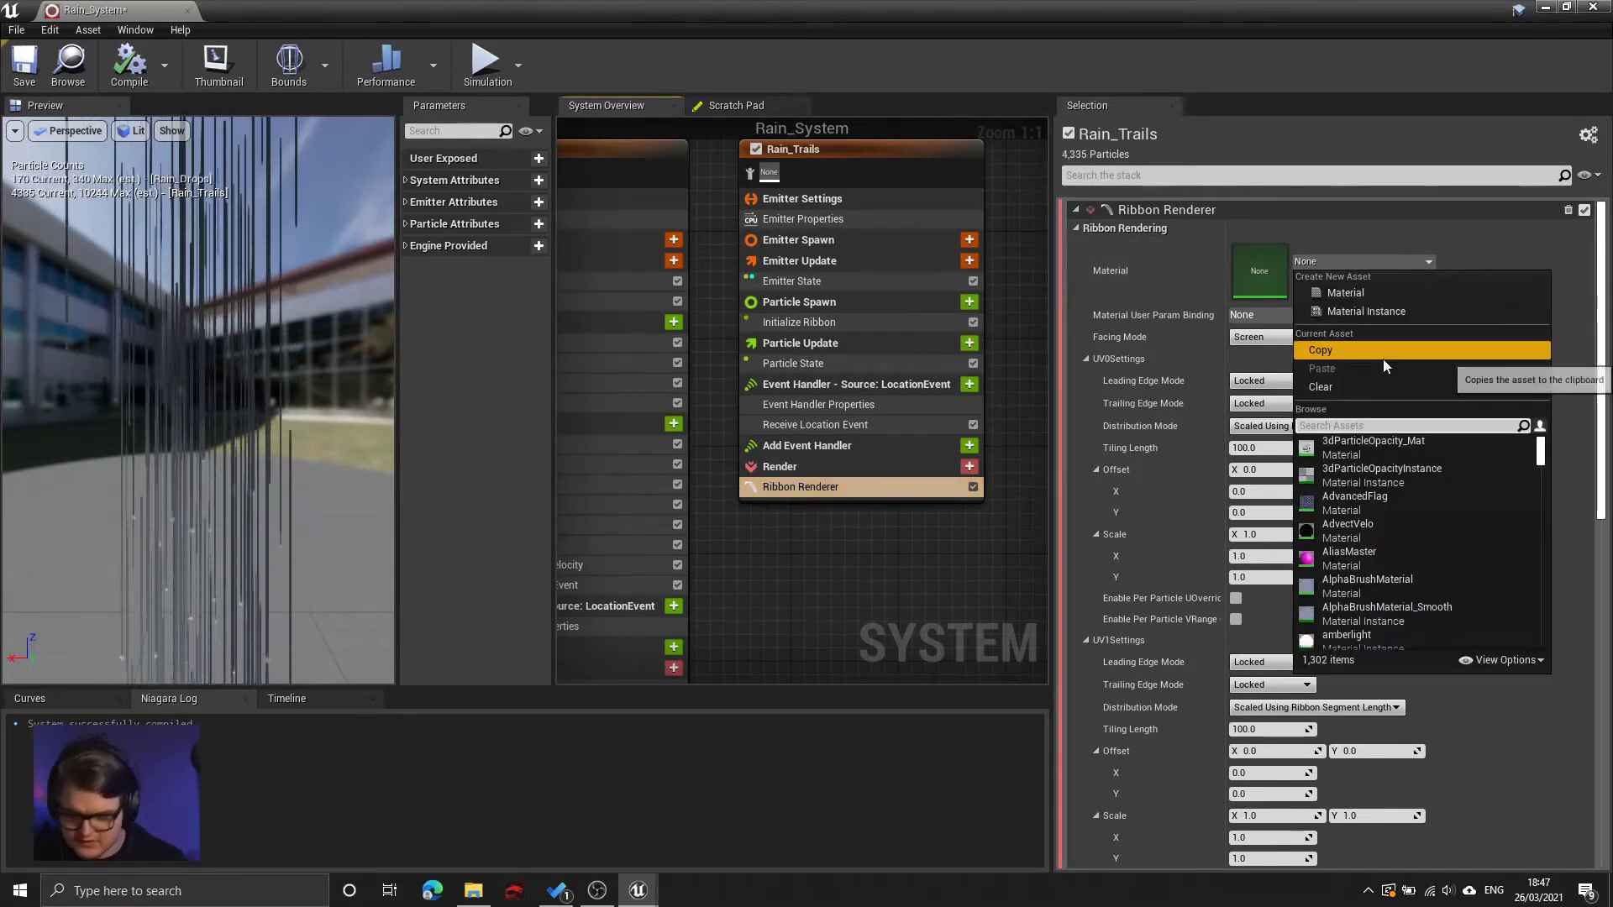
type("ribbon")
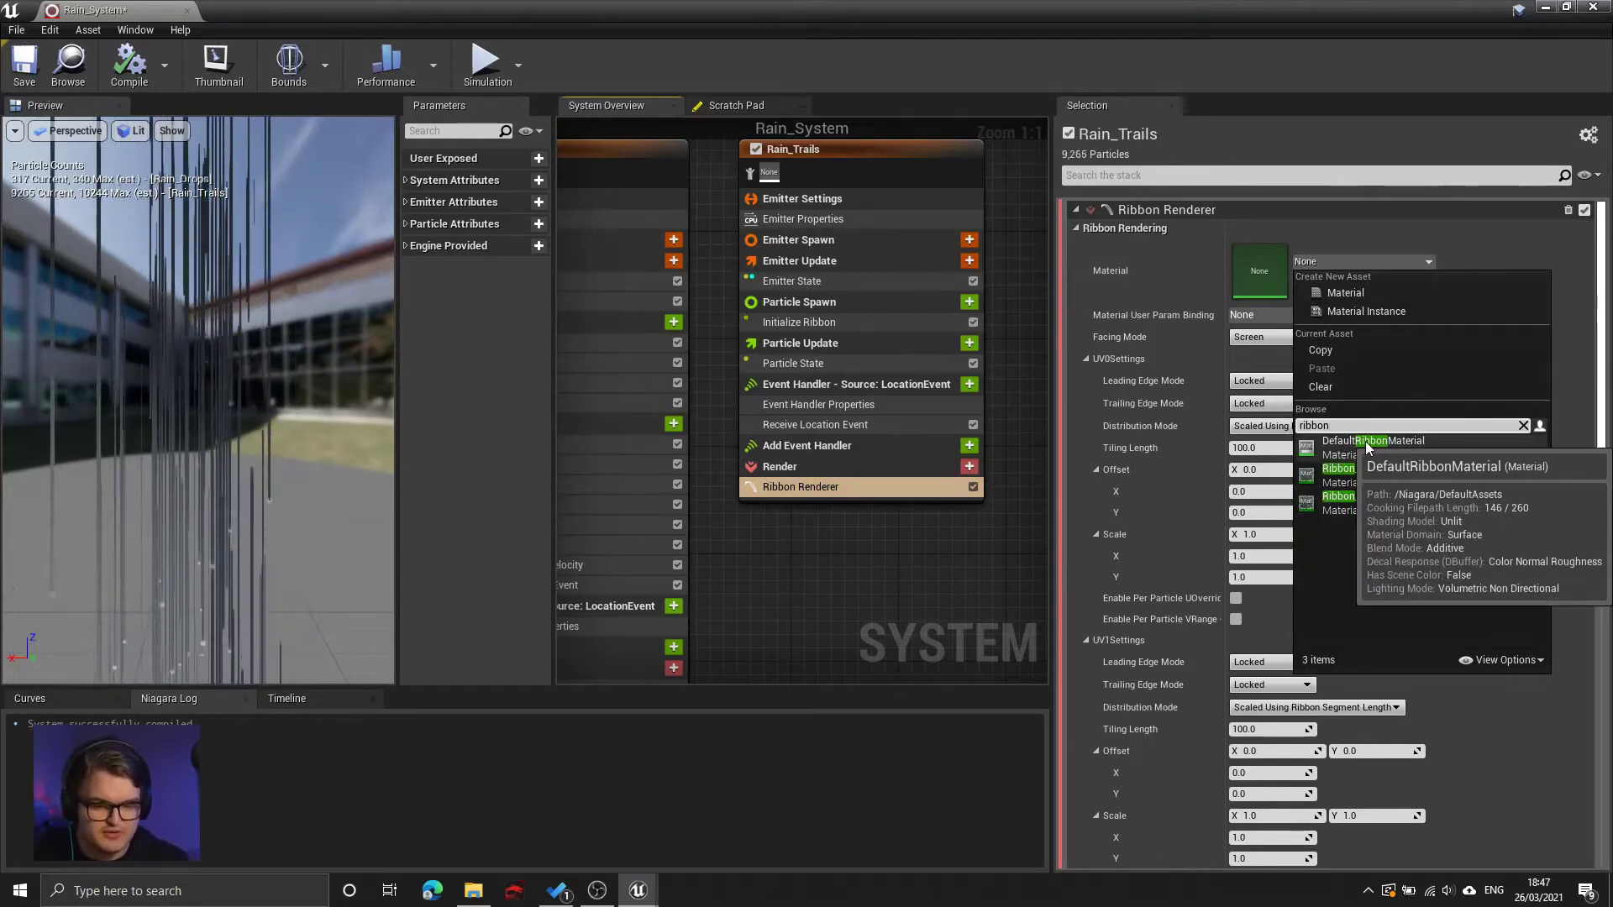
left_click(1507, 660)
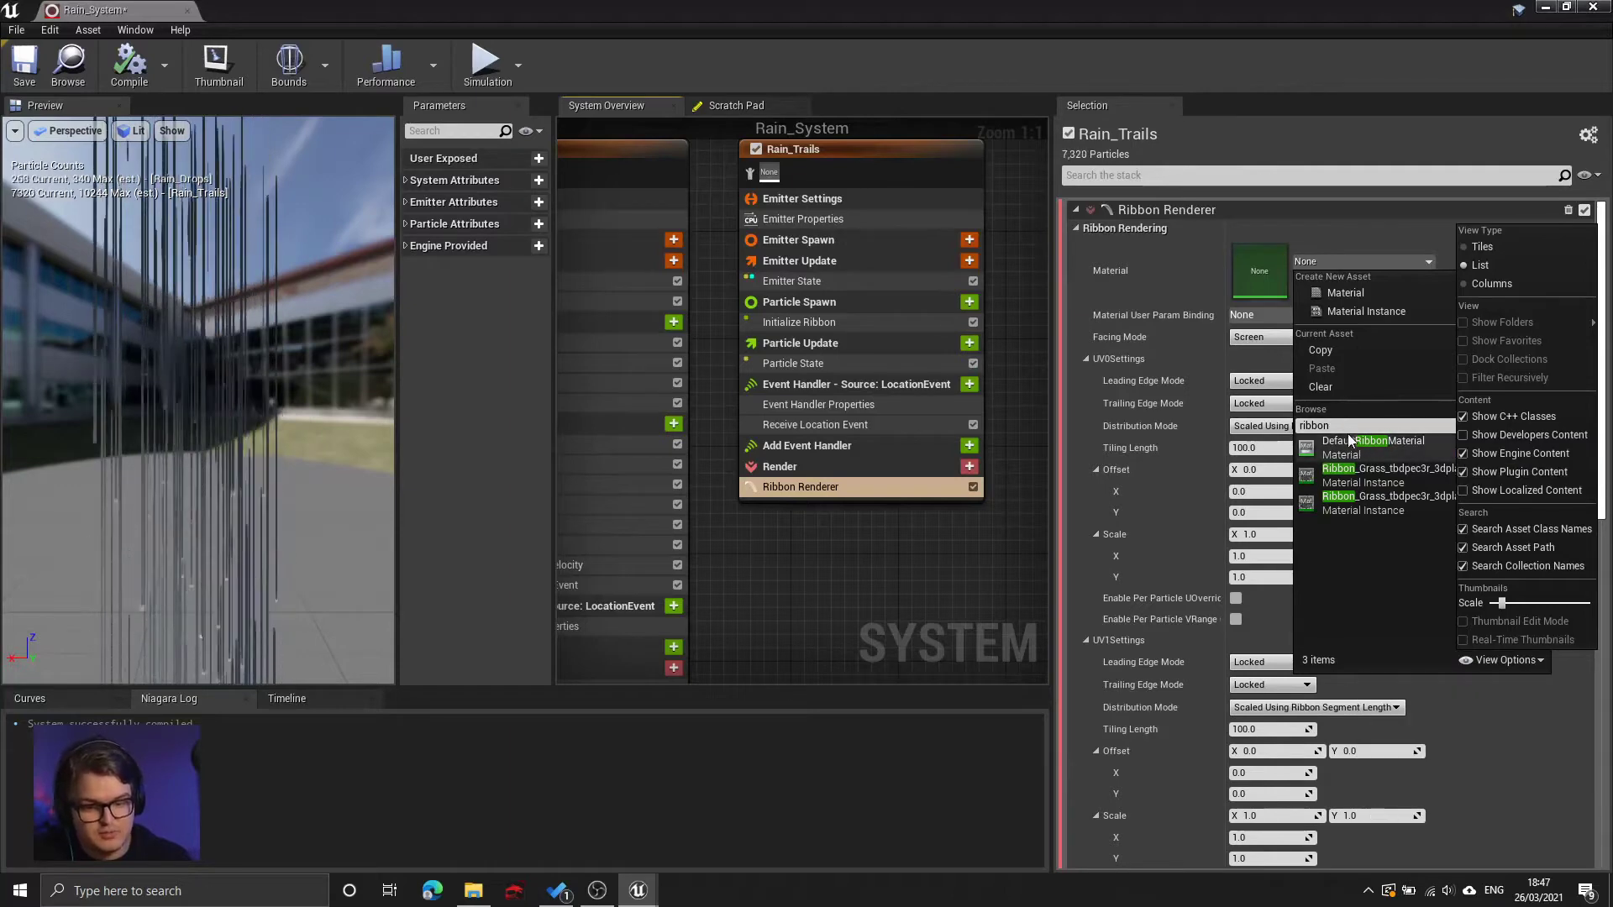
left_click(1382, 448)
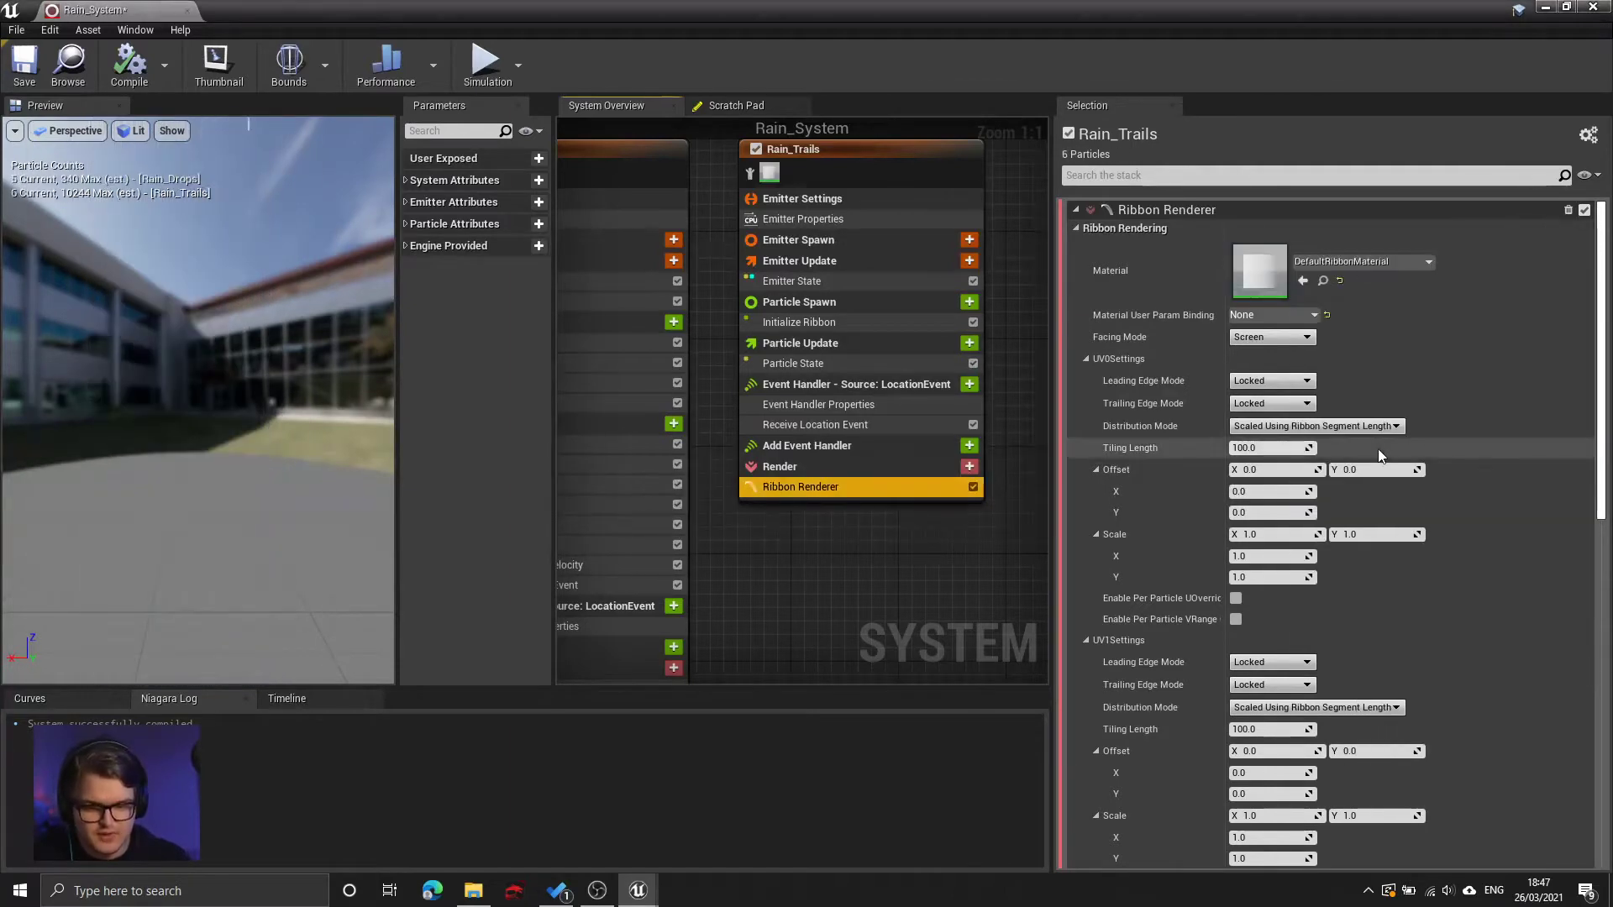
right_click_drag(294, 353, 294, 294)
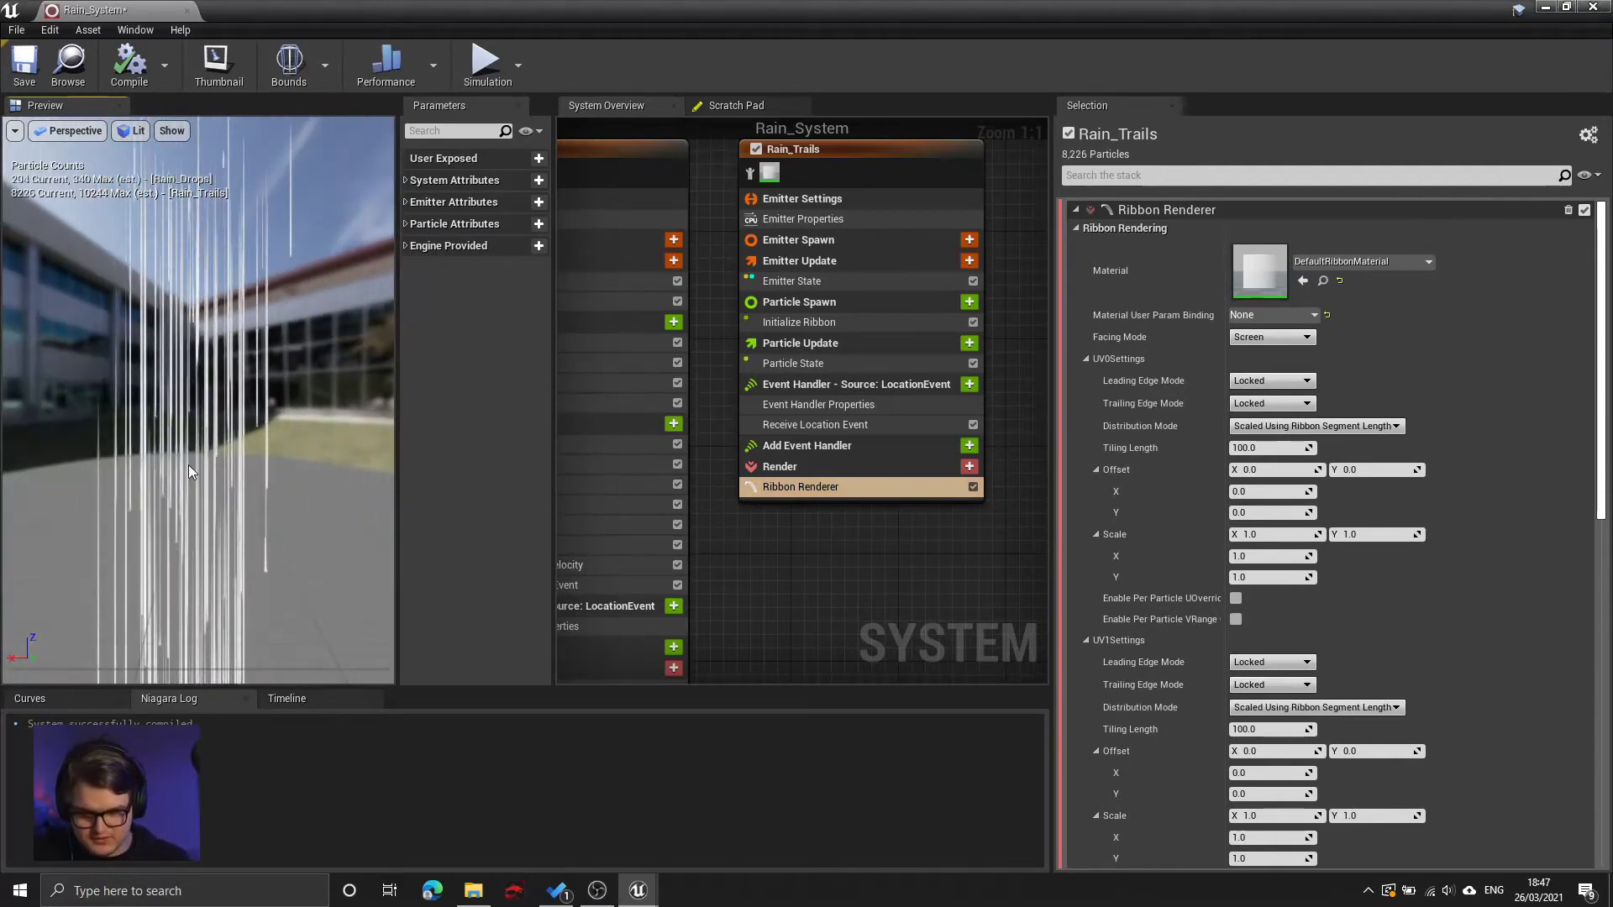
- Enable Requires Persistent IDs in the Rain_Trails emitter properties and check the same option on the Rain_Drops emitter
left_click(902, 487)
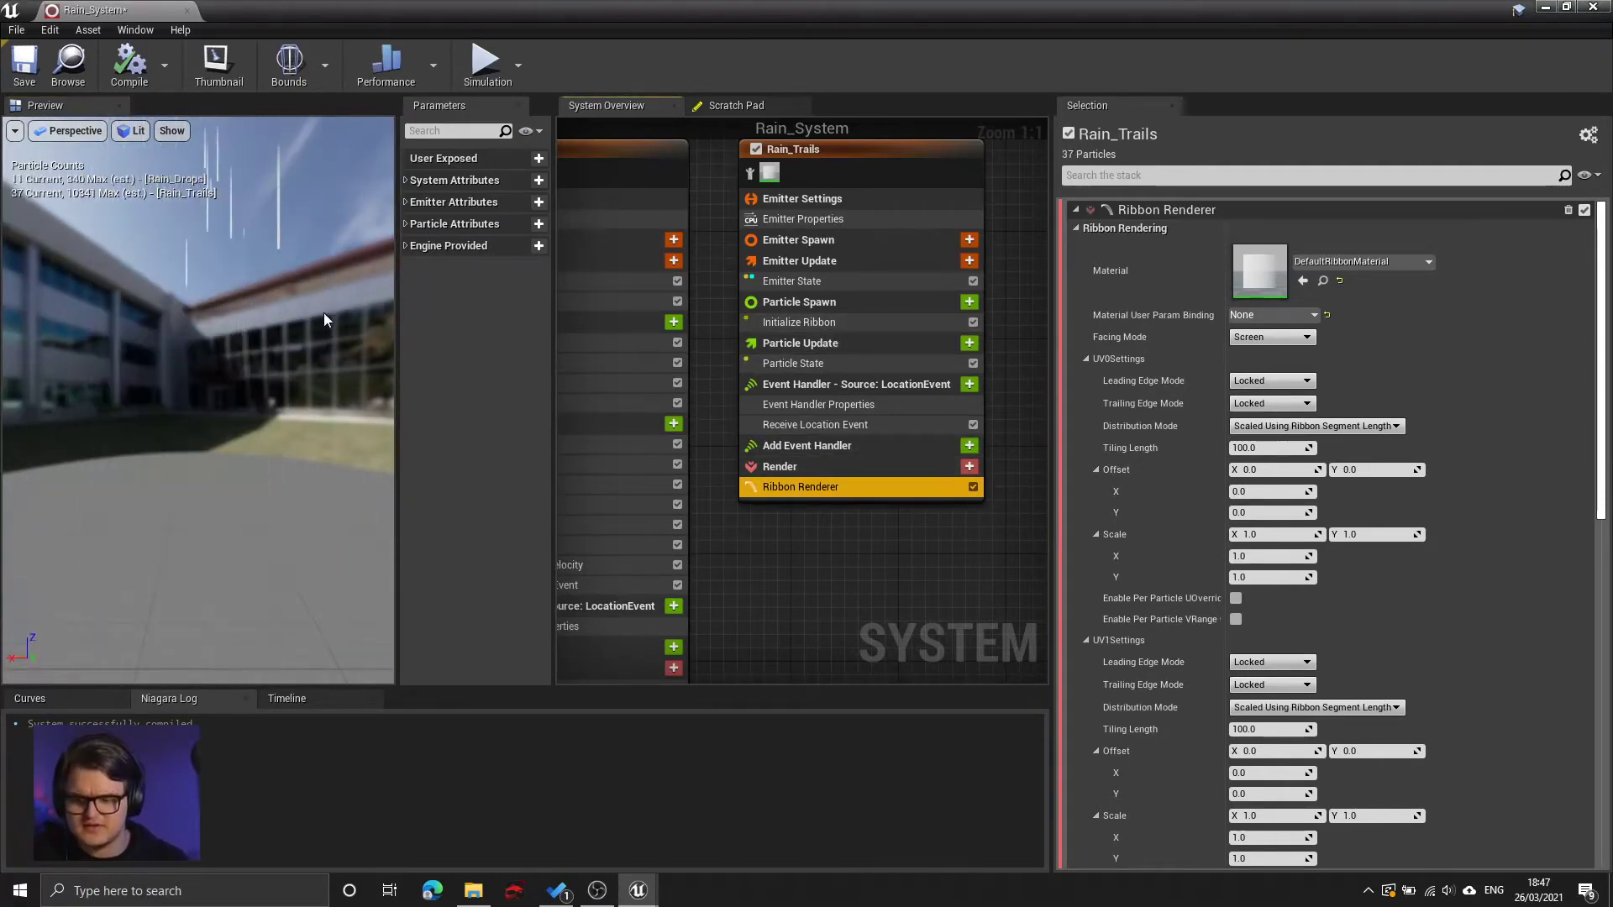
left_click(802, 218)
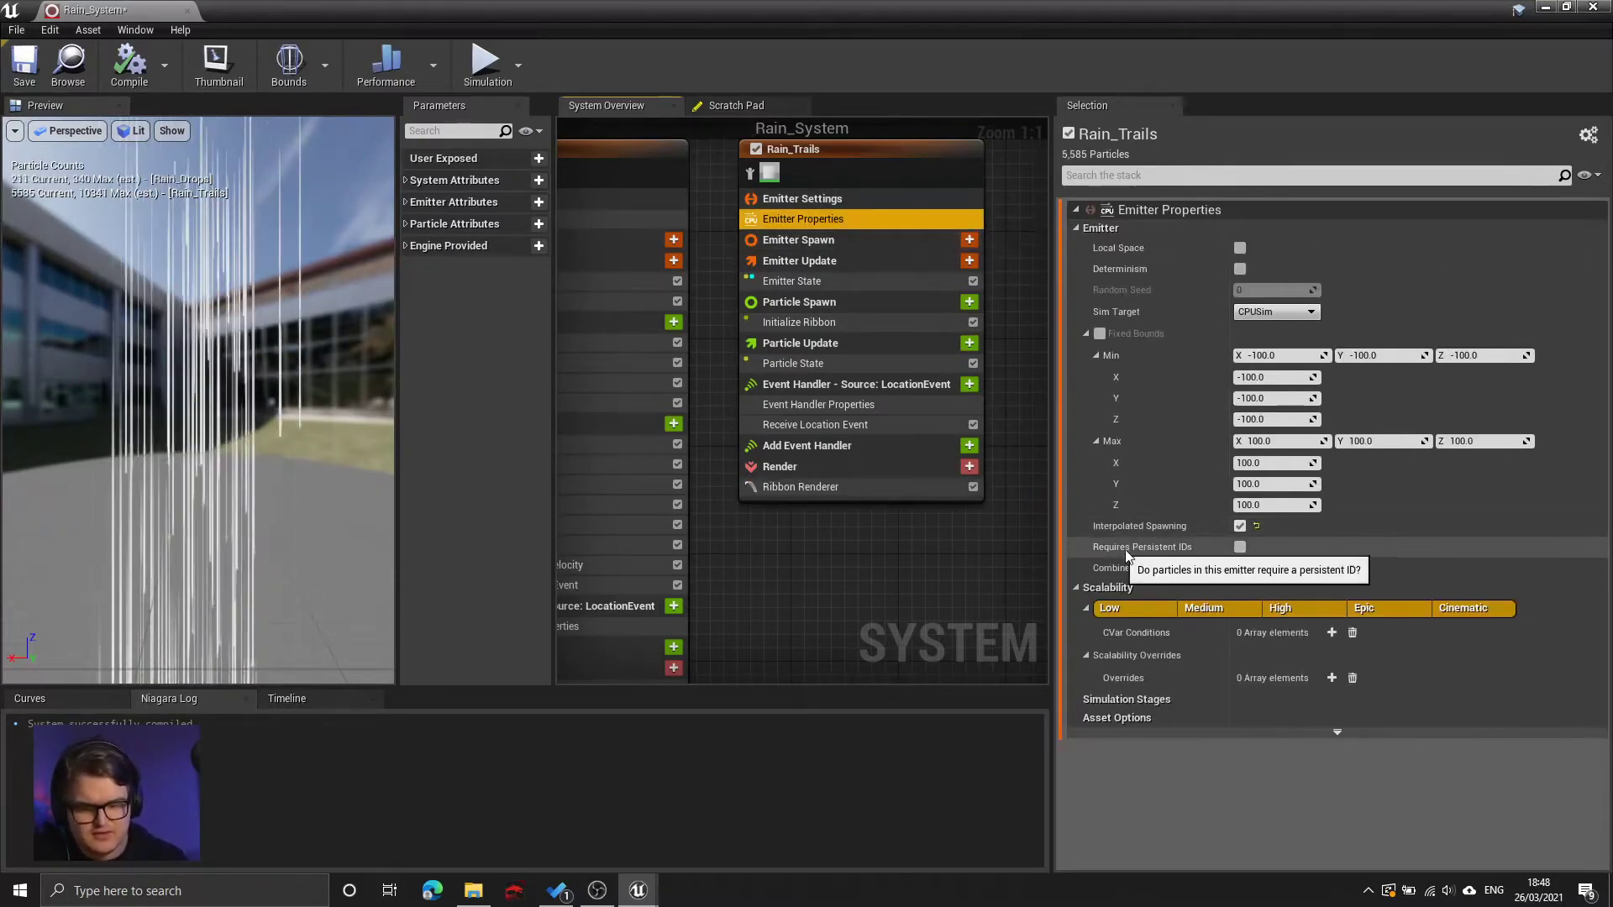
left_click(1239, 549)
left_click(1317, 551)
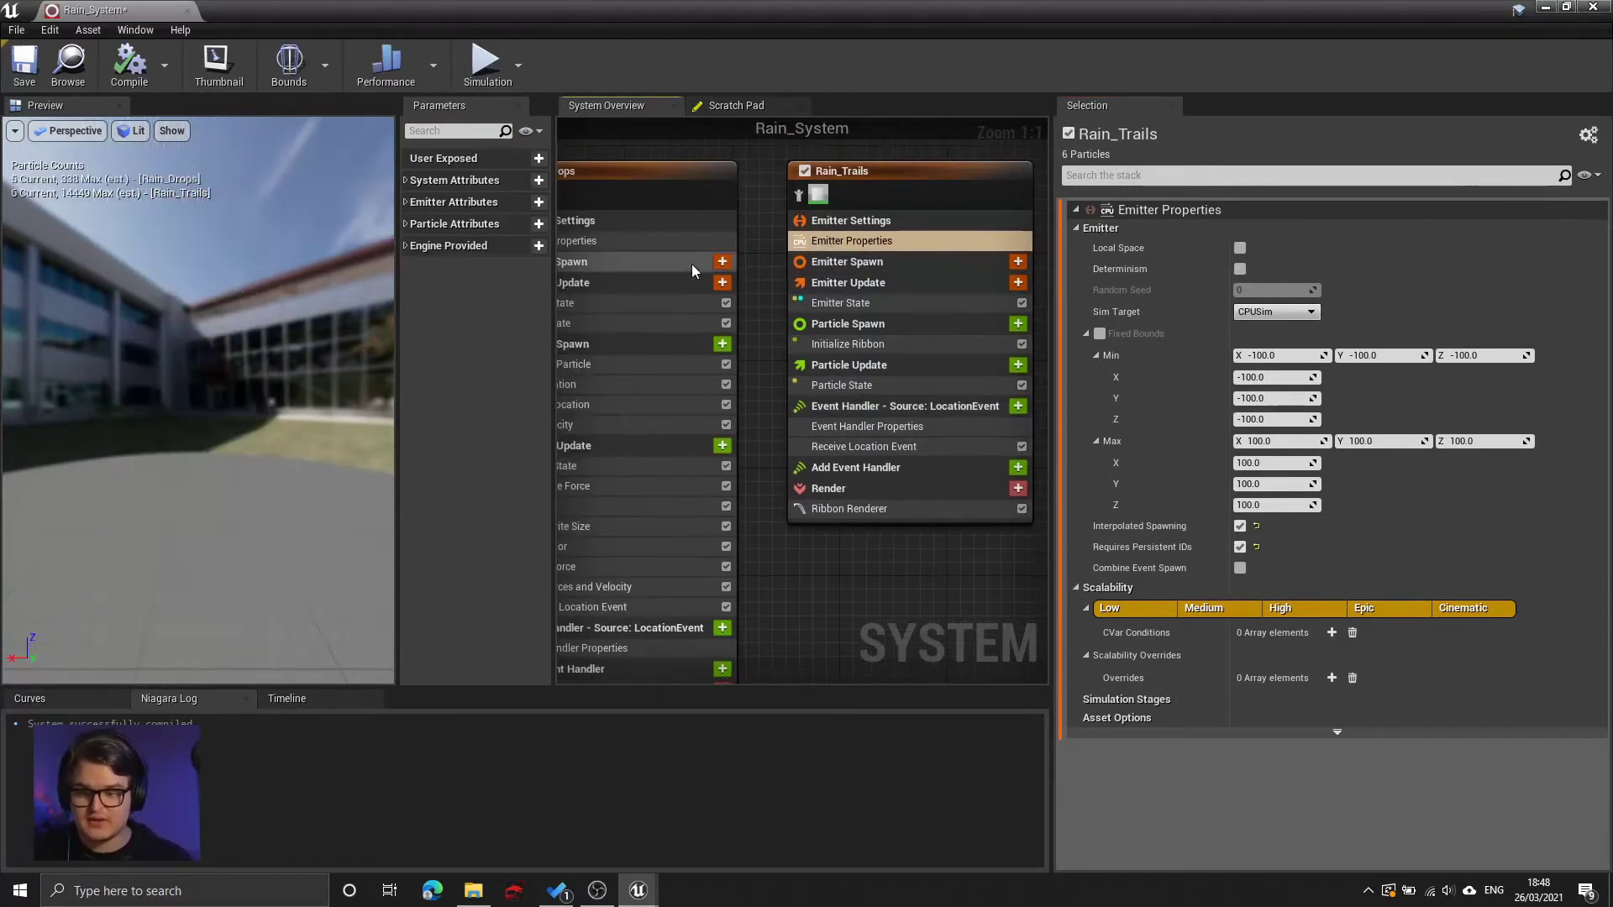
left_click(662, 195)
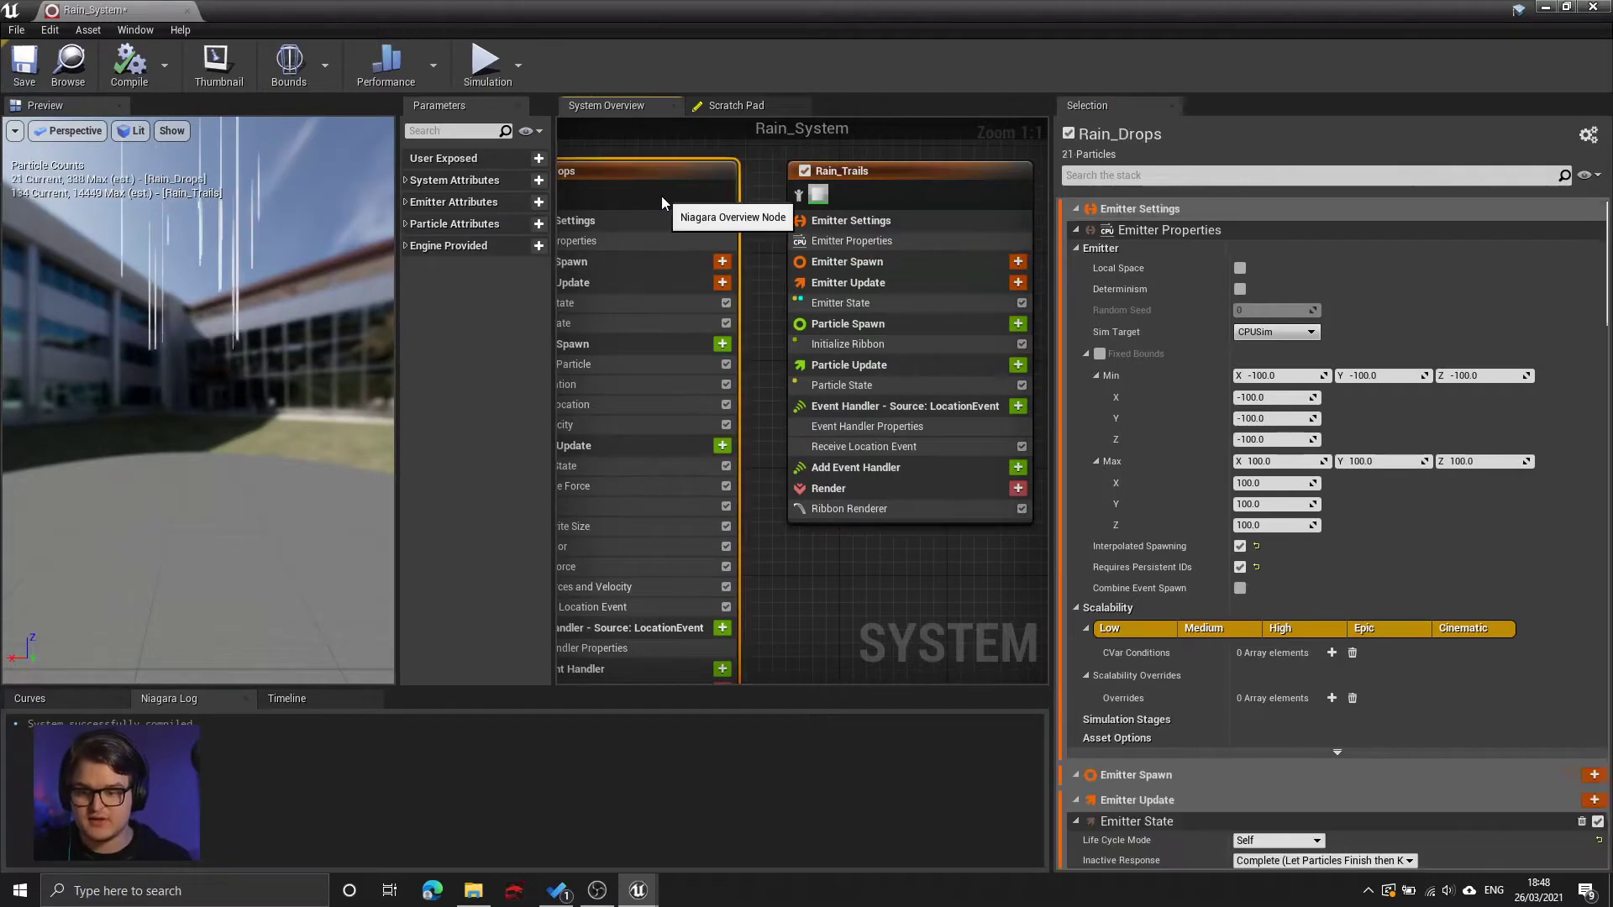
left_click(944, 179)
- View the rain trails in the WaterMap_Demo level from several angles and enlarge the scale of the Rain_System actor
left_click_drag(743, 8, 1263, 125)
left_click(697, 356)
right_click_drag(697, 356, 660, 375)
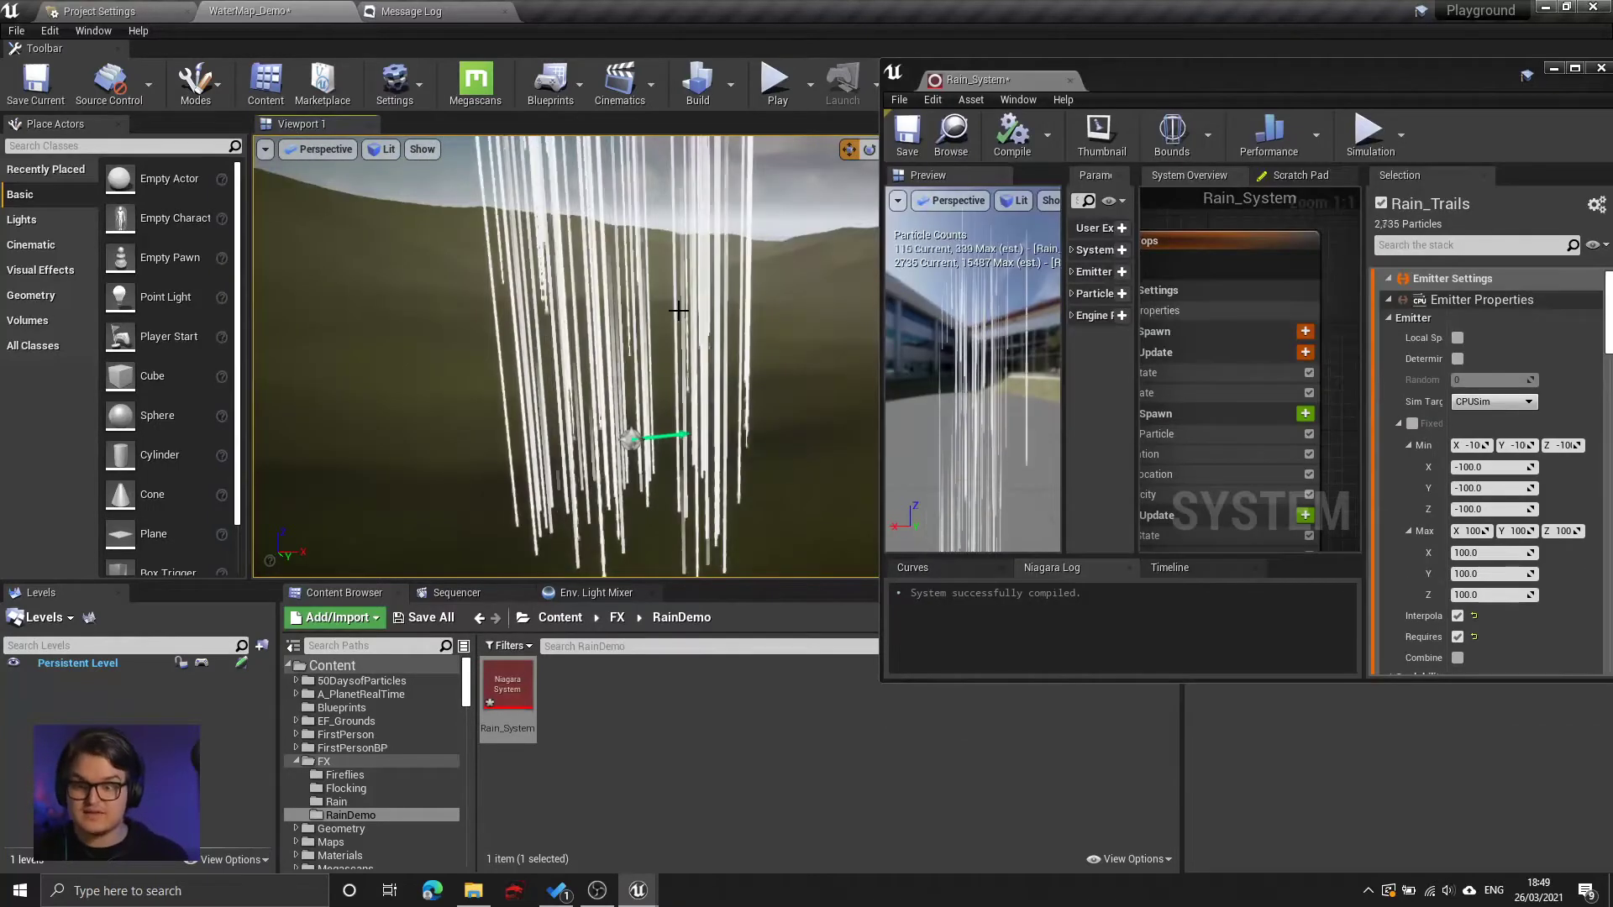
right_click_drag(678, 311, 682, 356)
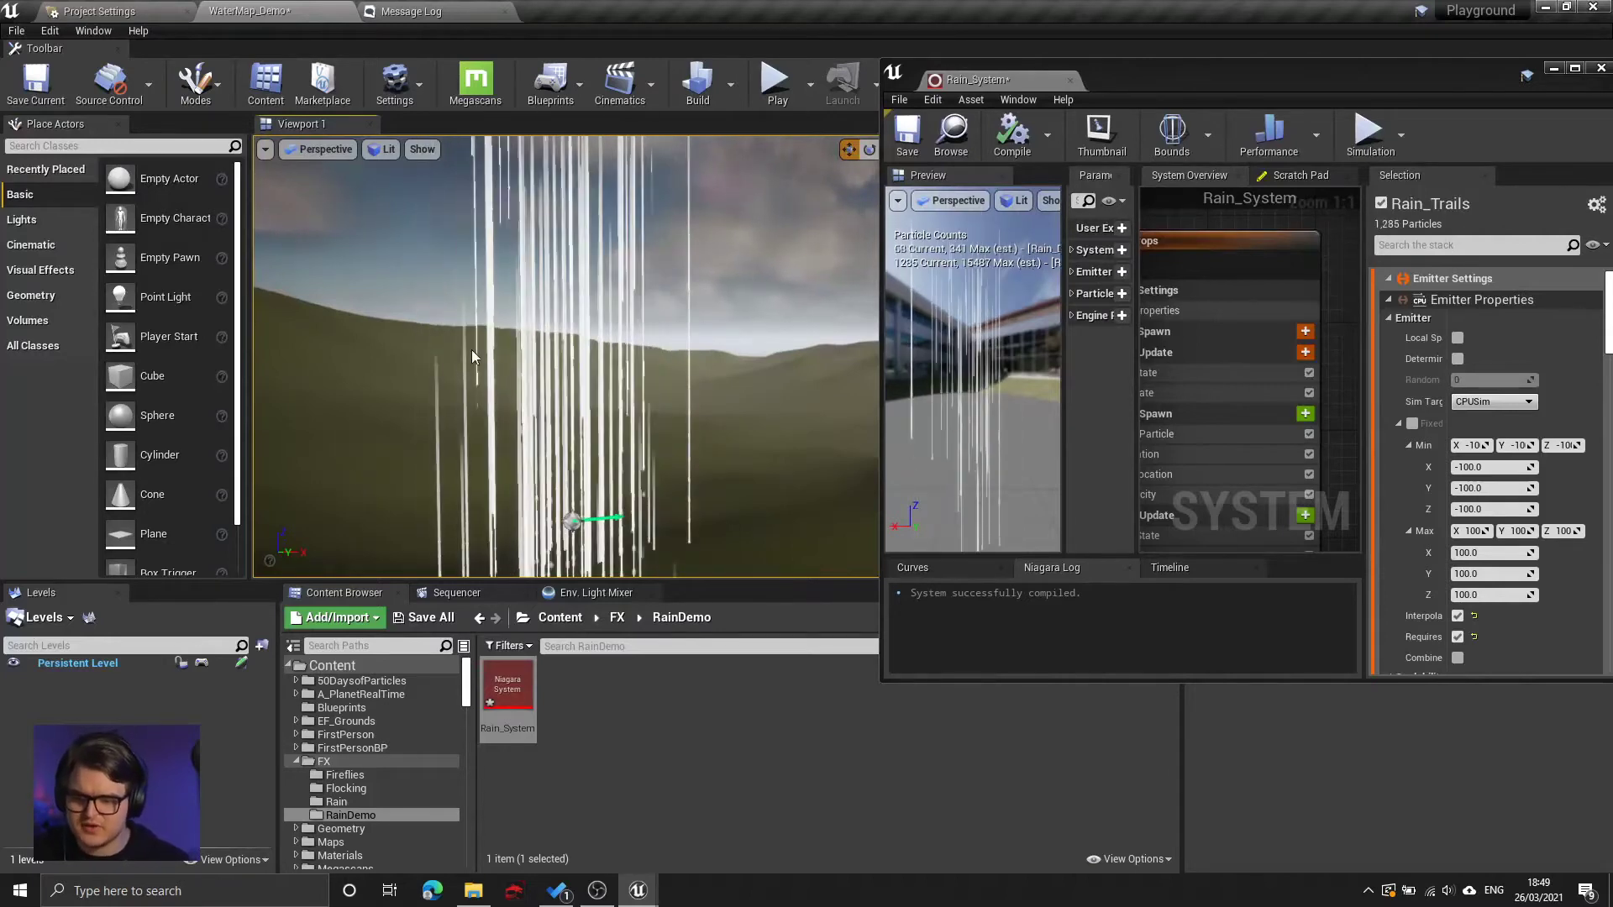
right_click_drag(638, 293, 713, 339)
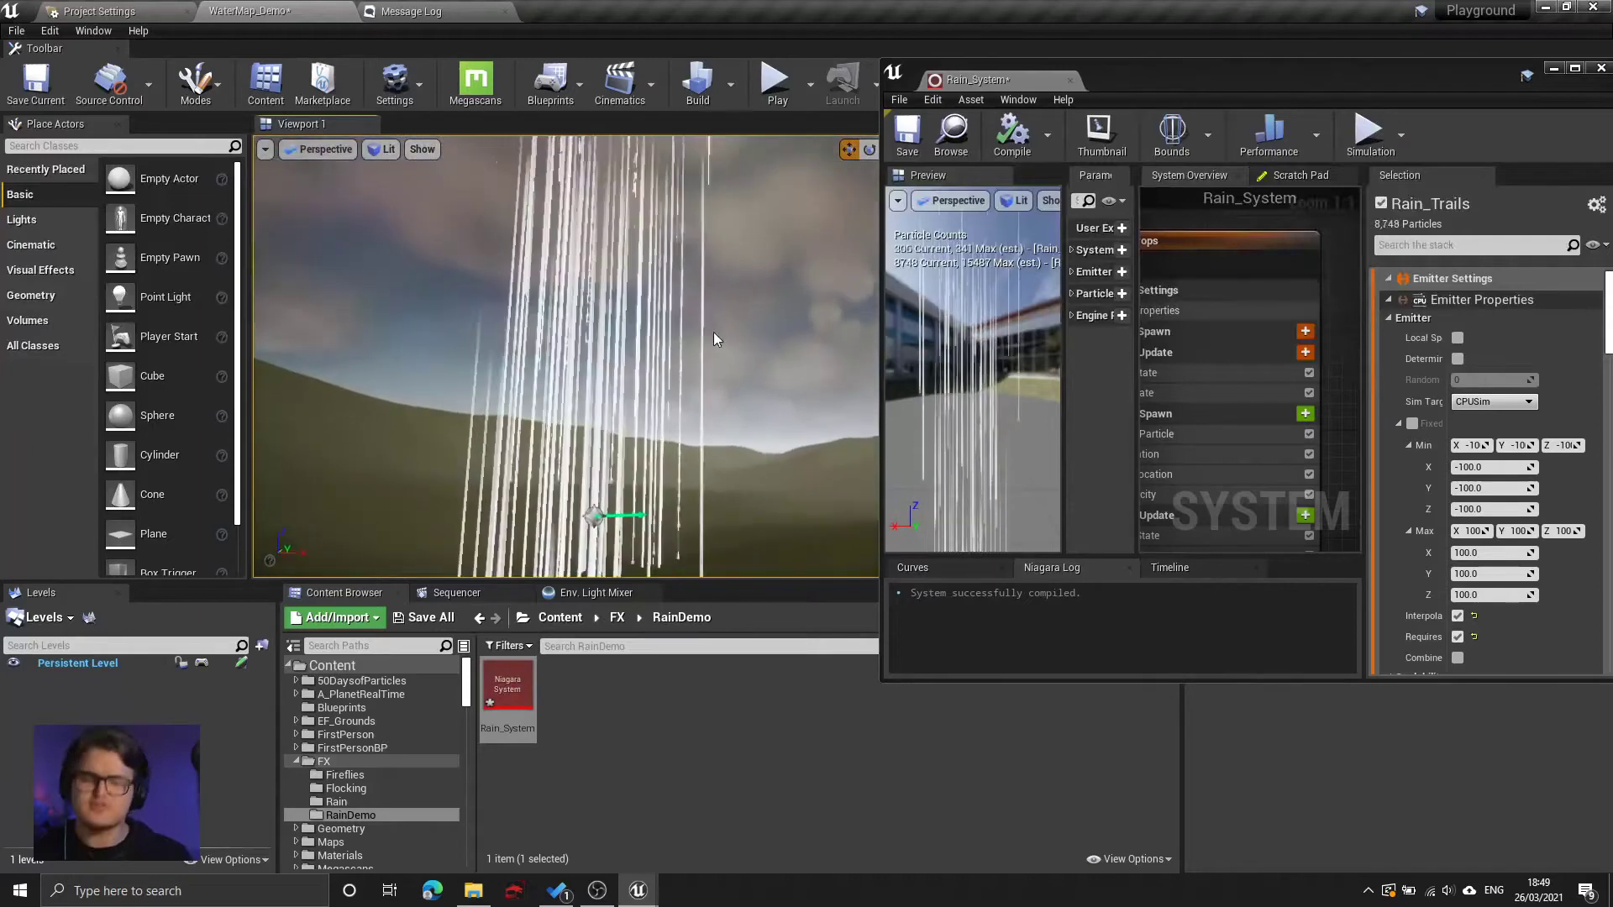
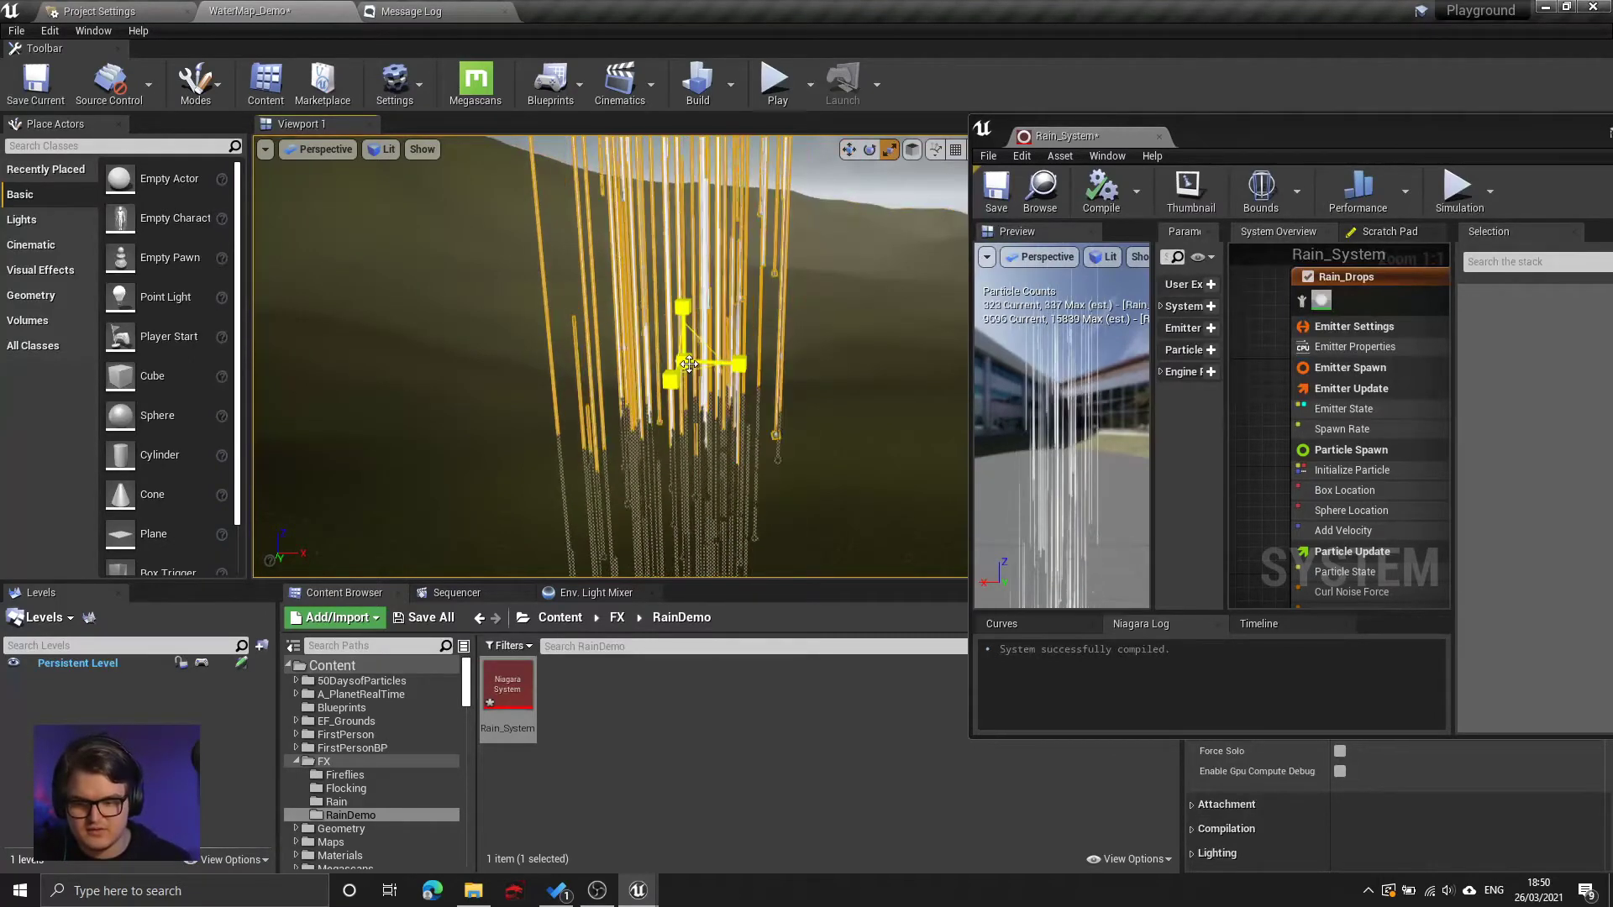
right_click_drag(755, 387, 688, 343)
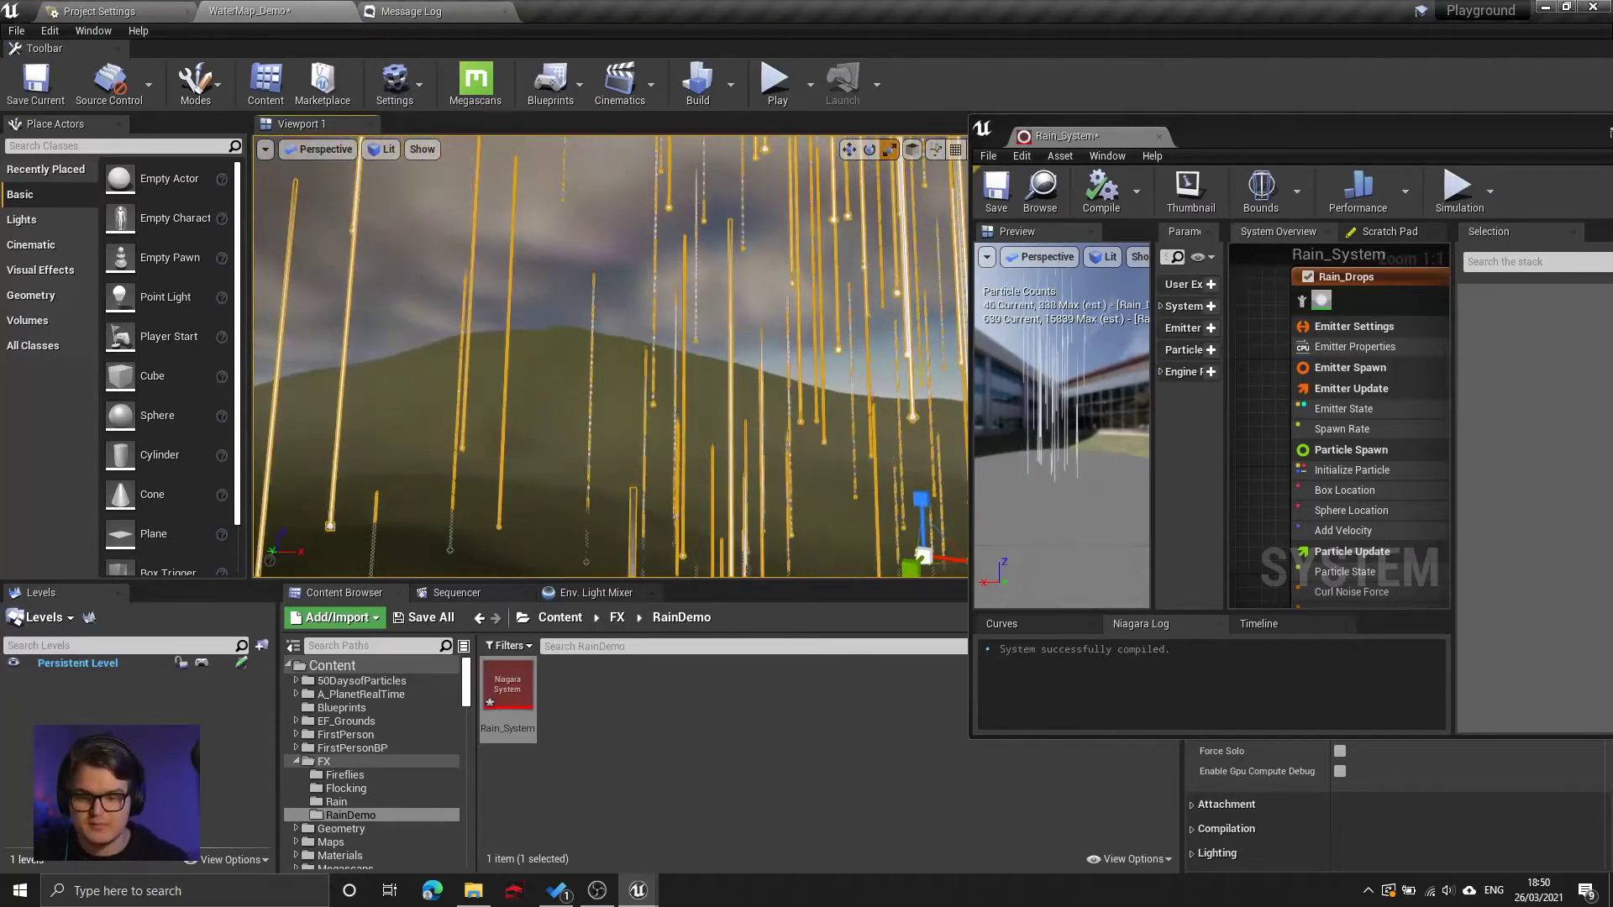
mouse_move(738, 361)
right_mouse_down()
mouse_move(819, 356)
mouse_move(763, 435)
mouse_move(741, 355)
right_mouse_up()
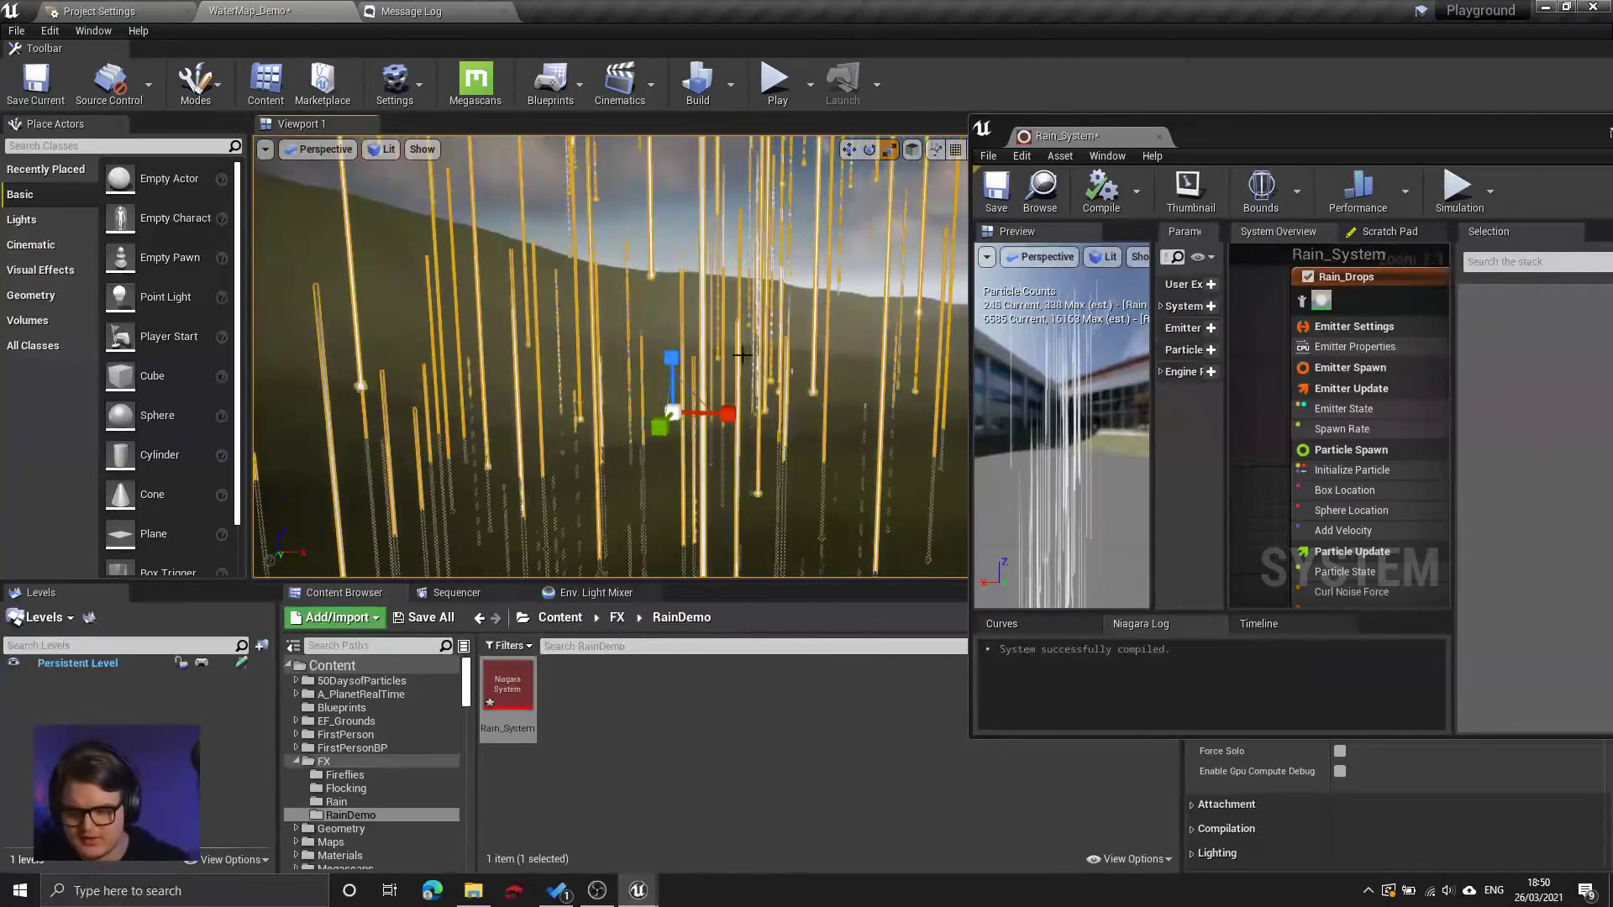
- Examine the Rain_Drops emitter's spawn modules, including the Box Location, Sphere Location and Add Velocity settings
left_click_drag(1299, 126, 1158, 149)
left_click(1203, 427)
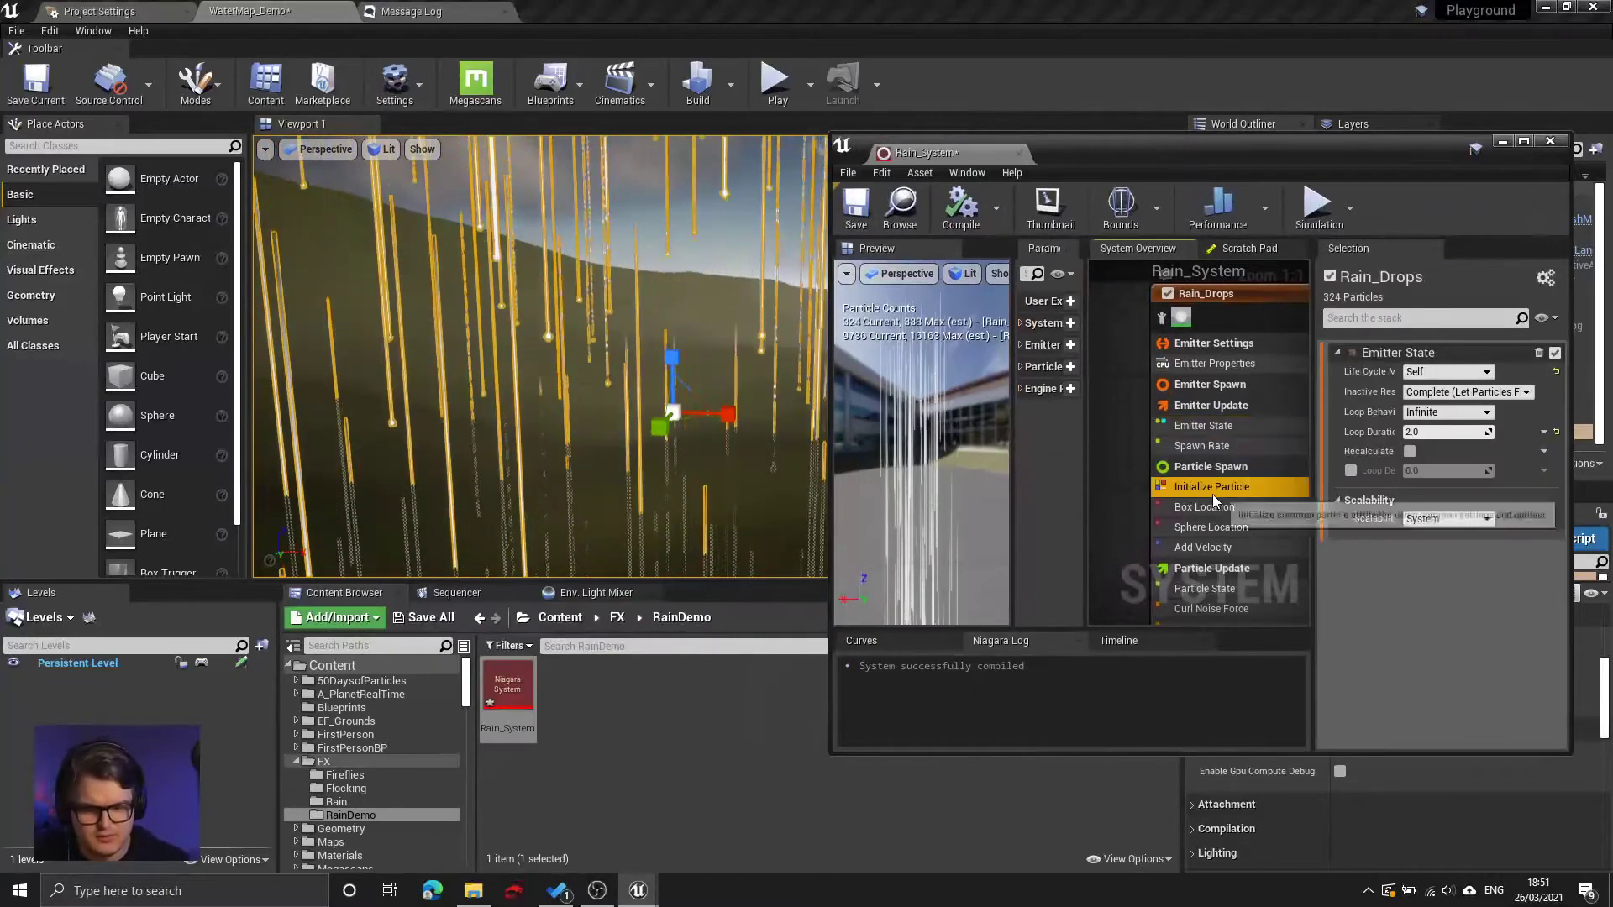
left_click(1211, 423)
right_click_drag(1130, 406, 1068, 401)
left_click(1102, 500)
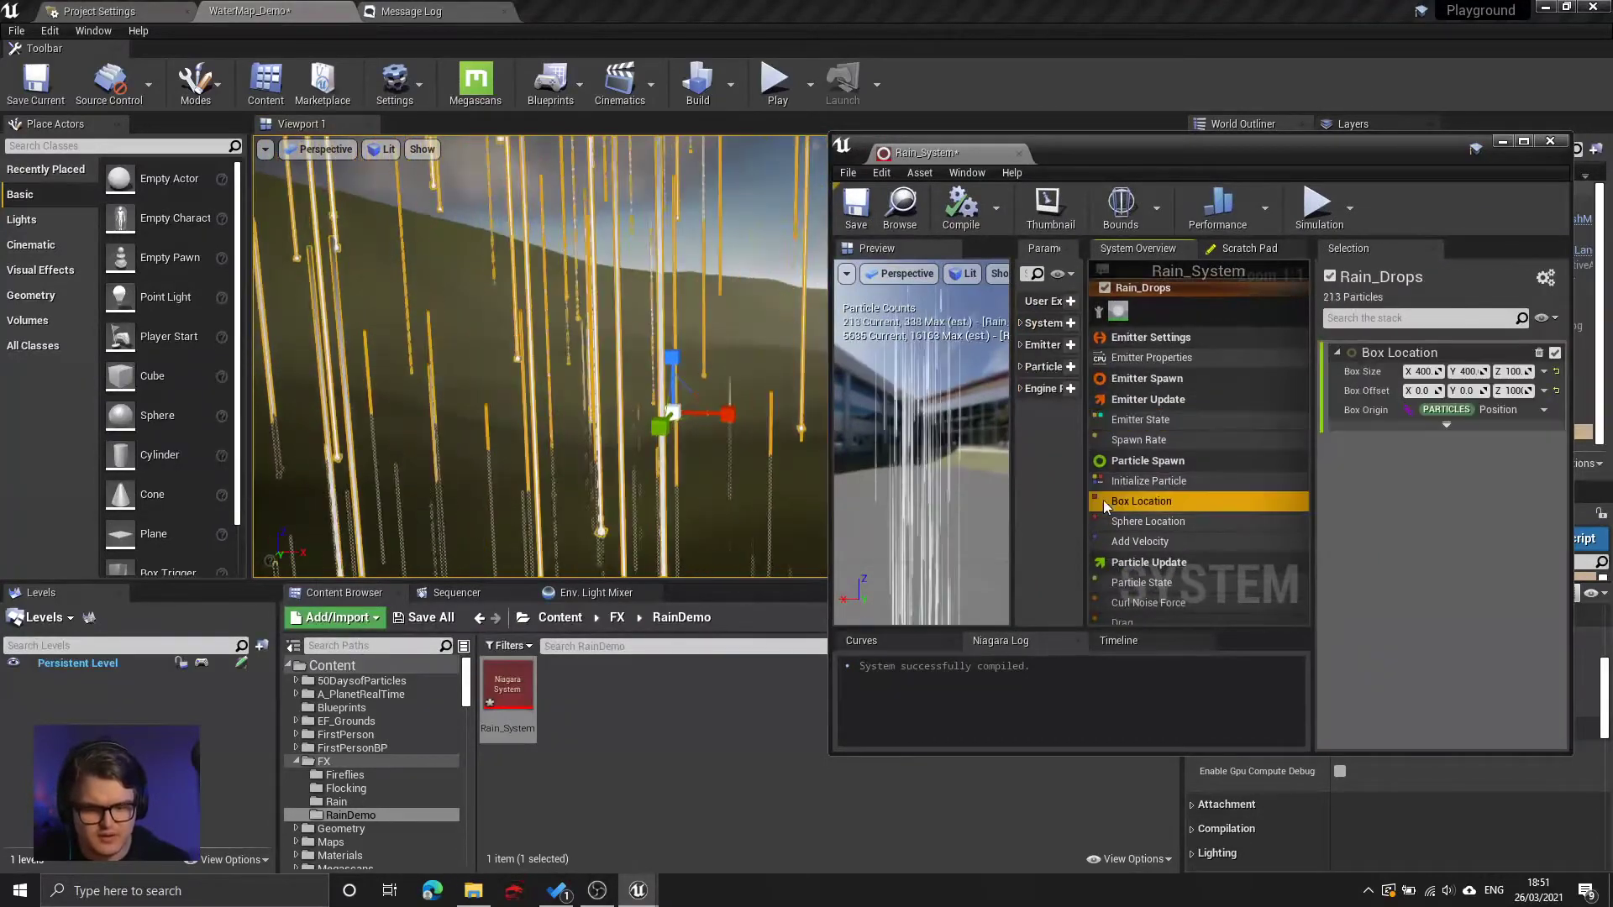
left_click(1170, 522)
left_click(1163, 543)
left_click(1162, 504)
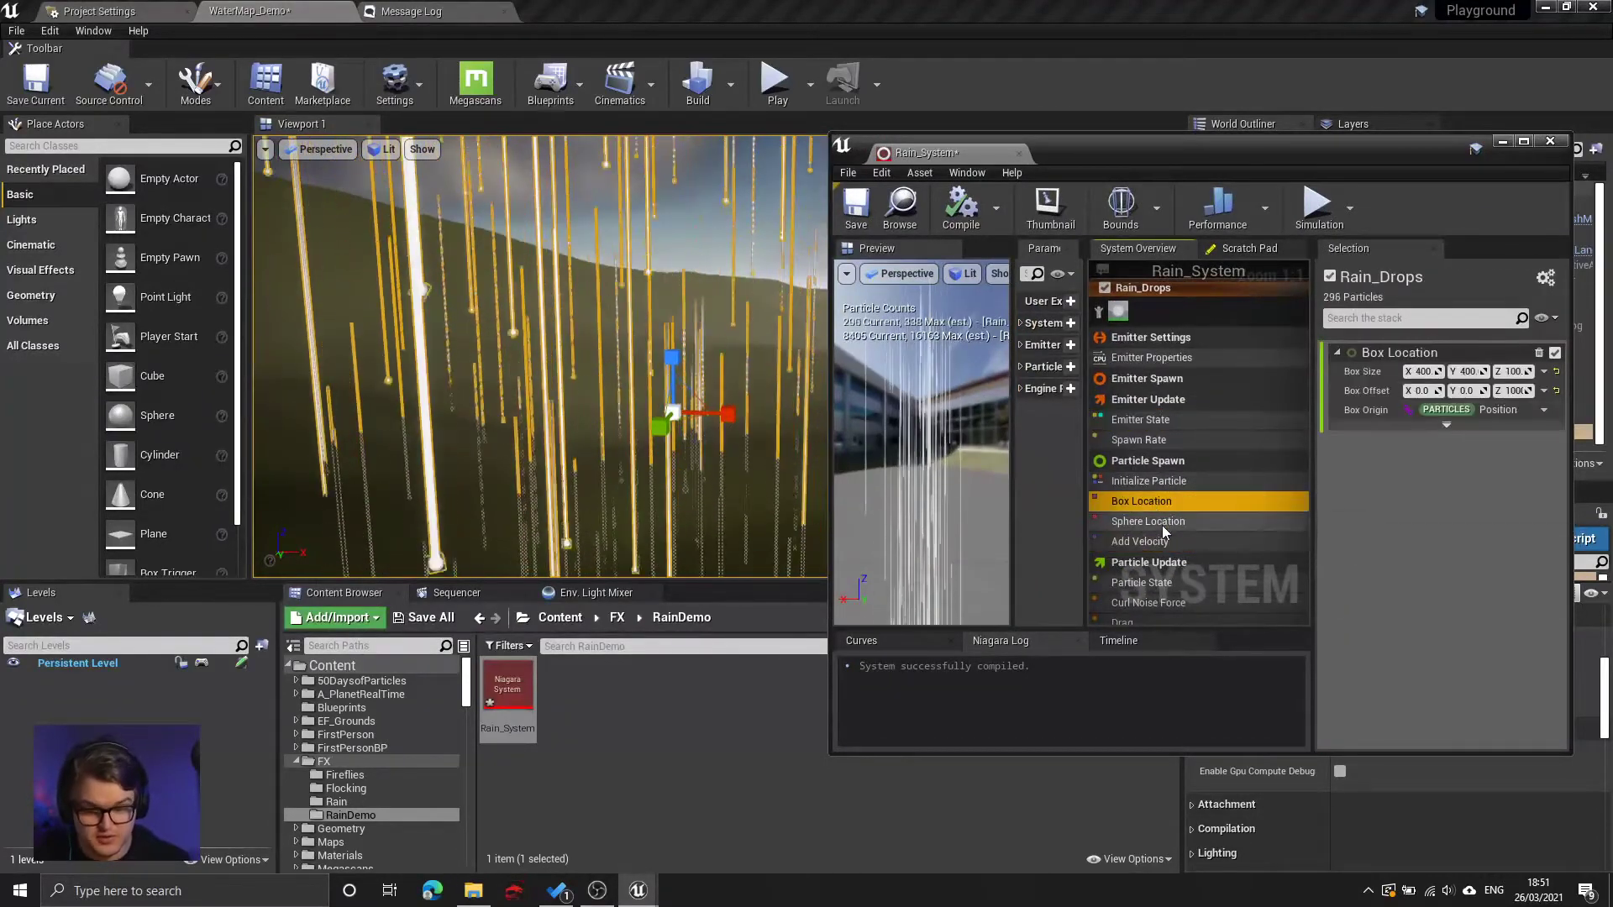
left_click(1152, 519)
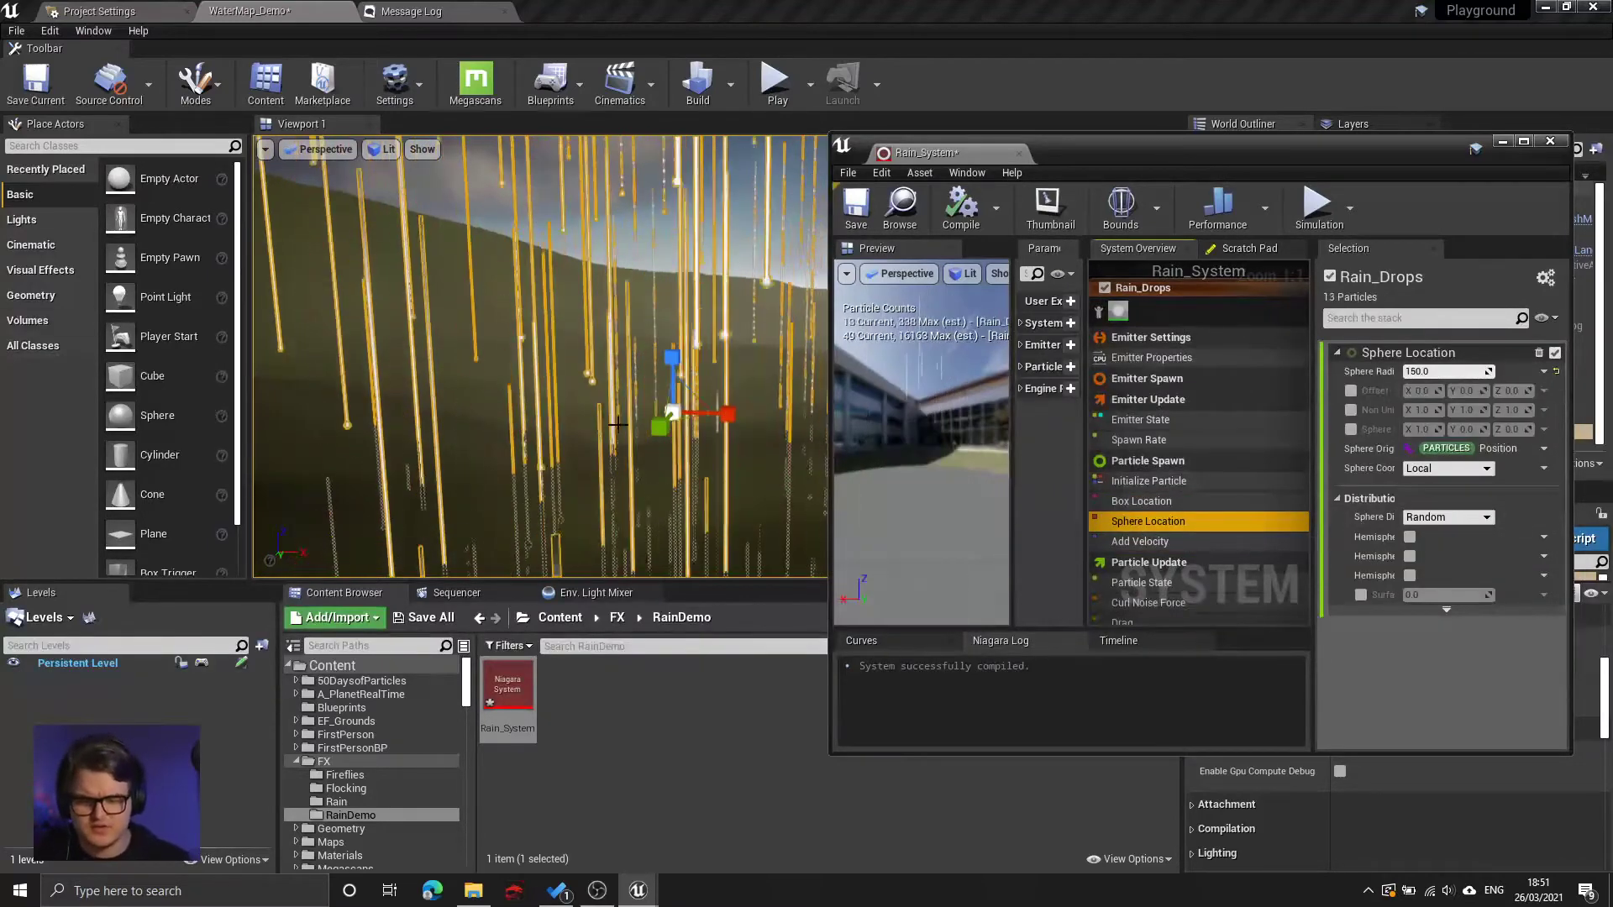
- Reset the Rain_System actor's scale in the level to 1.0 on all axes and return to the maximized Niagara editor
left_click(677, 408)
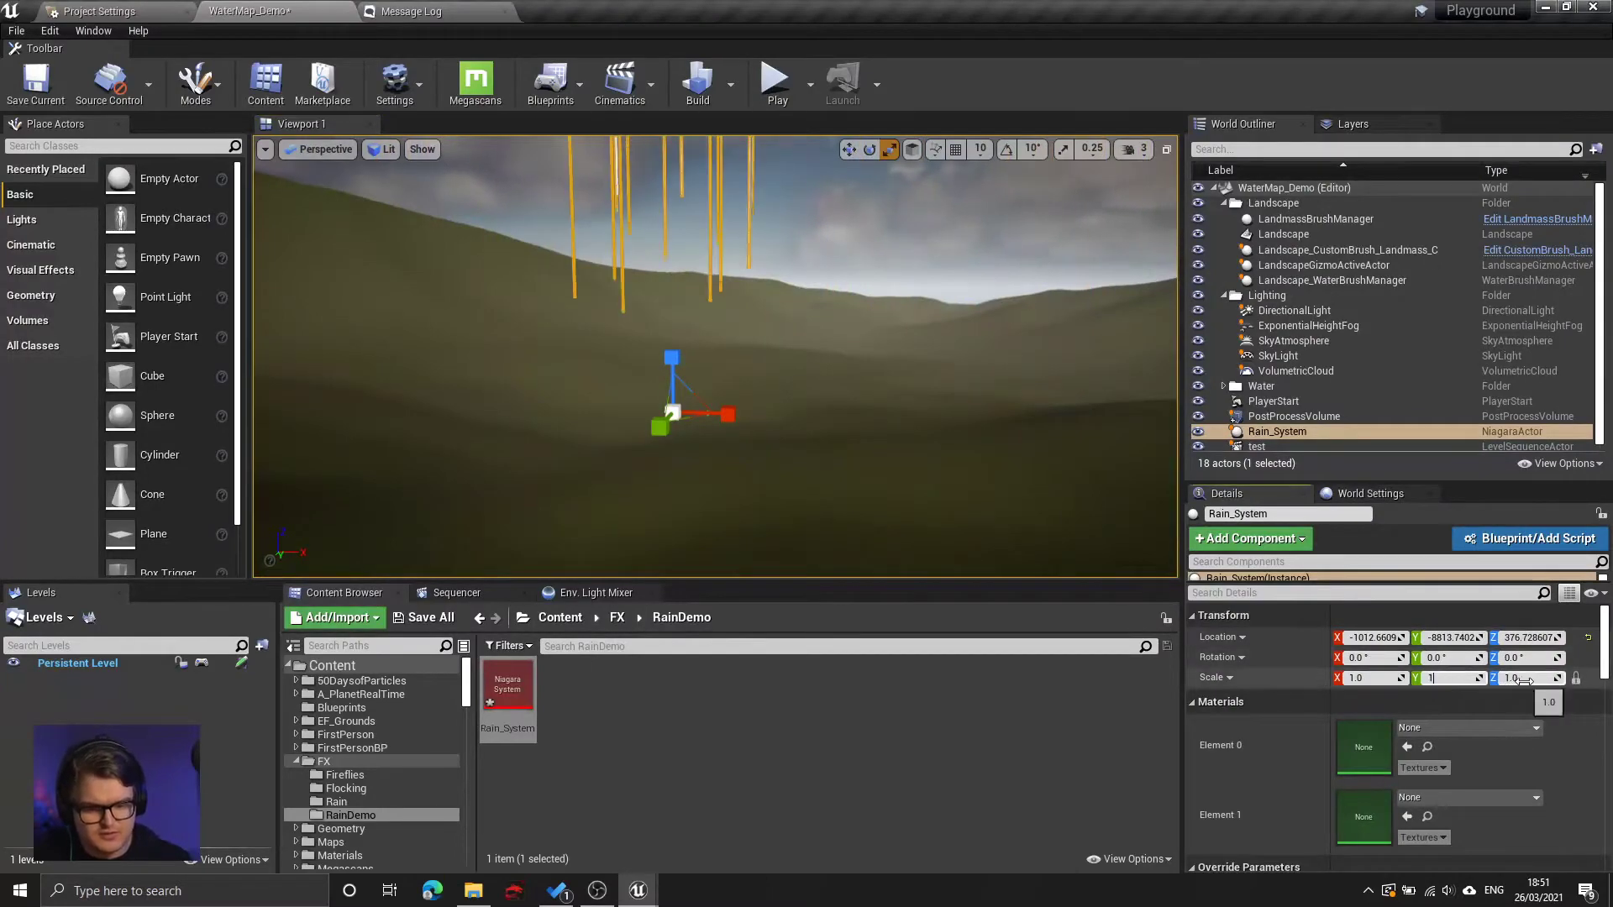
key("alt+Tab")
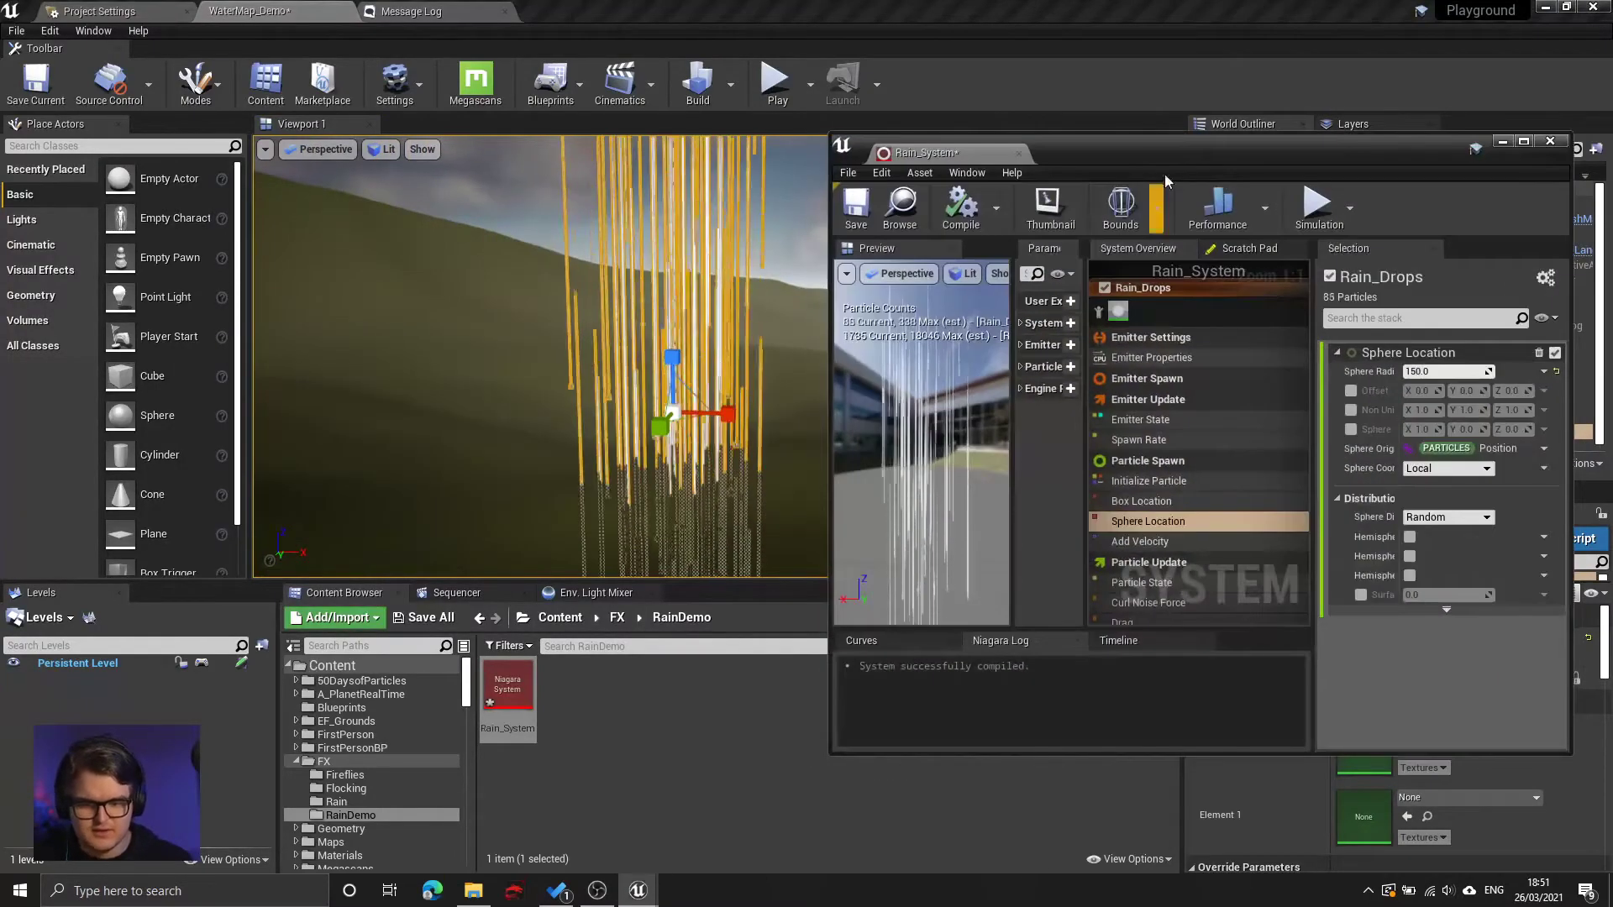
left_click_drag(1164, 158, 756, 0)
- Set the Box Location size of the Rain_Drops emitter to 3000 in both X and Y
left_click(969, 355)
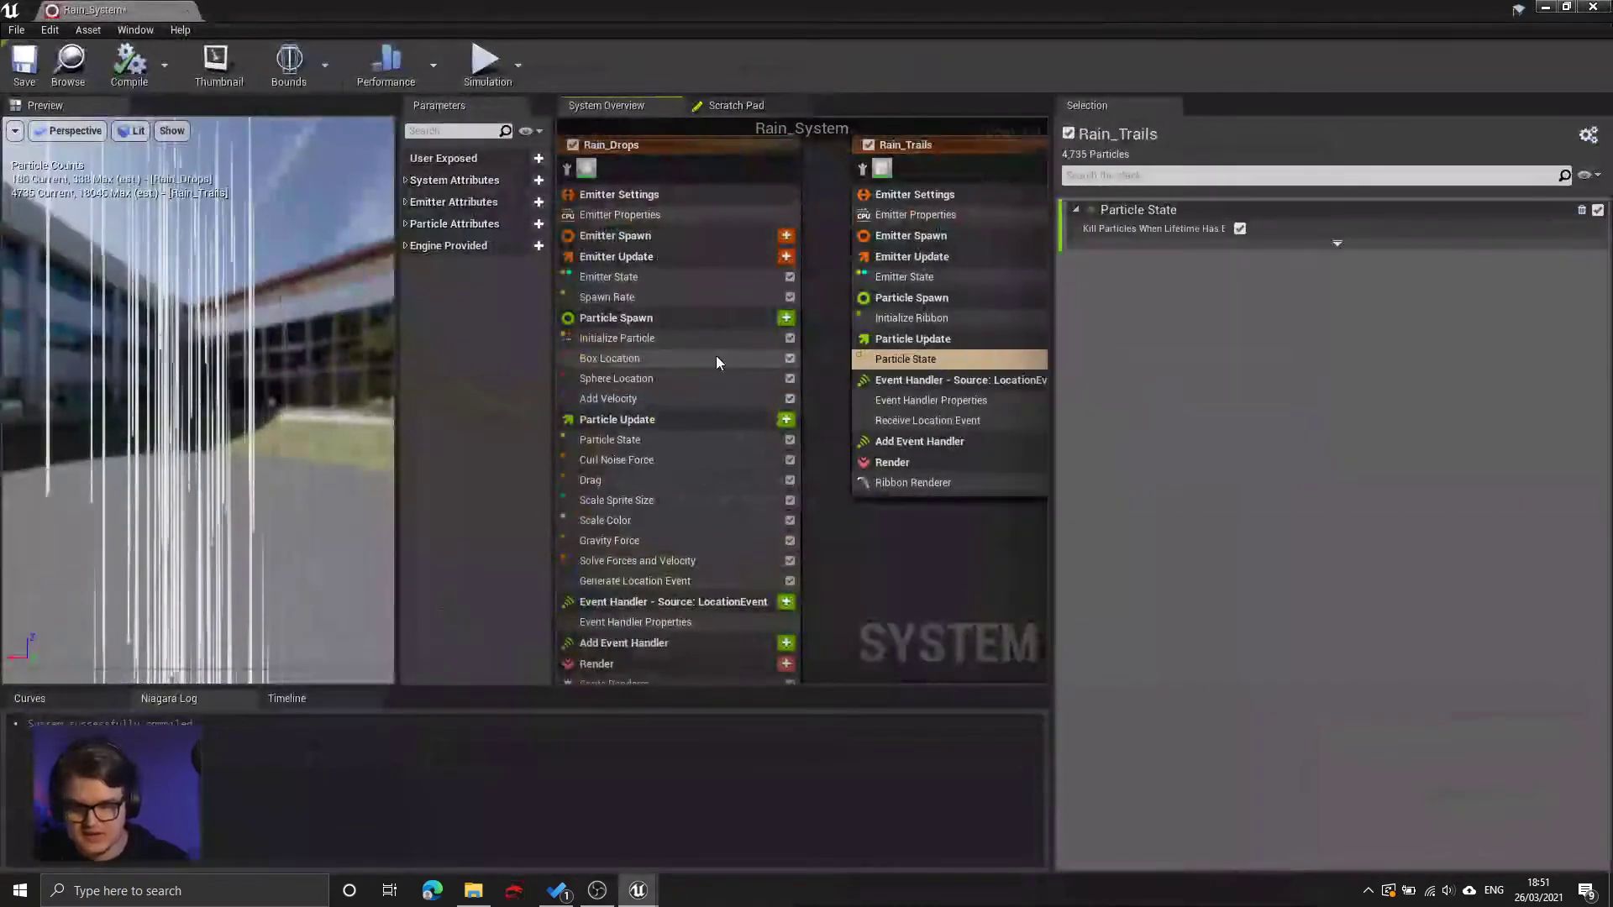
left_click(716, 362)
right_click_drag(810, 369, 895, 372)
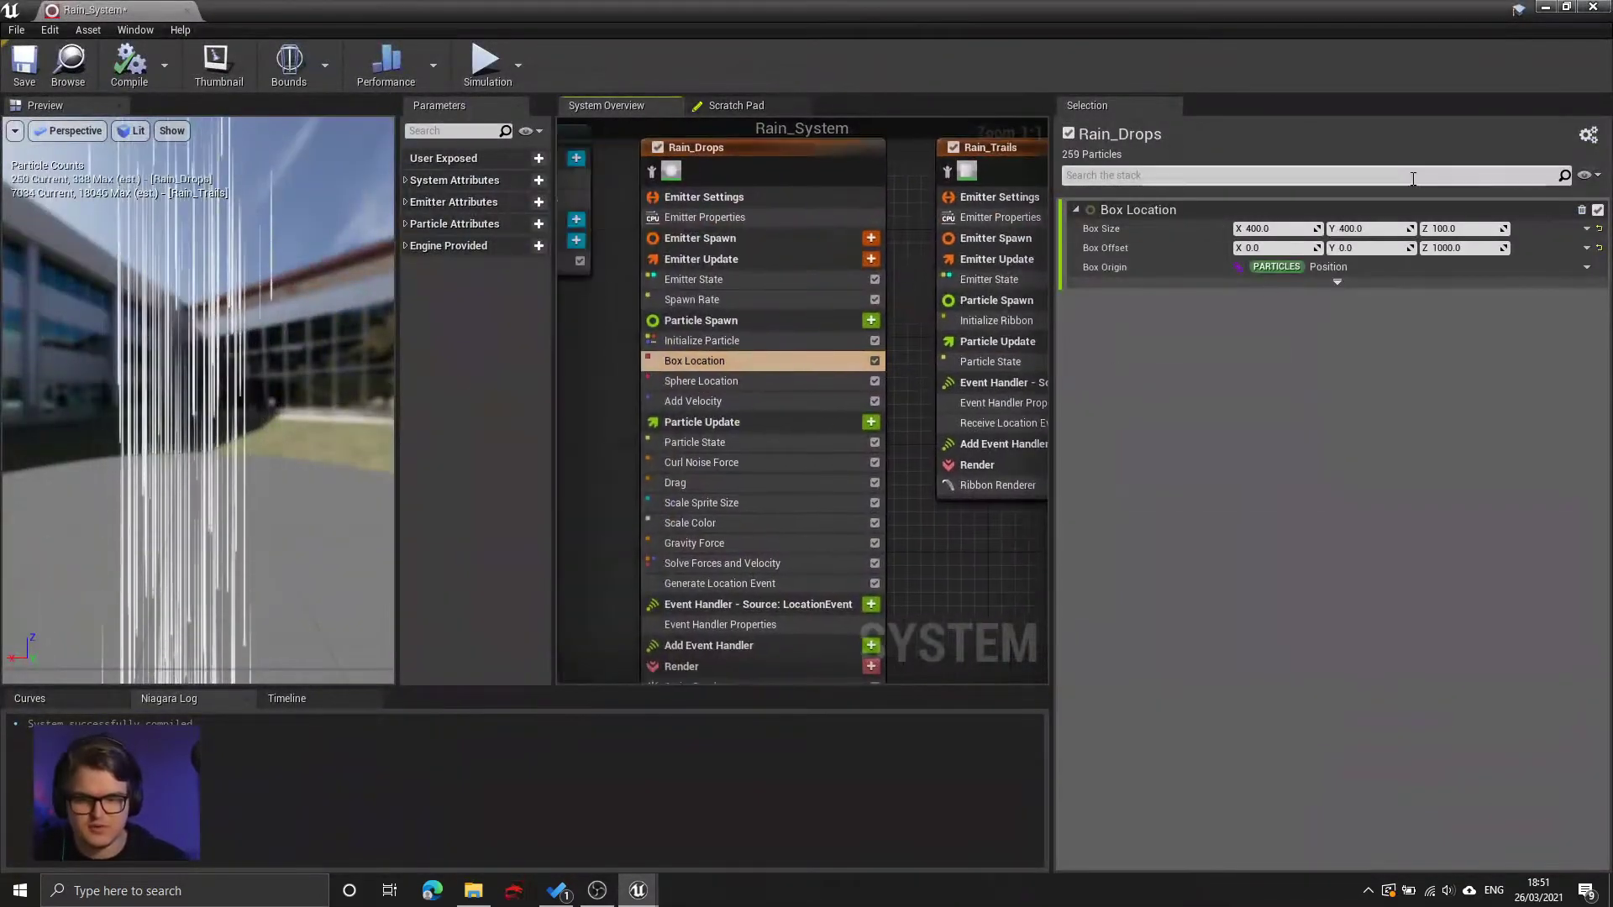
left_click(1286, 229)
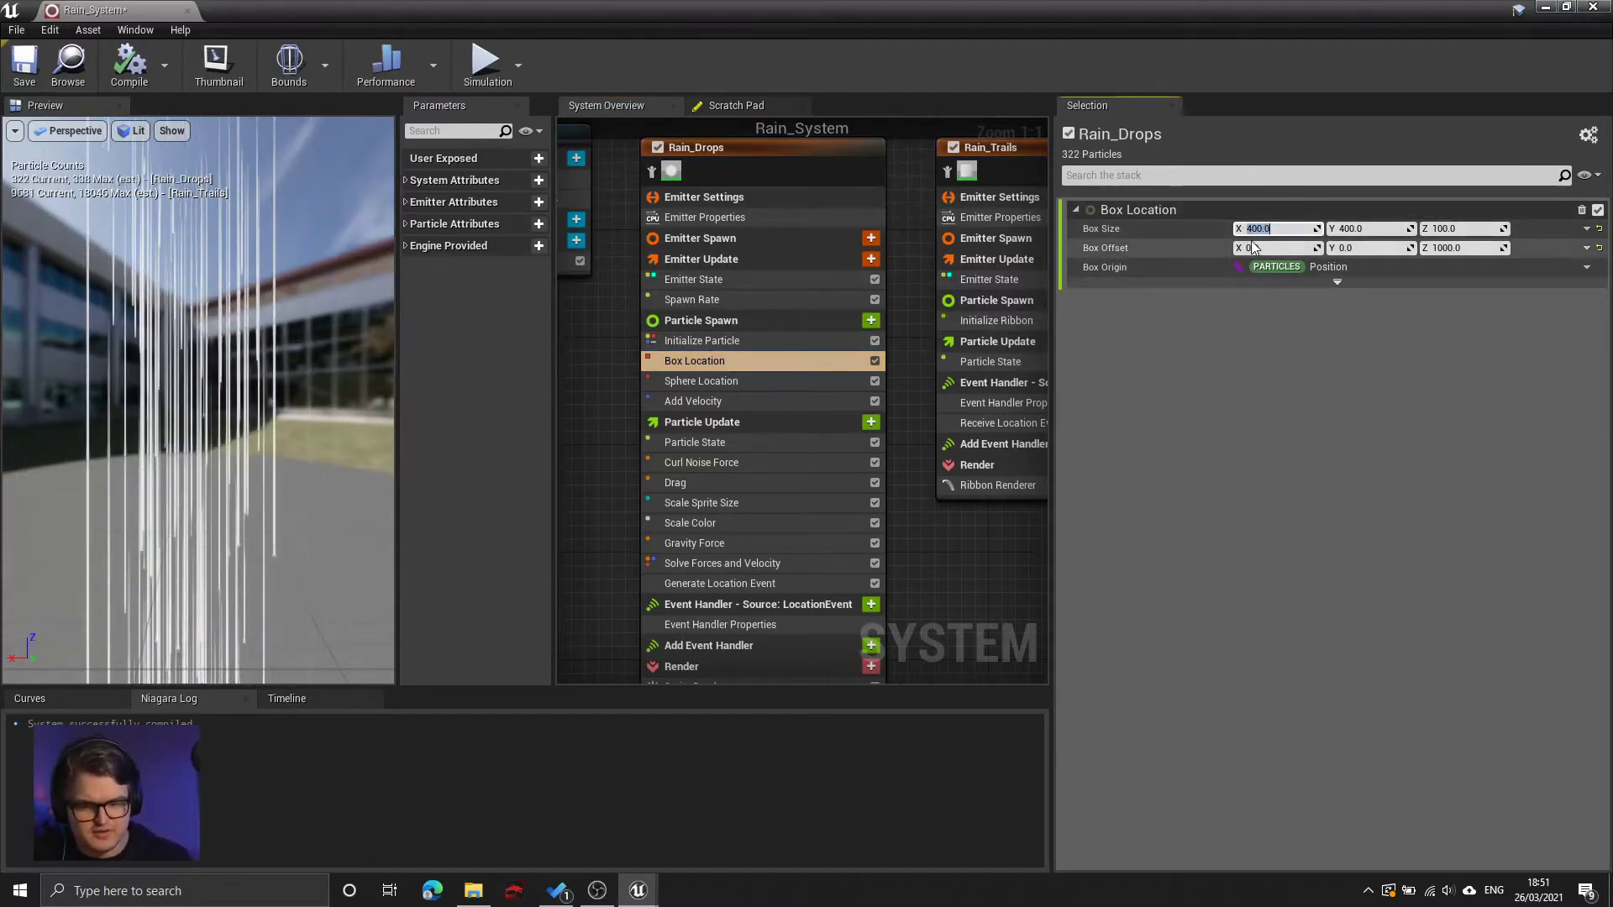
left_click_drag(1394, 231, 1379, 240)
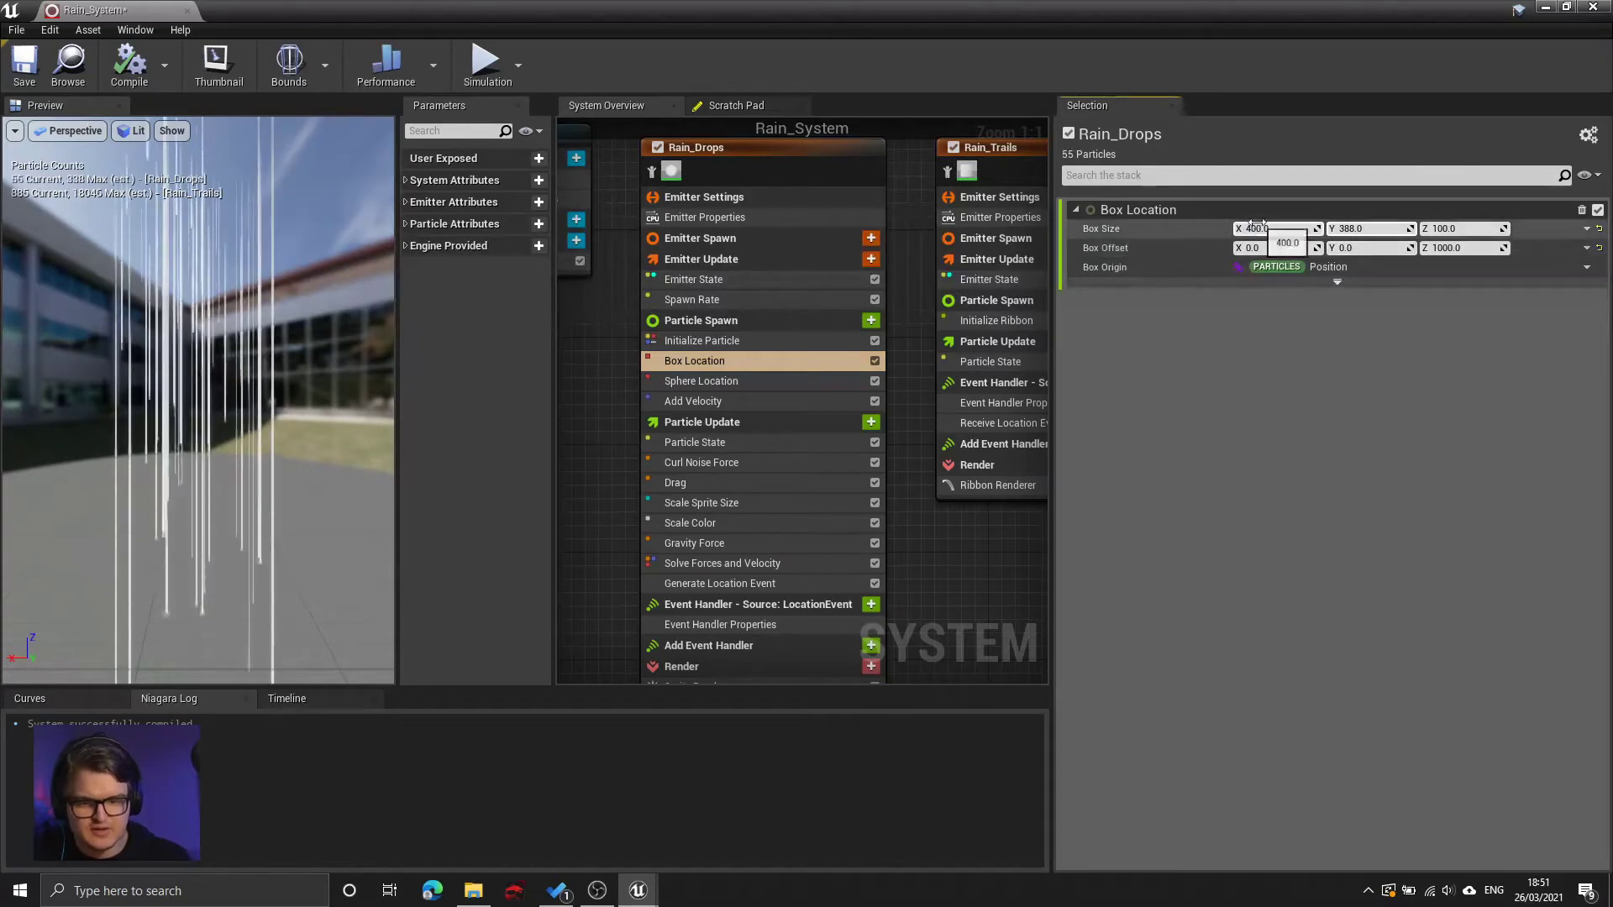
left_click(1289, 231)
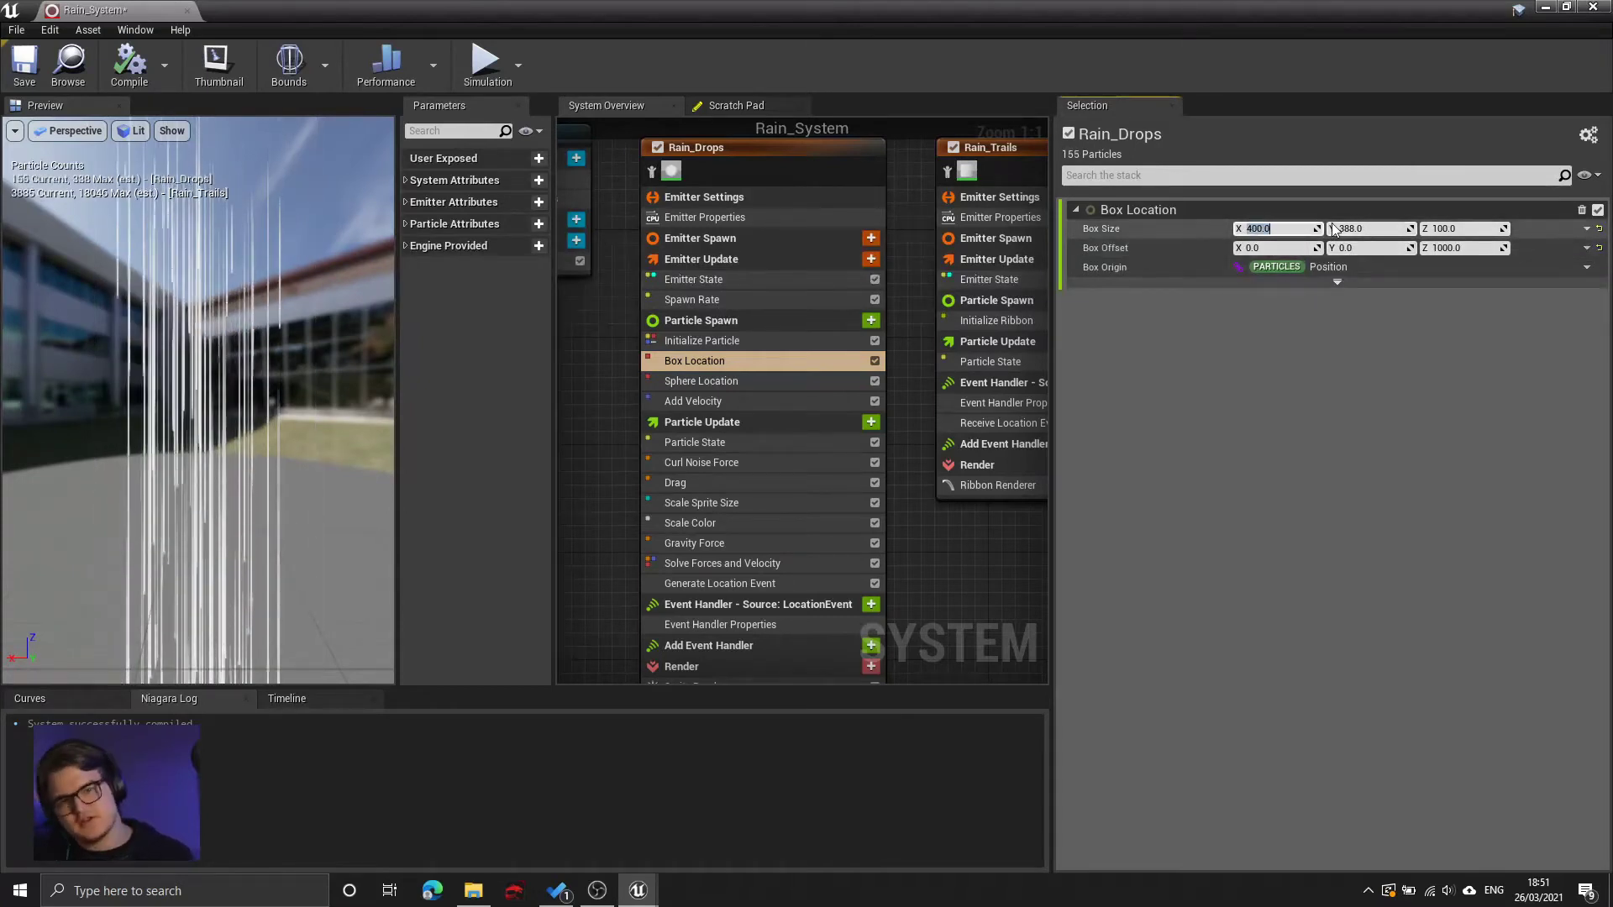
type("300")
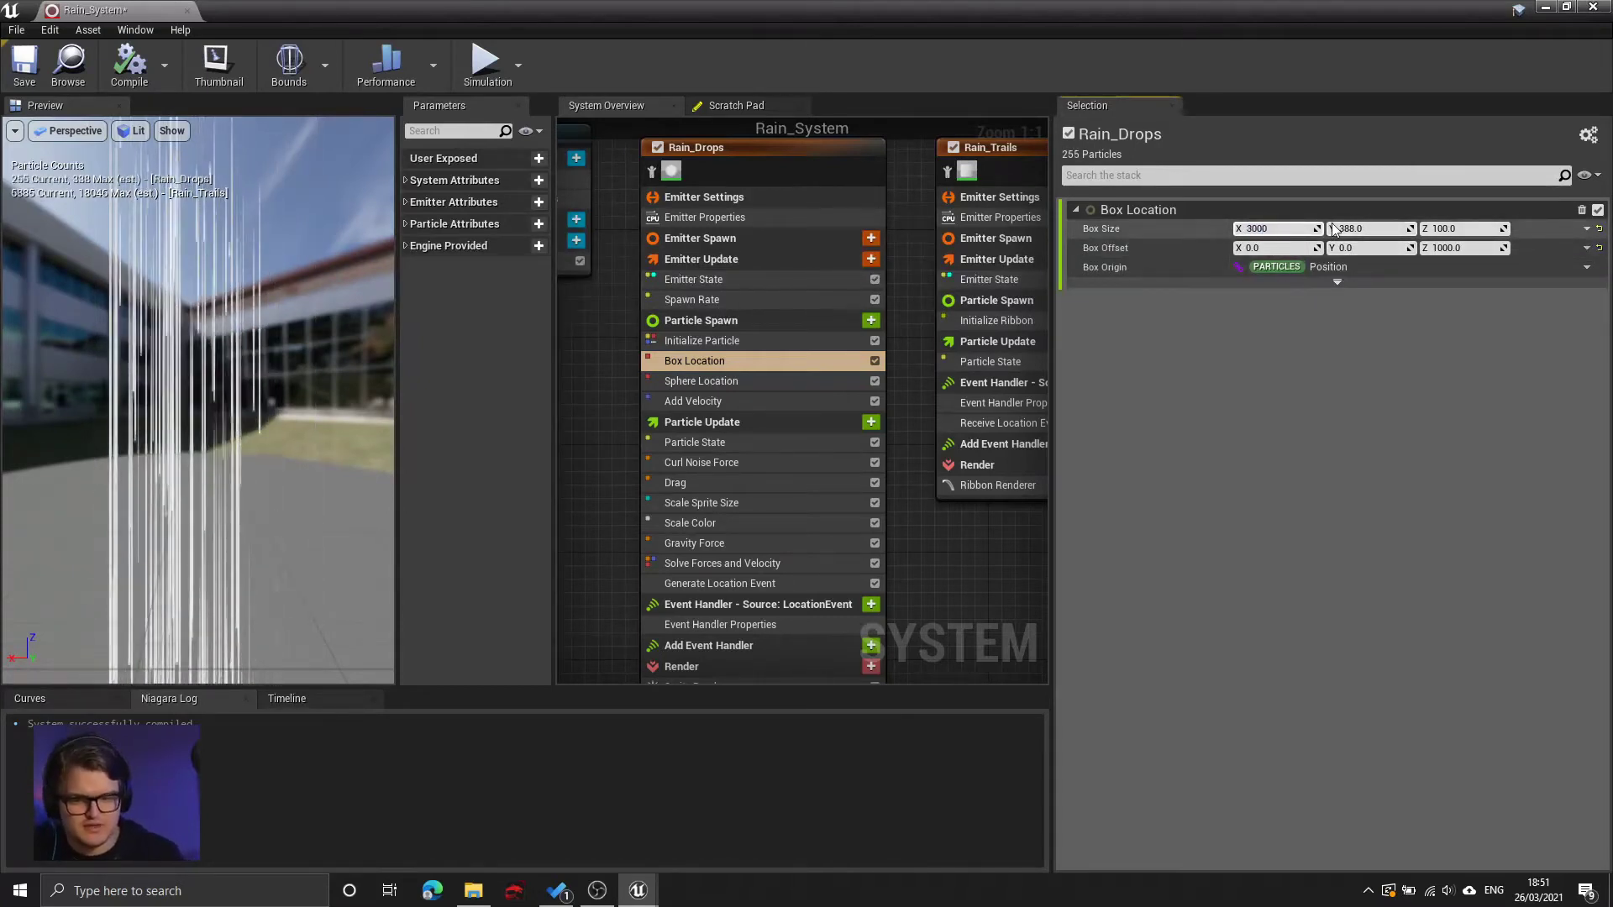
type("0")
key("Tab")
type("3000")
key("Return")
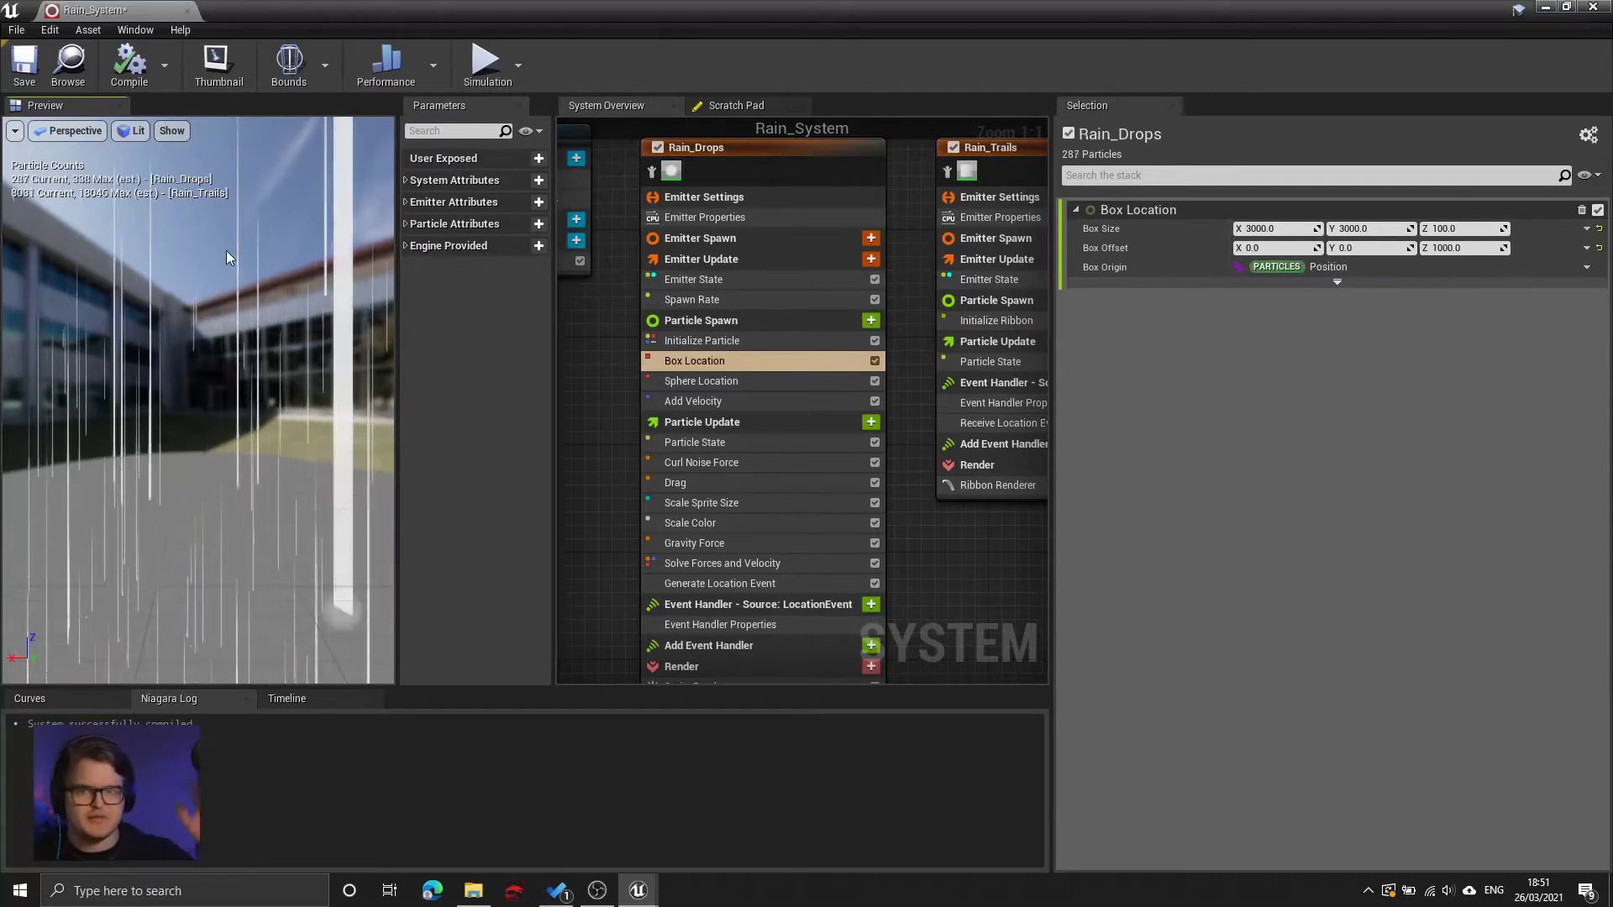
- Check the spread of the rain in the level viewport and return to the Niagara editor
left_click(1546, 8)
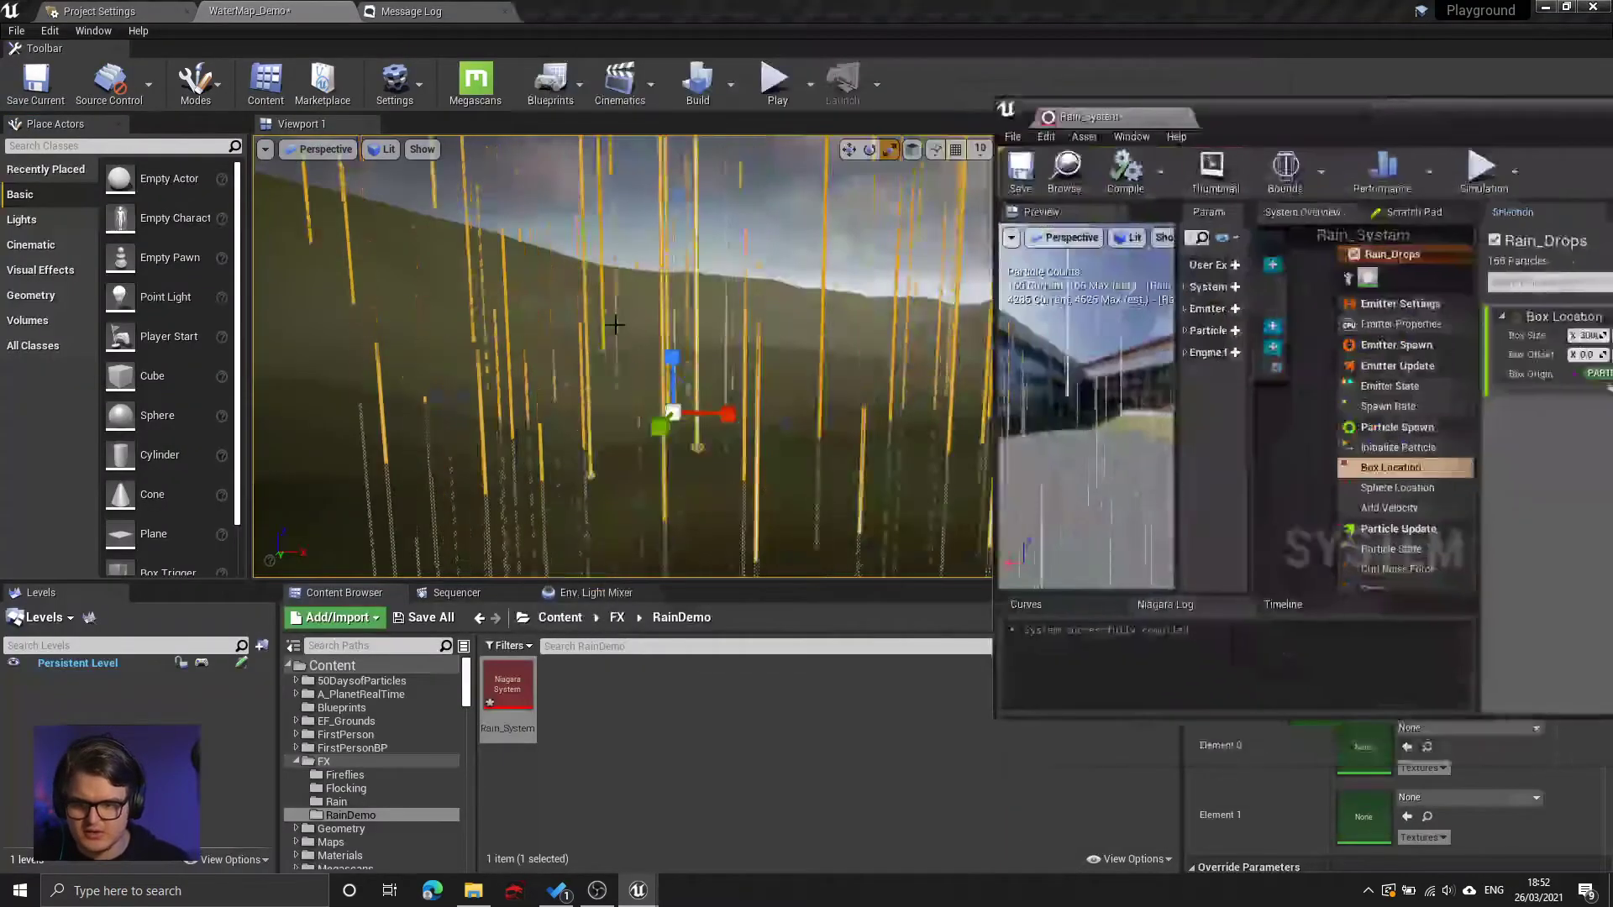
mouse_move(615, 324)
right_mouse_down()
mouse_move(729, 326)
mouse_move(704, 319)
right_mouse_up()
left_click(704, 319)
left_click_drag(1431, 123, 915, 2)
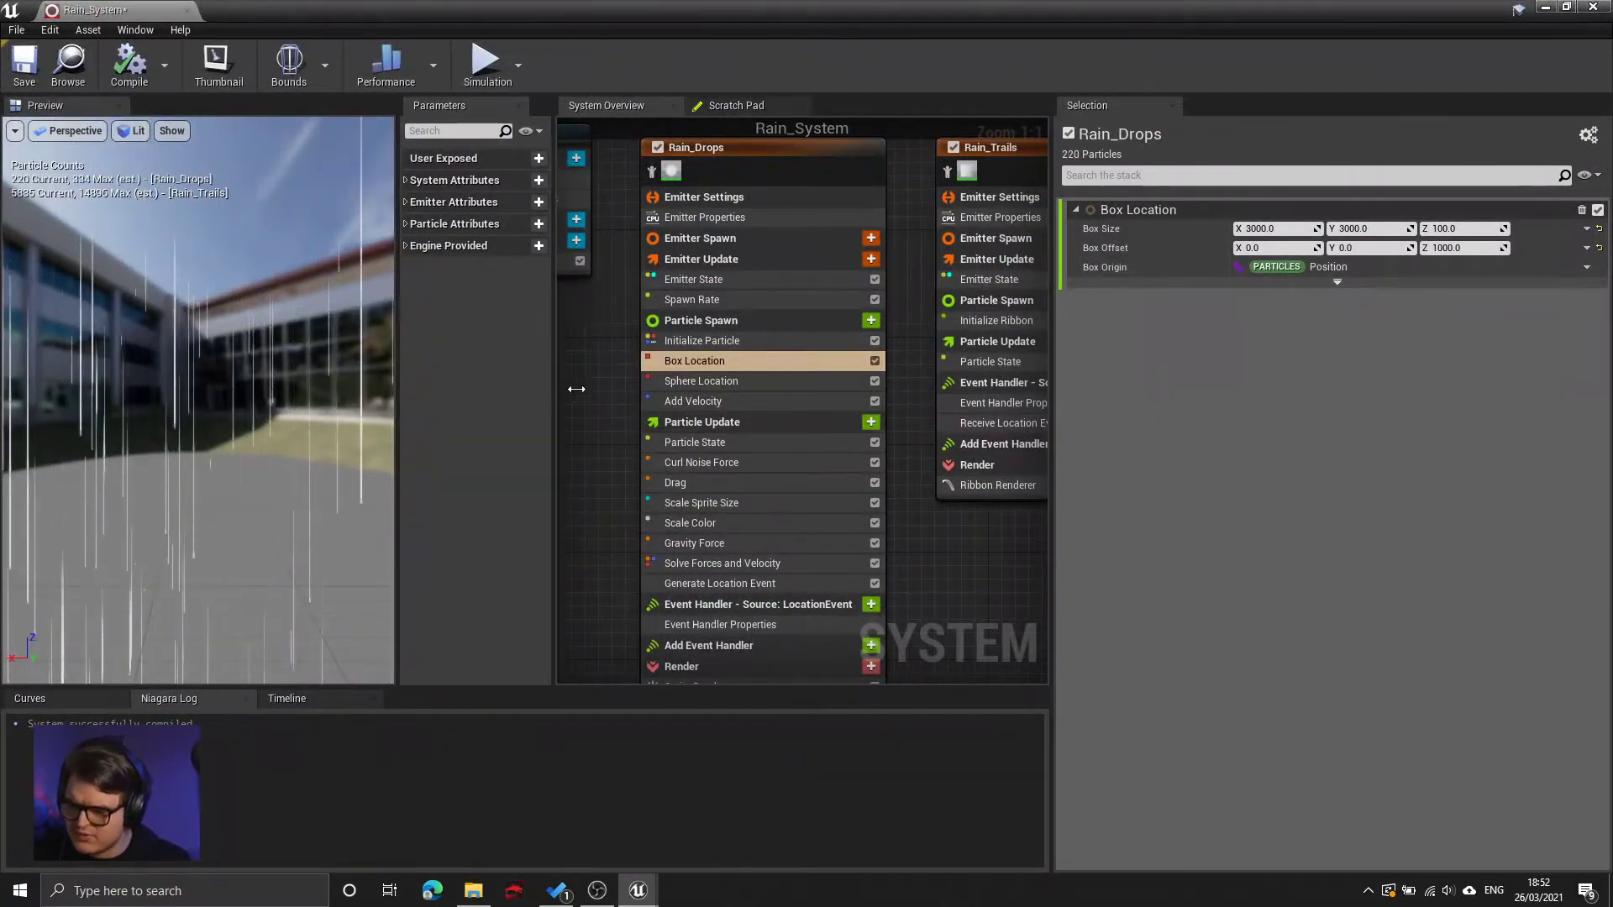
- Set the Add Velocity Z value of the Rain_Drops emitter to -5000, compile the system and check it in the level
right_click_drag(610, 392, 656, 395)
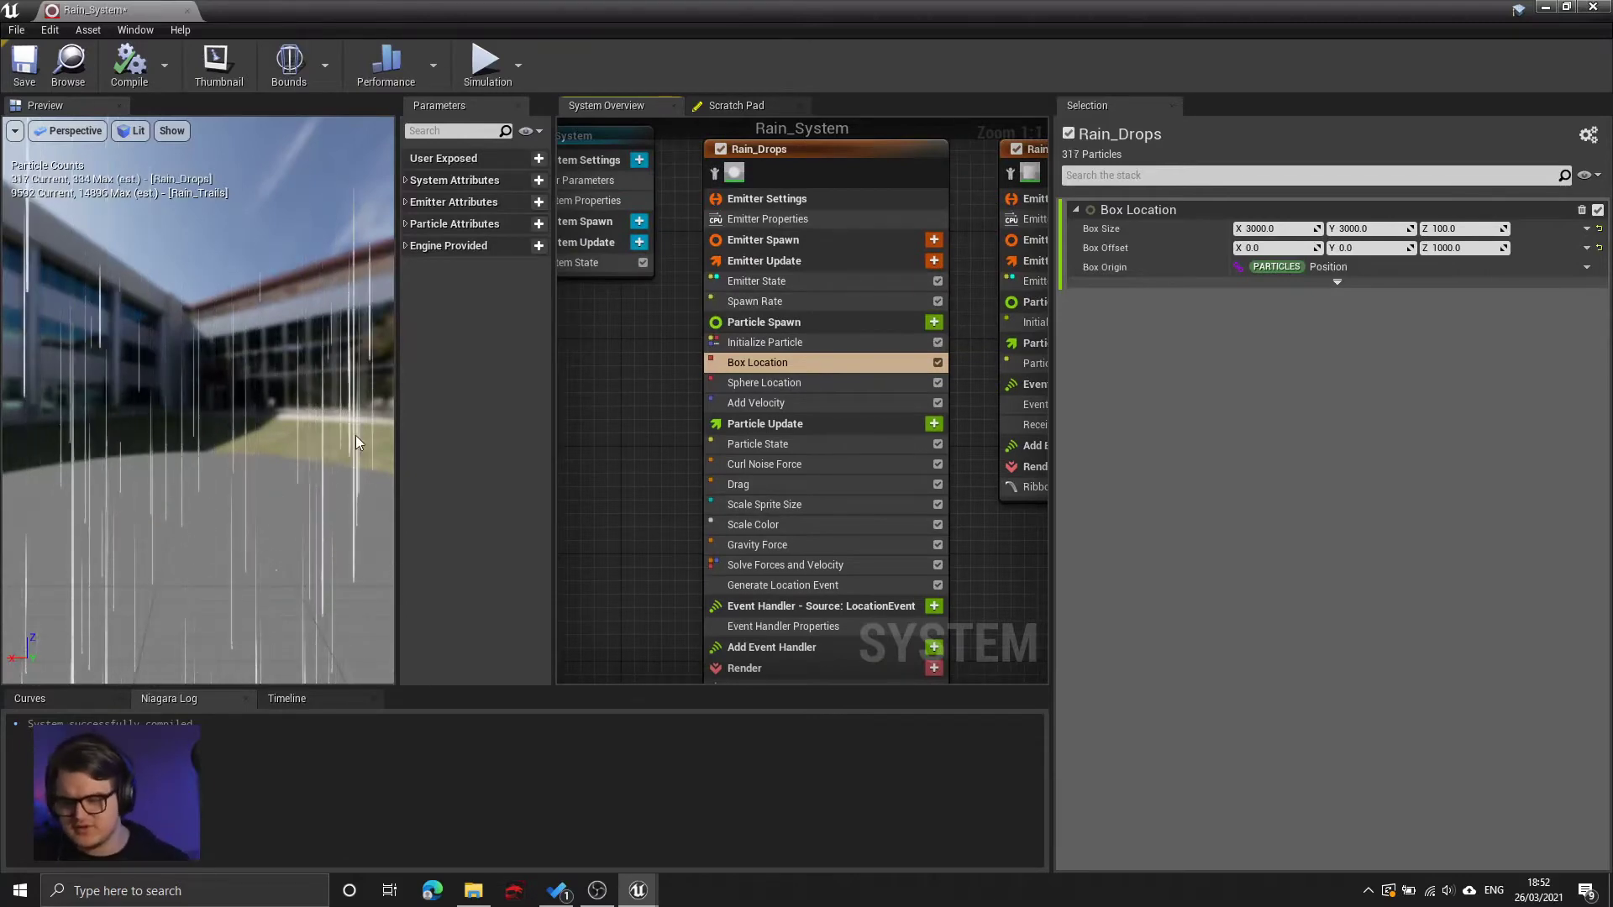
mouse_move(608, 388)
right_mouse_down()
mouse_move(567, 405)
mouse_move(611, 418)
right_mouse_up()
left_click(680, 421)
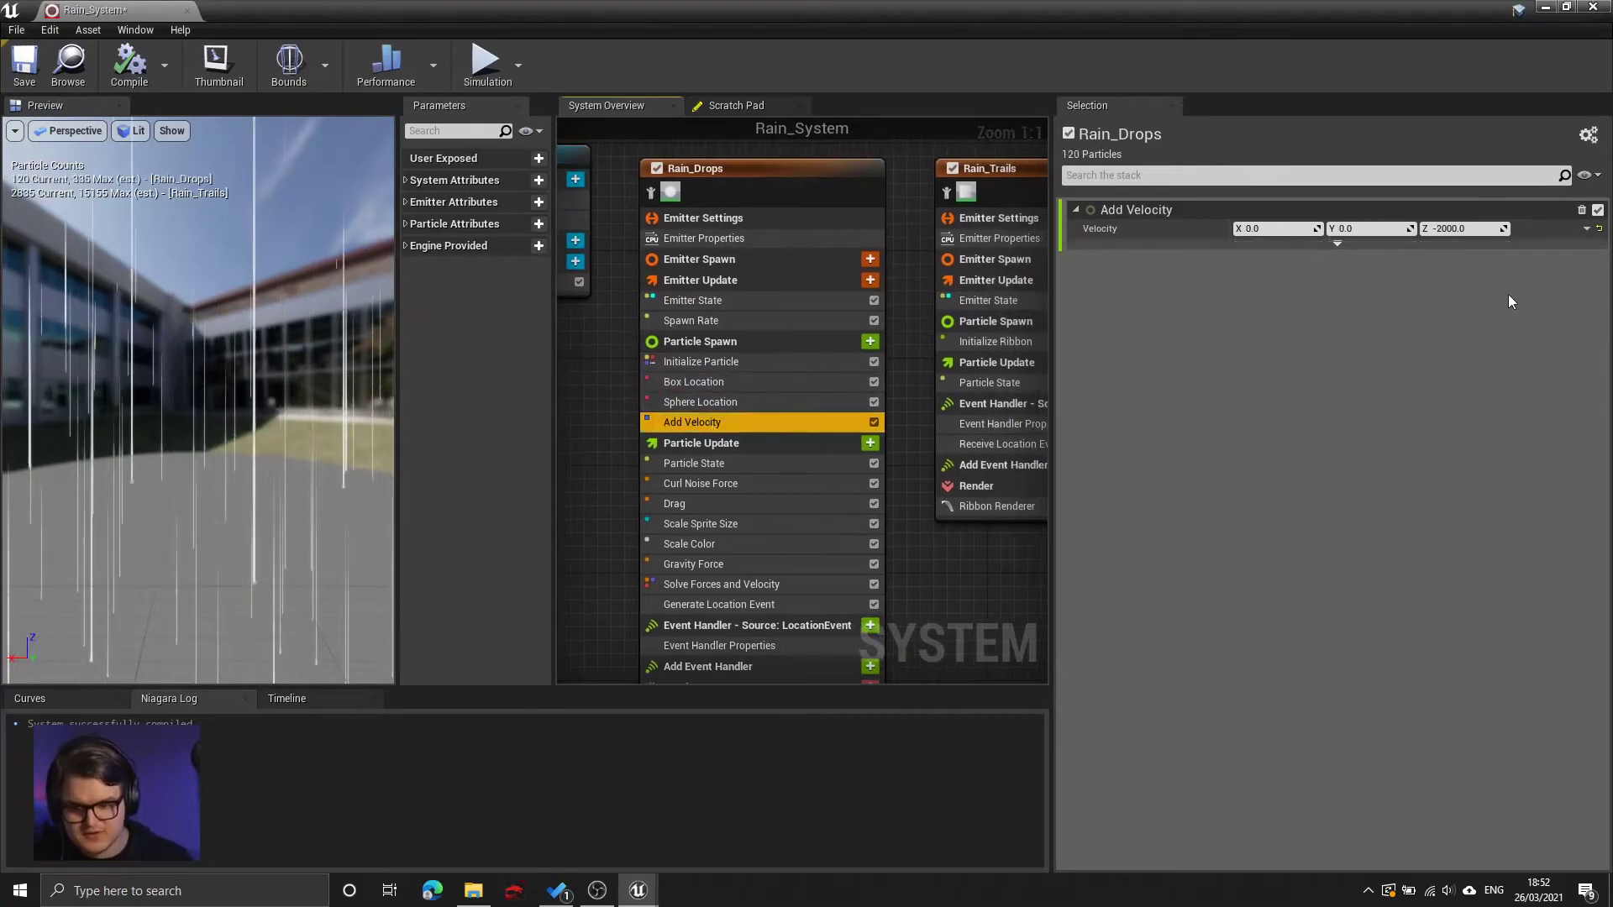
left_click(1443, 230)
left_click(1443, 229)
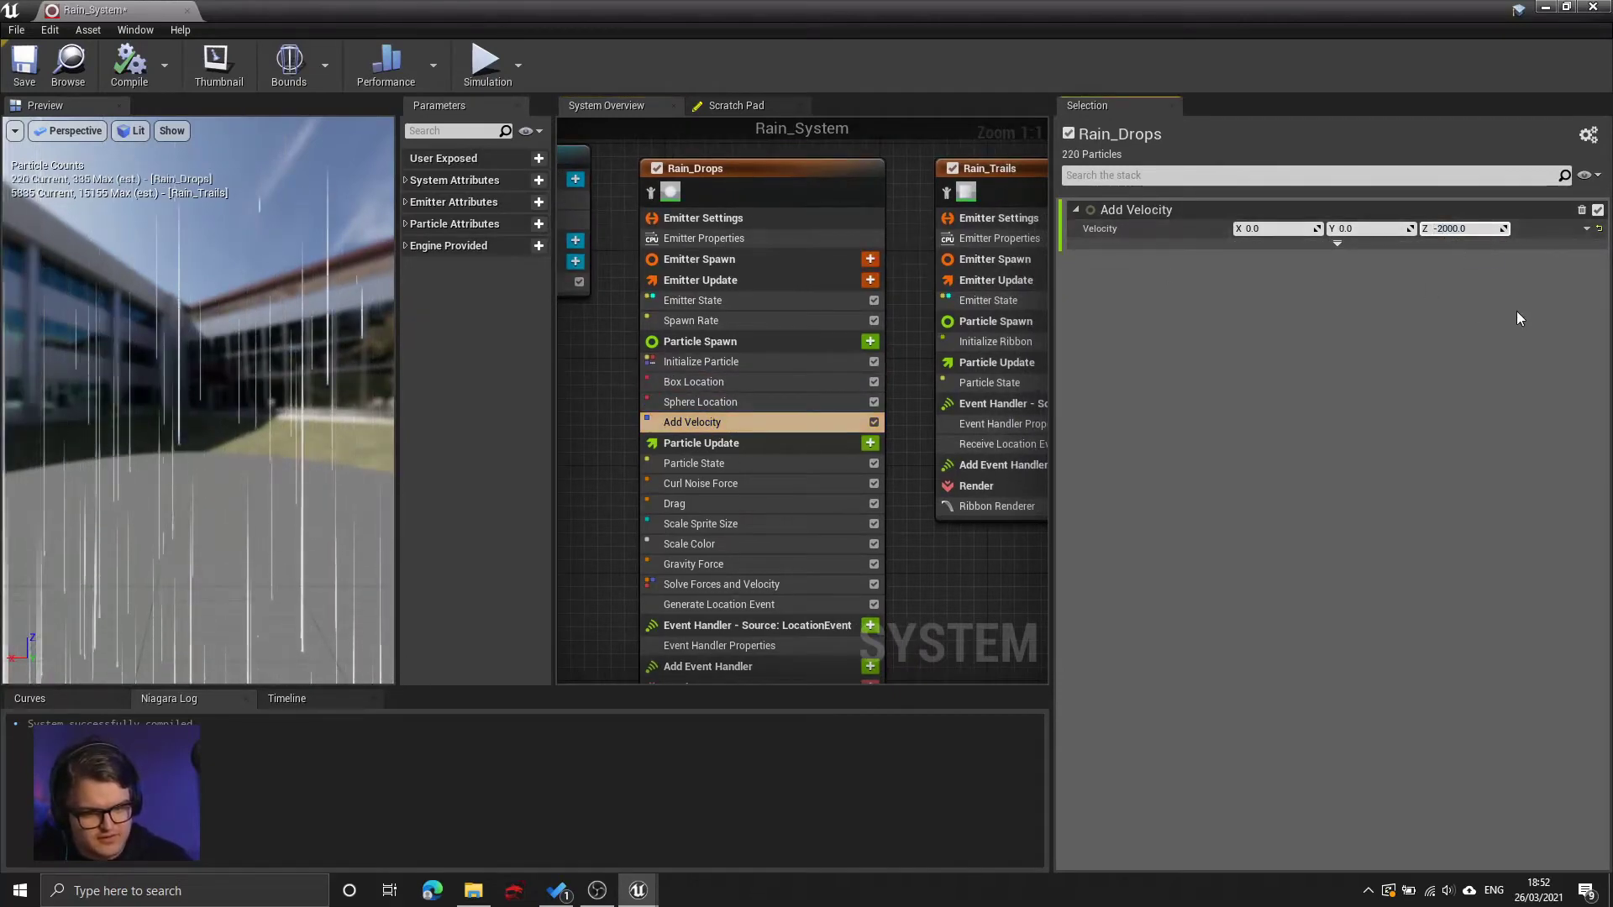
key("BackSpace")
type("5")
key("Return")
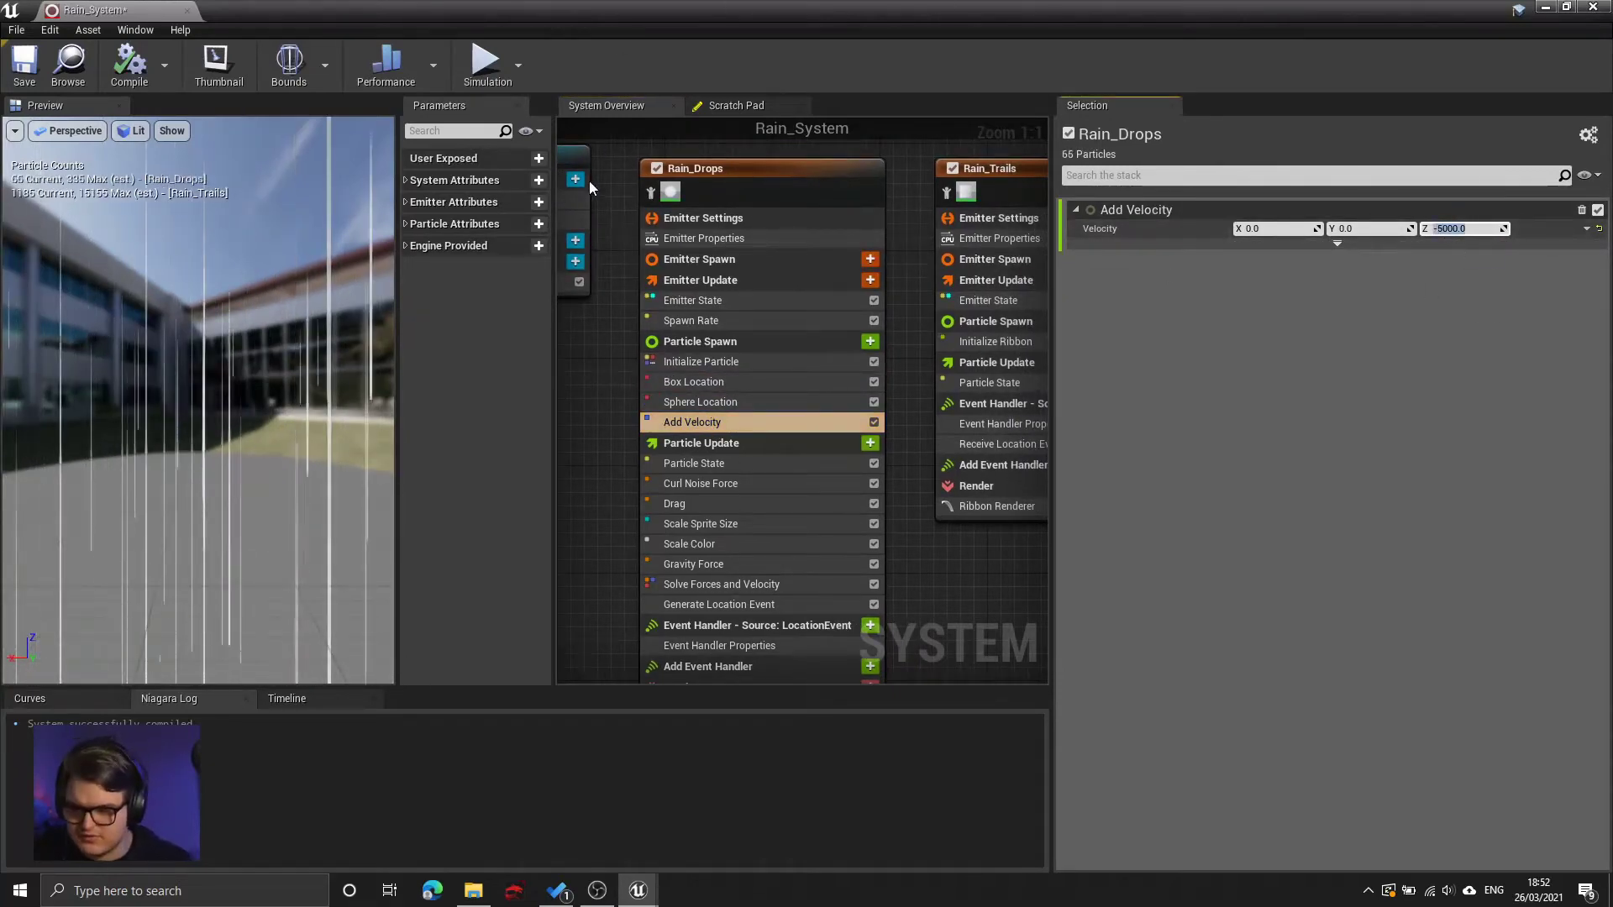
left_click(118, 57)
left_click_drag(1182, 8, 1503, 170)
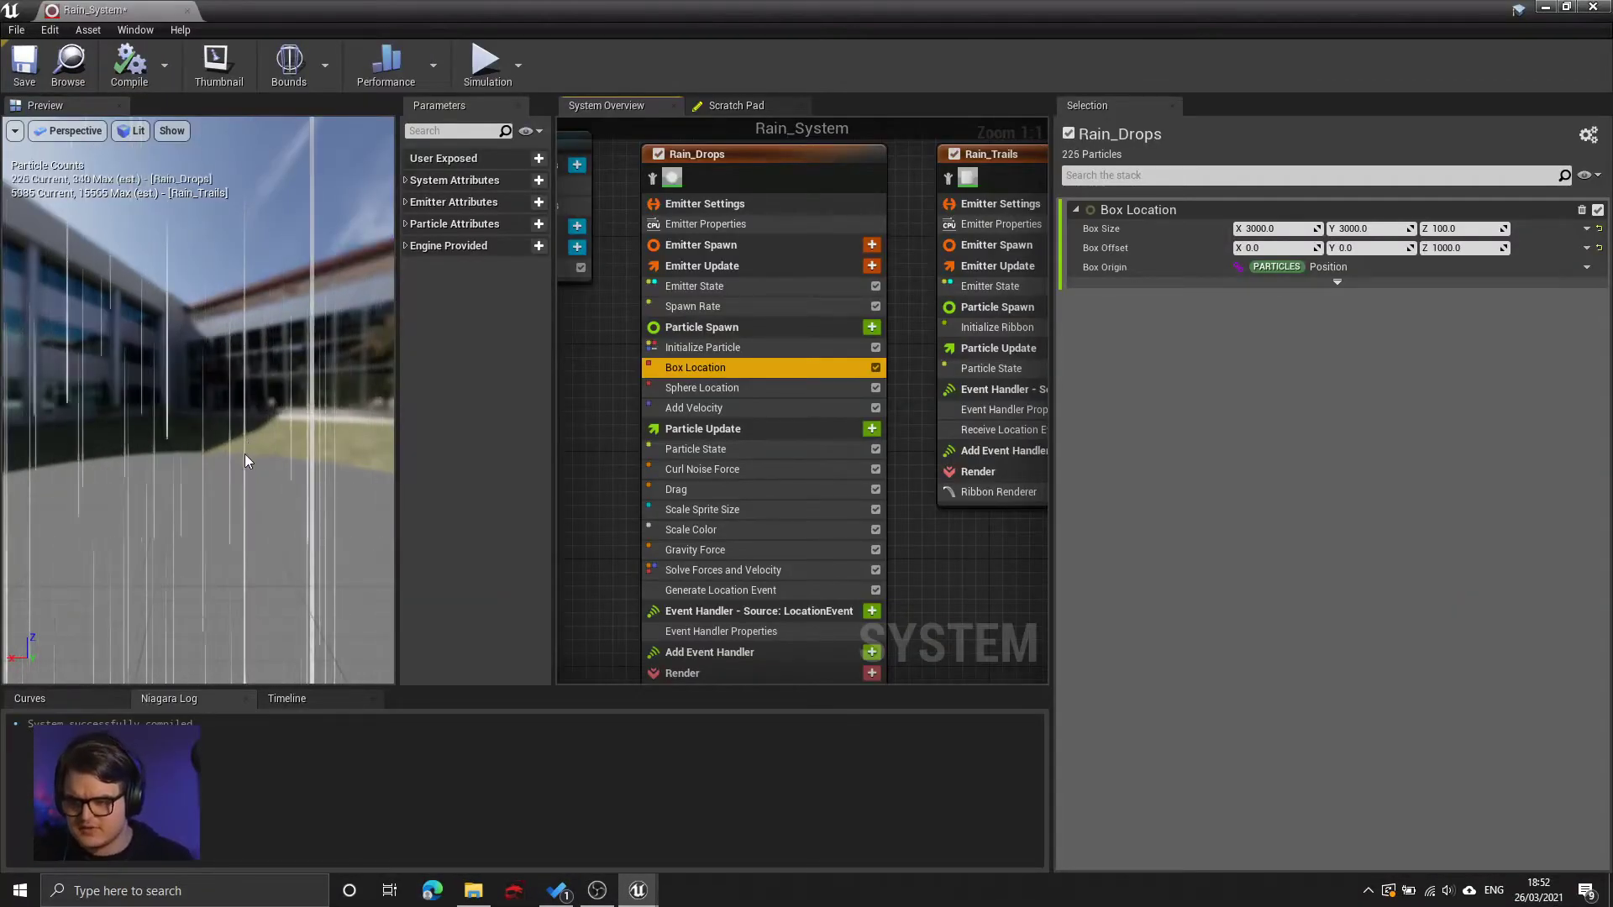
- Delete the Curl Noise Force and Drag modules from Rain_Drops' Particle Update and check the rain in the level
left_click(693, 489)
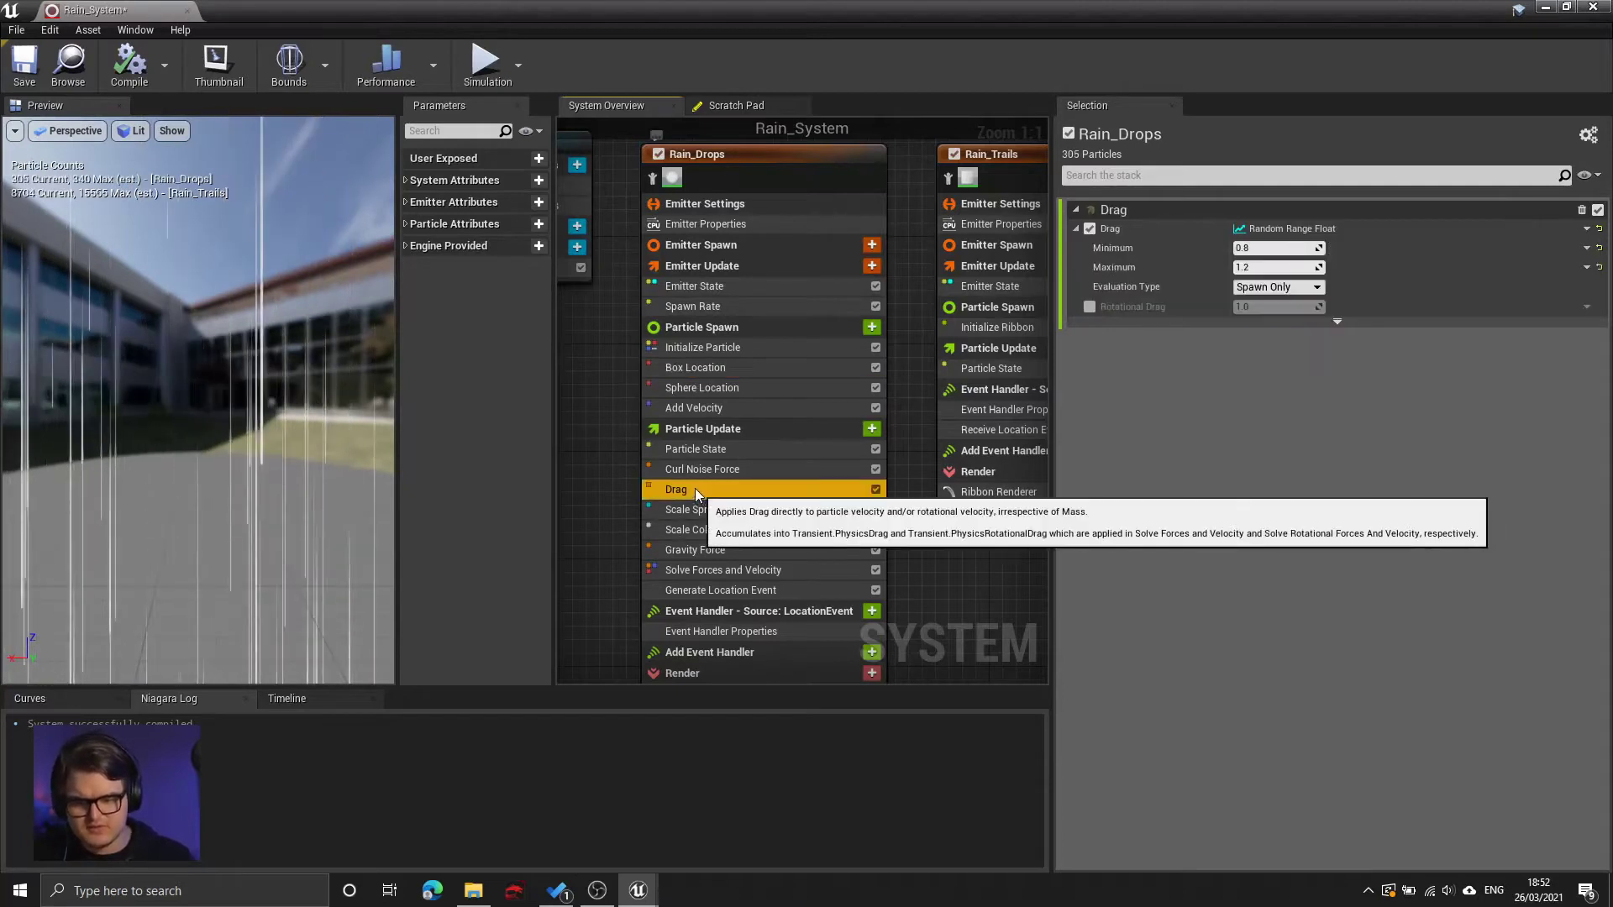
left_click(694, 471)
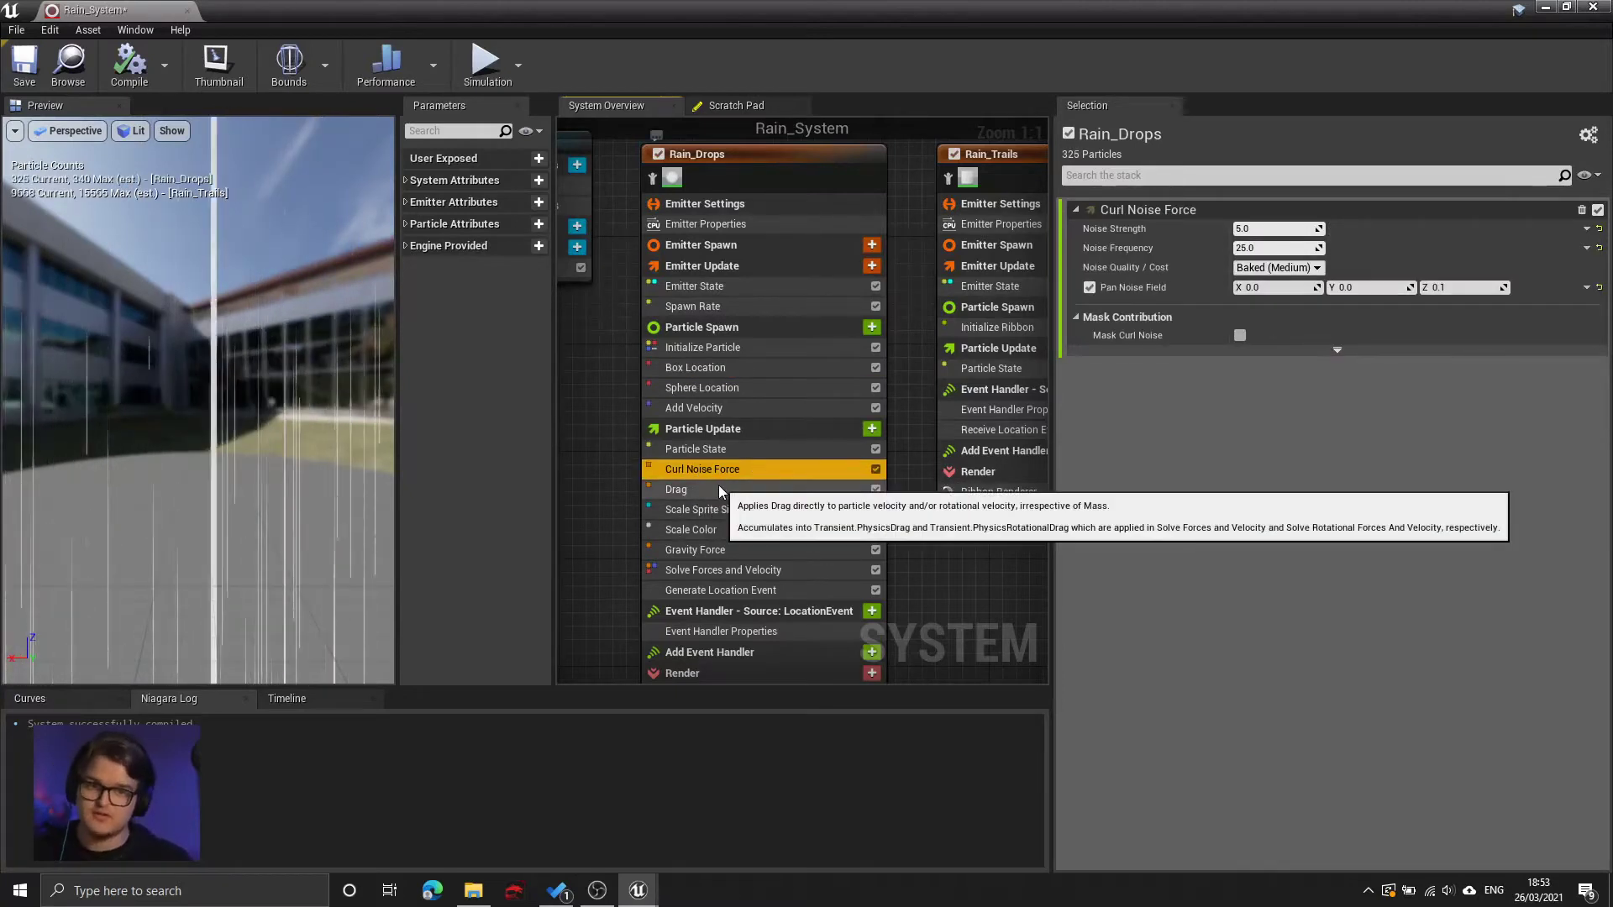
left_click(717, 490, "ctrl")
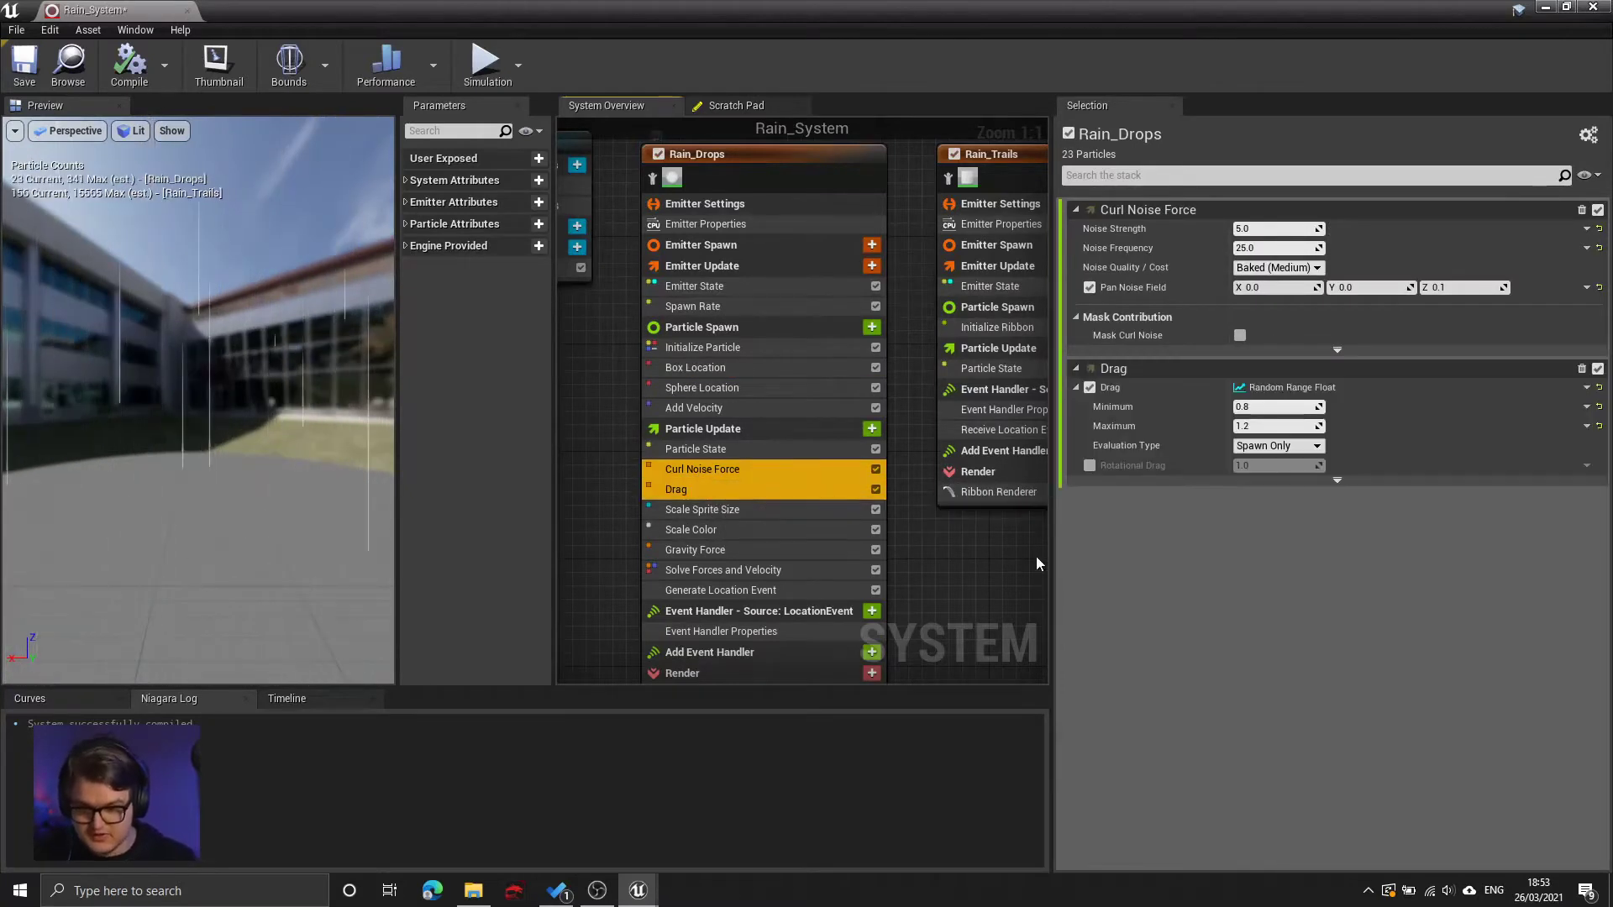
key("Delete")
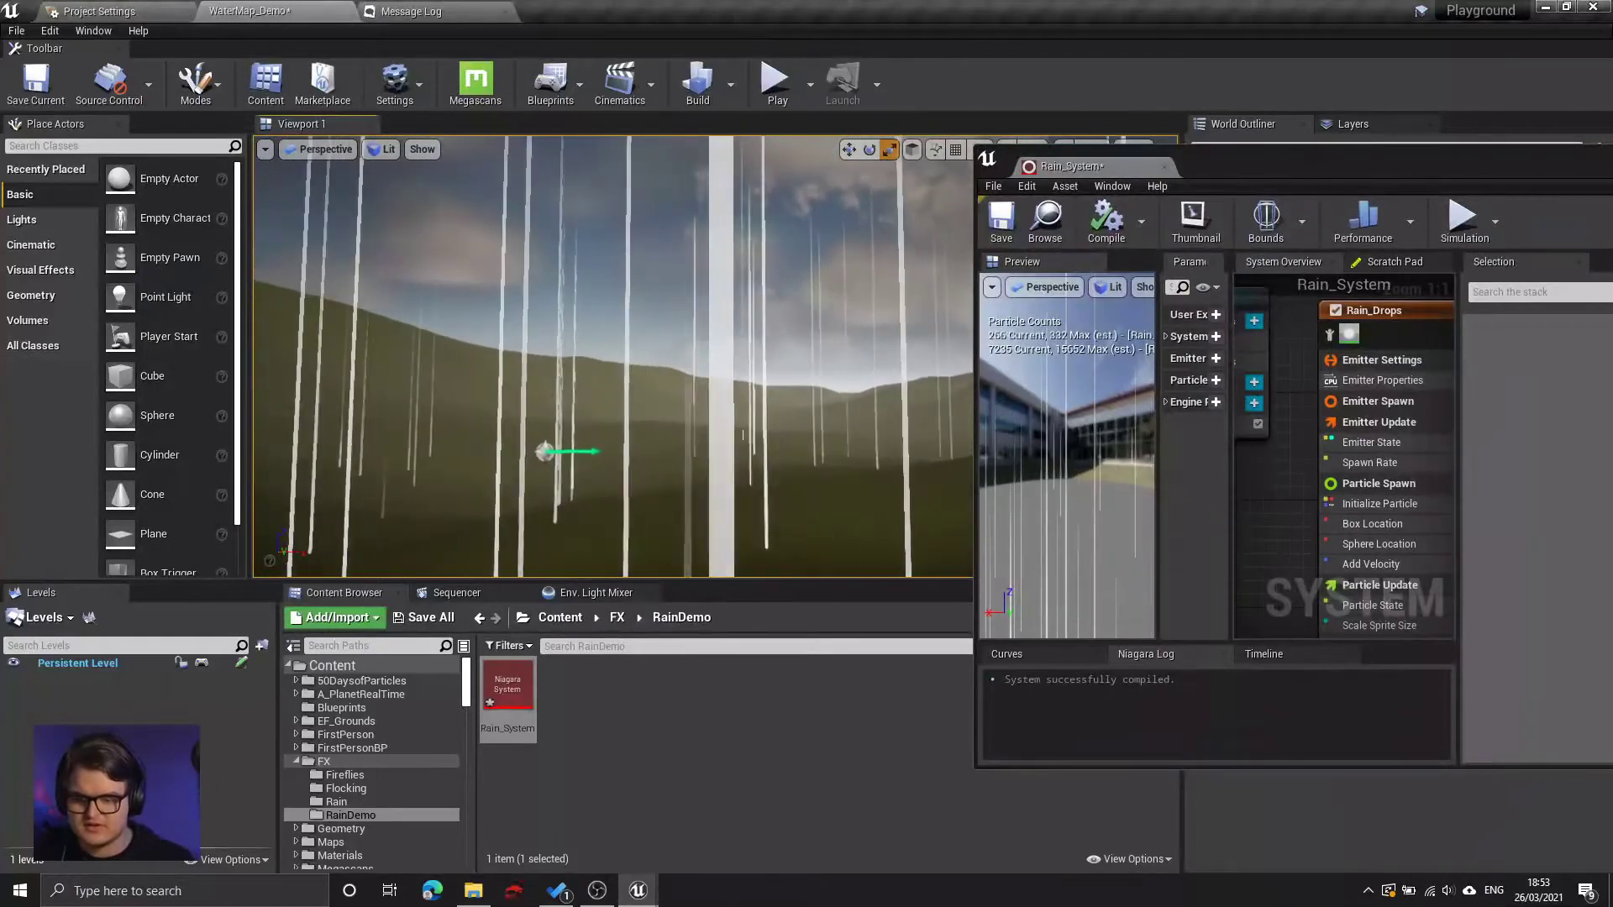
left_click_drag(1410, 172, 992, 4)
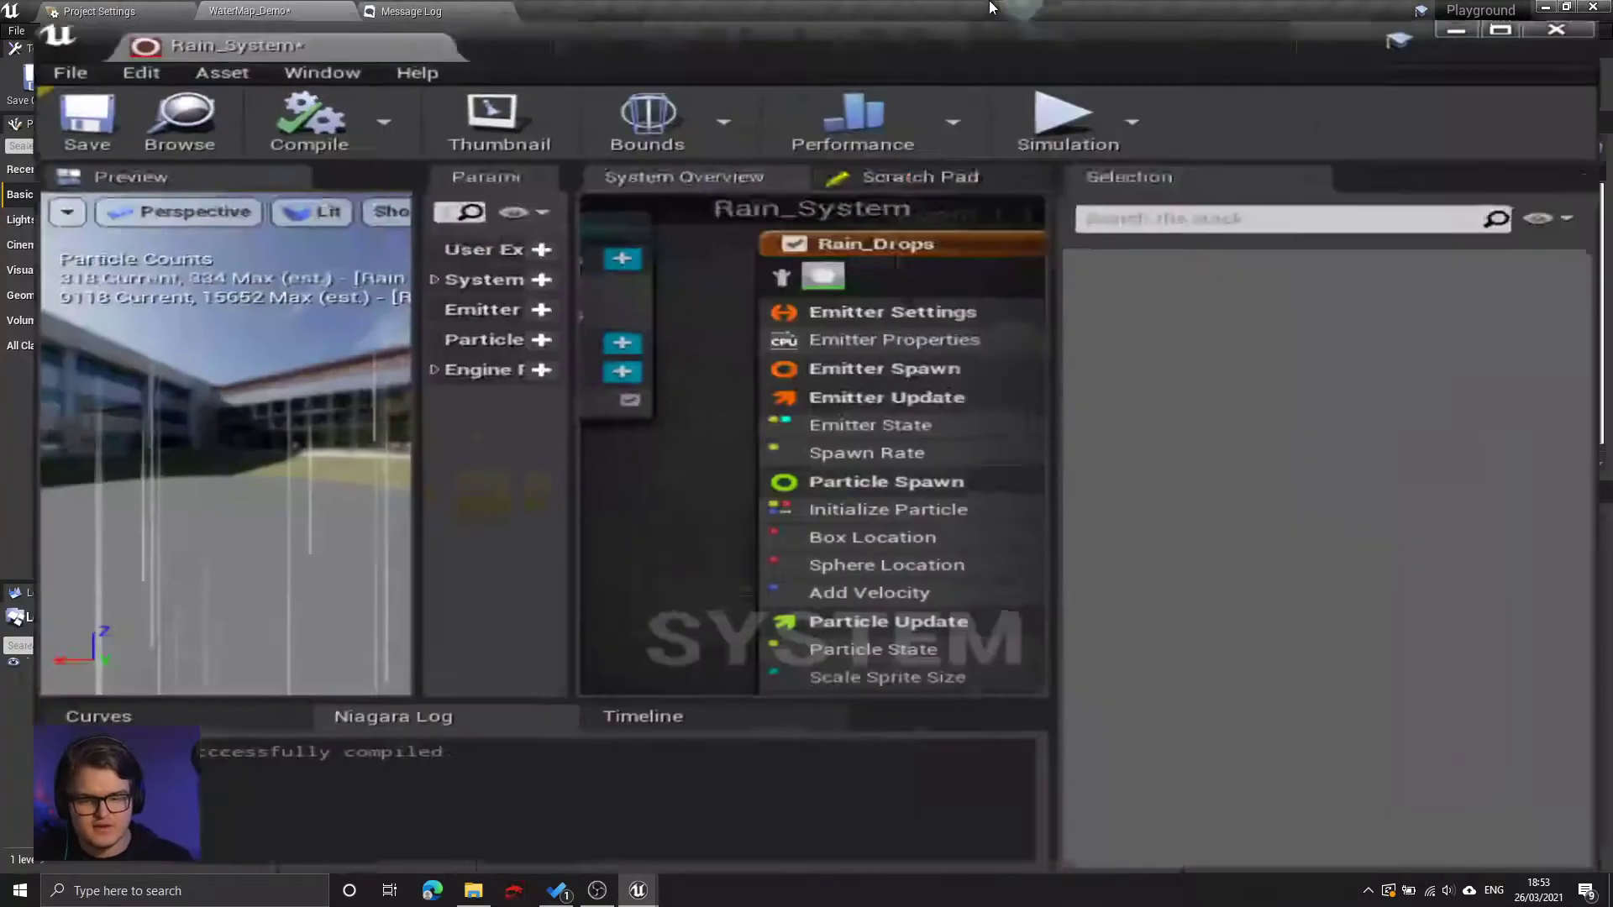
- Set the Initialize Ribbon color of the Rain_Trails emitter to a grey of about 0.3 with an alpha of 0.1
right_click_drag(867, 305, 668, 274)
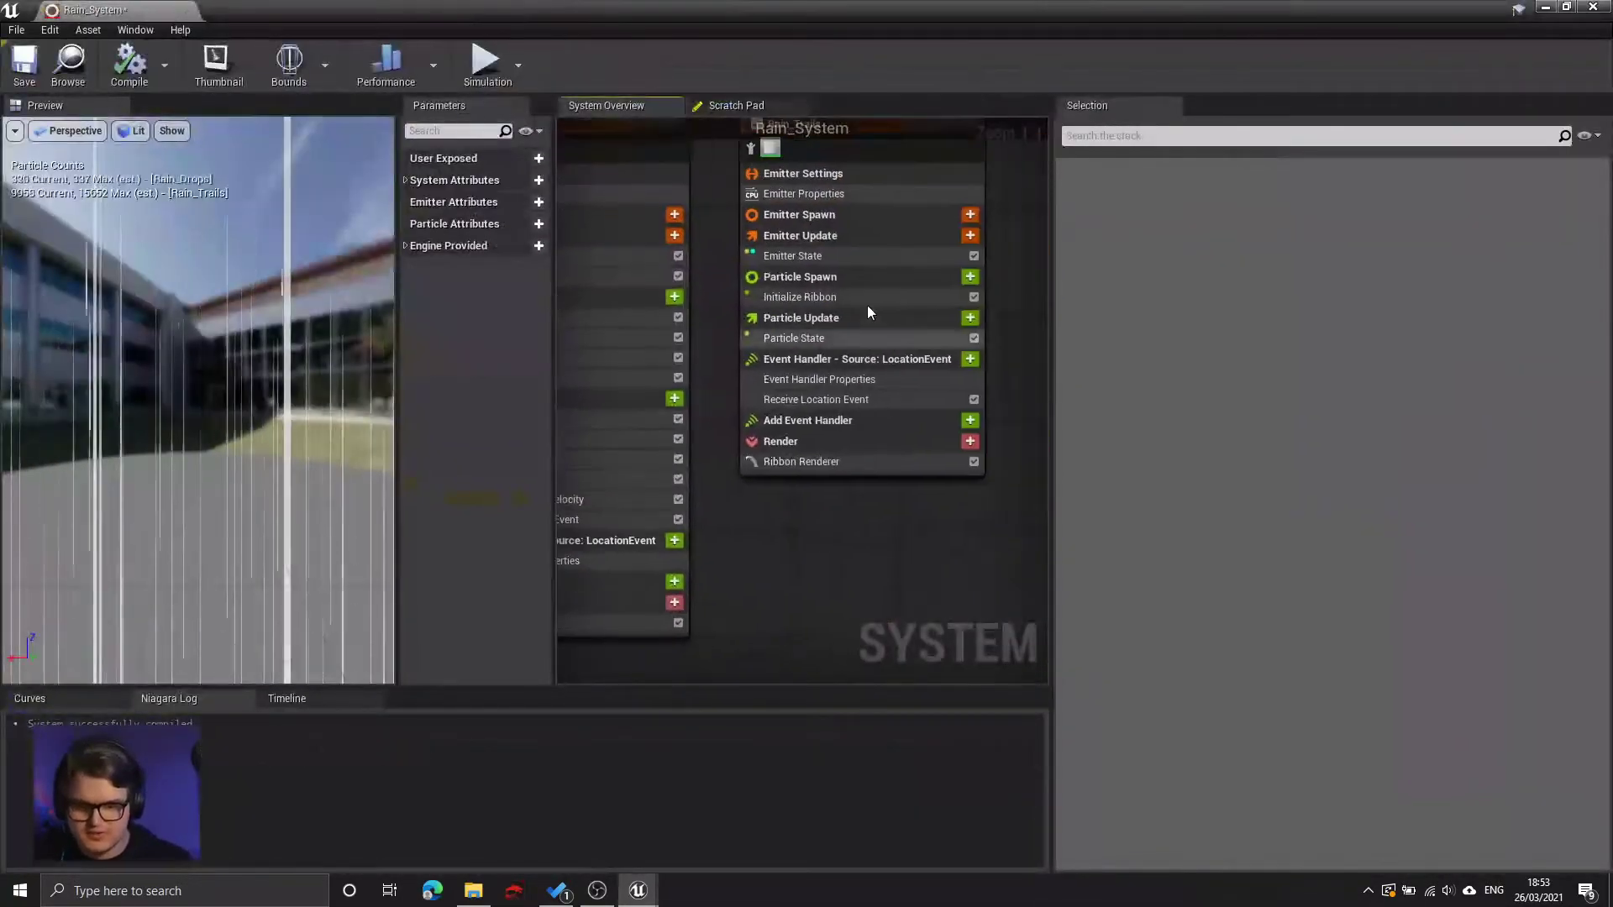
left_click(805, 299)
right_click_drag(974, 530, 865, 563)
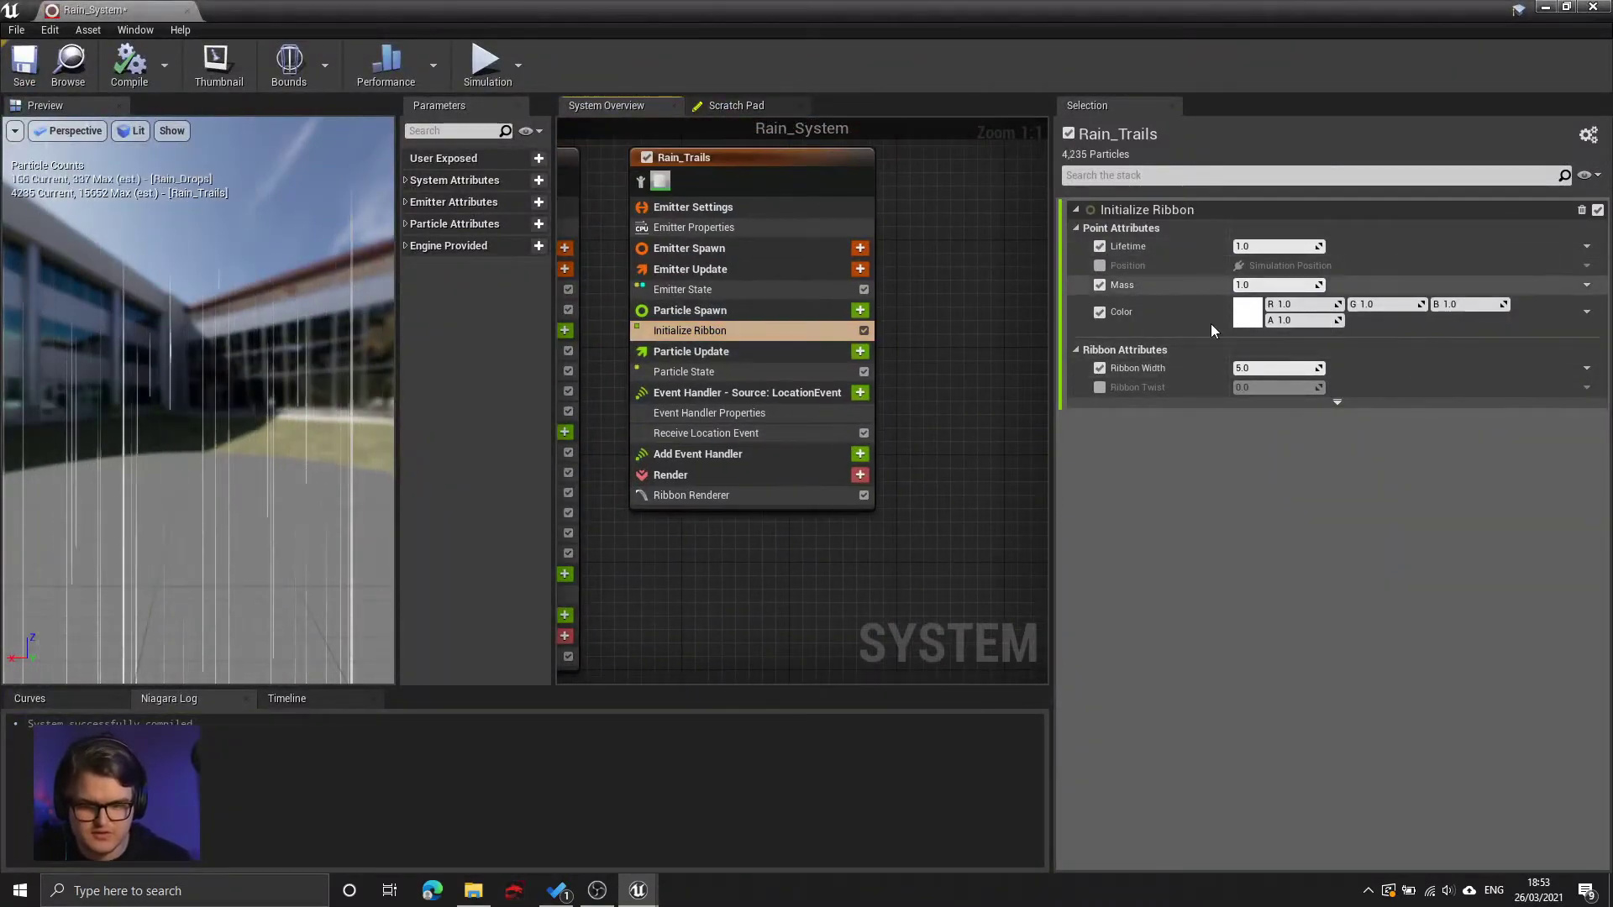
left_click(1255, 310)
left_click_drag(1127, 429, 1139, 489)
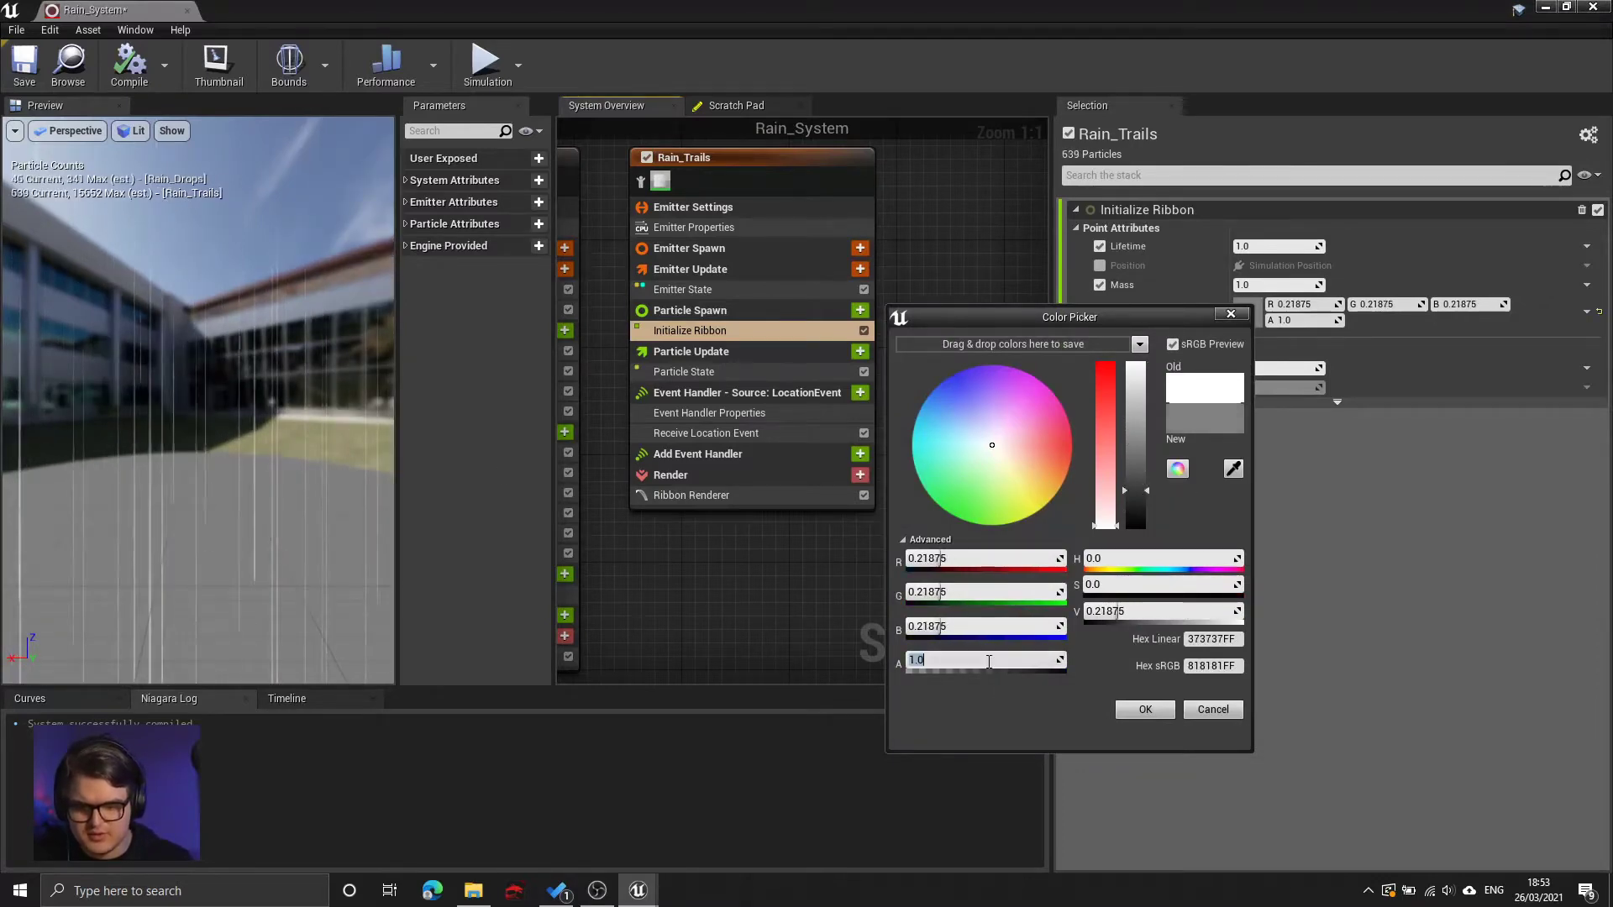
left_click(989, 661)
type(".1")
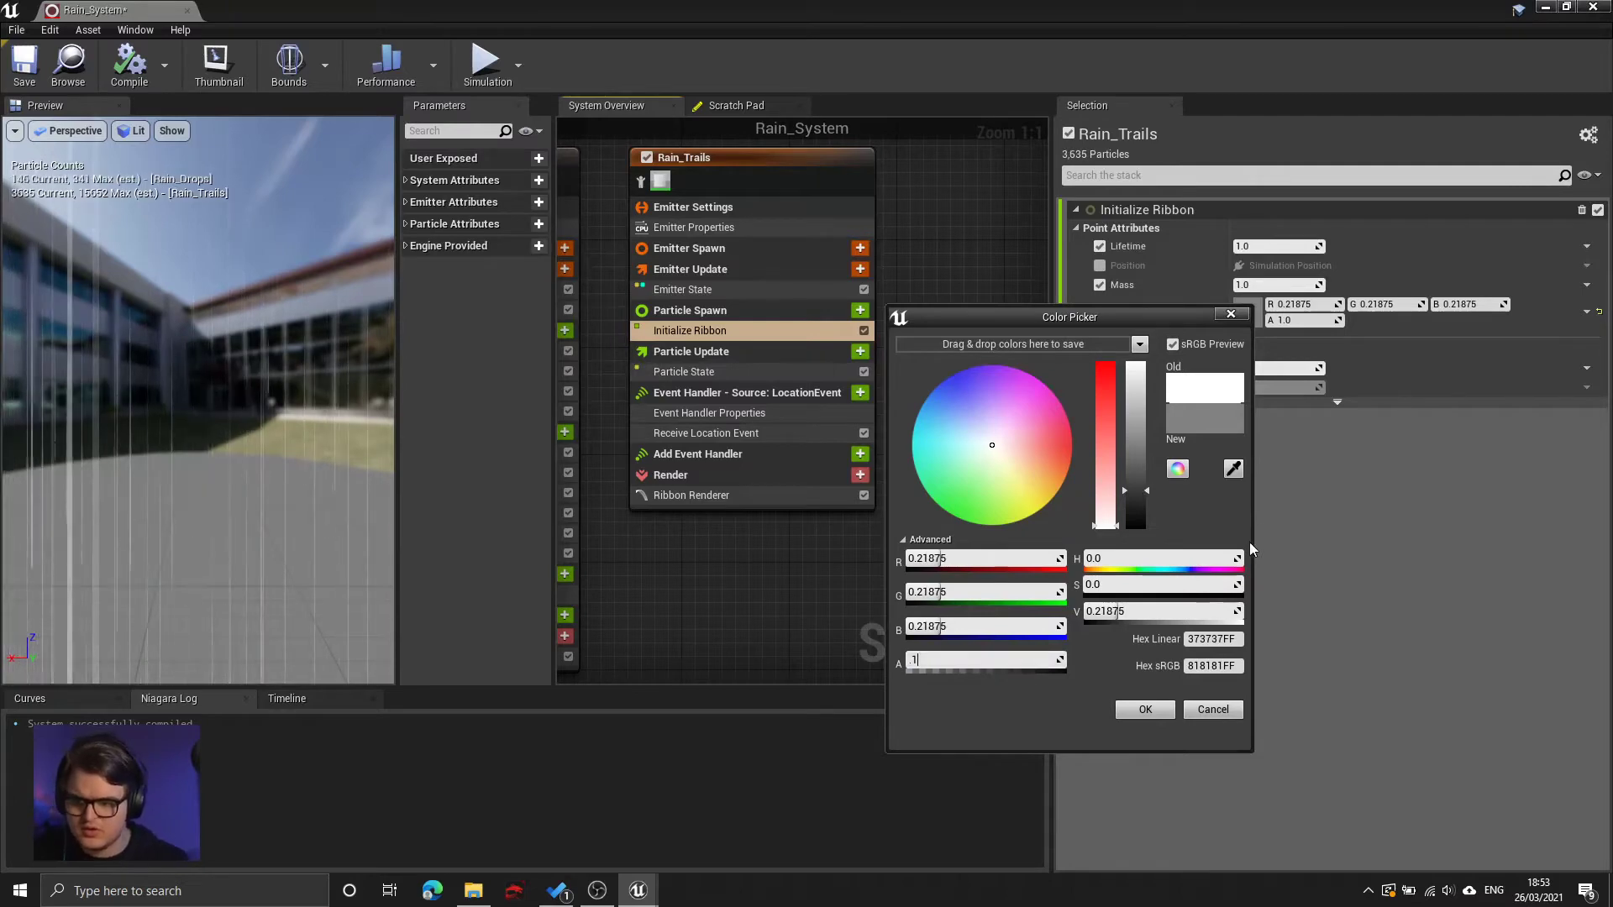
key("Return")
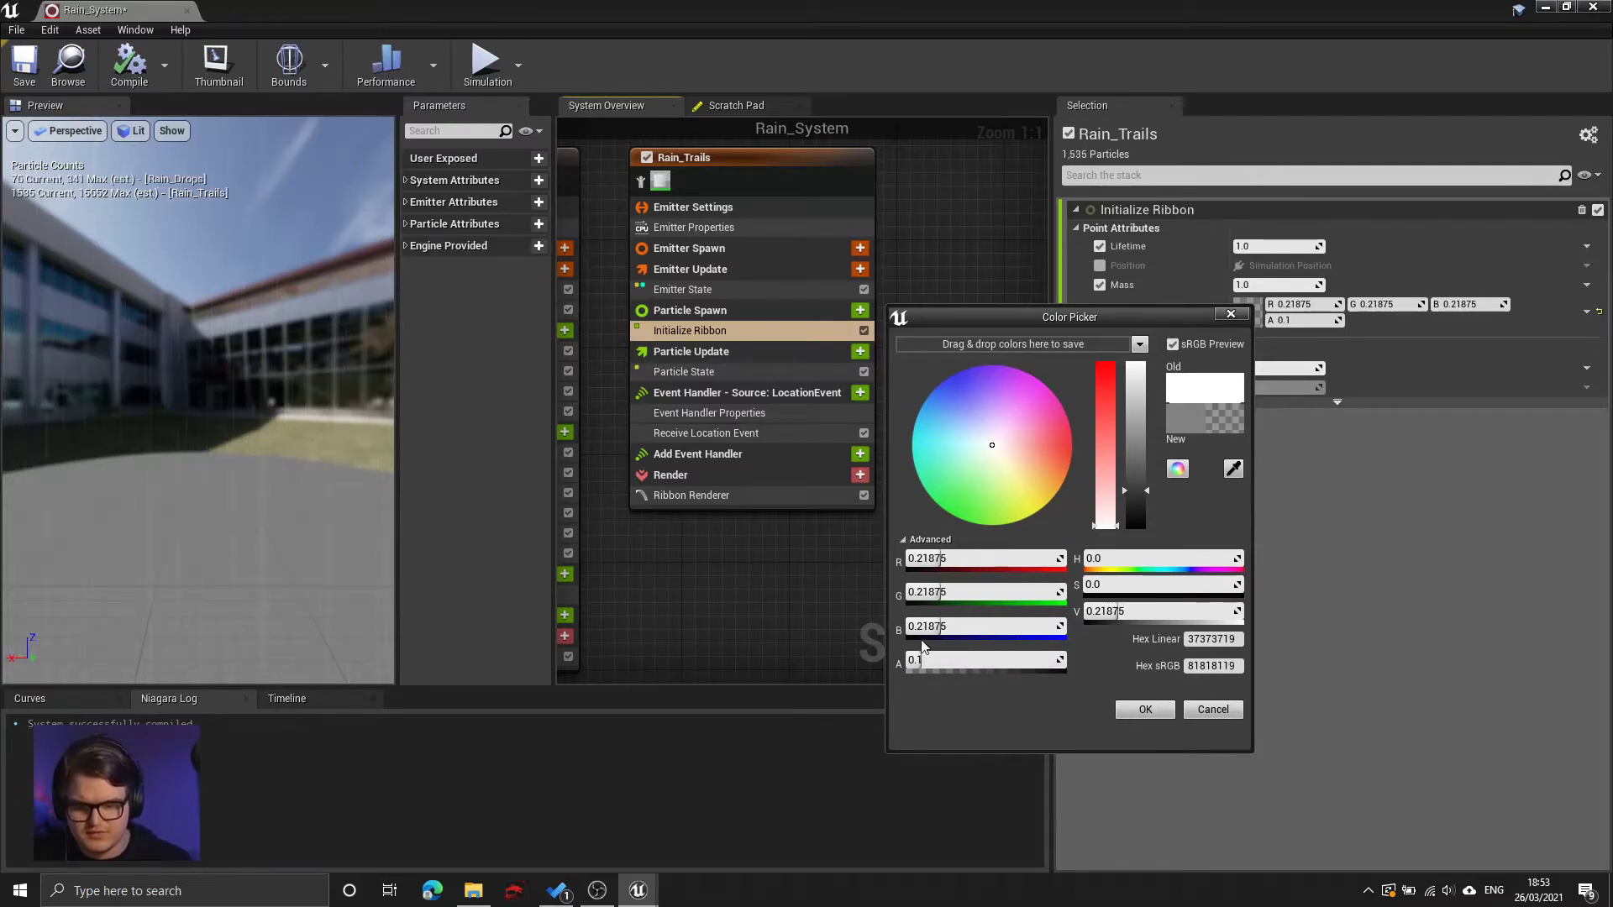
left_click_drag(1134, 489, 1132, 476)
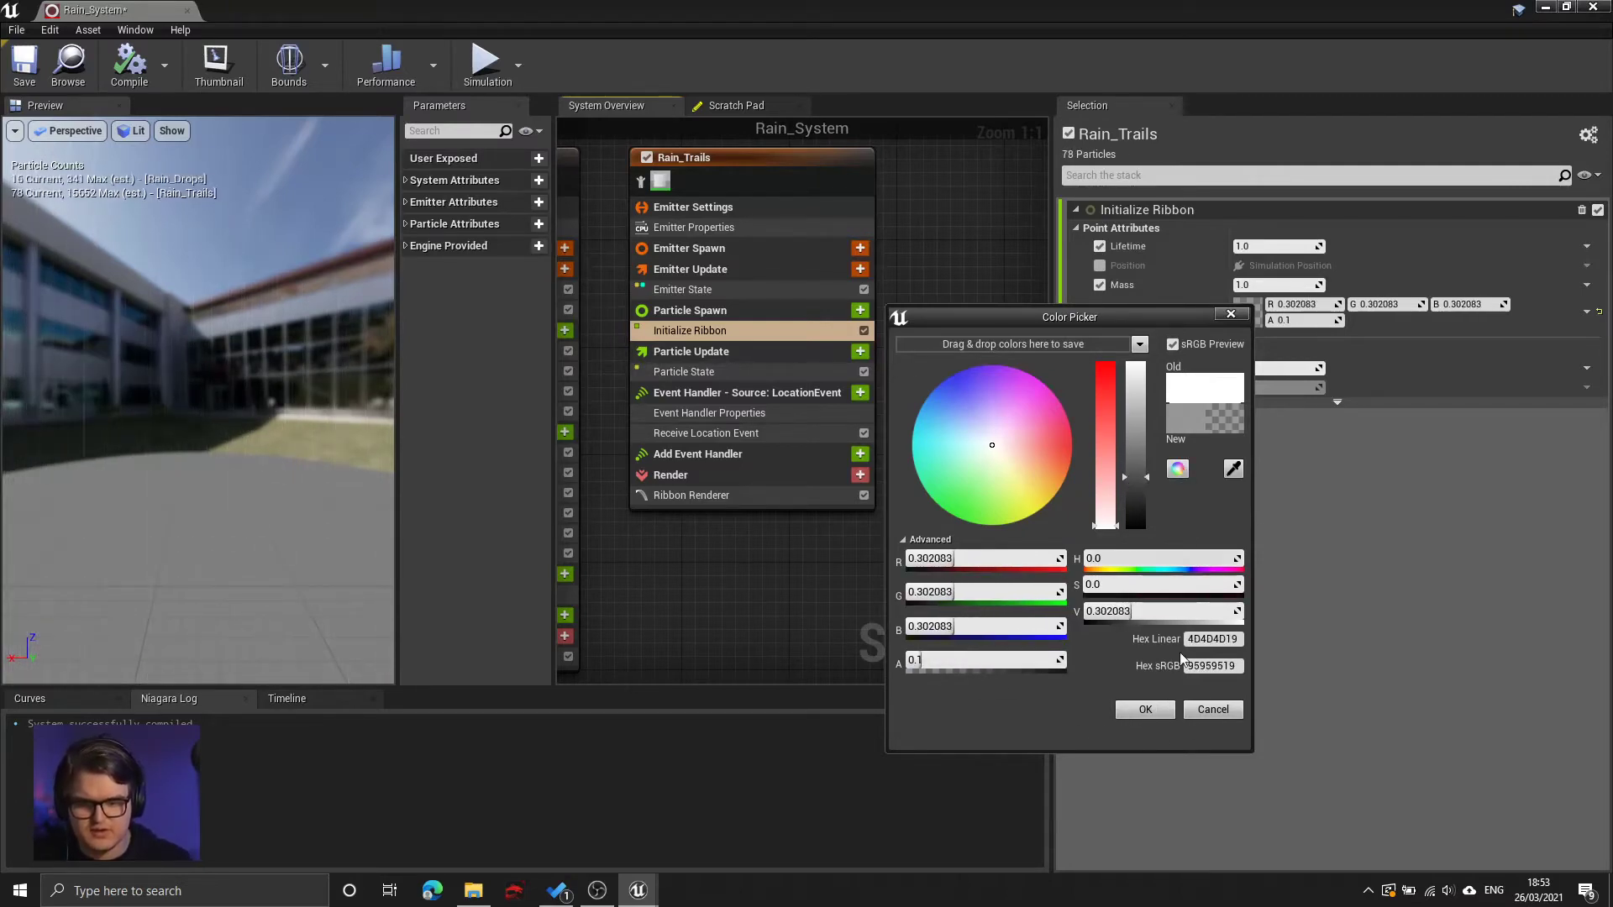
left_click(1144, 711)
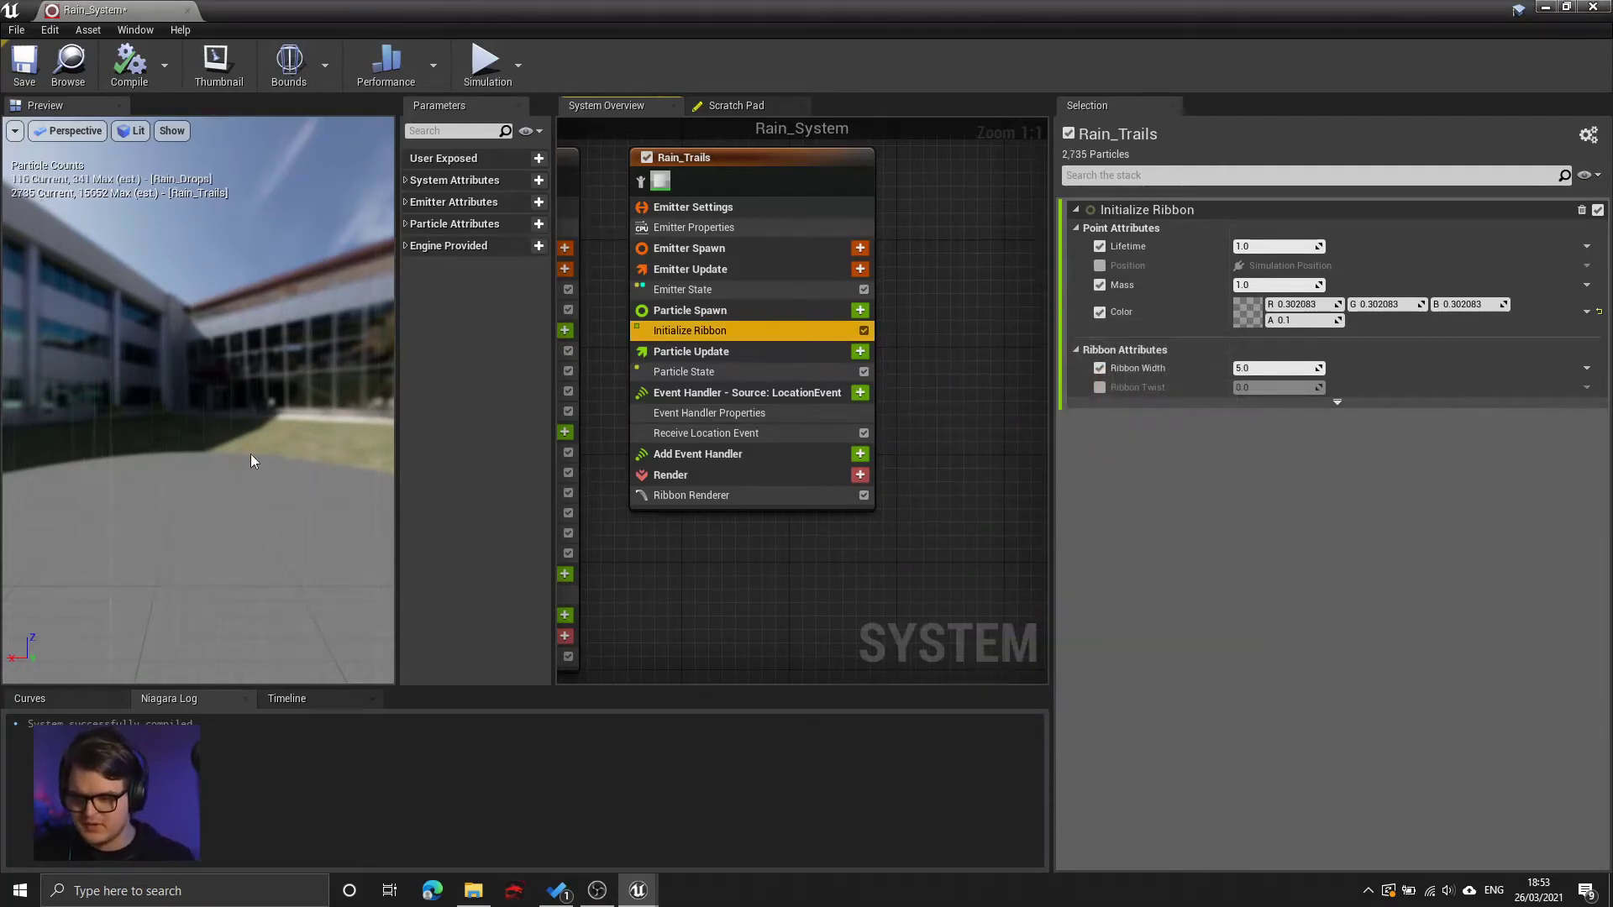
- Change the Rain_Trails ribbon color to white with an alpha of about 0.2 and compile the system
left_click(1255, 323)
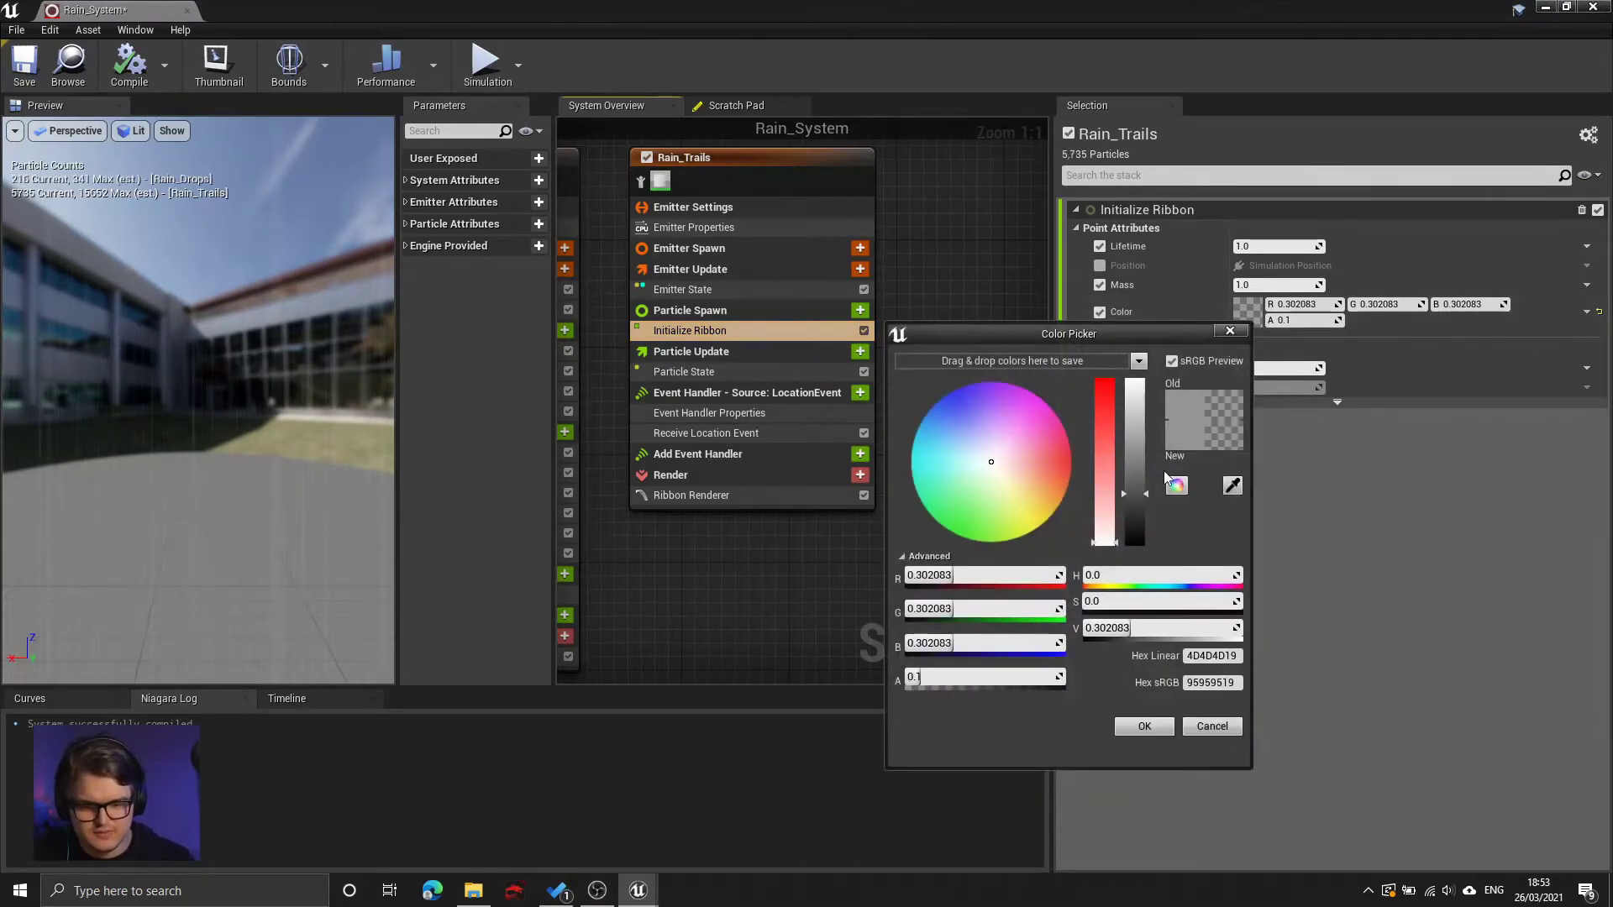
left_click_drag(1132, 466, 1139, 375)
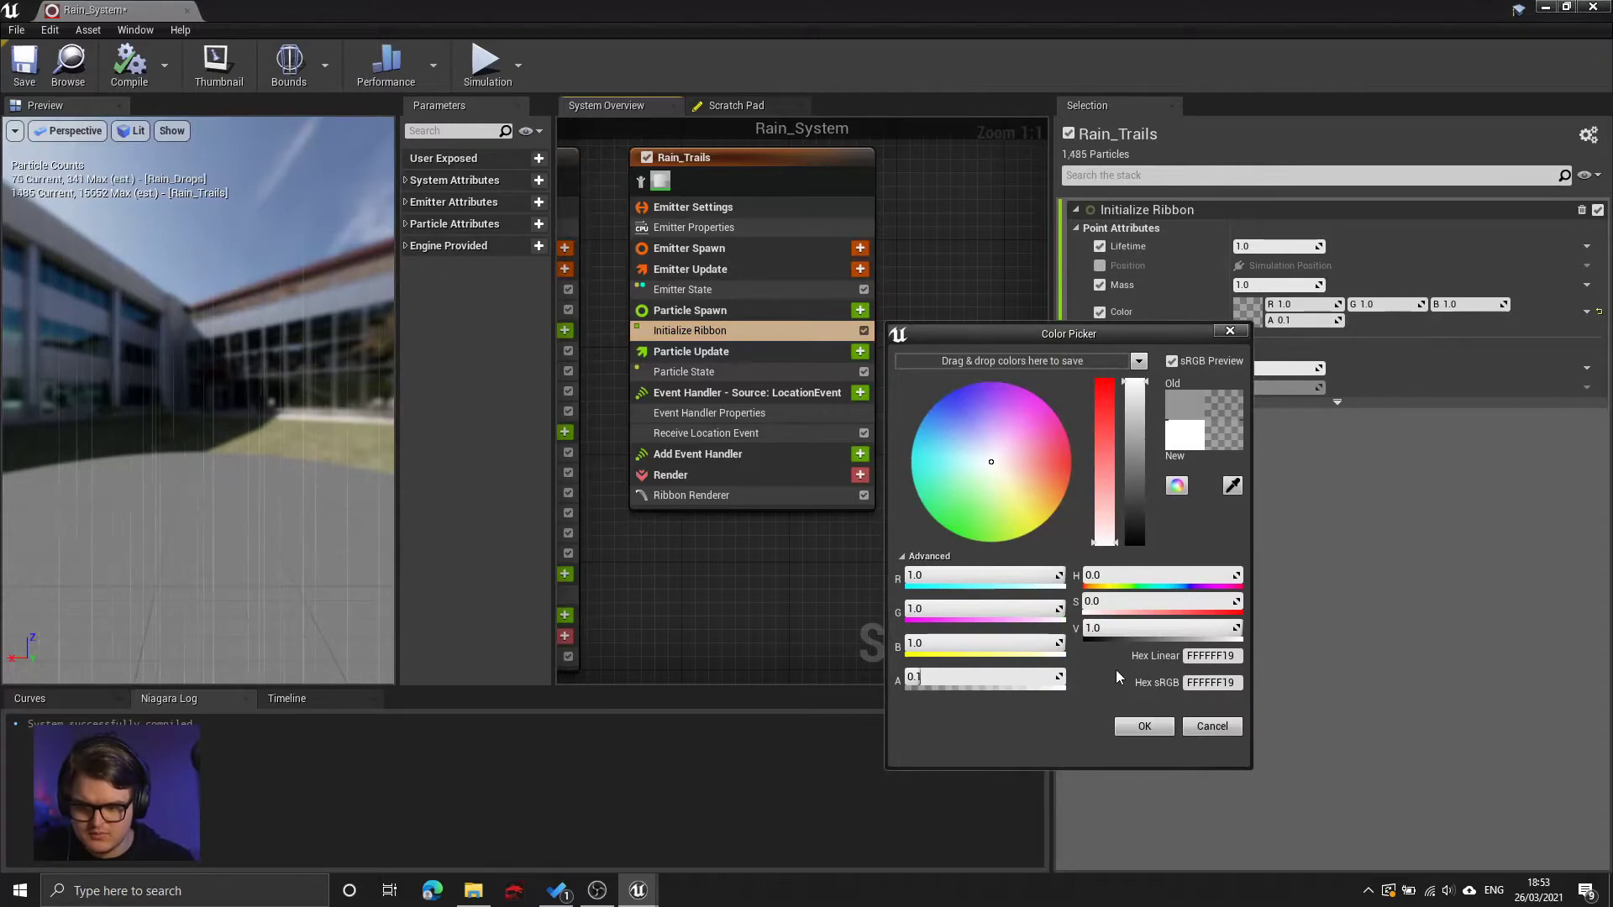
left_click_drag(932, 678, 950, 678)
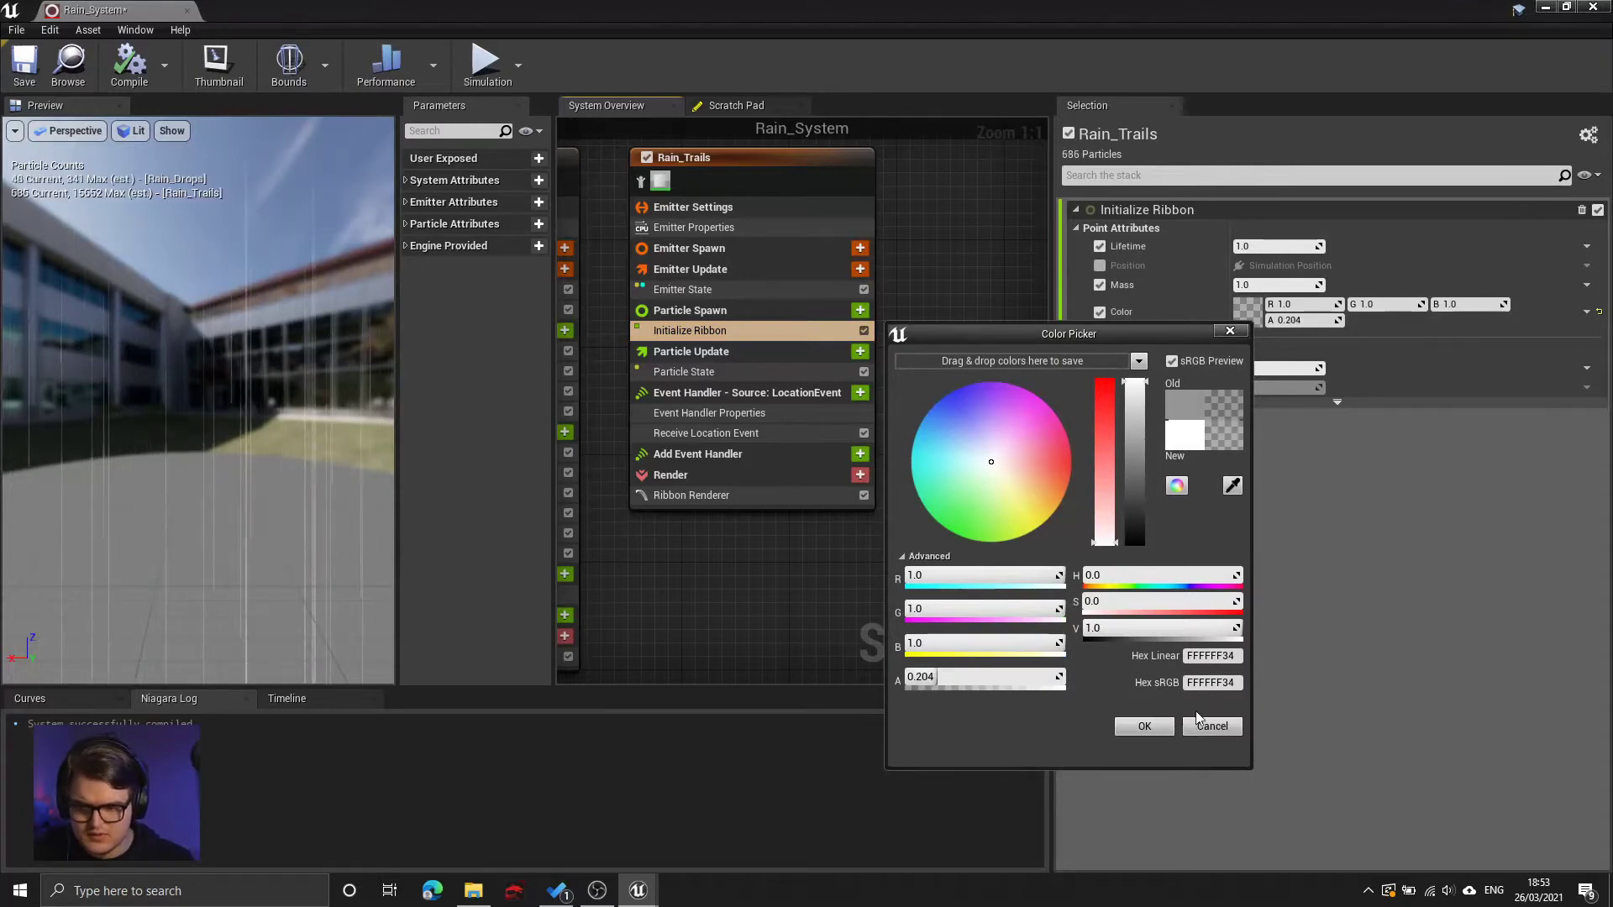
left_click(1144, 726)
left_click(126, 72)
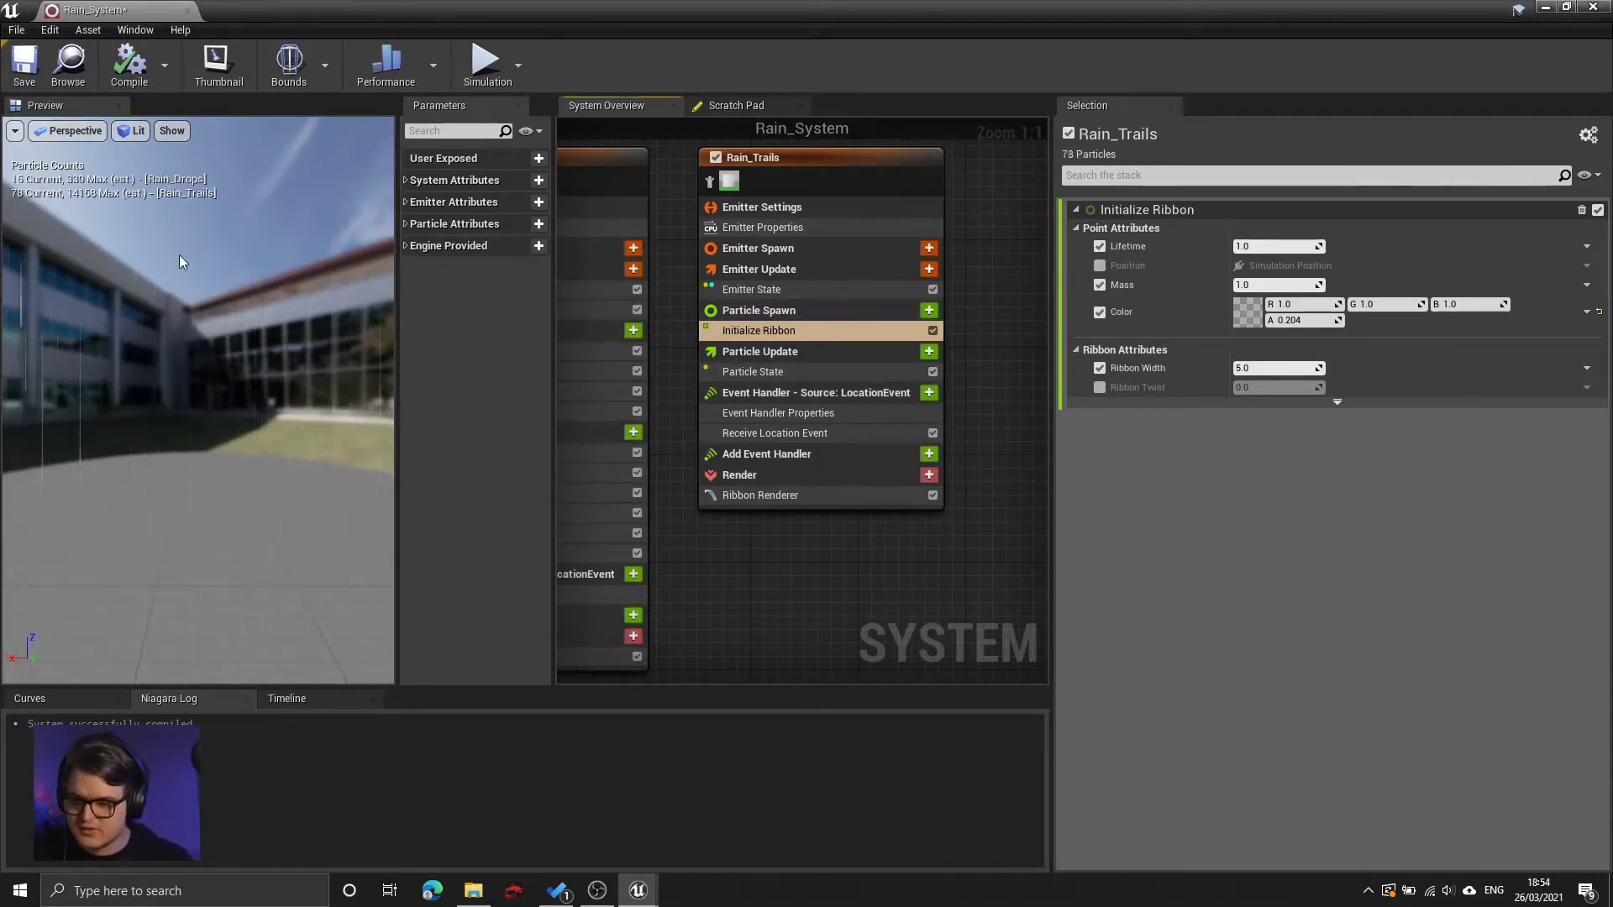
- Add a Scale Ribbon Width module to the Particle Update group of the Rain_Trails emitter
left_click(759, 351)
left_click(928, 352)
type("ribbon")
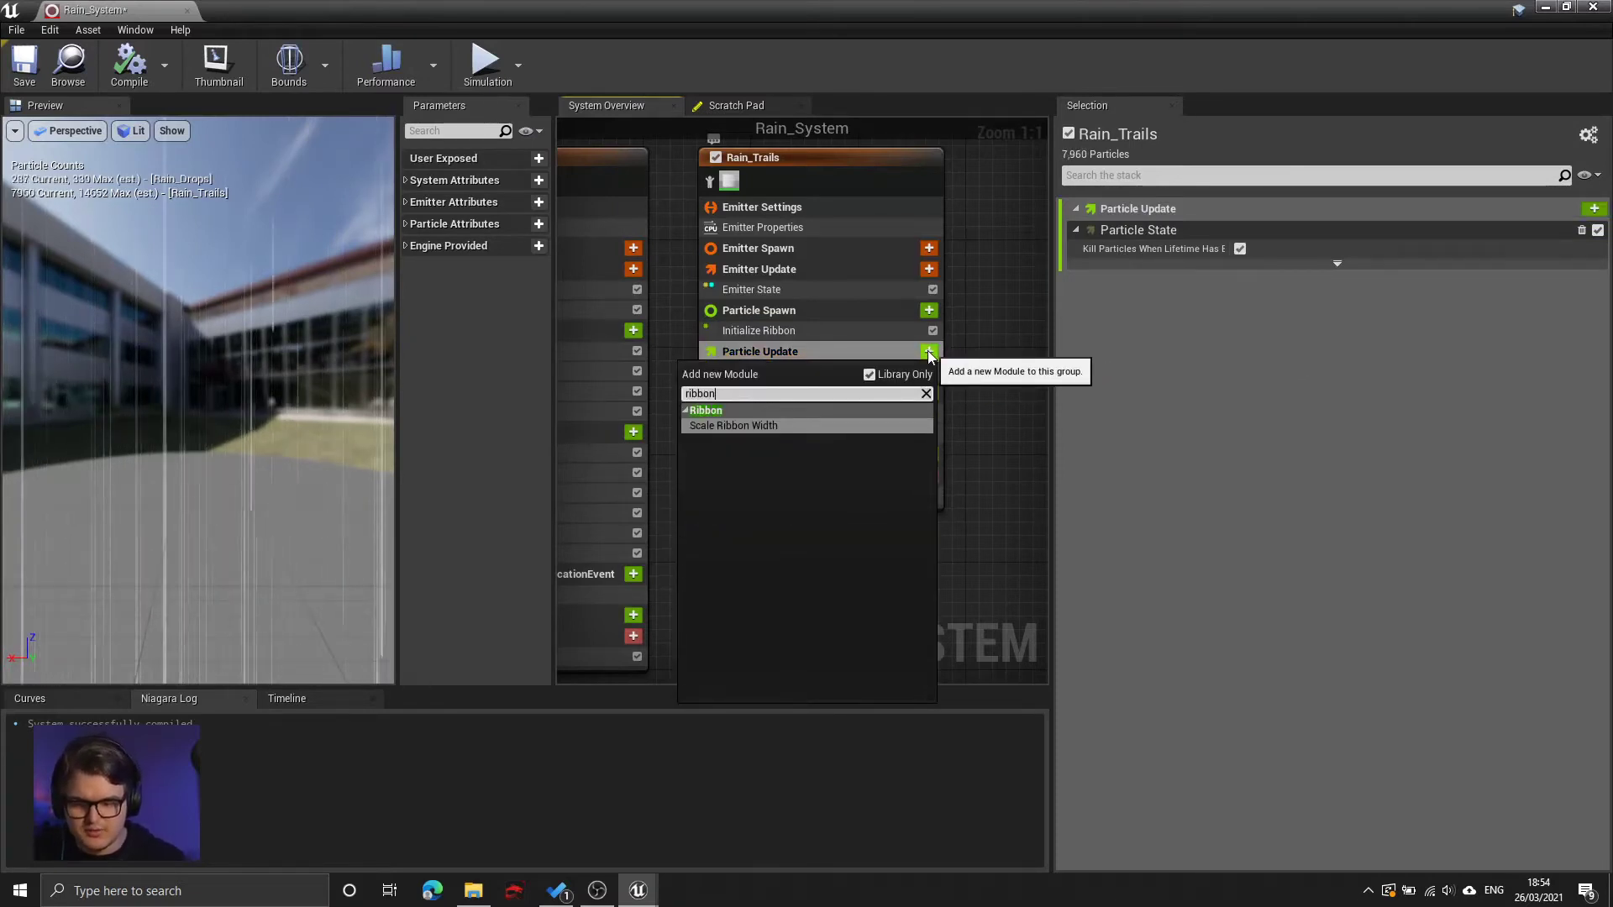
left_click(749, 424)
- Drive the Ribbon Width Scale of the Scale Ribbon Width module with a Float from Curve dynamic input
left_click(1176, 230)
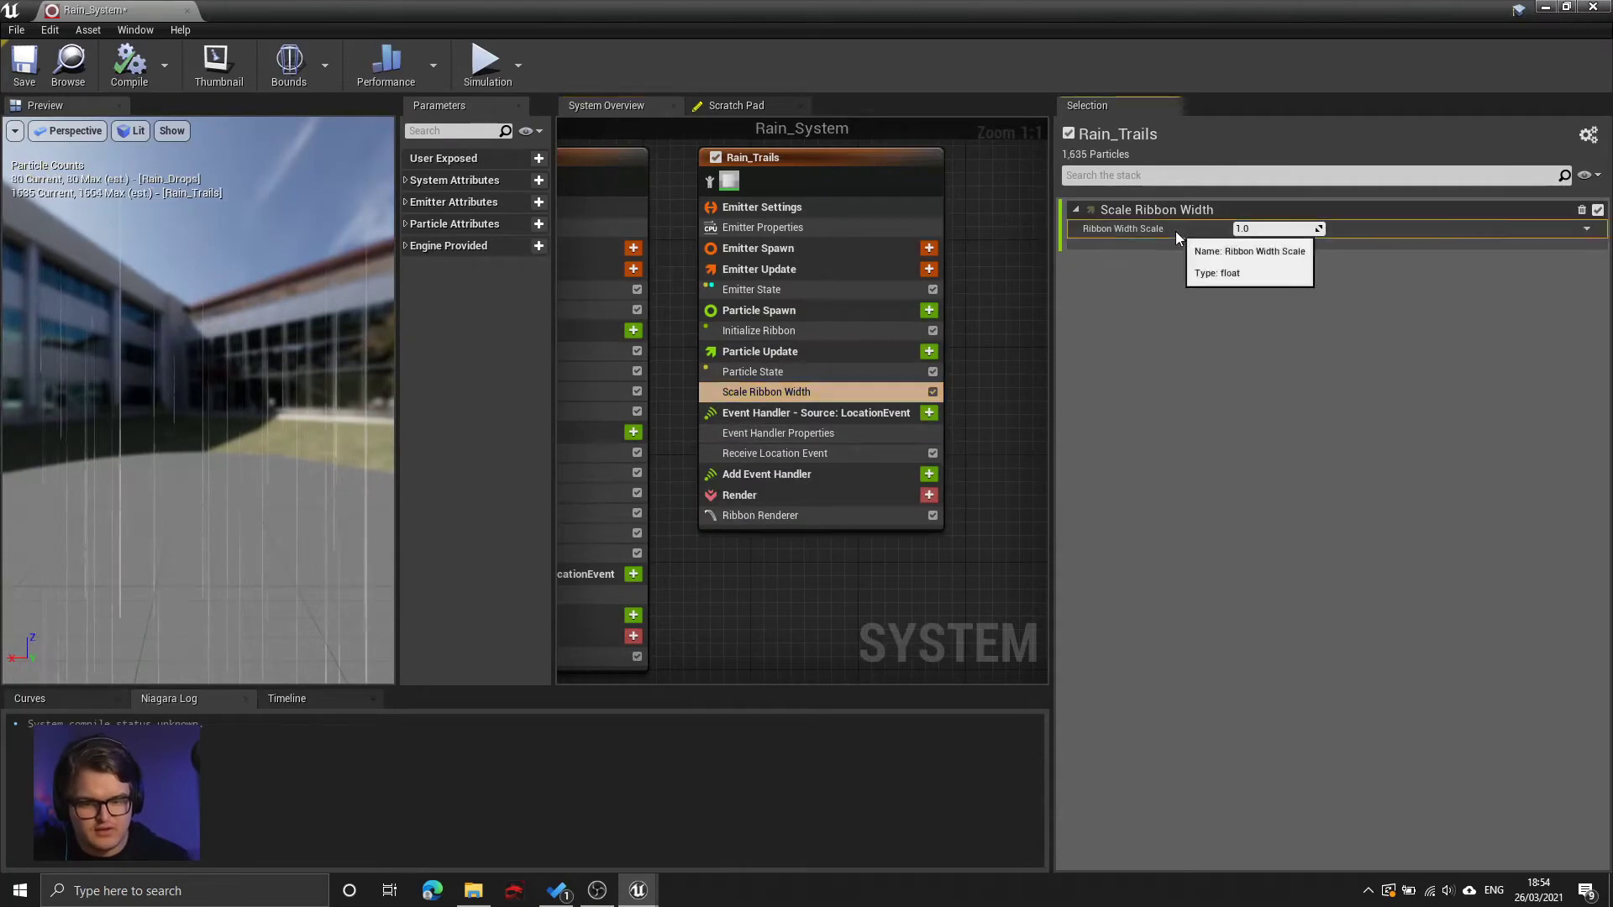
left_click(1586, 229)
type("curve")
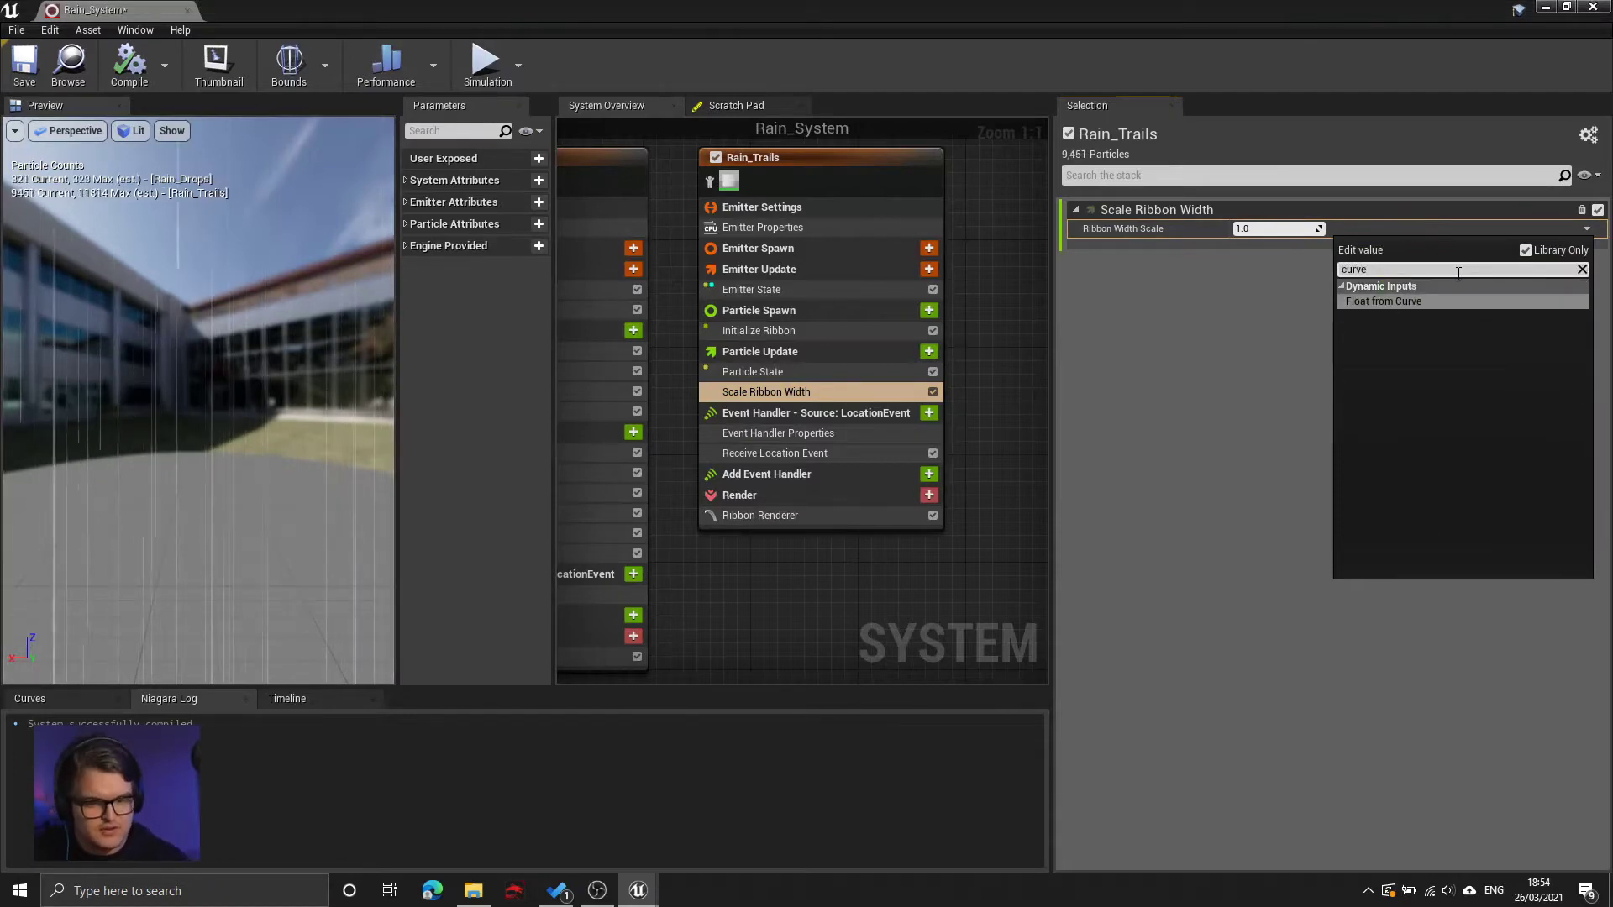
key("Return")
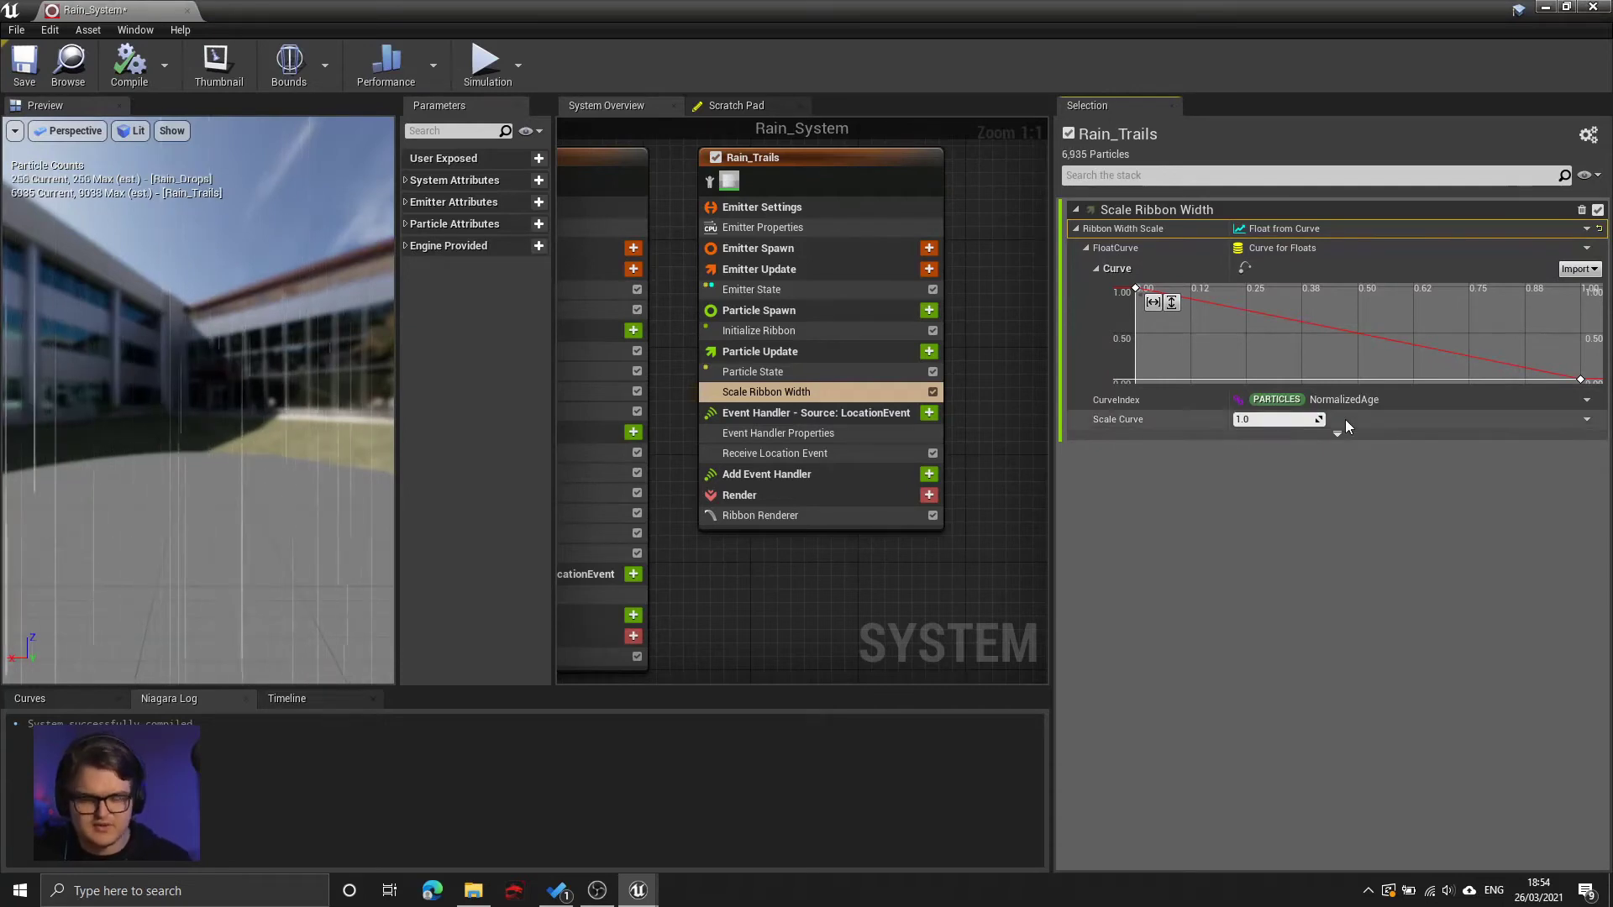
- Smooth the start and end keys of the ribbon width curve with Auto interpolation and save the system
right_click(1584, 382)
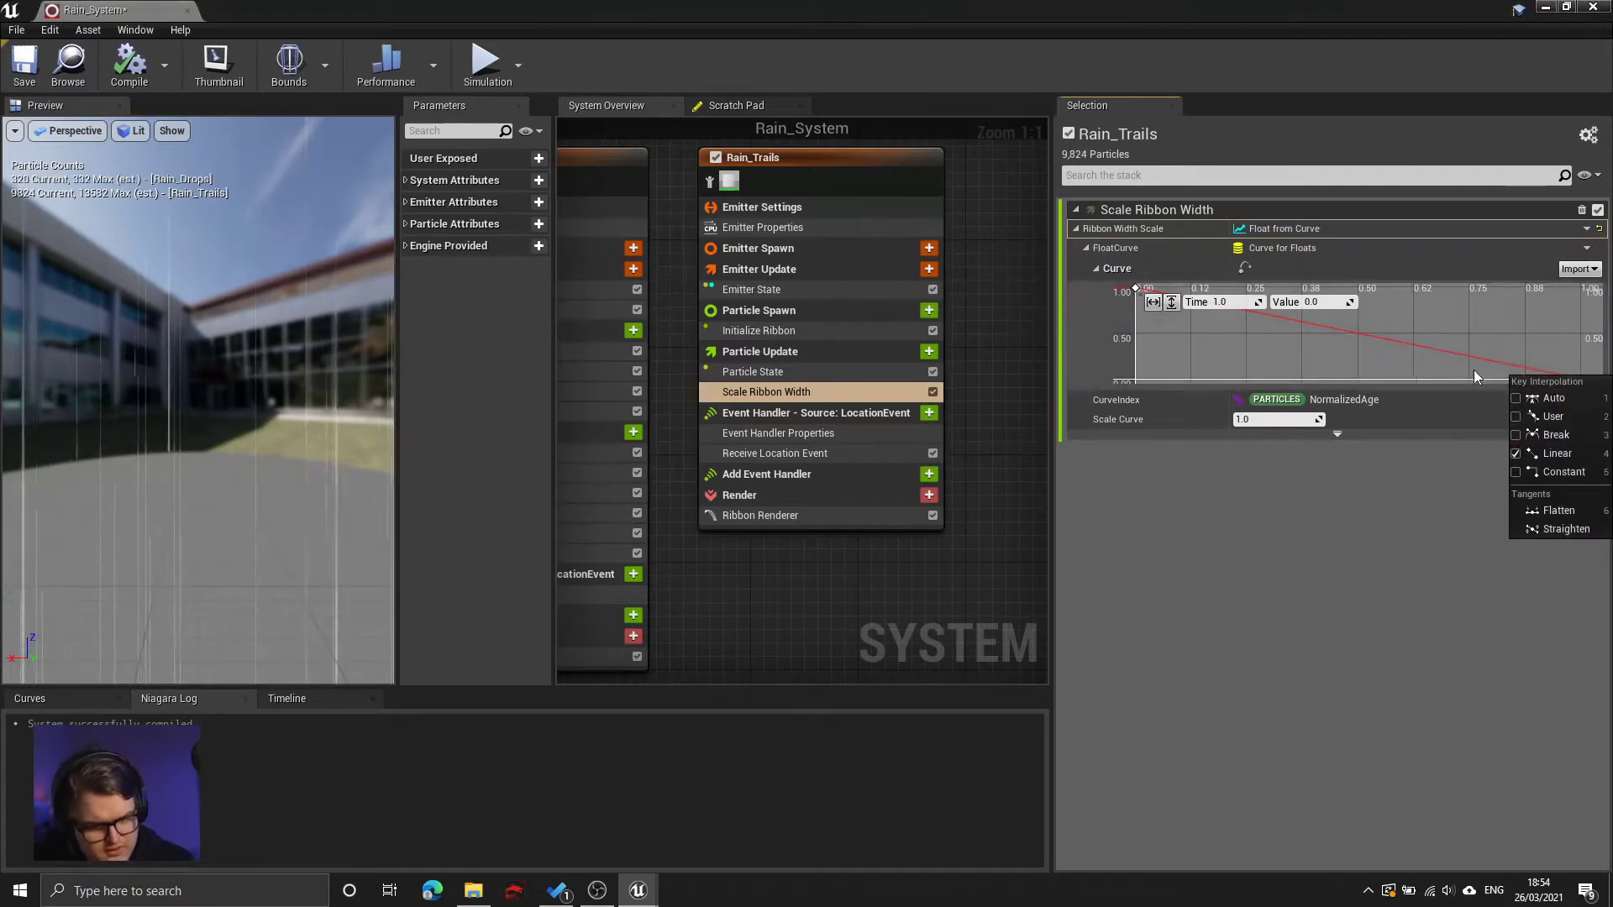
right_click(1134, 288)
left_click(1164, 311)
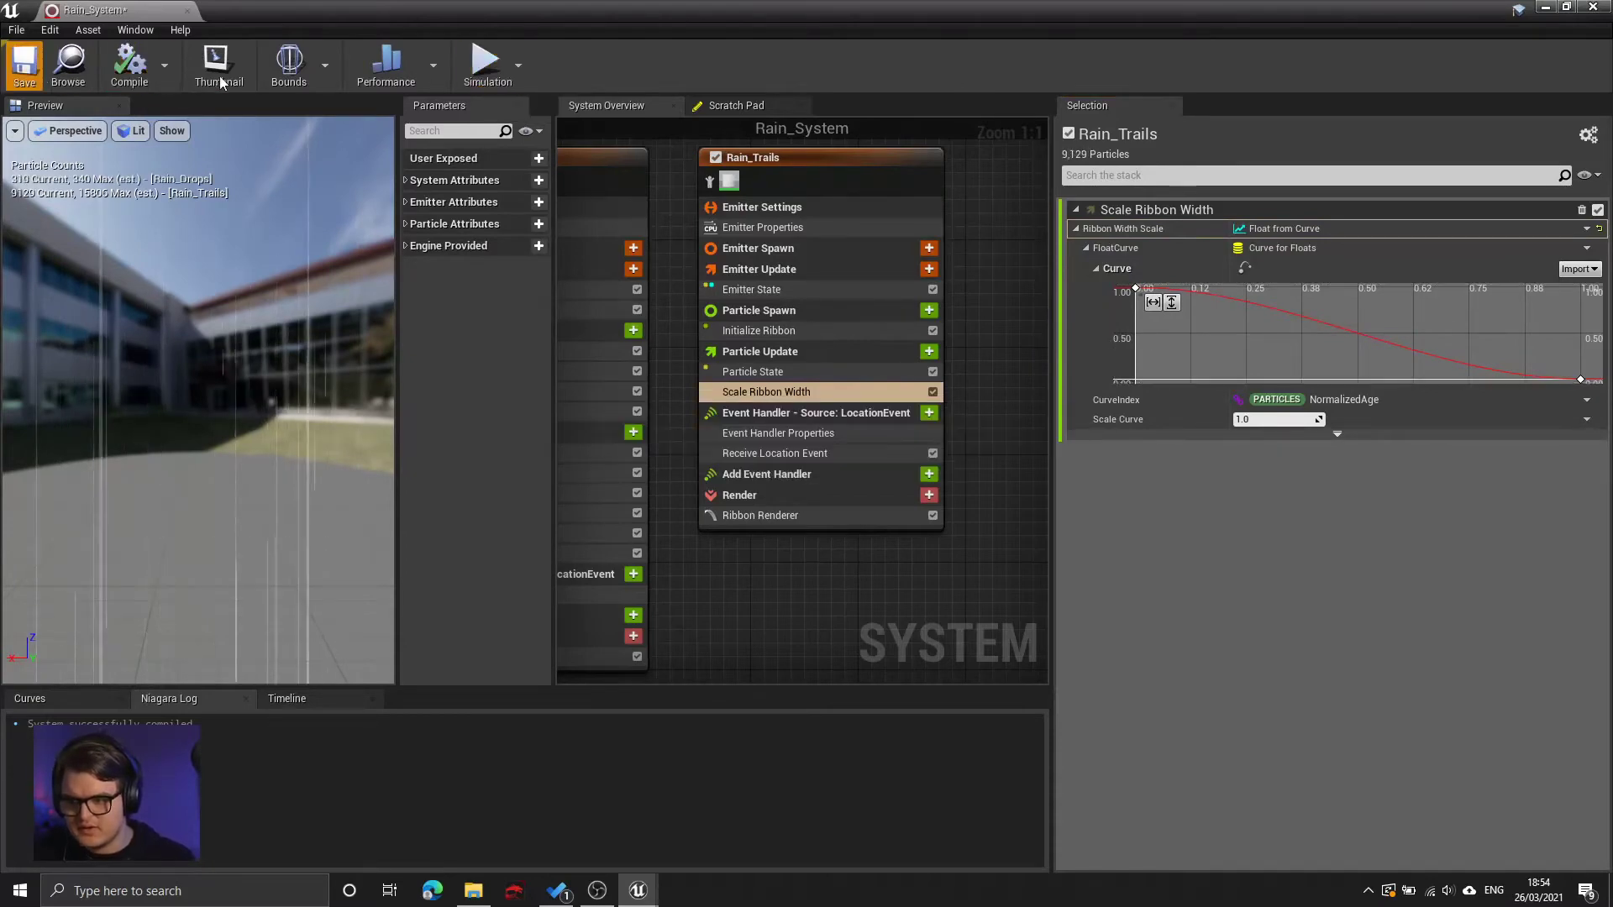
key("ctrl+s")
- Check the tapered rain trails in the level viewport and return to the maximized Niagara editor
left_click_drag(558, 14, 1349, 104)
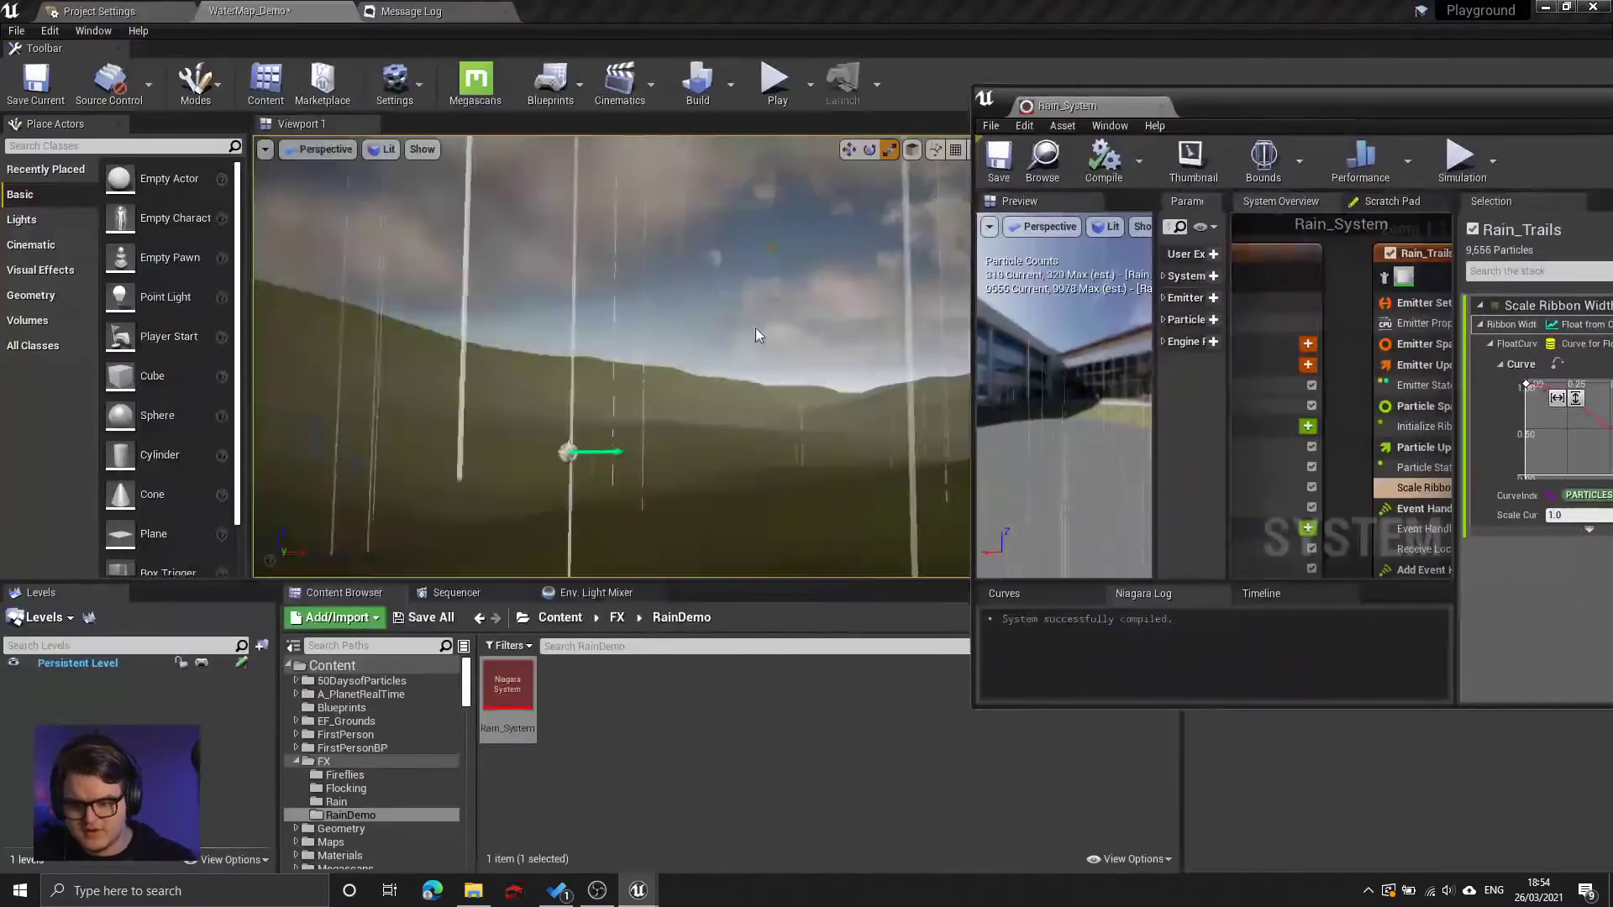
right_click_drag(754, 328, 716, 351)
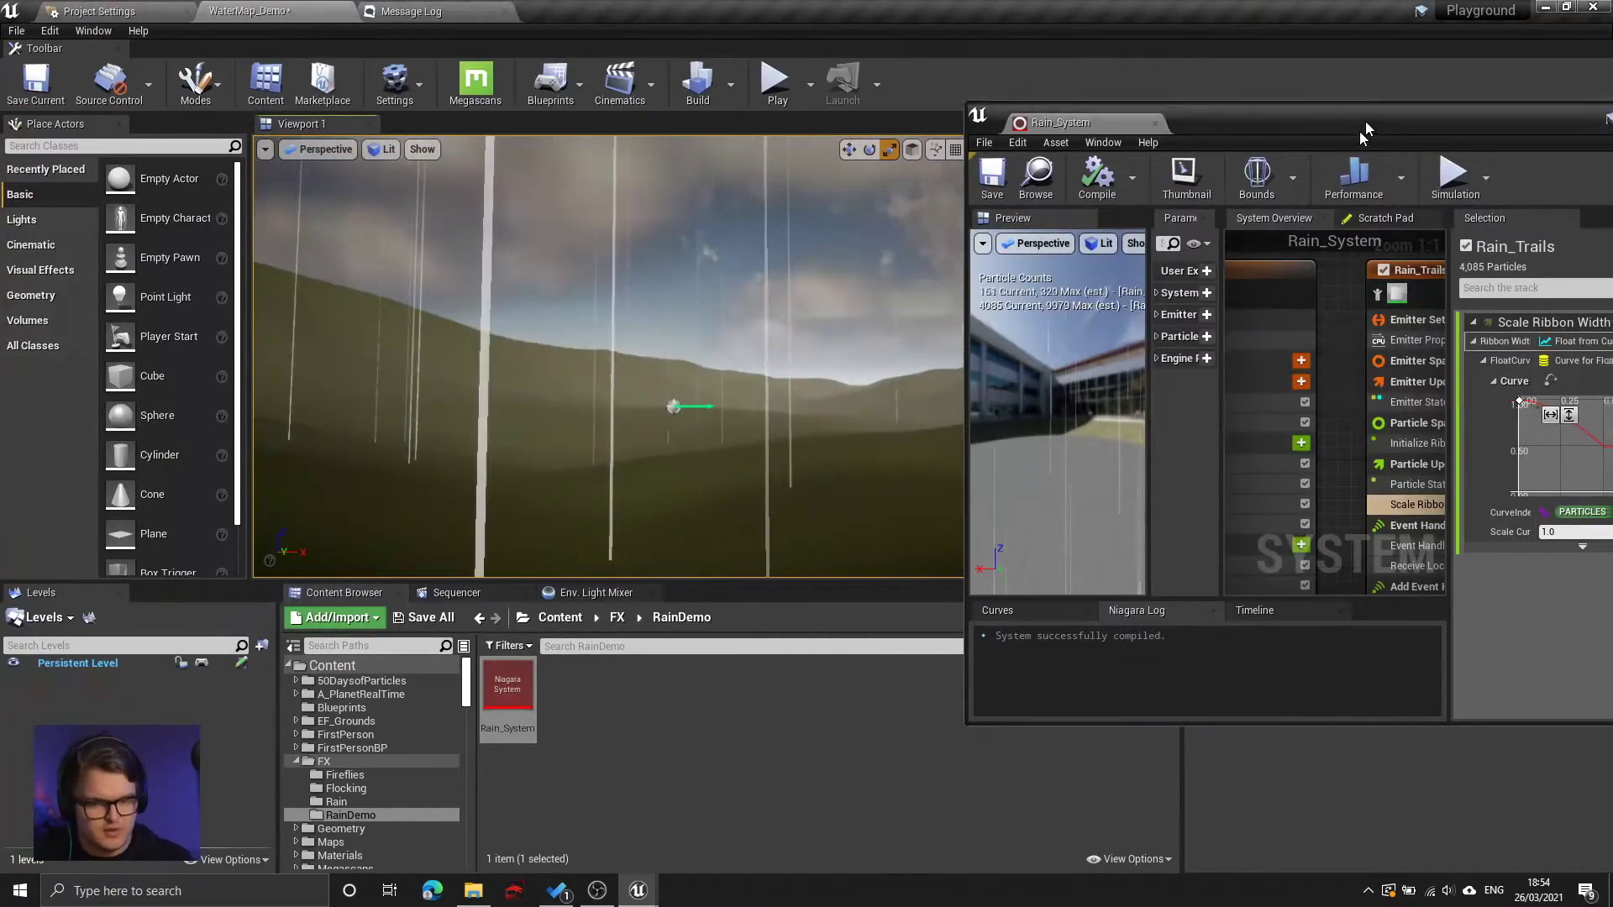
double_click(1364, 107)
- Set the Spawn Rate of the Rain_Drops emitter to 500 and compile the system
right_click_drag(665, 285, 941, 338)
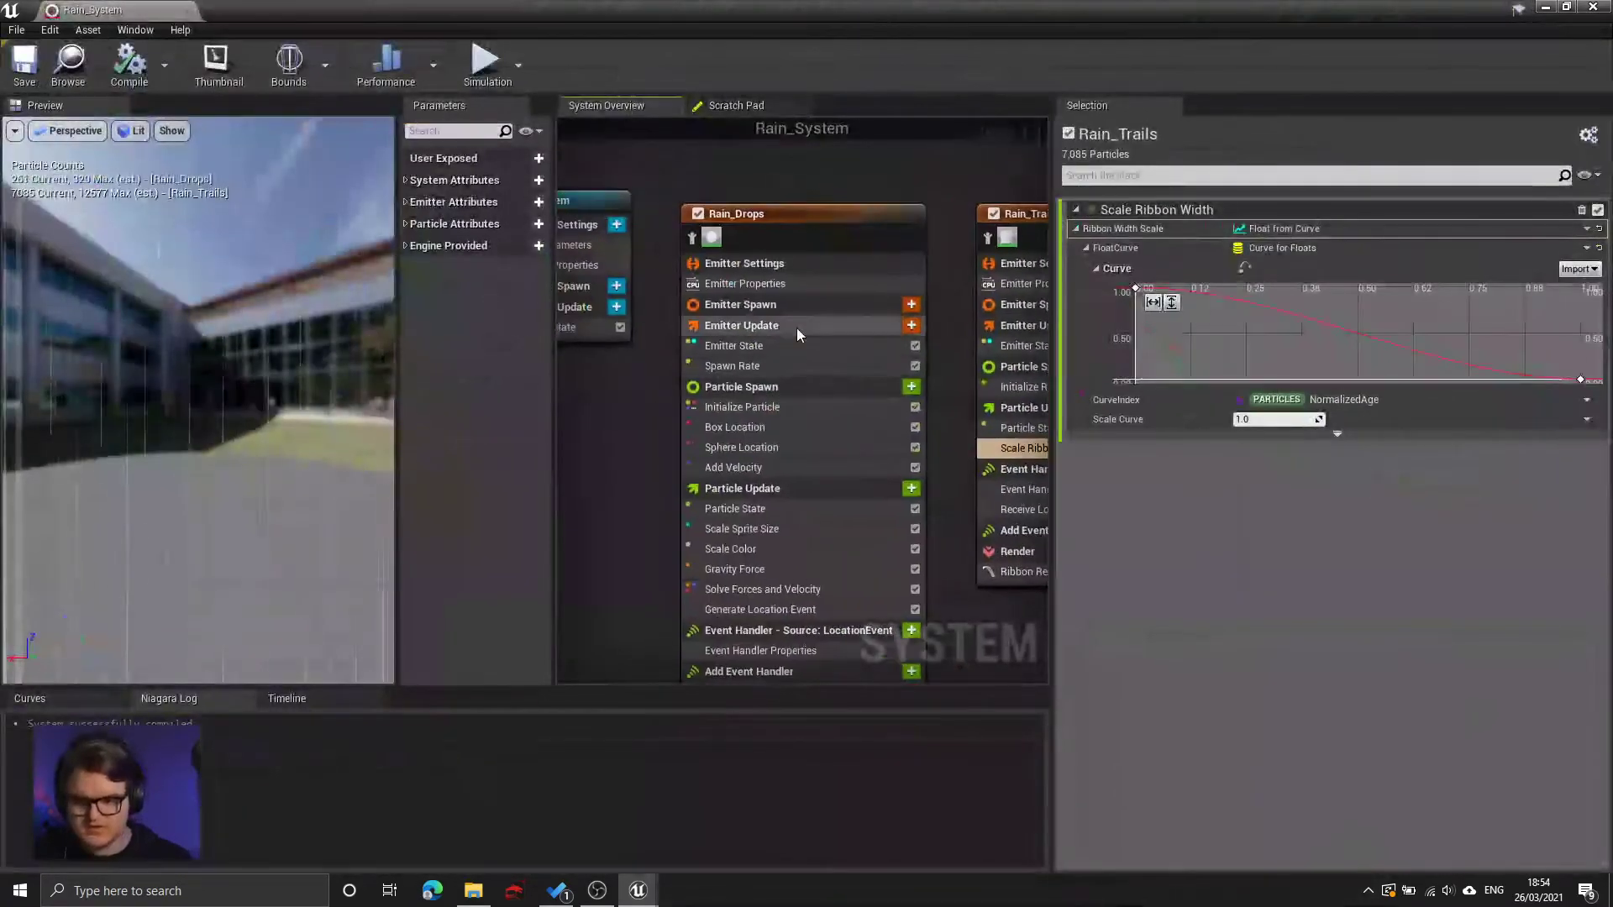
left_click(829, 367)
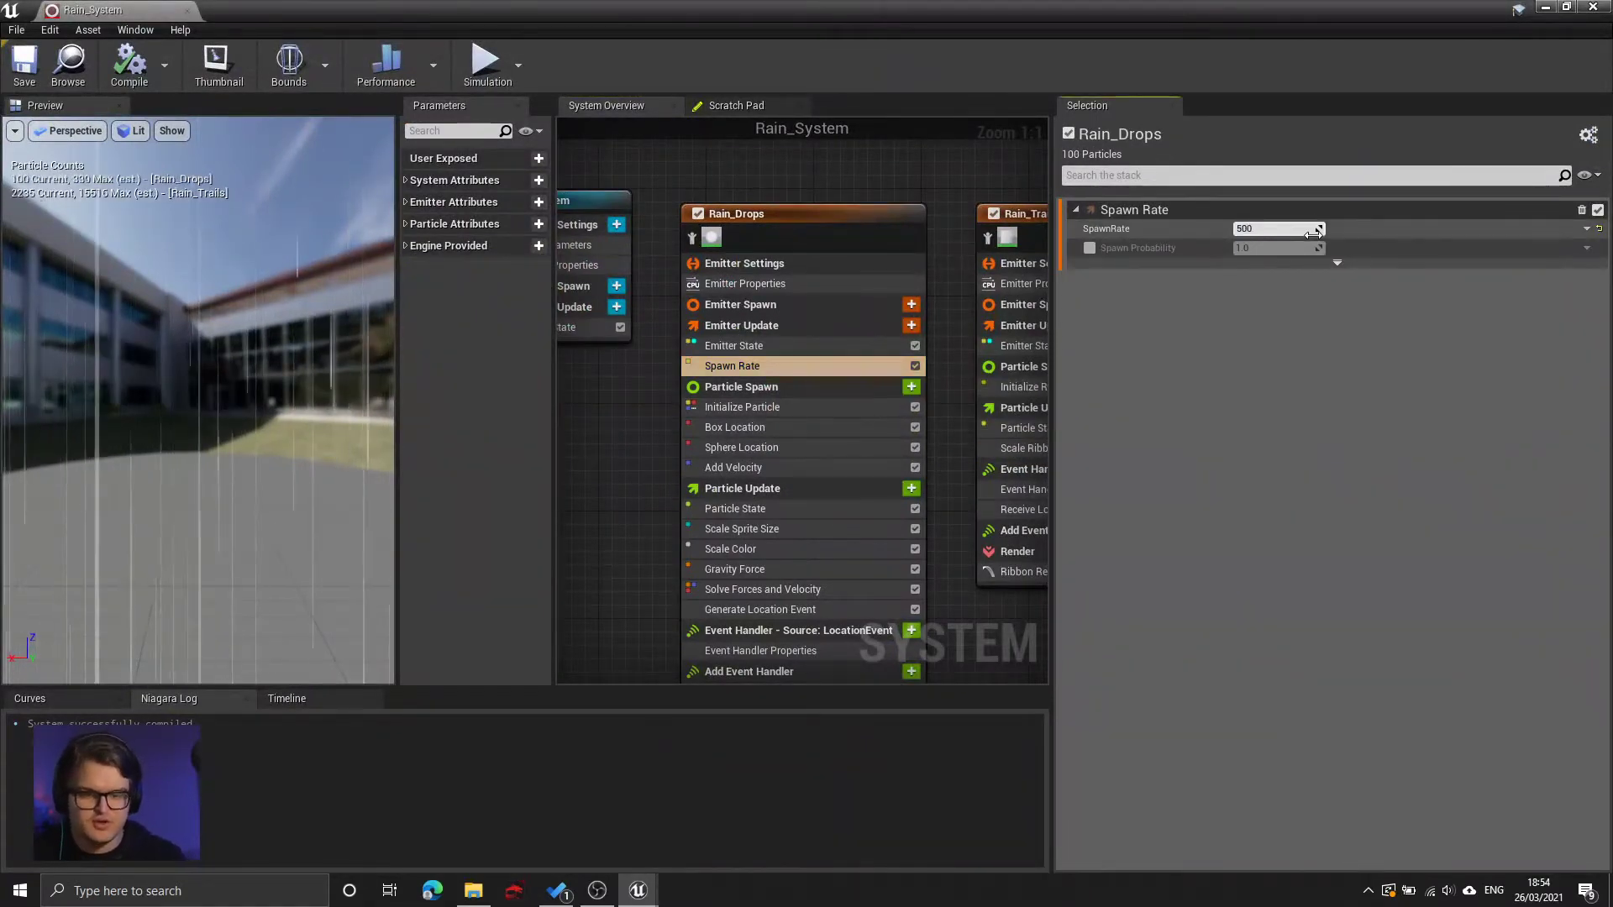
type("500")
key("Return")
left_click(133, 70)
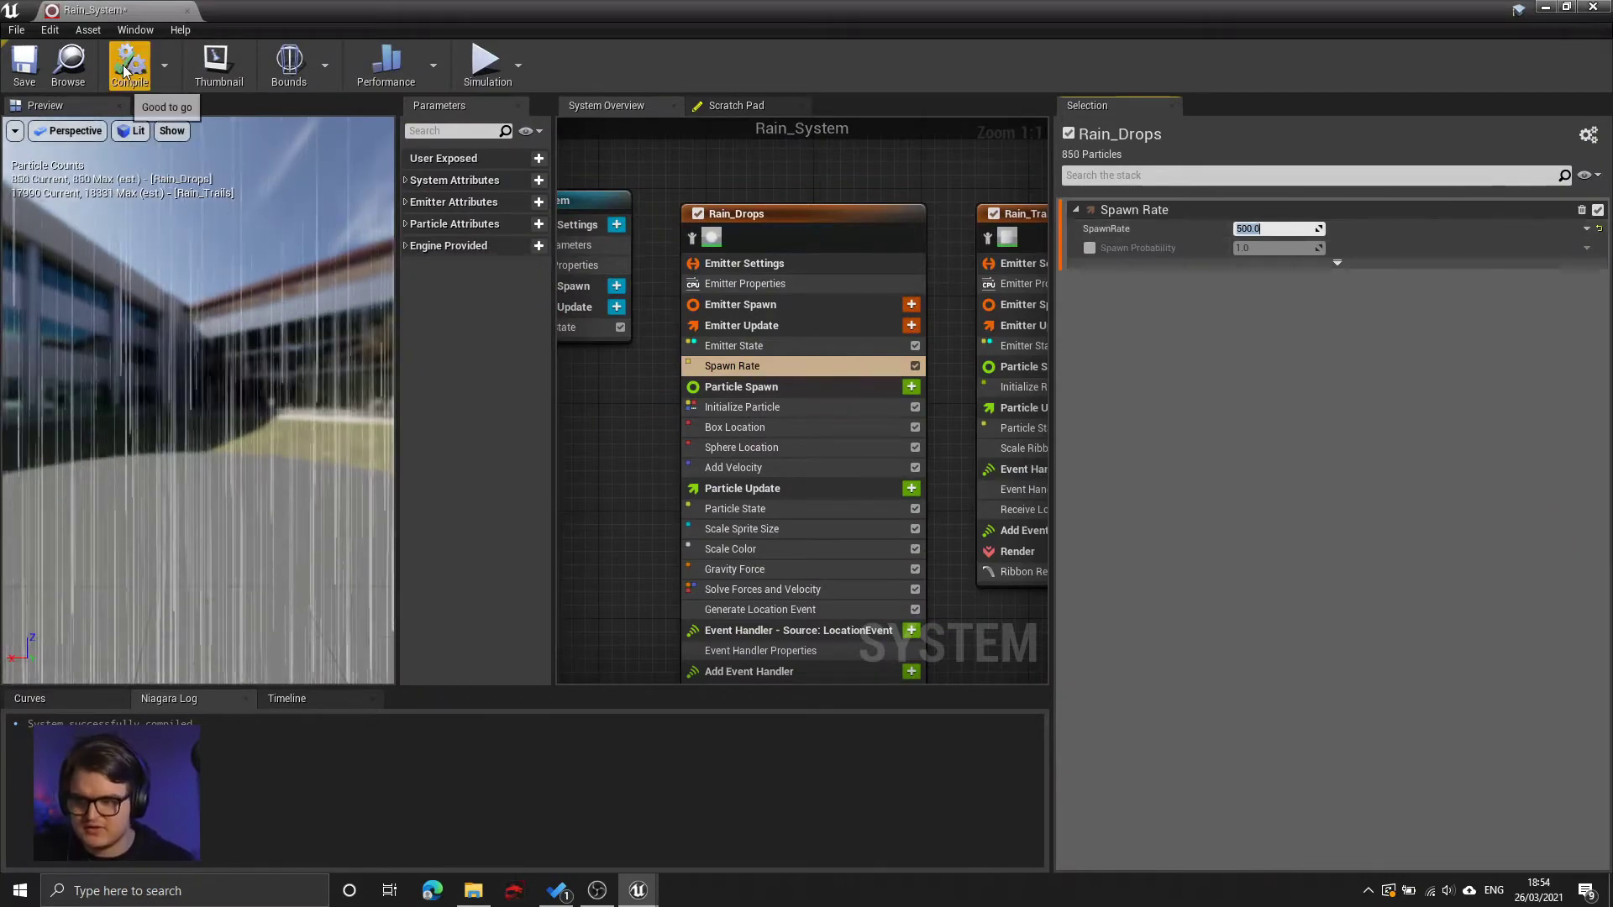
- Inspect the rain density in the level viewport, then from another angle in the Niagara editor's preview
left_click(1566, 7)
left_click_drag(1444, 213, 1460, 109)
right_click_drag(840, 336, 911, 353)
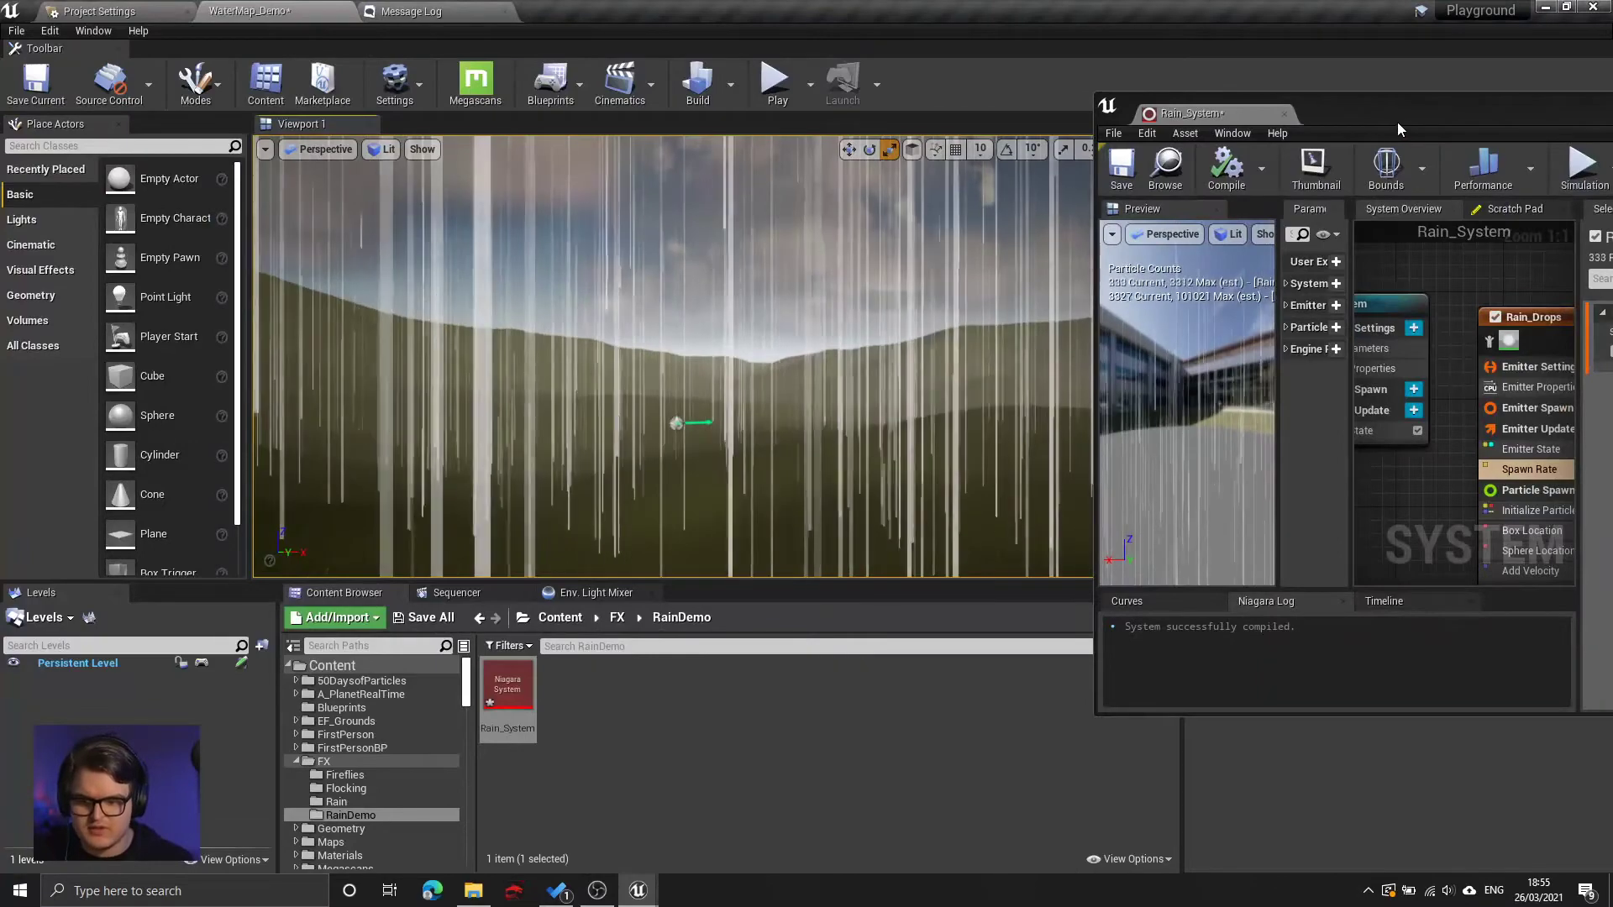
double_click(1395, 118)
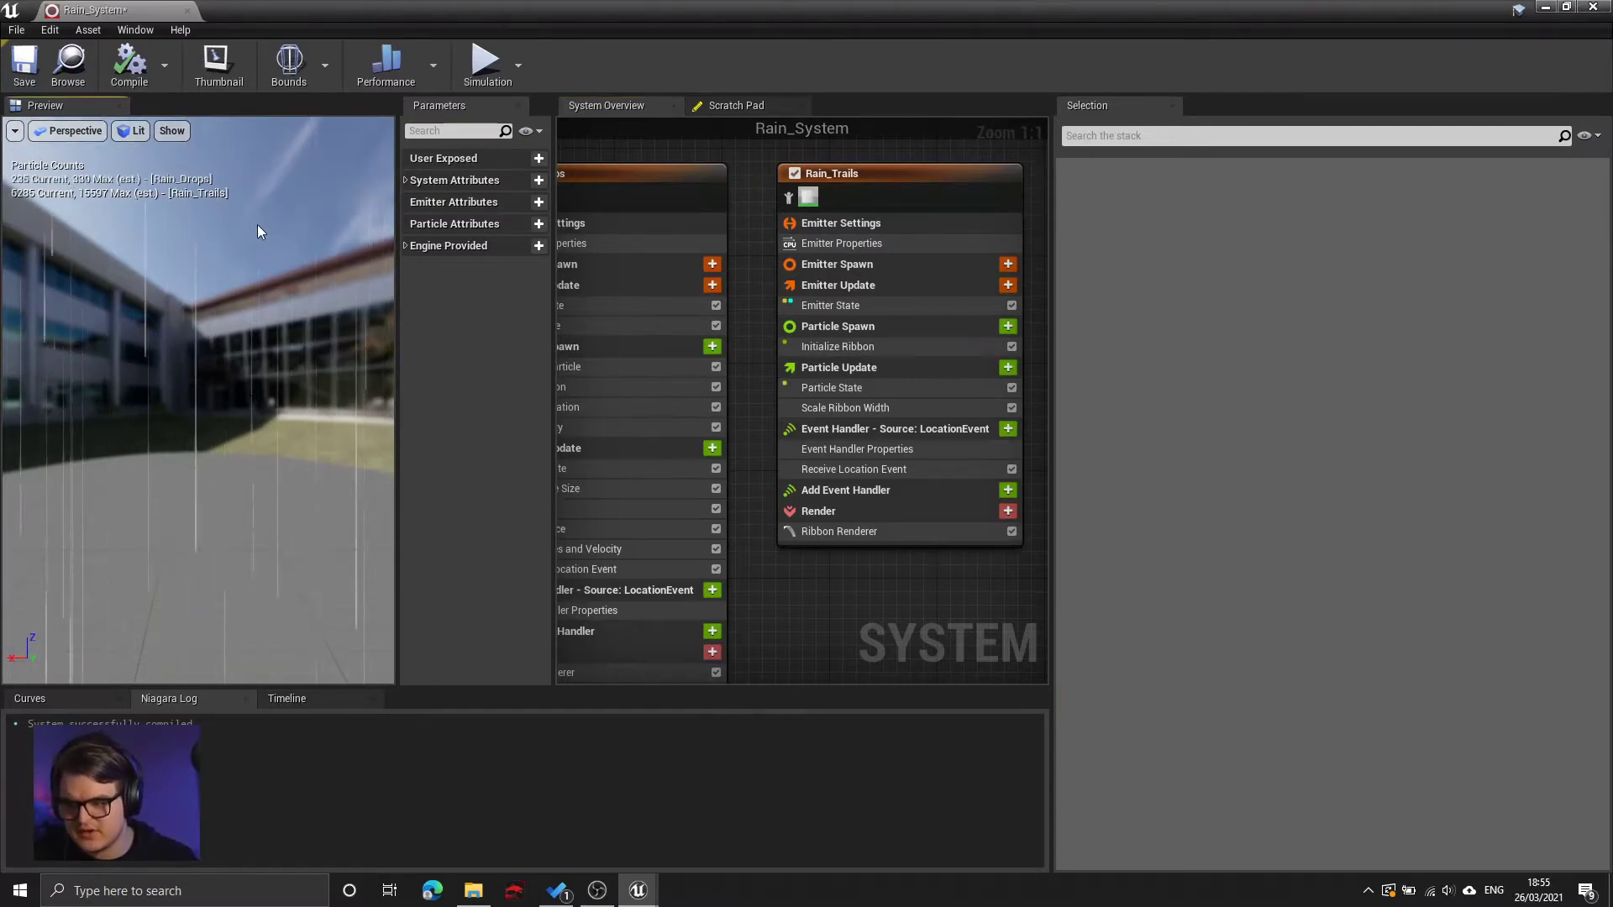
left_click_drag(257, 225, 294, 229)
left_click_drag(159, 189, 47, 161)
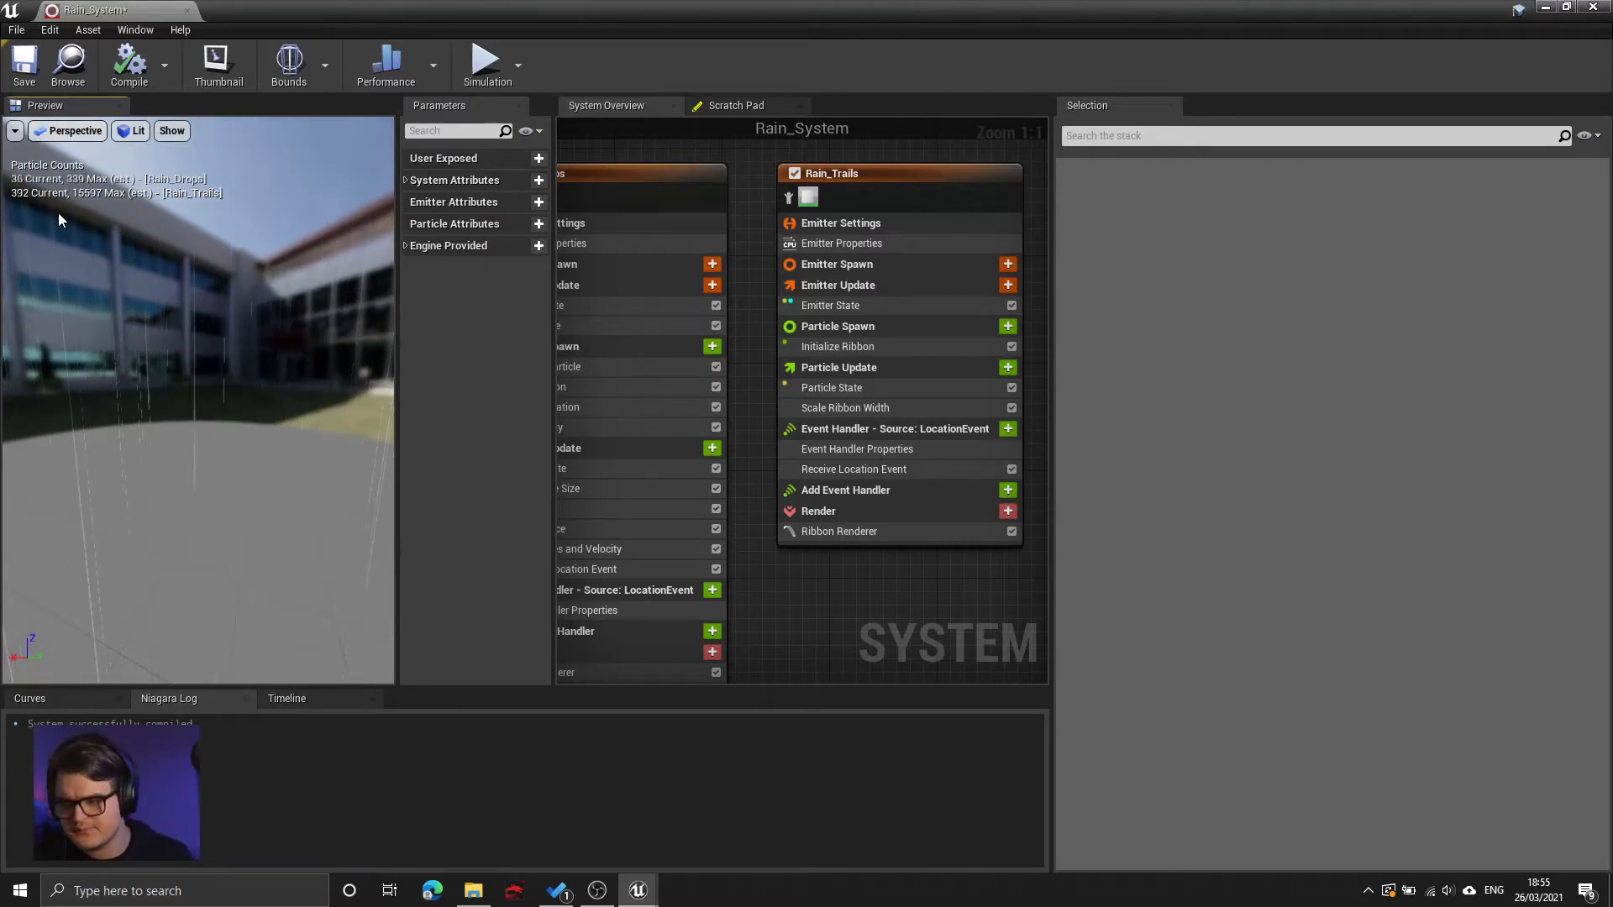
- Set the SpawnRate in the Rain_Drops emitter's Spawn Rate module to 500 and check the denser rain in the preview
right_click_drag(762, 374, 824, 381)
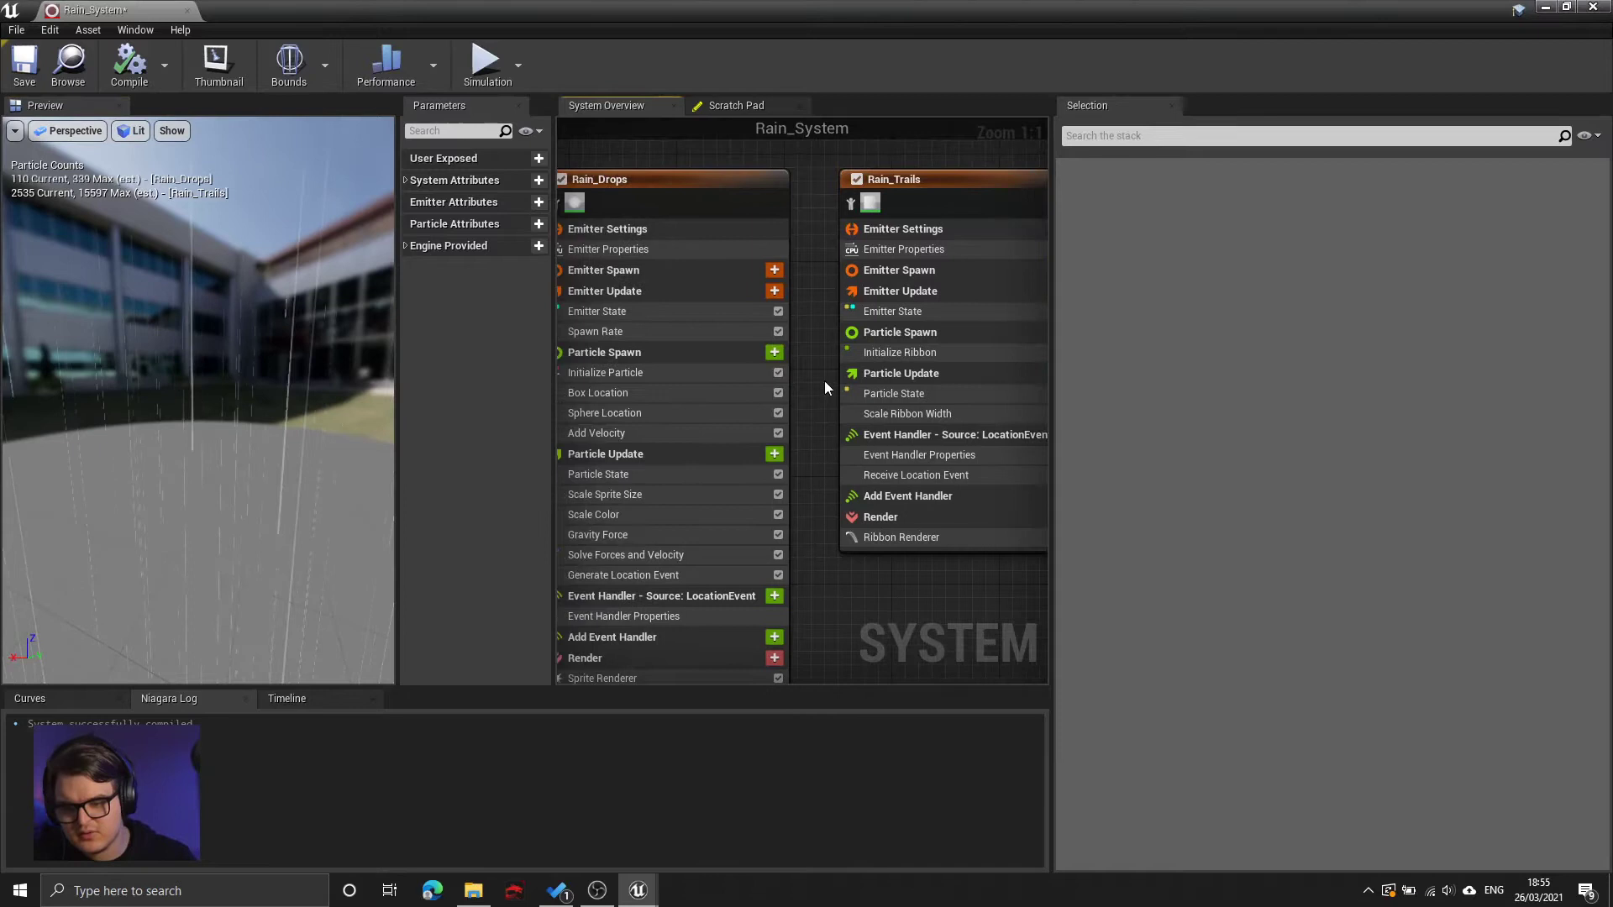
left_click(734, 206)
right_click_drag(818, 207, 856, 219)
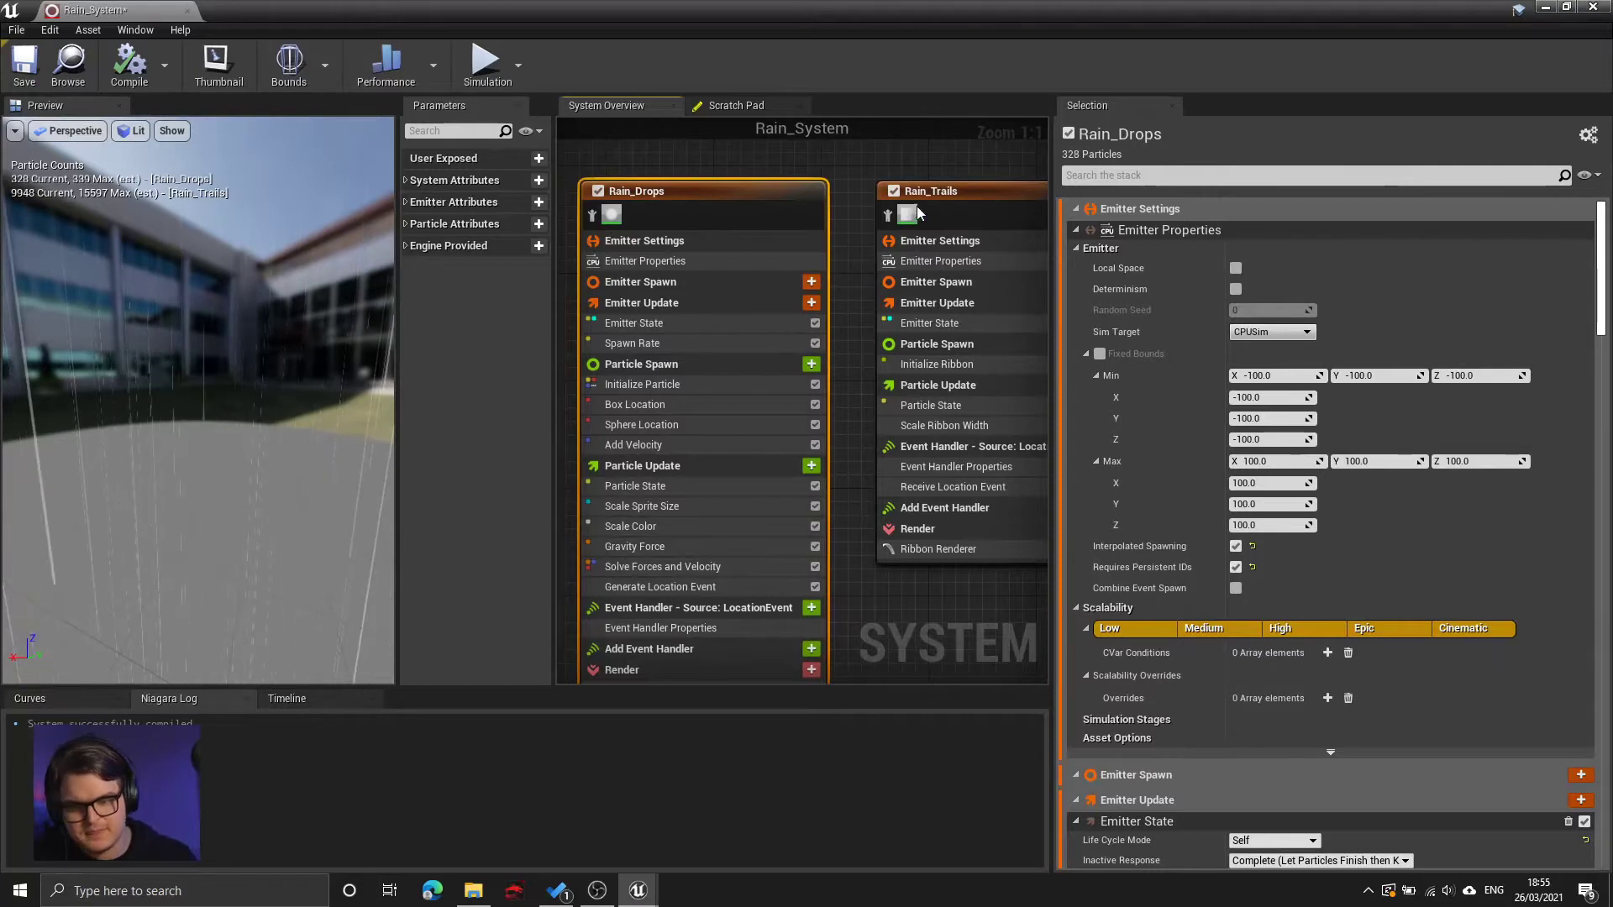
left_click(975, 192)
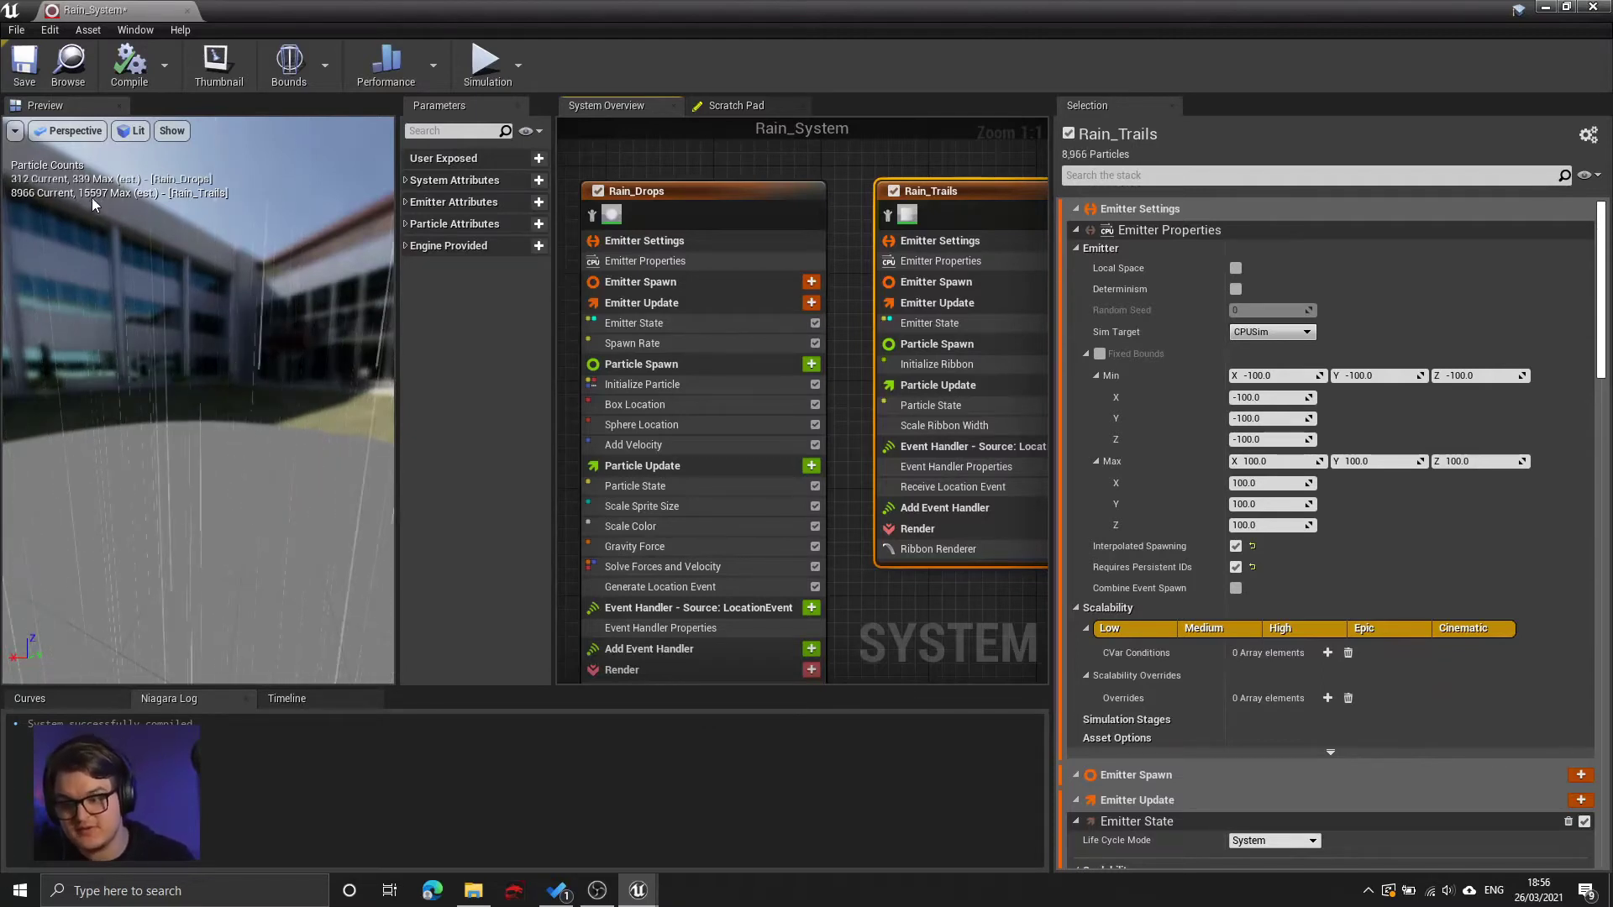
left_click(716, 284)
left_click(686, 342)
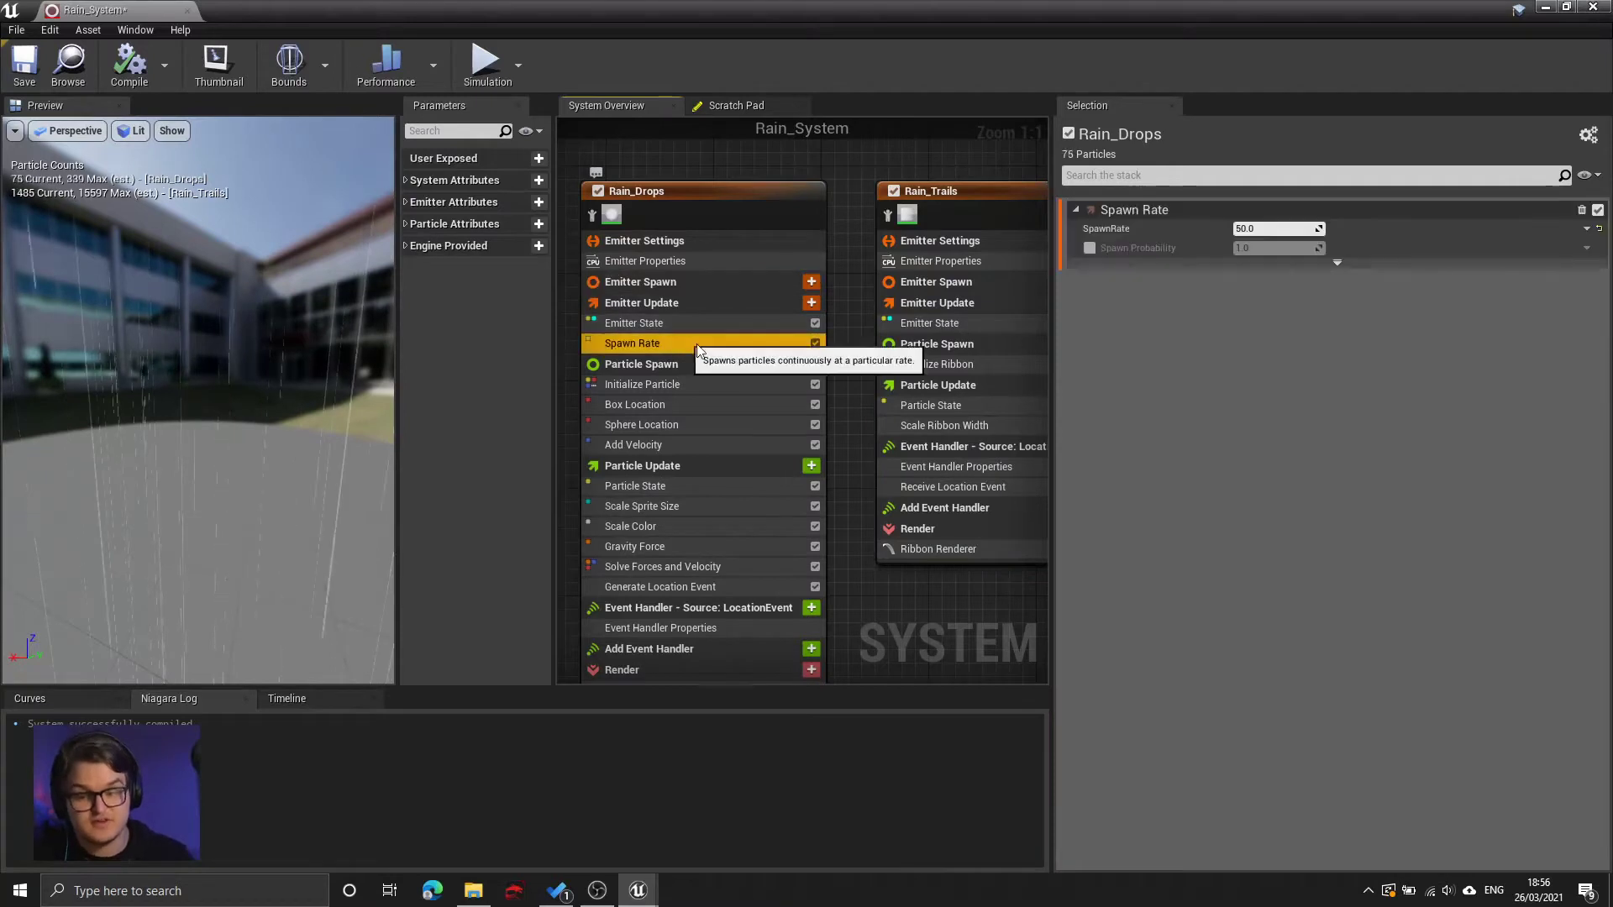
left_click(1255, 228)
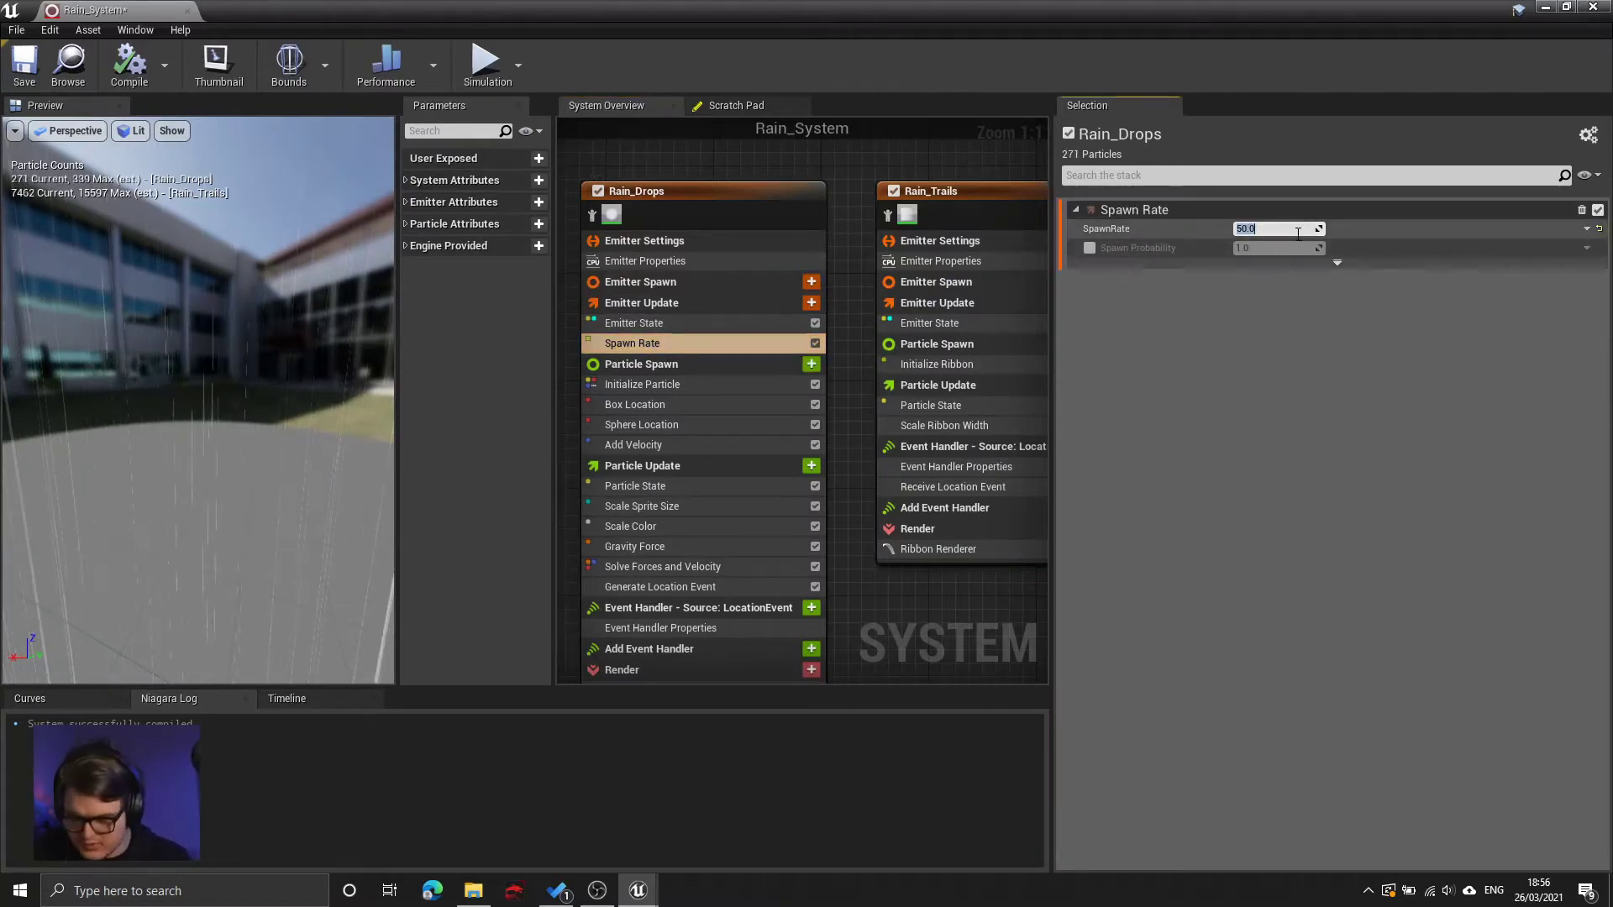
type("500")
key("Return")
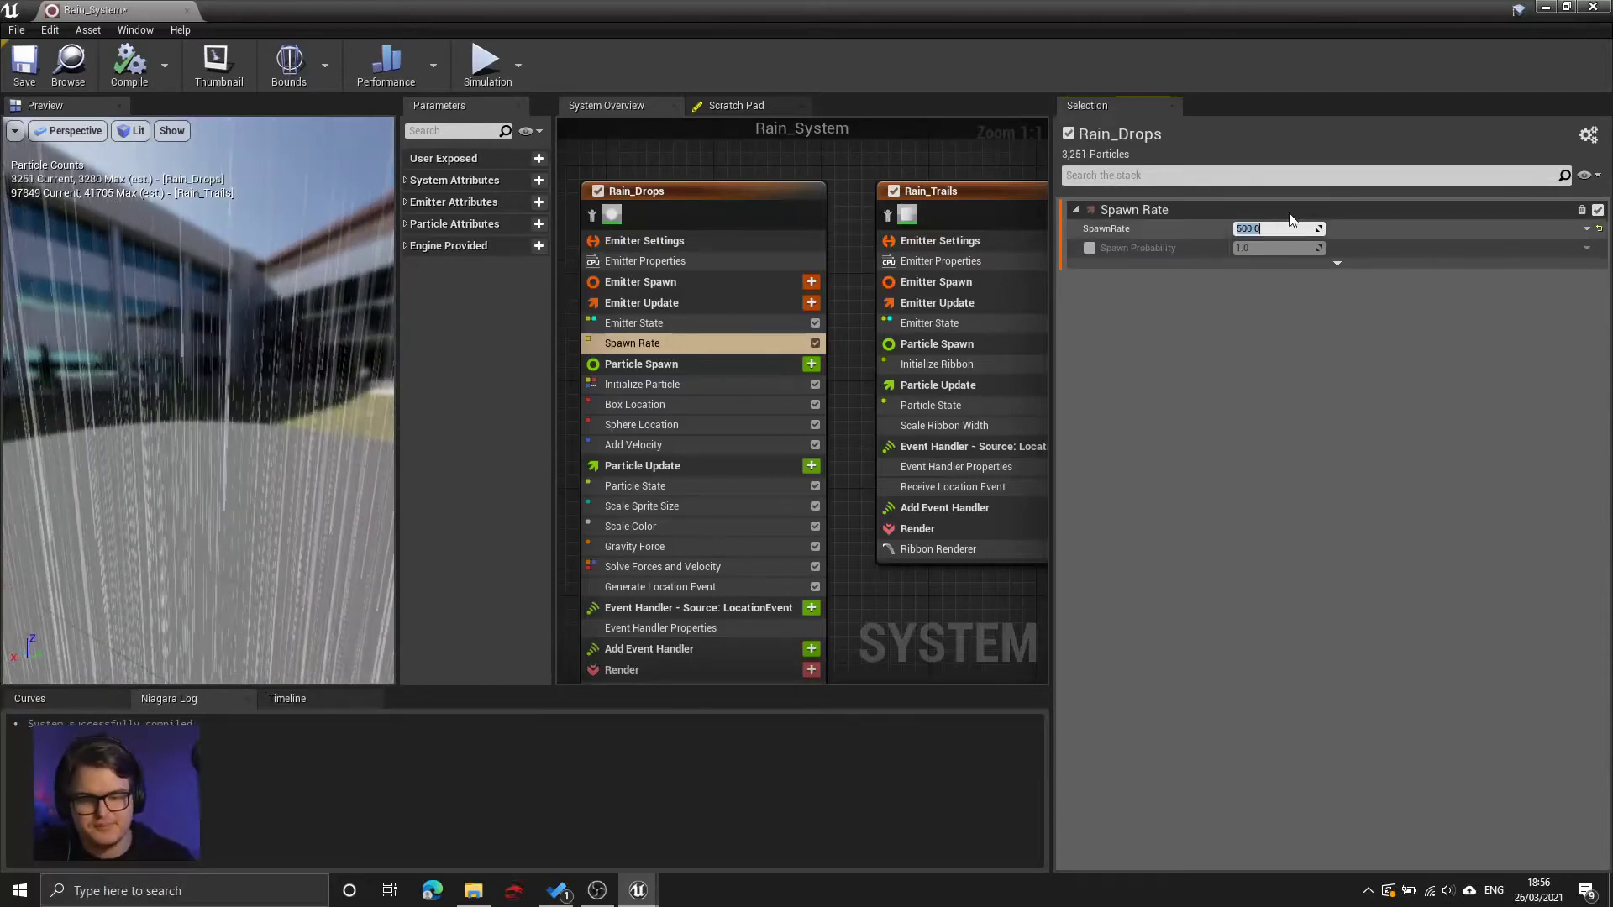
left_click(252, 327)
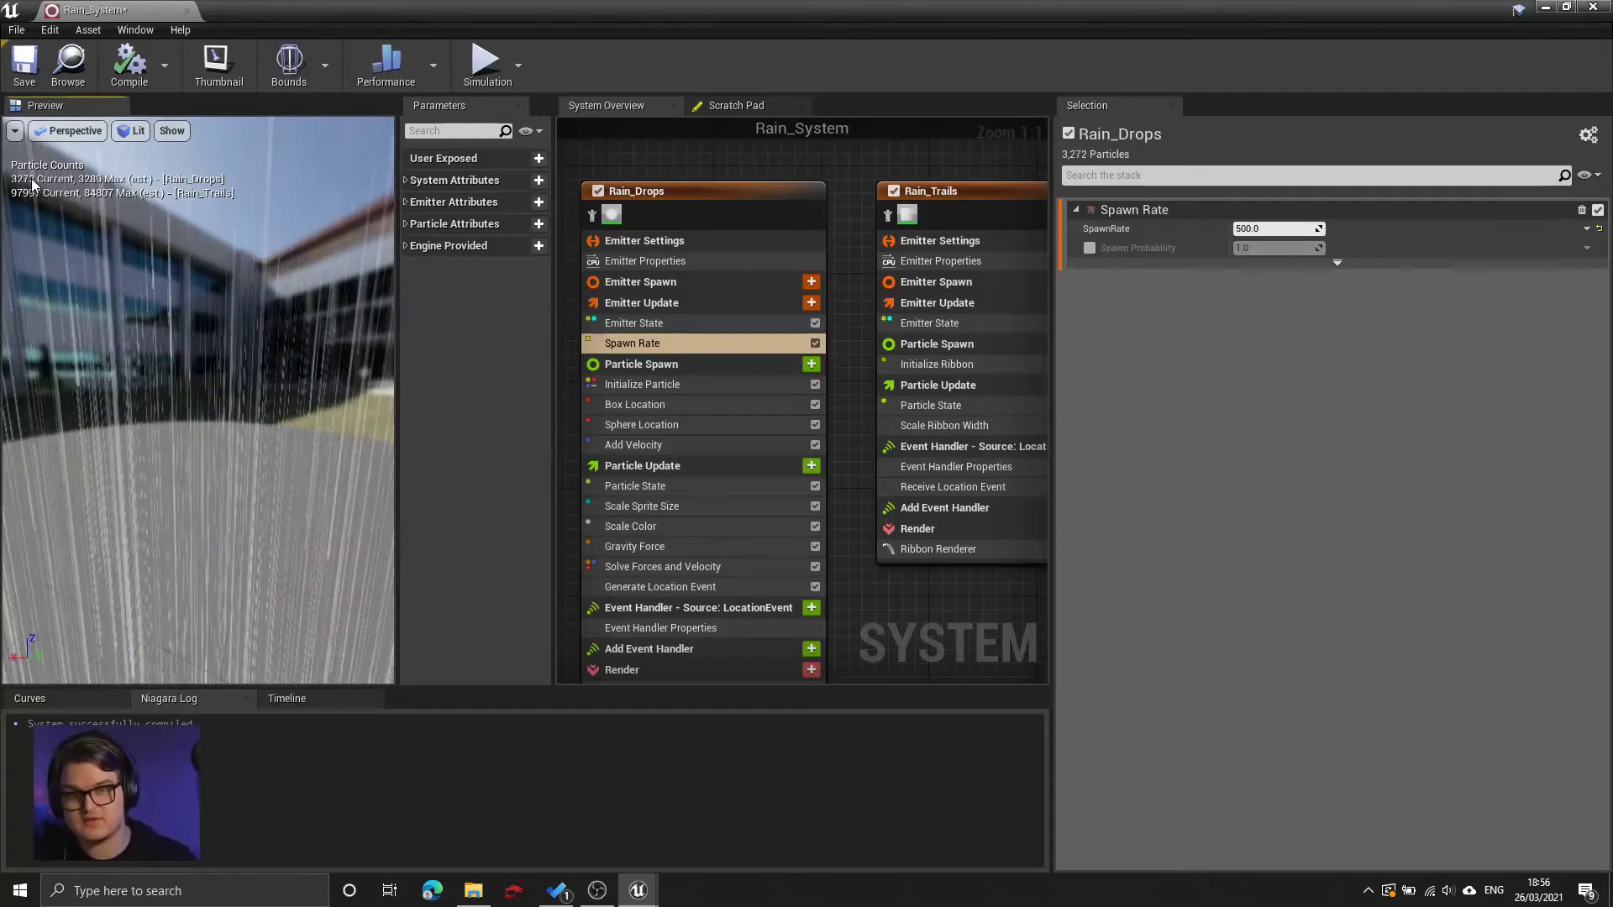
- Set the Lifetime in the Rain_Trails emitter's Initialize Ribbon module to 0.1 to shorten the trails
right_click_drag(869, 315, 744, 329)
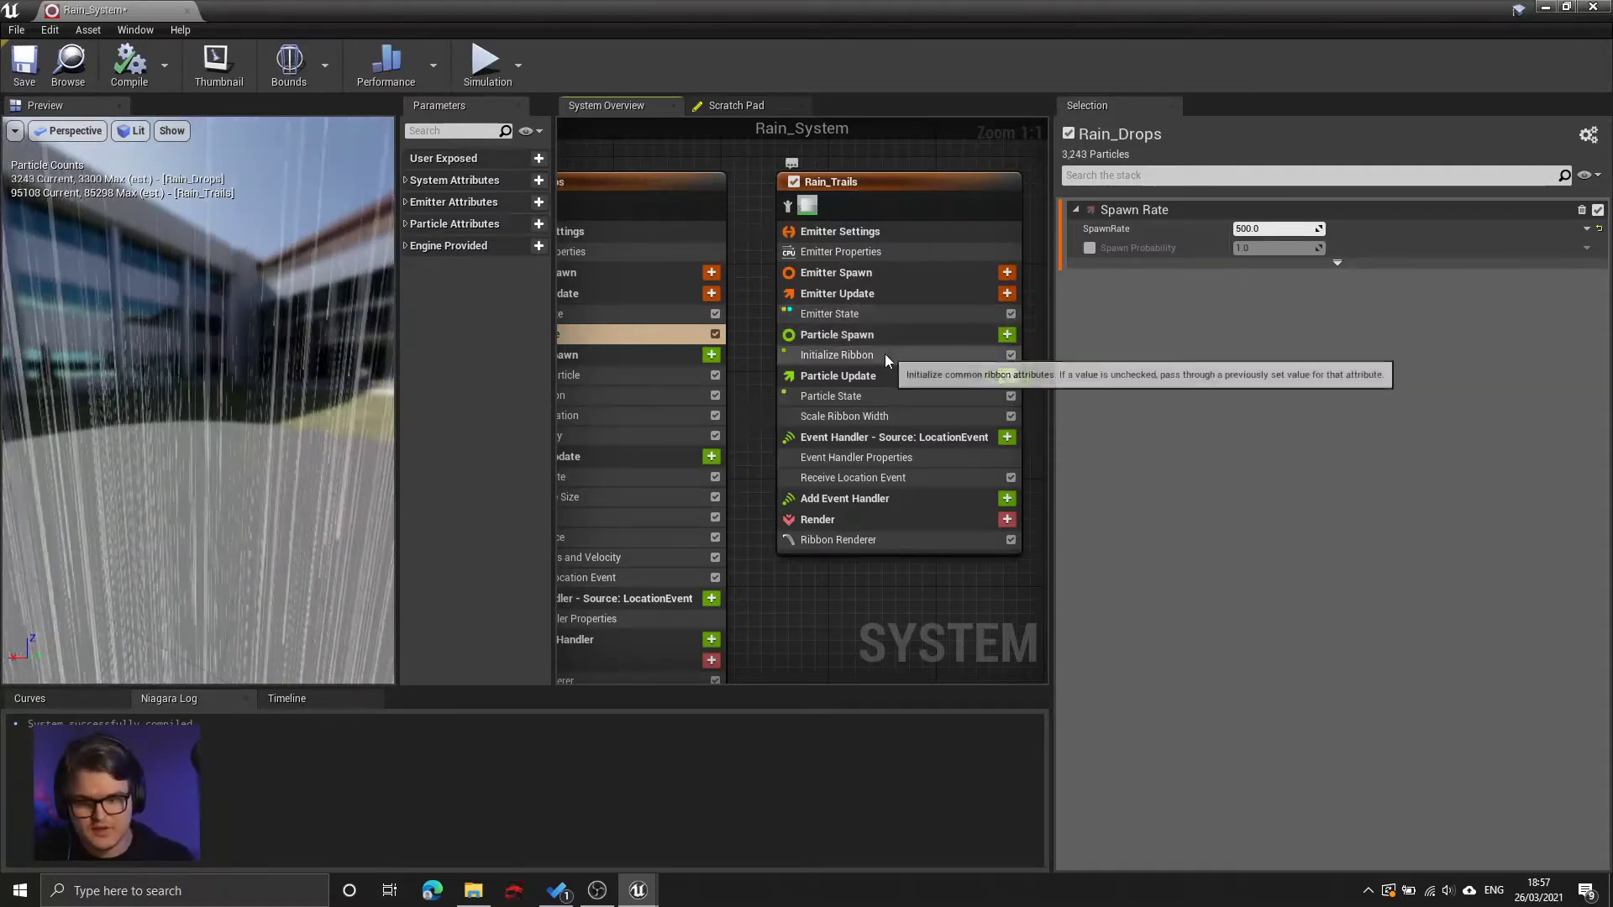
left_click(870, 357)
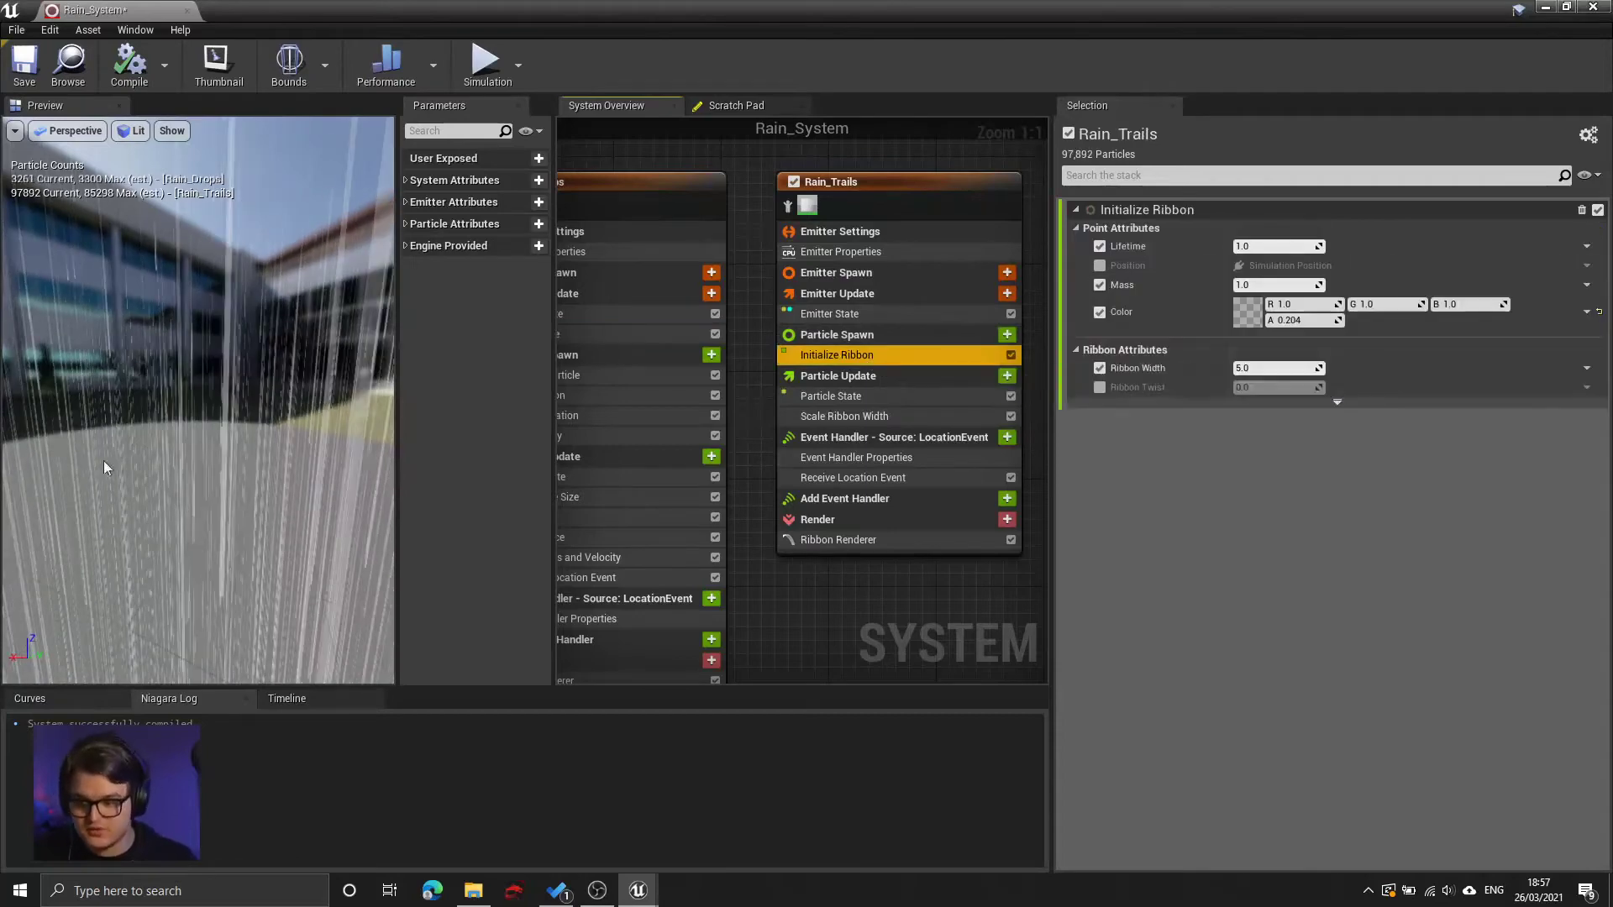
left_click(638, 334)
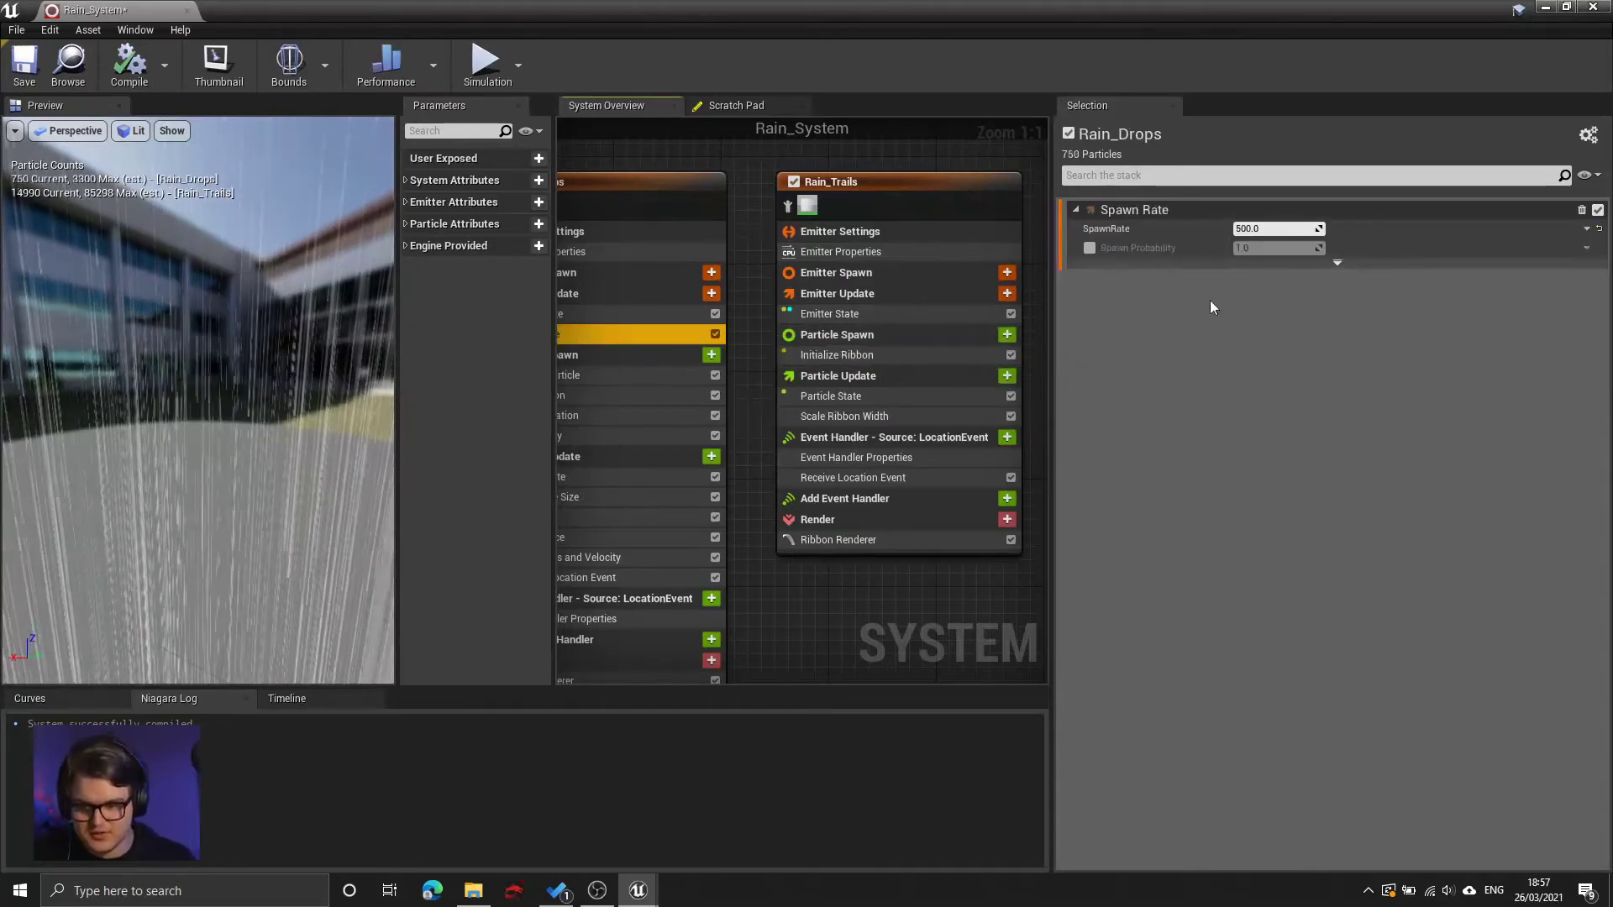
left_click(270, 349)
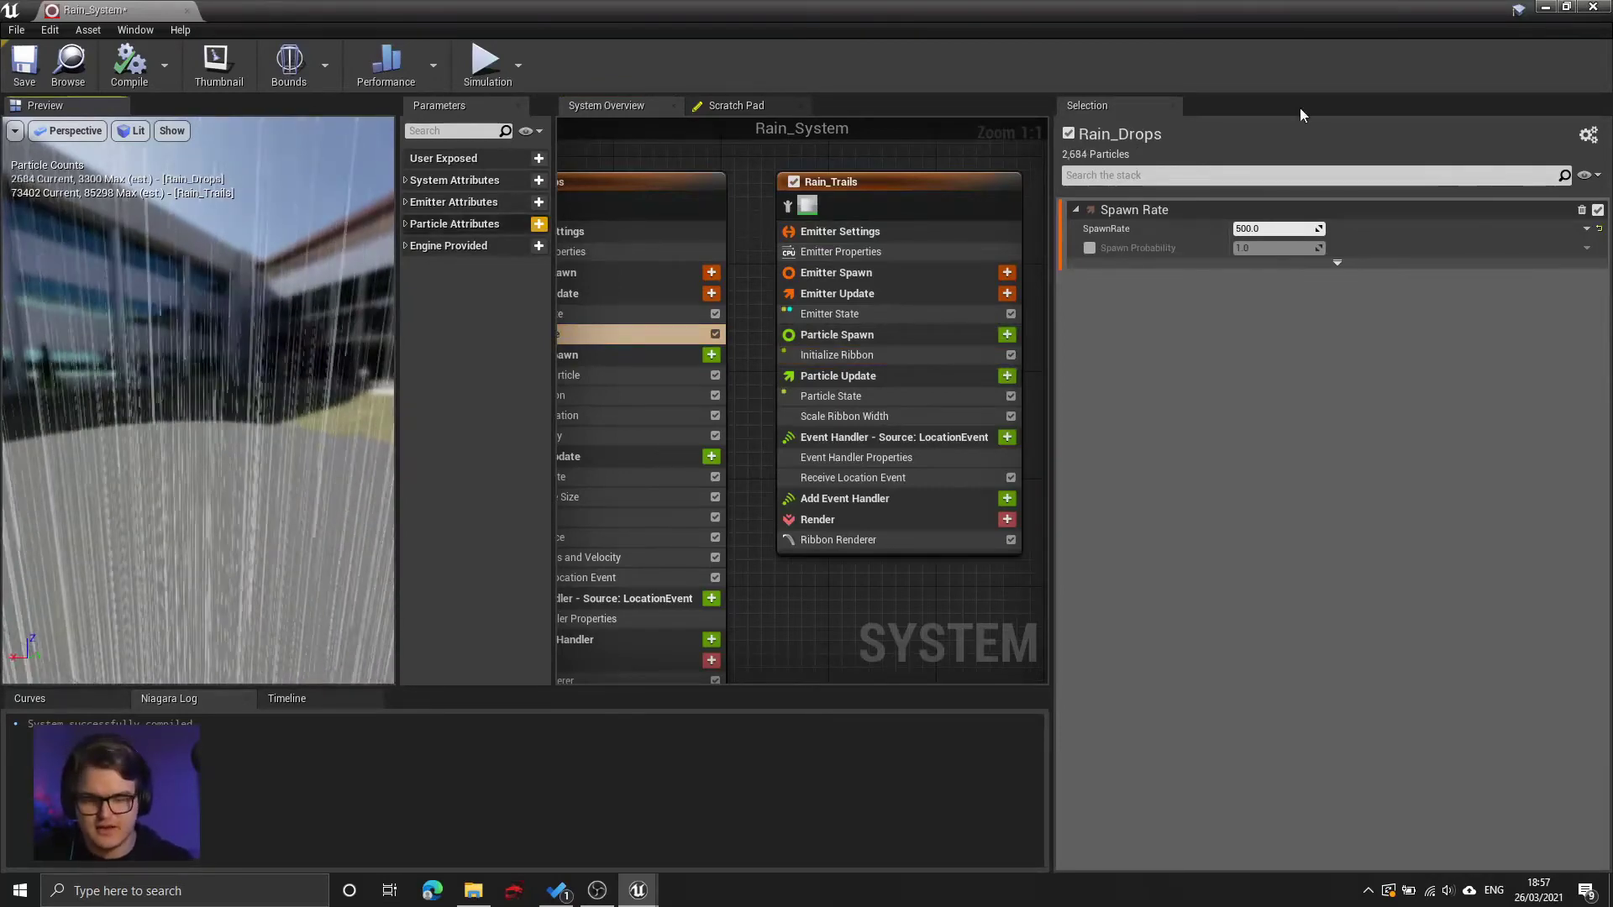
left_click(870, 295)
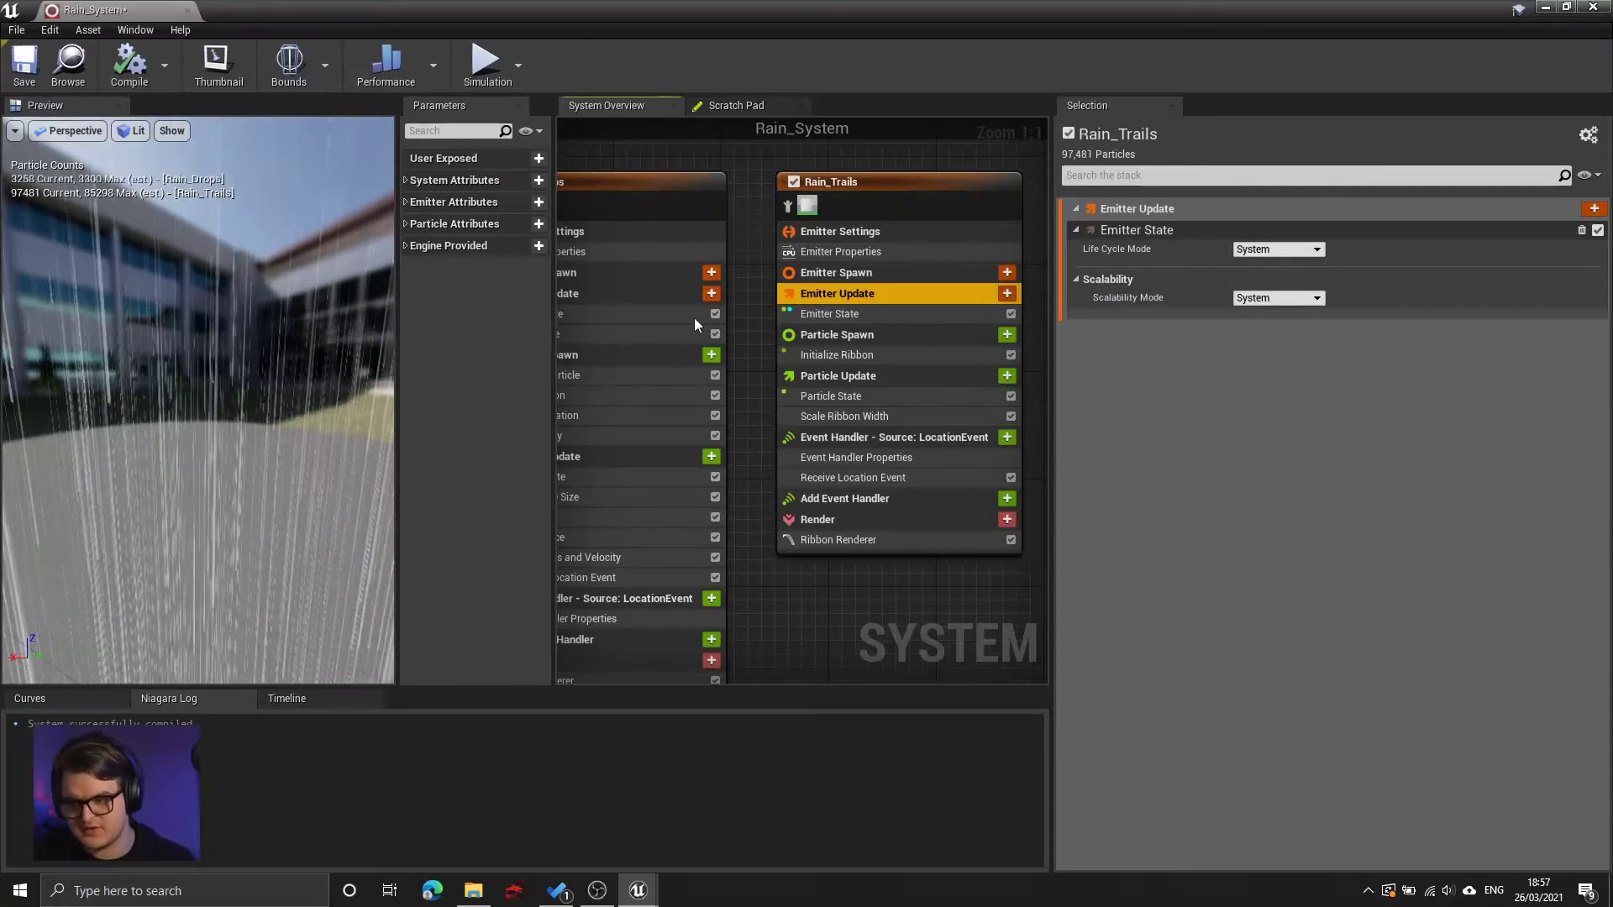
left_click(911, 354)
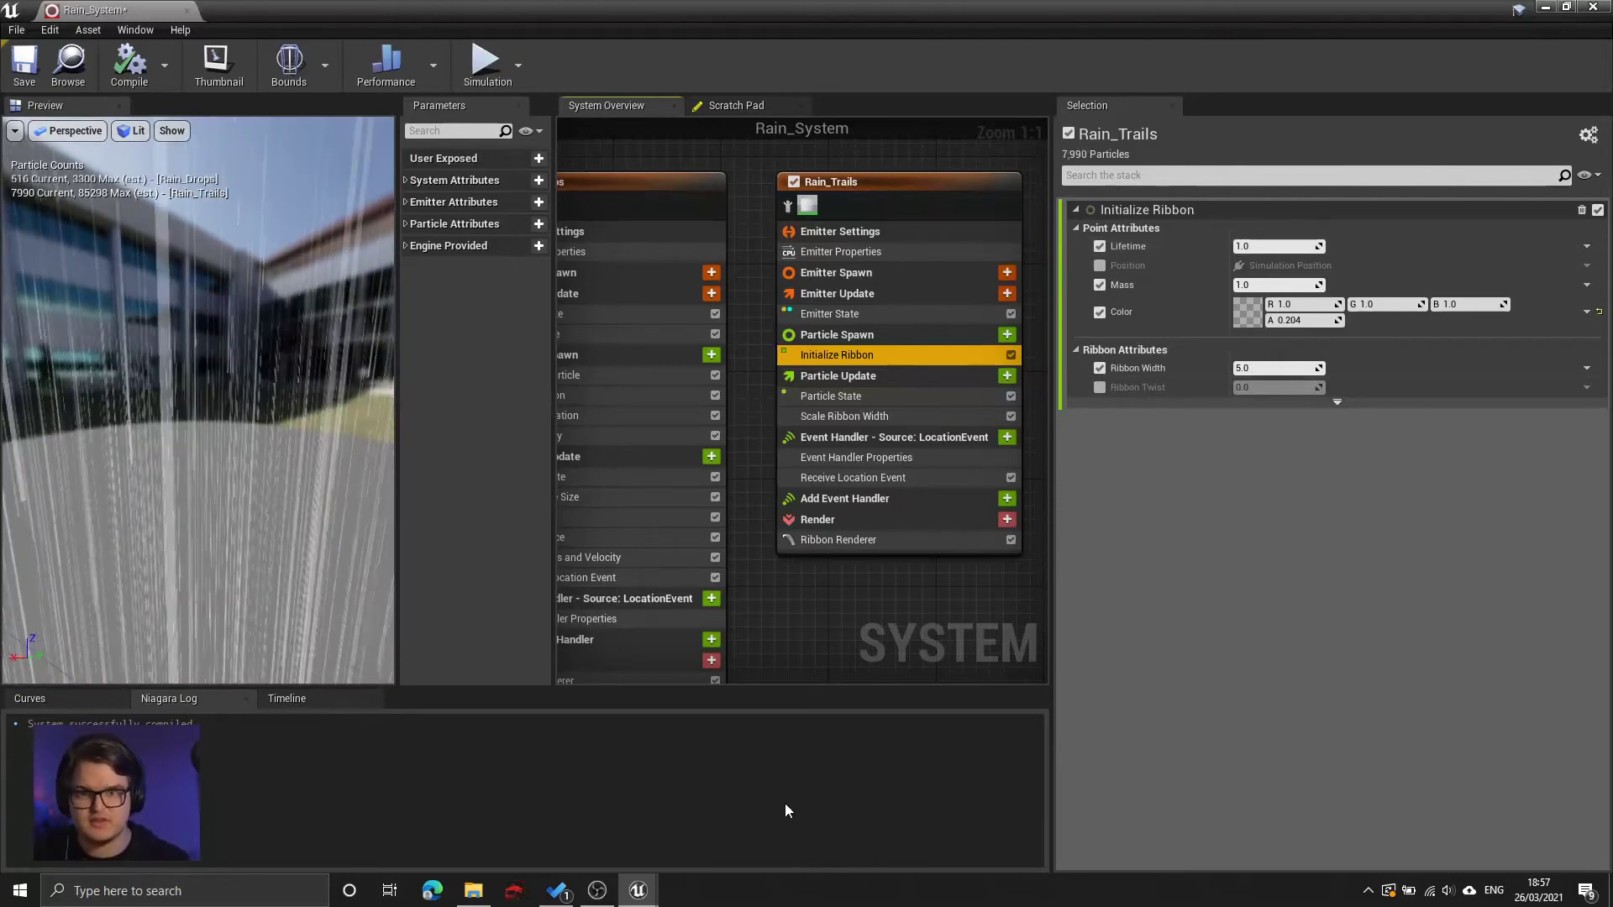
left_click(1308, 247)
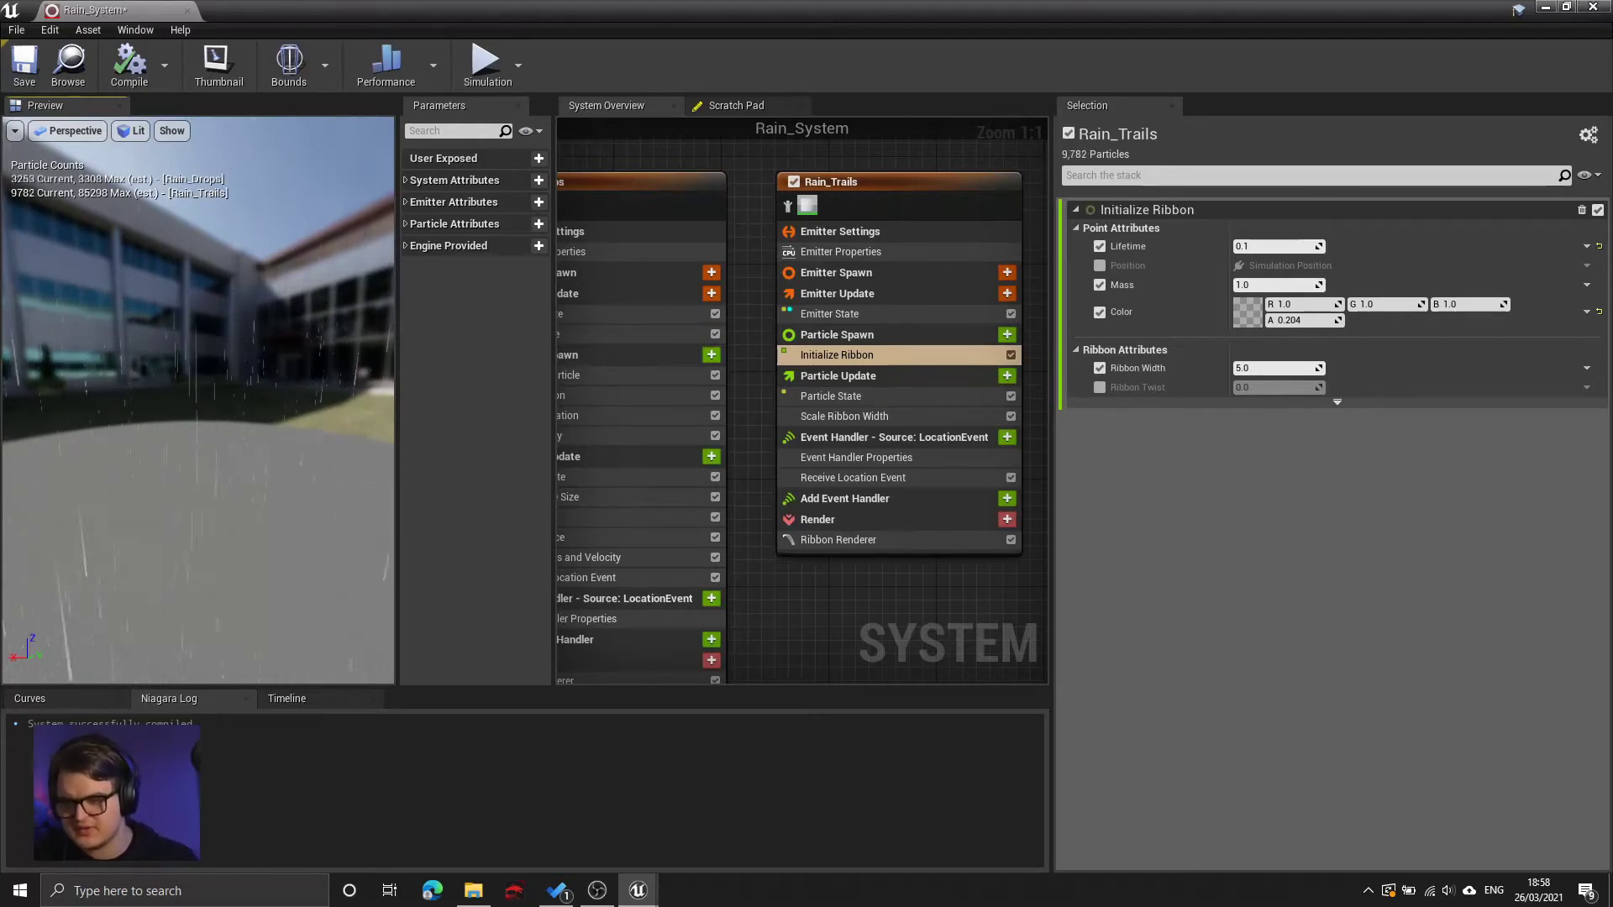
- Compile the rain system and check the shortened trails over the landscape in the level viewport
left_click(134, 67)
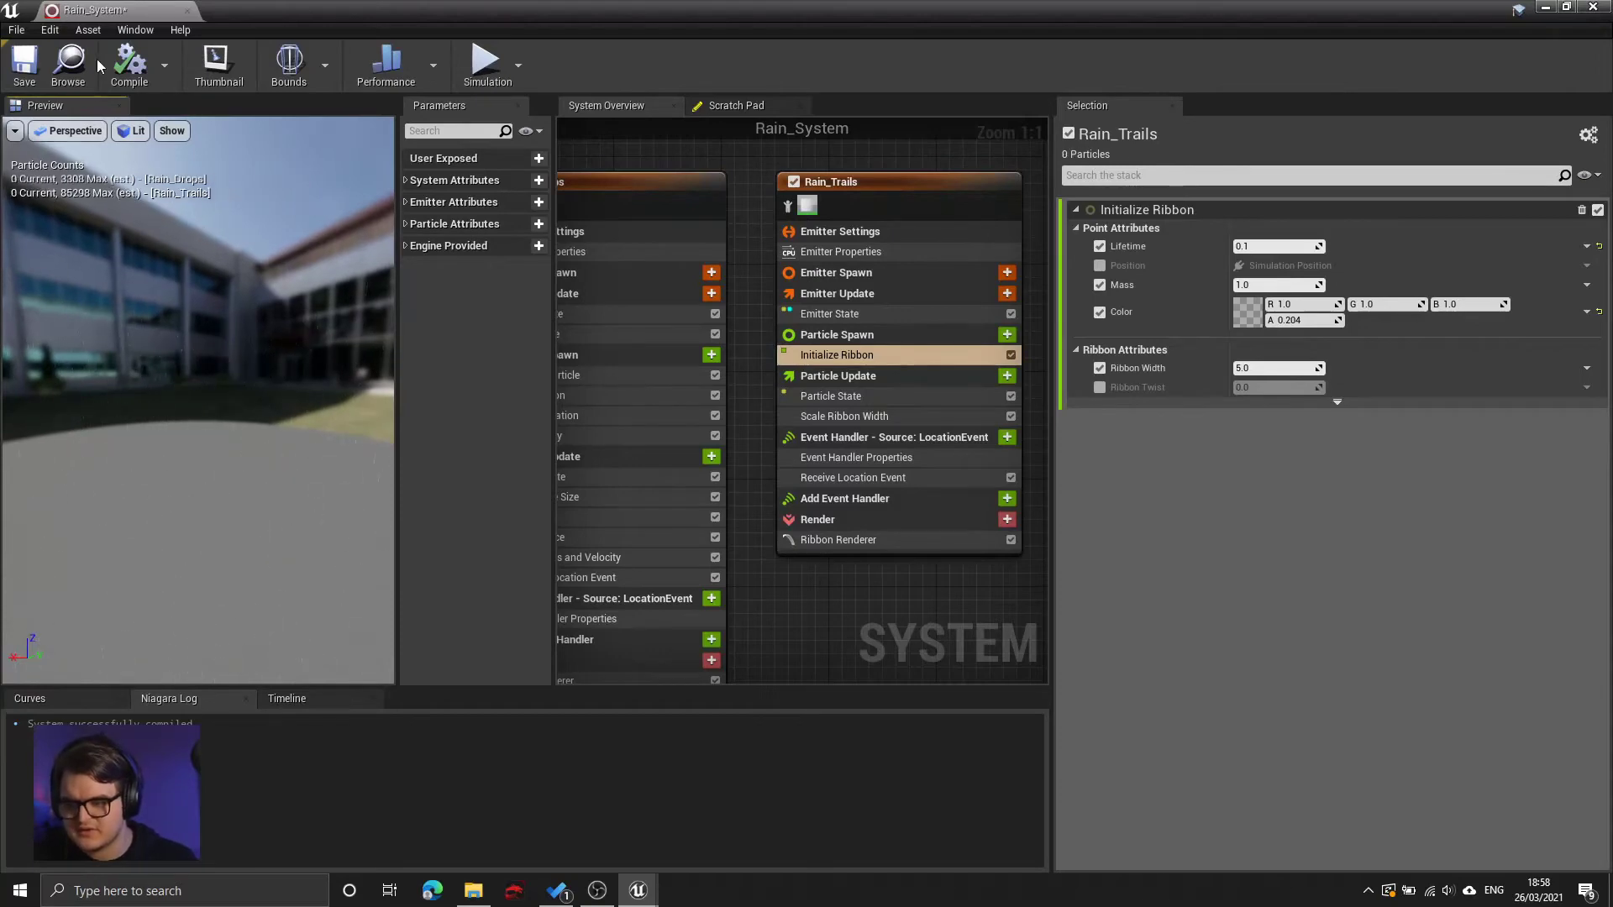
left_click_drag(811, 10, 836, 188)
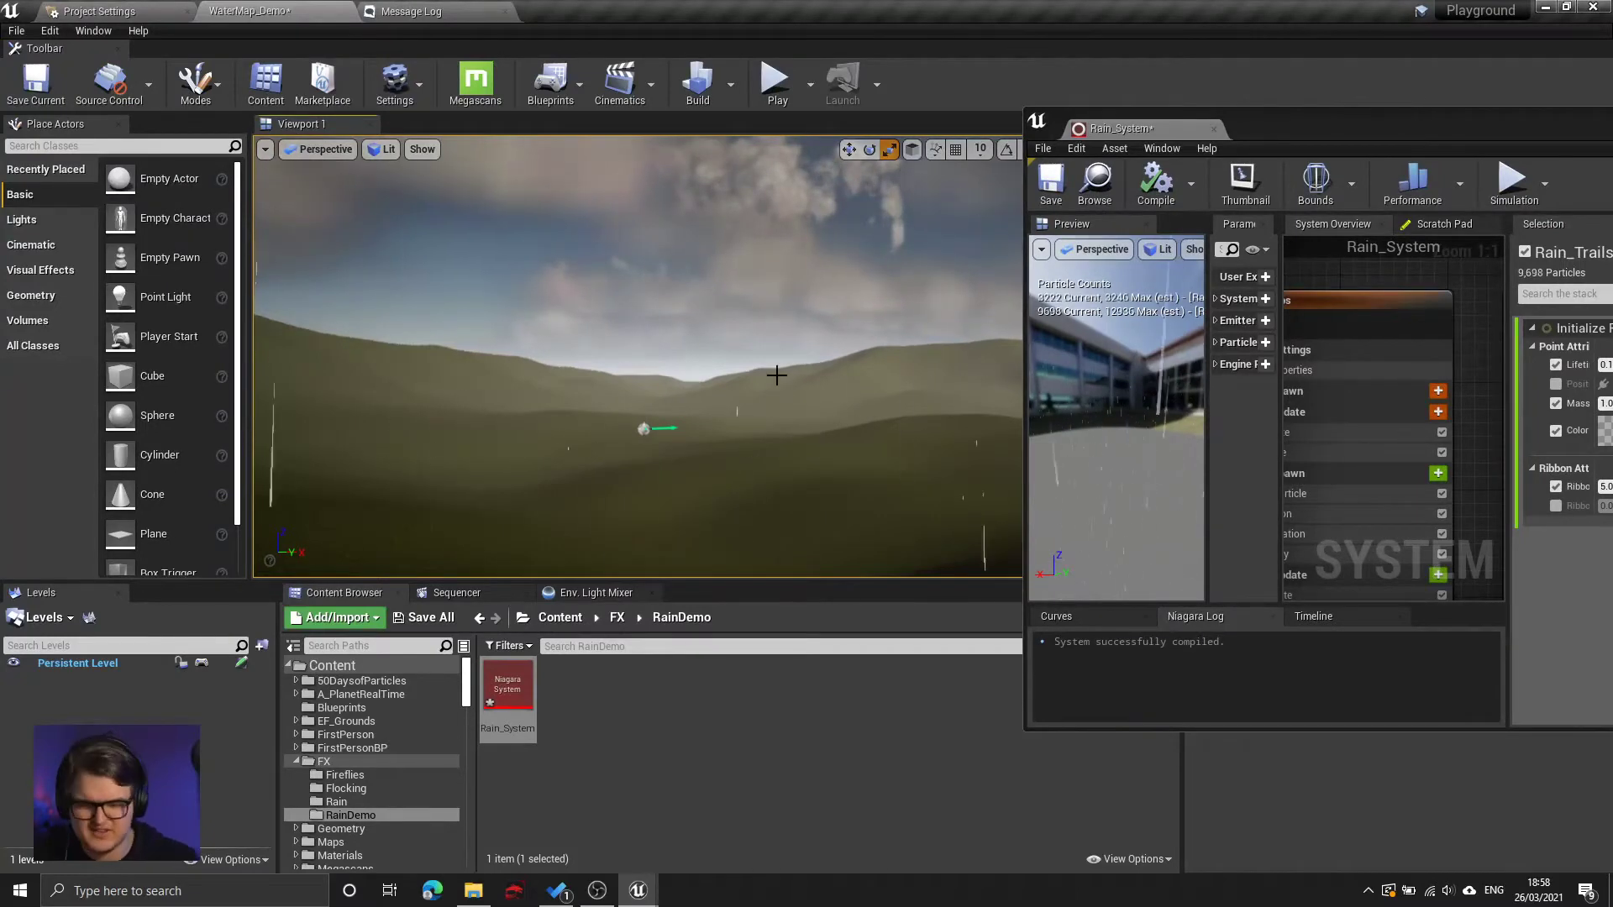
key("super+Up")
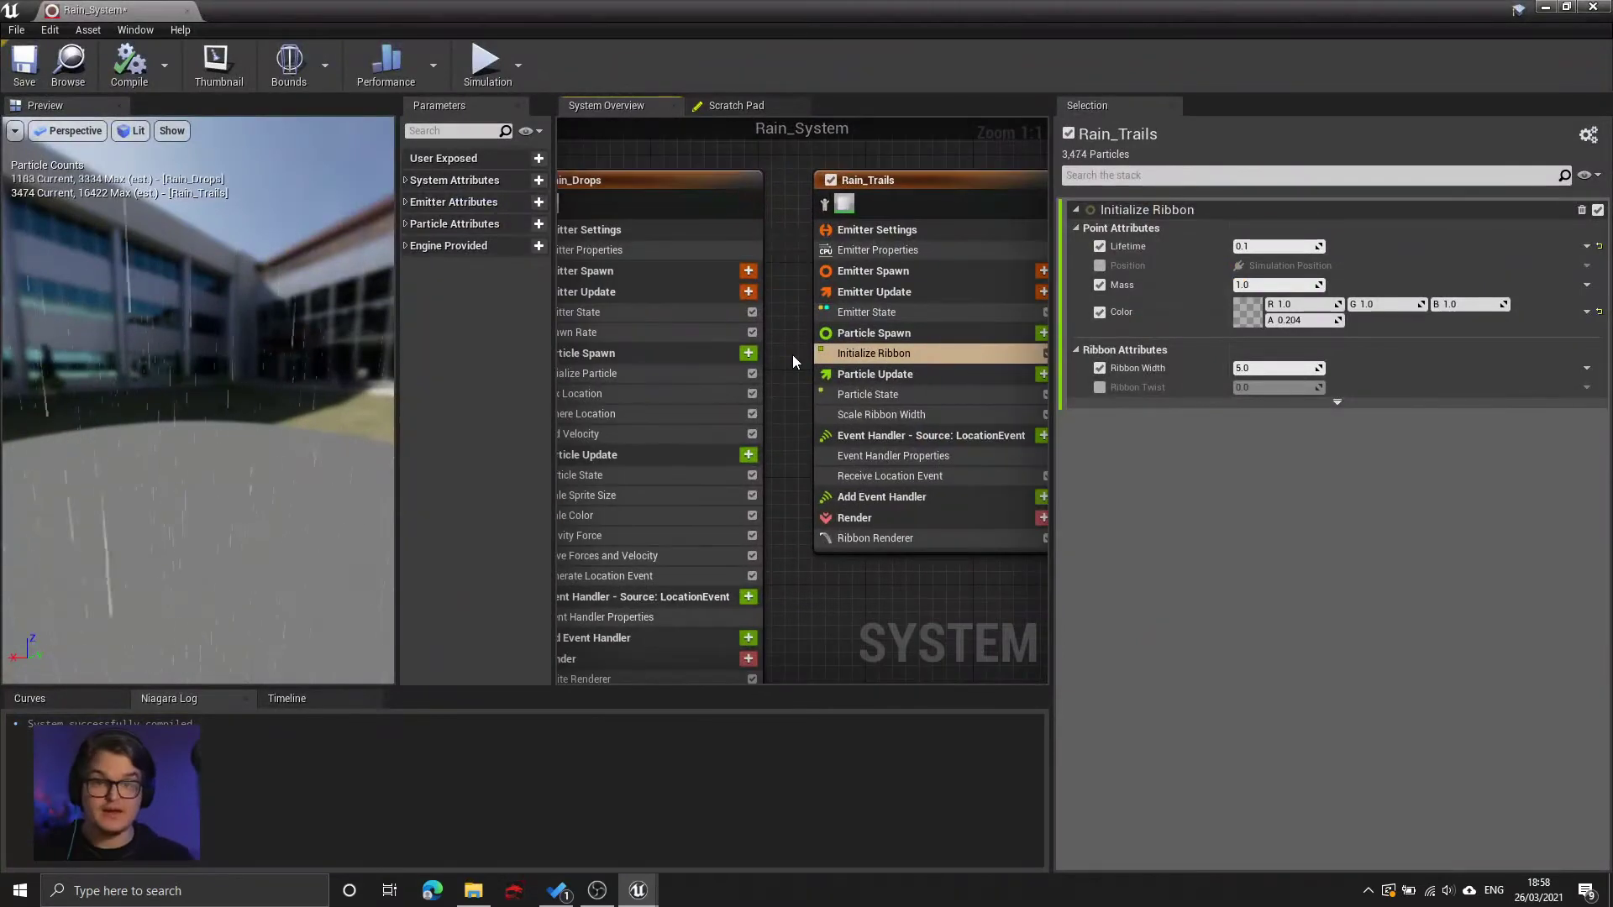
- Add a DirectionalBurst template emitter to Rain_System and place it clear of Rain_Trails, on its right side
scroll(784, 356, "down", 3)
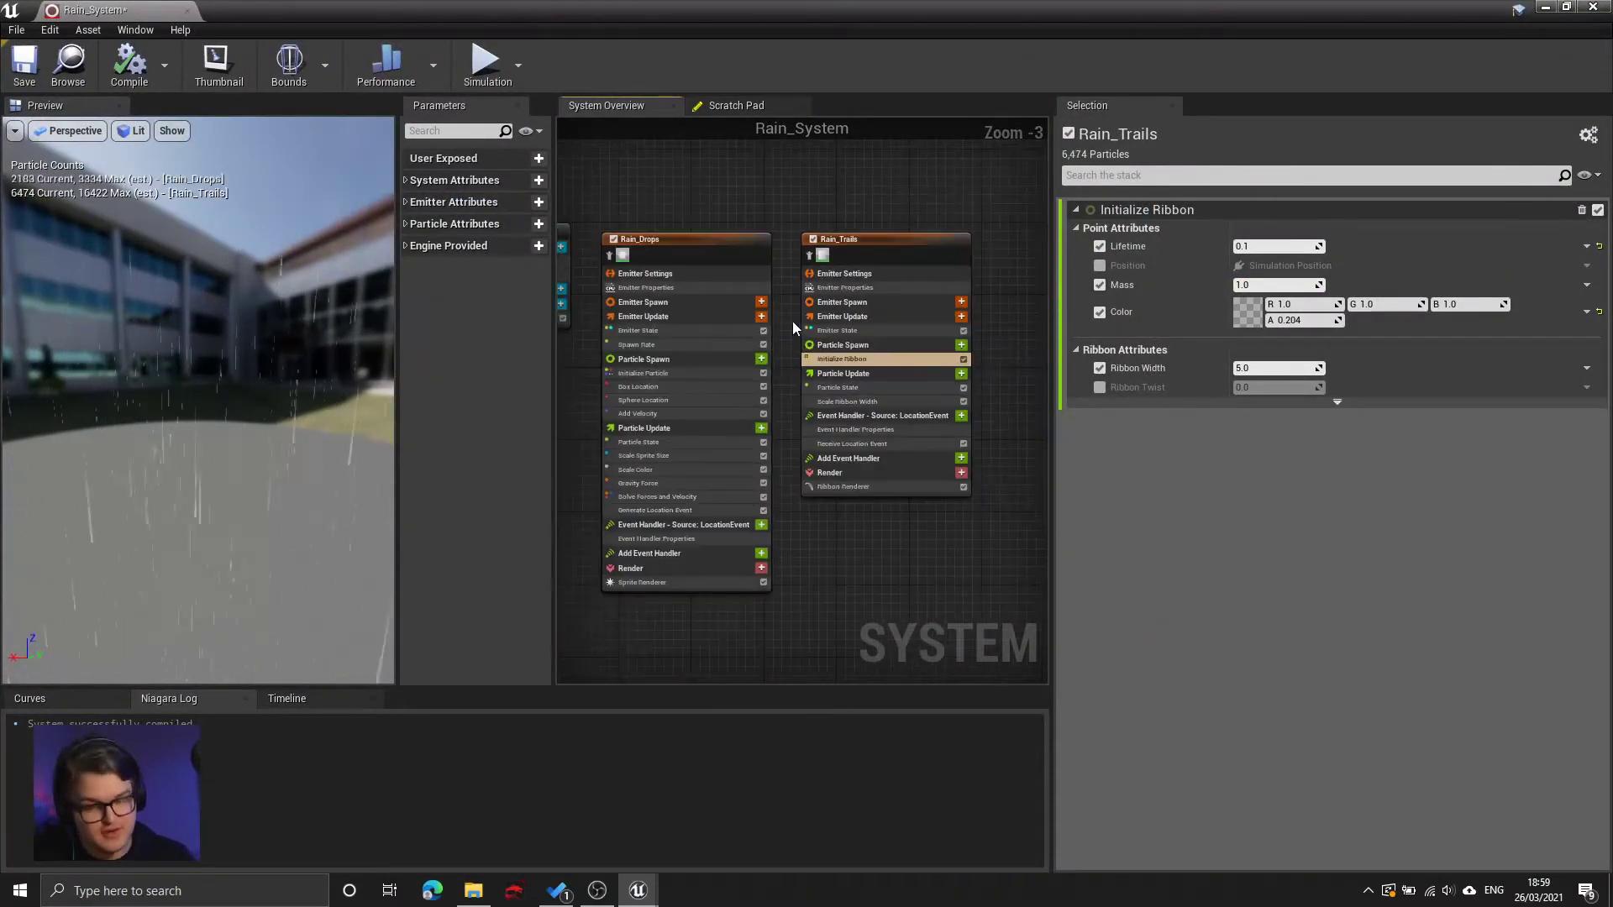
right_click_drag(793, 321, 797, 343)
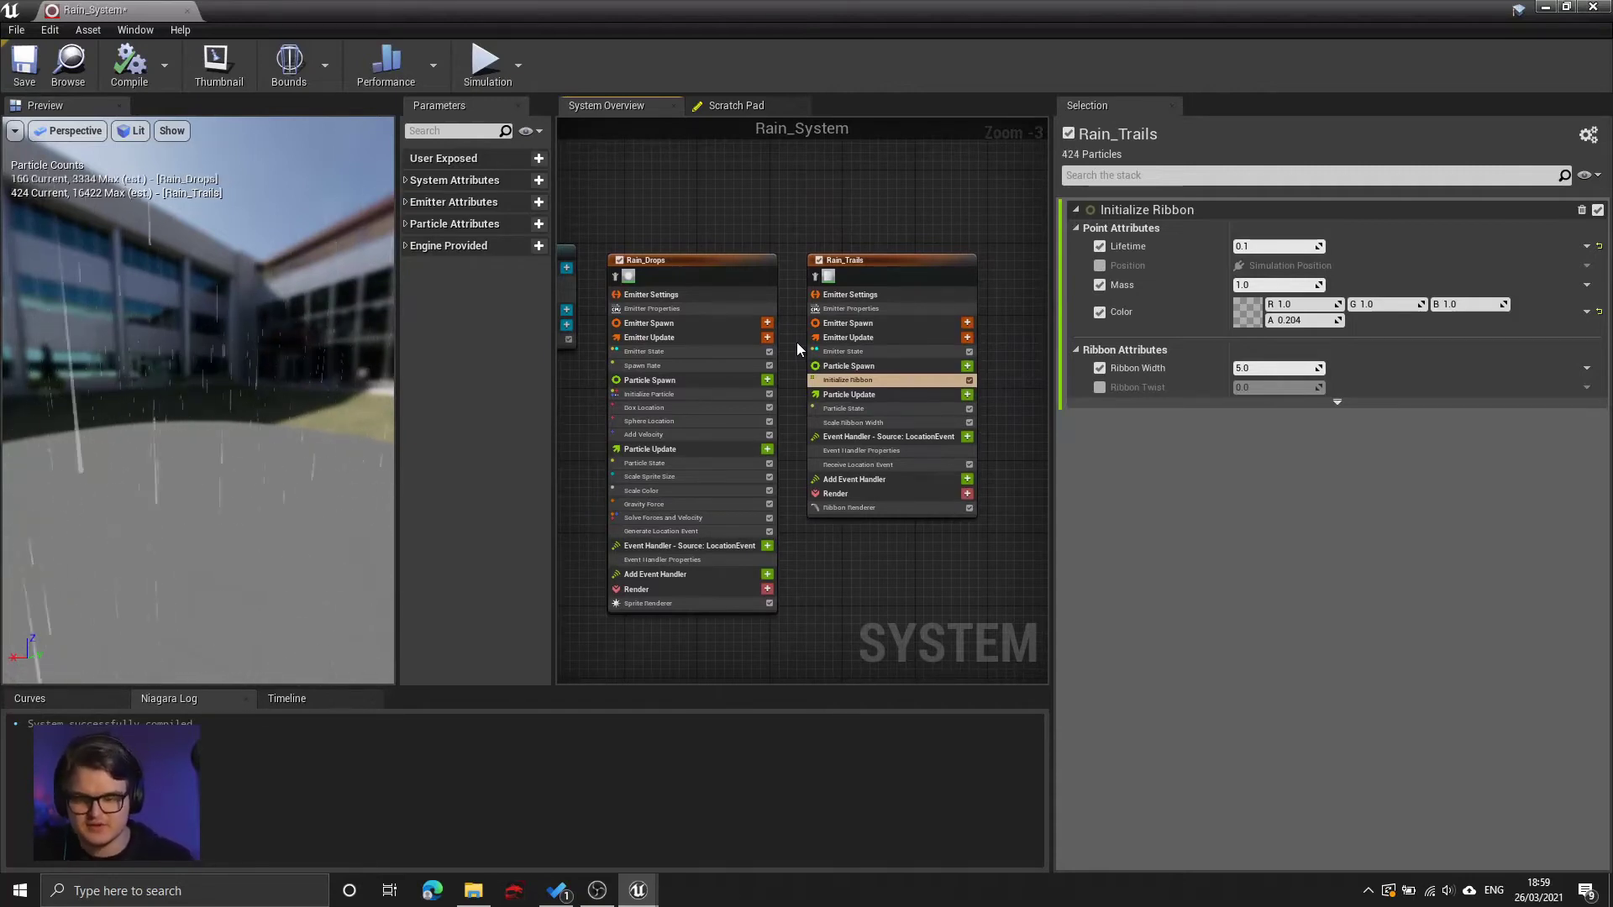
right_click_drag(885, 225, 746, 221)
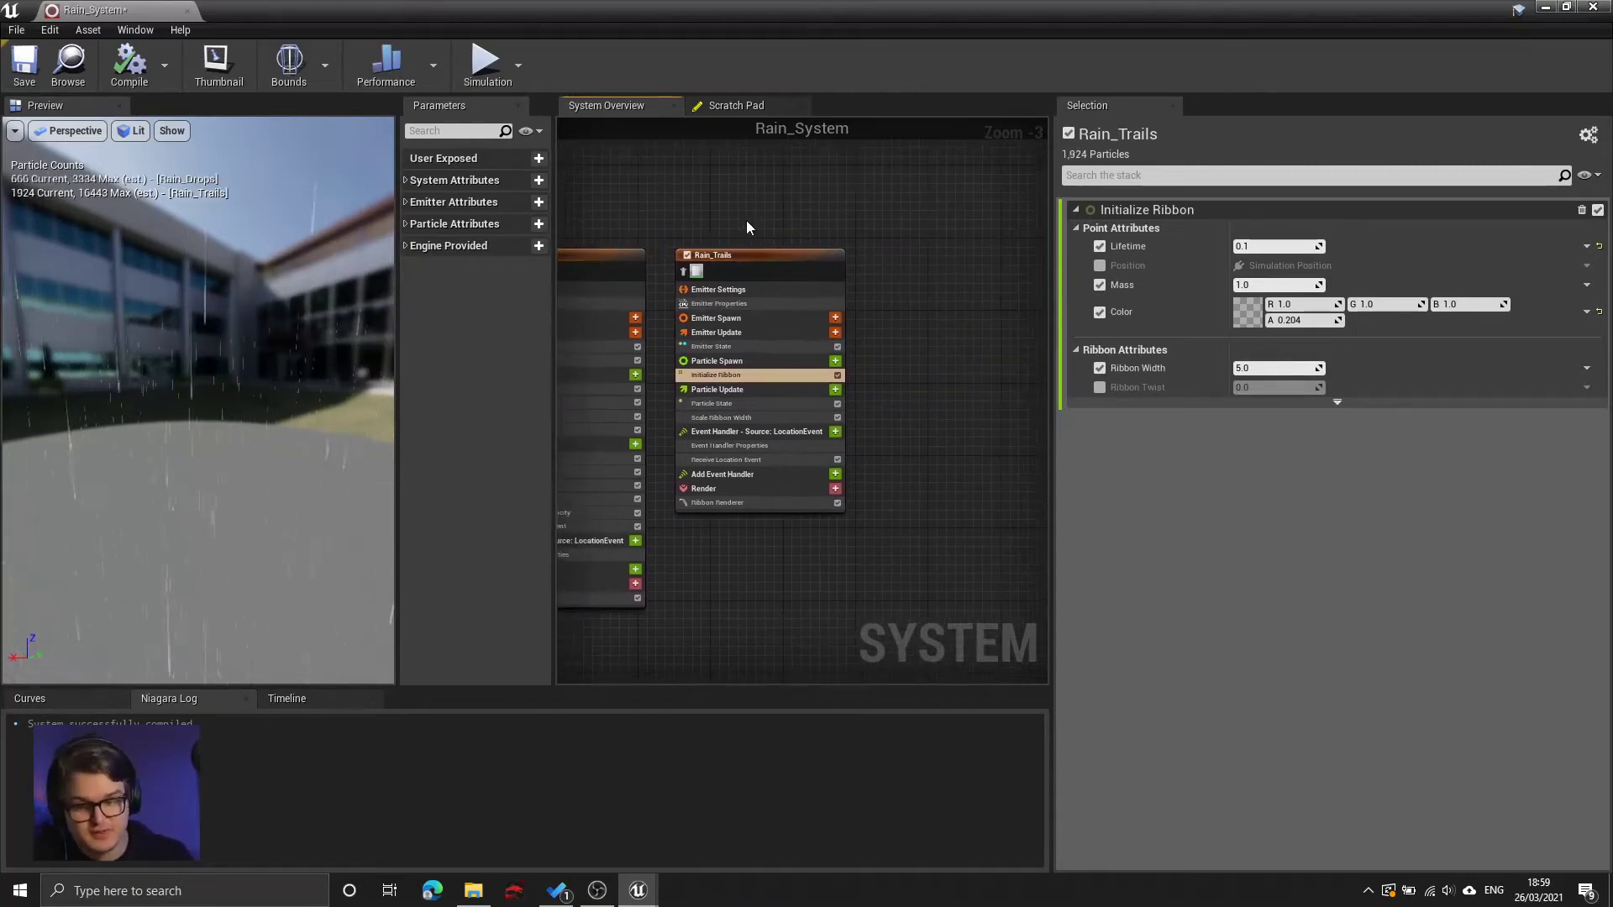
right_click(934, 274)
mouse_move(971, 296)
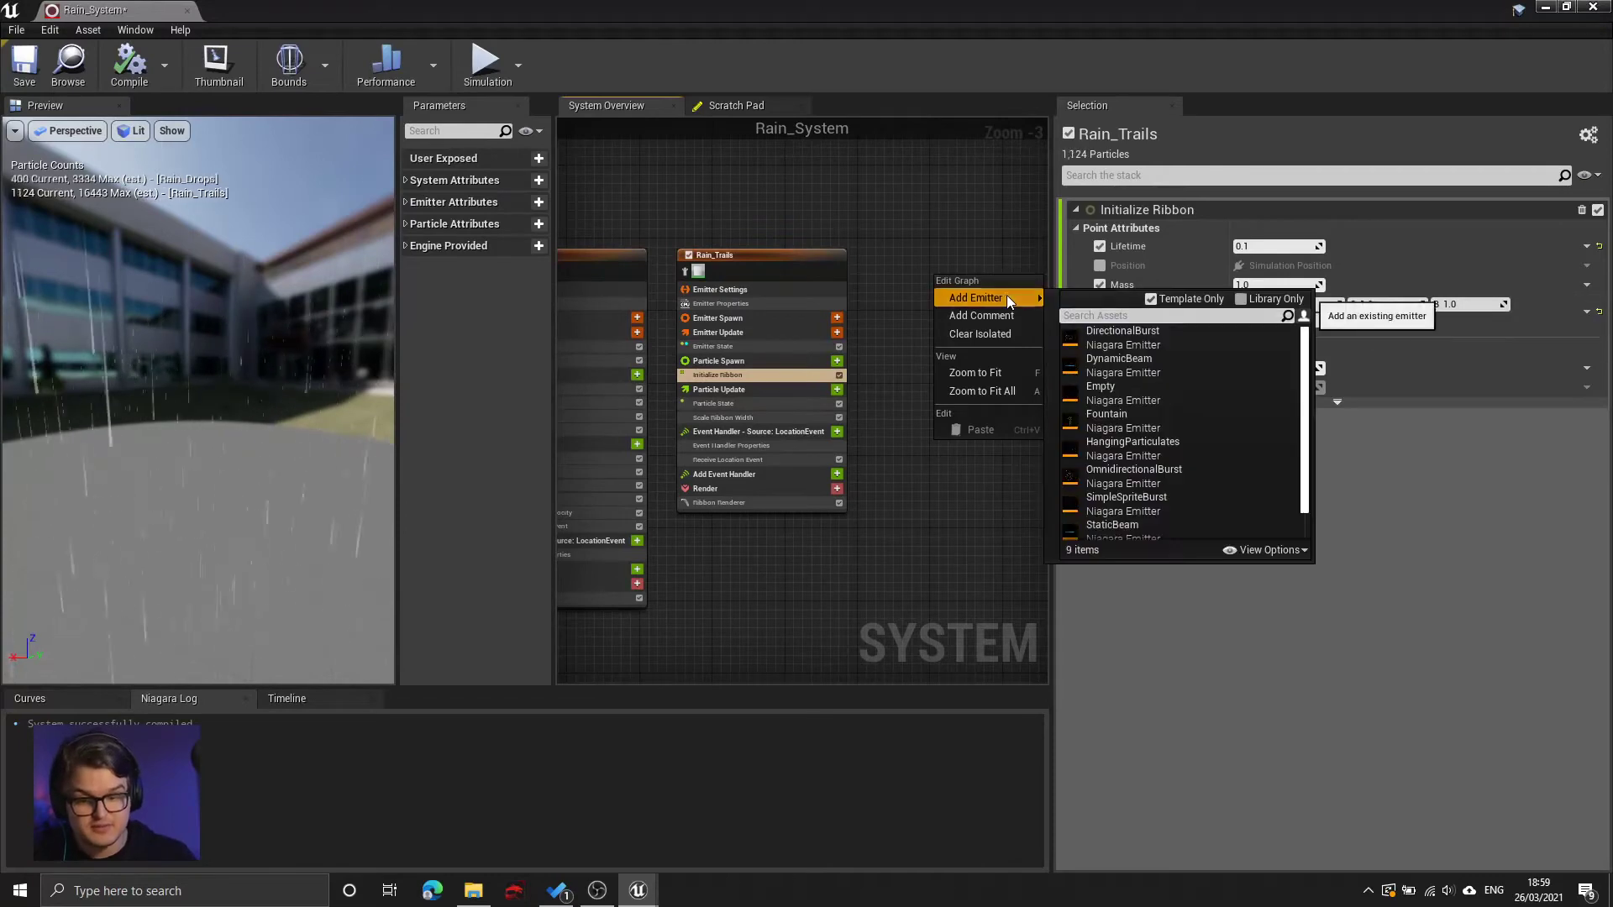
left_click(1137, 349)
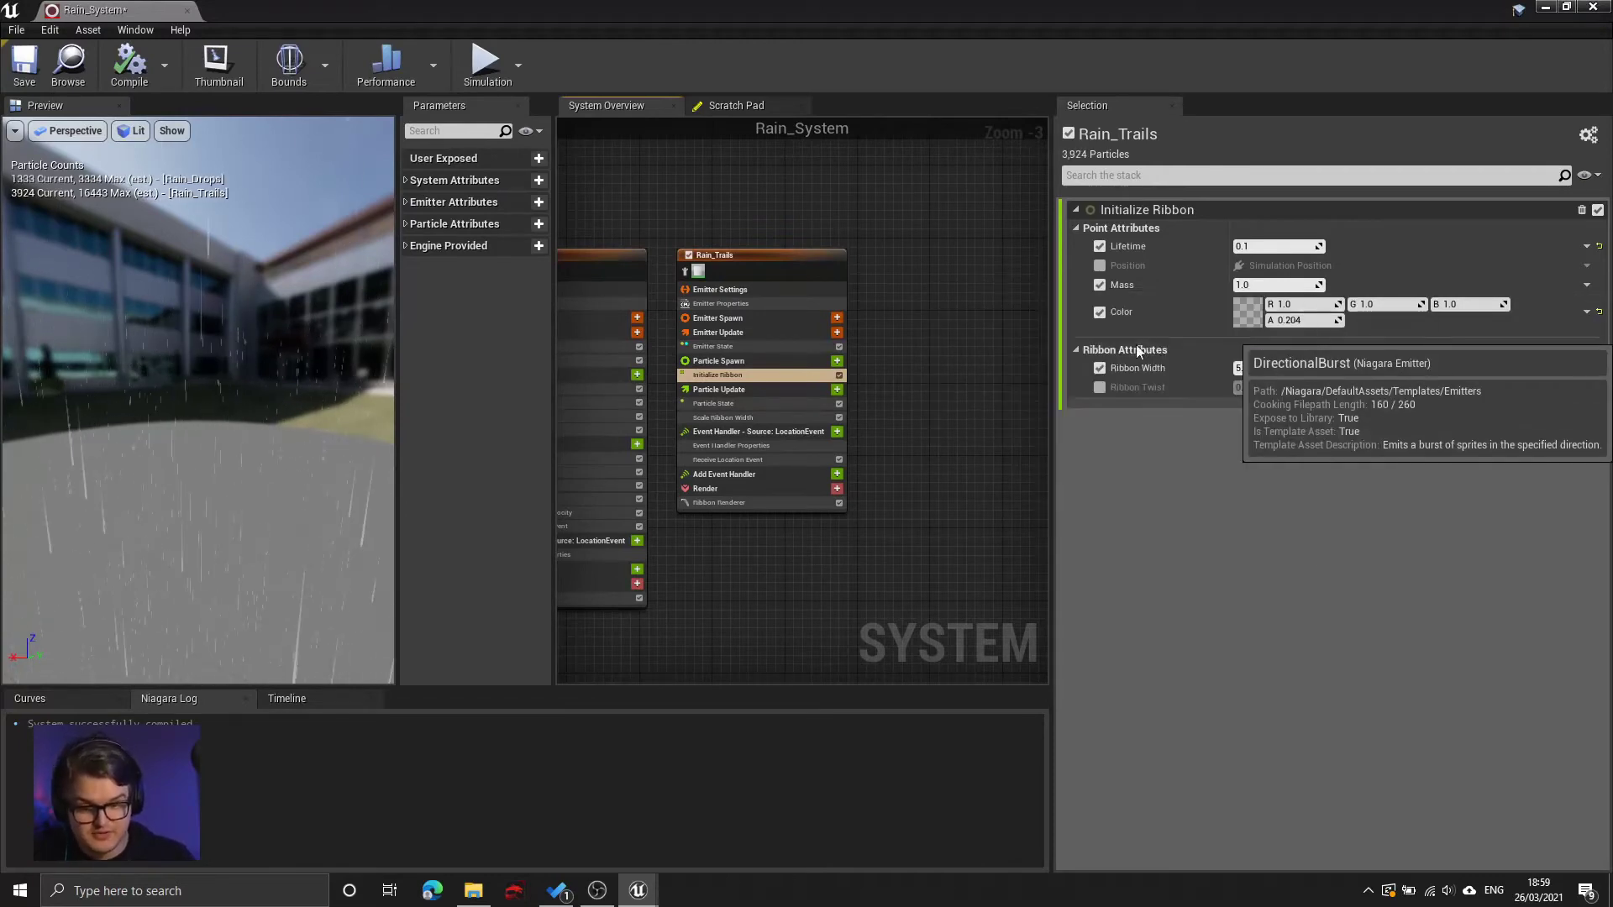
right_click_drag(924, 283, 798, 283)
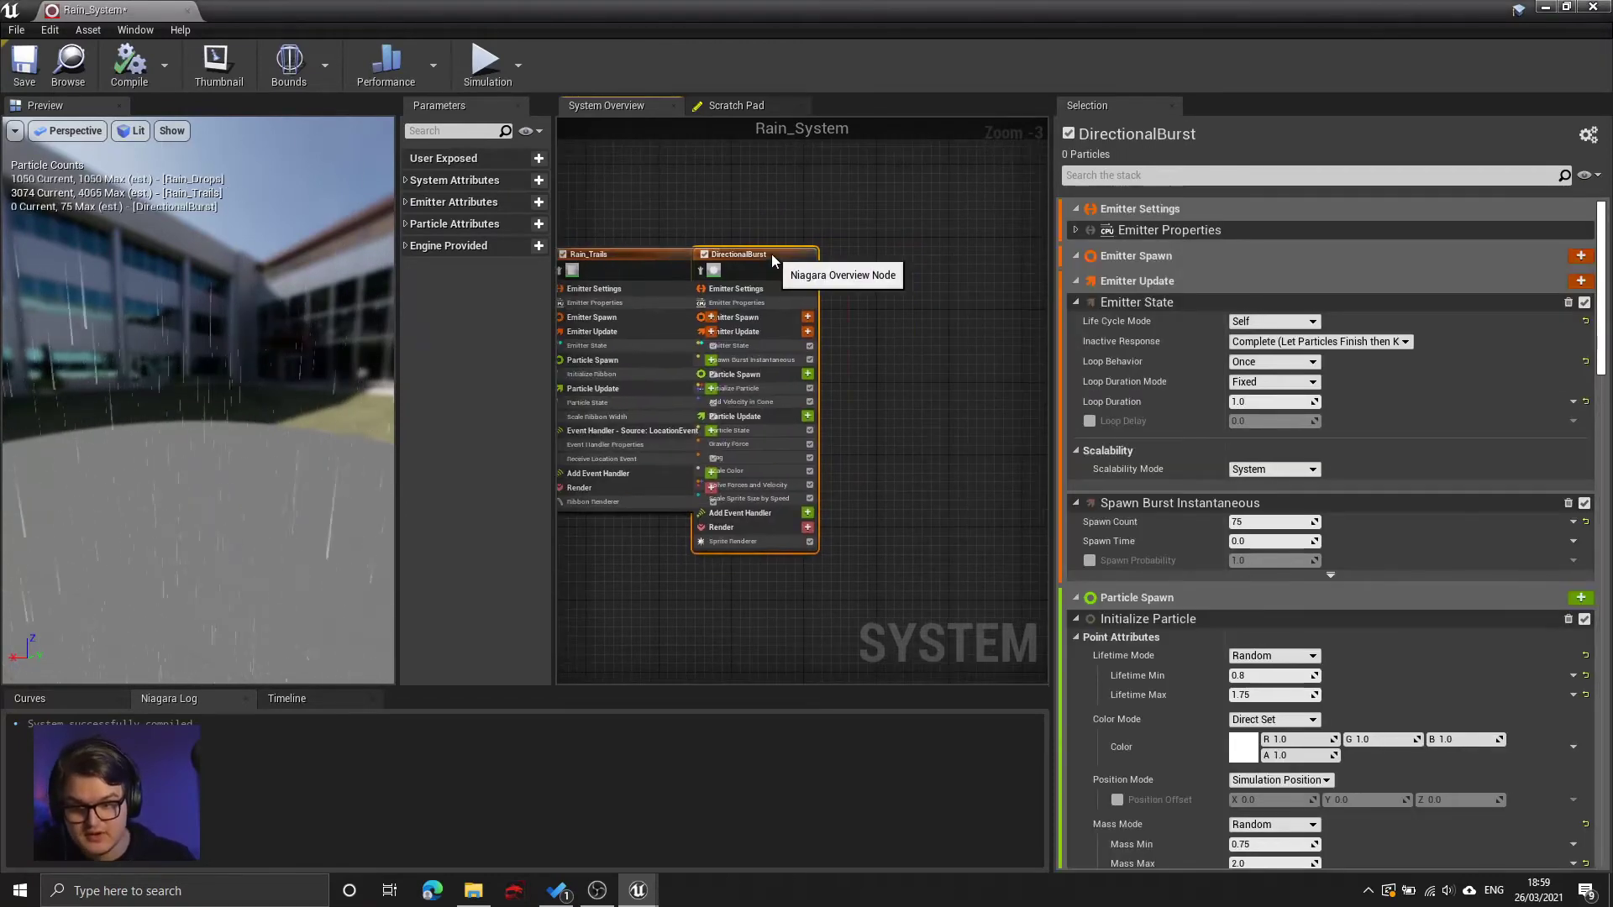
left_click_drag(771, 256, 902, 261)
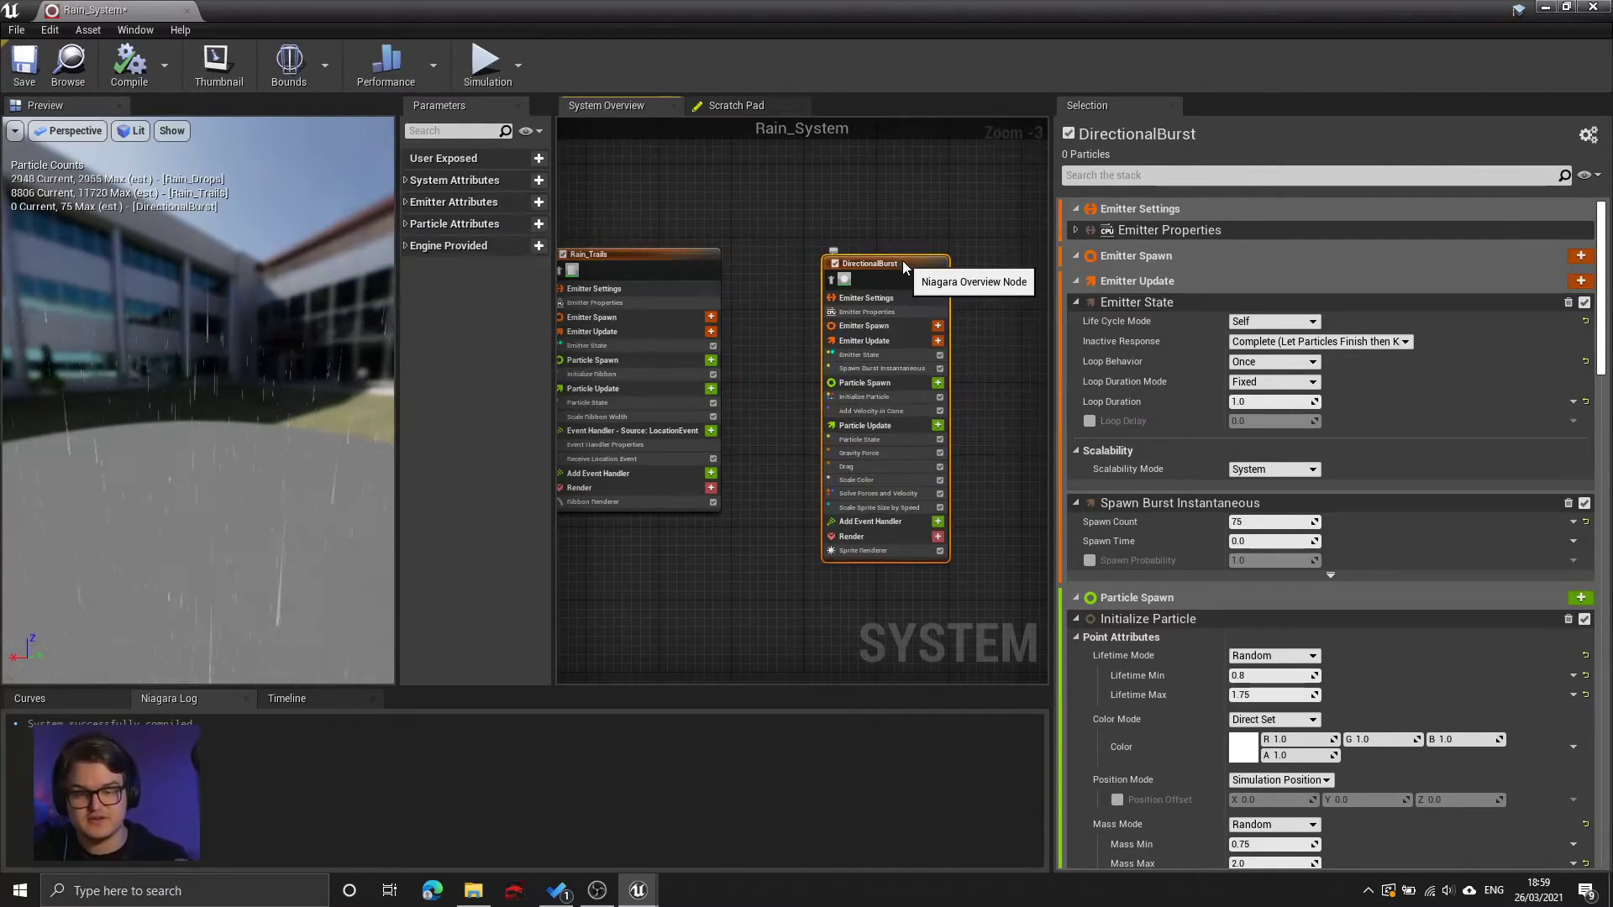
key("f")
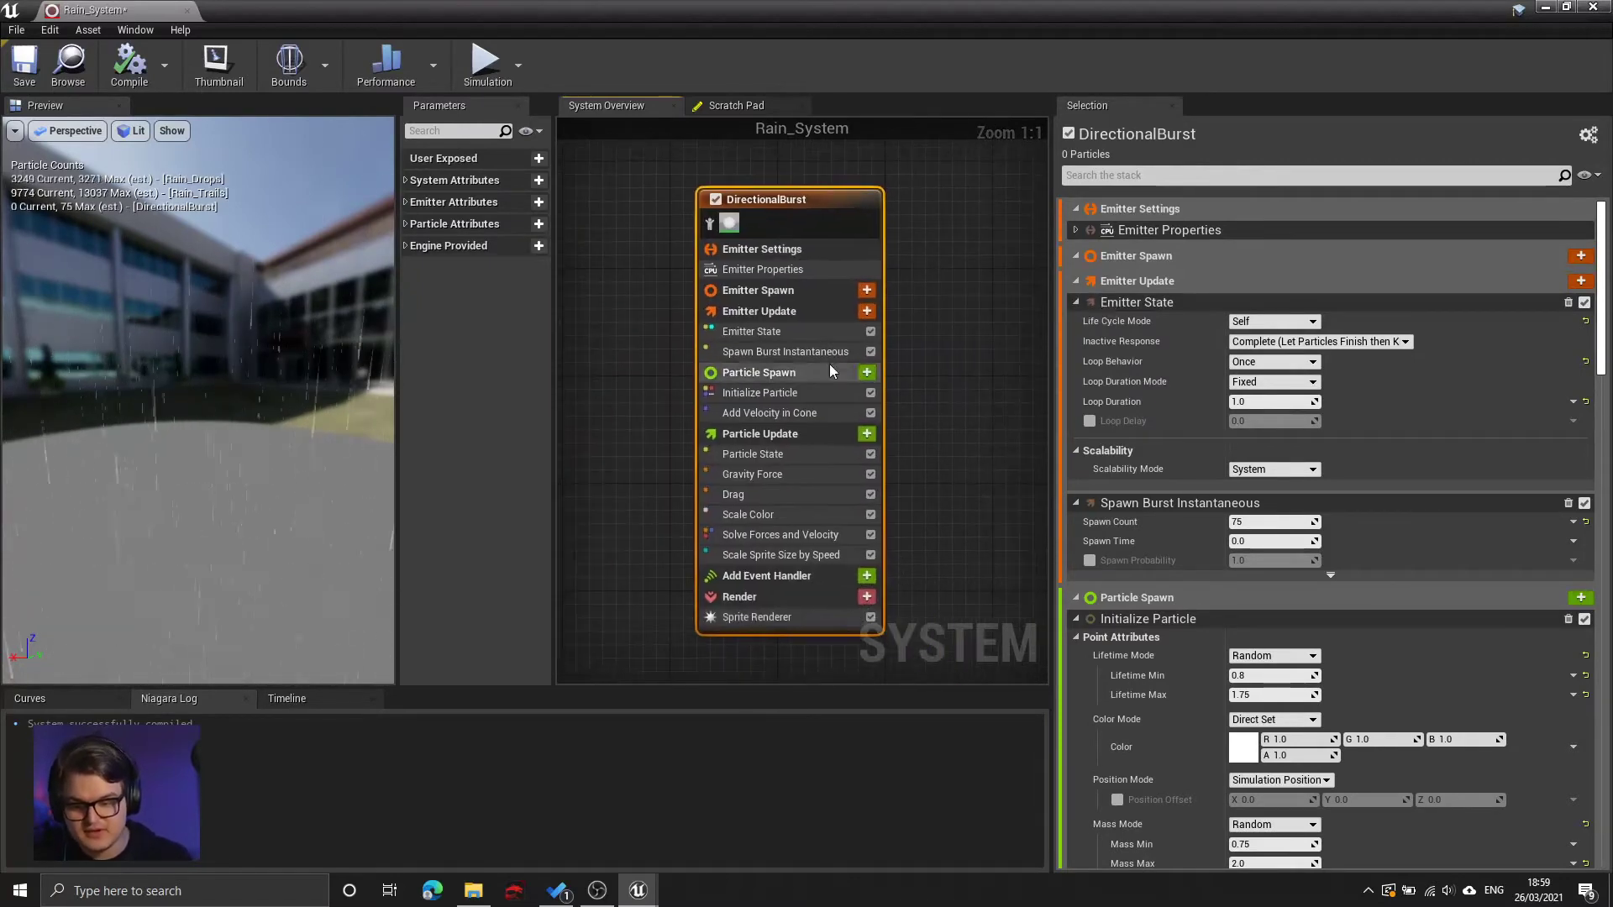
- Delete the Spawn Burst Instantaneous module from the DirectionalBurst emitter's Emitter Update stage
left_click(805, 349)
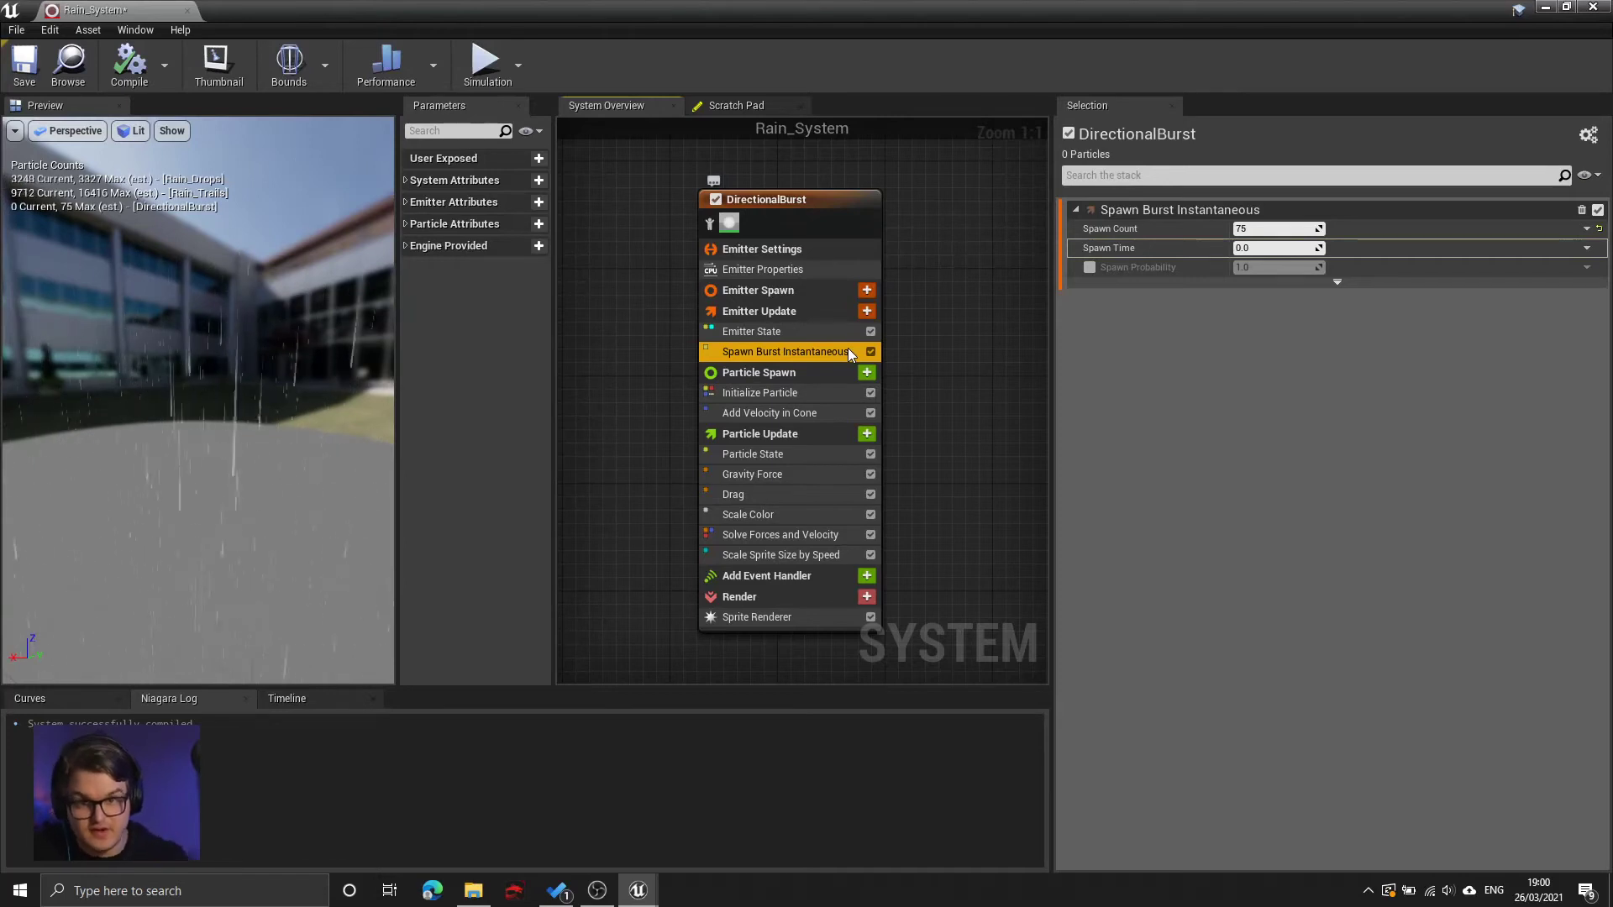
left_click(819, 331)
left_click(804, 351)
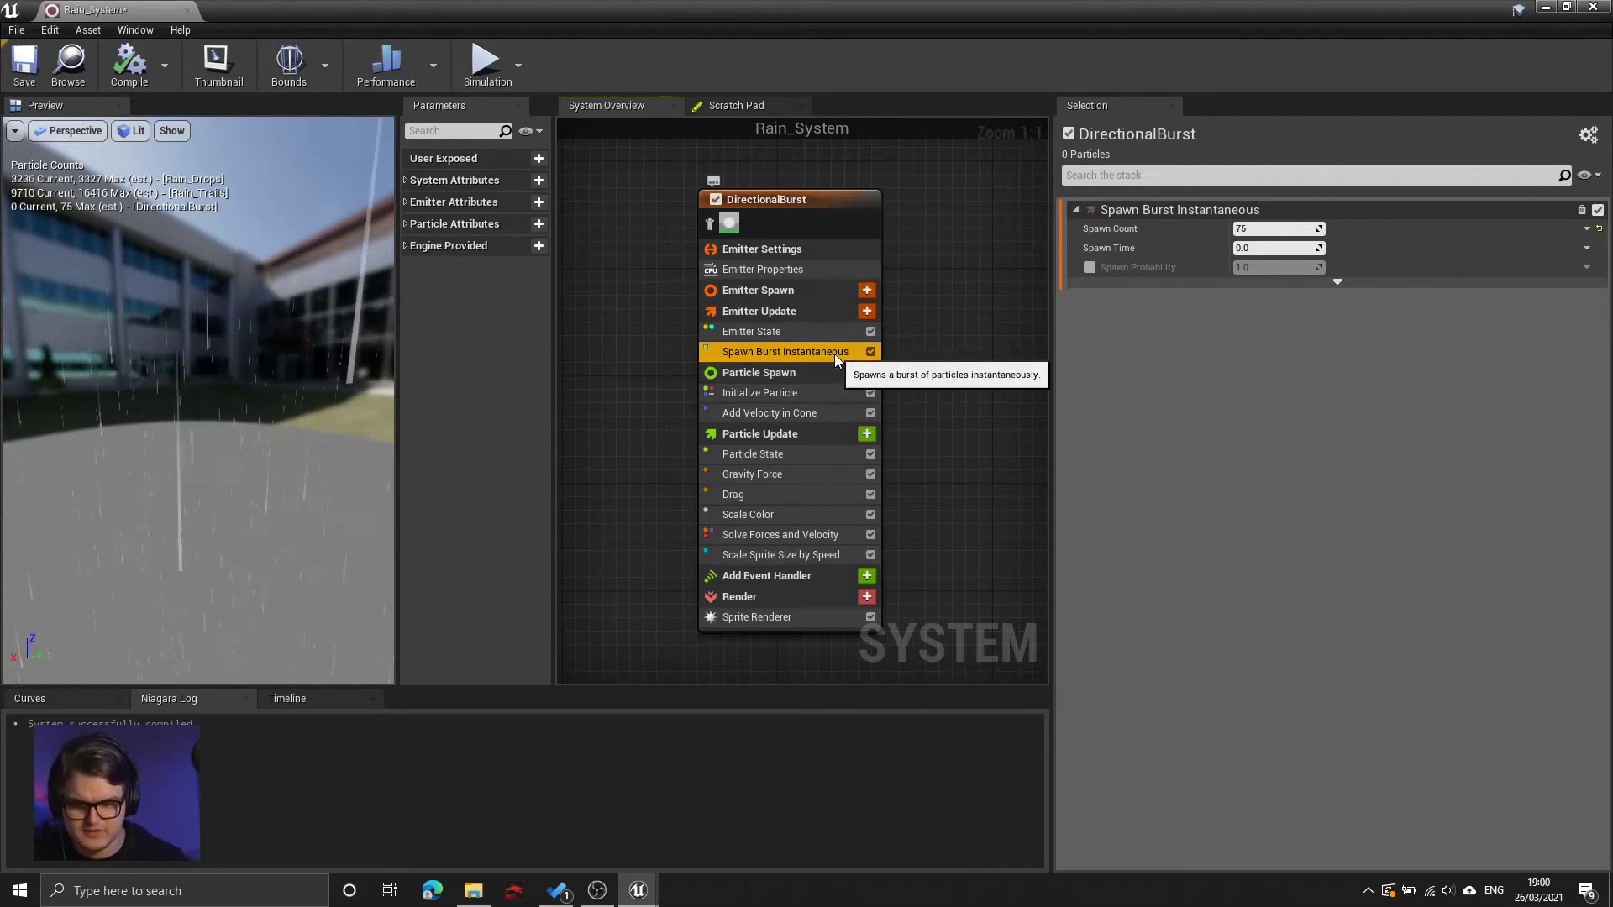
key("Delete")
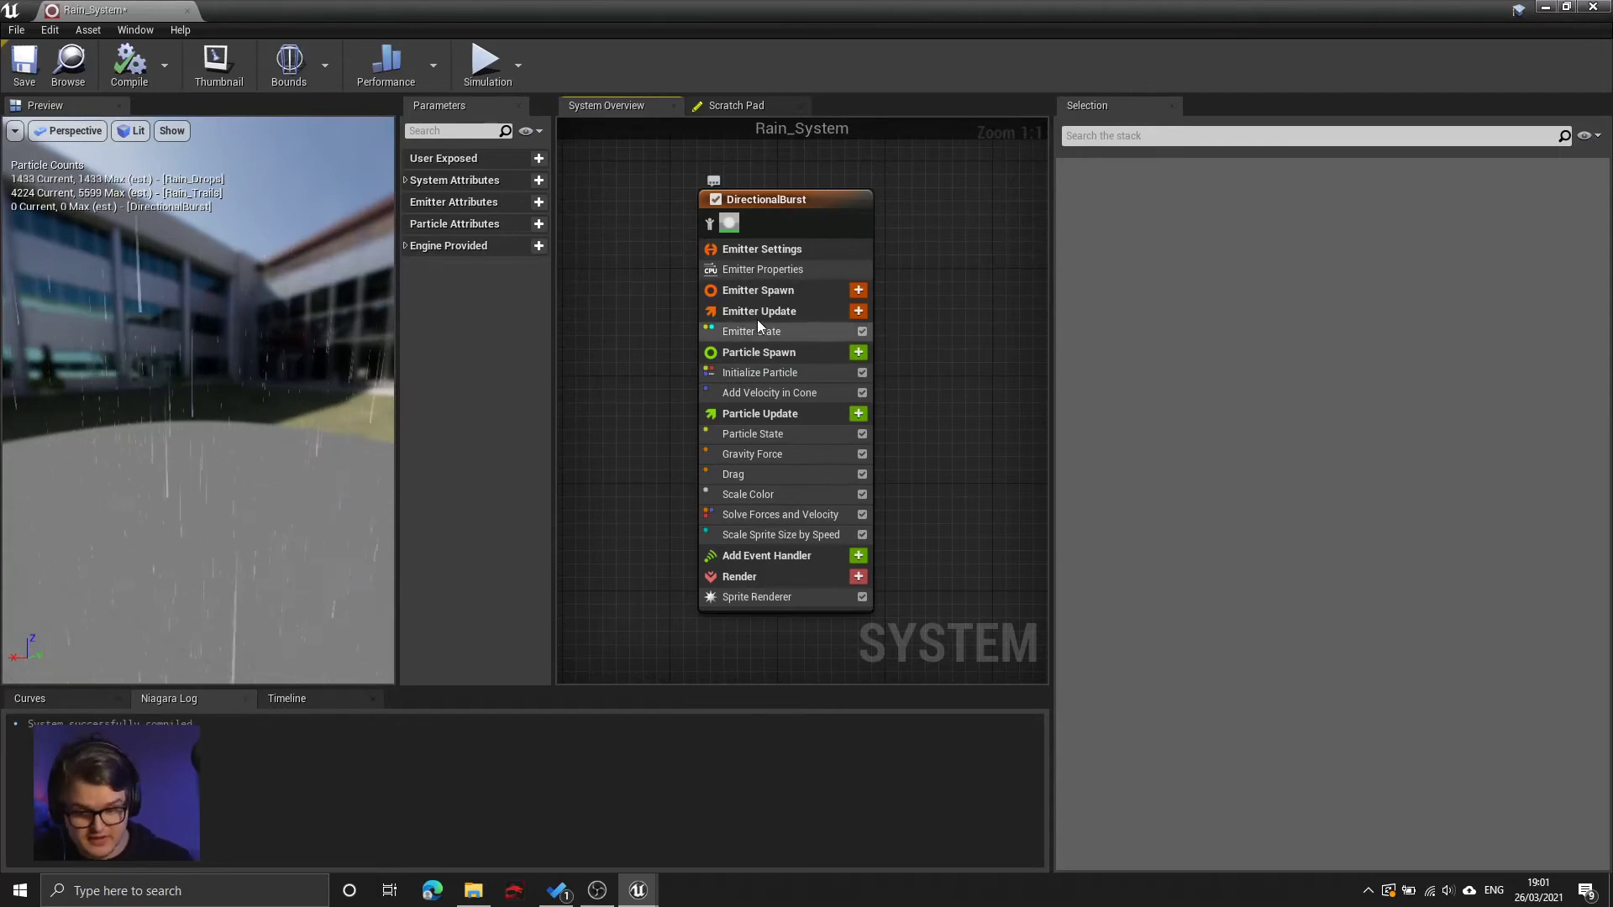
- Examine the Rain_Drops emitter's properties and module stack, including its location event modules, and compare them with the DirectionalBurst emitter
scroll(728, 453, "down", 5)
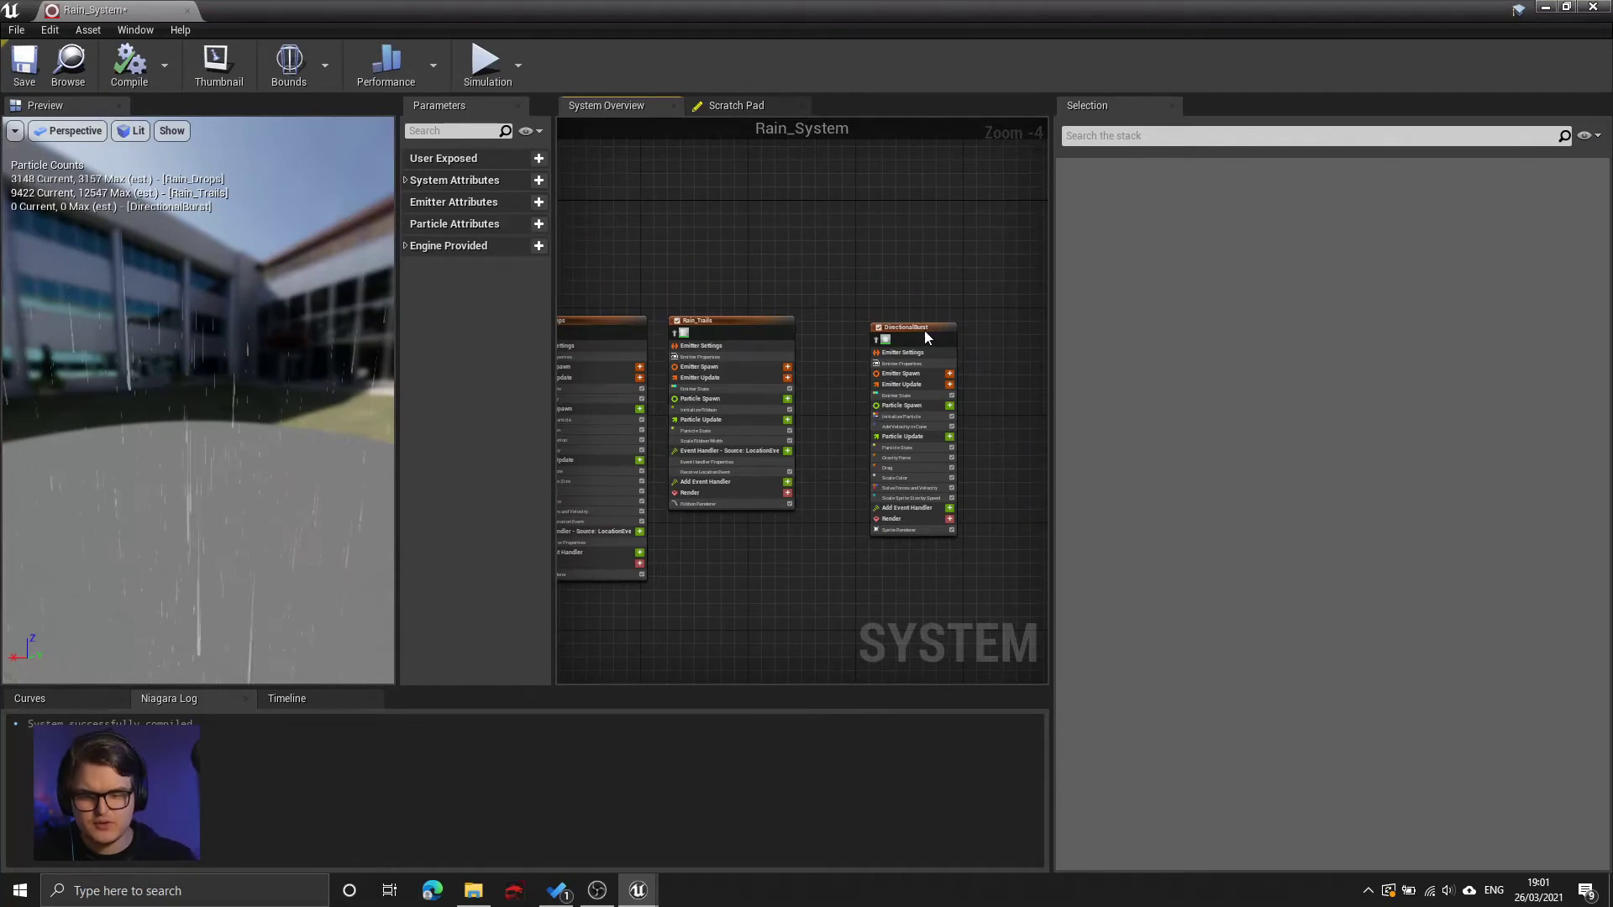
left_click(923, 330)
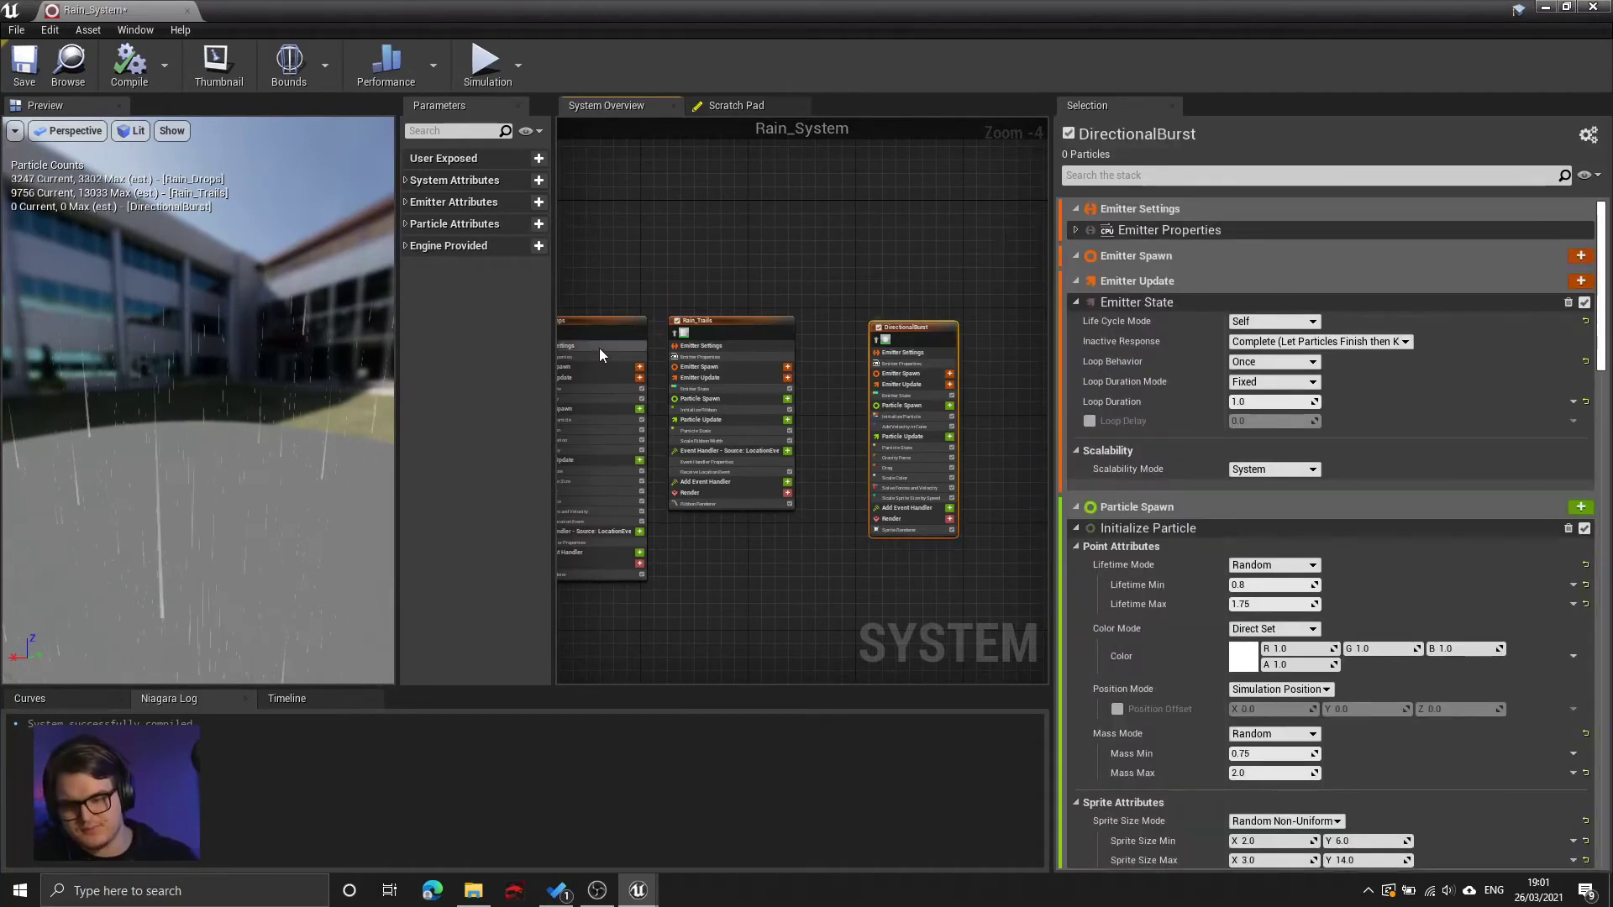
left_click(600, 349)
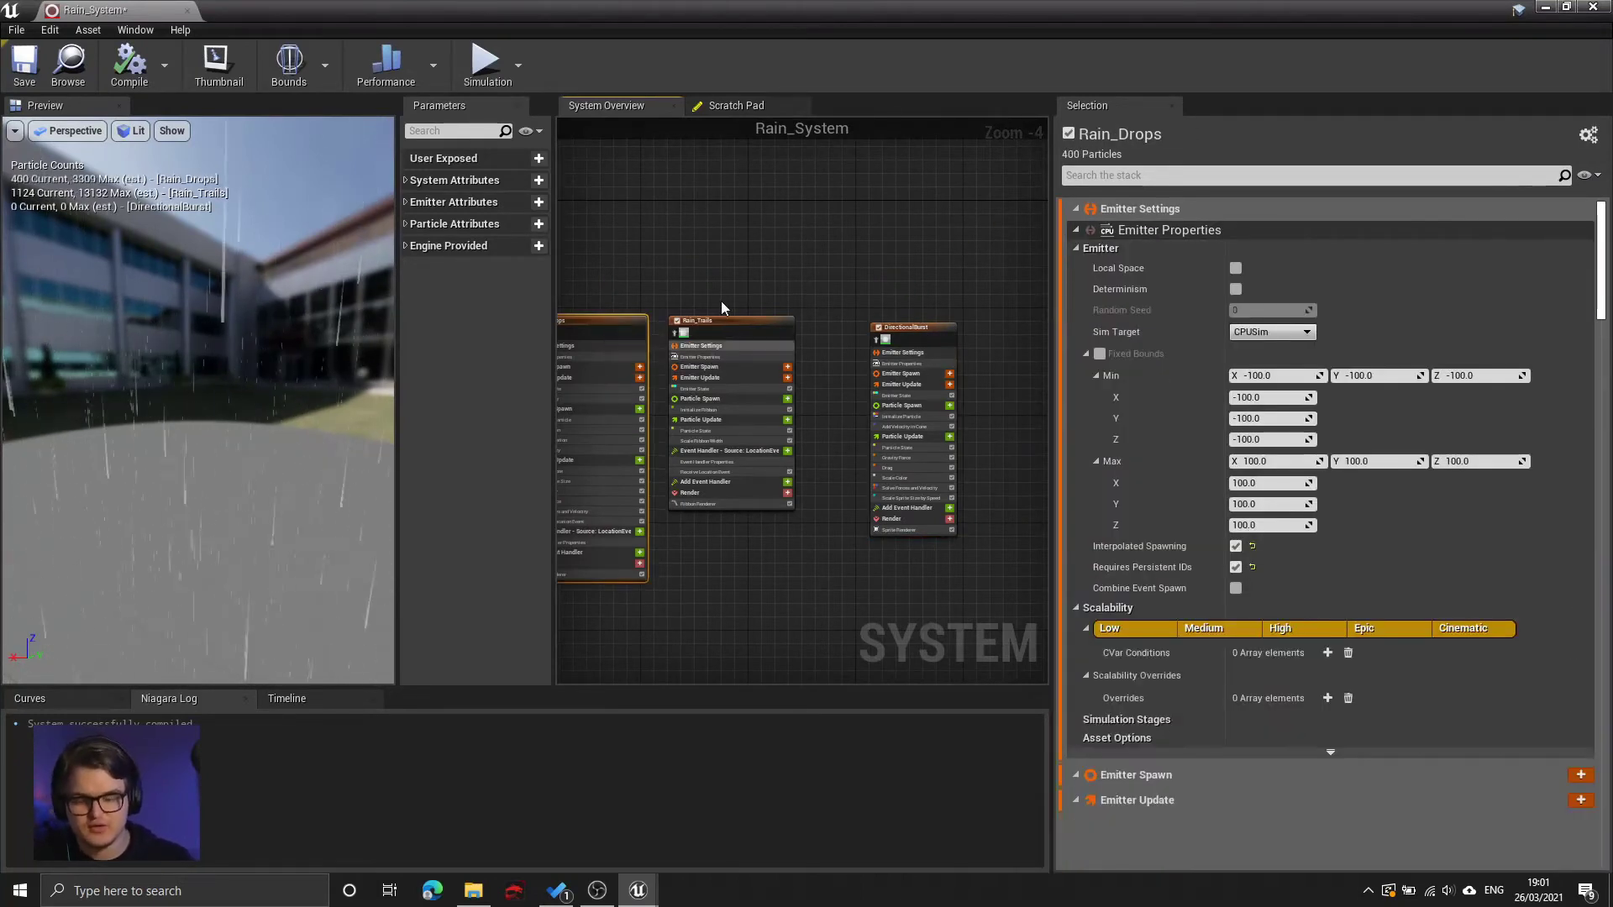
right_click_drag(693, 203, 818, 225)
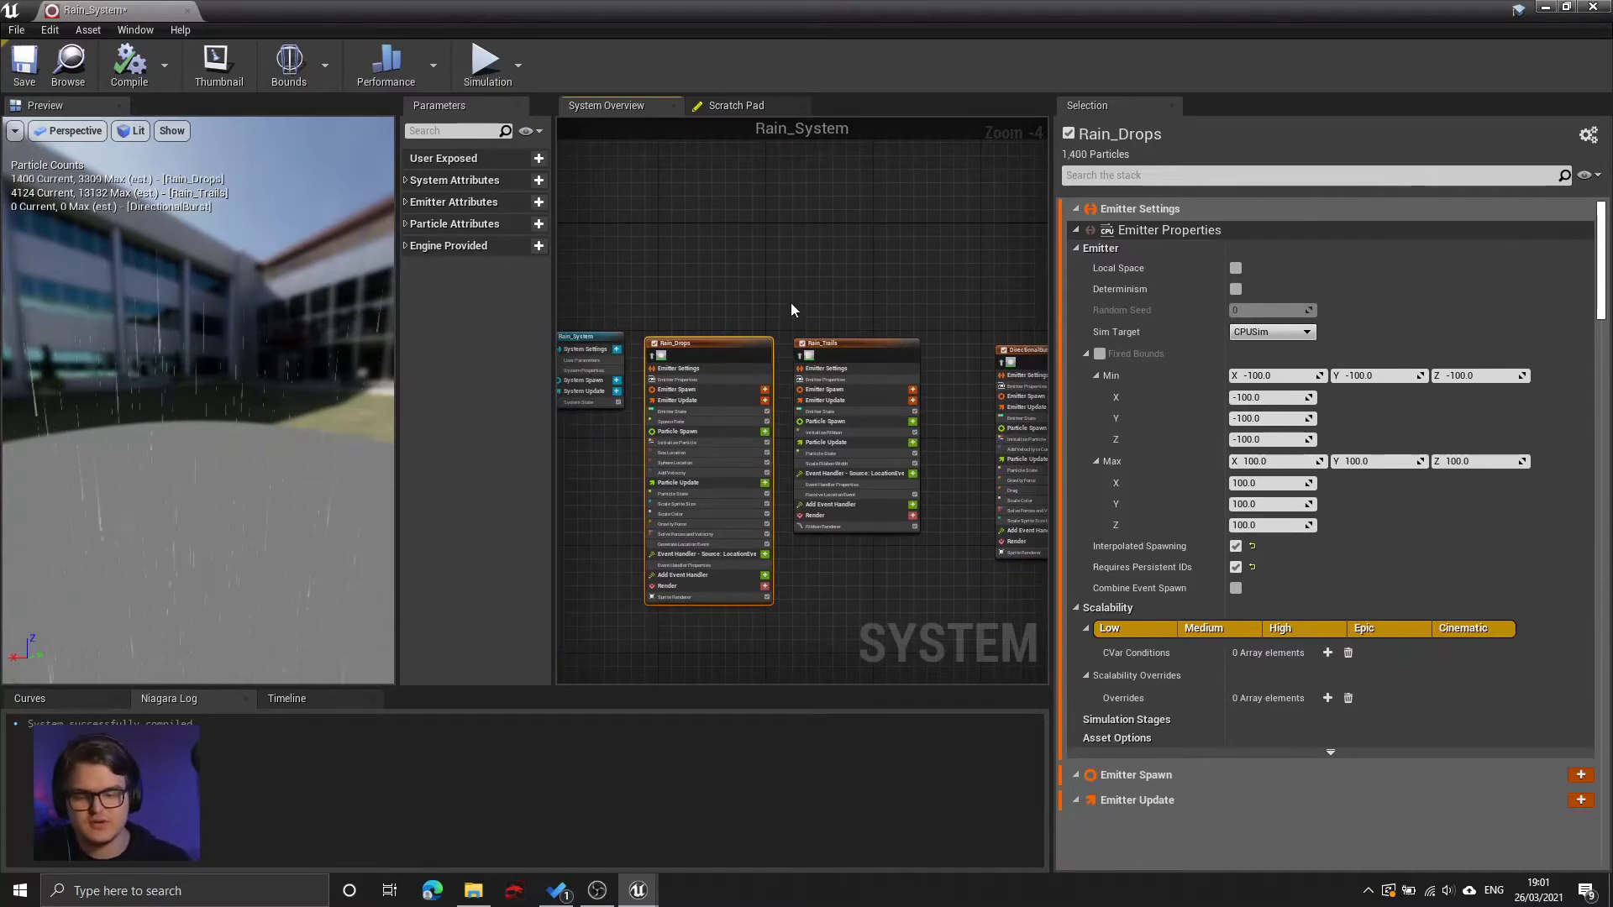
scroll(791, 309, "up", 4)
right_click_drag(919, 604, 946, 467)
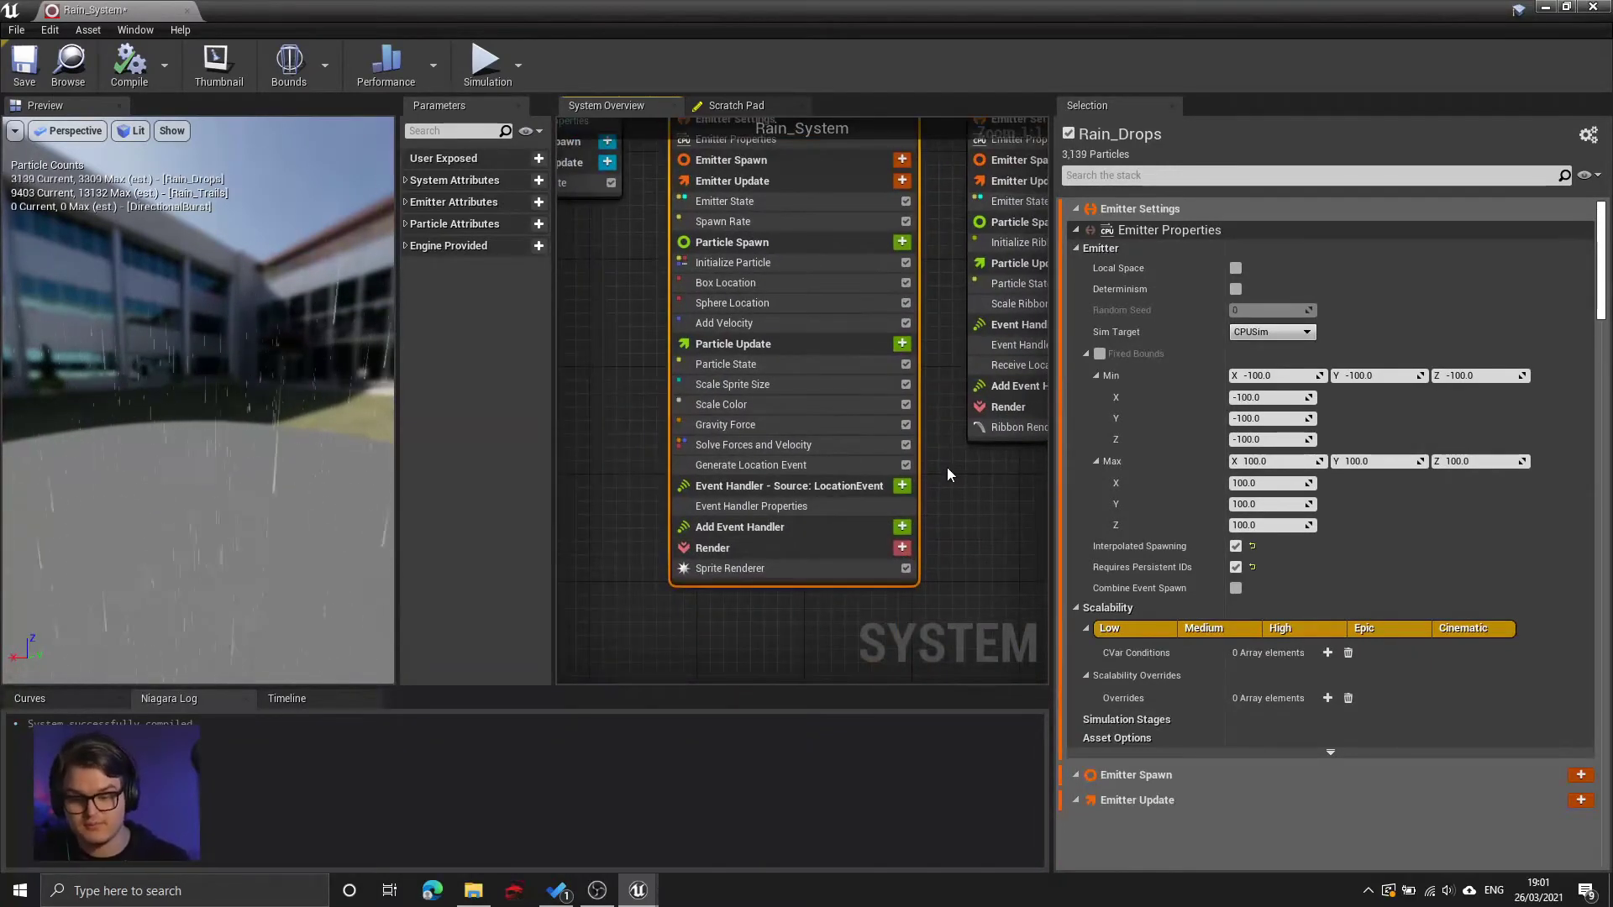
scroll(876, 480, "down", 4)
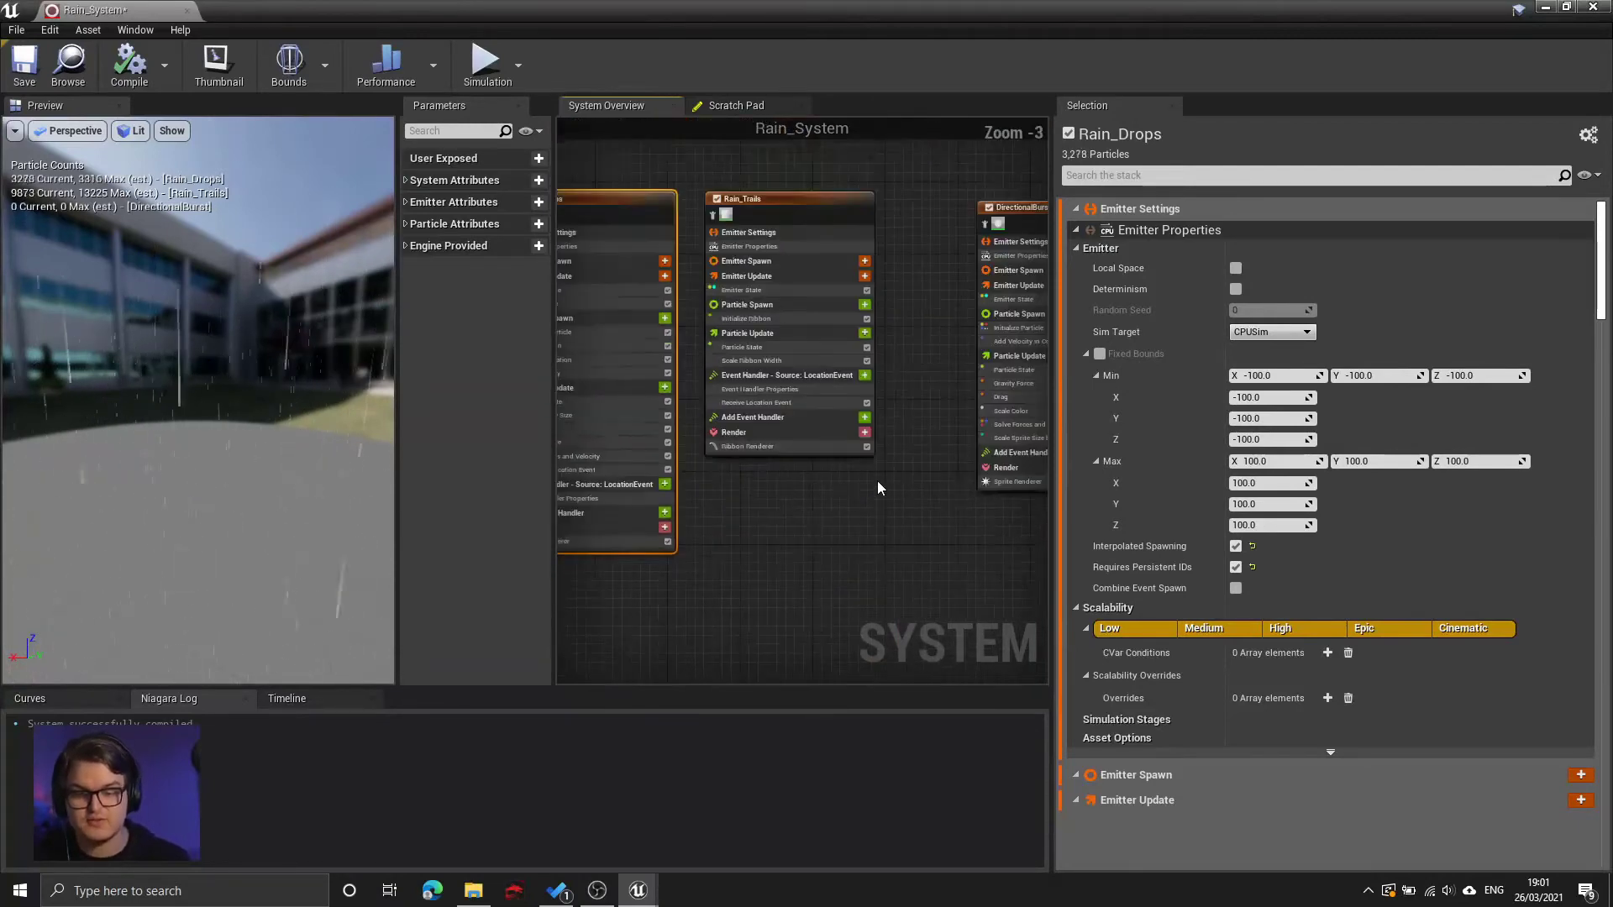
left_click(914, 324)
scroll(891, 327, "up", 4)
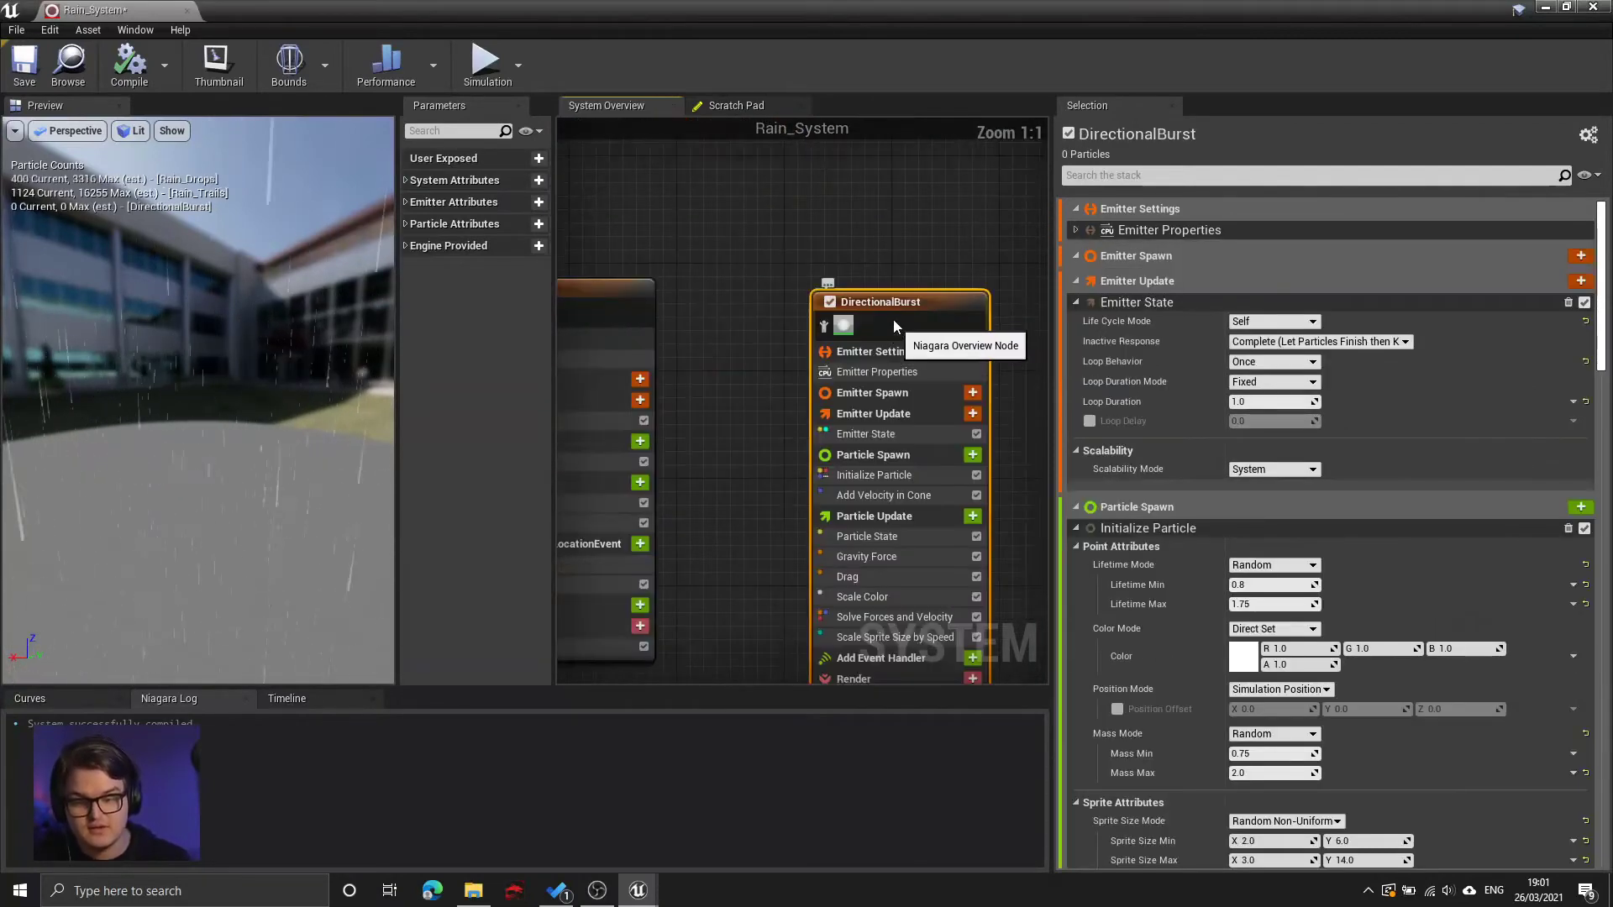
- Rename the DirectionalBurst emitter as Rain_Splash and move it slightly closer to the Rain_Trails emitter
key("F2")
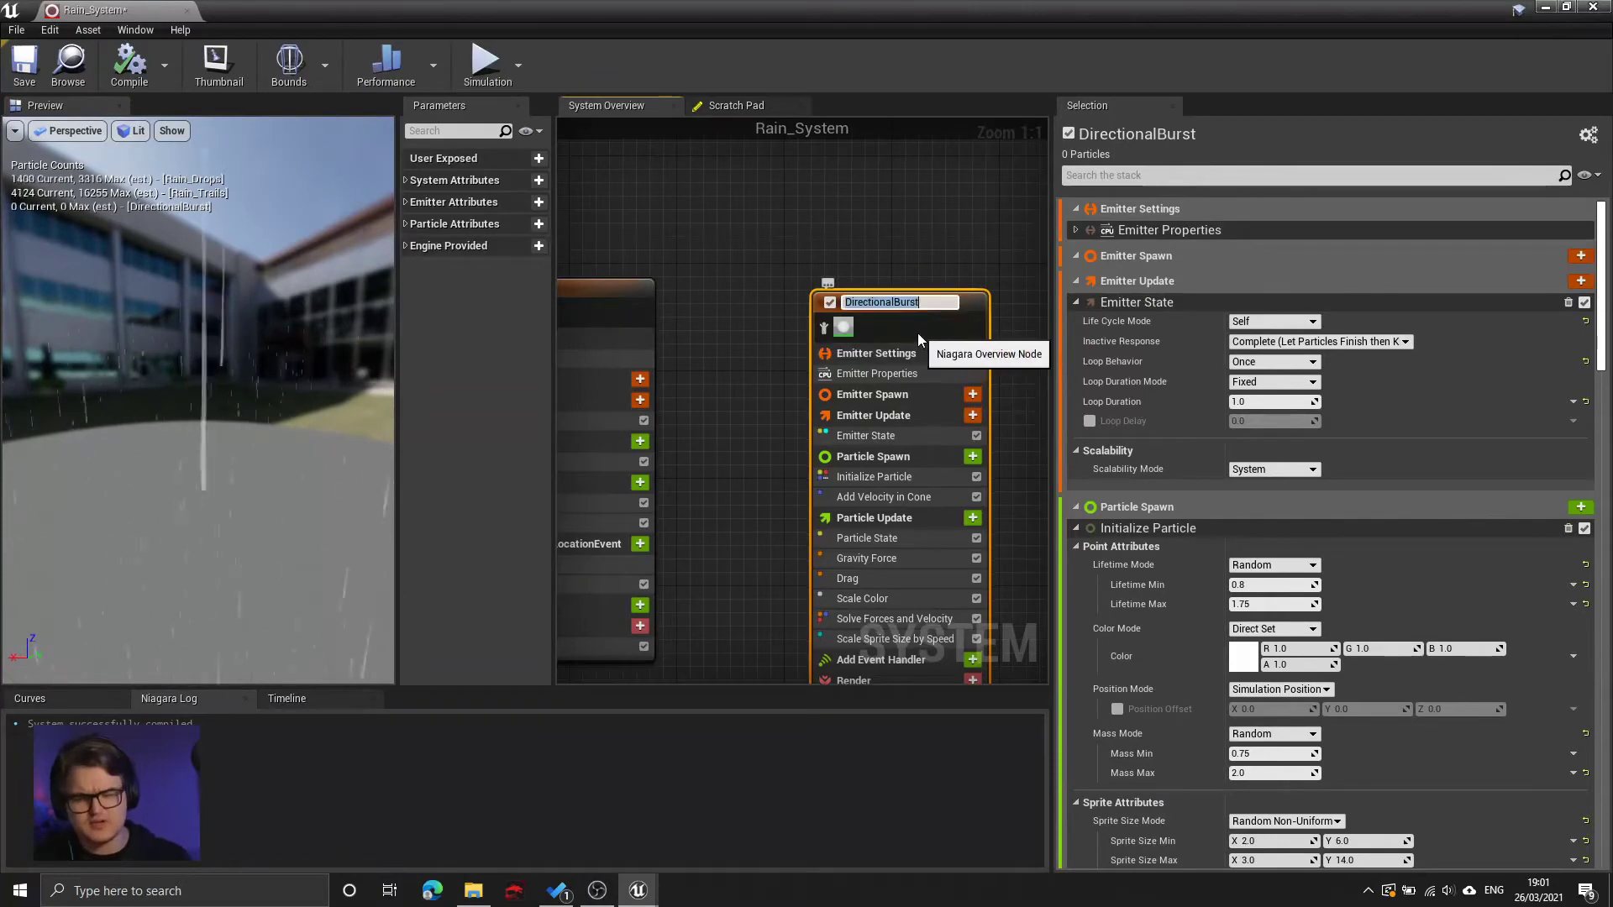
type("Rain_Splash")
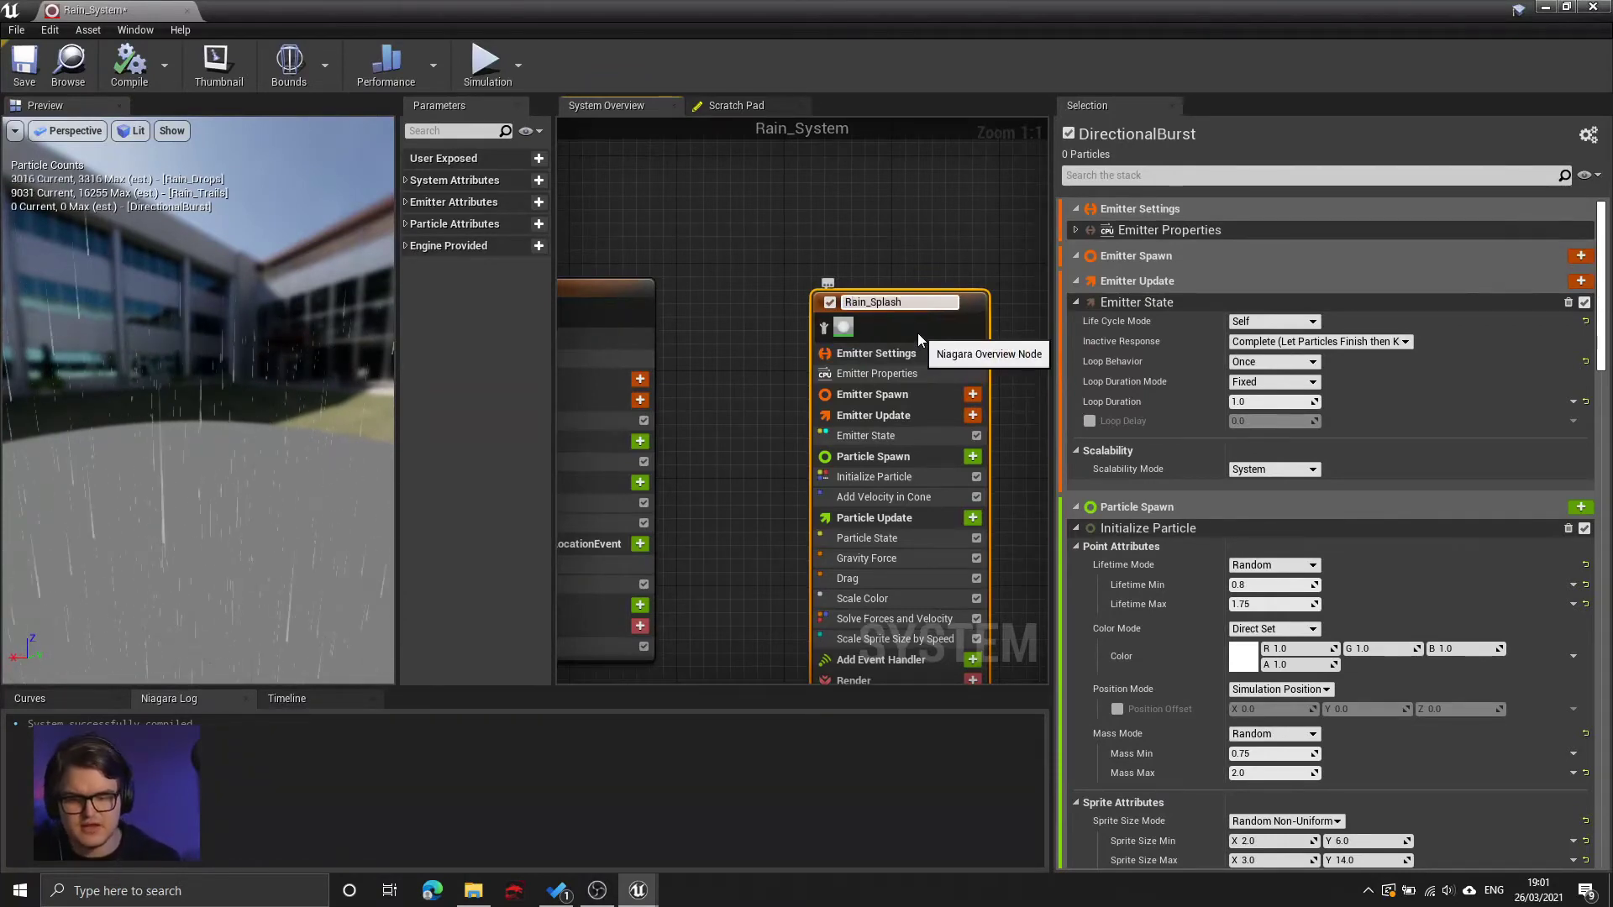
key("Return")
left_click(874, 273)
scroll(874, 273, "down", 3)
right_click_drag(685, 206, 768, 224)
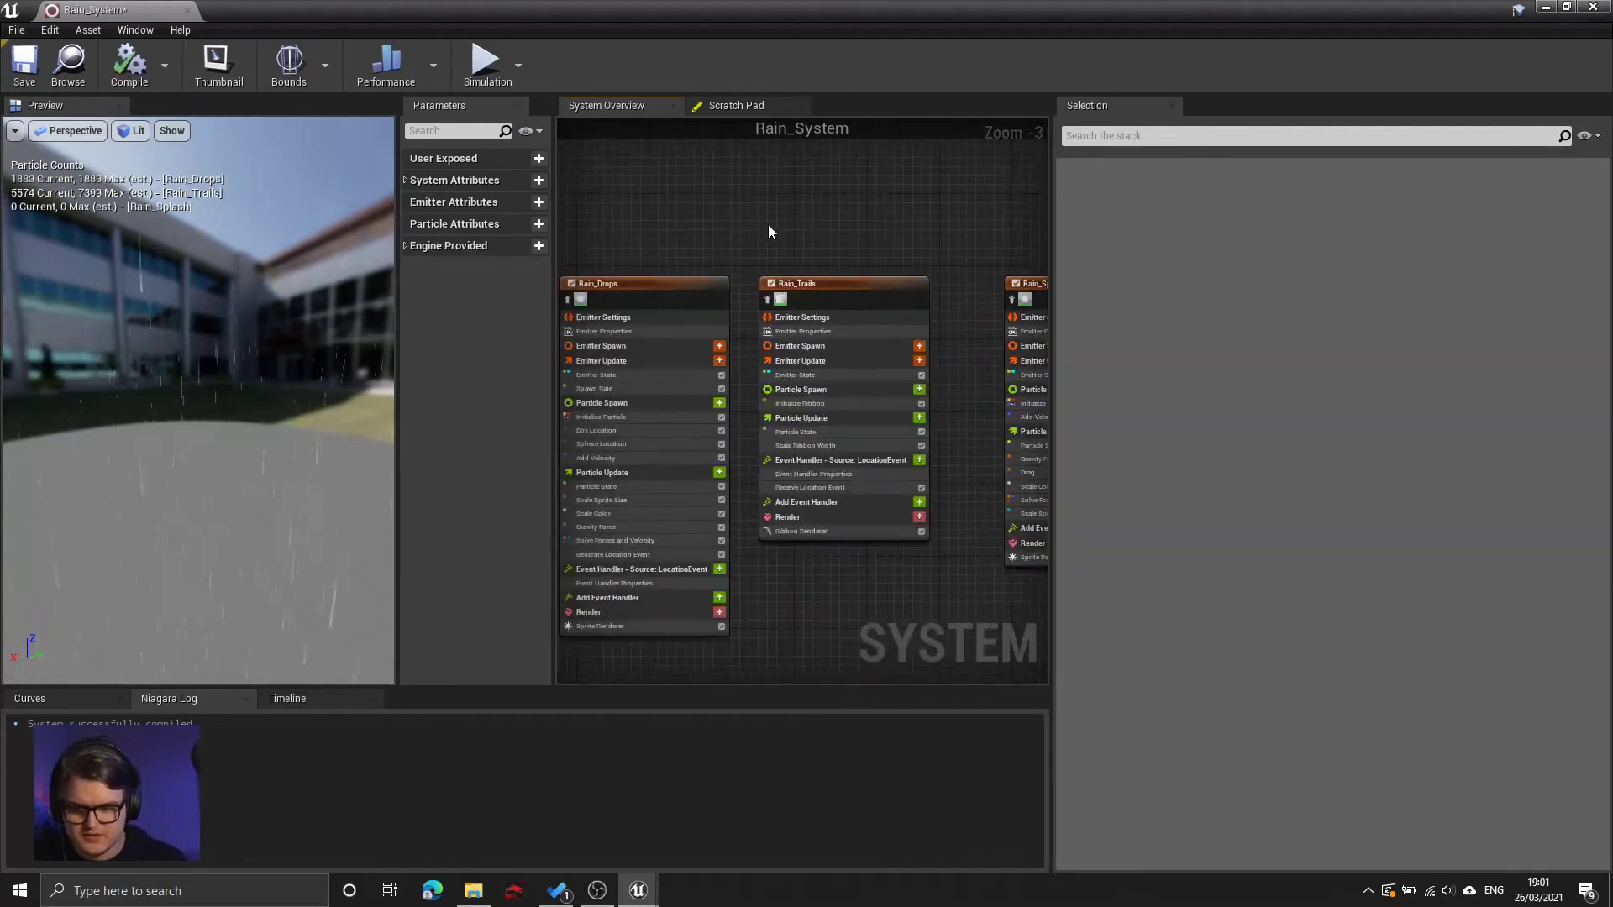
left_click(854, 289)
right_click_drag(955, 238, 851, 228)
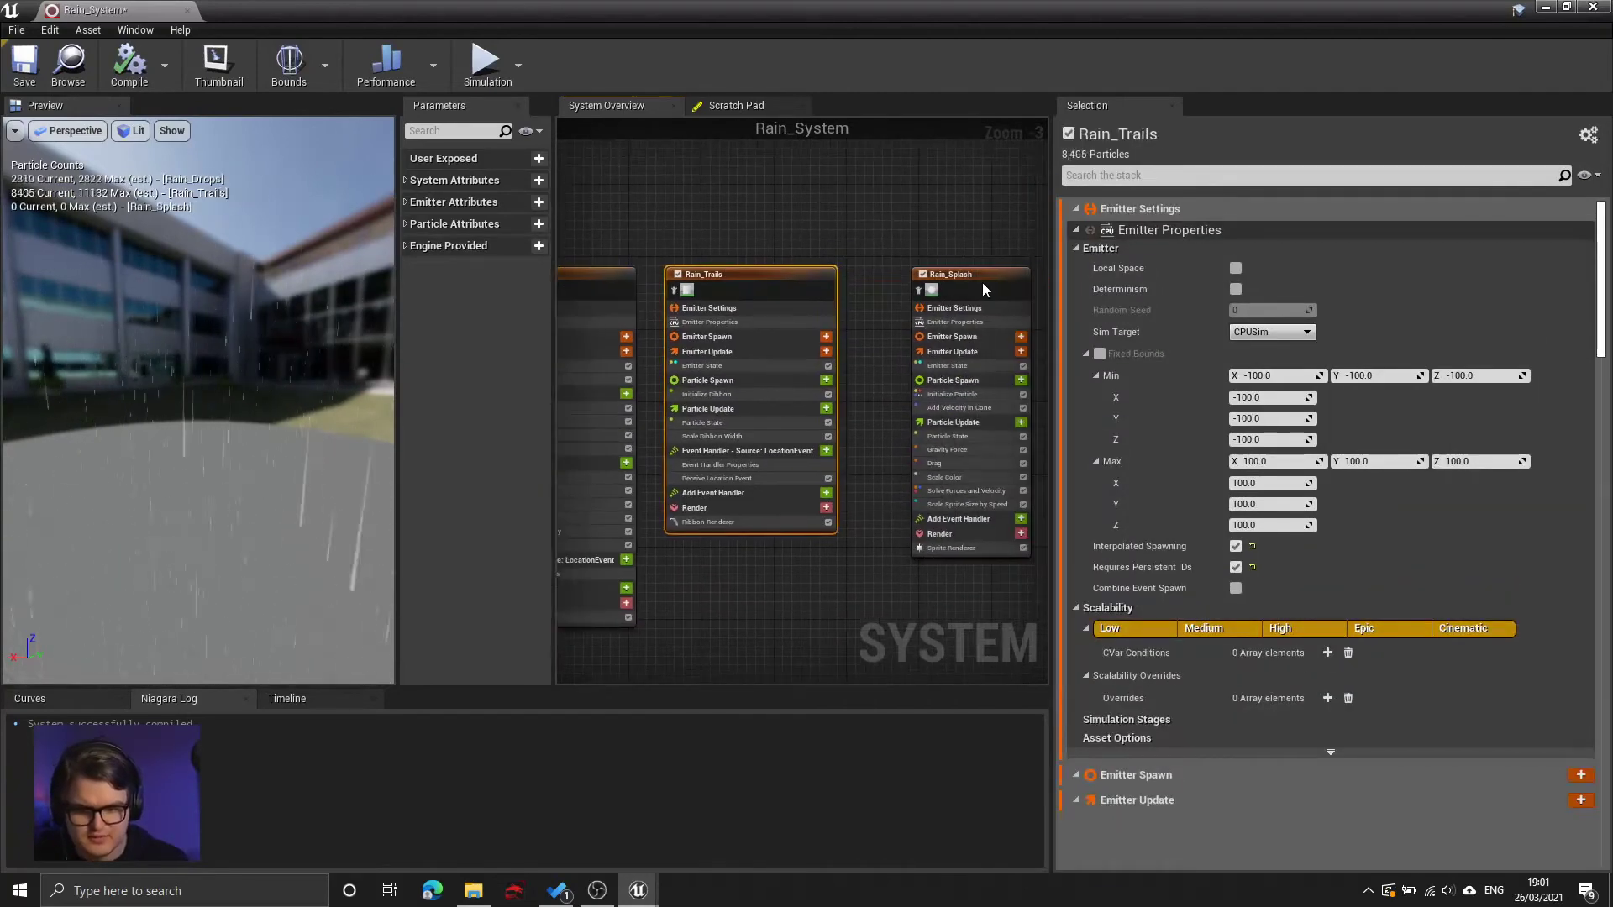
mouse_move(981, 283)
left_mouse_down()
mouse_move(903, 282)
mouse_move(970, 289)
left_mouse_up()
- Add a Collision module to the Rain_Drops emitter's Particle Update stage, placed immediately before Solve Forces and Velocity
right_click_drag(647, 171, 817, 180)
scroll(833, 234, "up", 1)
scroll(848, 520, "up", 2)
right_click_drag(848, 525, 1009, 502)
left_click(943, 417)
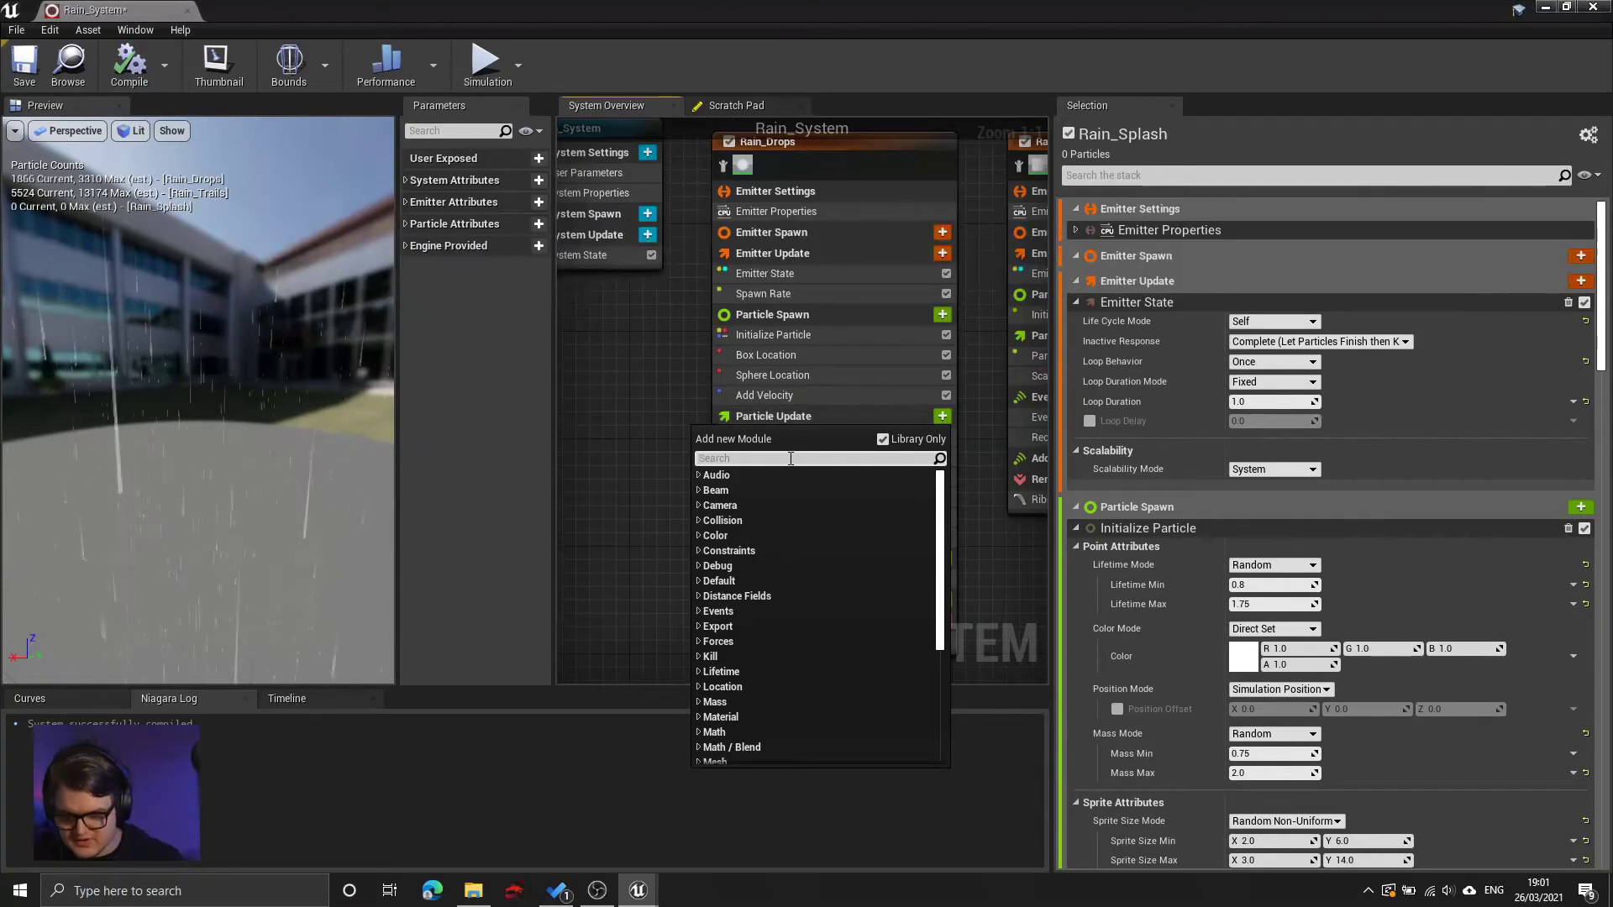
type("collision")
key("Return")
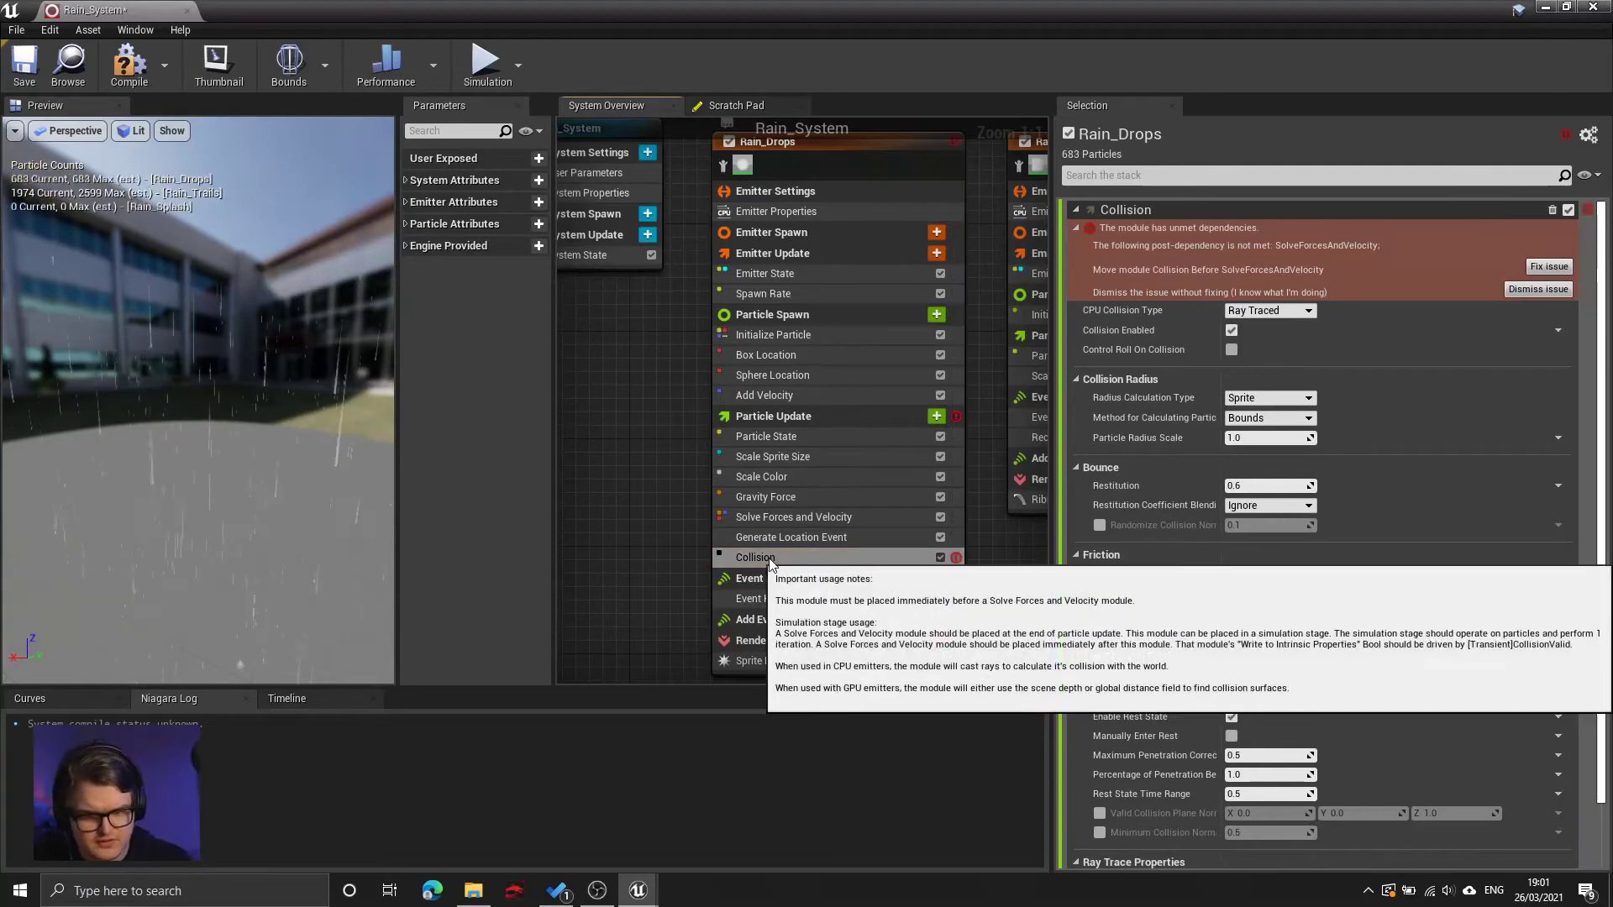
left_click_drag(790, 558, 793, 509)
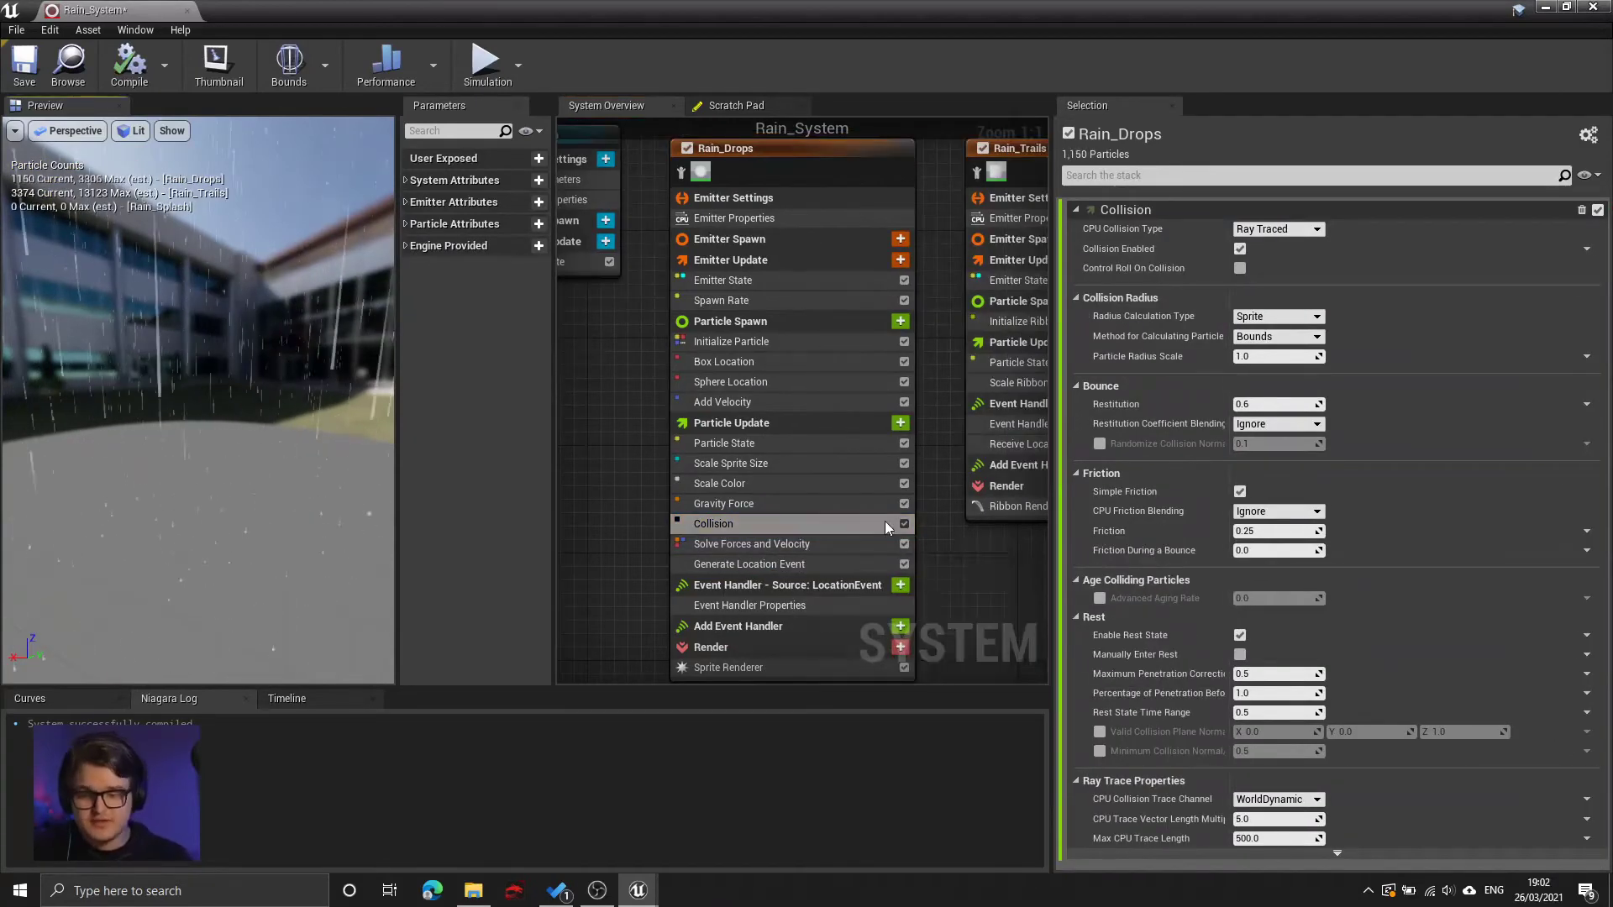
left_click(758, 524)
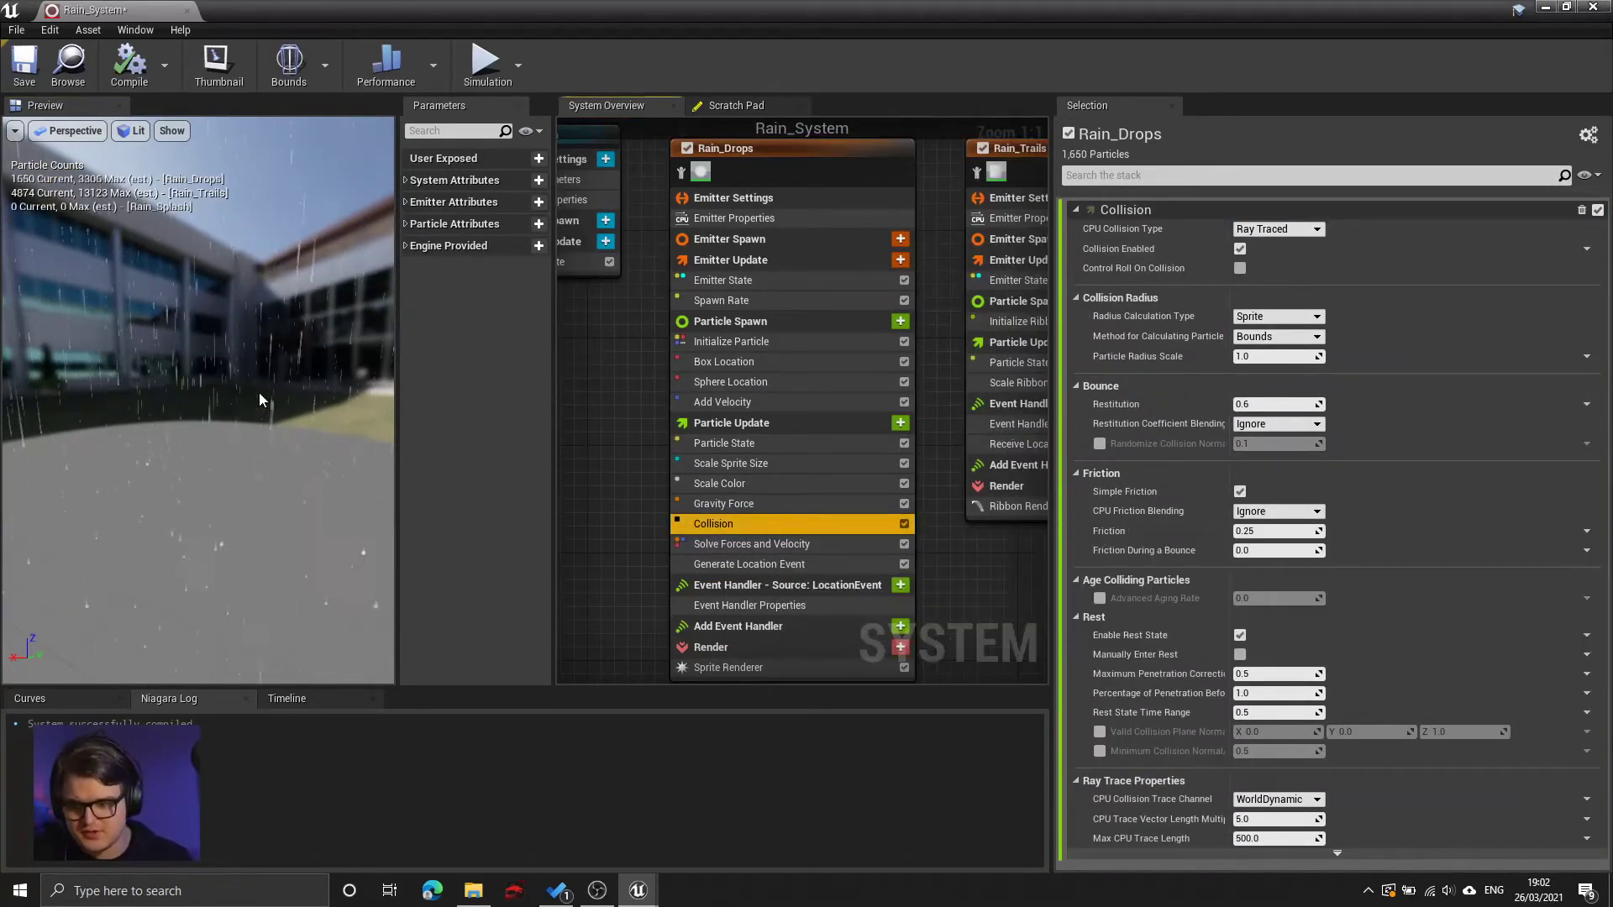
- Set the bounce Restitution of the Rain_Drops Collision module to 0
left_click(83, 467)
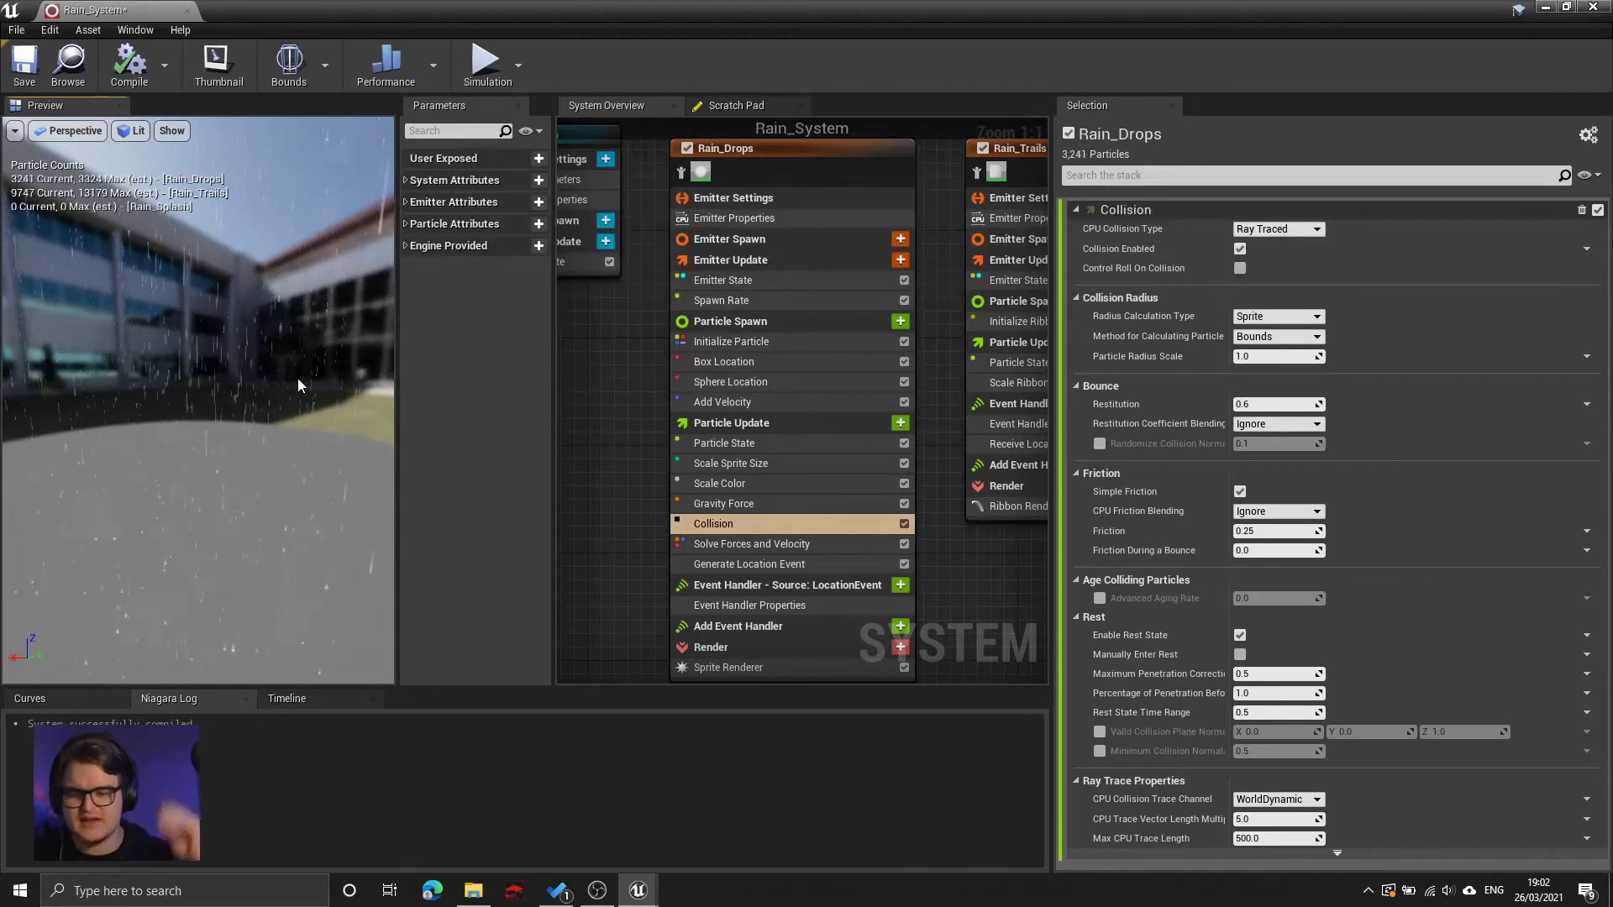
right_click_drag(948, 540, 931, 511)
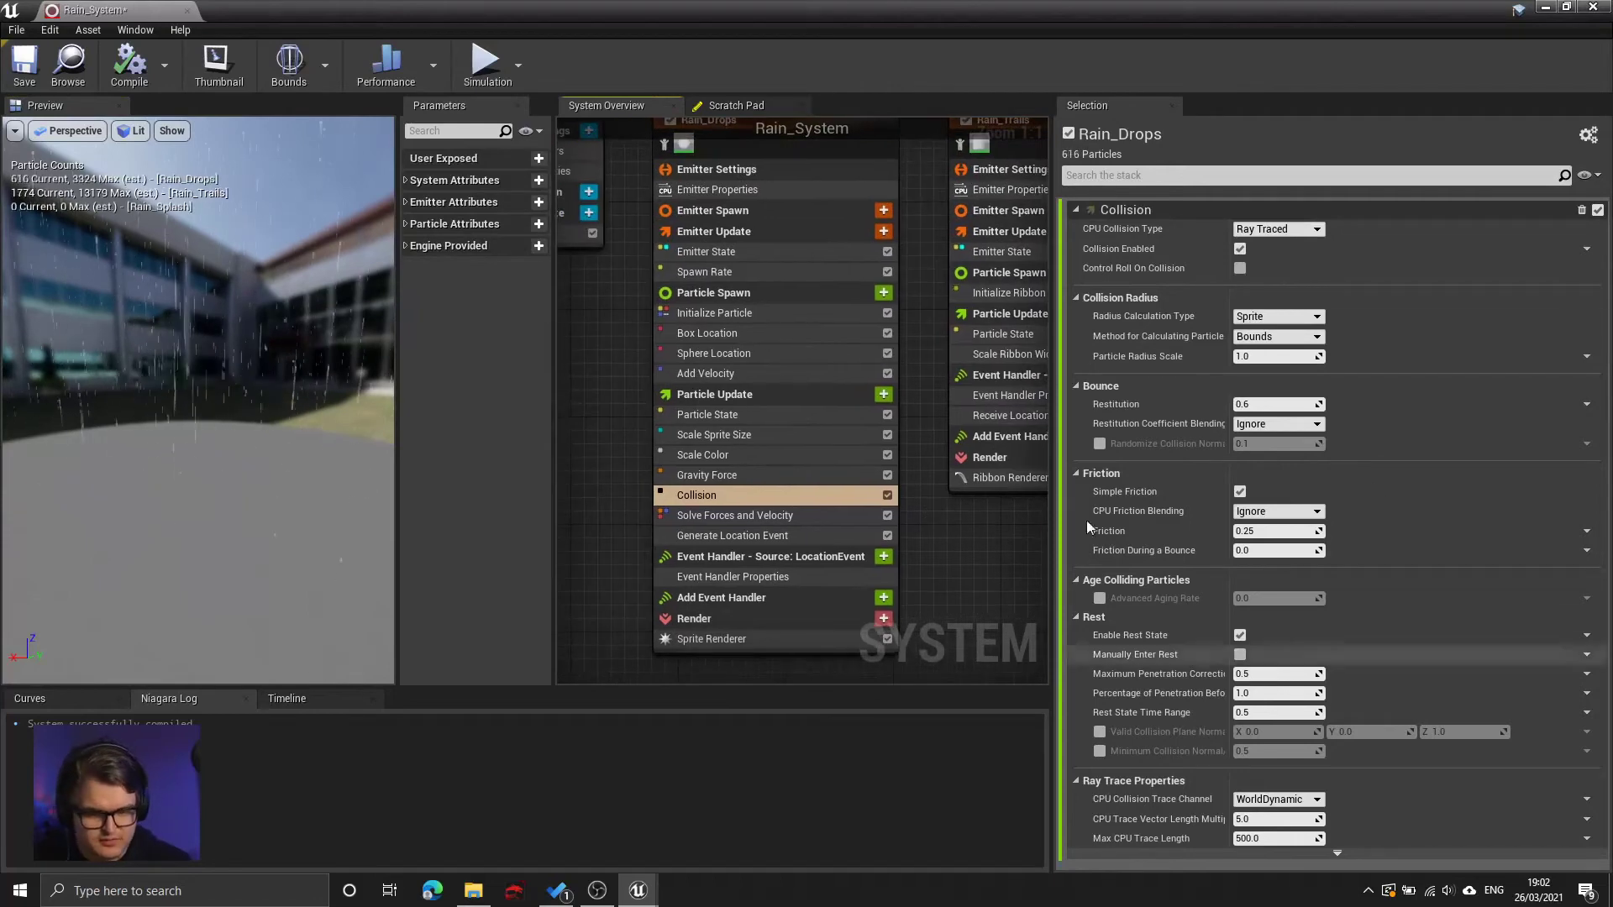
left_click(1151, 208)
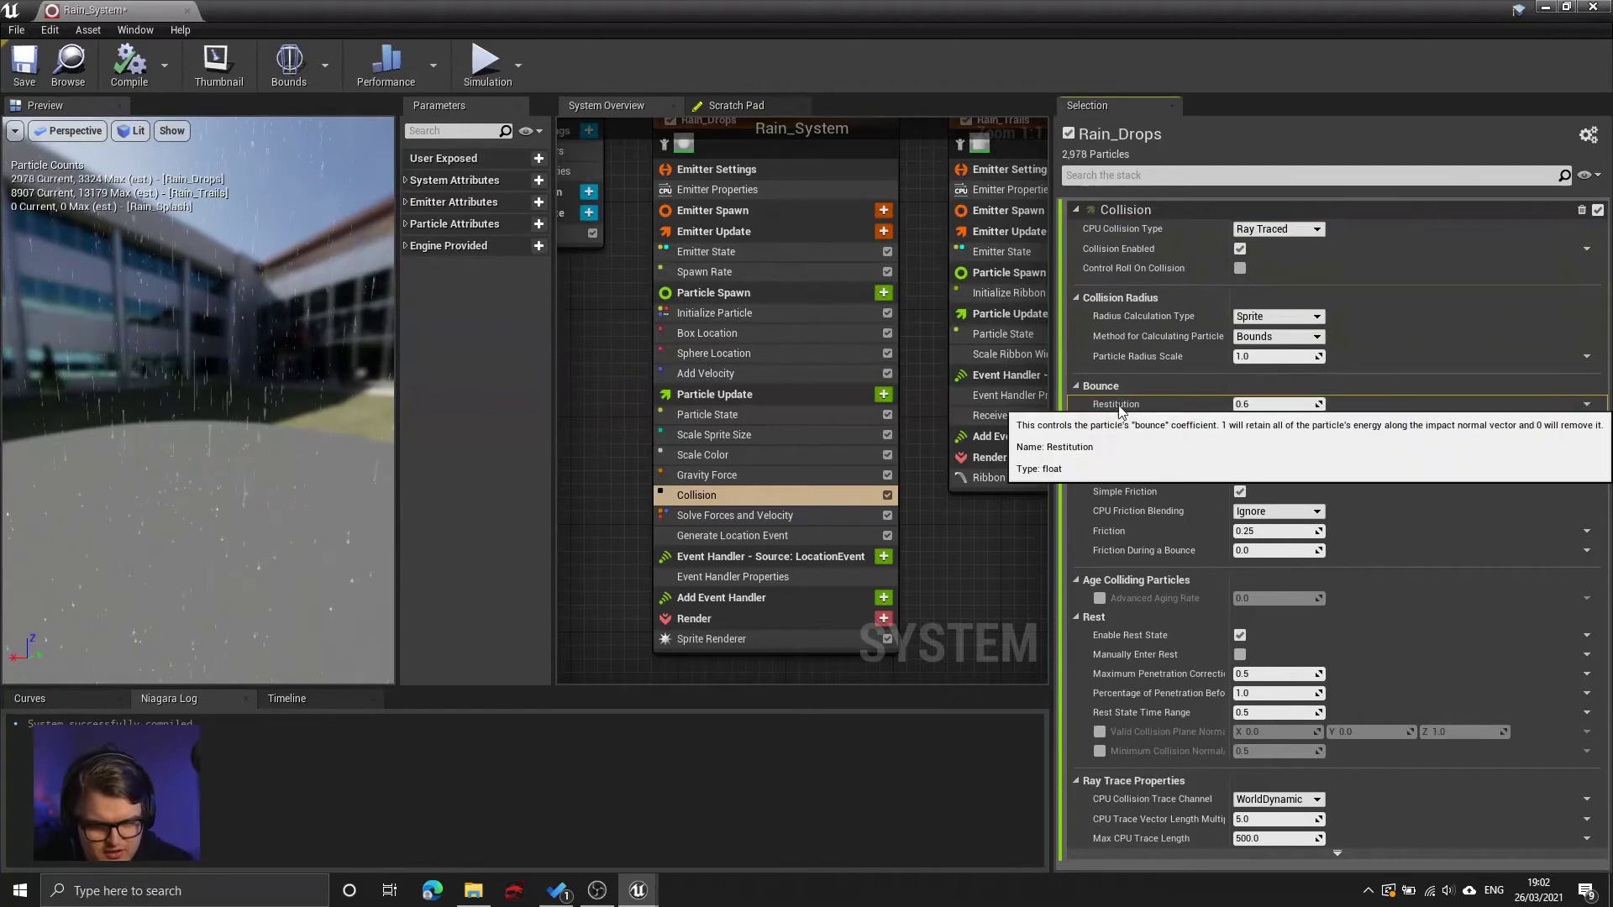
left_click(1083, 389)
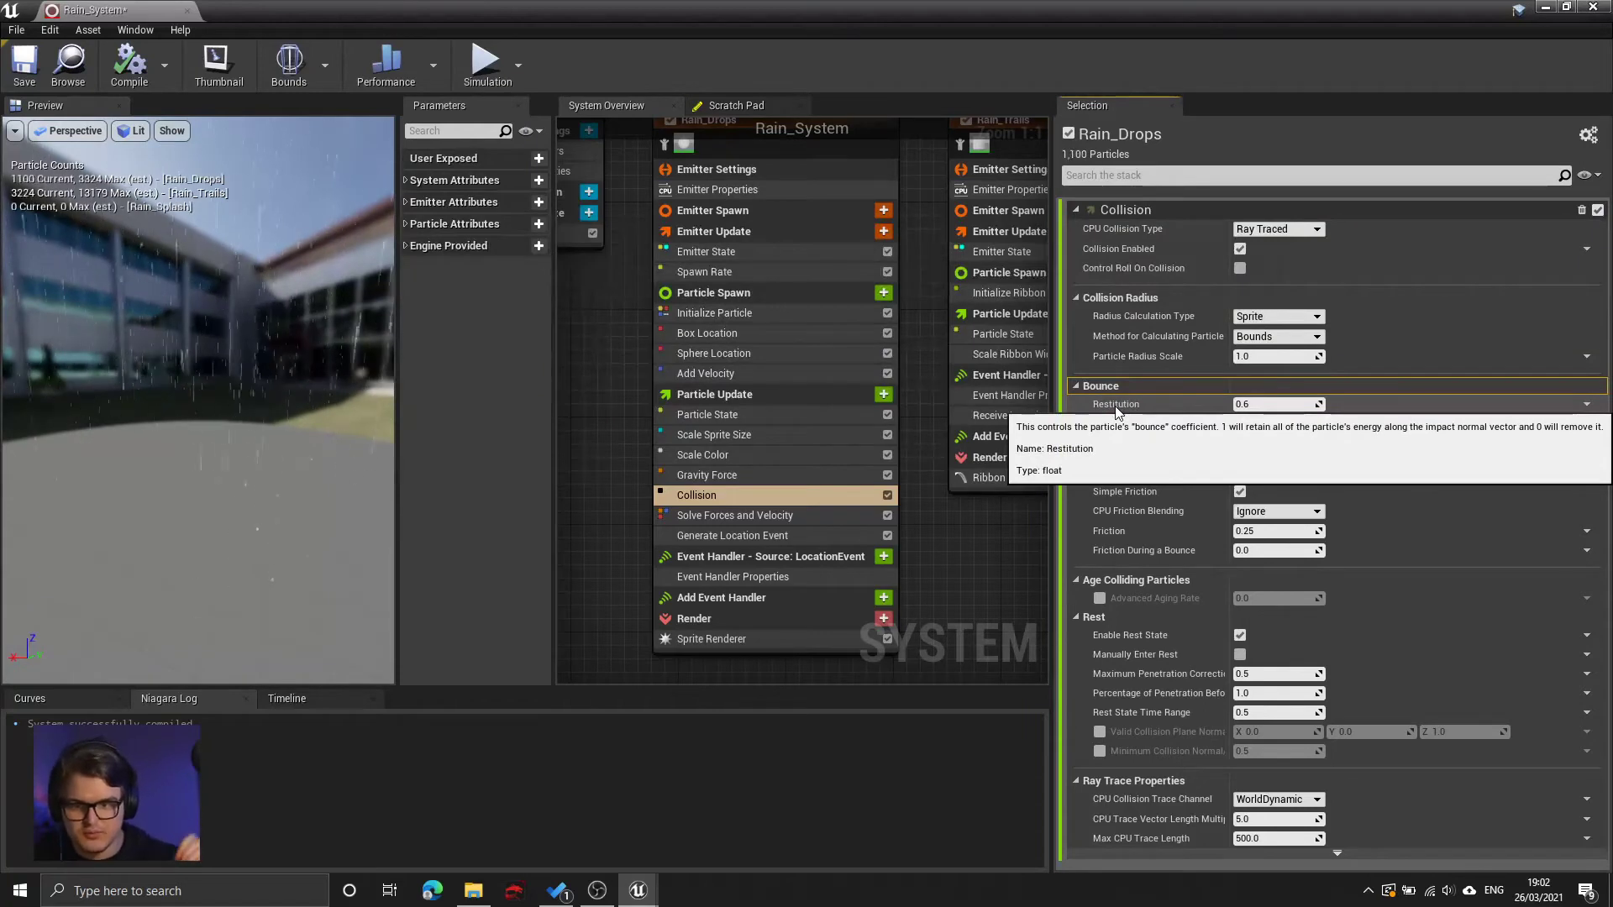
left_click(1249, 404)
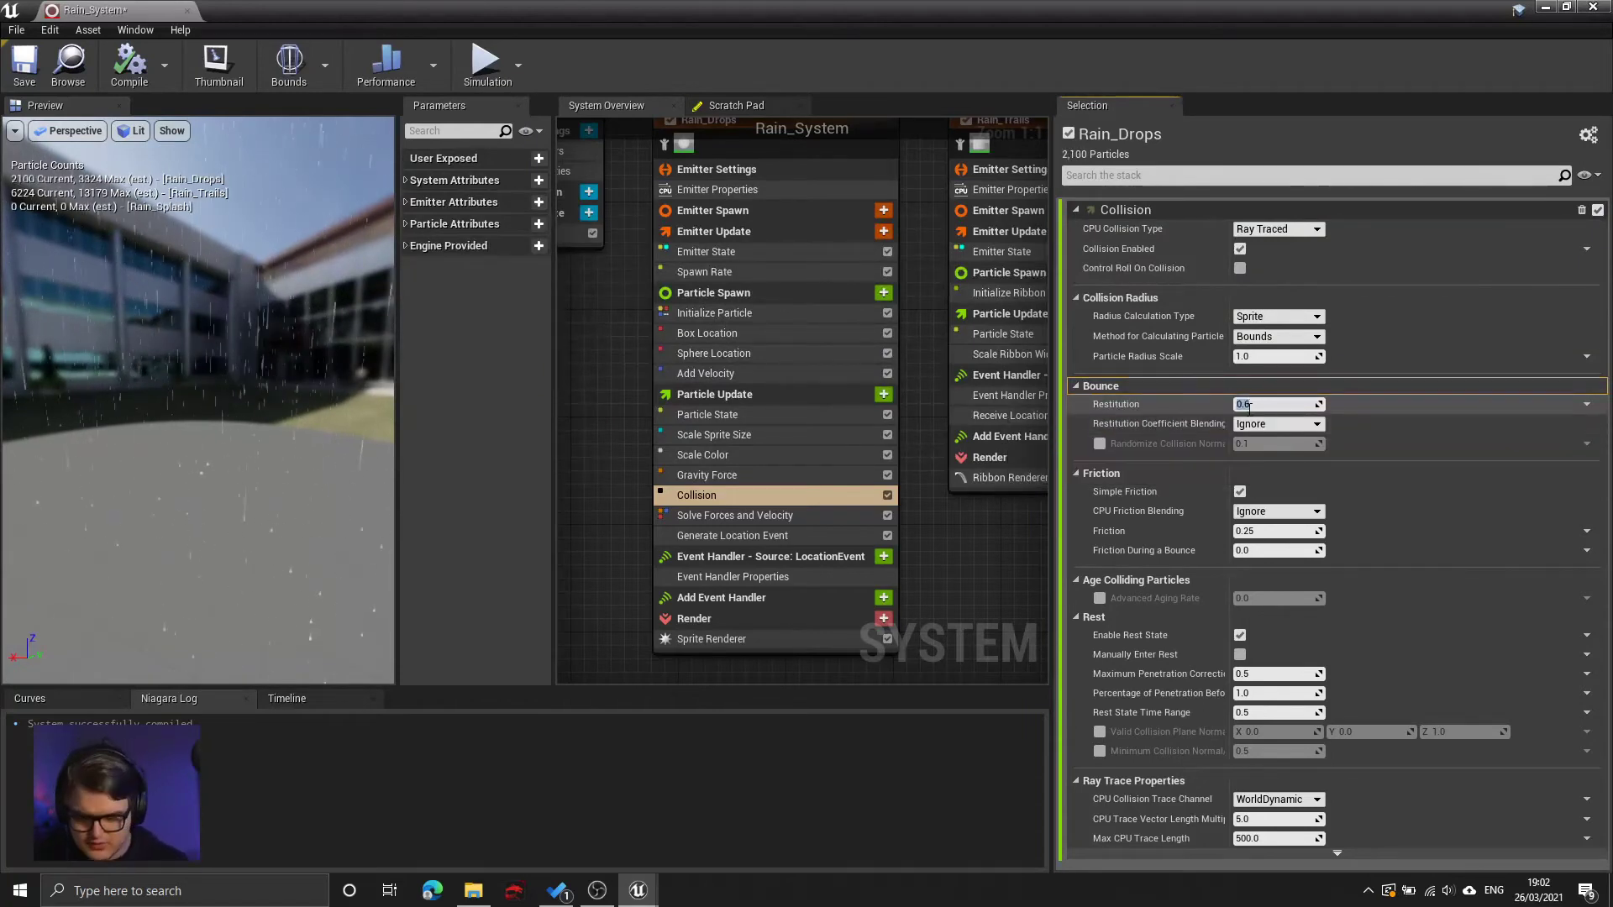
type("0")
key("Return")
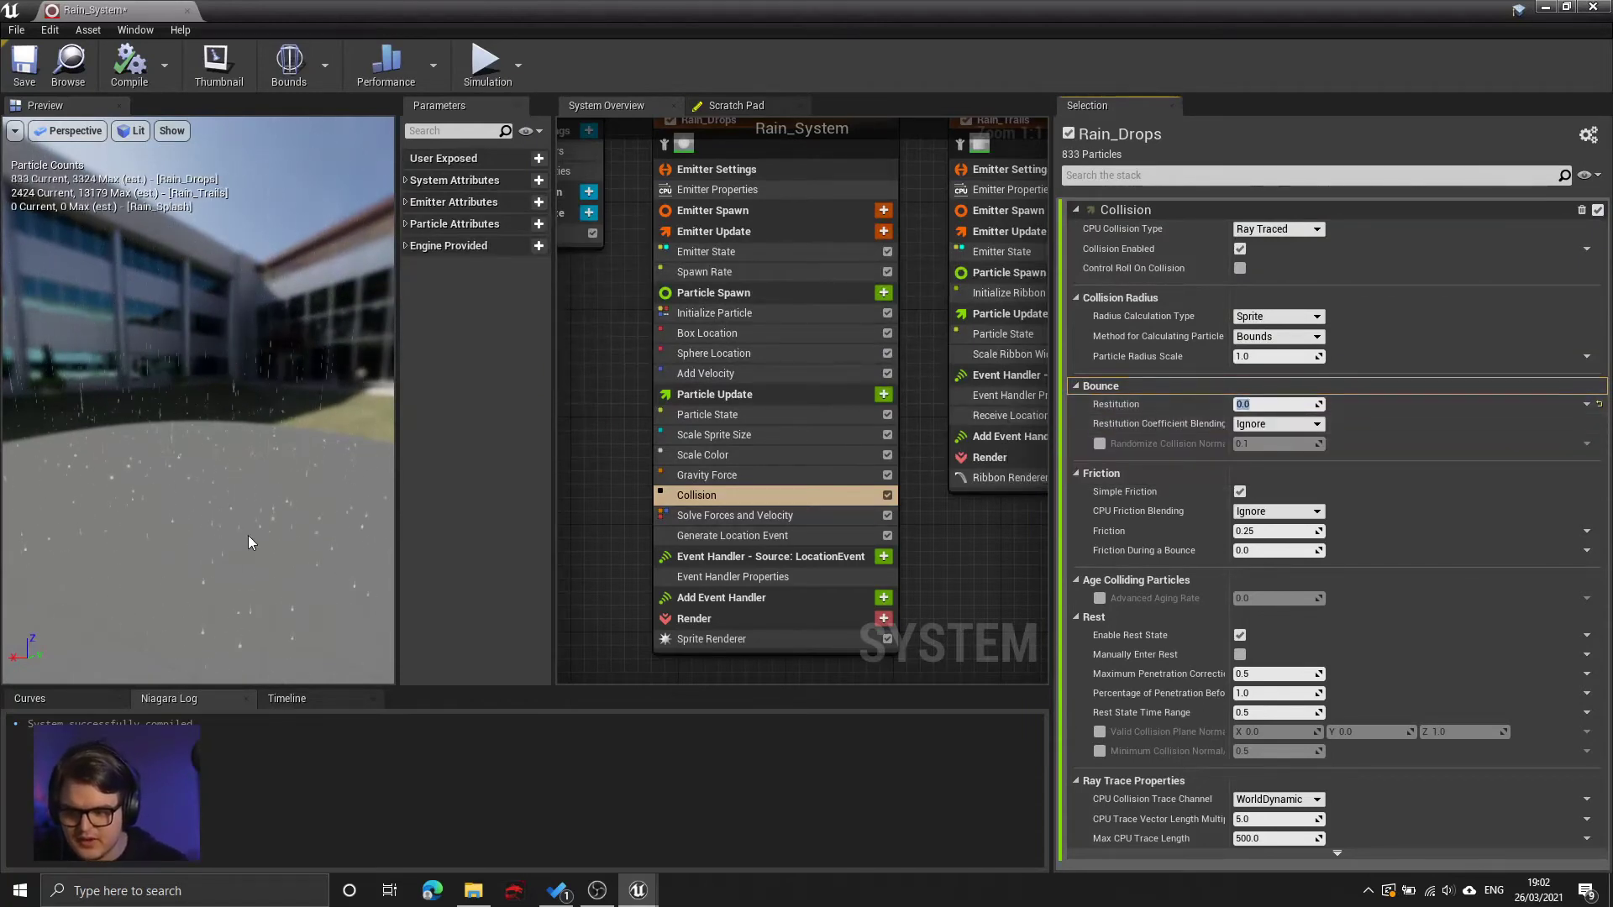
- Enable Advanced Aging Rate for colliding particles in the Rain_Drops Collision module and set it to 100
left_click(248, 542)
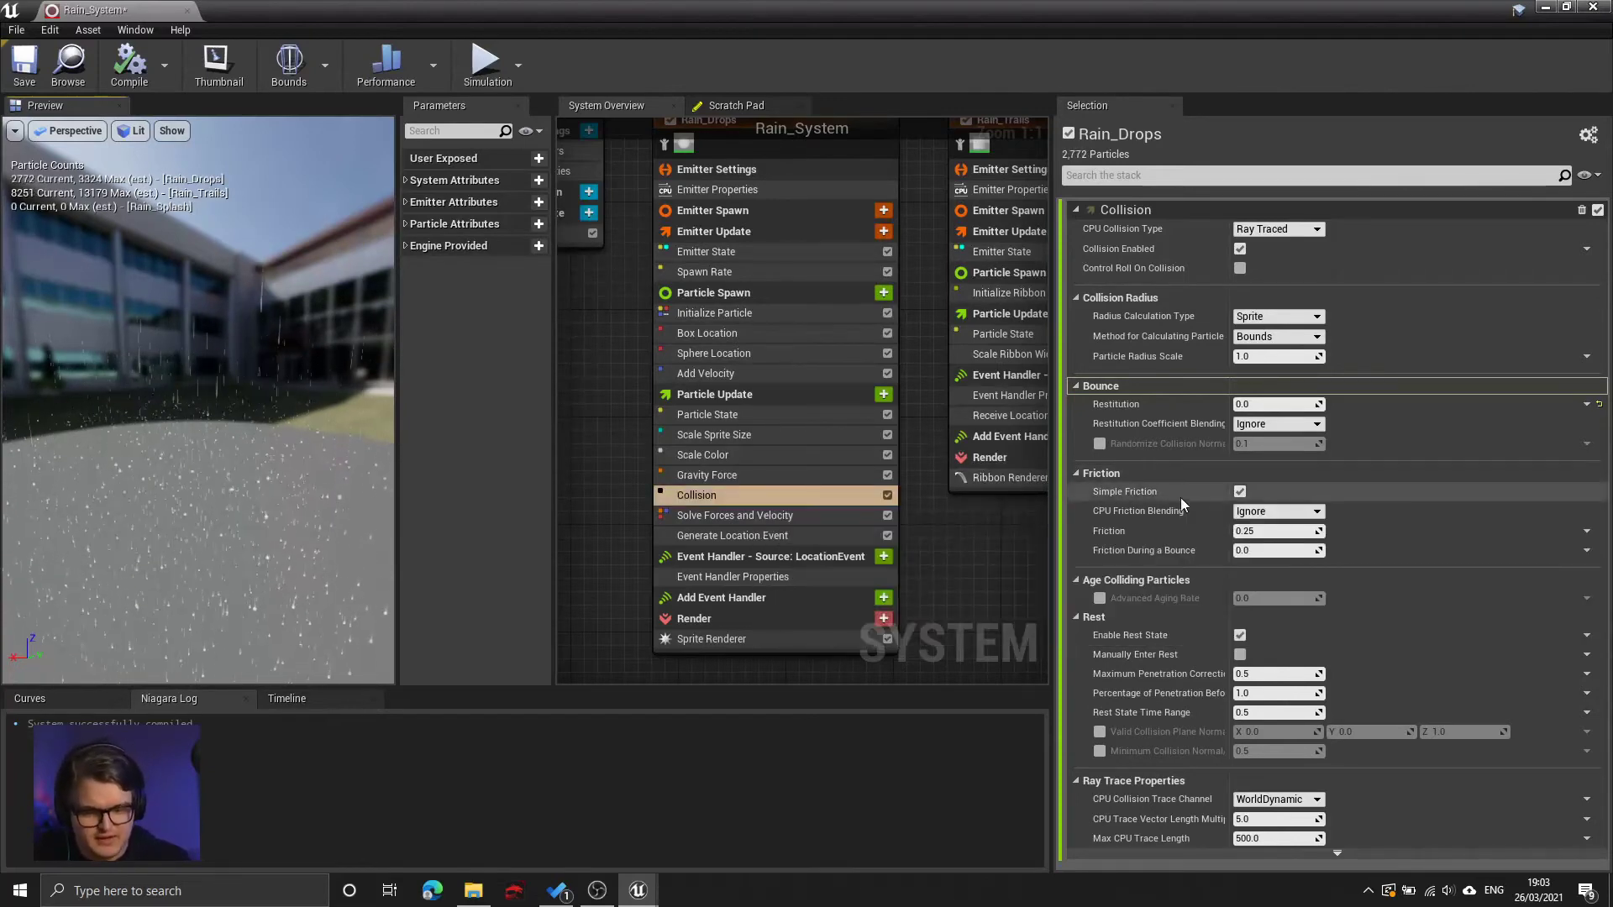
left_click(1100, 598)
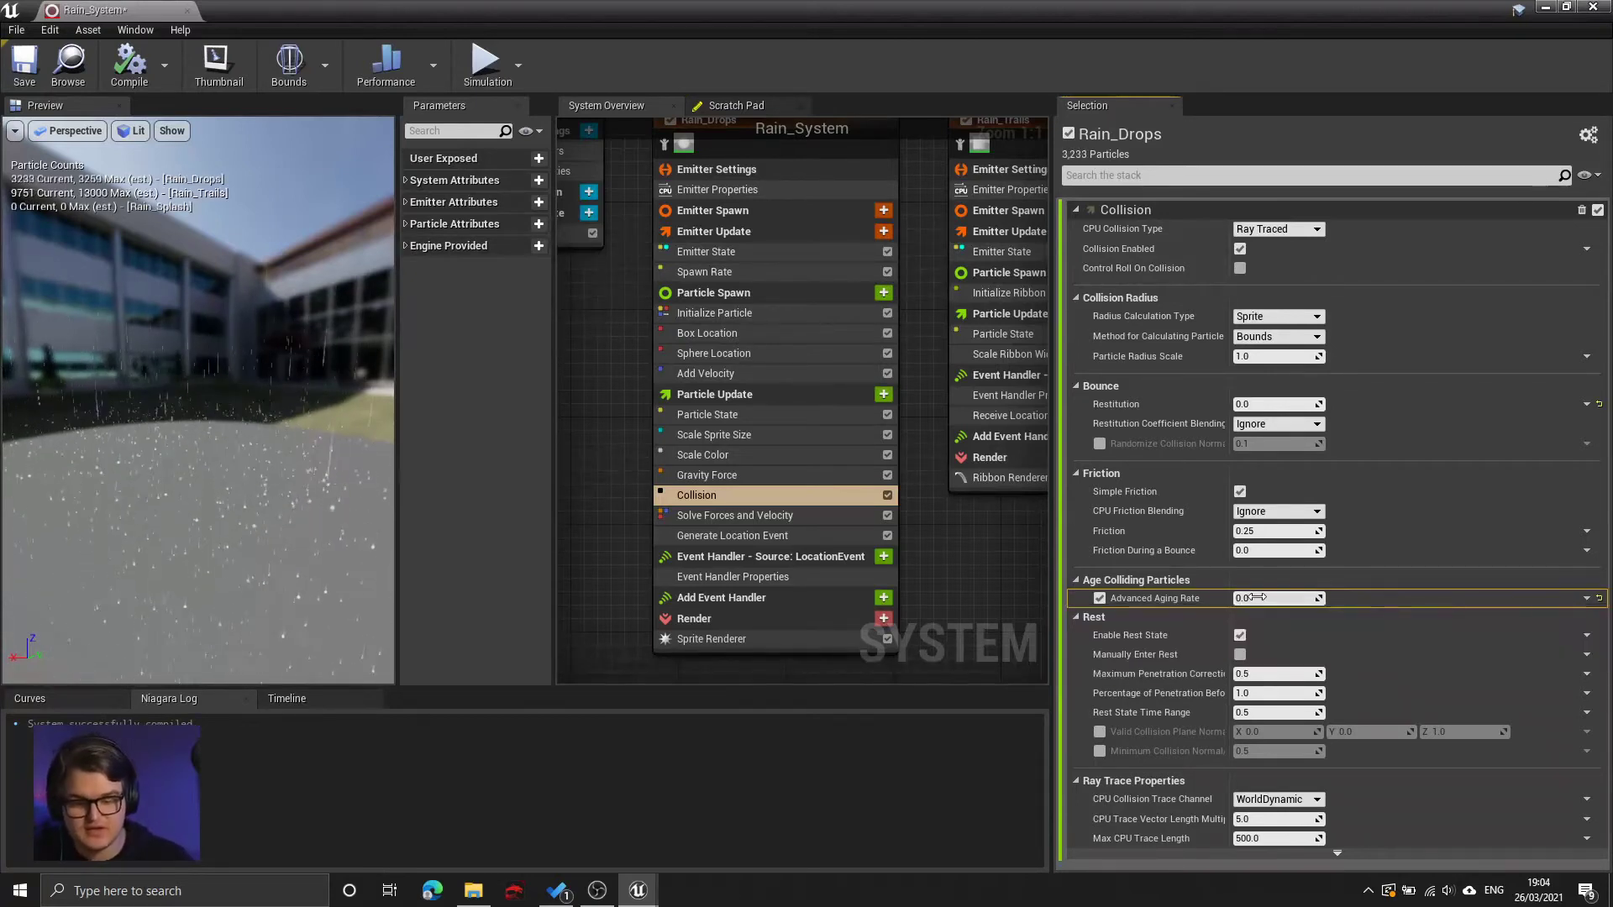
type("10")
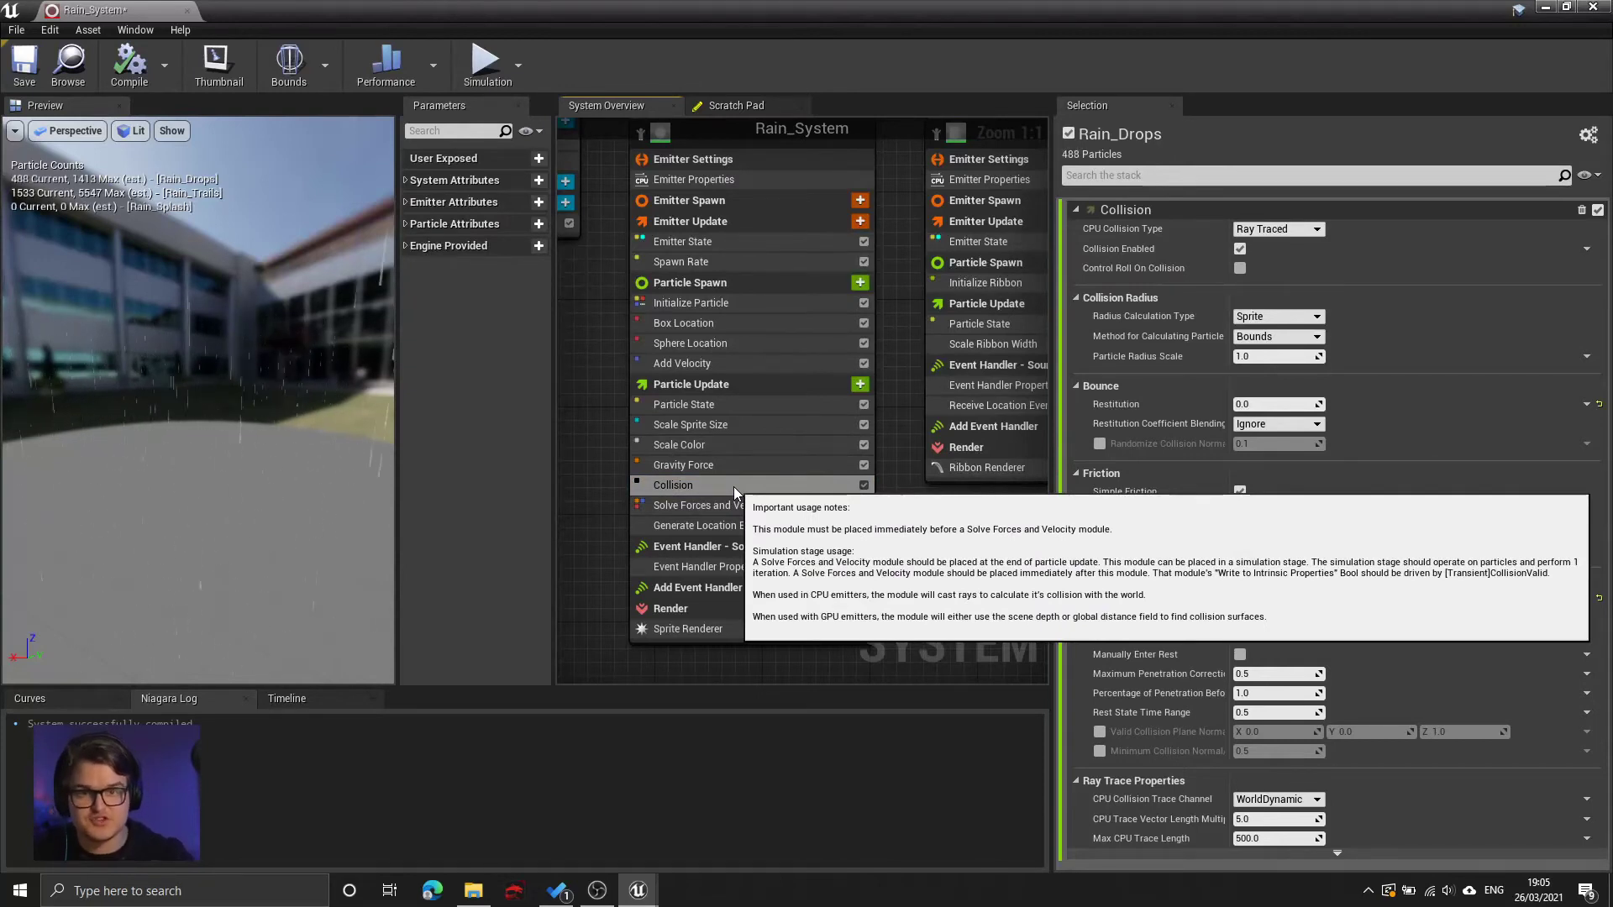
left_click(733, 486)
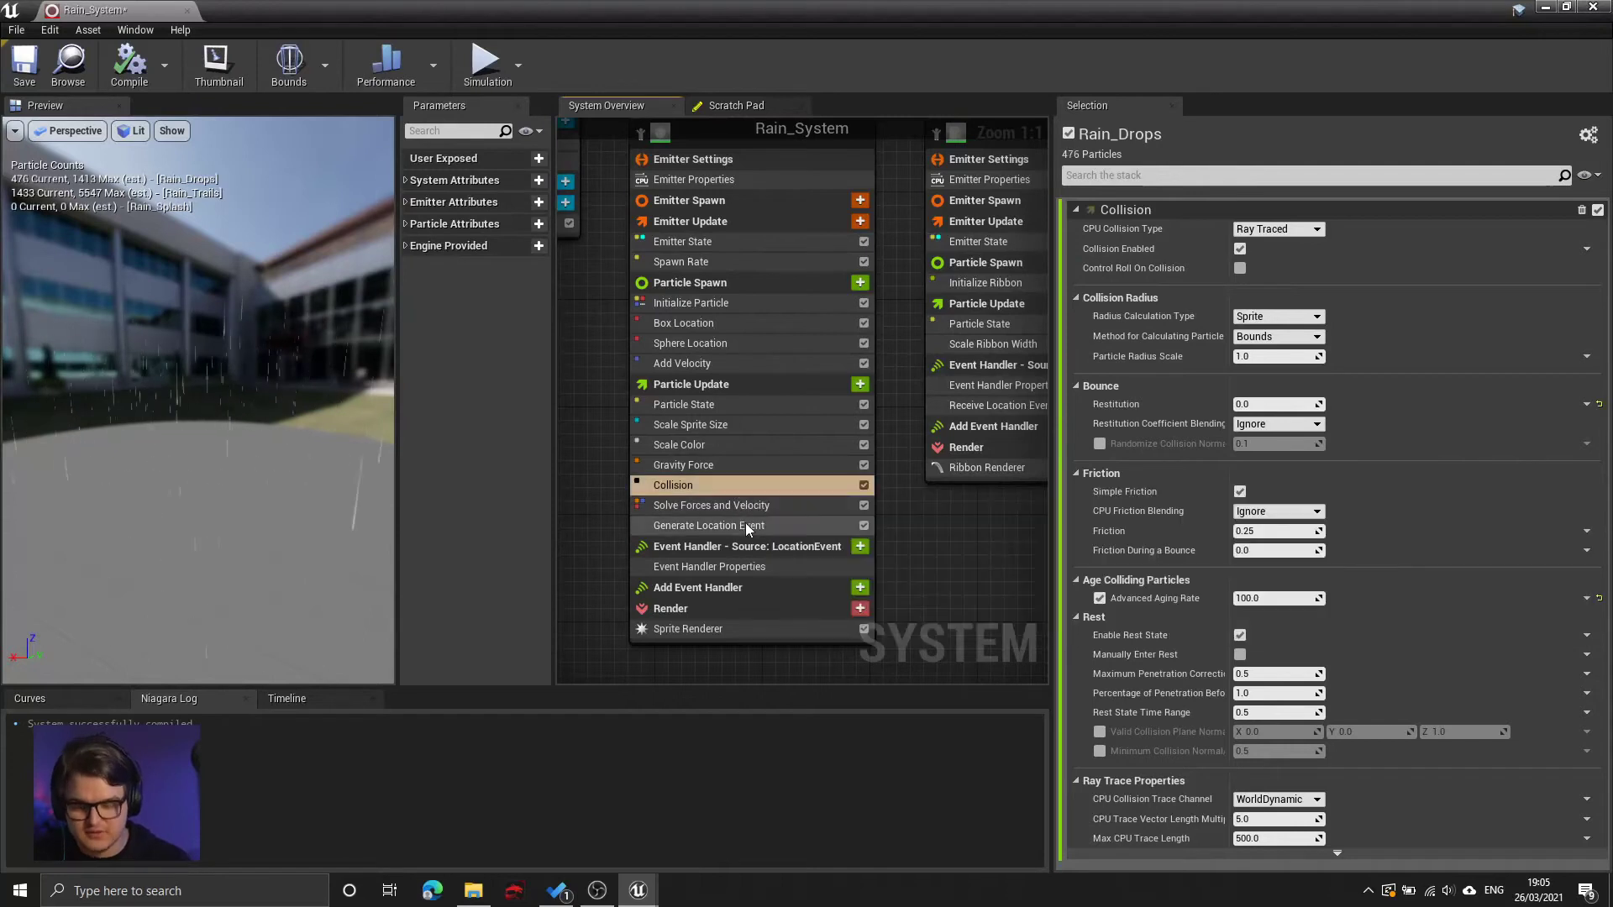
- Add a Generate Collision Event module to the Rain_Drops emitter's Particle Update stage and open its settings
left_click(859, 383)
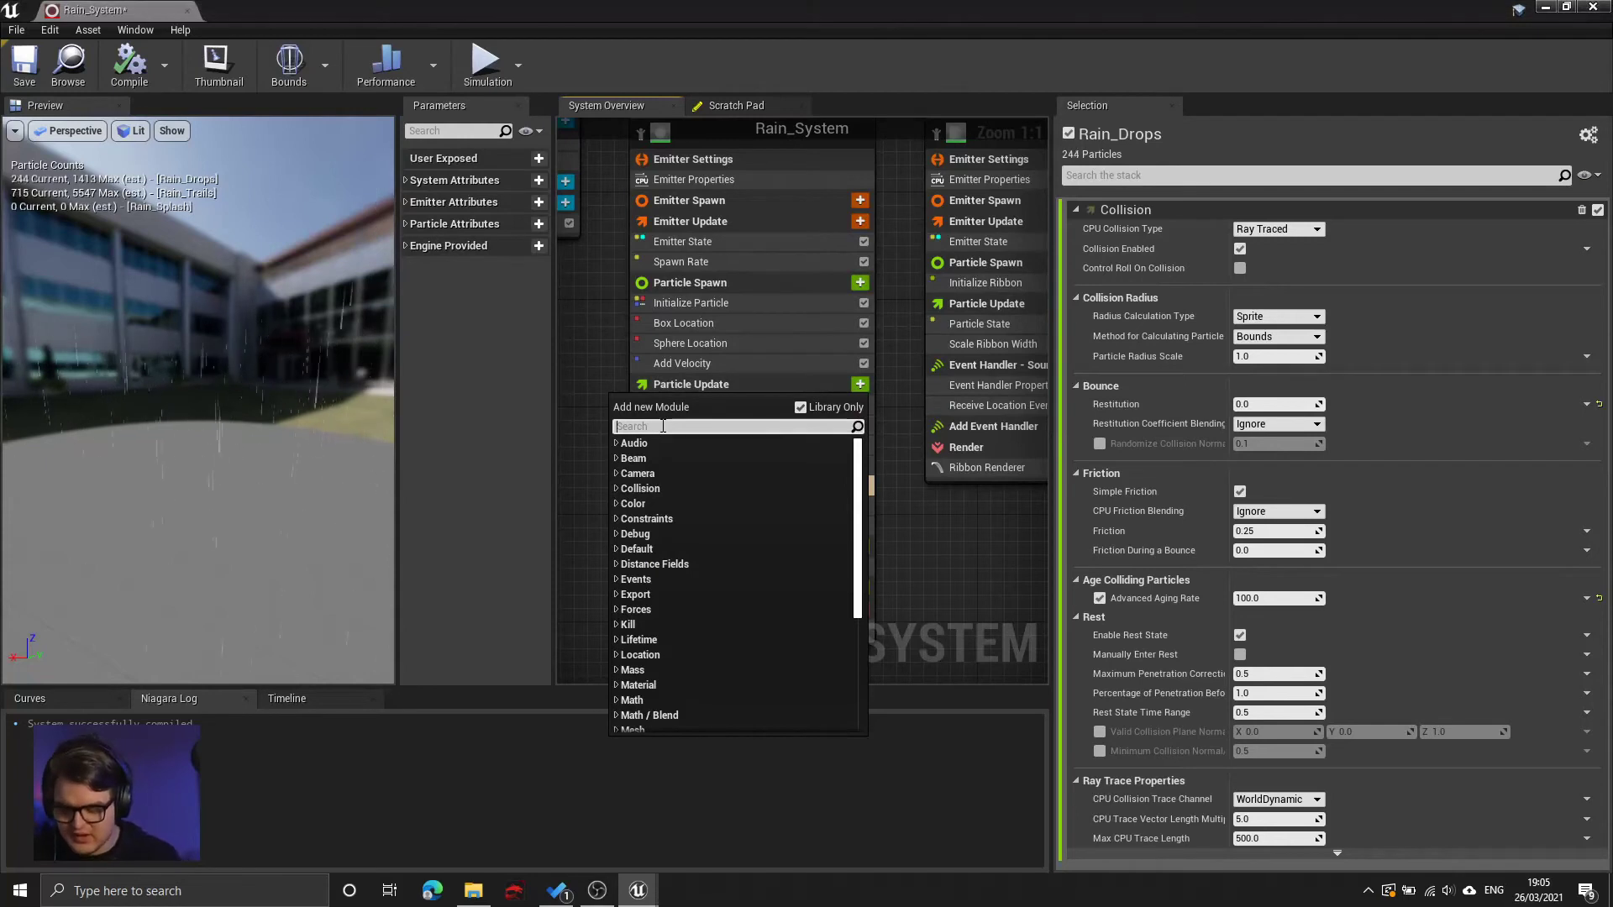
type("genera")
key("Down")
key("Up")
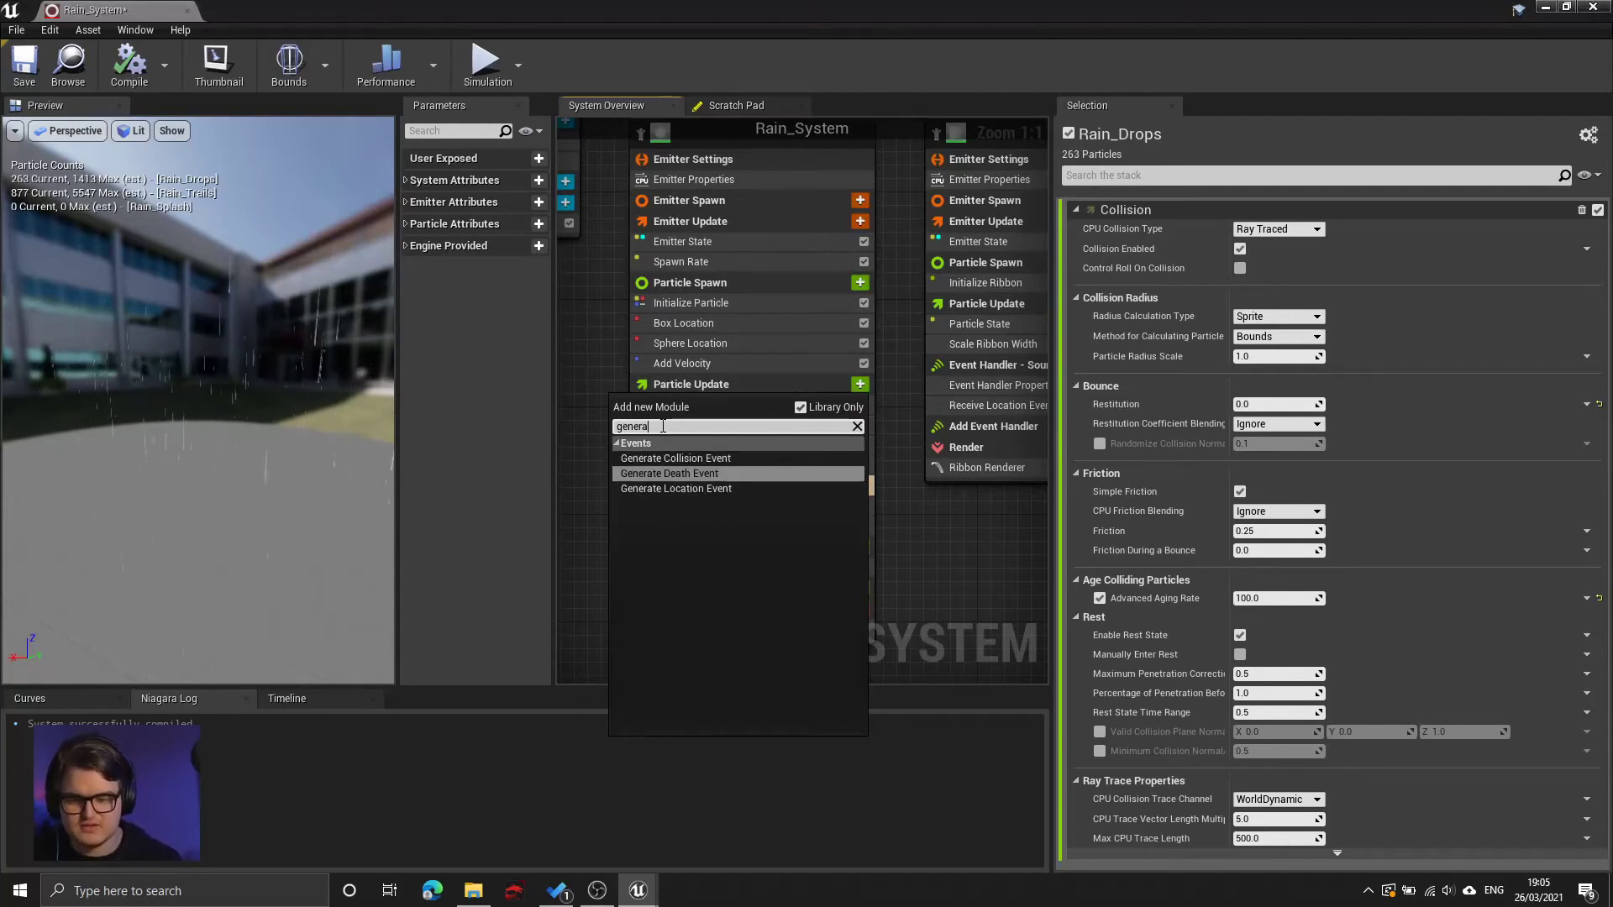
key("Up")
key("Return")
left_click(719, 546)
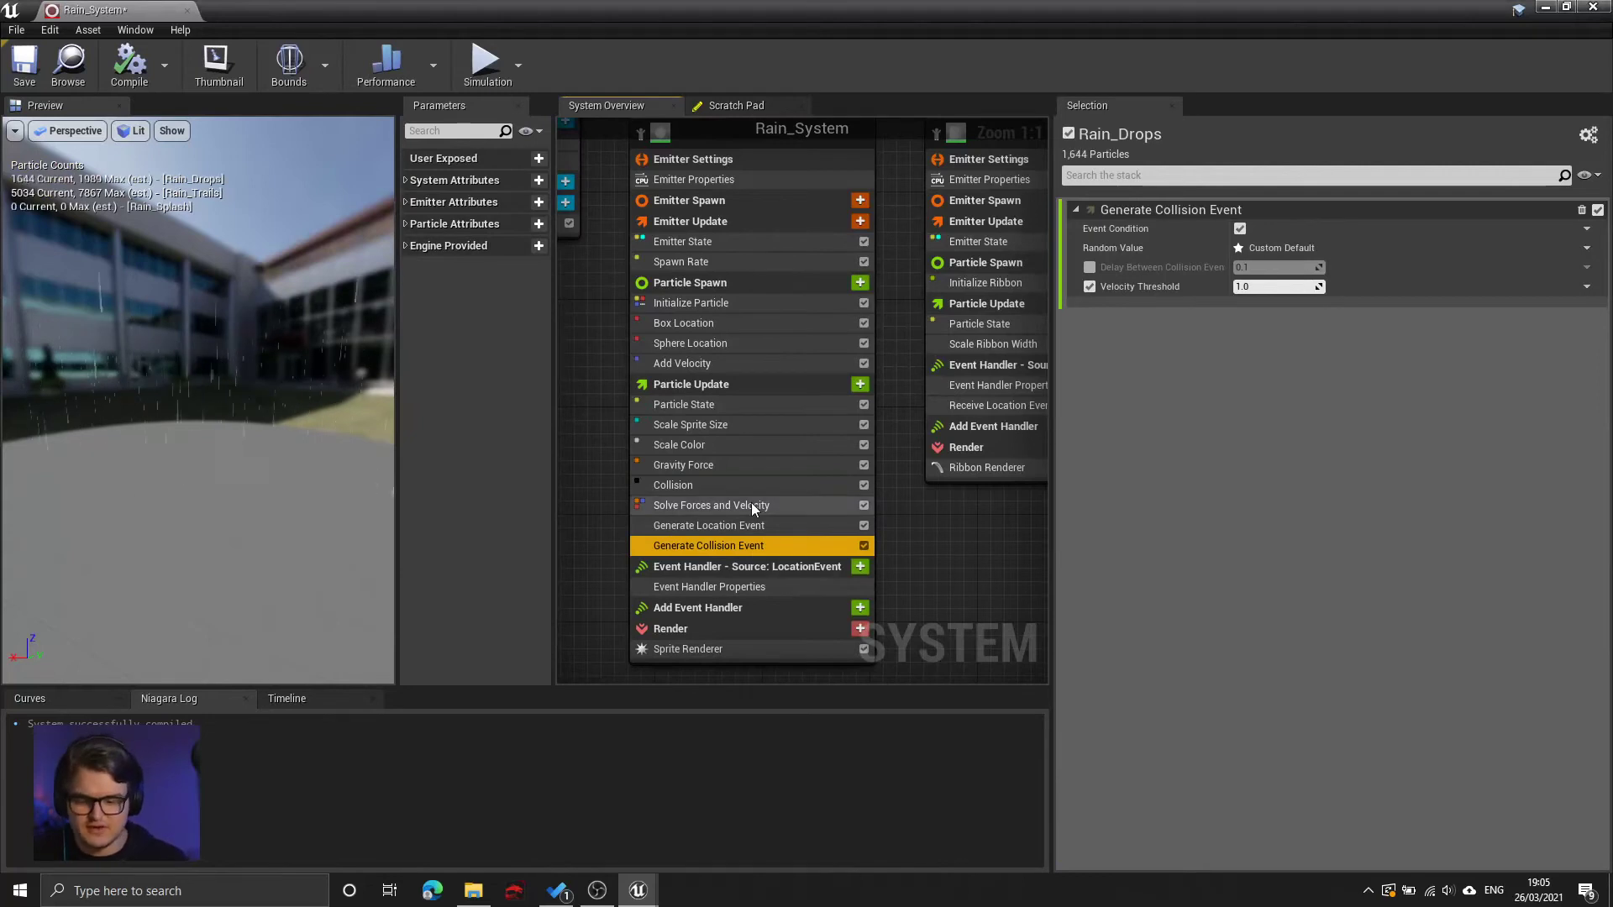
scroll(751, 502, "down", 1)
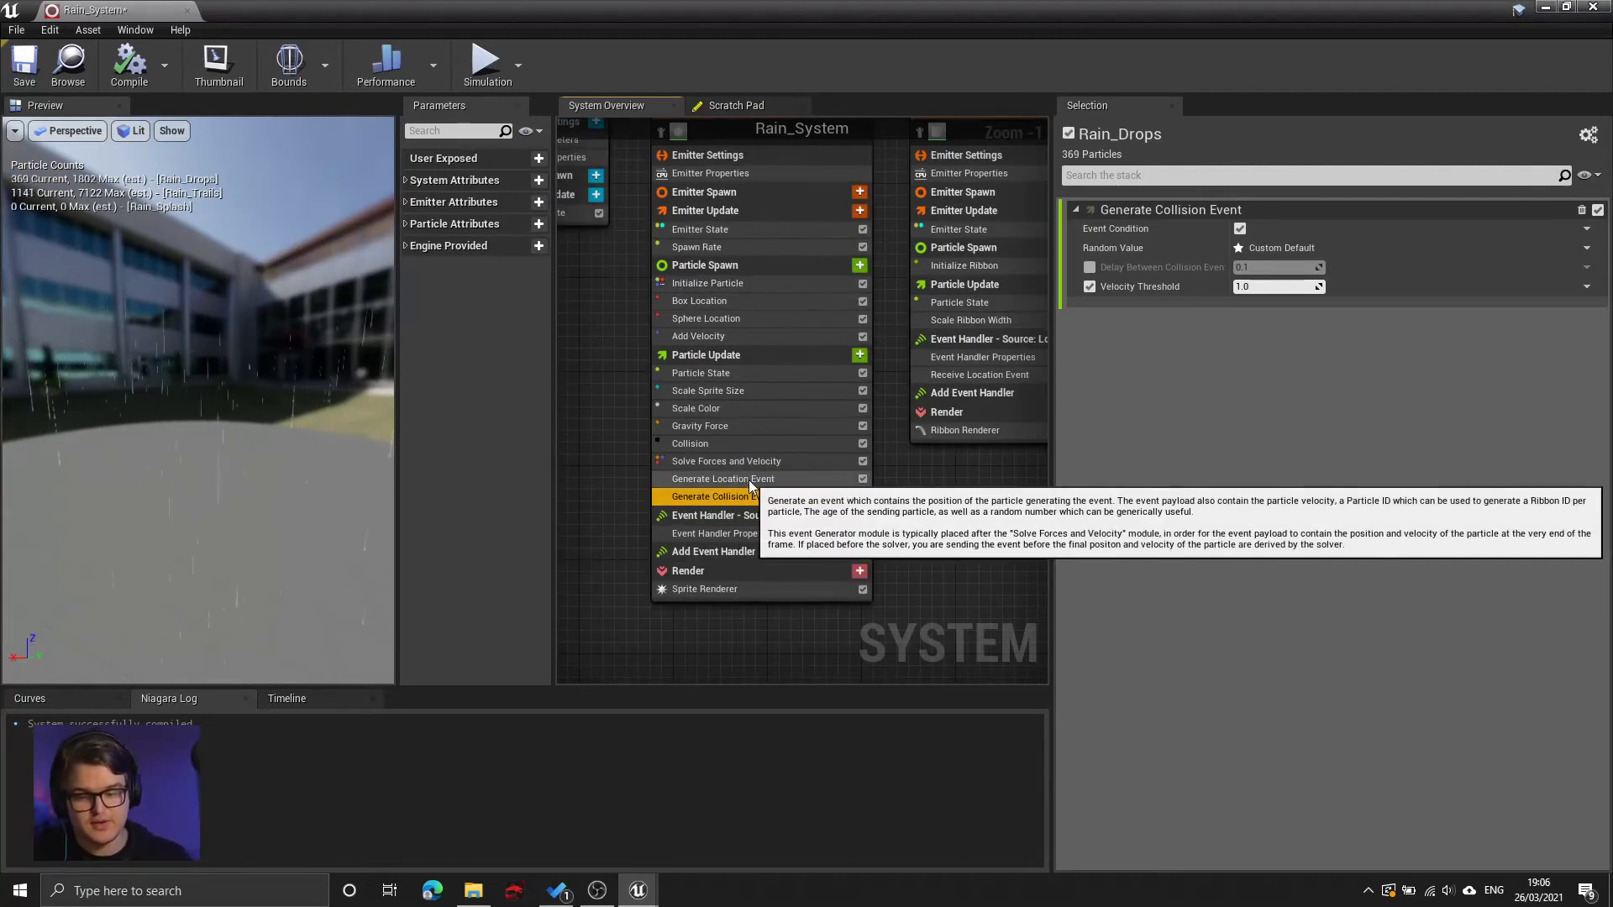
left_click(748, 478)
left_click(728, 516)
left_click(706, 496)
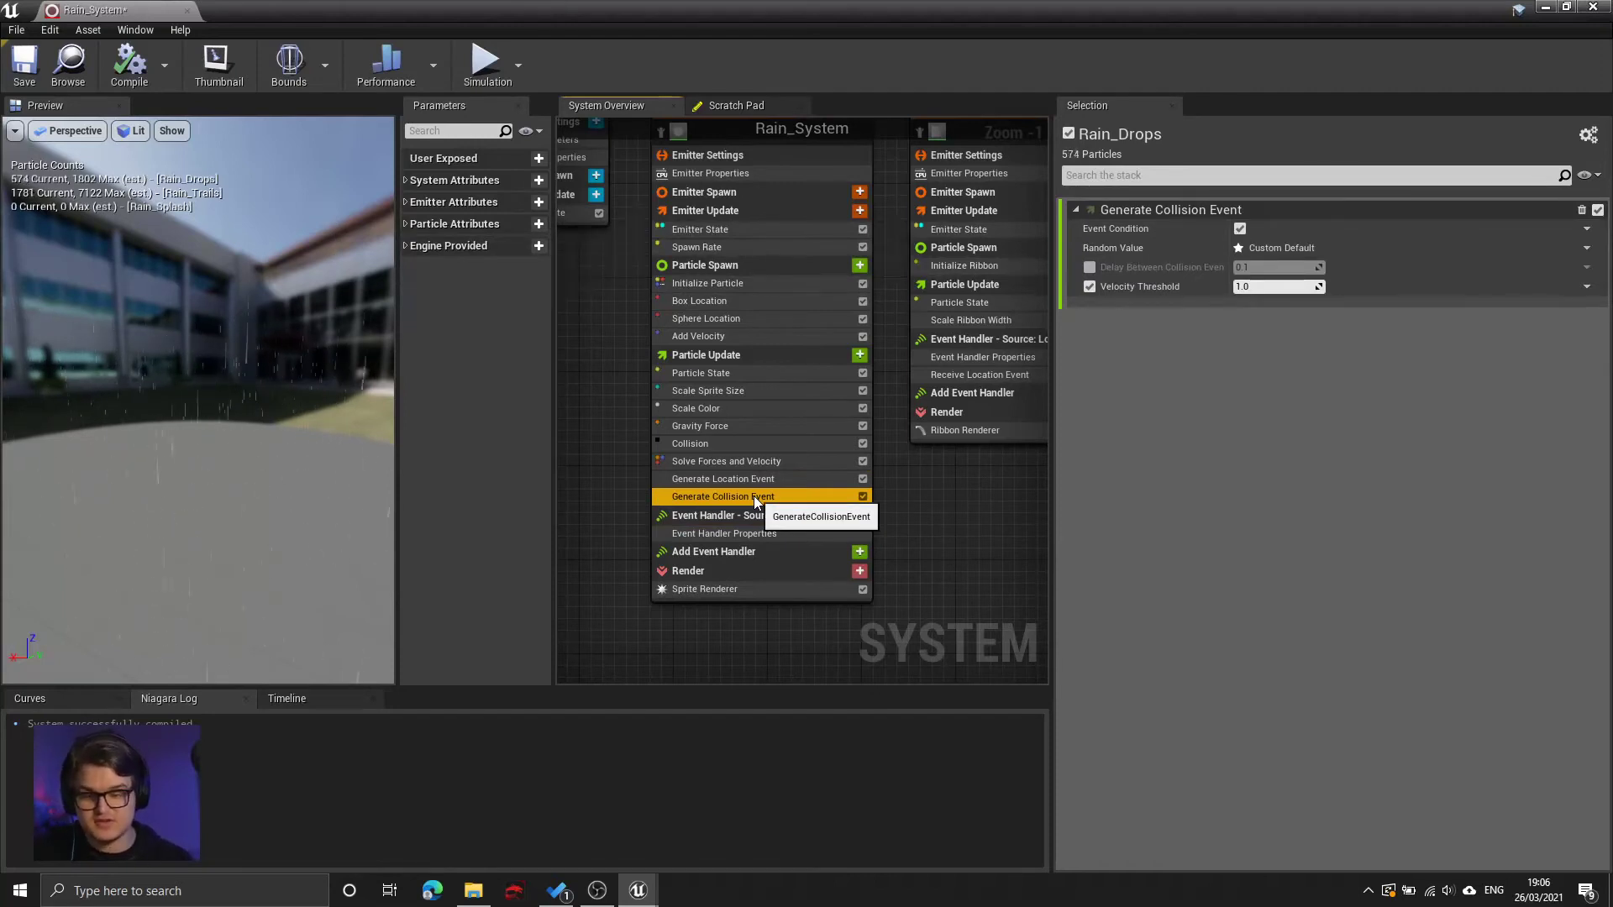
- Add a second event handler to the Rain_Drops emitter with the Rain_Drops CollisionEvent as its source
left_click(769, 551)
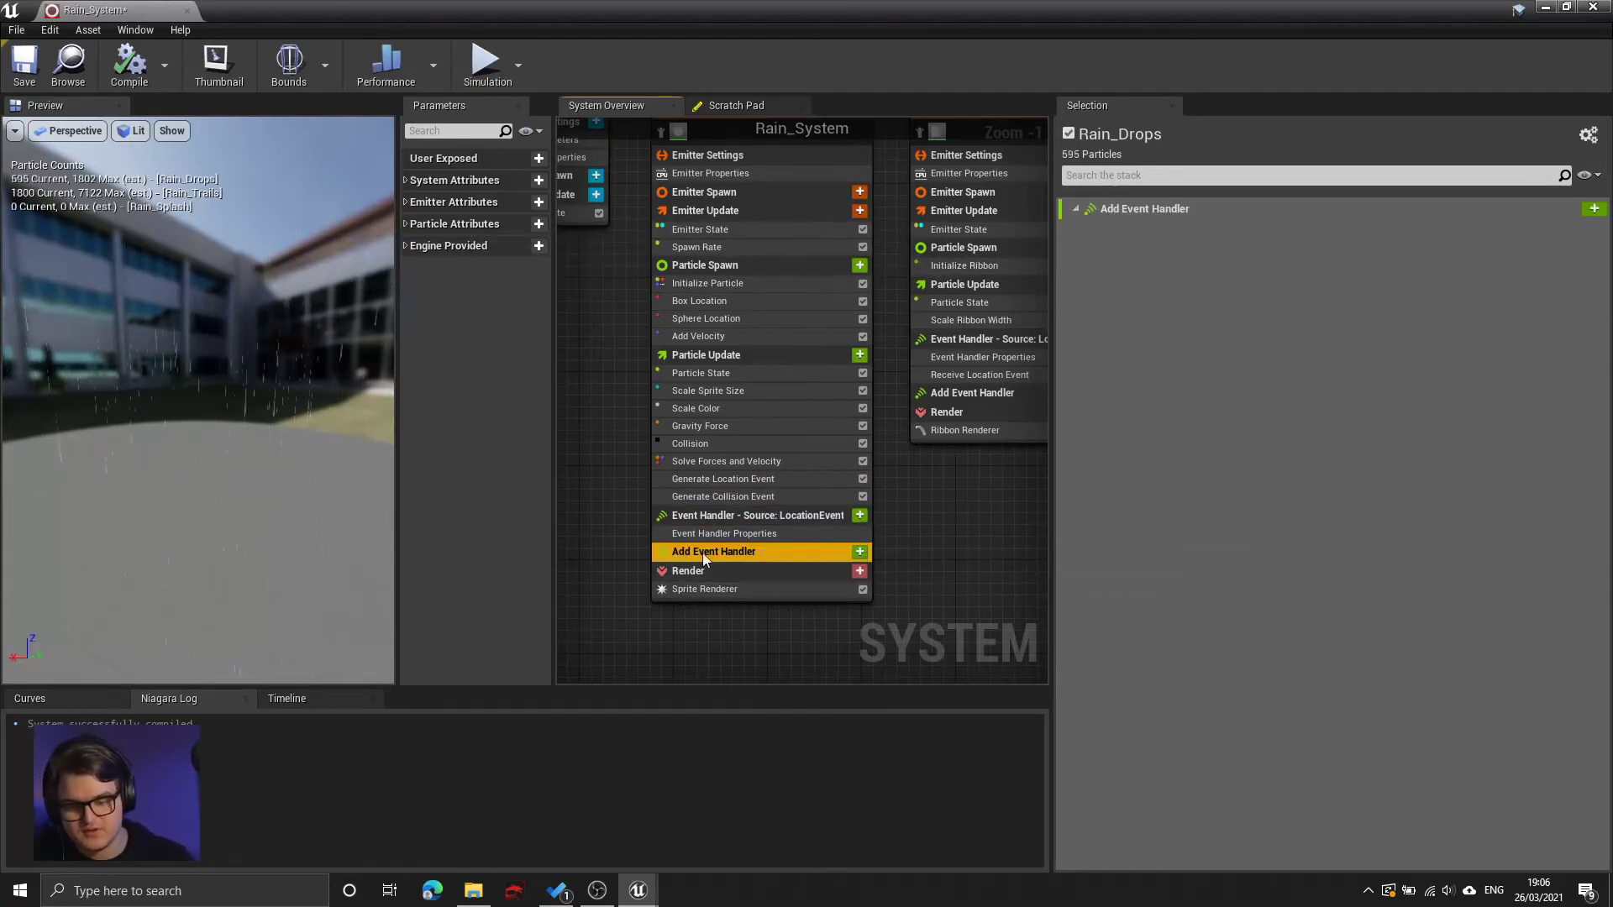
left_click(860, 551)
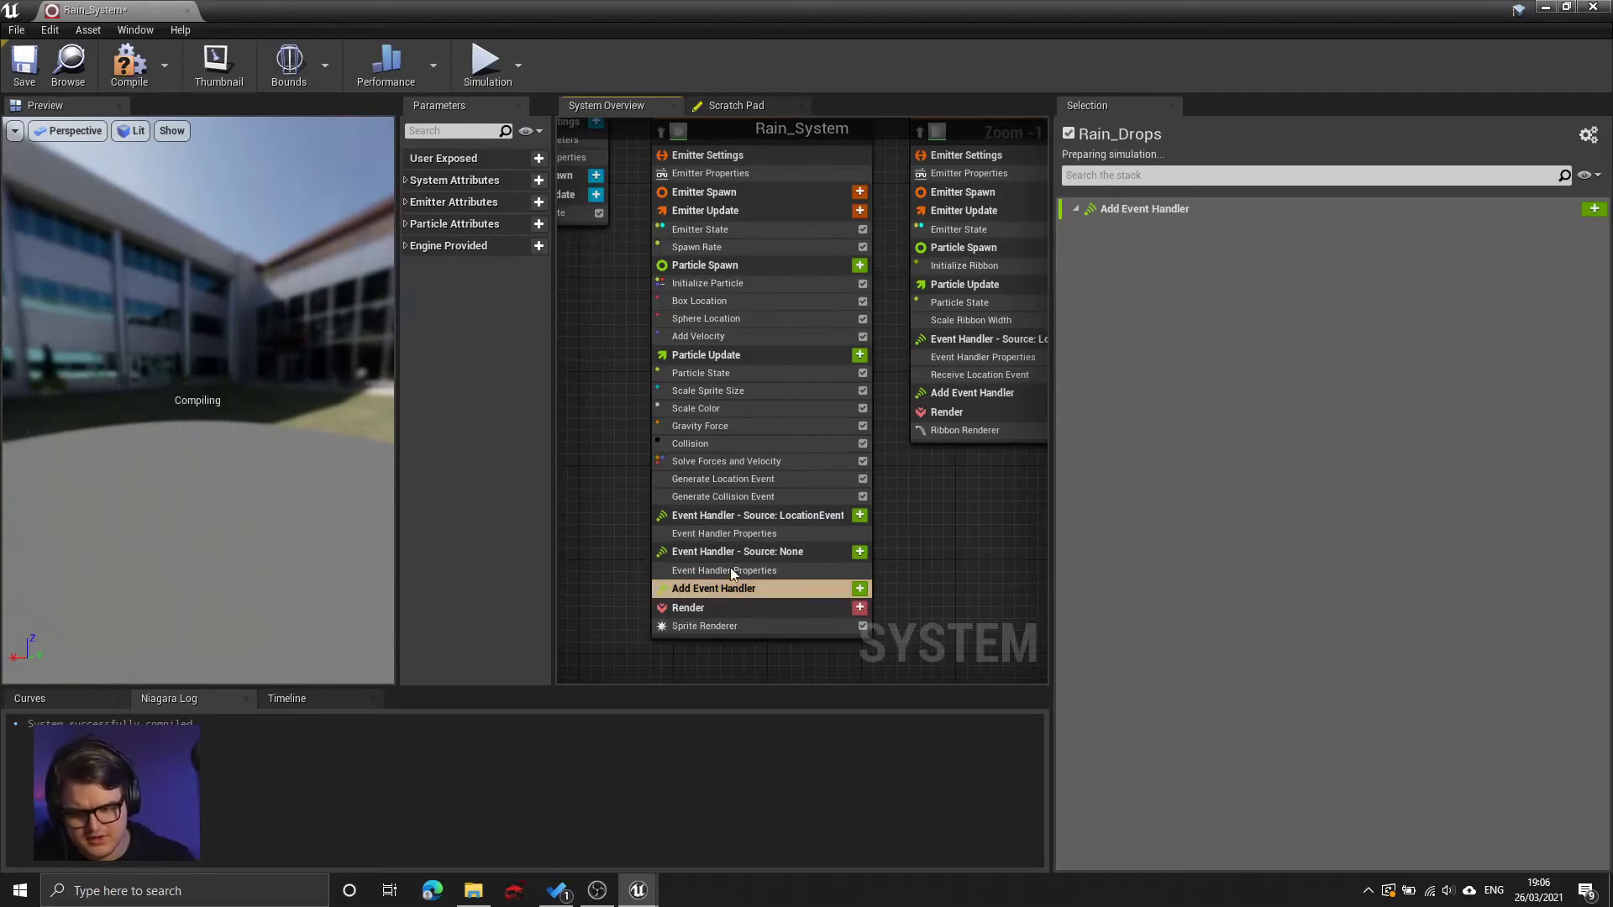
left_click(733, 553)
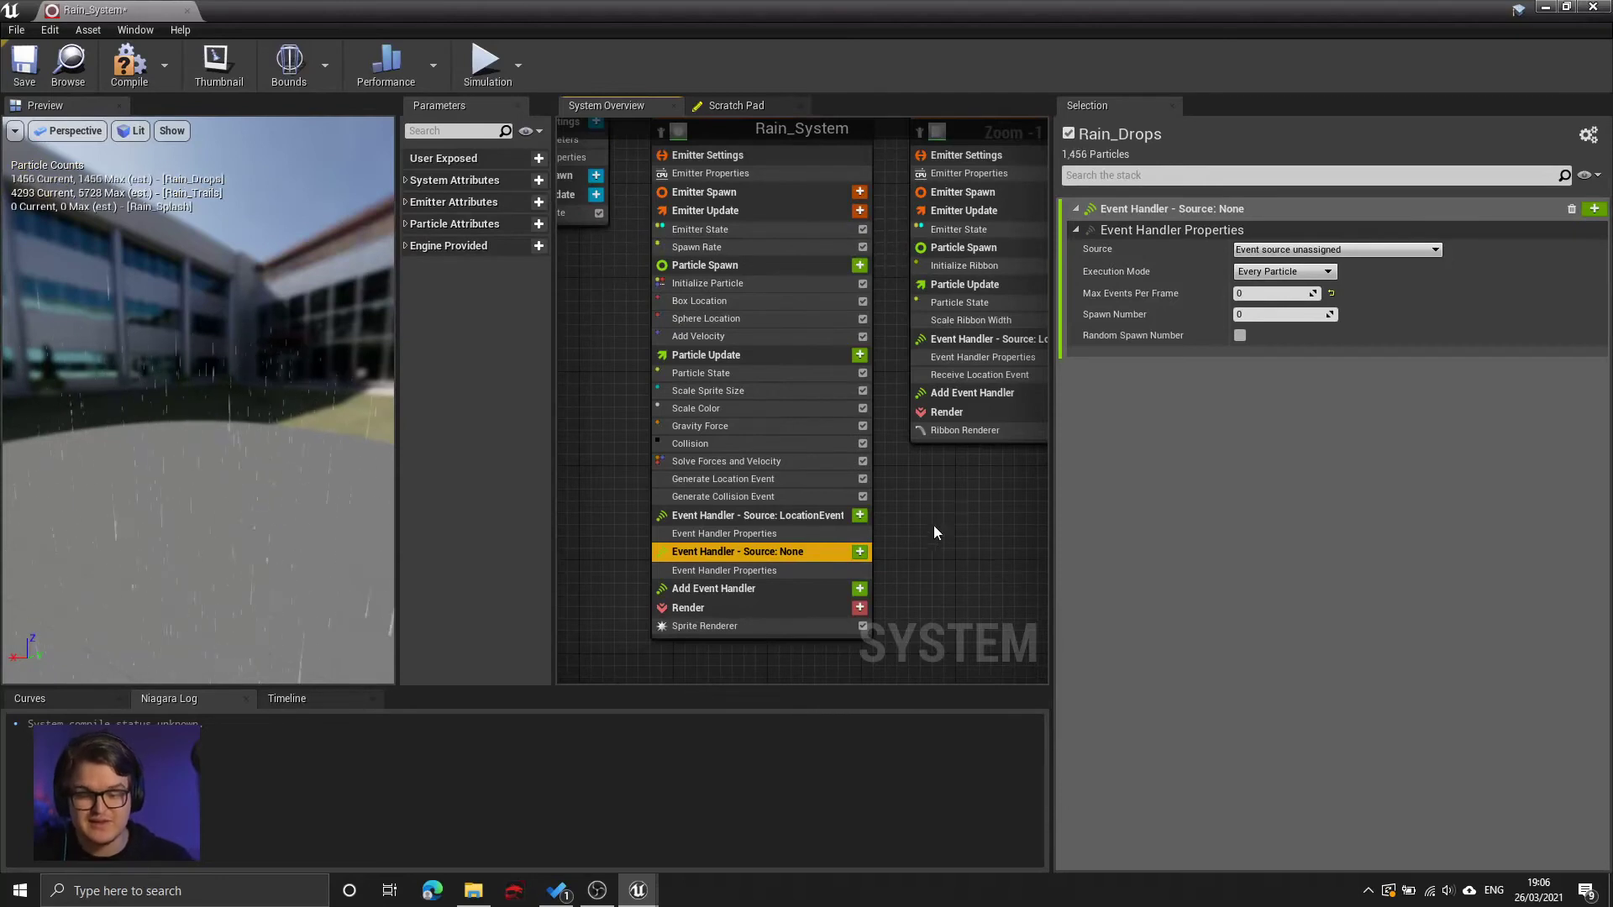
left_click(1162, 256)
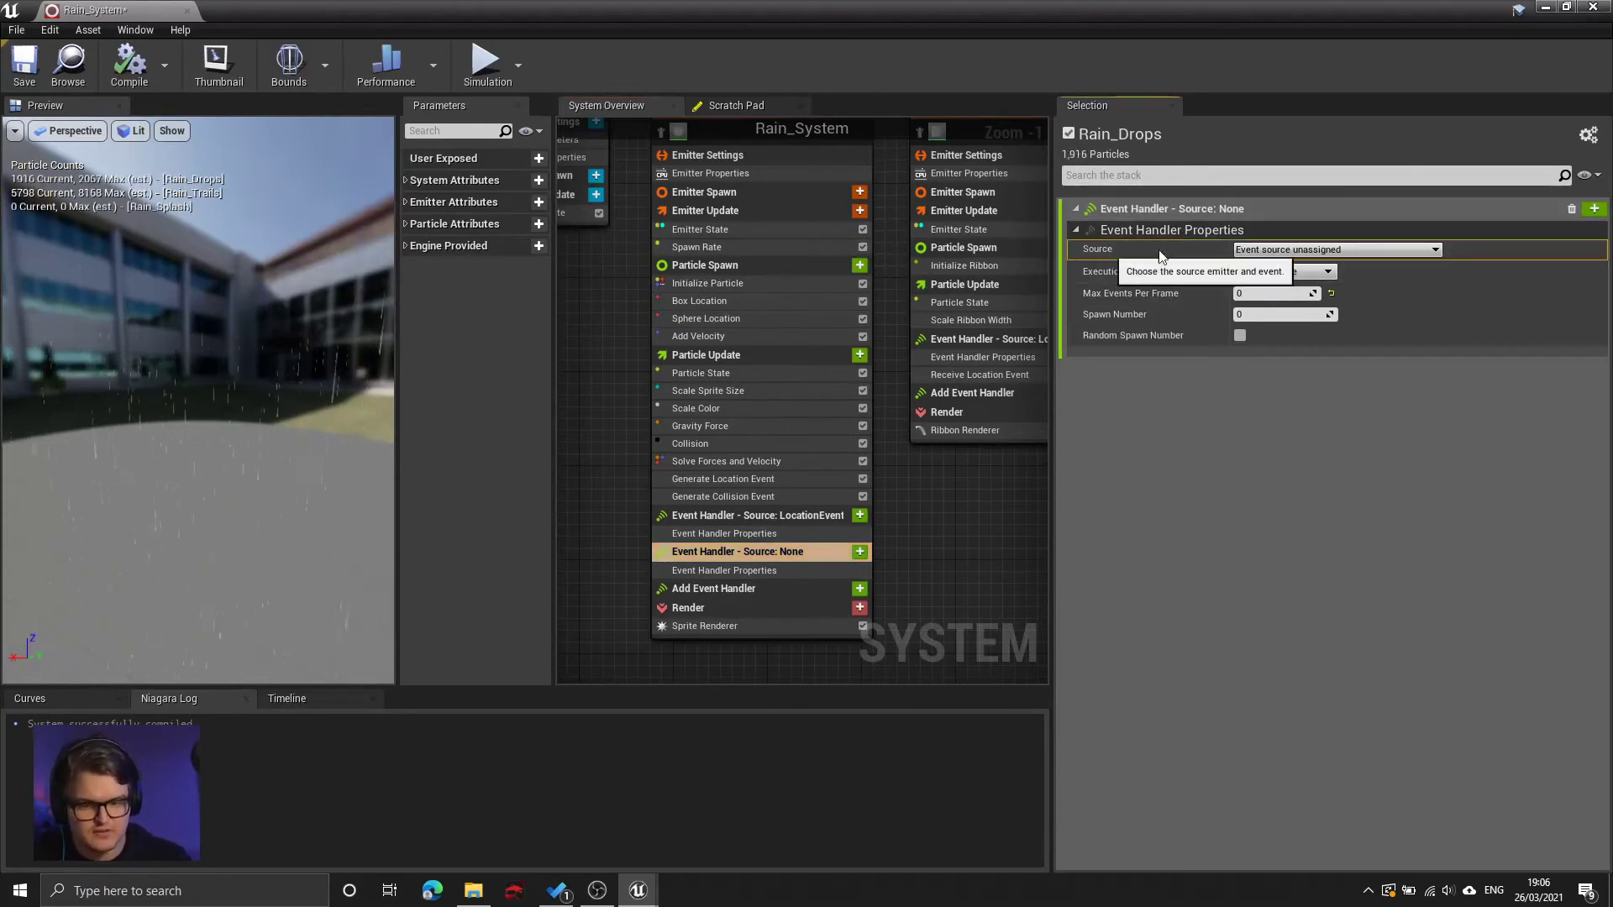
left_click(1285, 249)
left_click(1271, 299)
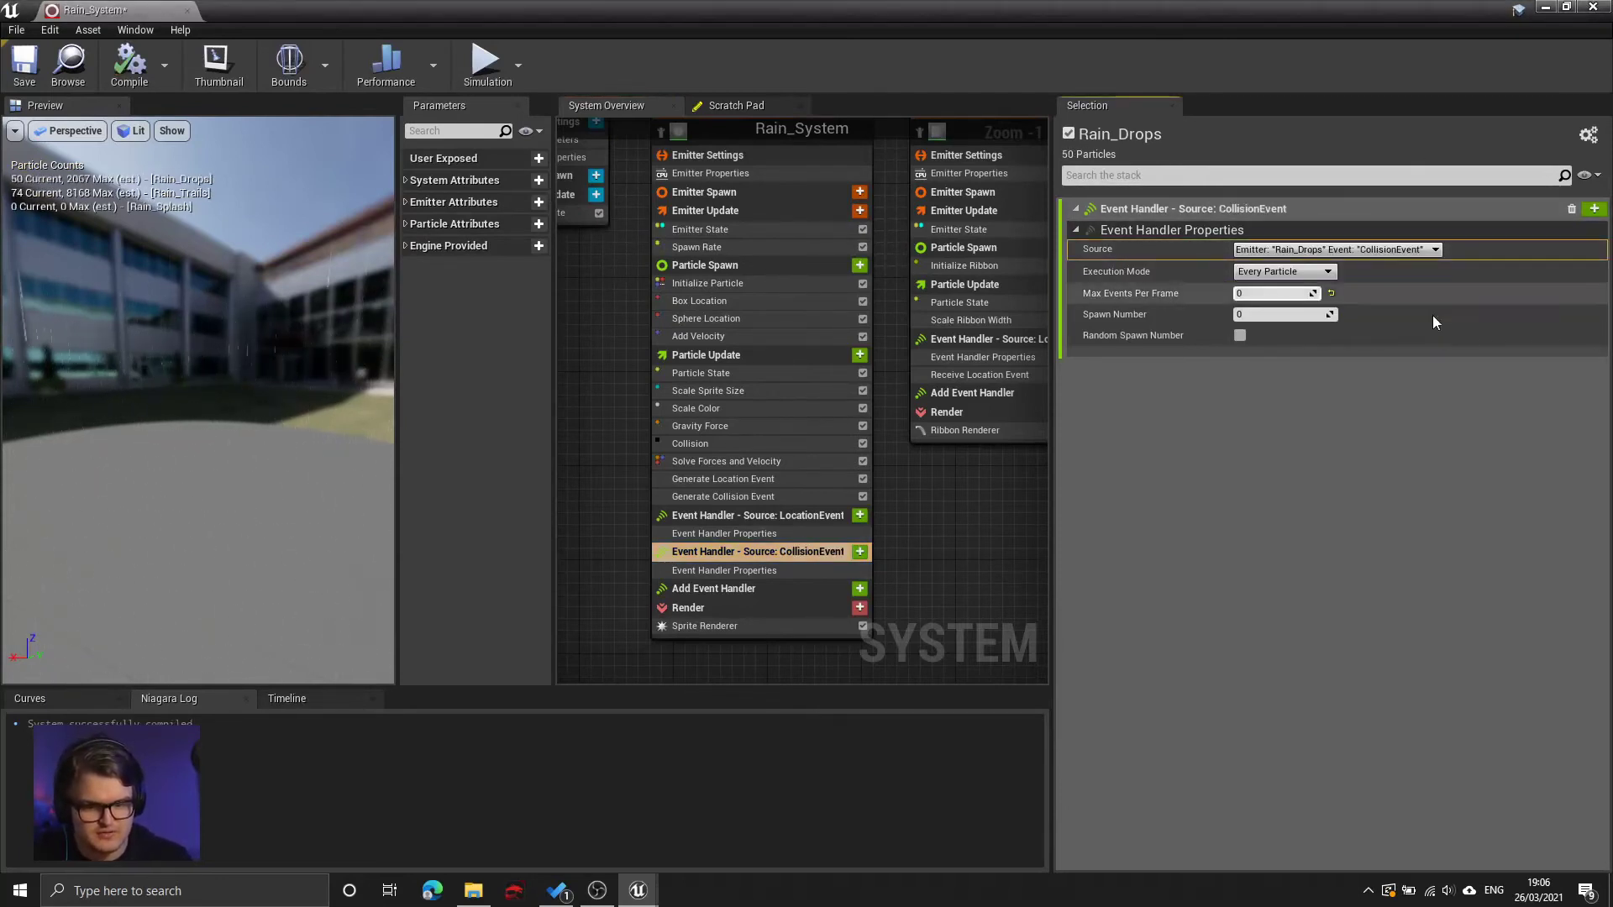
- Set the Execution Mode of the Rain_Drops collision event handler to Spawned Particles
left_click(1222, 272)
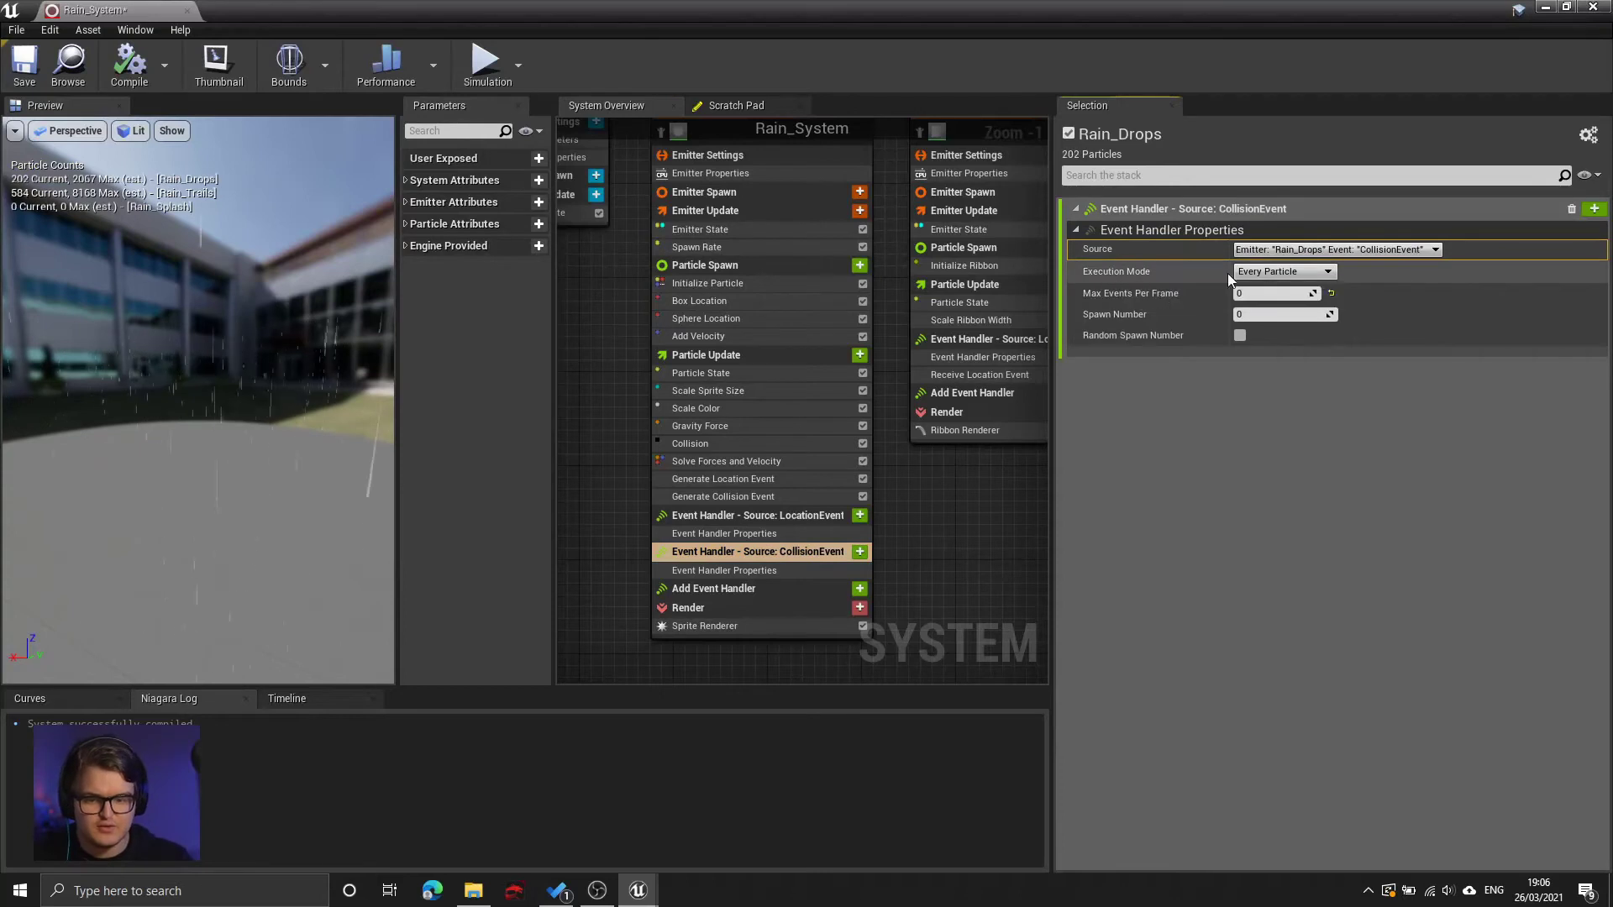
left_click(1279, 272)
left_click(1277, 304)
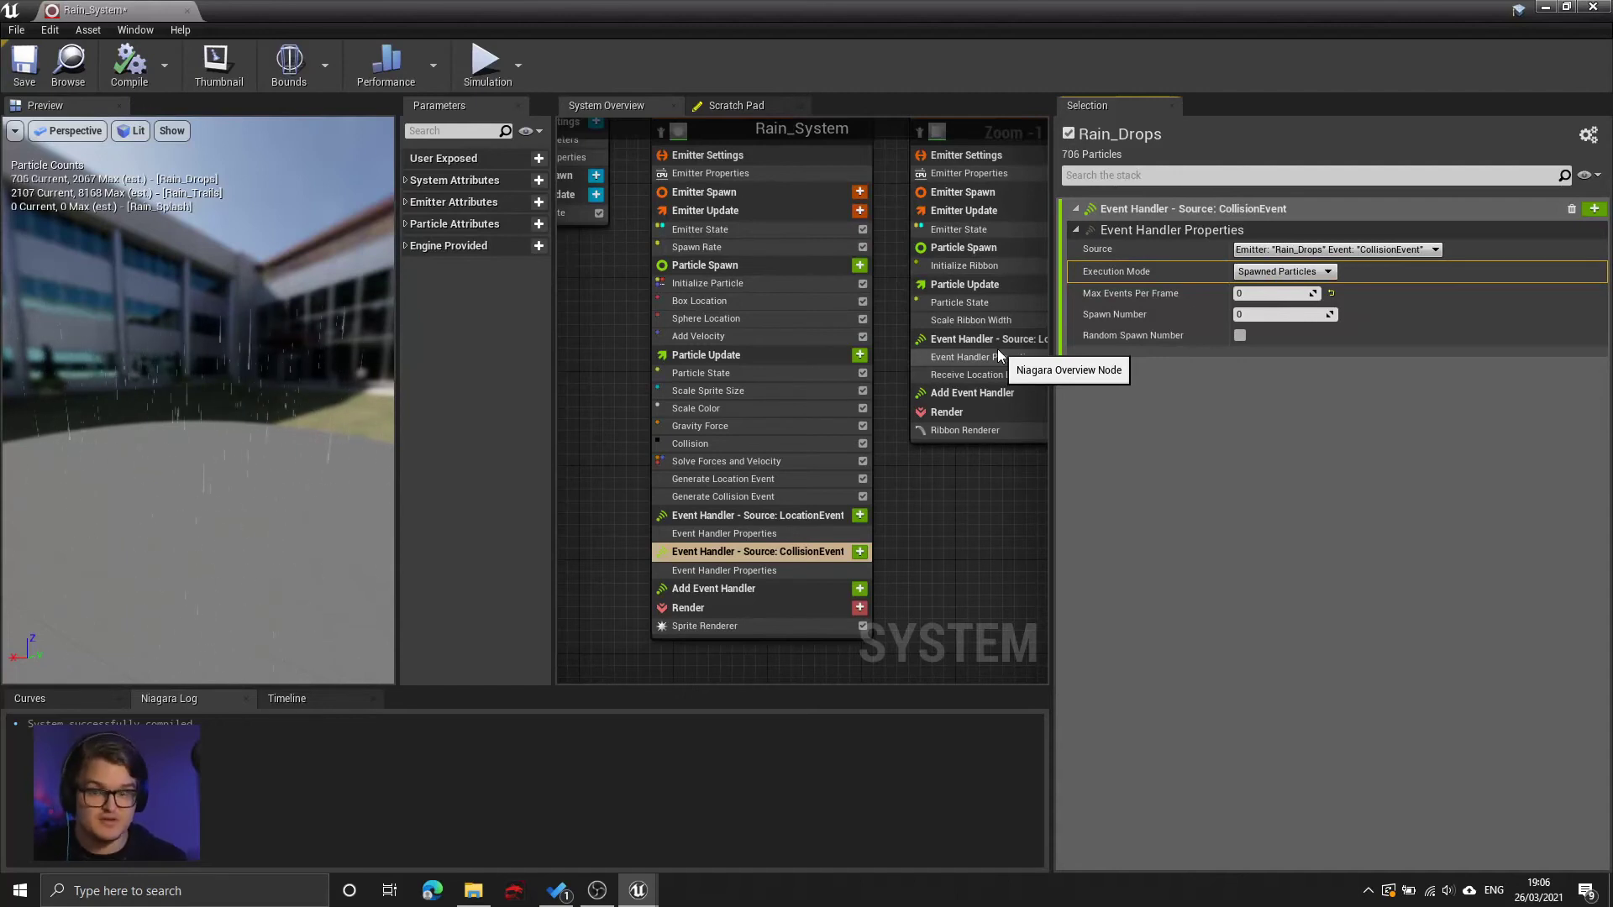
mouse_move(1325, 284)
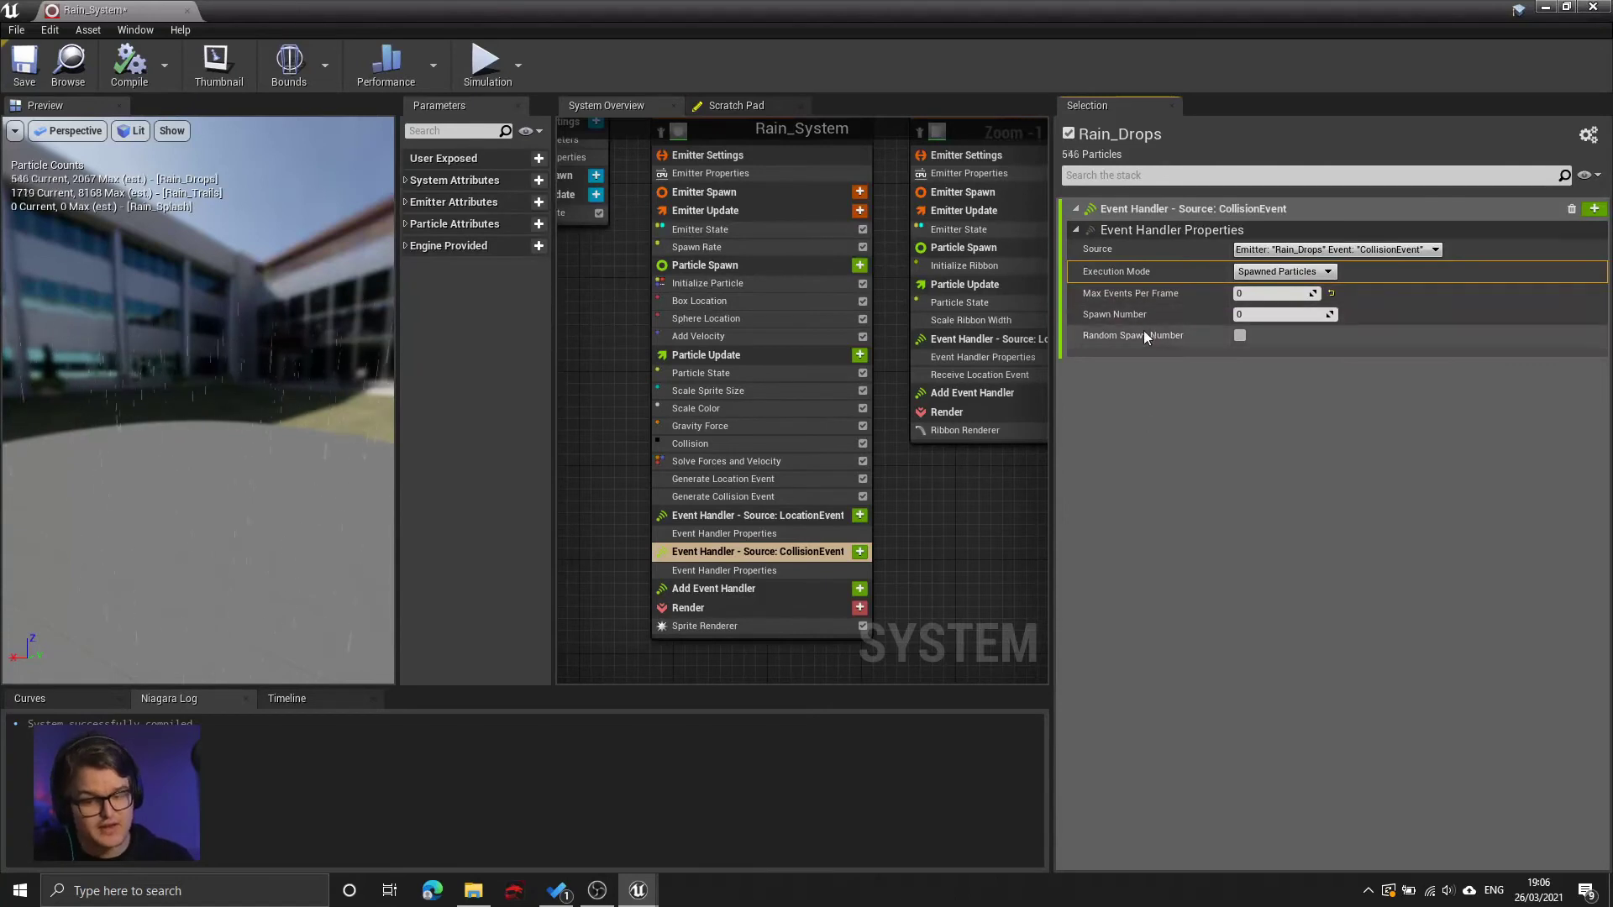
mouse_move(1133, 304)
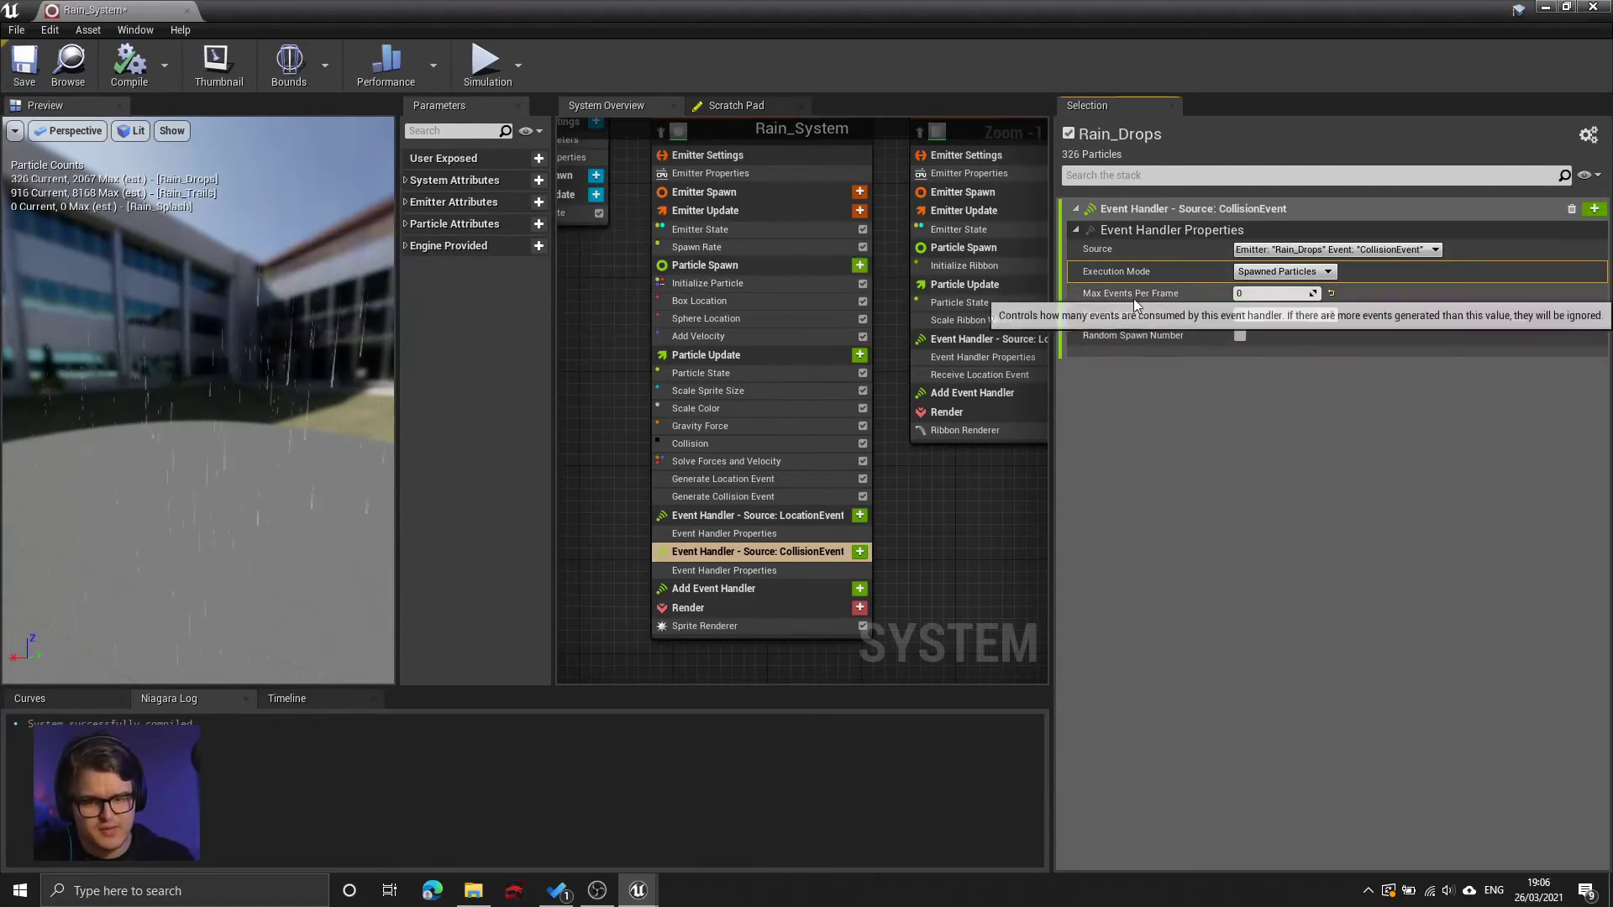
left_click(1265, 314)
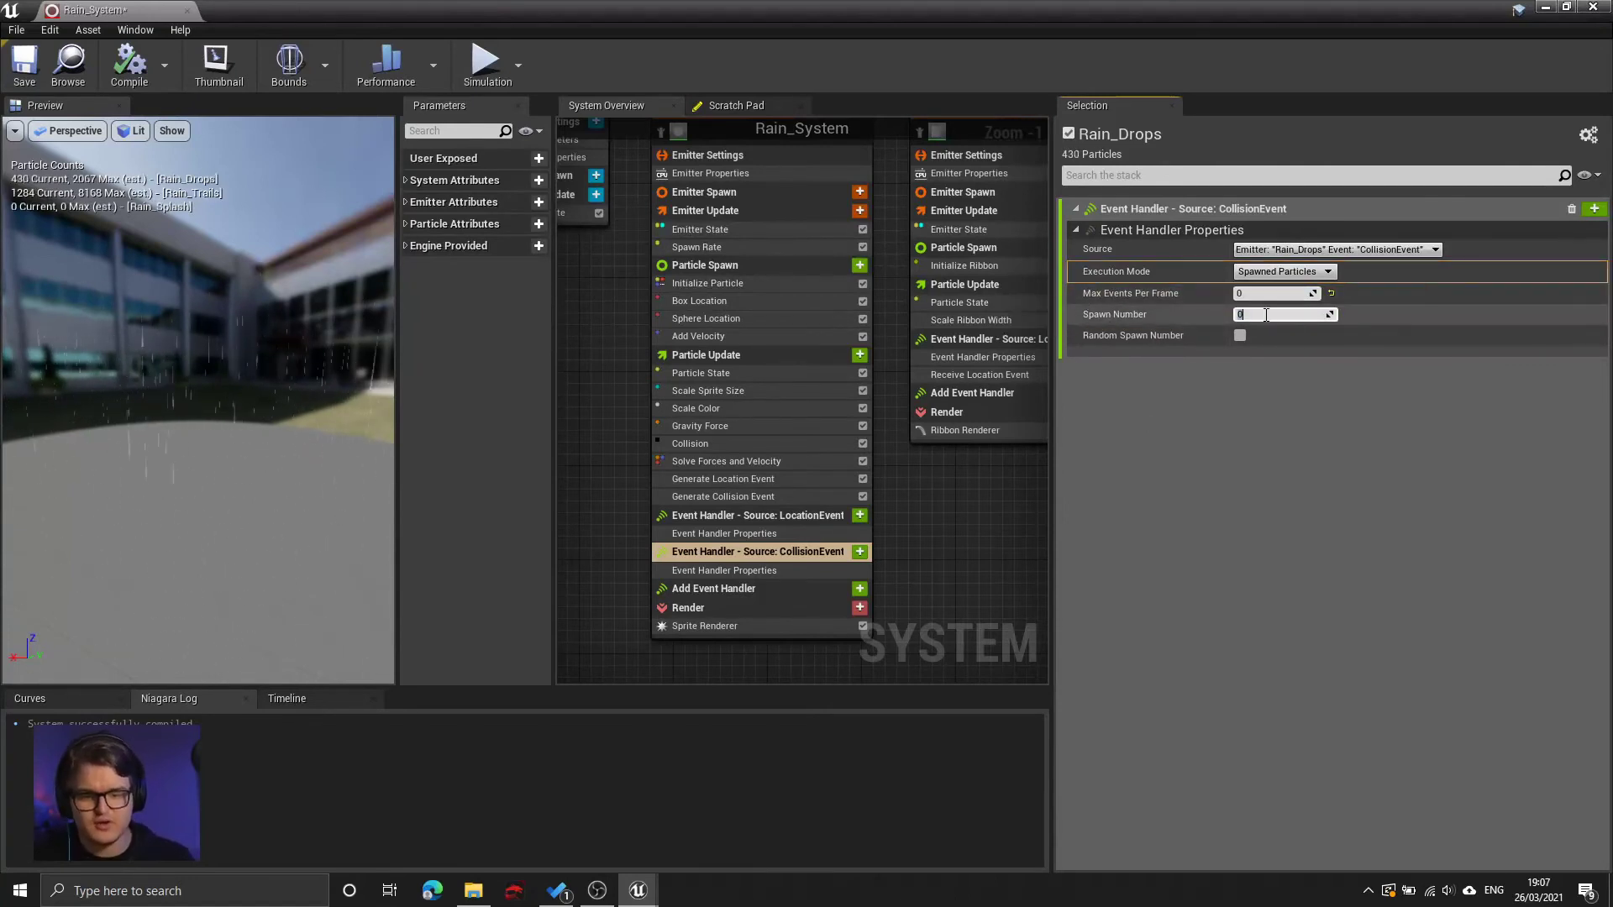
- Review the settings of the Rain_Drops location and collision event modules and their event handler properties
right_click_drag(966, 503, 898, 501)
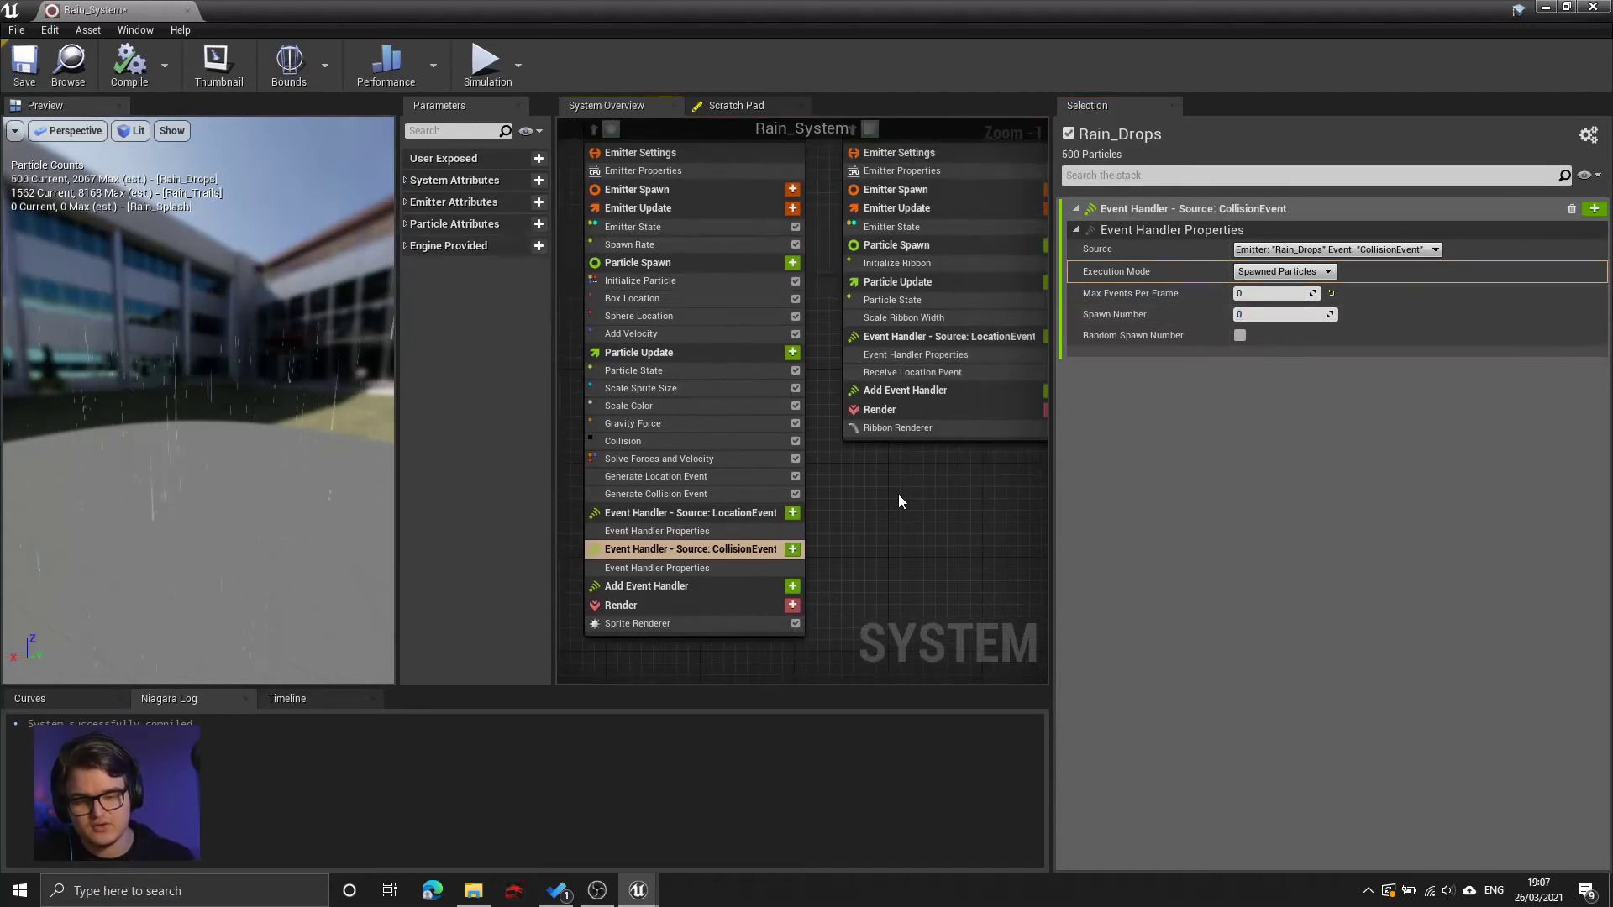
left_click(672, 479)
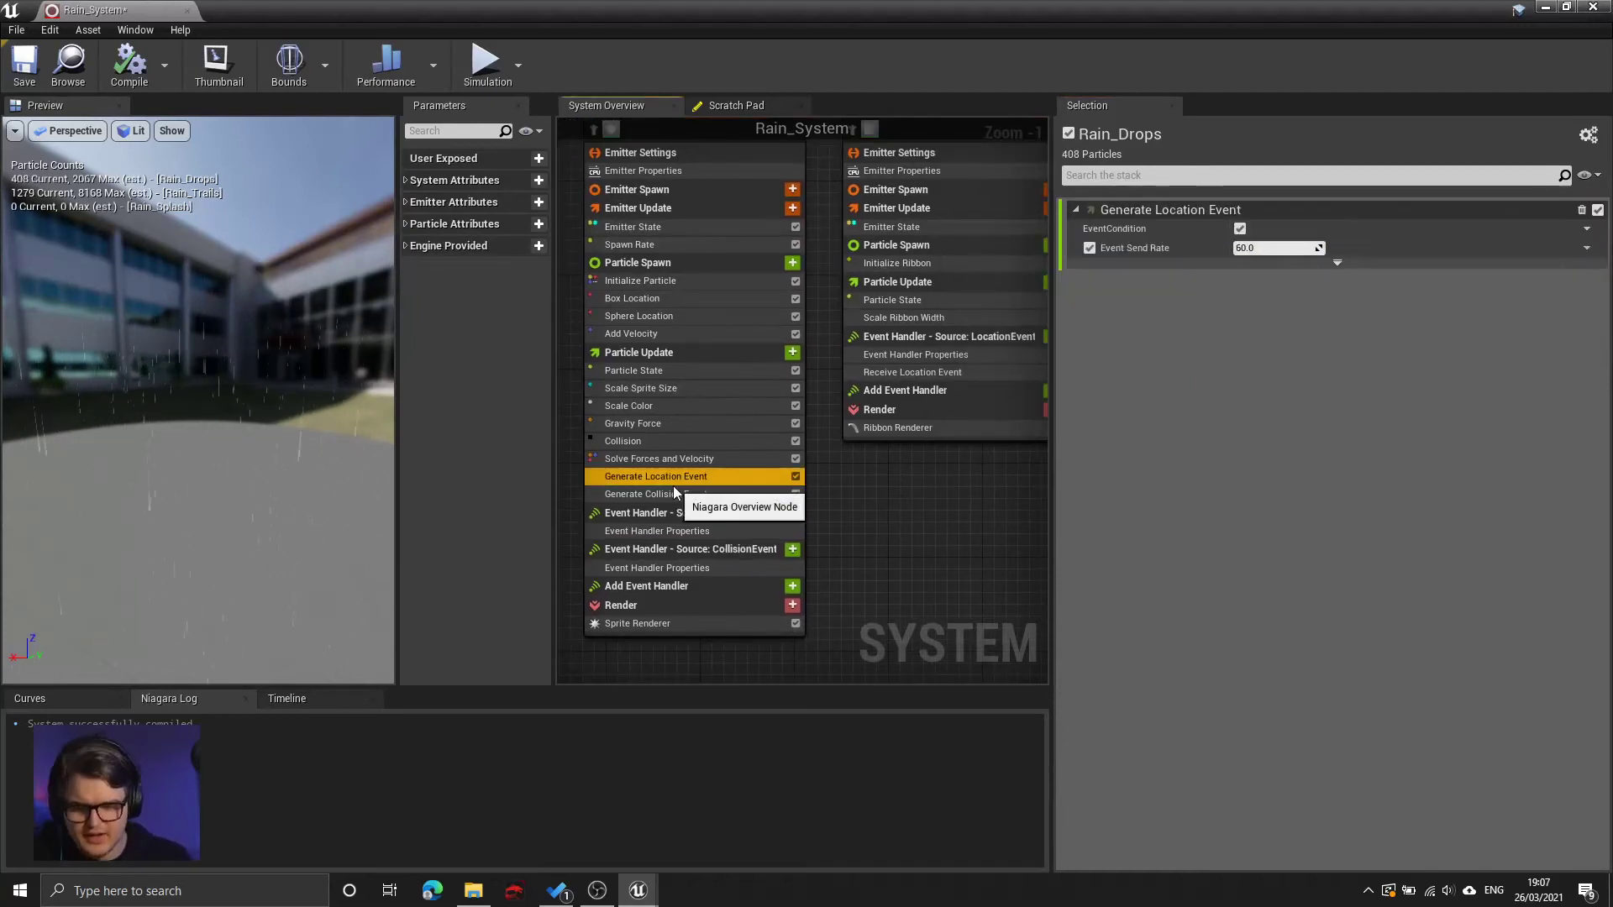
left_click(682, 494)
left_click(684, 533)
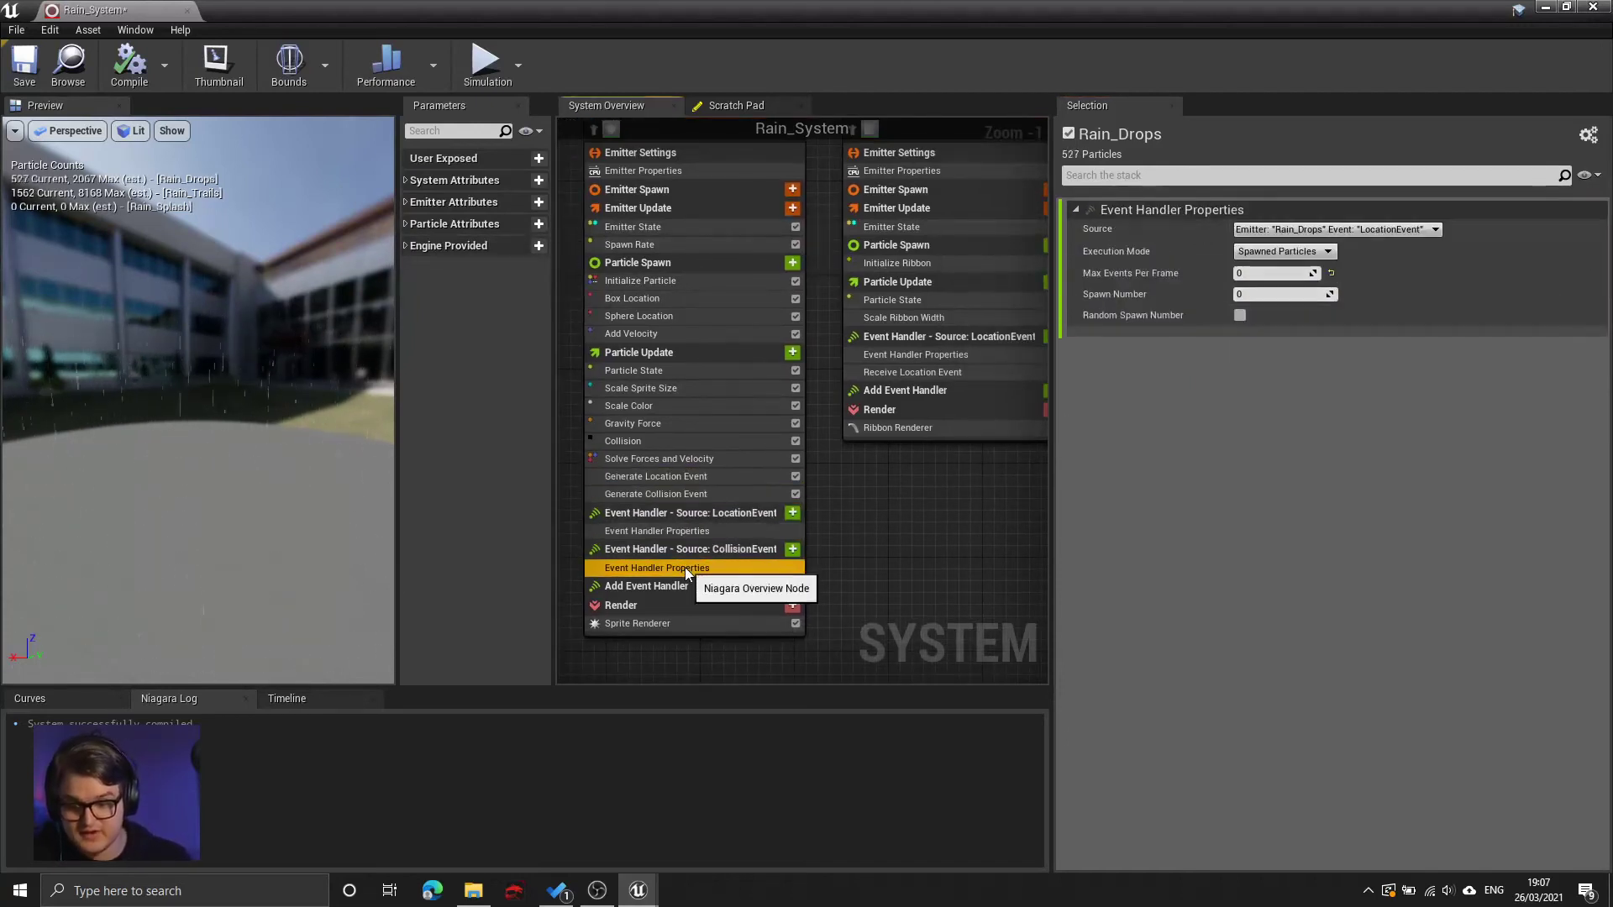
- Add an event handler to the Rain_Splash emitter
right_click_drag(943, 487, 707, 641)
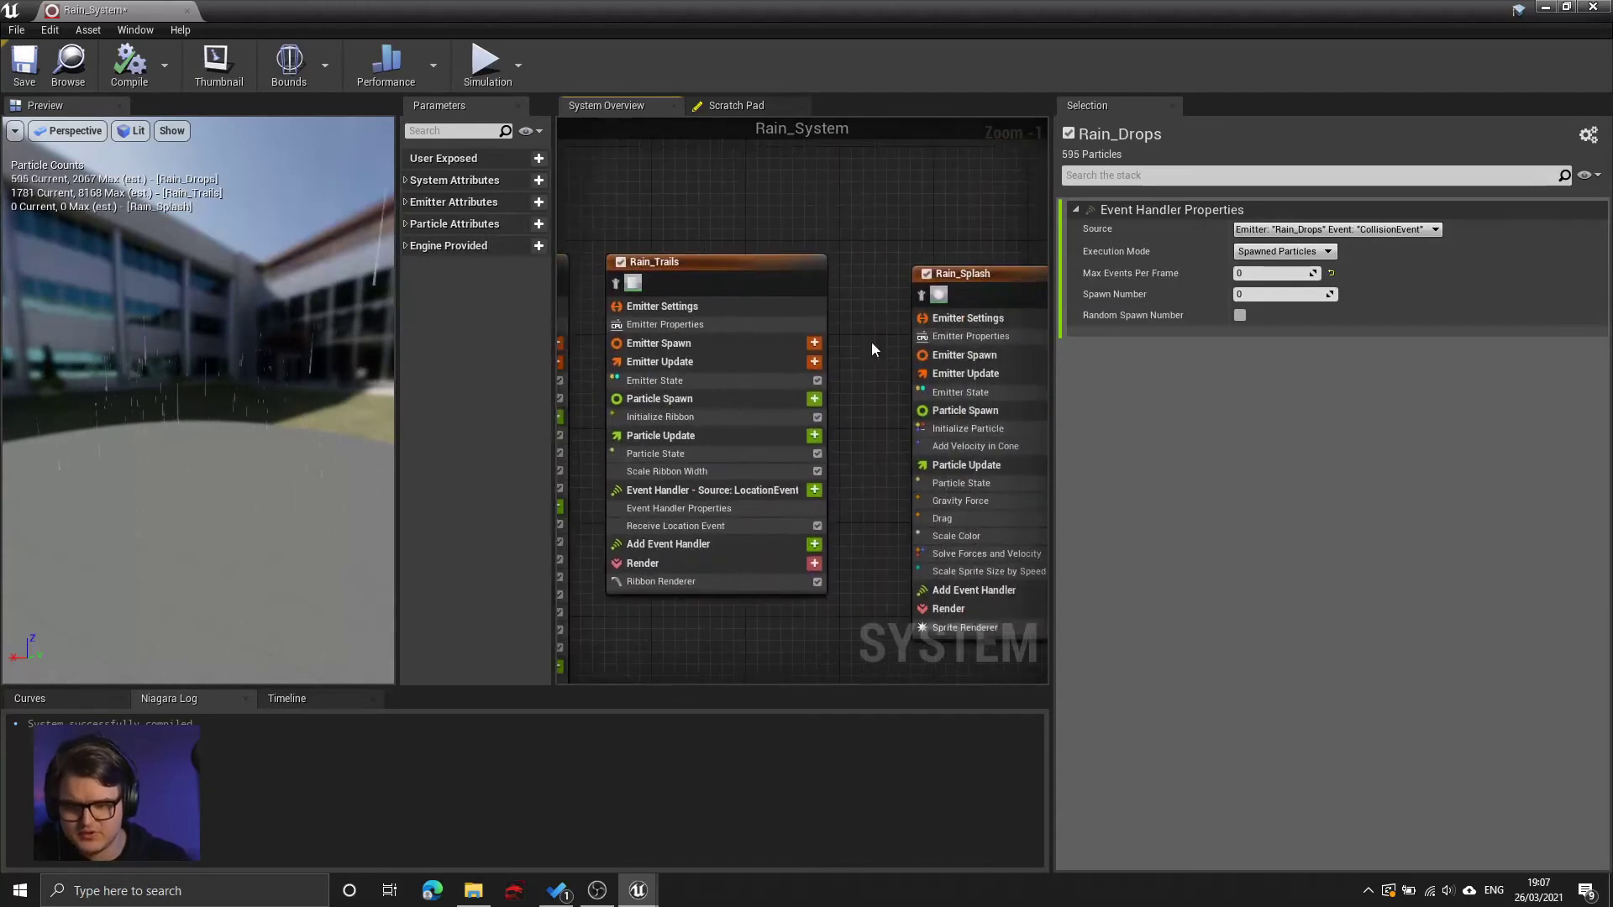
left_click(965, 285)
right_click_drag(965, 285, 785, 171)
scroll(909, 410, "up", 1)
right_click_drag(825, 502, 874, 456)
left_click(793, 525)
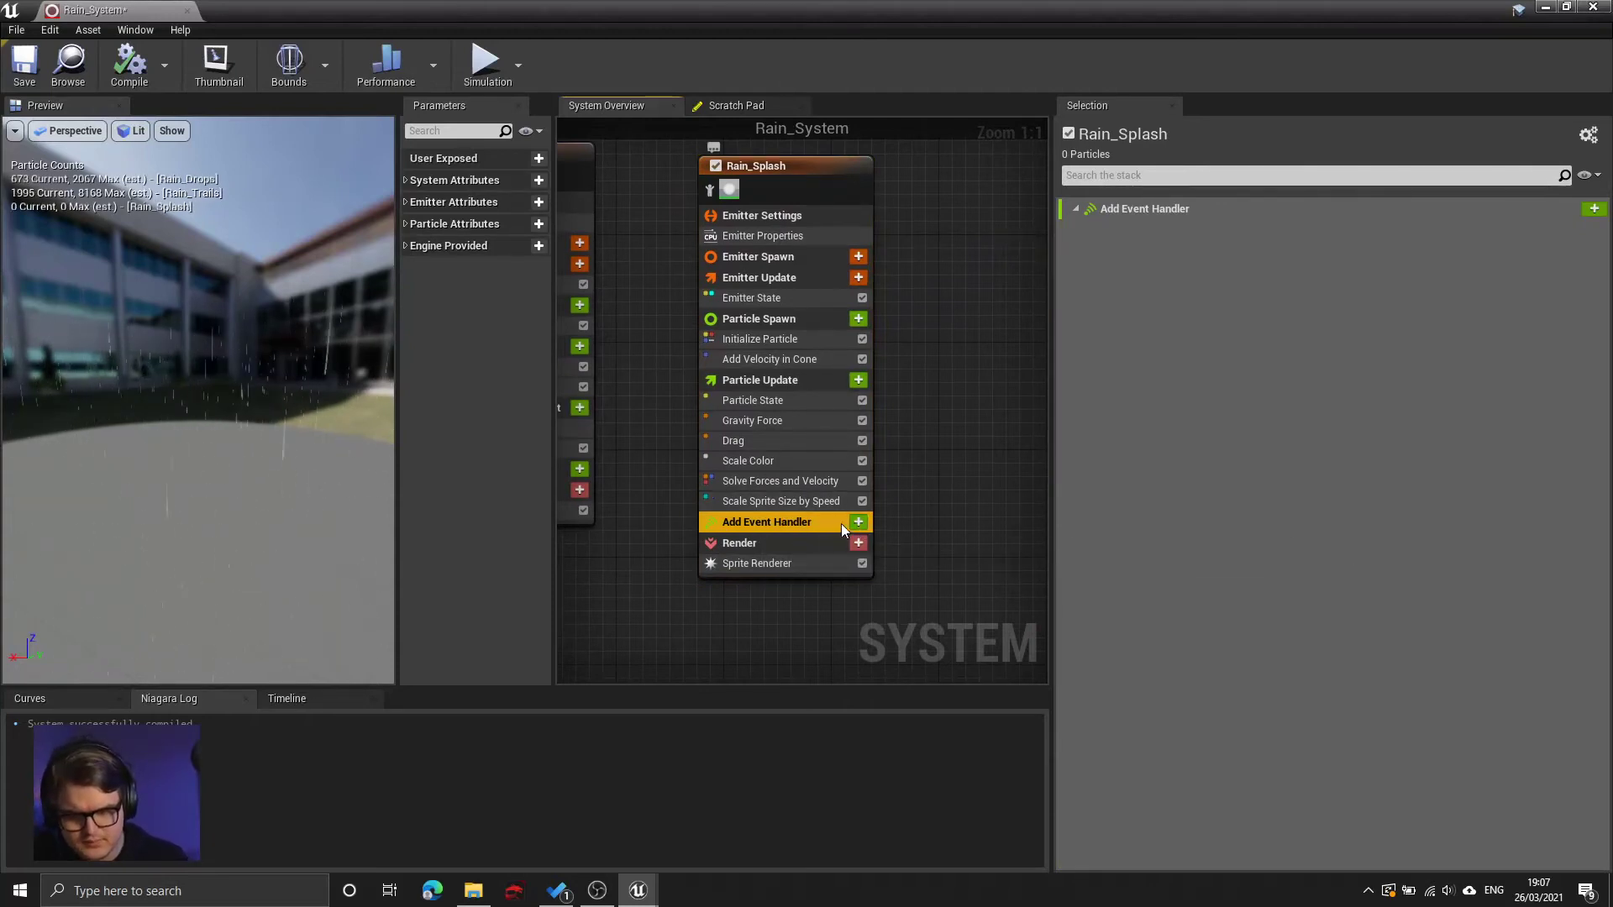
left_click(857, 521)
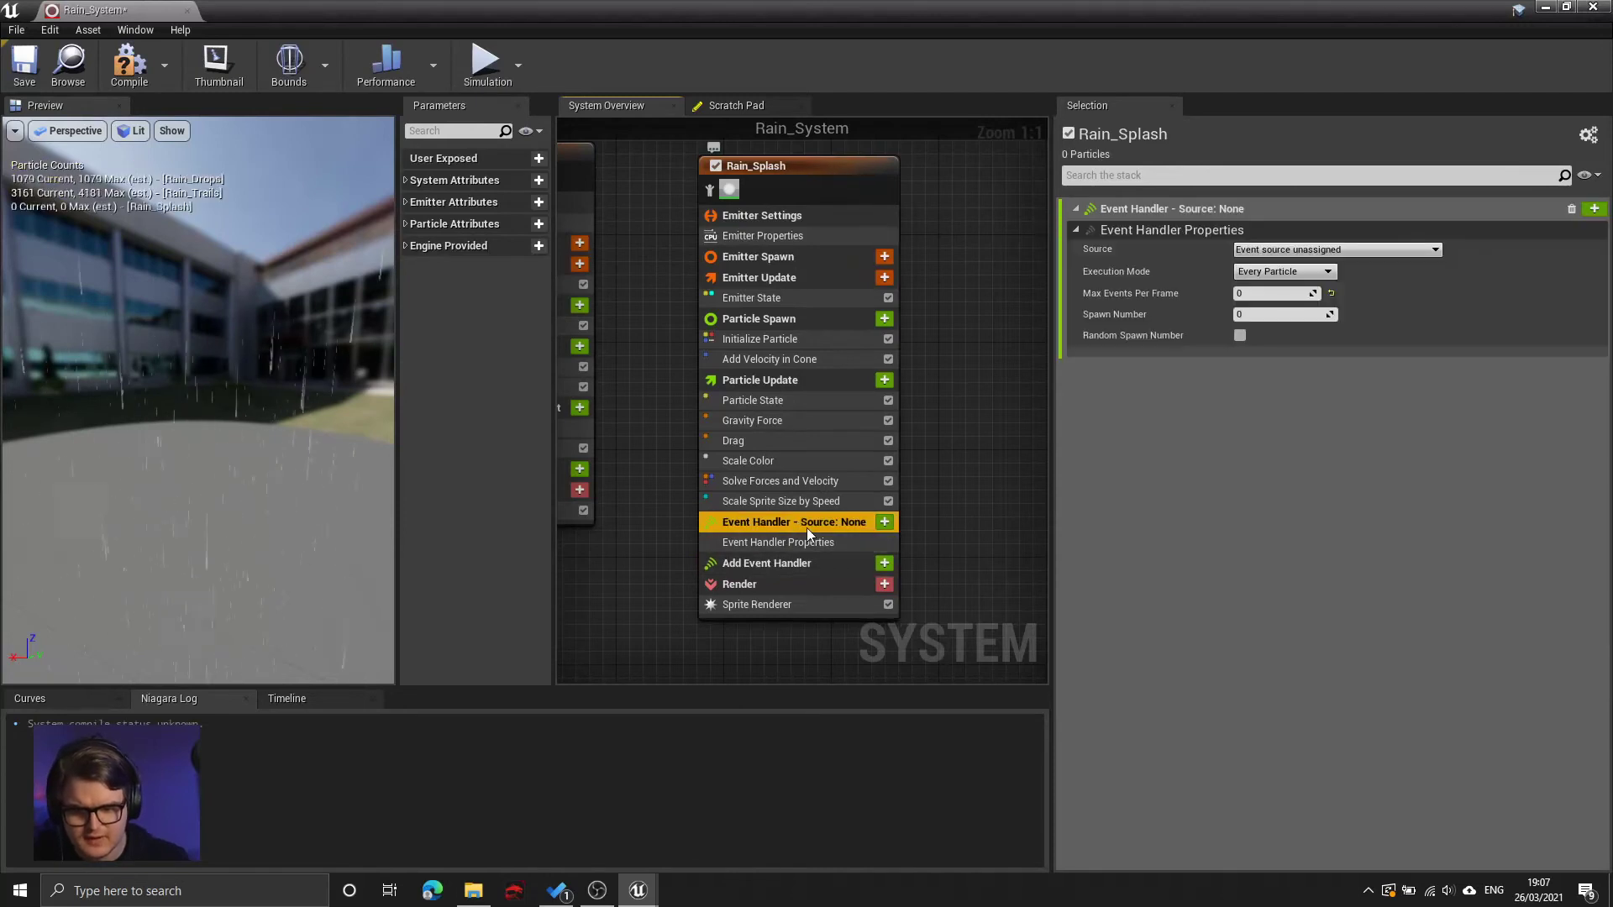
- Add a Receive Collision Event module to the new event handler of the Rain_Splash emitter
left_click(884, 522)
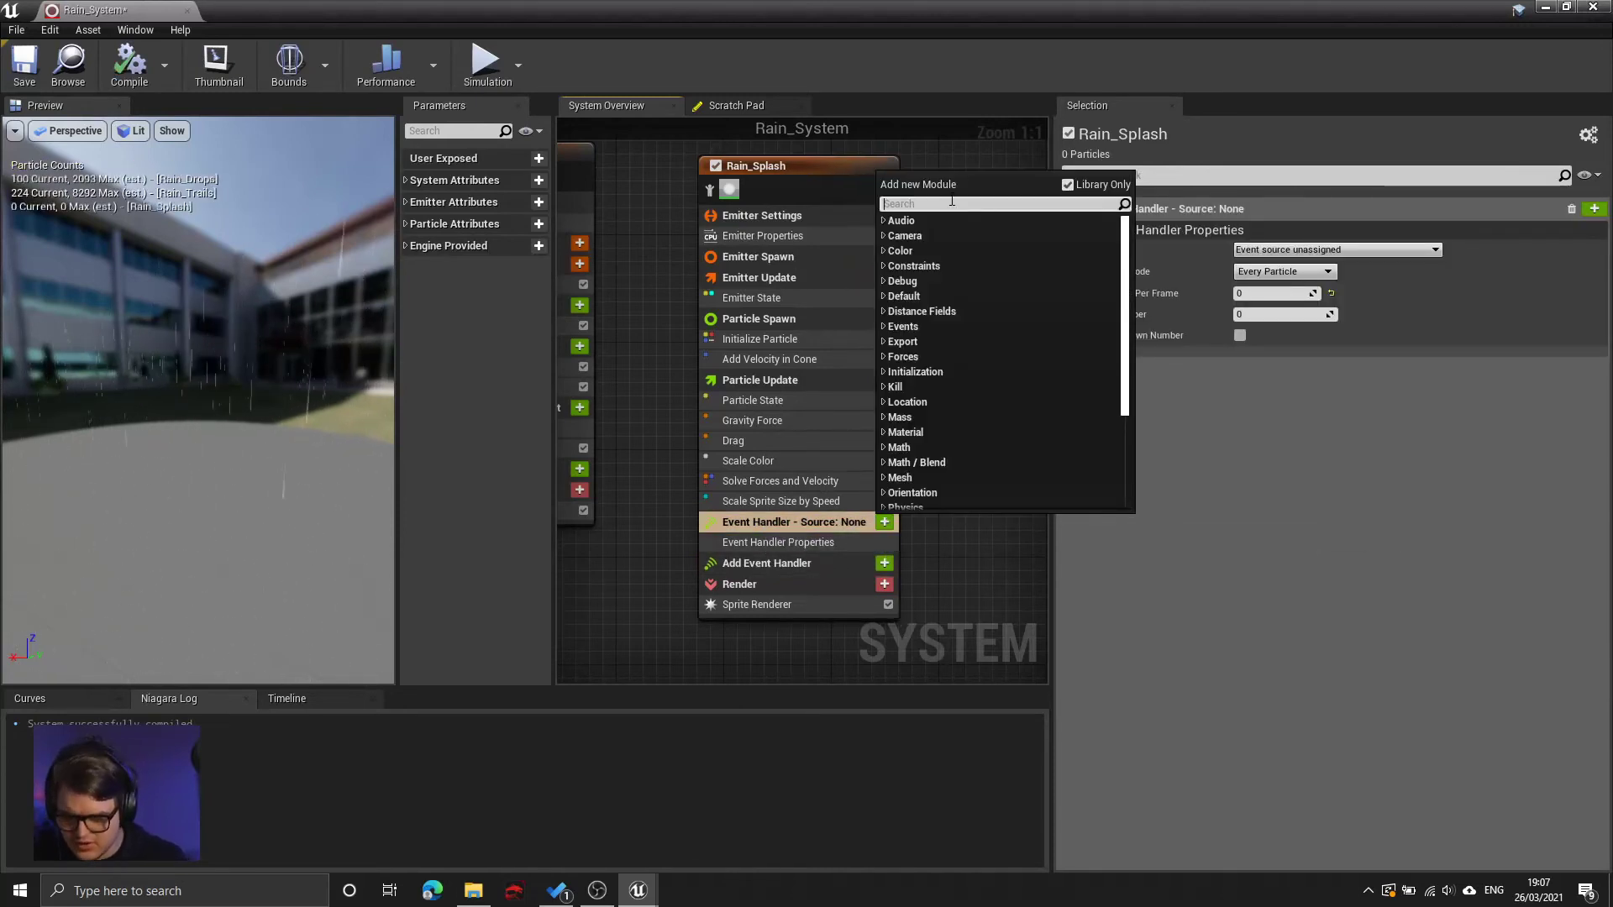
type("rece")
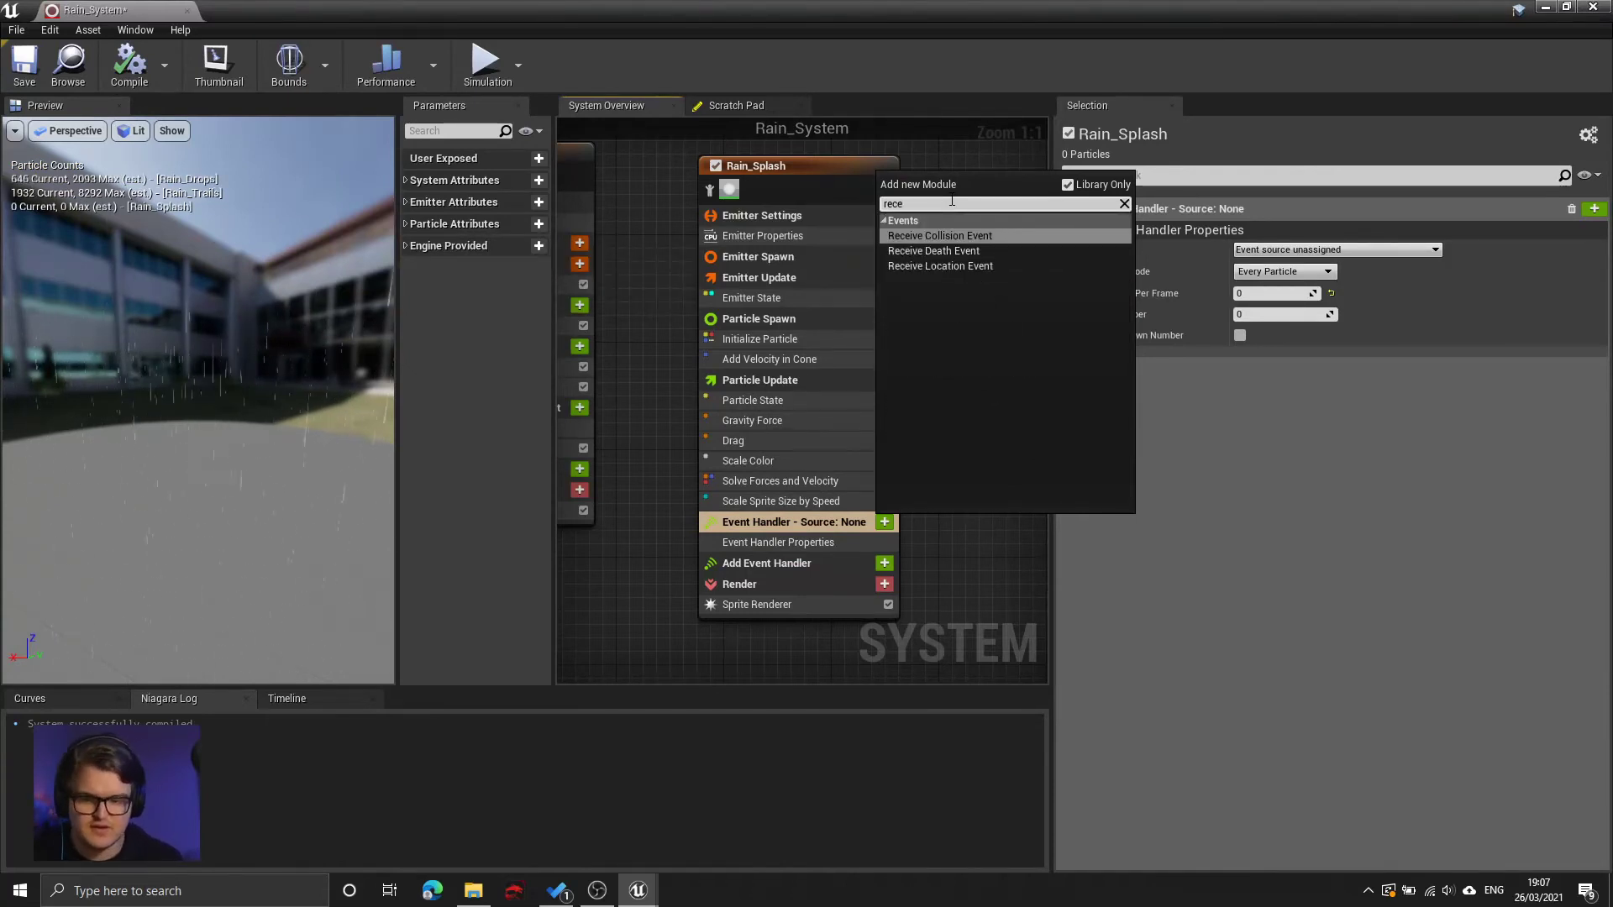
key("Return")
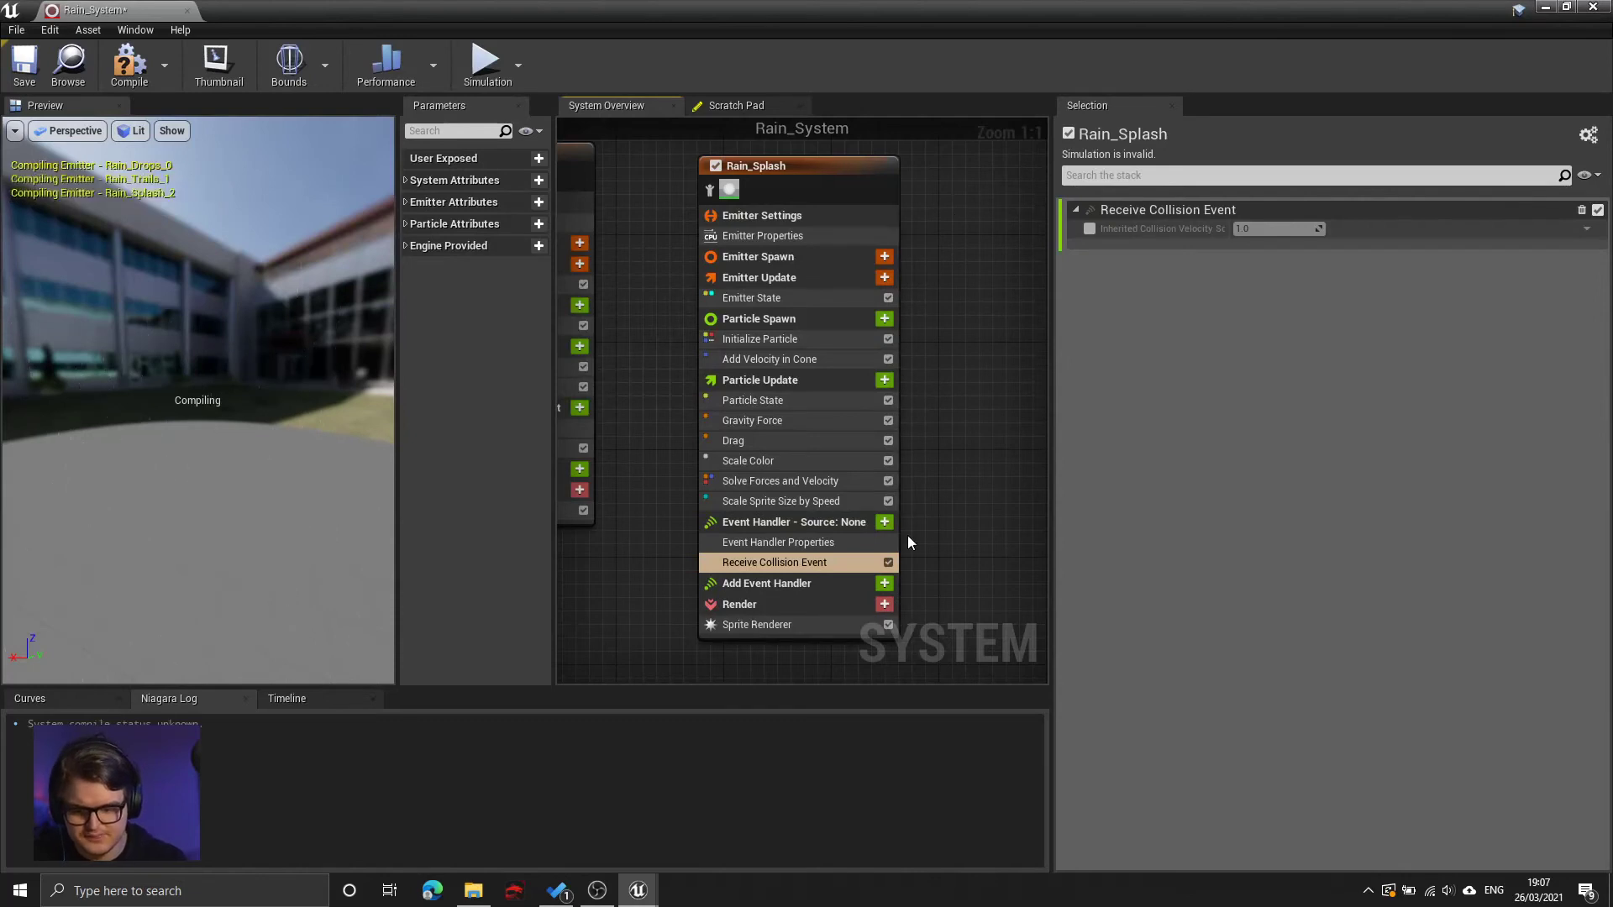
- Set the Rain_Splash event handler's Source to the Rain Drops Collision Event
left_click(786, 524)
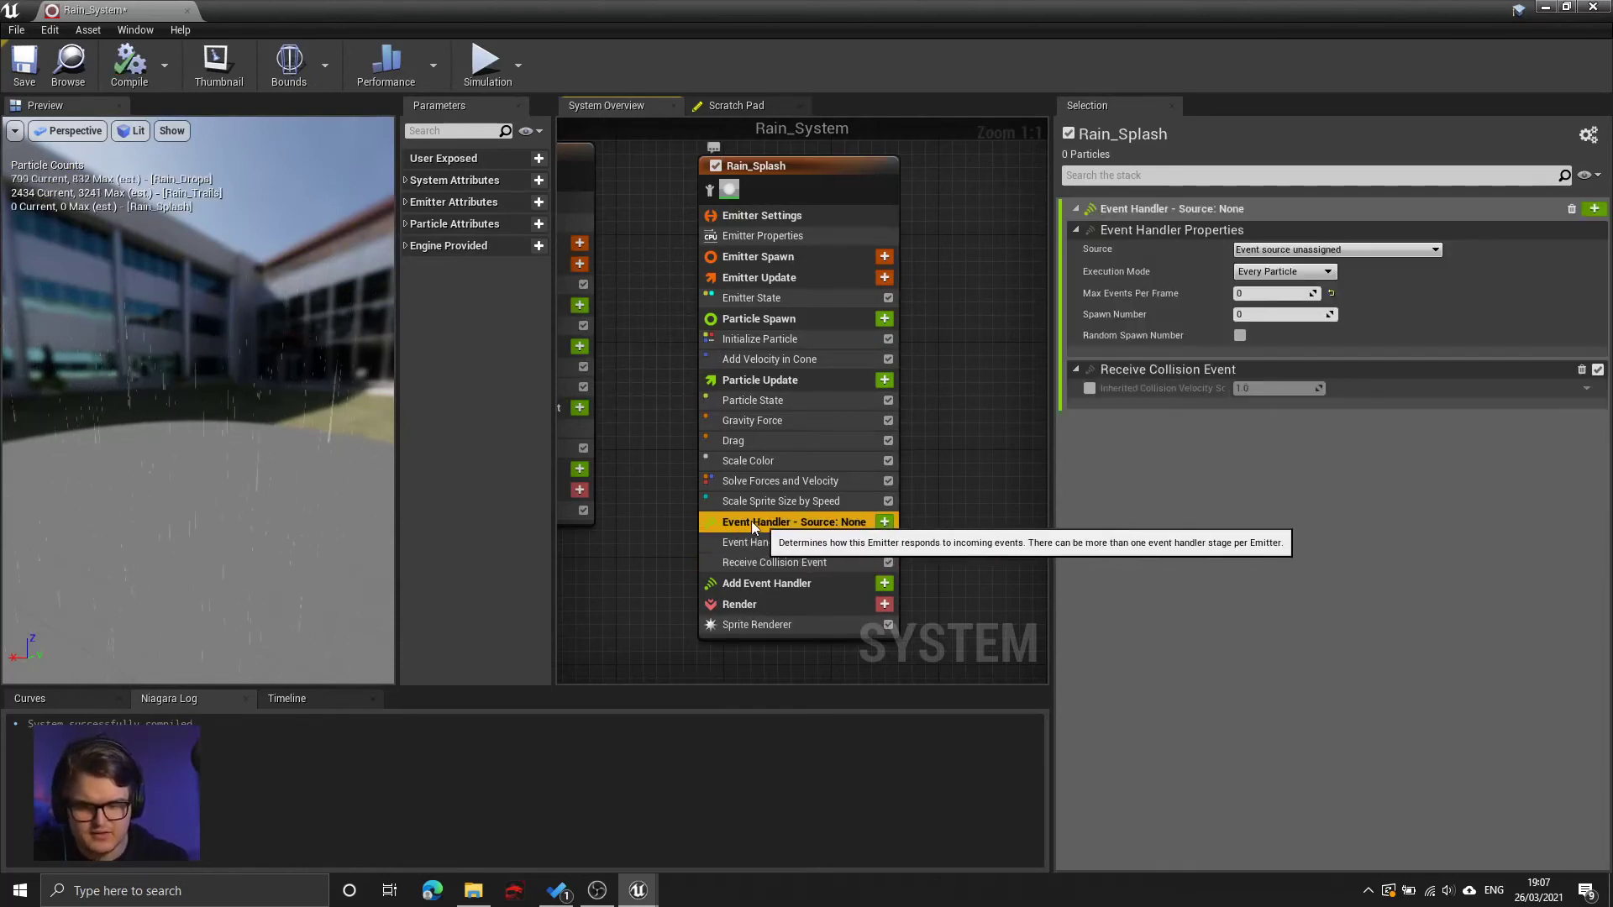
left_click(1275, 248)
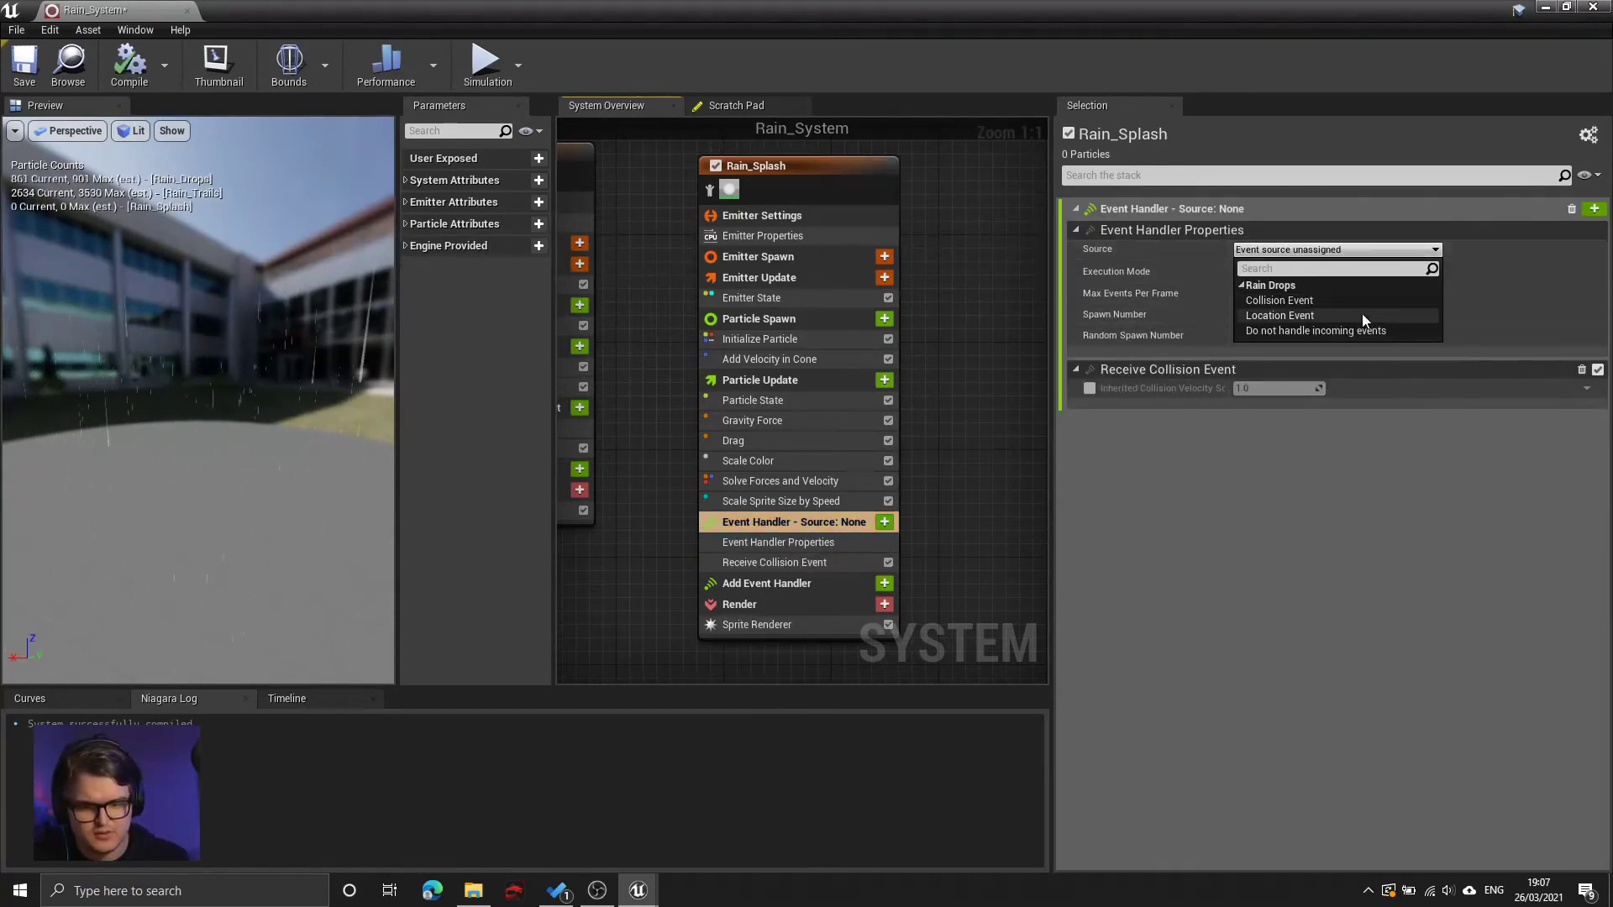
left_click(1278, 300)
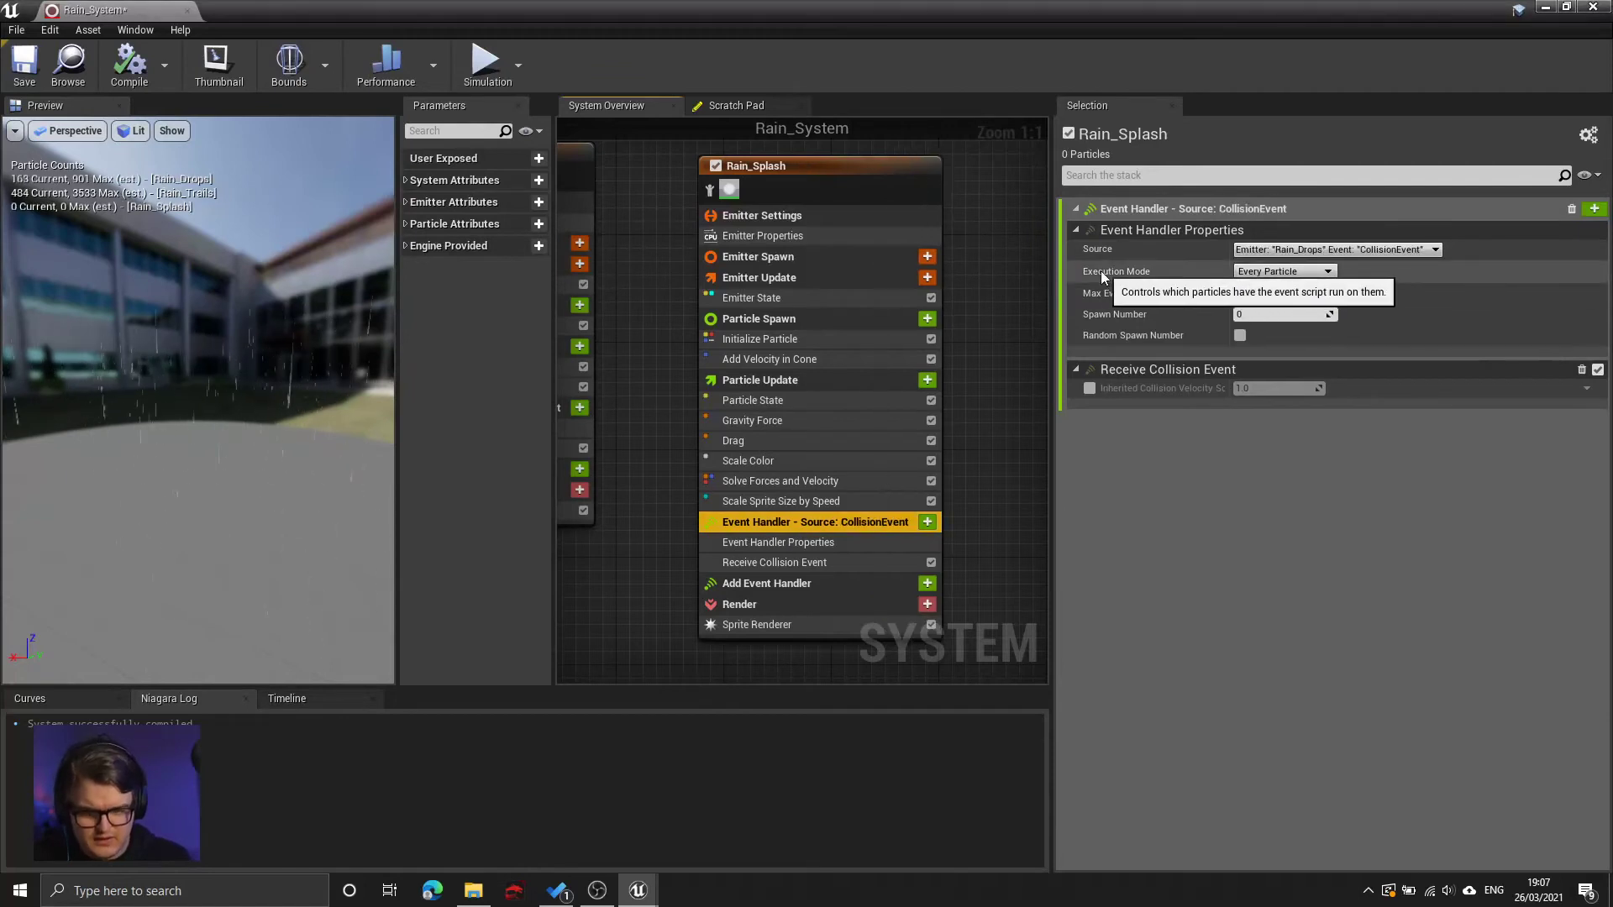
- Set the Rain_Splash event handler's Execution Mode to Spawned Particles and its Spawn Number to 5
left_click(1273, 296)
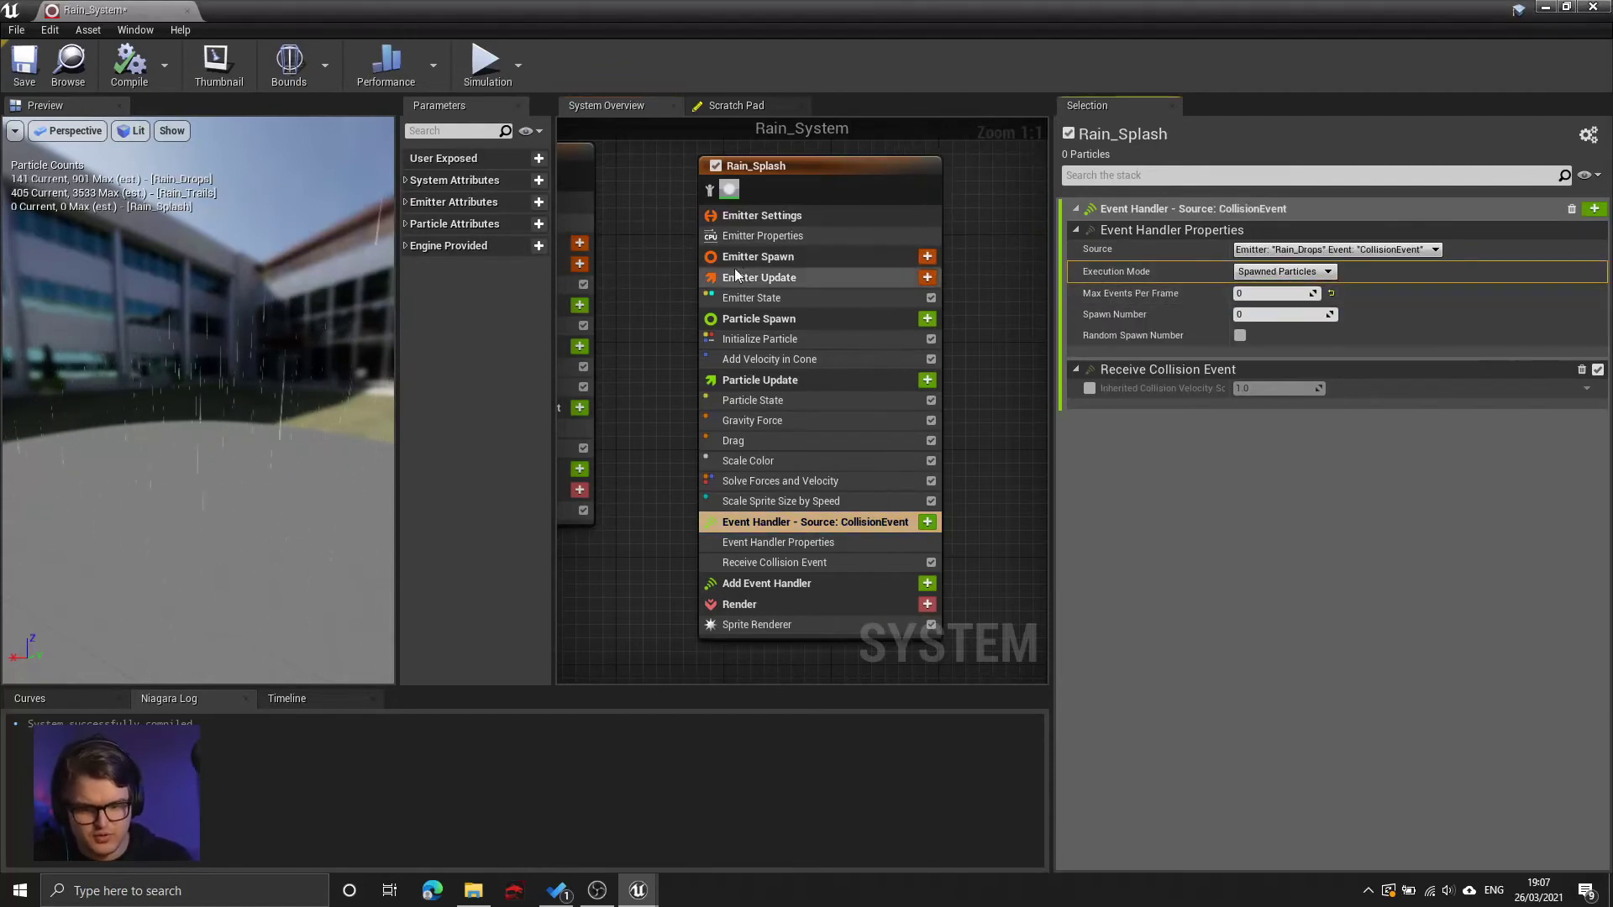
left_click(1188, 320)
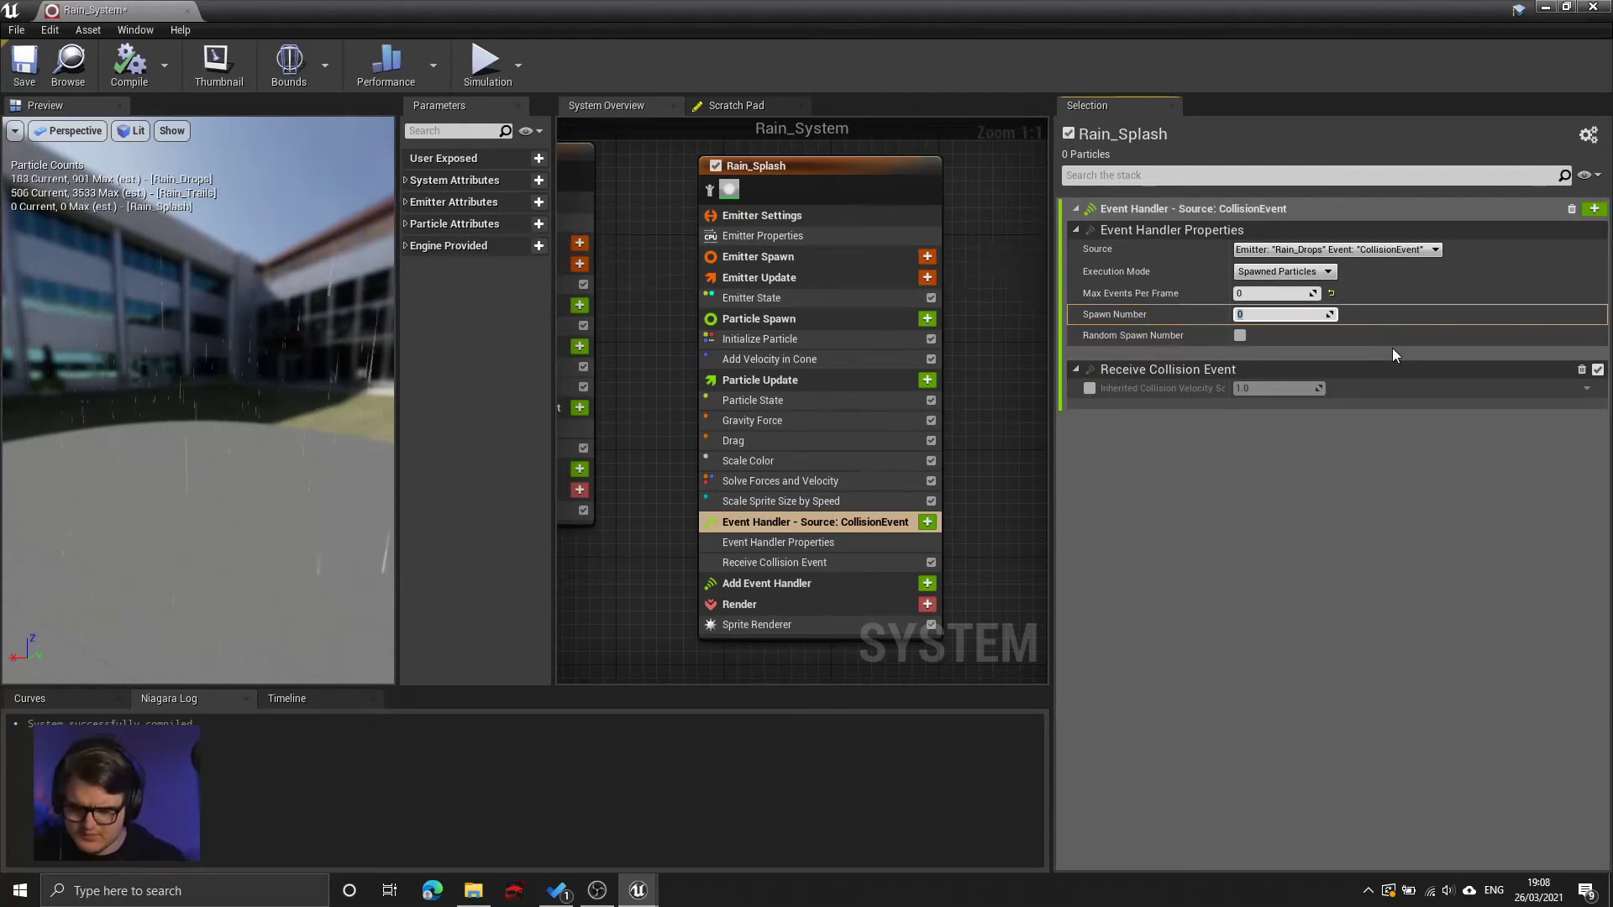
type("5")
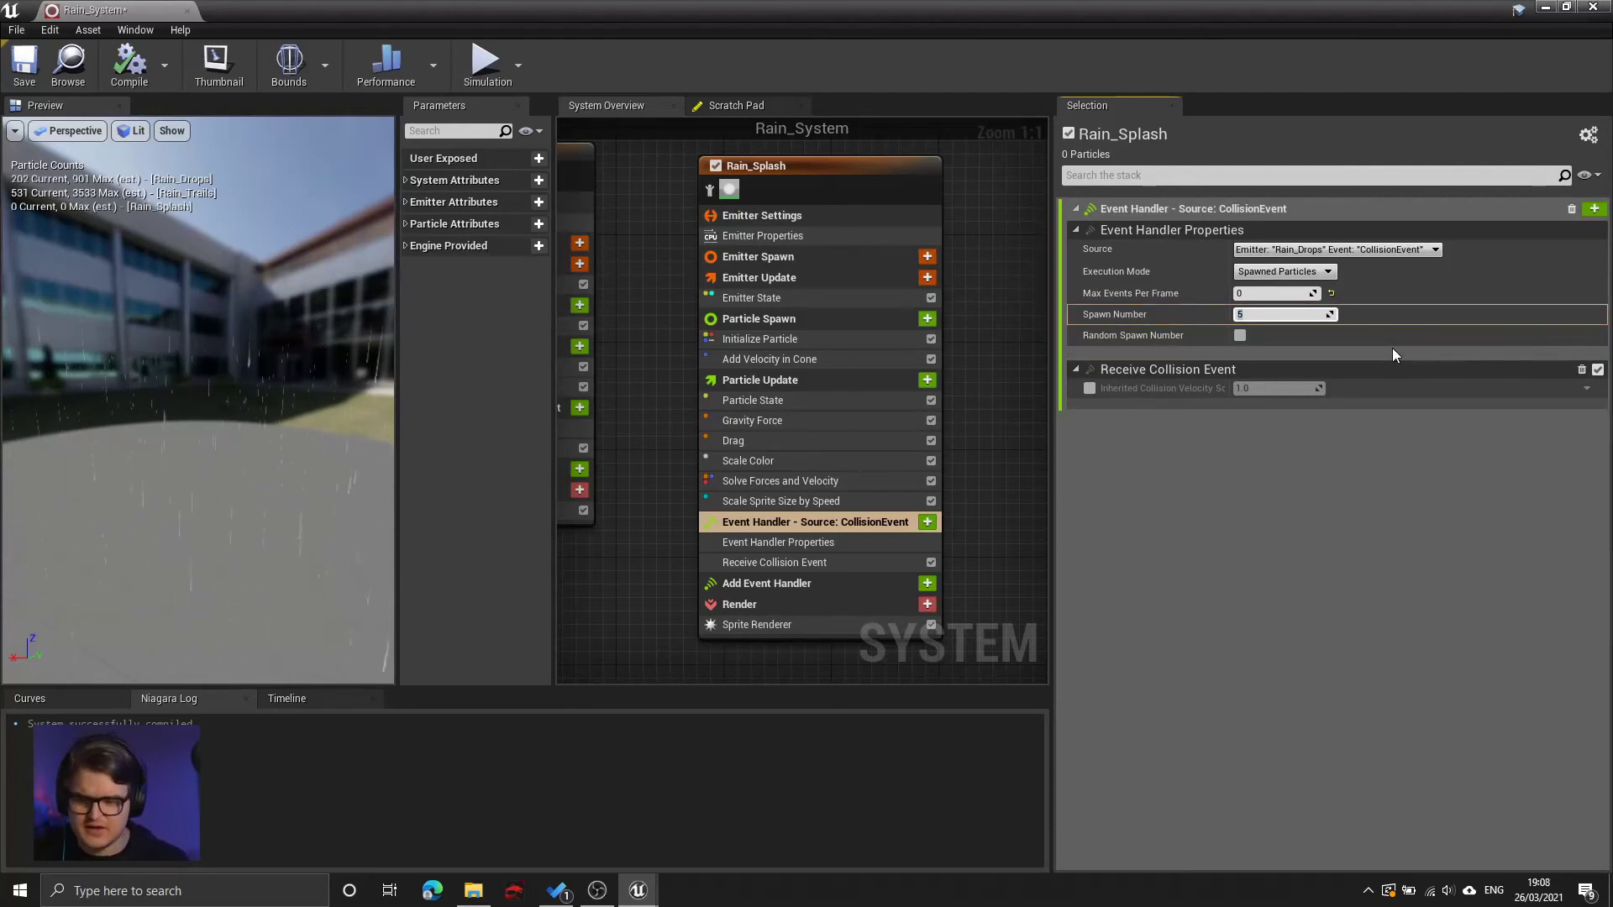
left_click(280, 418)
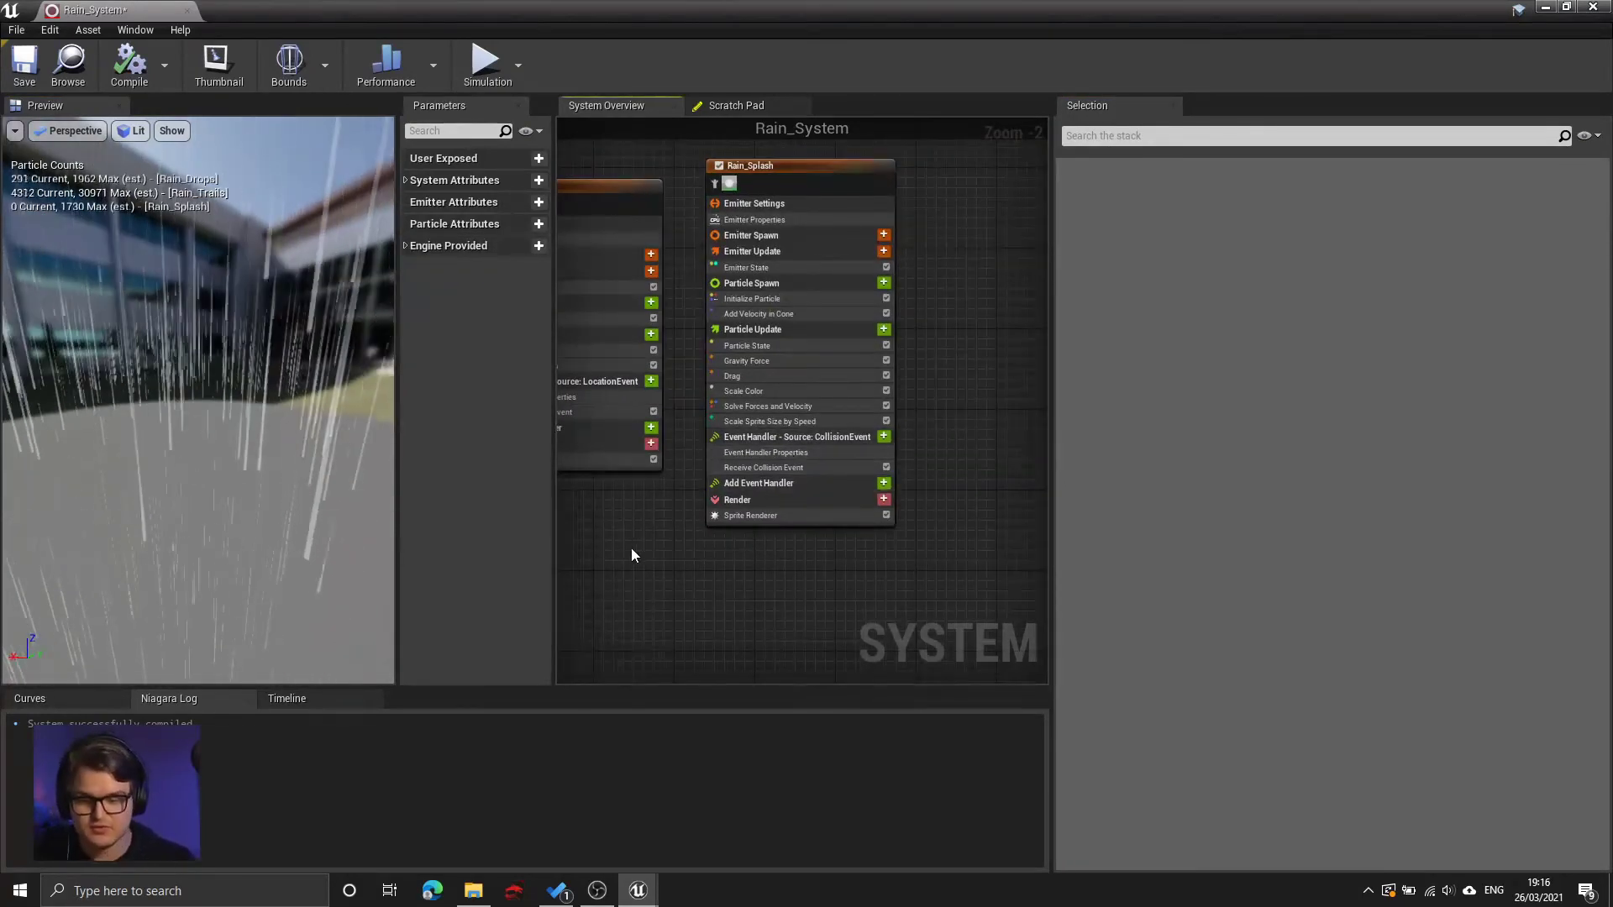
- Check the Rain_Splash event handler properties, compile the system, and inspect the rain collisions in the level viewport
right_click_drag(631, 556, 663, 528)
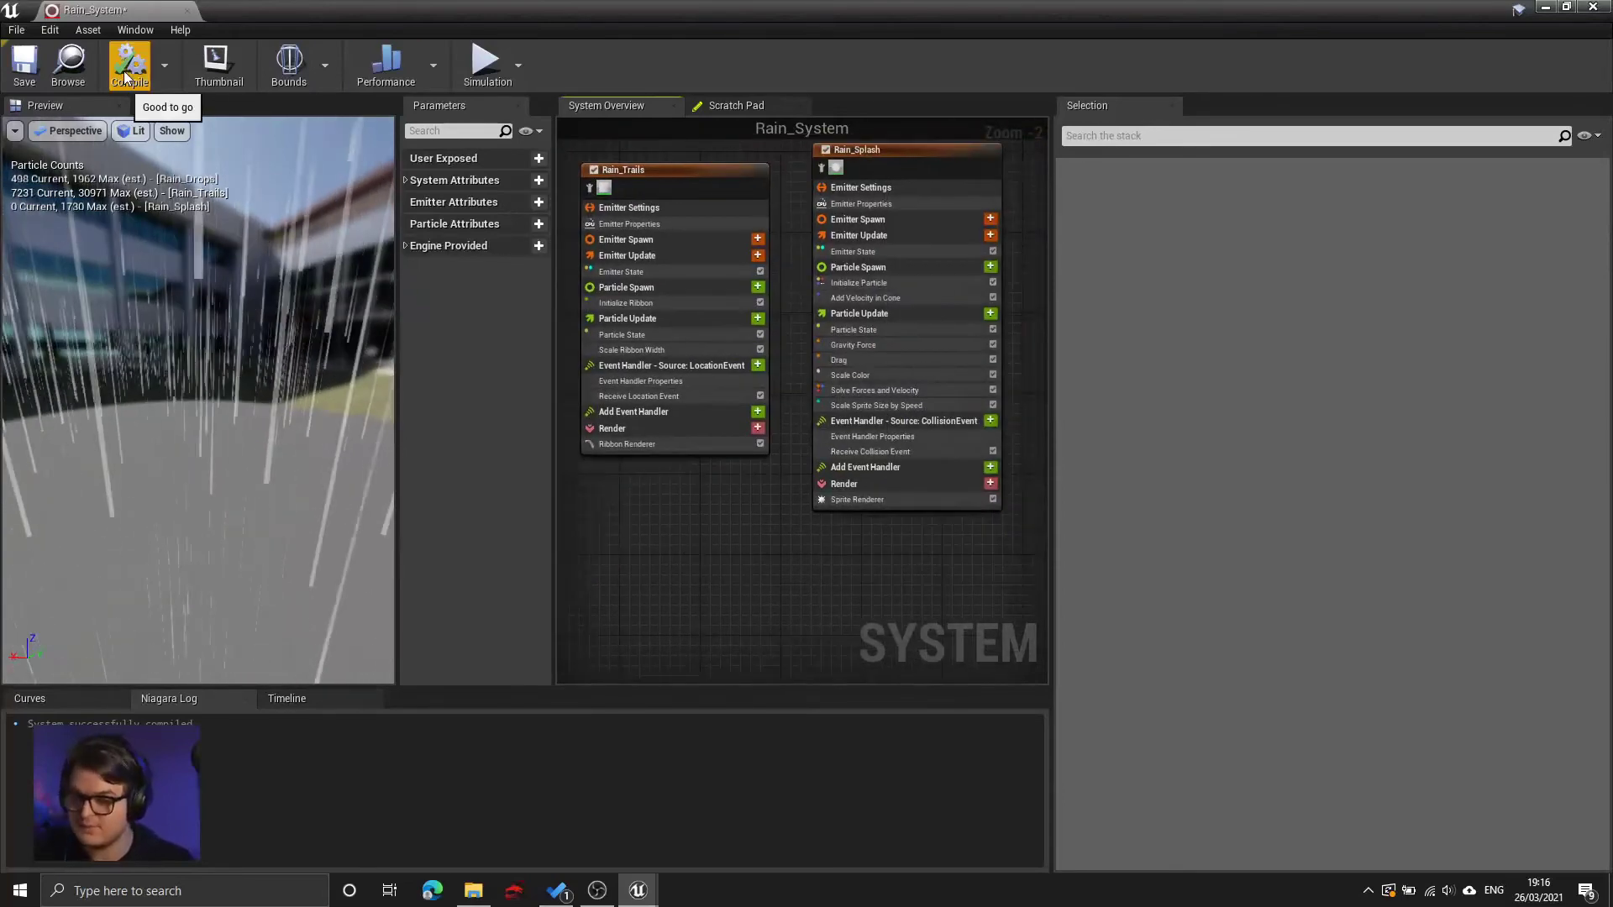
left_click(897, 437)
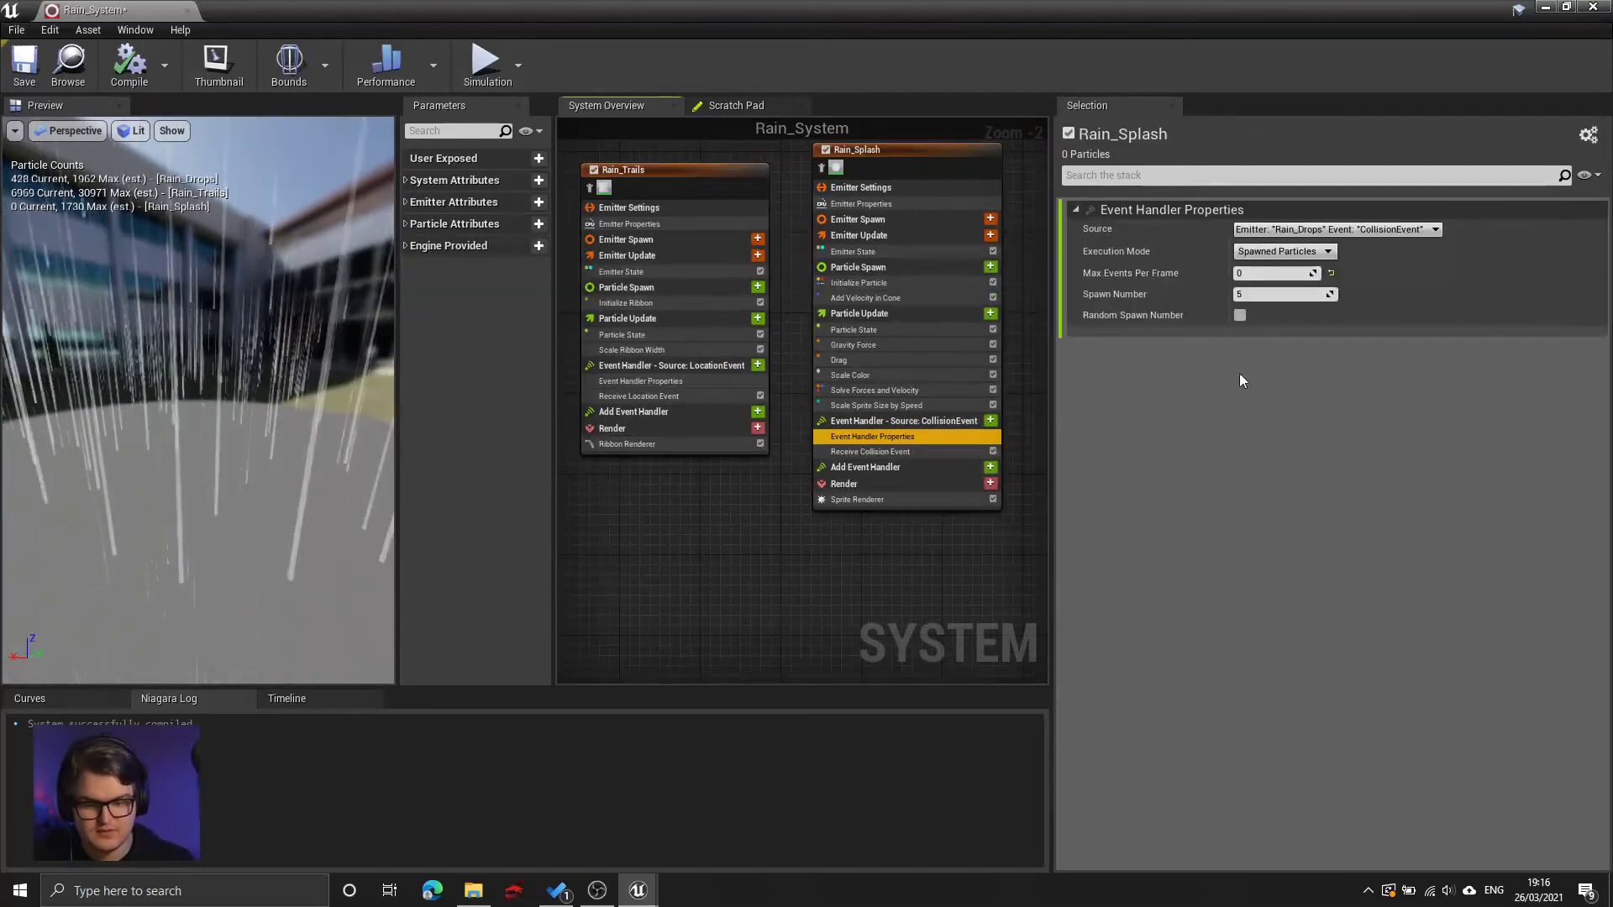
left_click(1260, 294)
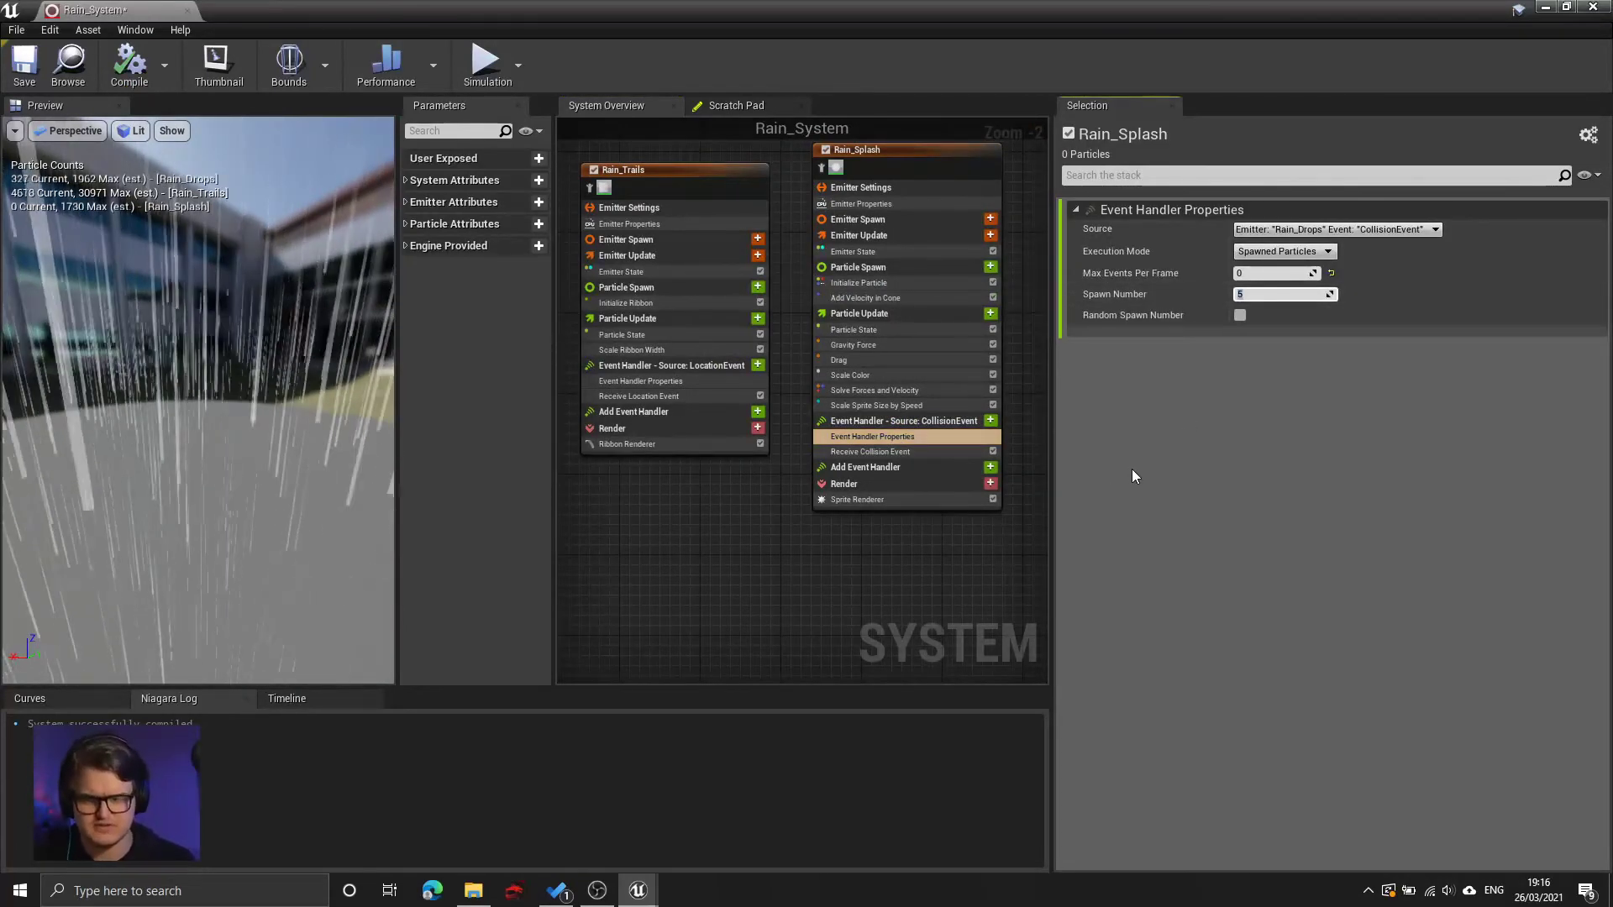
left_click(145, 64)
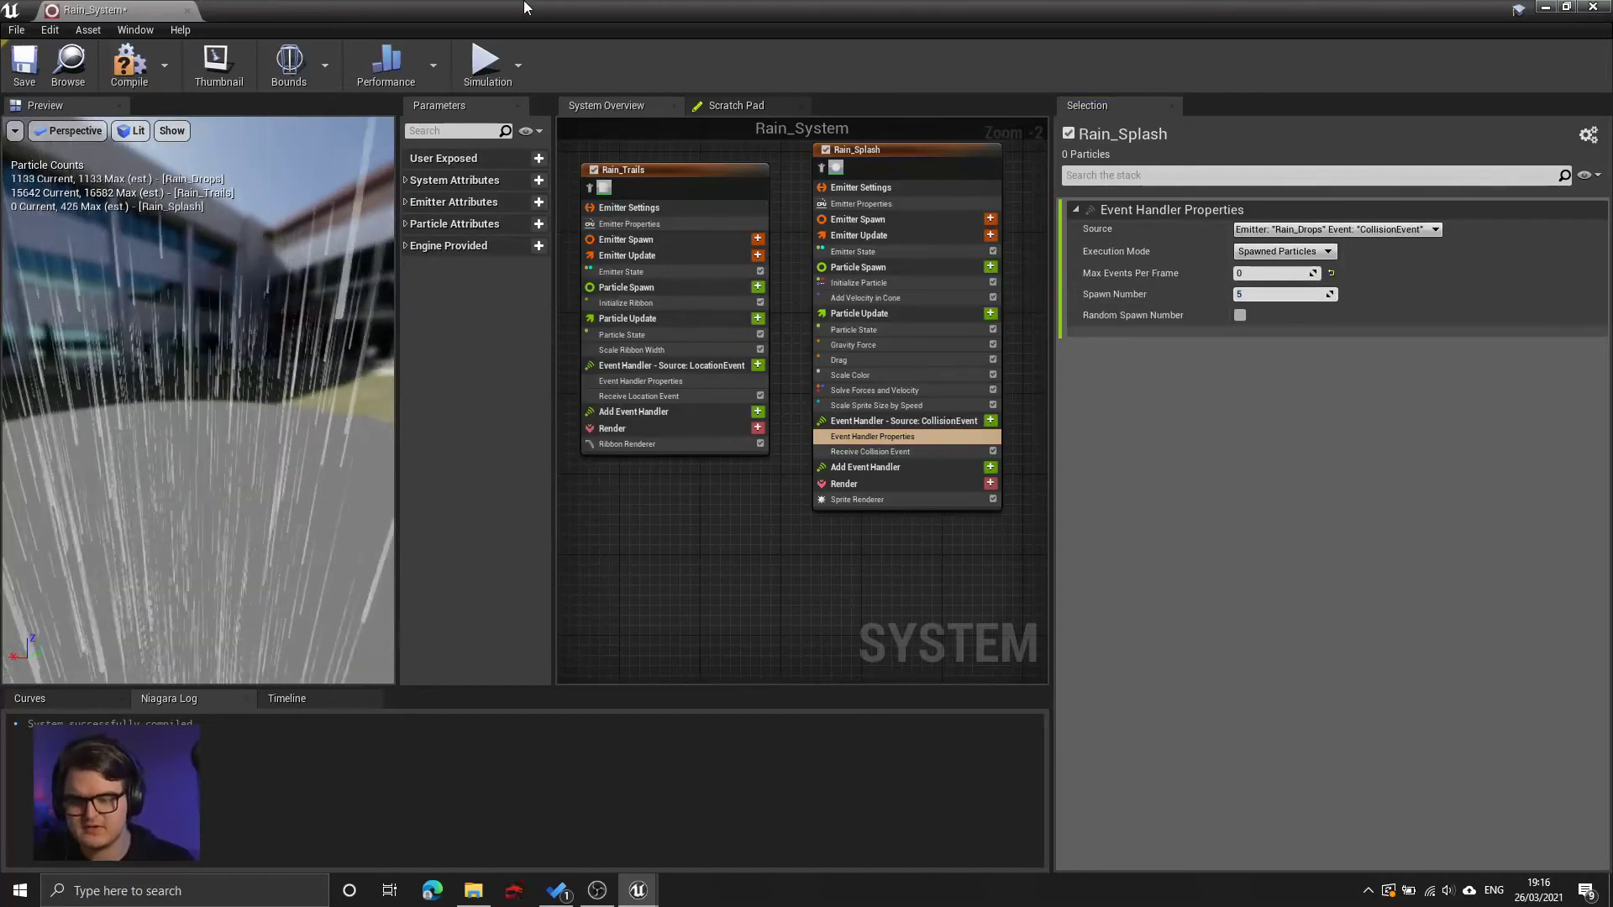
left_click_drag(524, 8, 1174, 108)
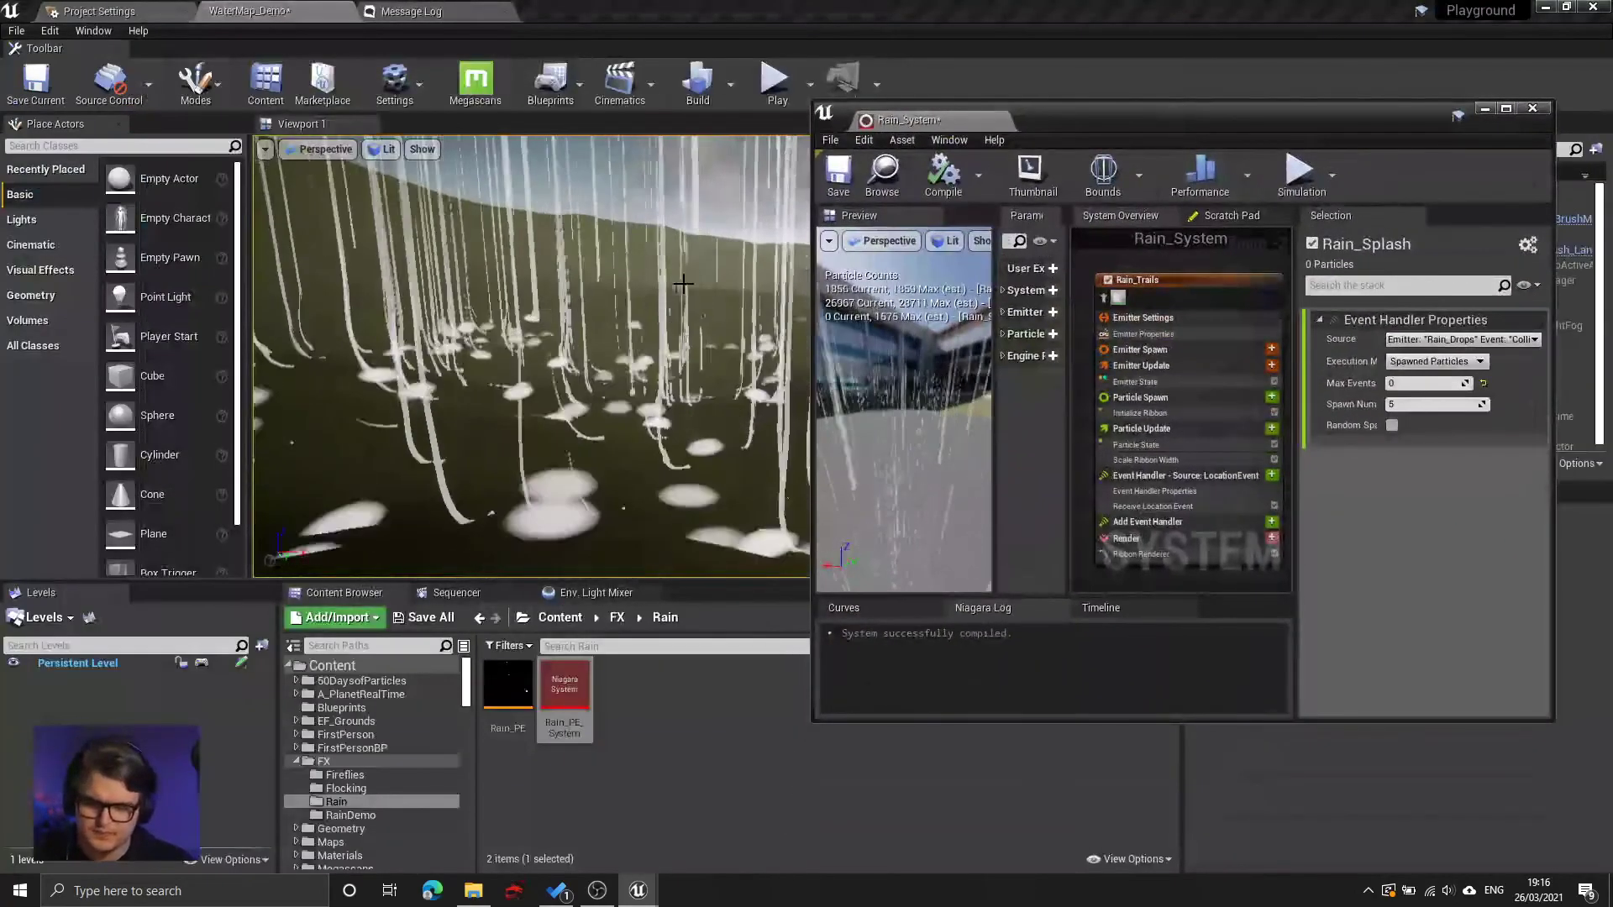
right_click_drag(683, 283, 666, 337)
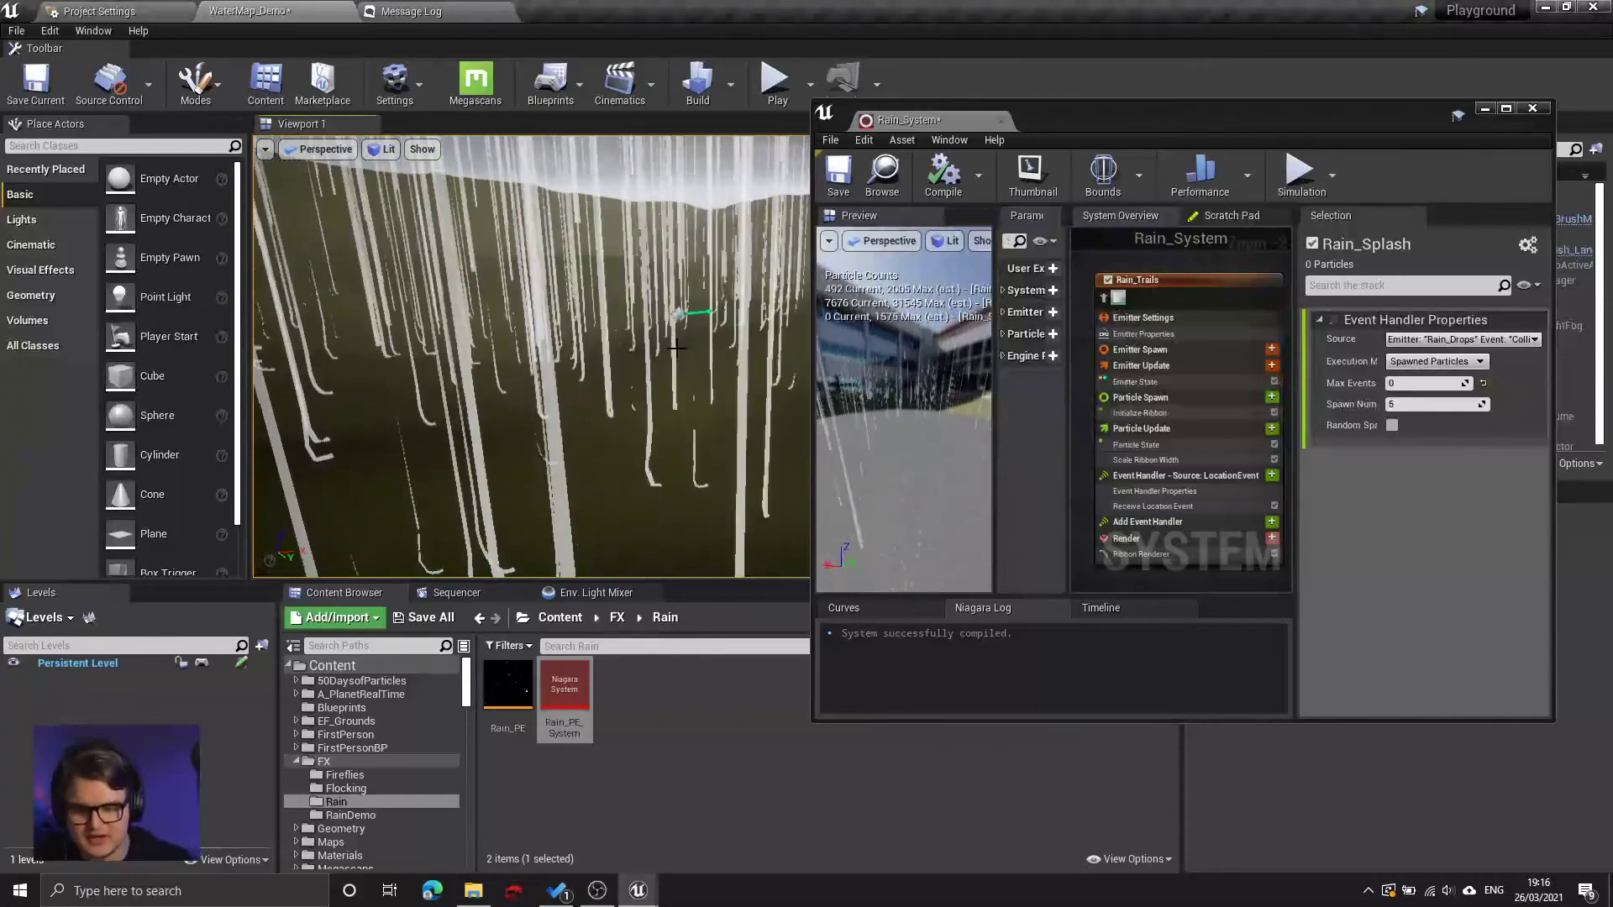
- Set Loop Behavior to Infinite in the Rain_Splash emitter's Emitter State module and recompile the system
left_click_drag(813, 479, 445, 454)
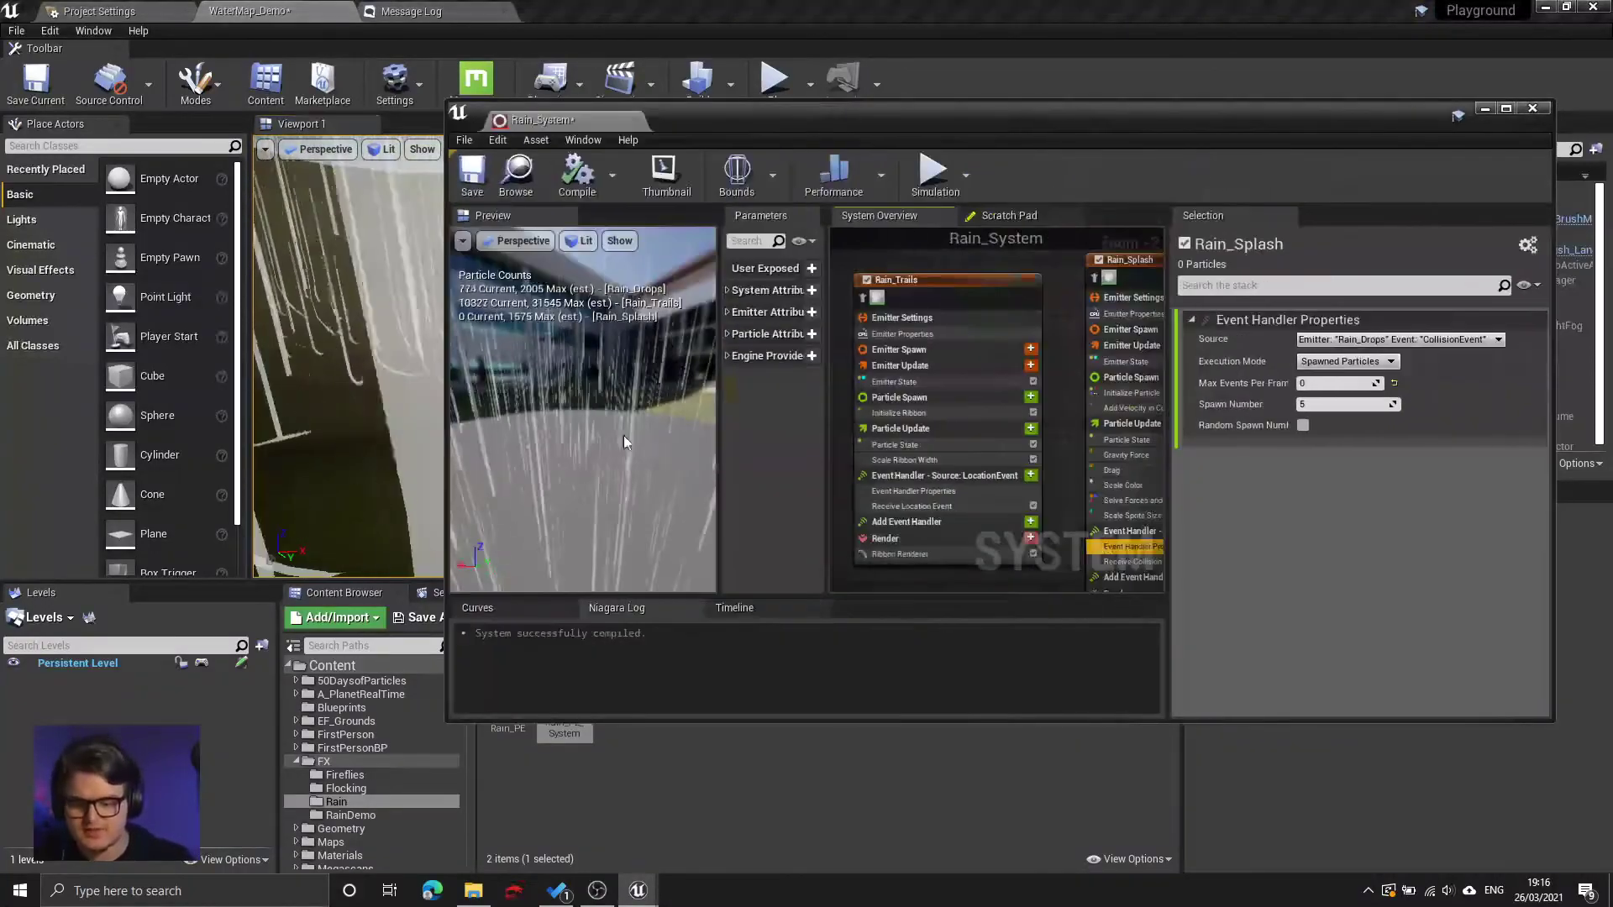
scroll(1051, 402, "up", 5)
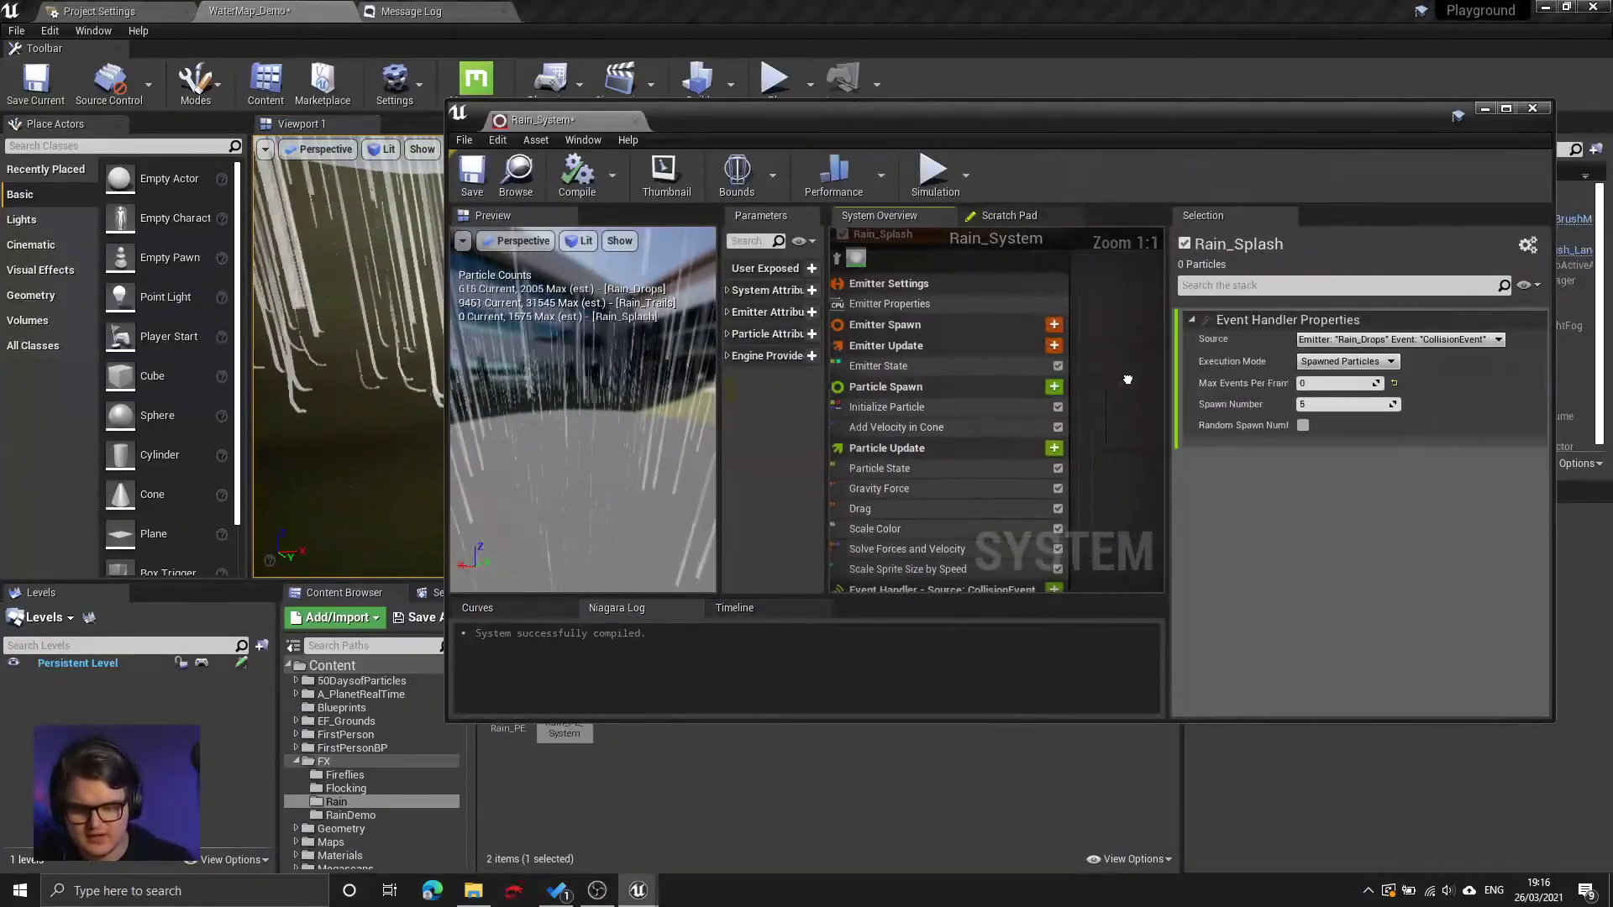
left_click(969, 365)
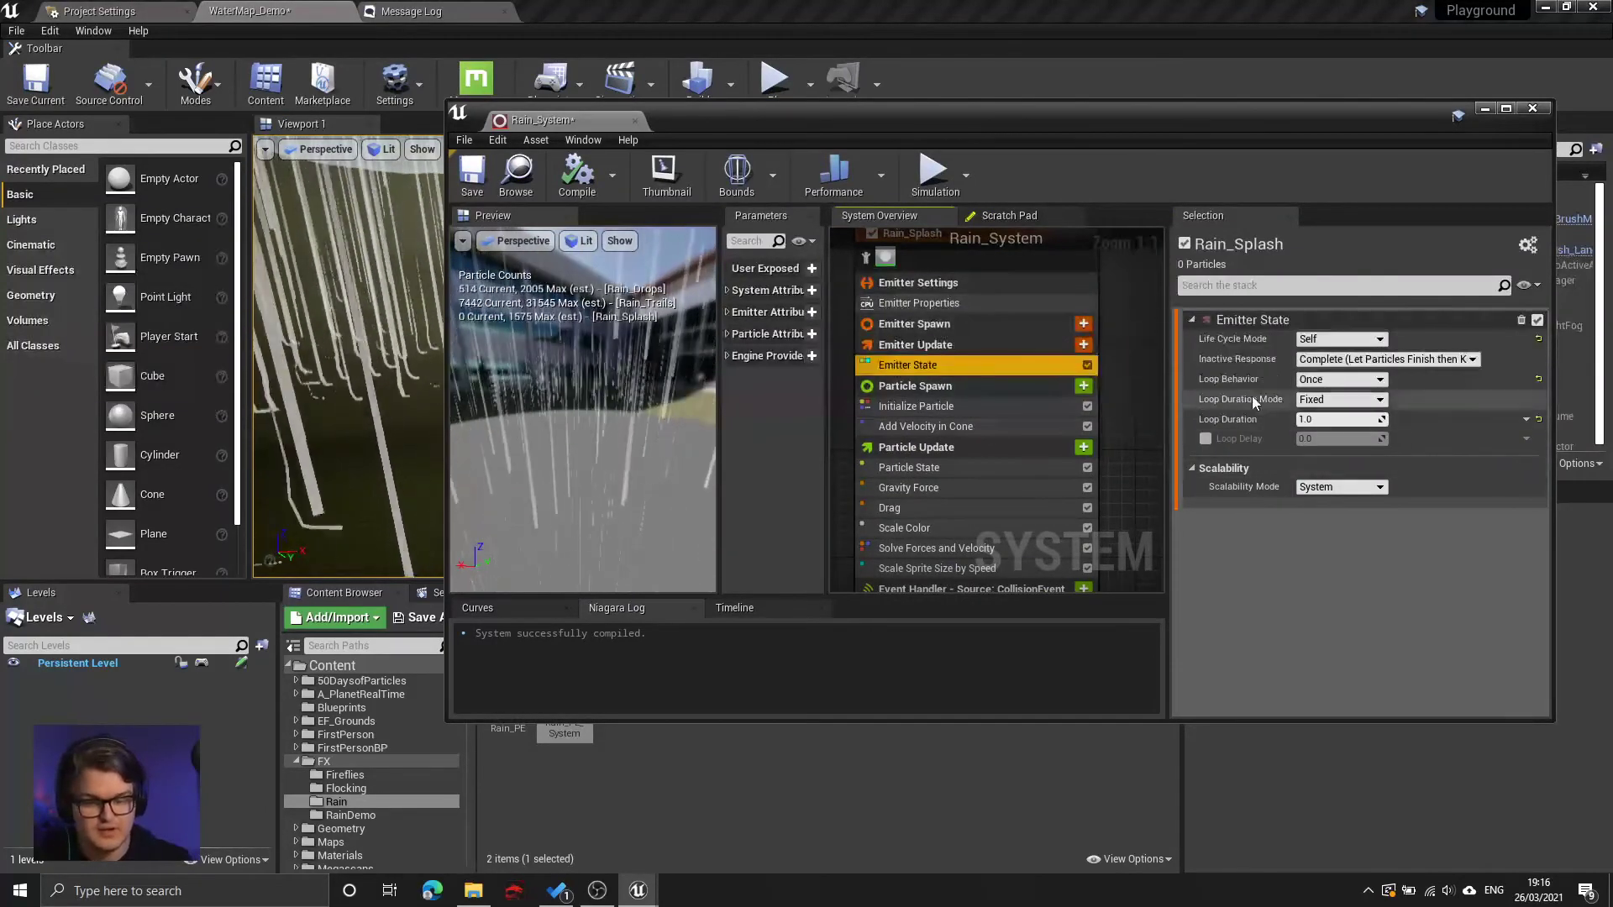
left_click(1316, 381)
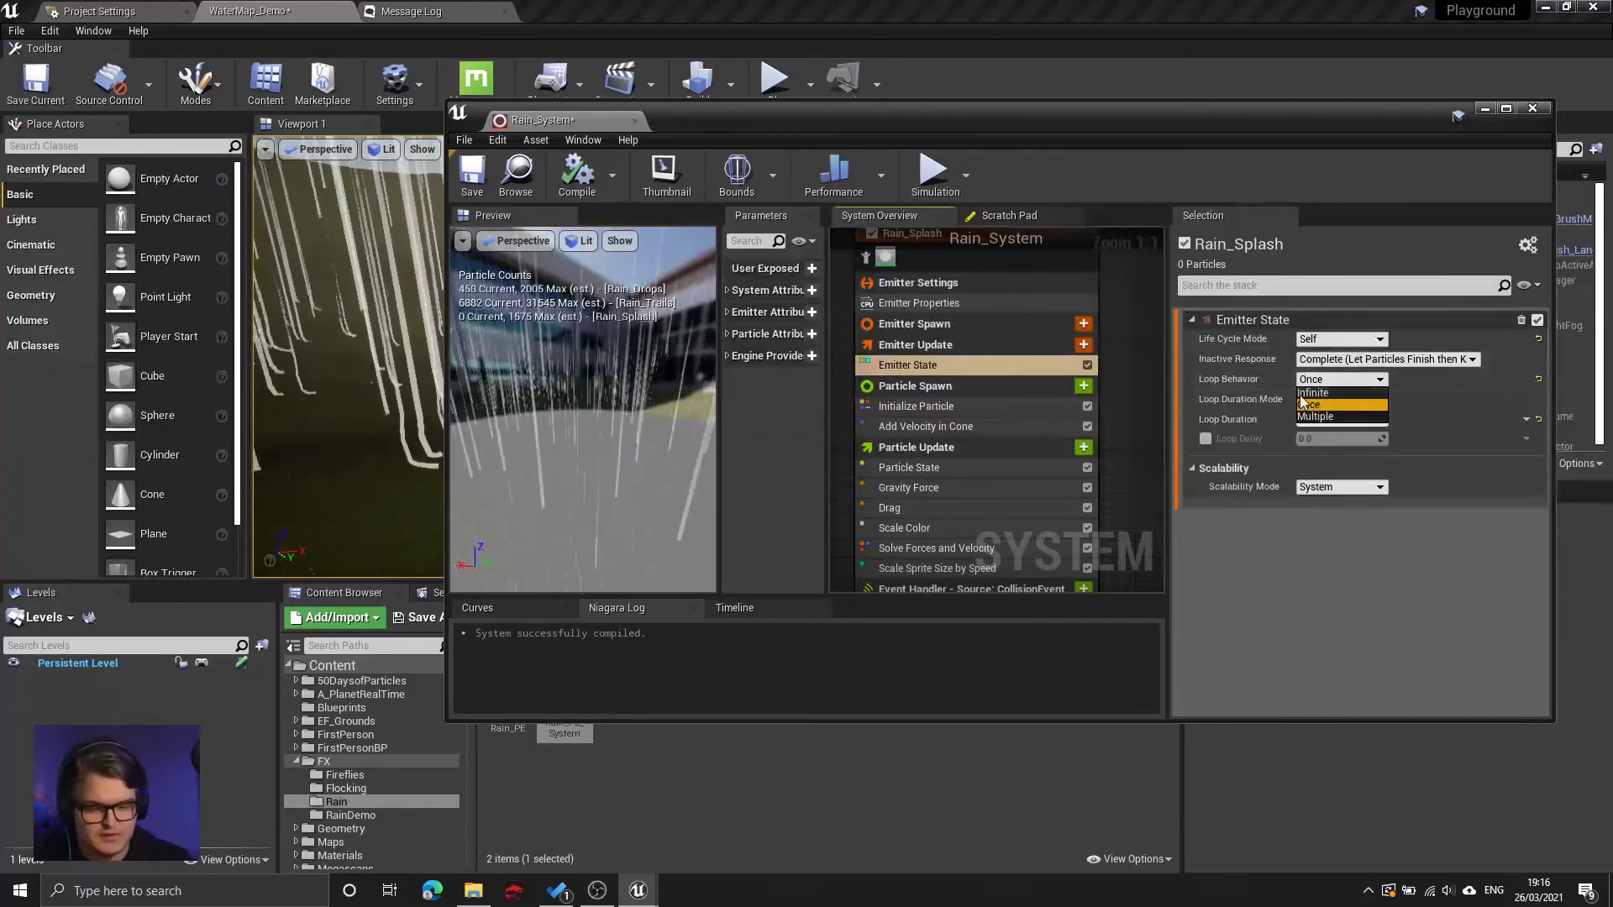
left_click(1339, 404)
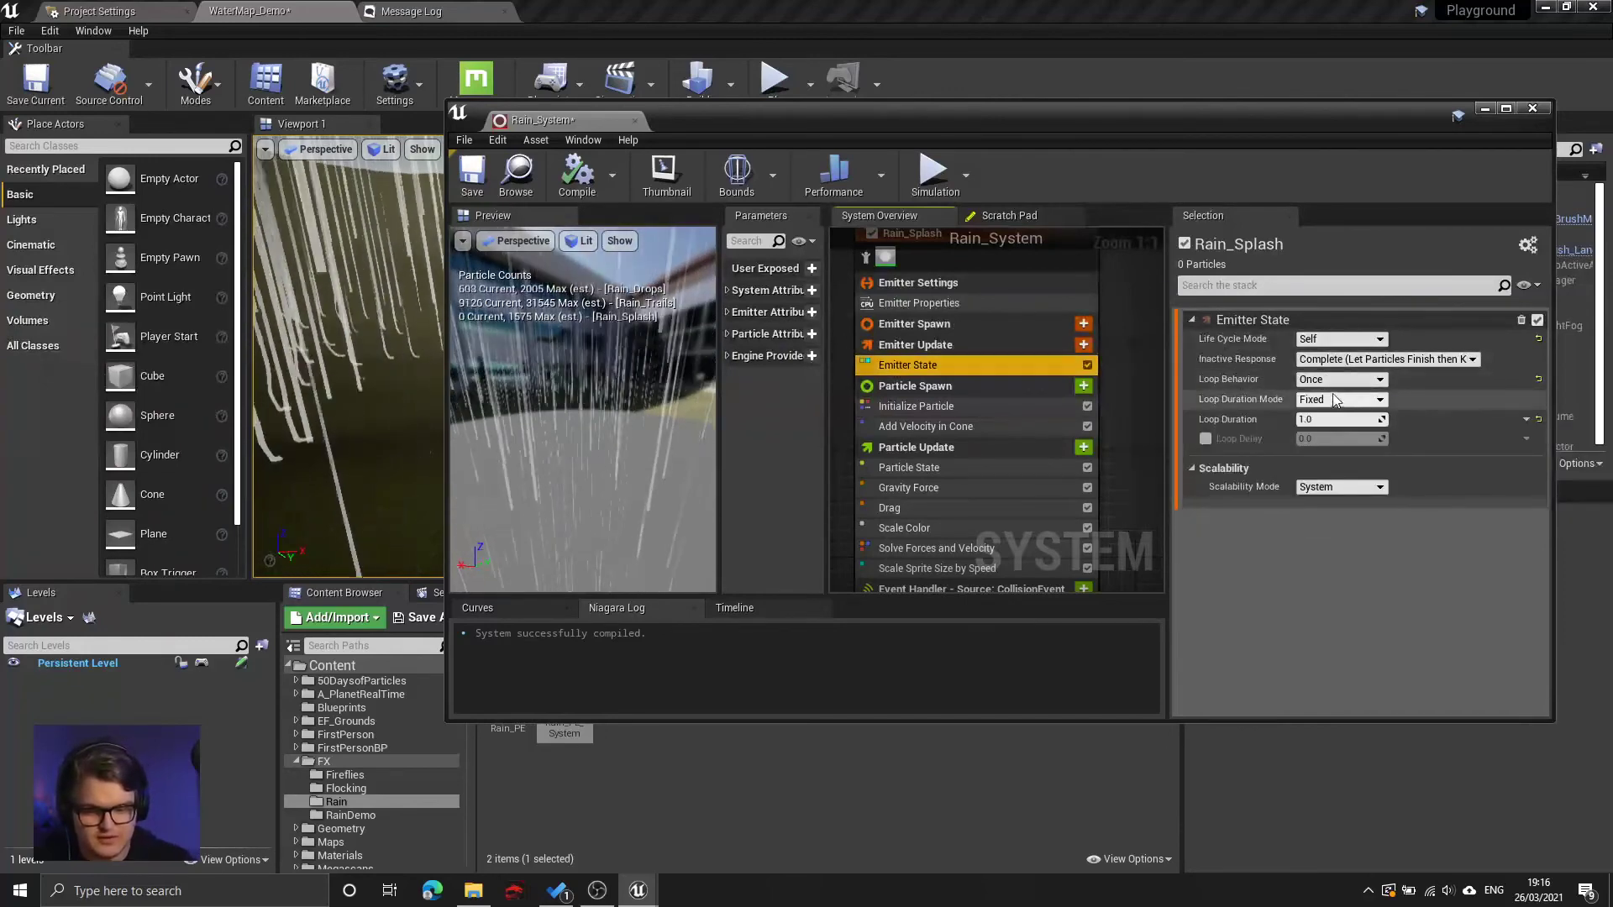
left_click(1334, 380)
left_click(1329, 394)
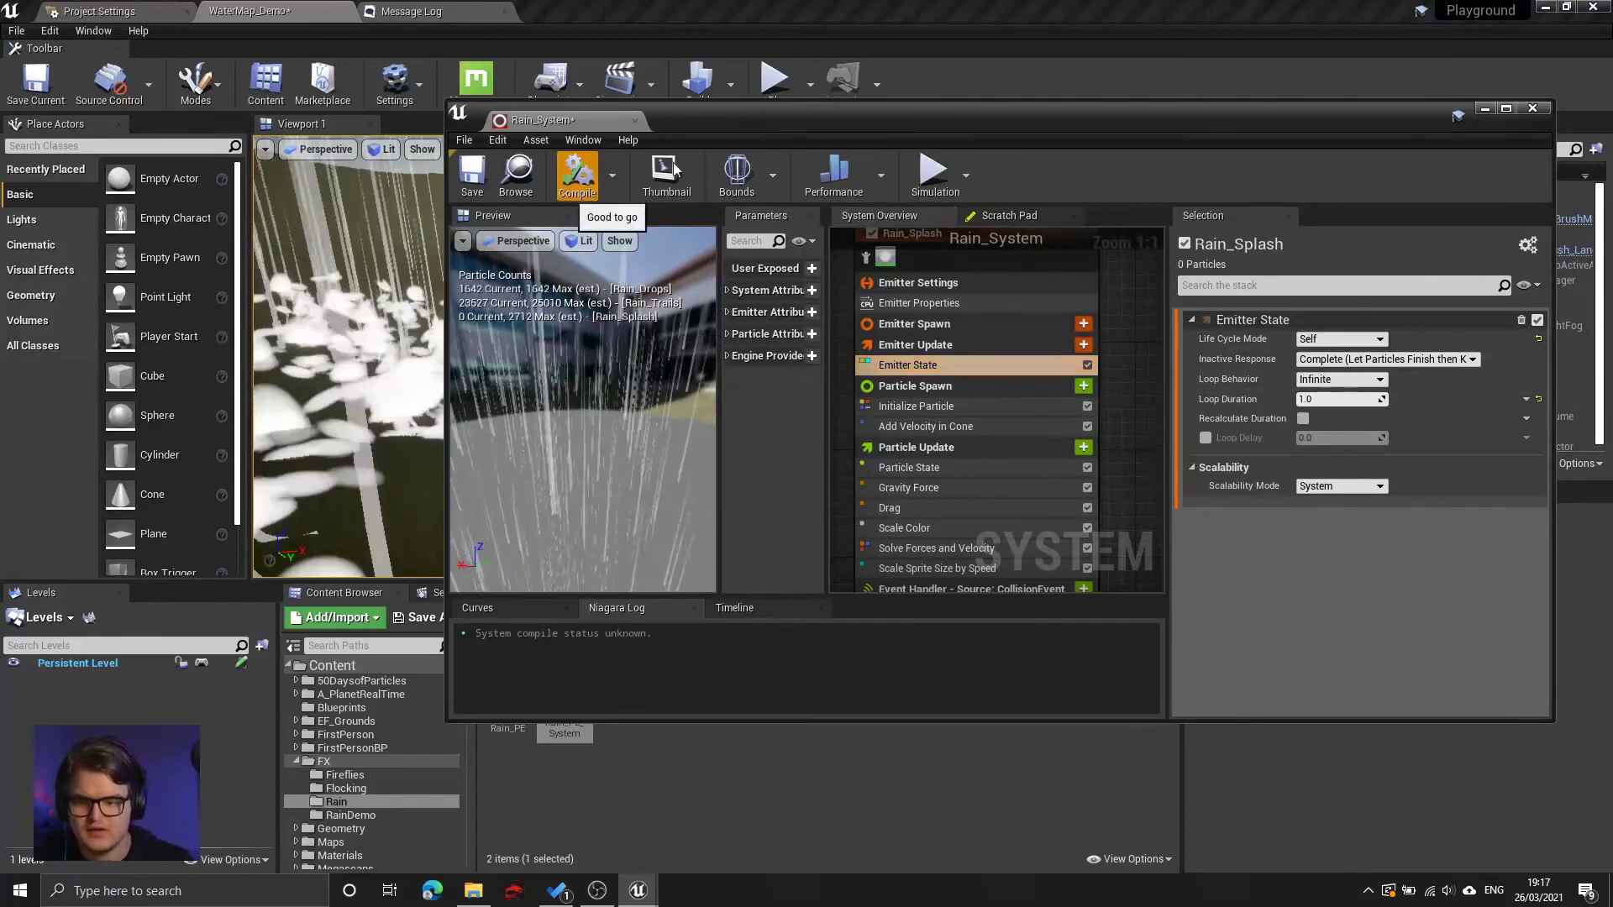
- Examine the size and shape of the splash particles at the ground in the level viewport, then return to the full Niagara editor
left_click_drag(772, 123, 1226, 131)
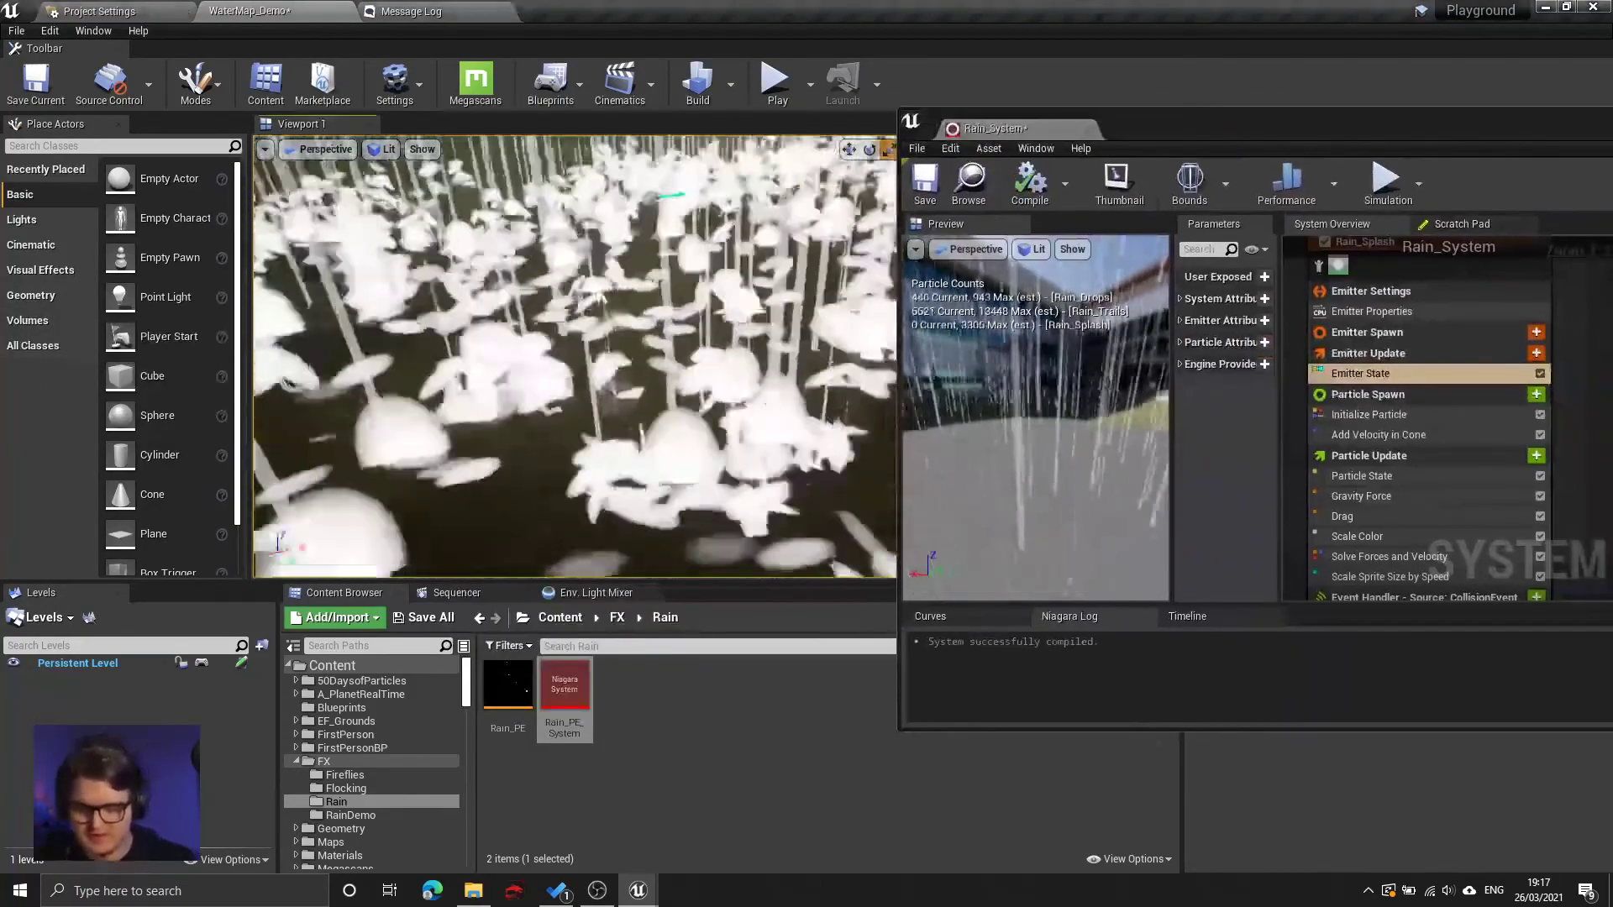
mouse_move(588, 361)
right_mouse_down()
mouse_move(592, 315)
mouse_move(580, 348)
mouse_move(643, 370)
mouse_move(579, 366)
mouse_move(588, 387)
mouse_move(567, 382)
right_mouse_up()
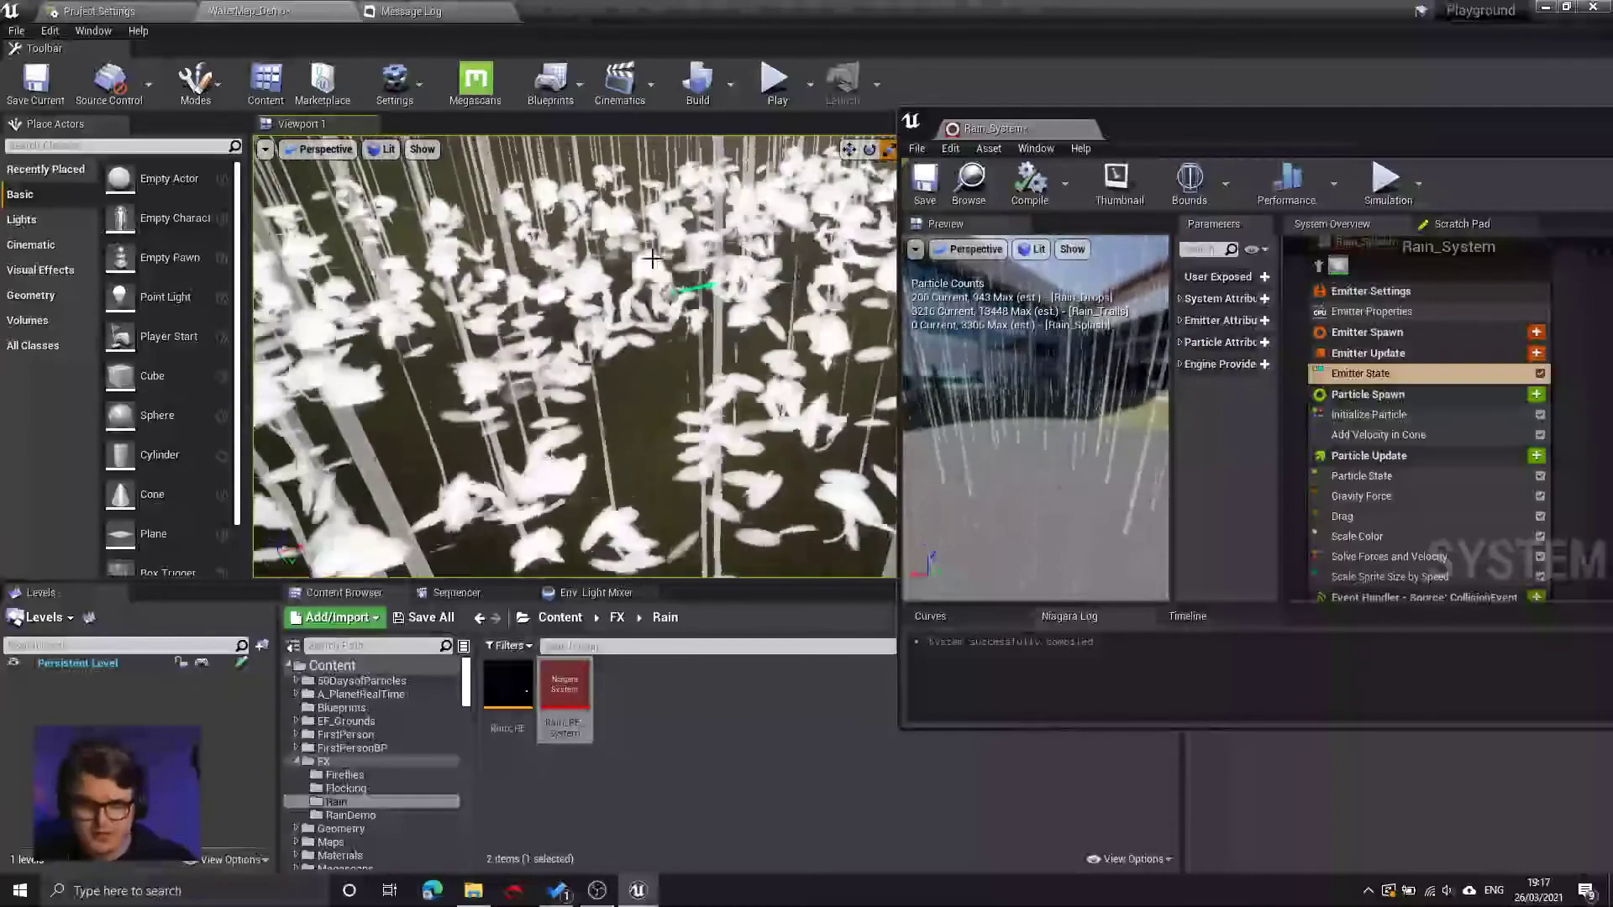
left_click_drag(1315, 136, 849, 2)
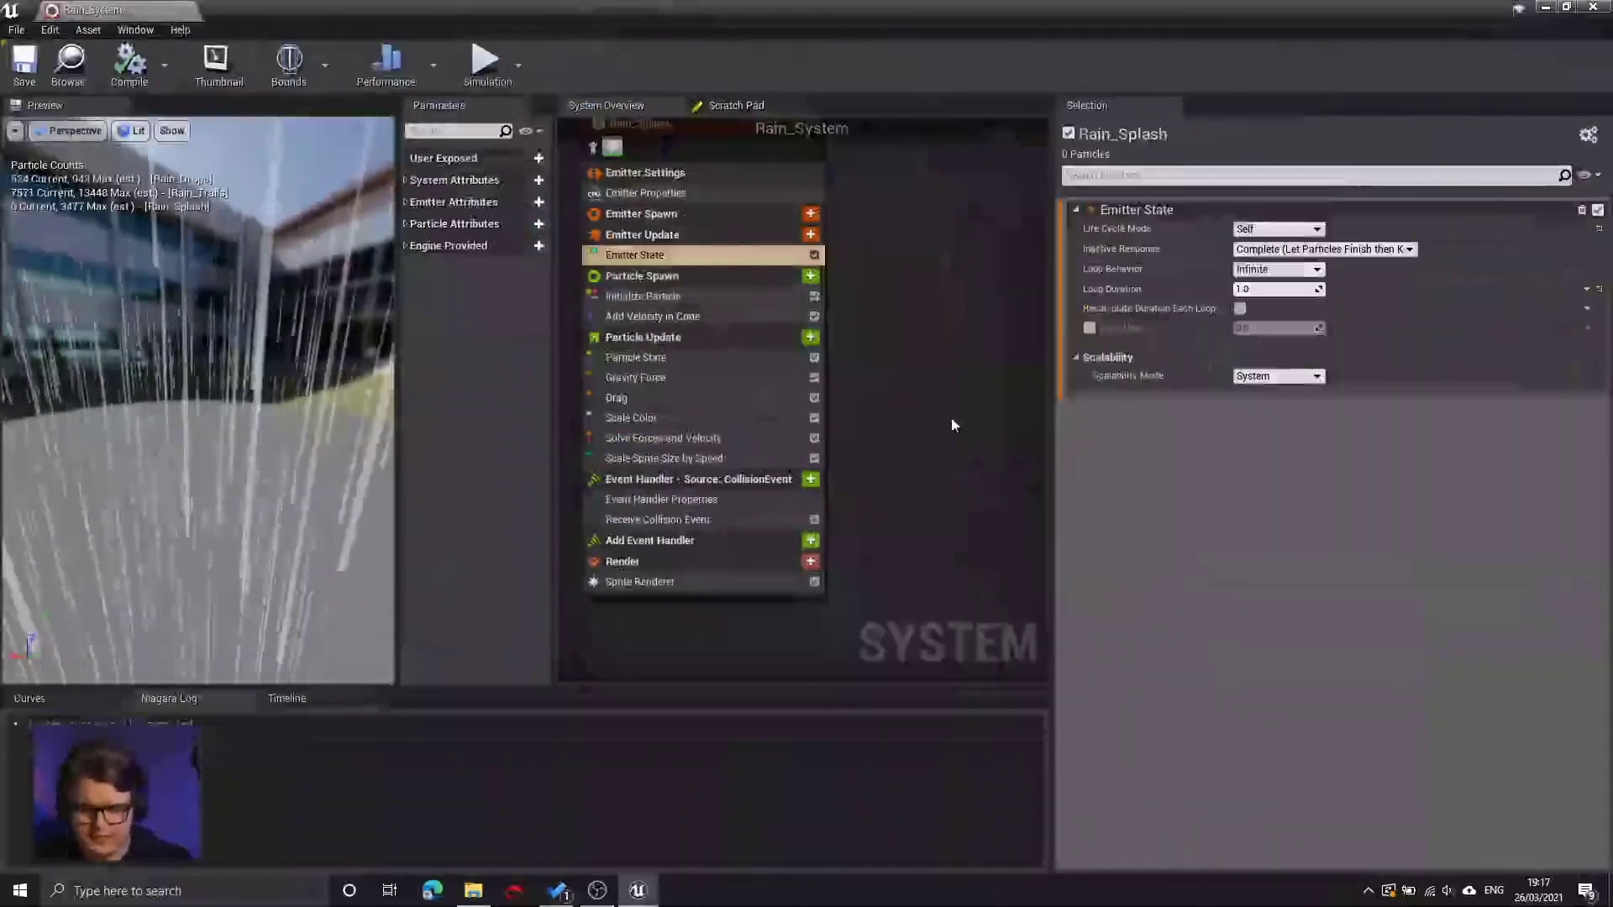
- Set the Uniform Sprite Size to 10 in the Rain_Splash emitter's Initialize Particle module, keeping Sprite Size Mode on Uniform
right_click_drag(869, 421, 966, 368)
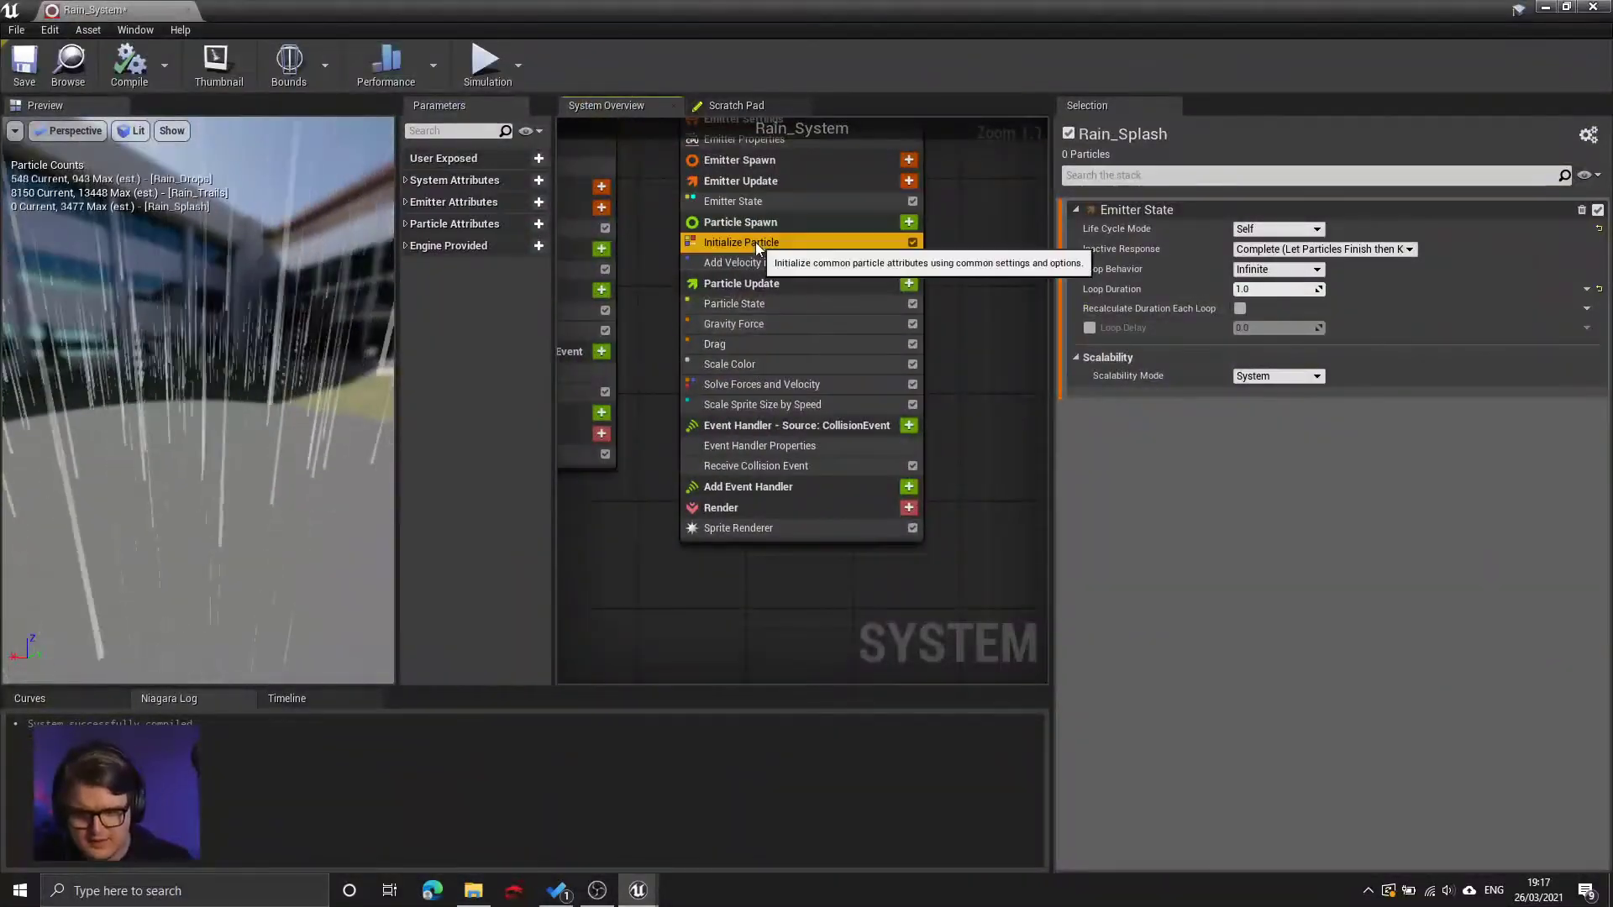
left_click(754, 242)
right_click_drag(881, 226, 855, 410)
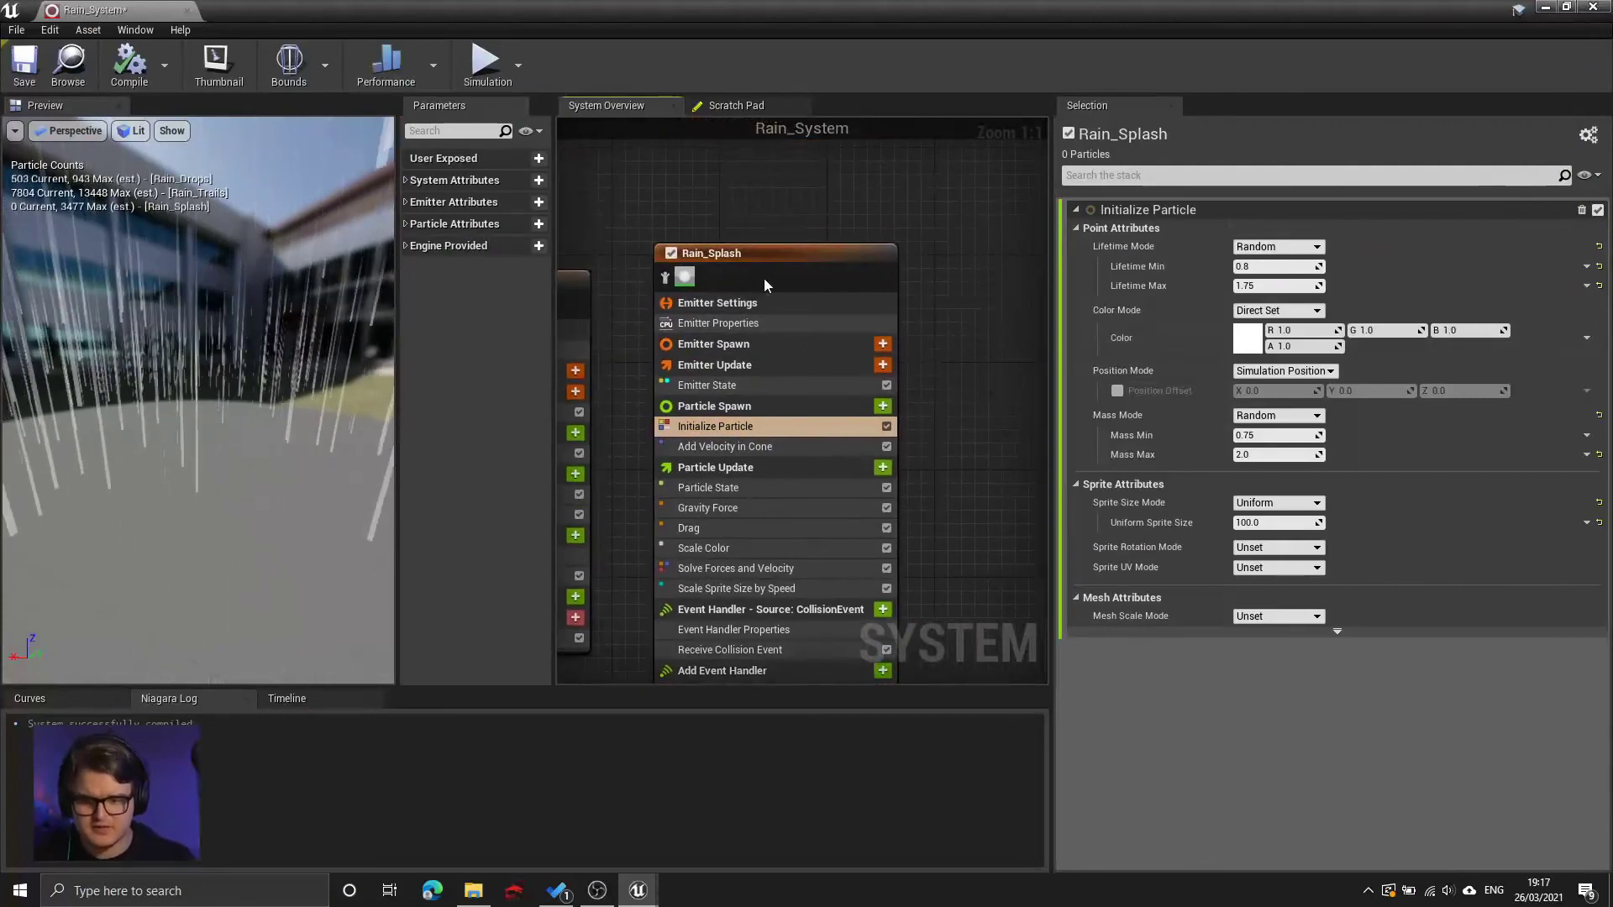
right_click_drag(763, 277, 787, 210)
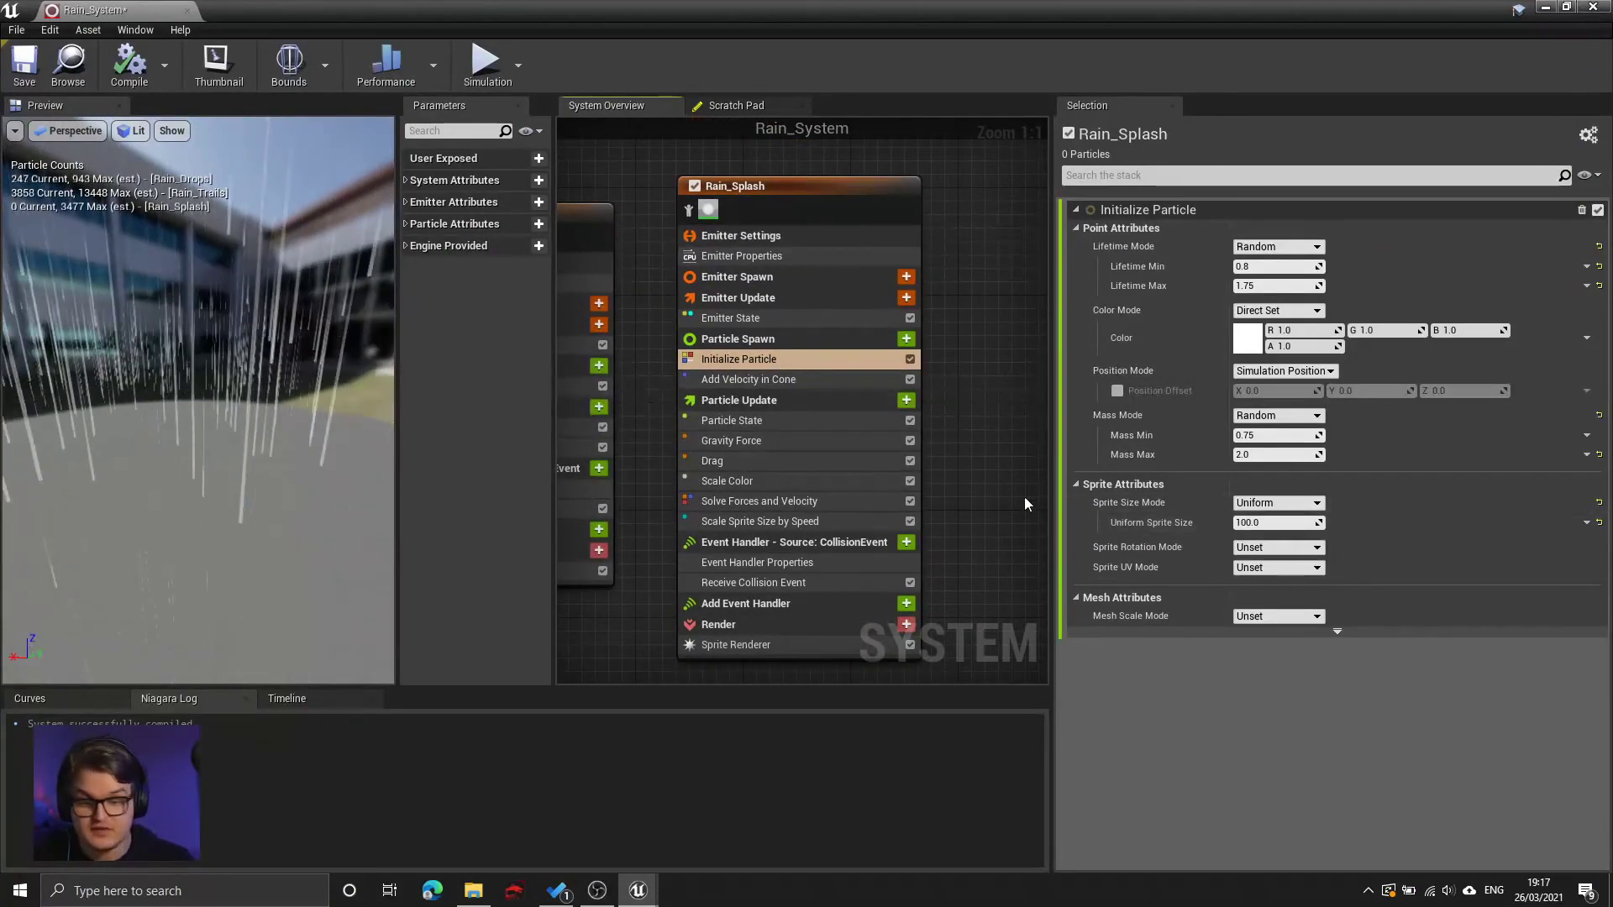
left_click(1277, 502)
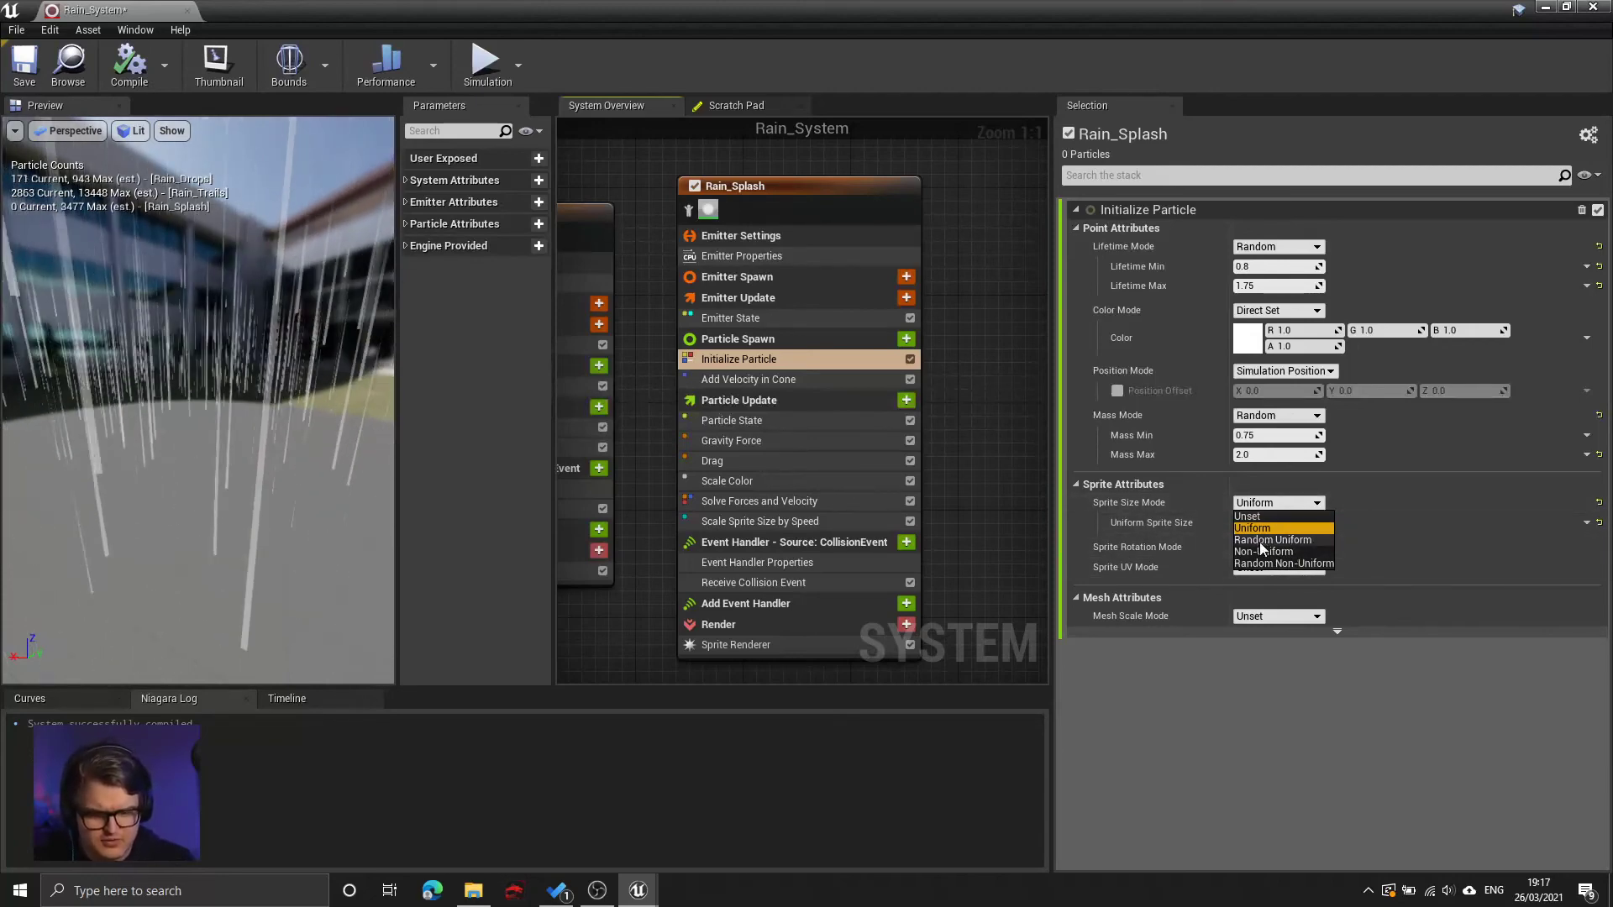
left_click(1253, 527)
left_click(1272, 522)
type("1")
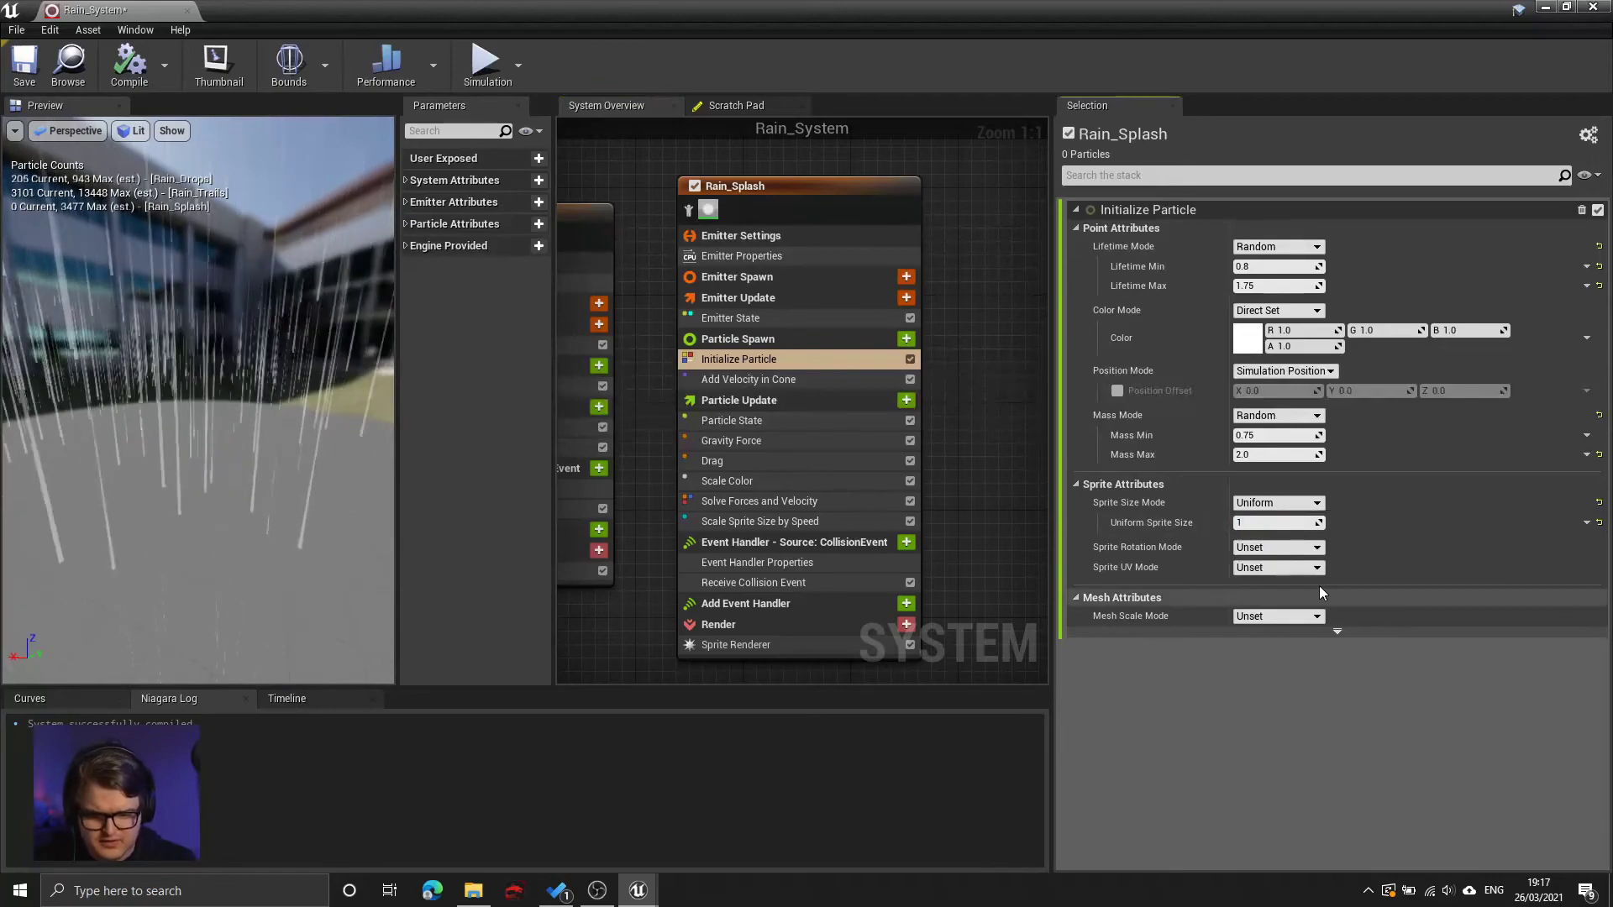
type("0")
key("Return")
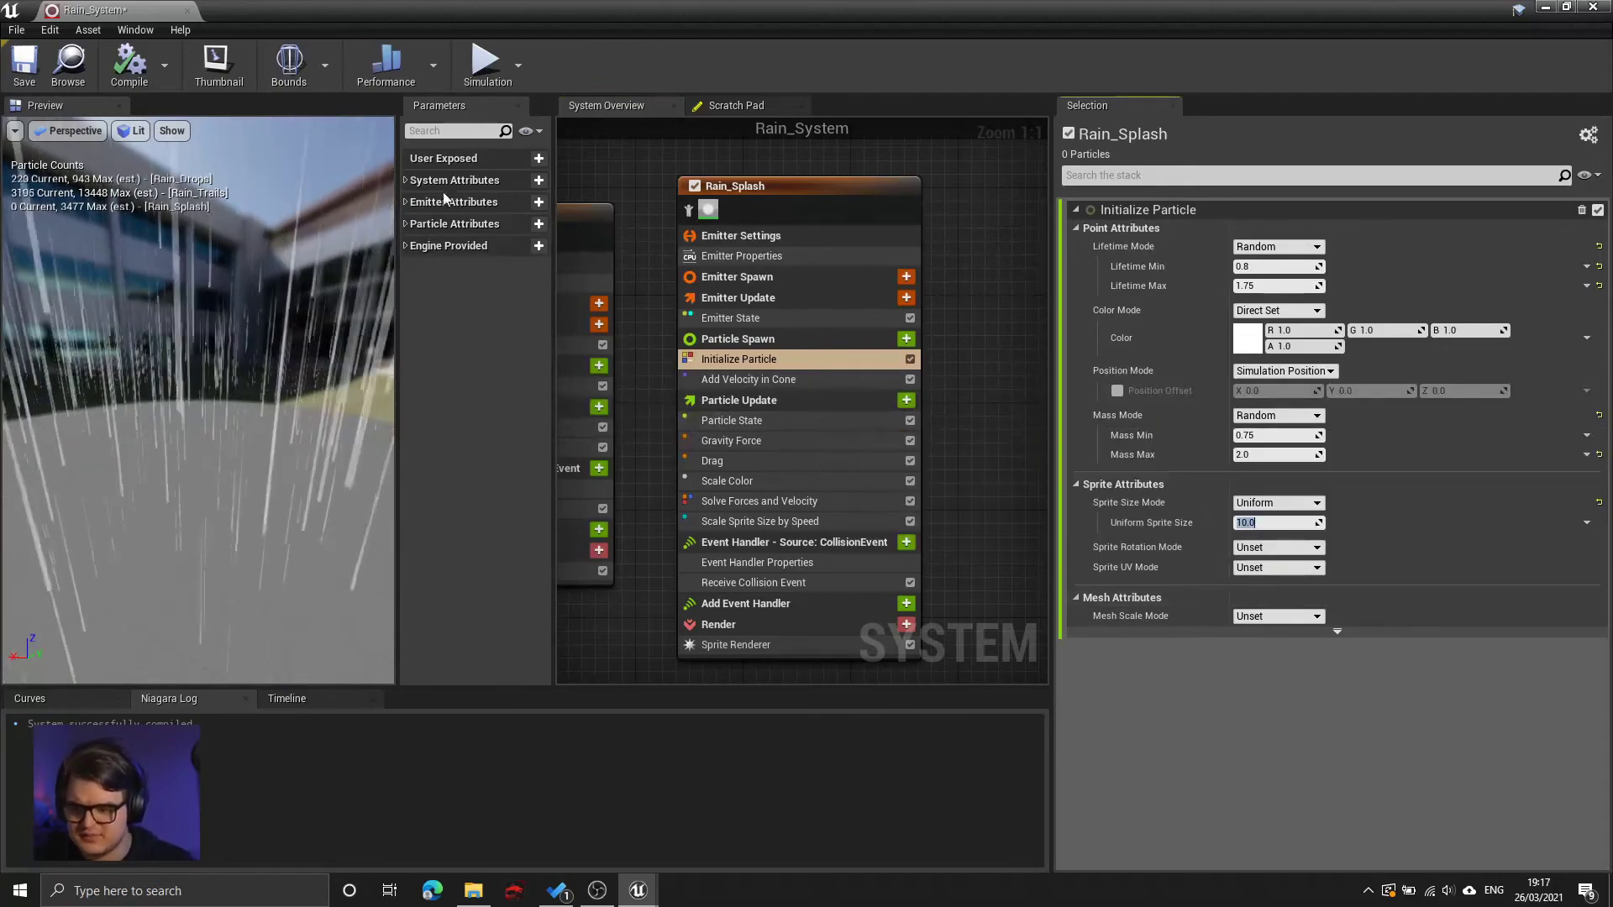
- Inspect the resized splash particles and the trail ends near the ground in the level viewport, then return to the full Niagara editor
left_click_drag(216, 10, 985, 136)
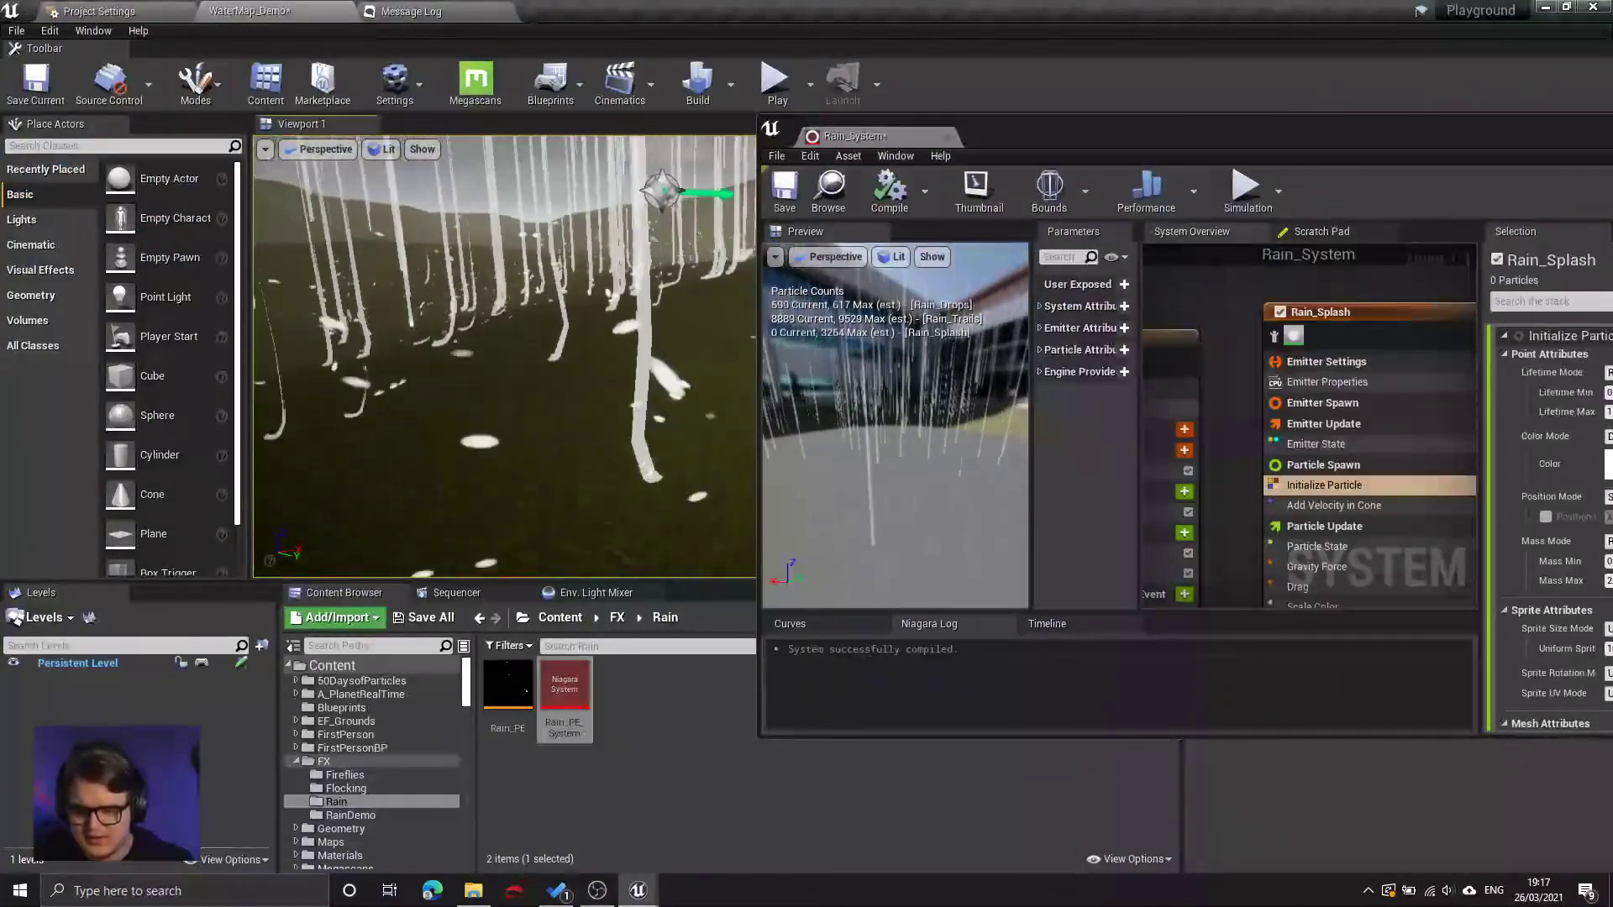
right_click_drag(504, 357, 588, 325)
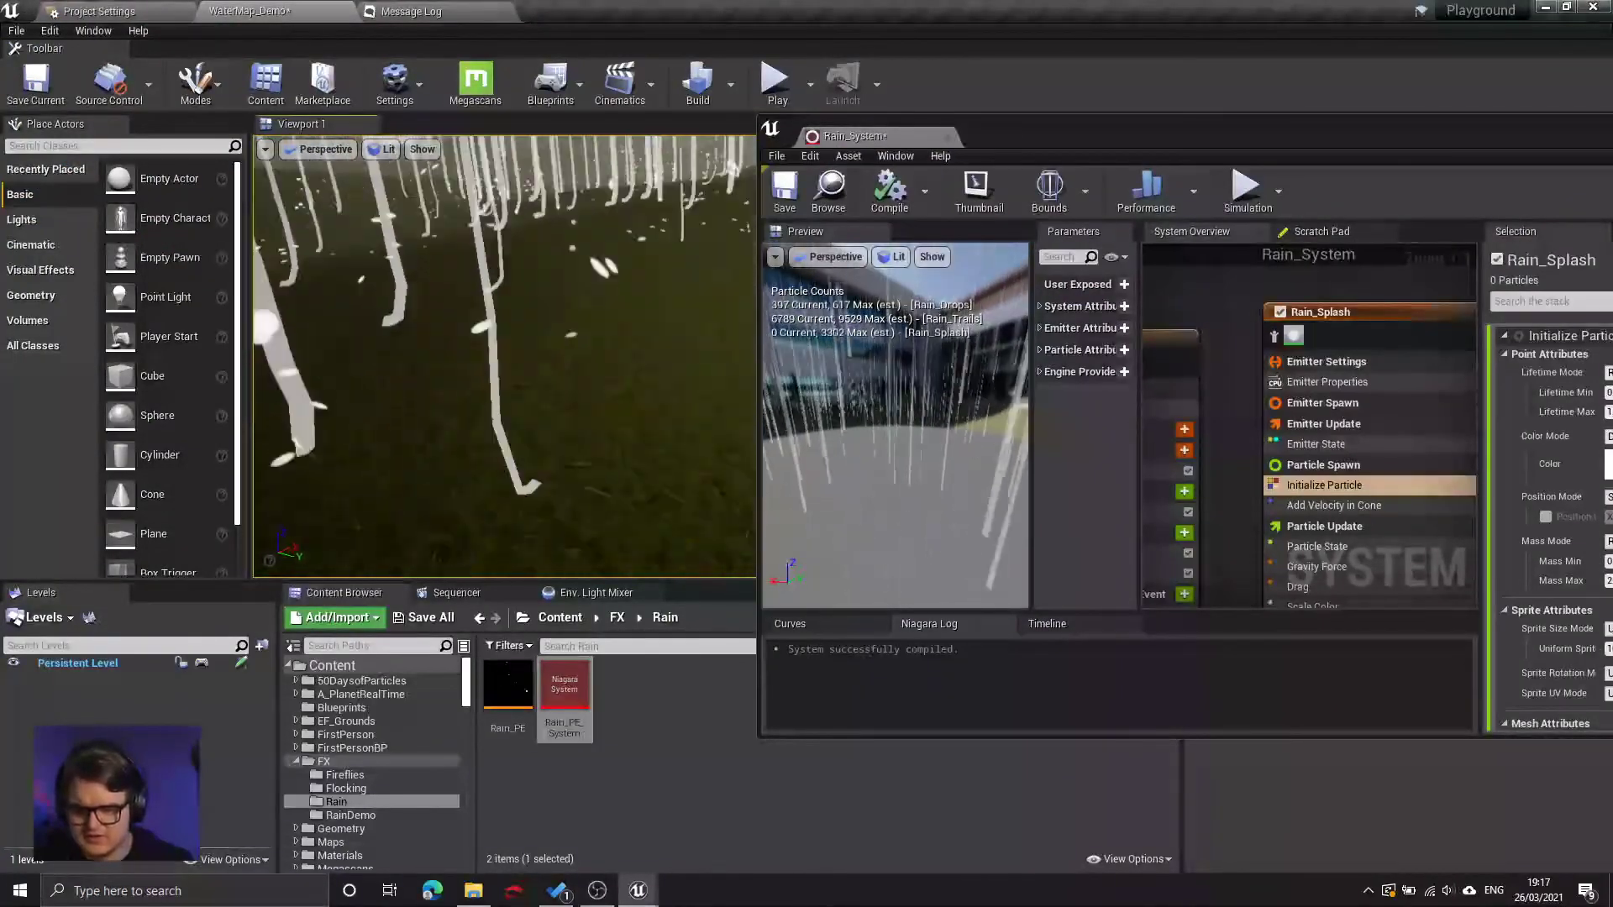
right_click_drag(504, 357, 394, 360)
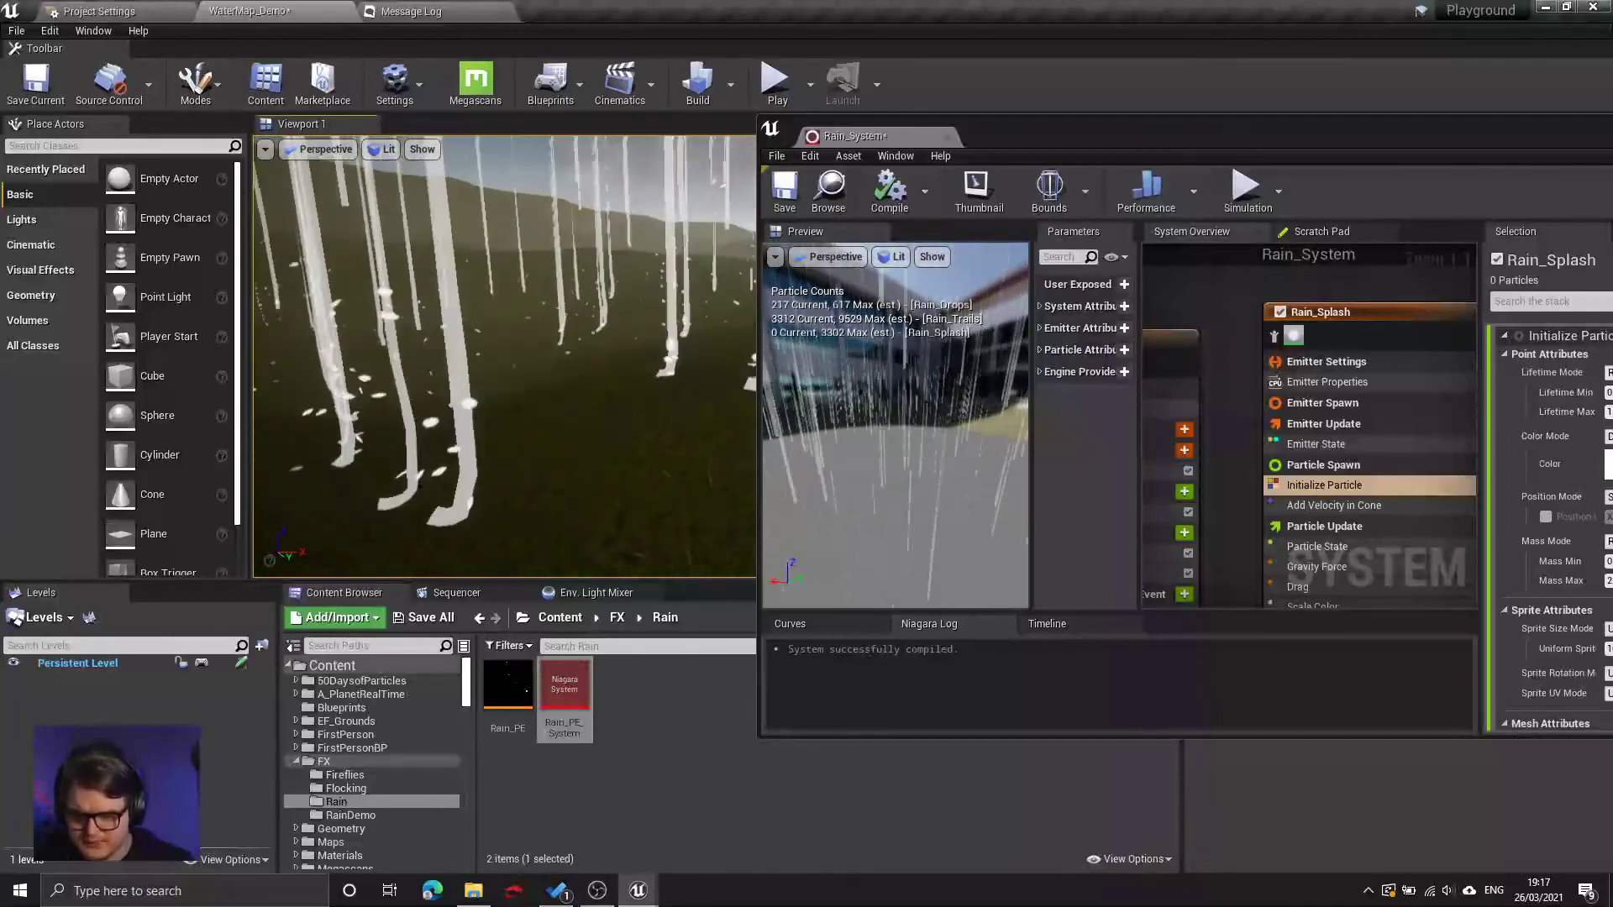
right_click_drag(504, 353, 504, 353)
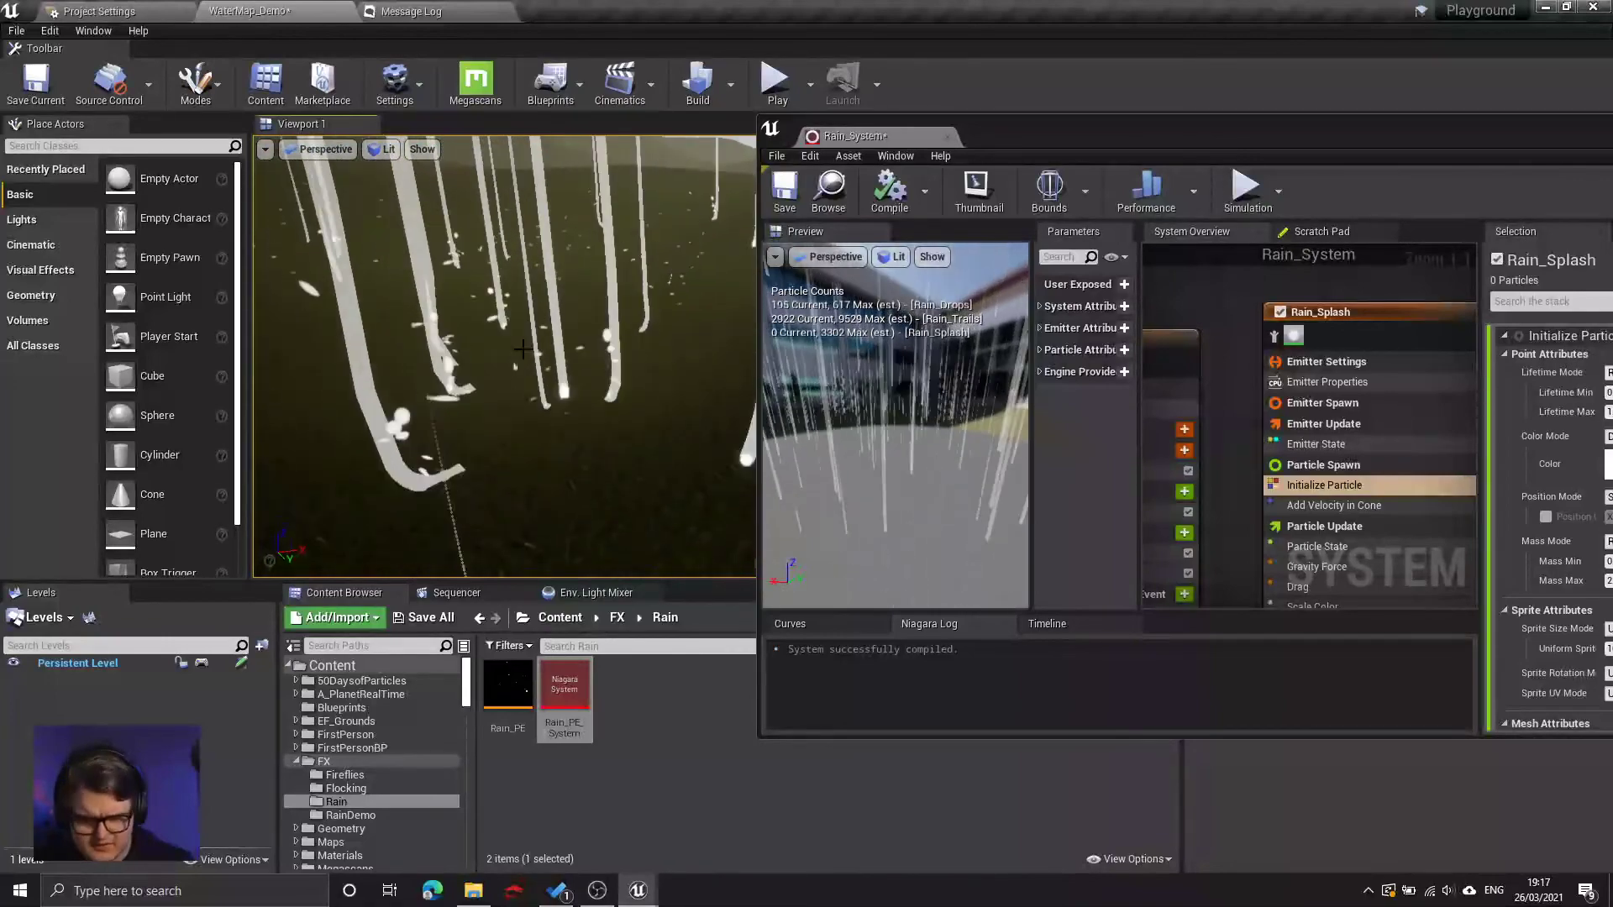
right_click_drag(537, 426, 537, 426)
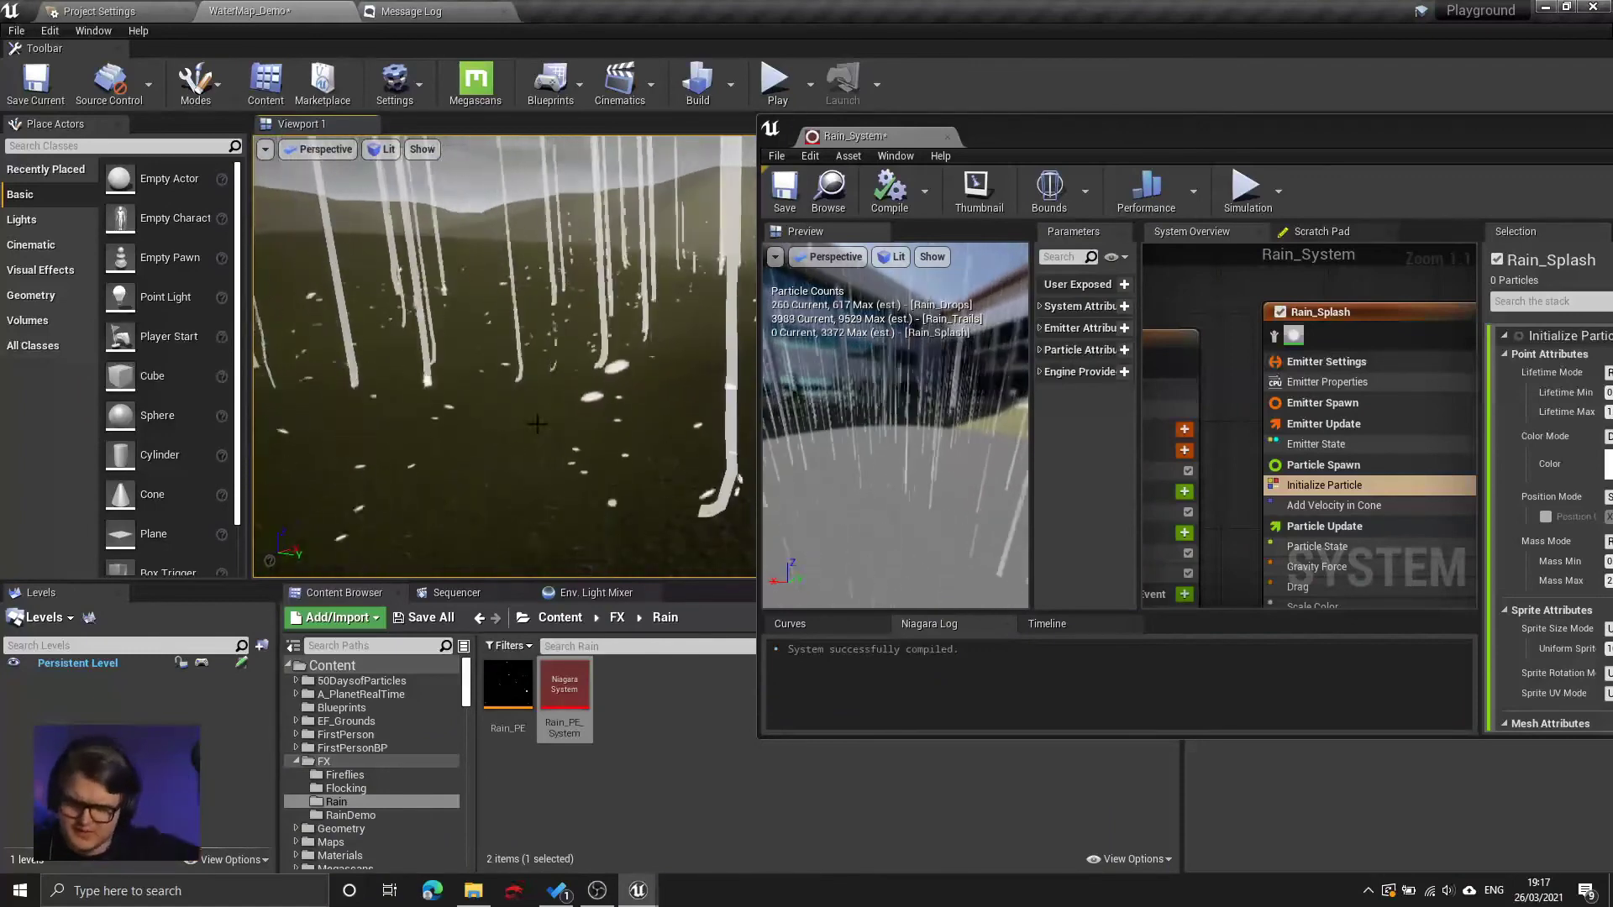
right_click_drag(593, 428, 594, 427)
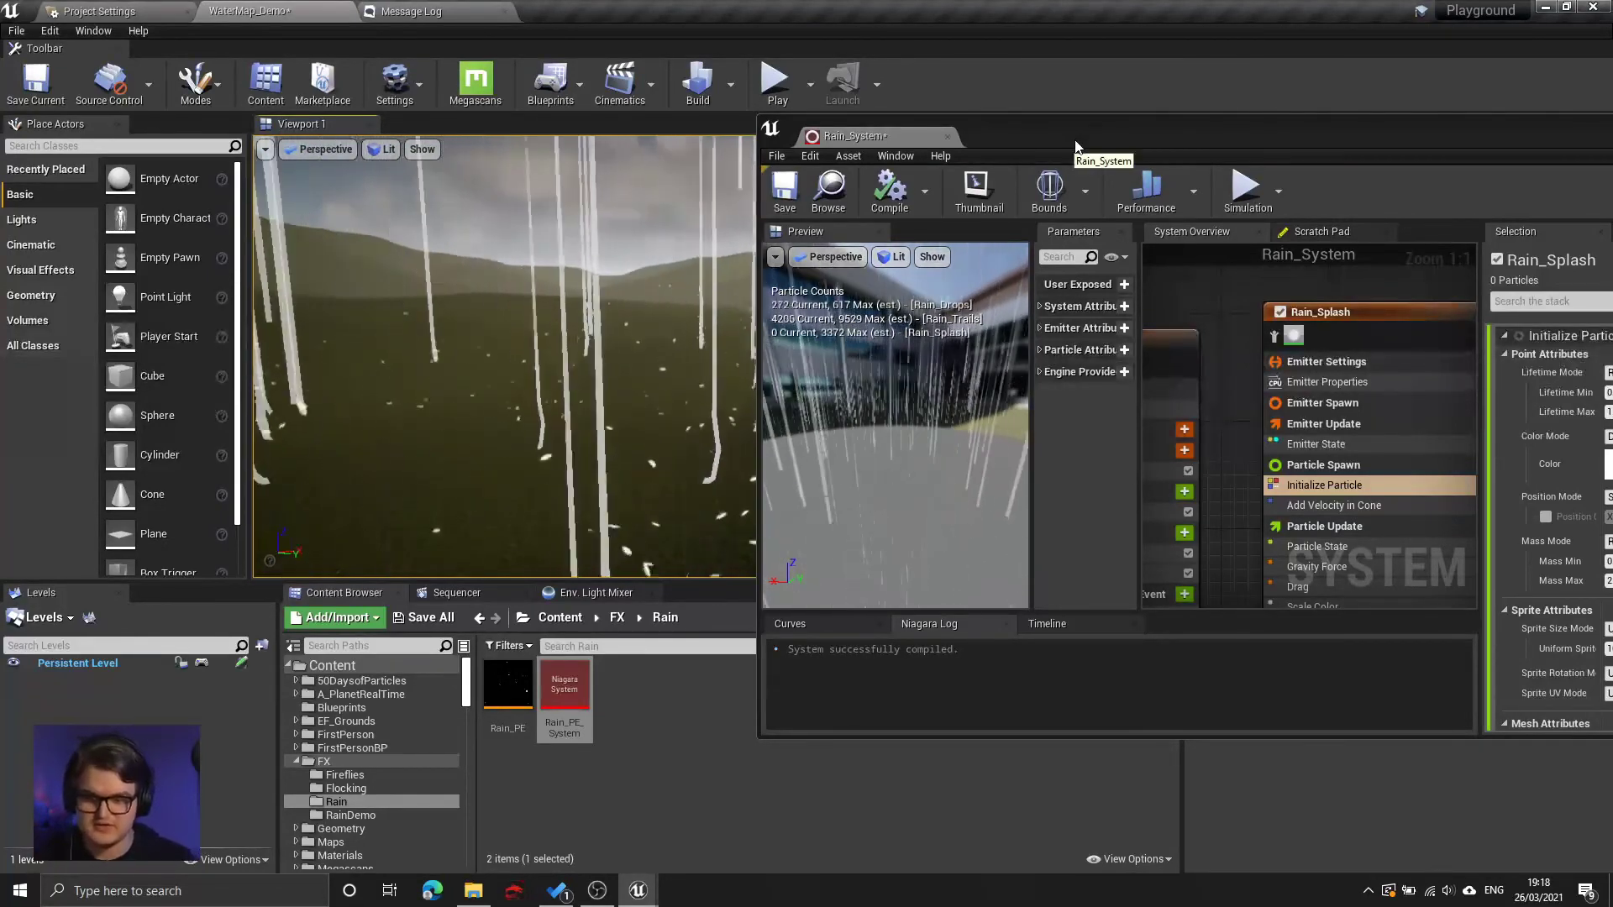
left_click_drag(1075, 145, 947, 7)
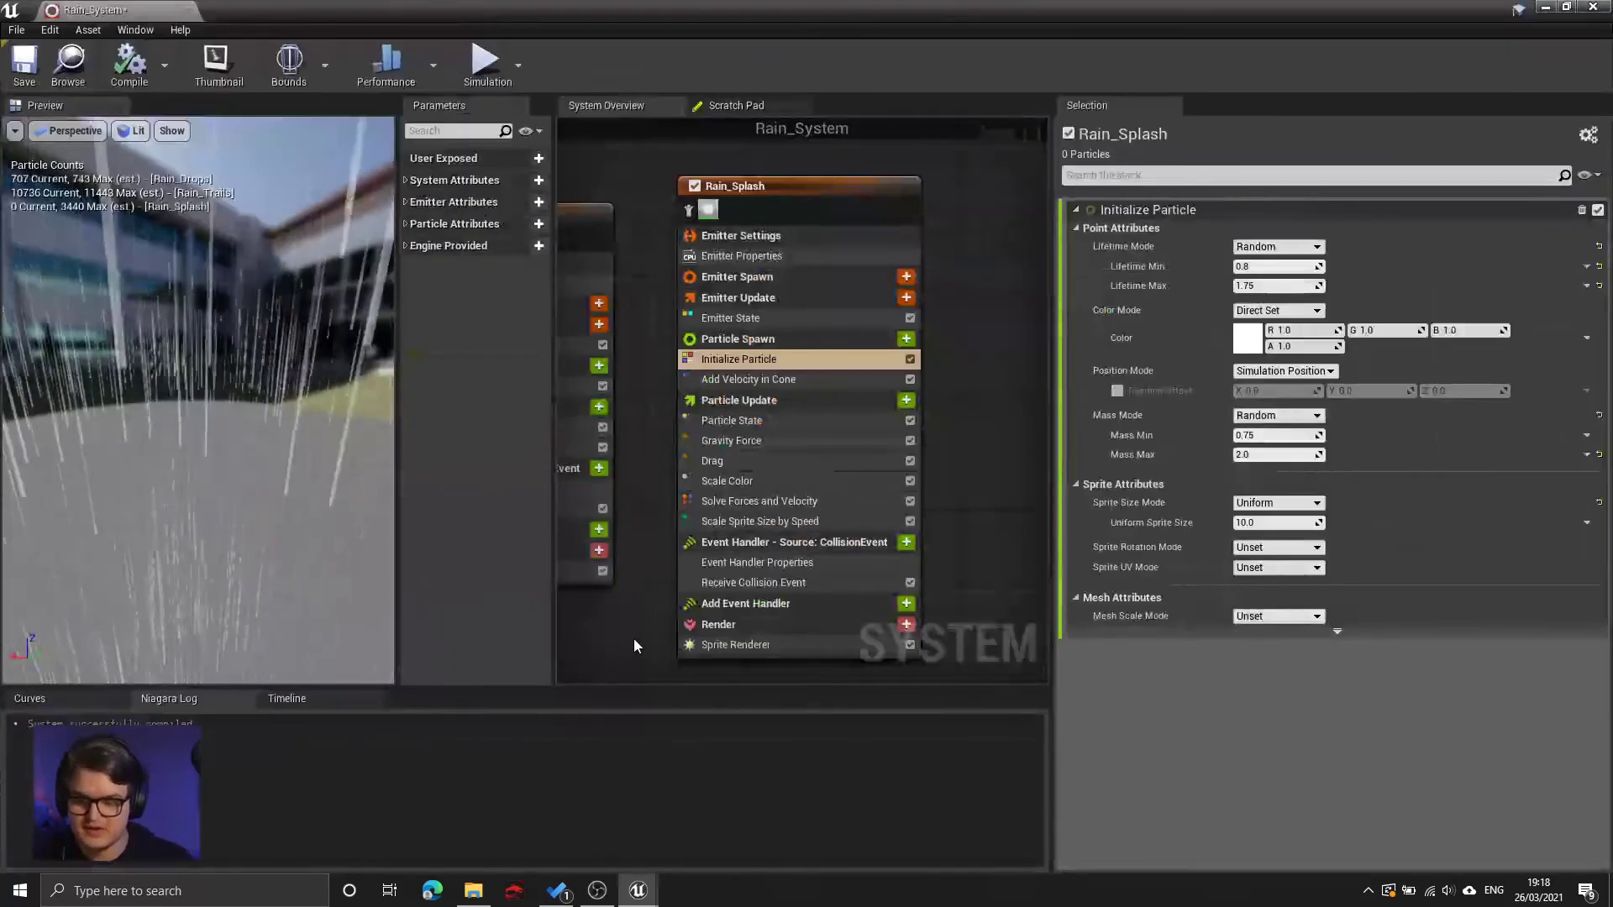
- Set Restitution to -1 in the Rain_Drops emitter's Collision module and check the falling rain in the level viewport
right_click_drag(590, 641, 960, 662)
right_click_drag(756, 661, 995, 496)
left_click(807, 452)
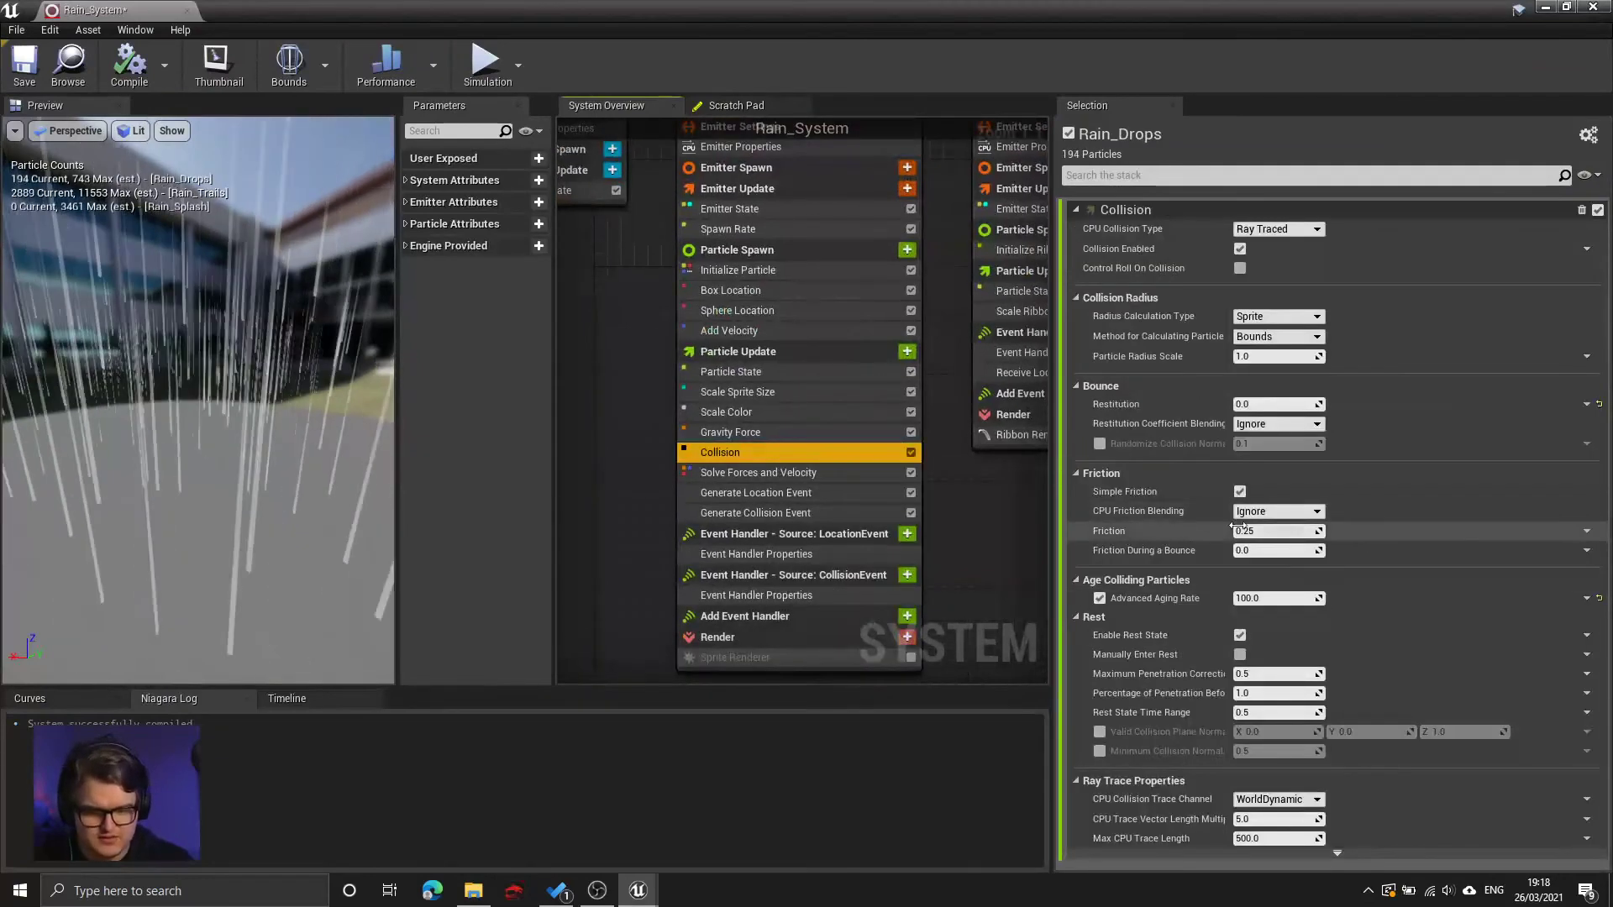
left_click(1259, 404)
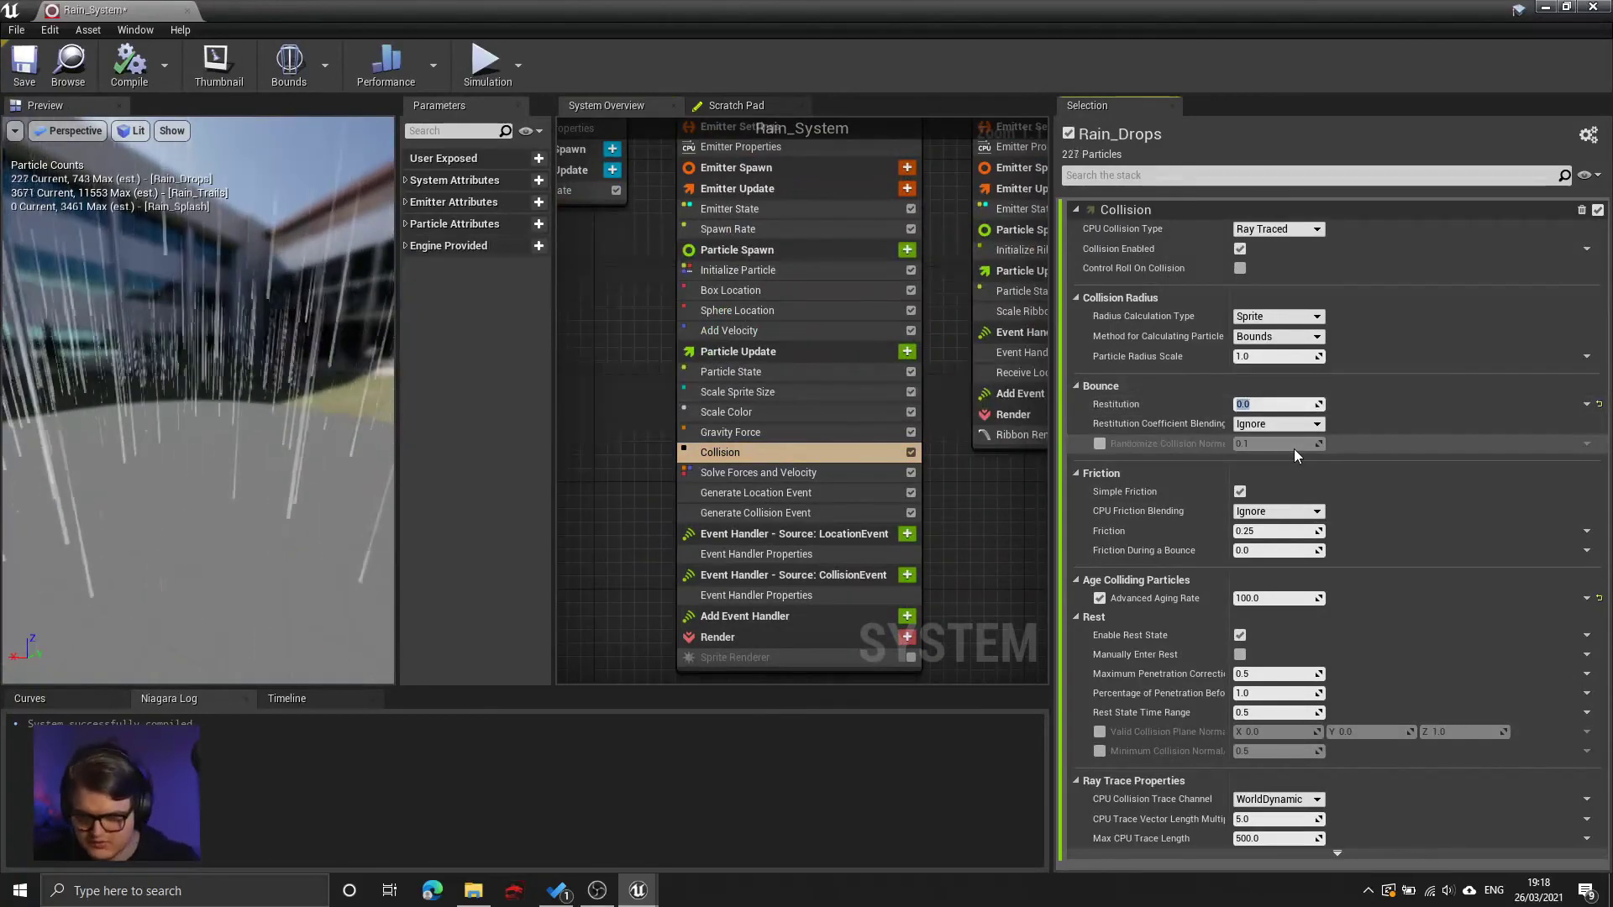
type("-1")
key("Return")
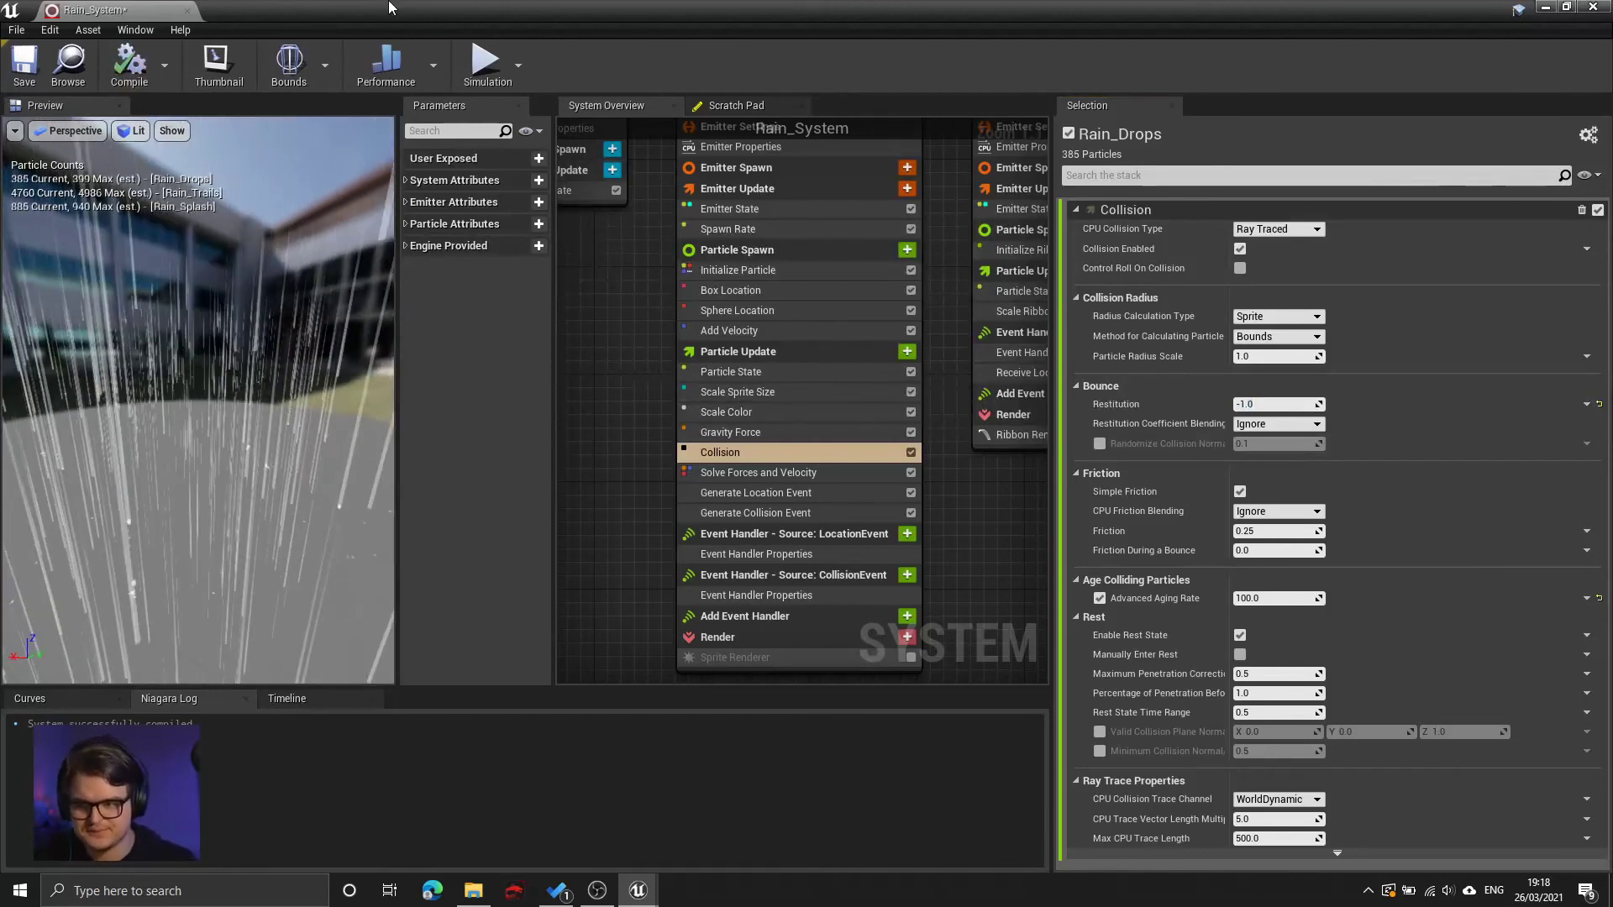
left_click_drag(389, 4, 1041, 133)
right_click_drag(604, 336, 605, 436)
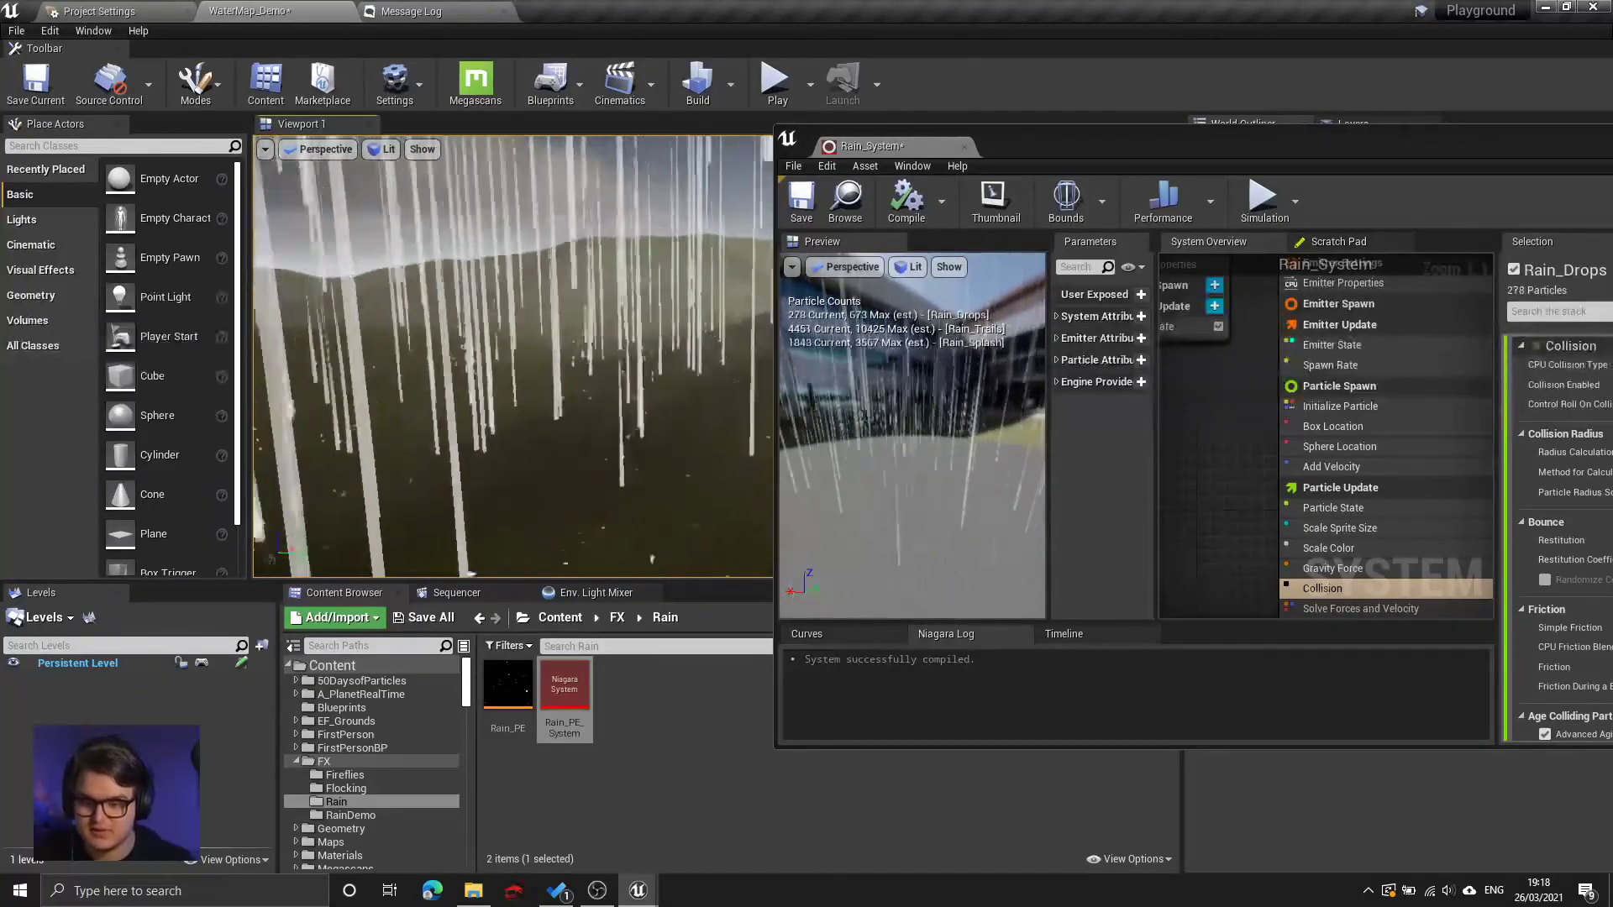
- Set Ribbon Width to 3 in the Rain_Trails emitter's Initialize Ribbon module, keeping the level viewport visible beside the Niagara editor
right_click_drag(1257, 395, 1161, 243)
right_click_drag(1326, 436, 938, 407)
right_click_drag(1280, 404, 1362, 540)
left_click(1298, 394)
left_click(1273, 374)
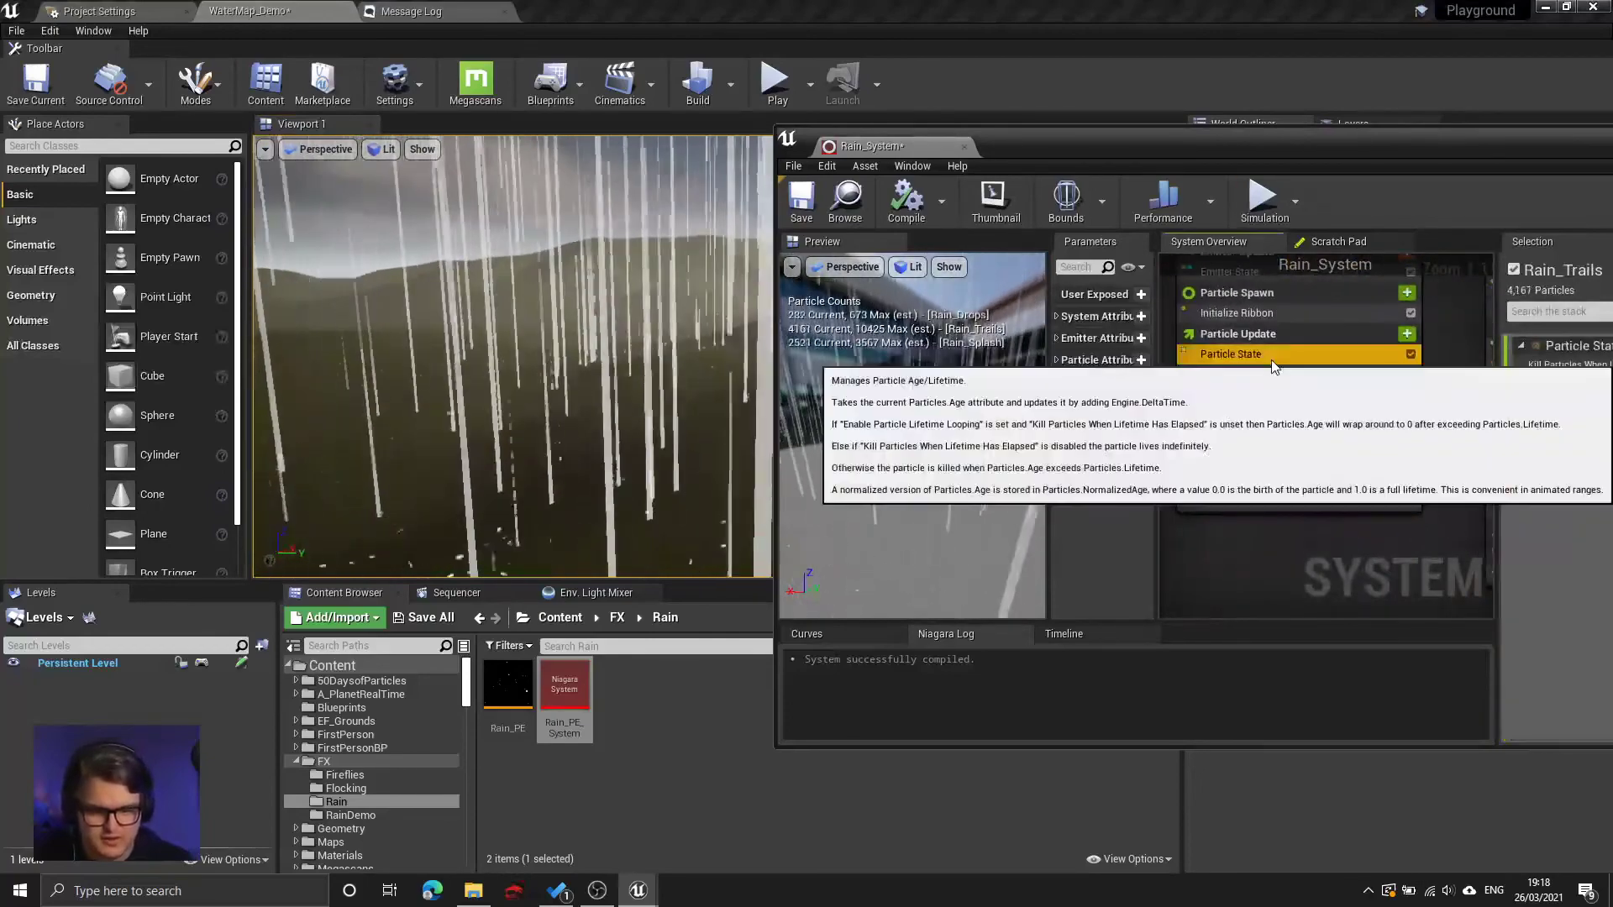
right_click_drag(1414, 419, 1348, 386)
left_click(1299, 367)
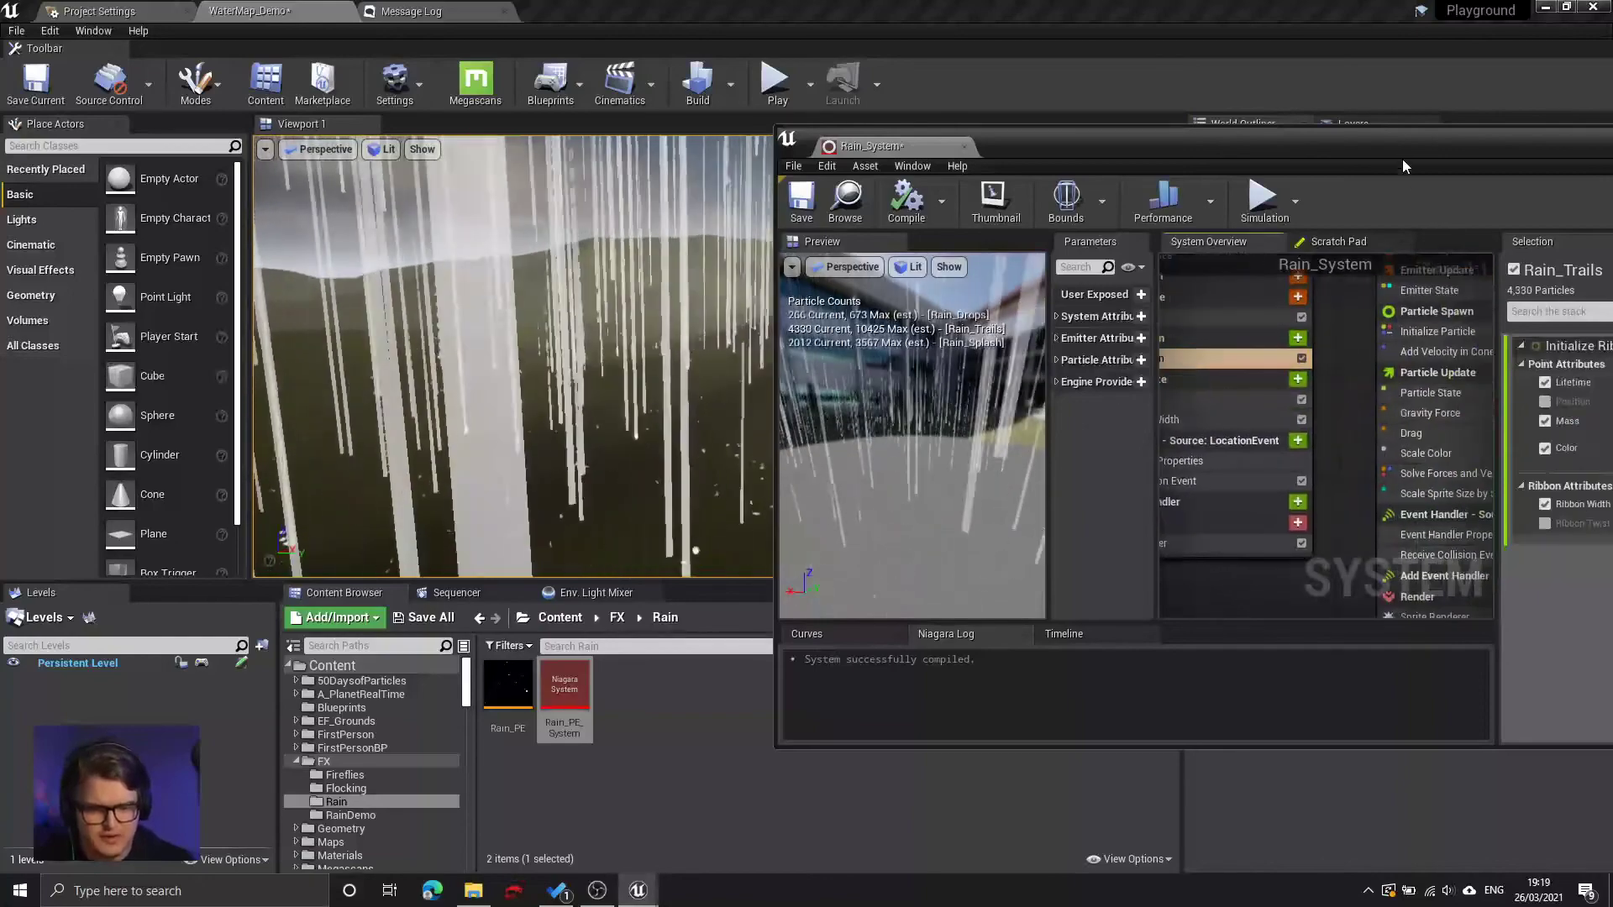
left_click_drag(1398, 146, 1070, 140)
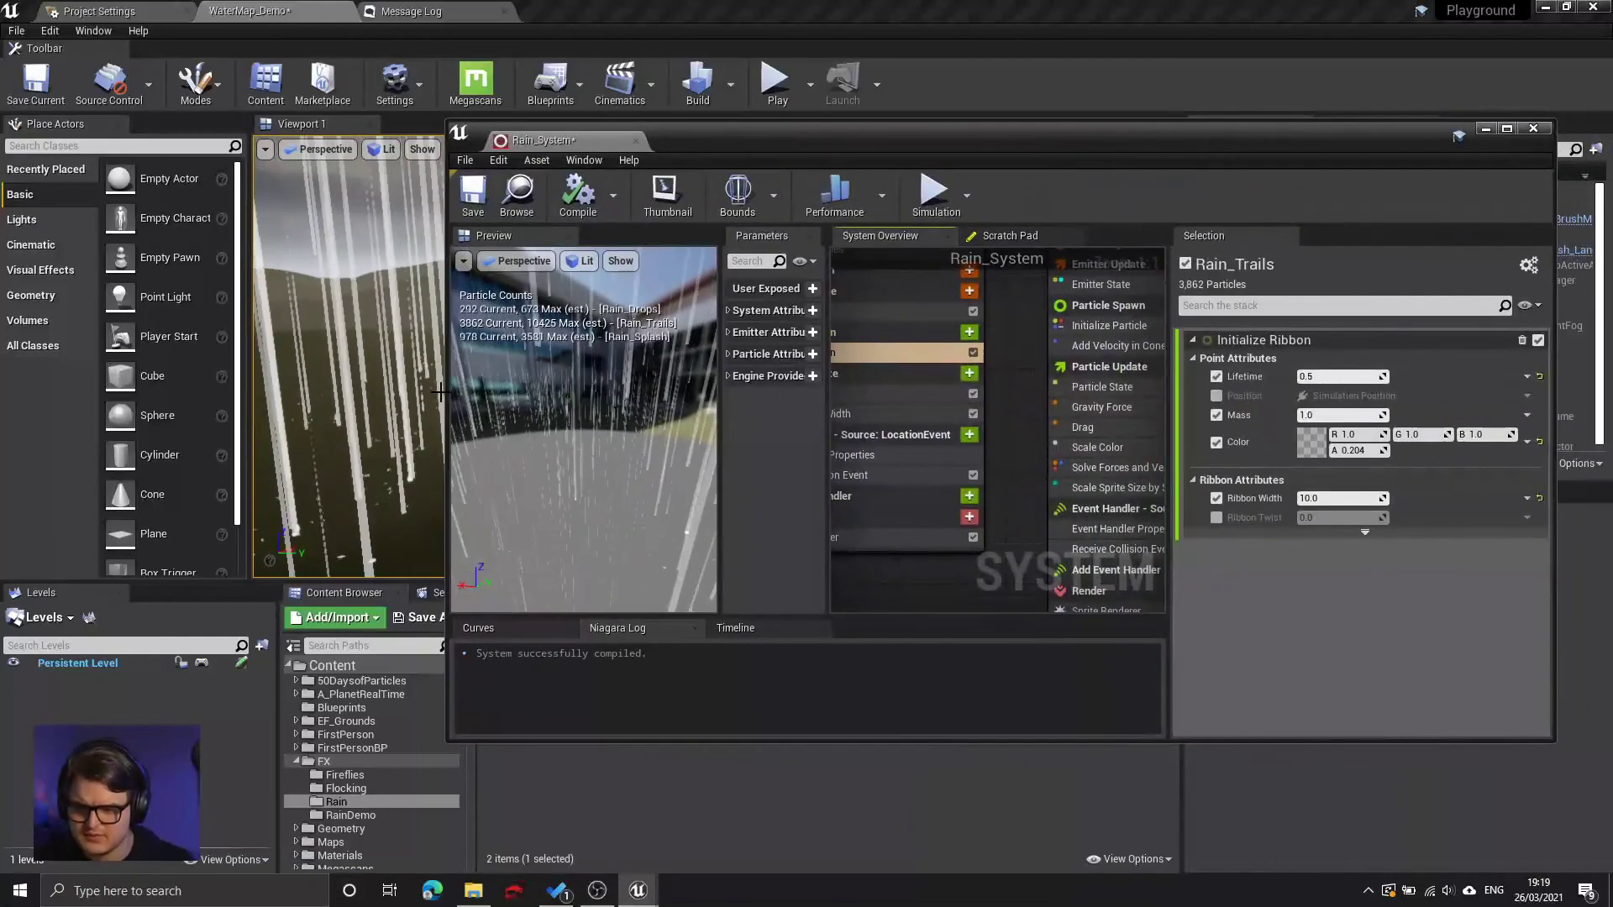
left_click_drag(446, 394, 790, 394)
left_click_drag(712, 411, 709, 411)
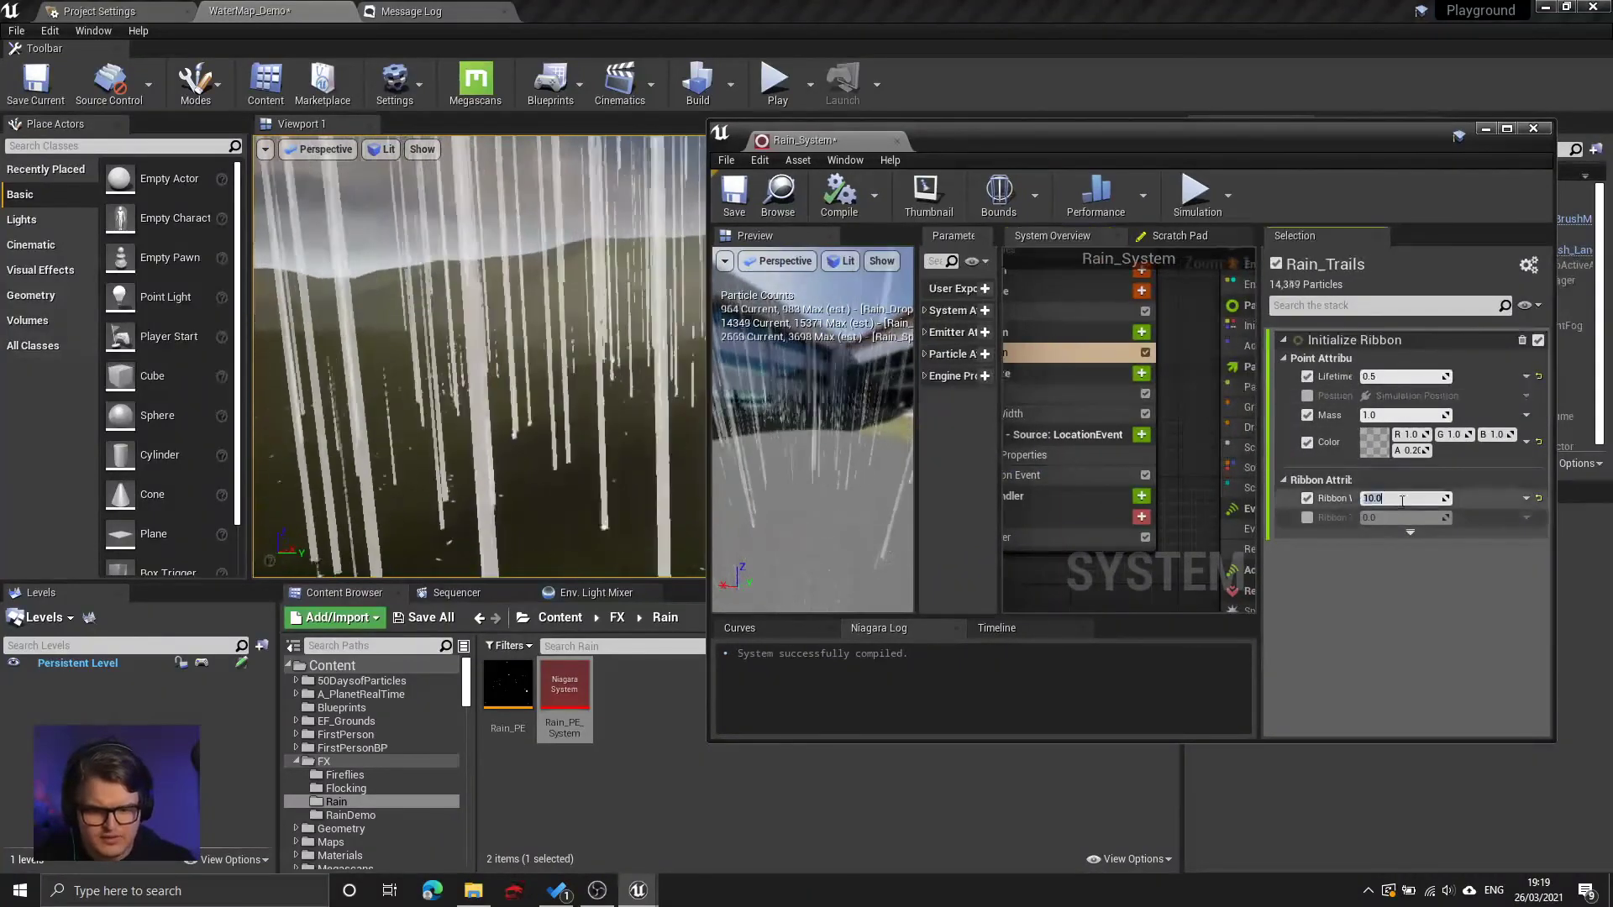
type("3")
key("Return")
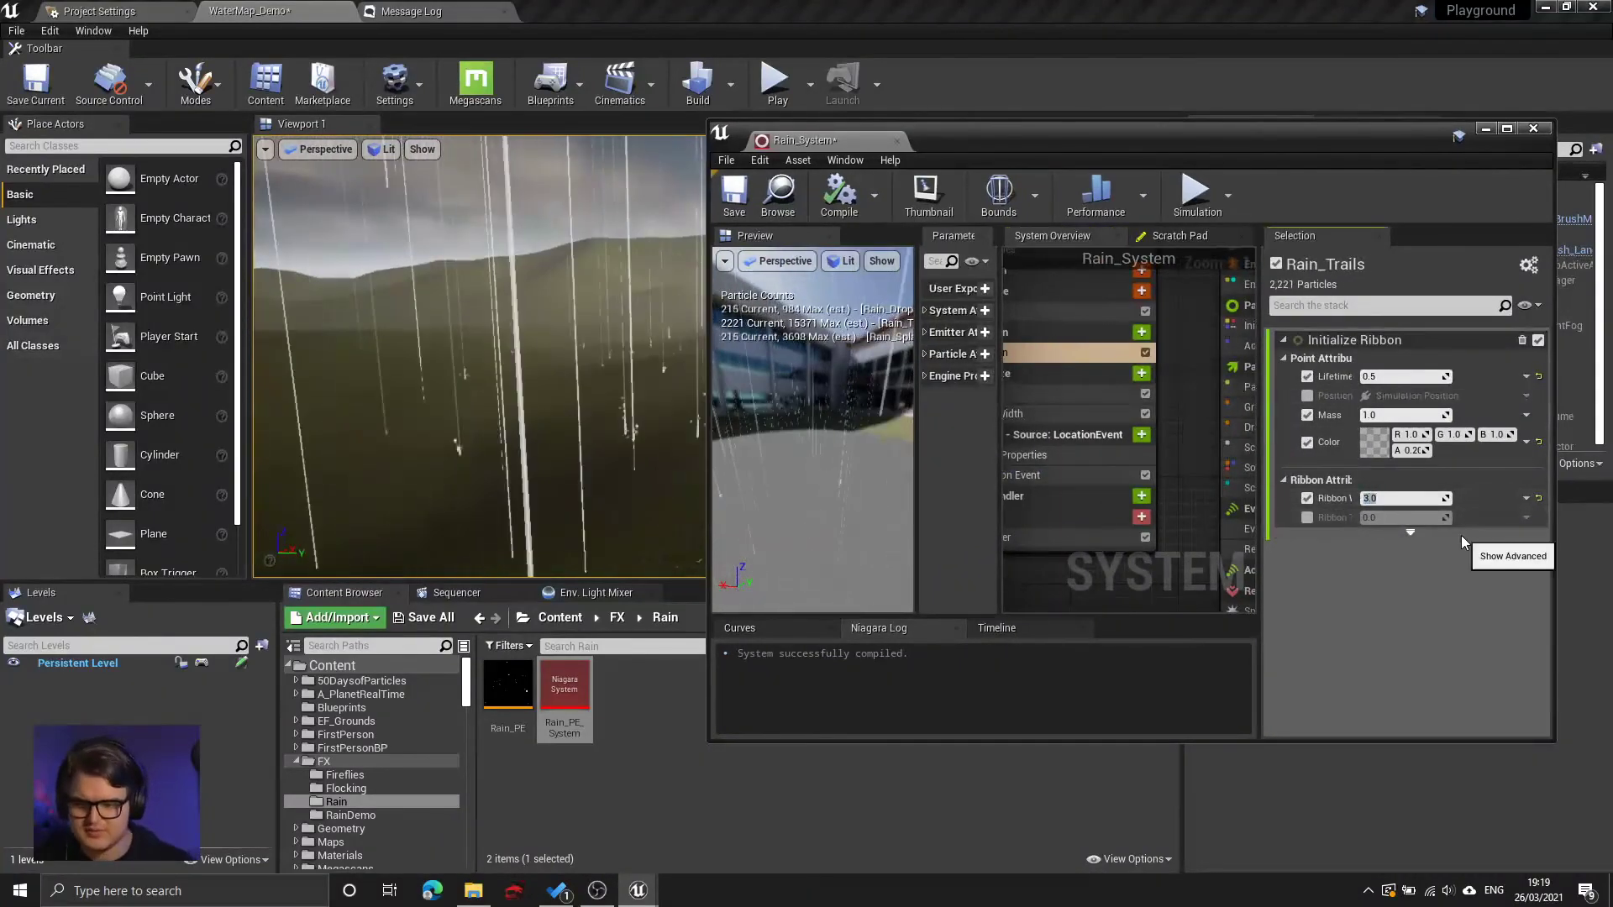
- Inspect the rain trails in the level viewport and darken the Rain_Trails ribbon color to grey with a value of about 0.307
right_click_drag(572, 378, 614, 399)
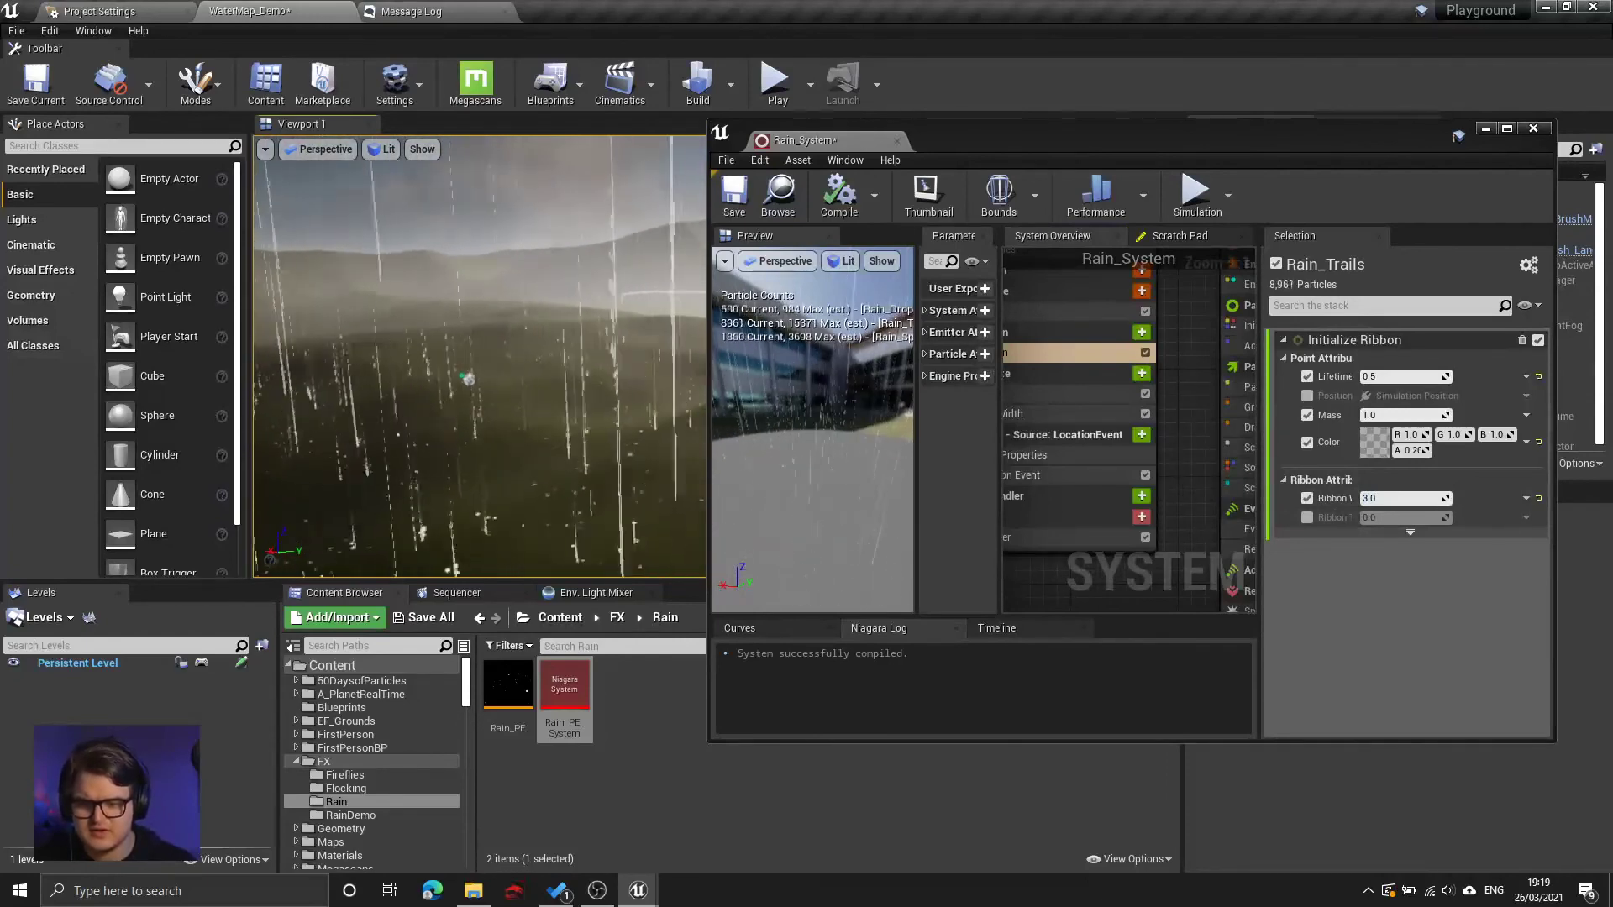
right_click_drag(613, 399, 600, 401)
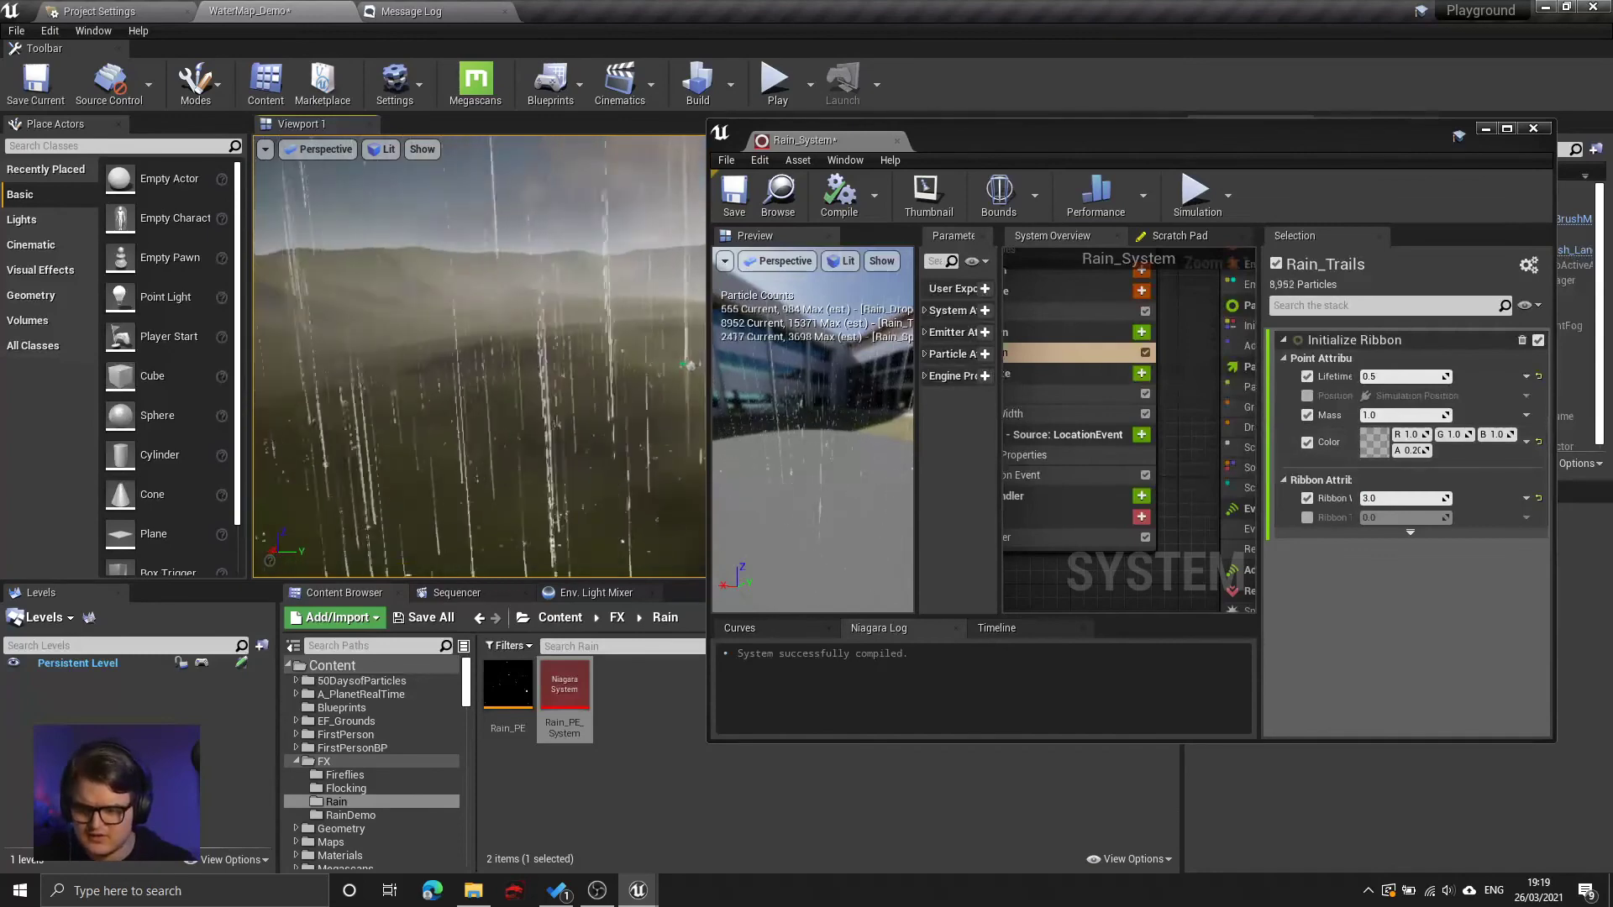
left_click(1374, 442)
left_click_drag(1267, 541, 1267, 598)
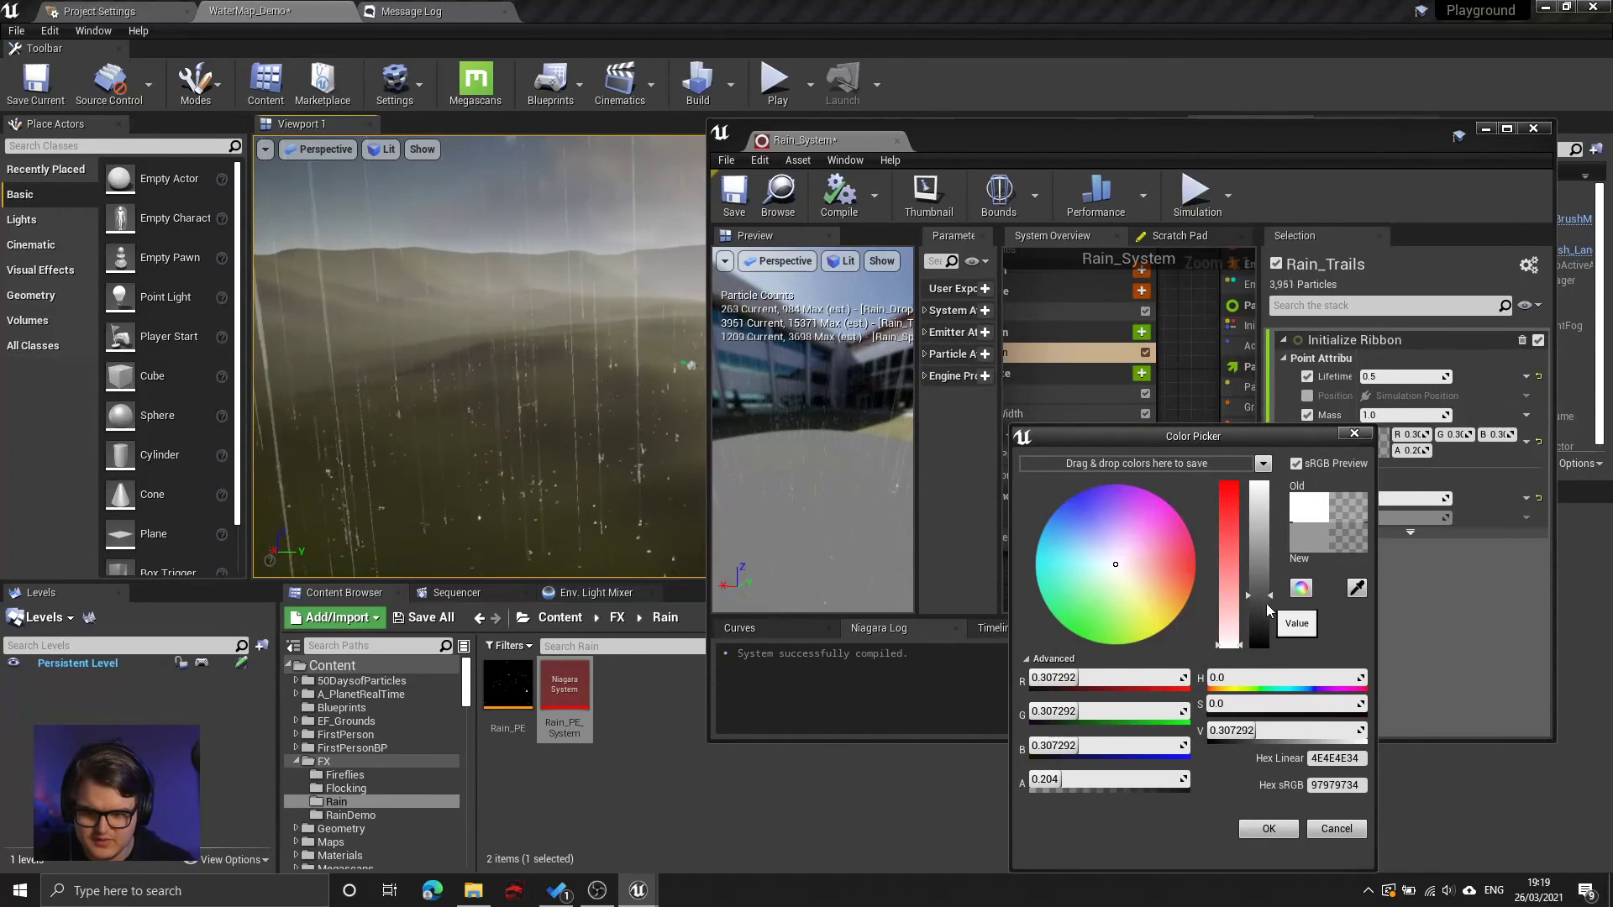
left_click(1268, 828)
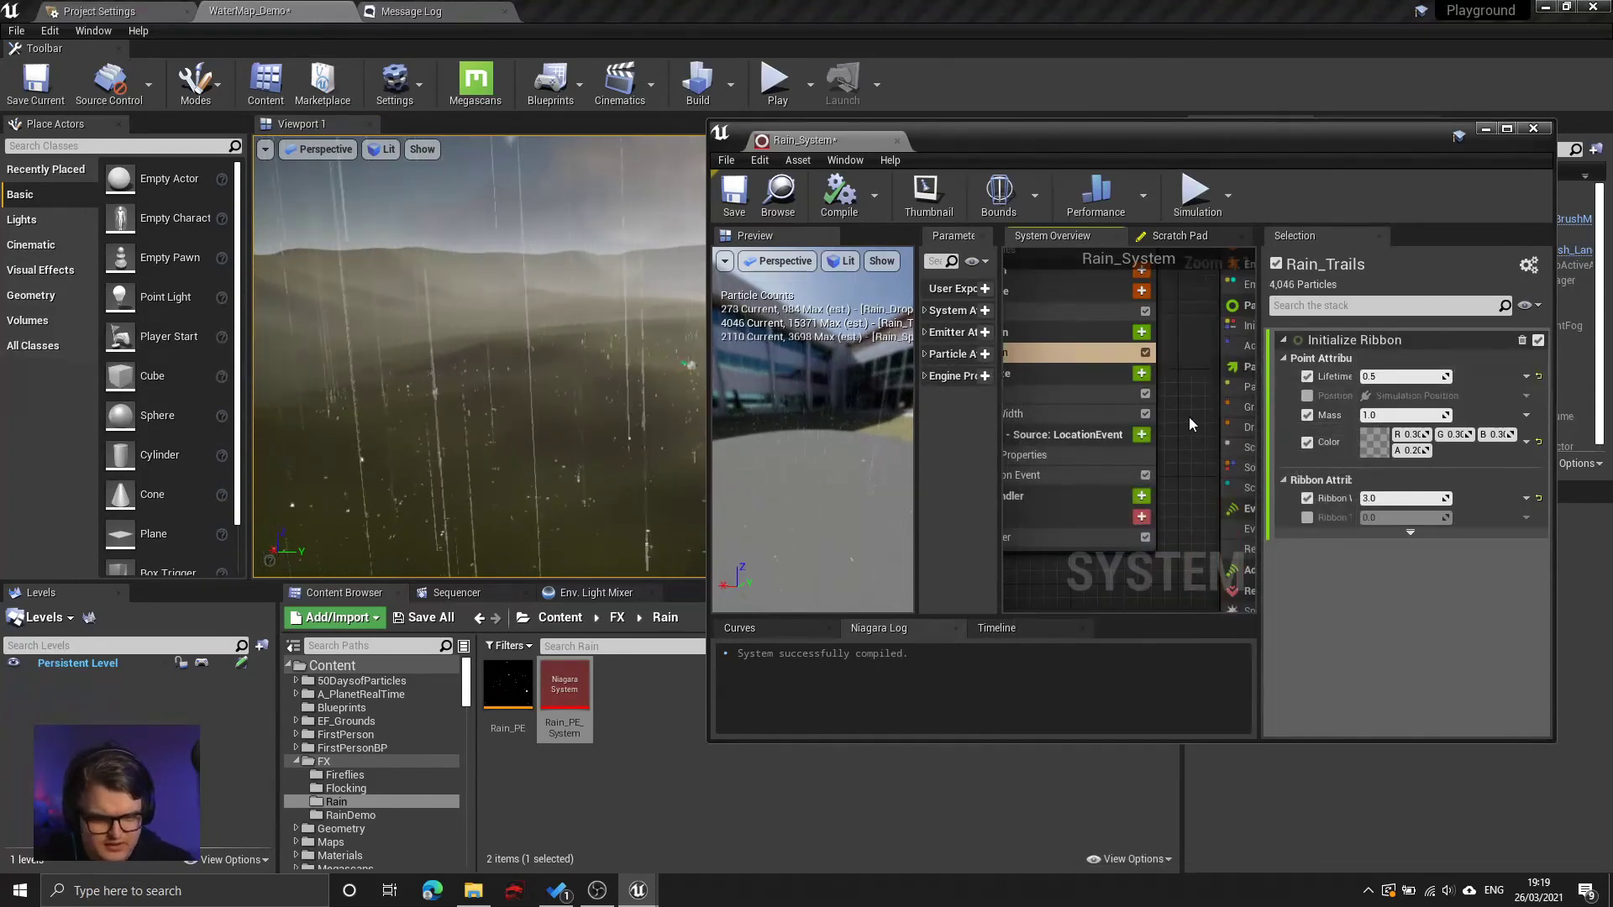
- Set the Rain_Trails ribbon Lifetime to 0.2 after trying 0.1, and inspect the trails in the level viewport
right_click_drag(1189, 418, 1227, 441)
left_click(1385, 395)
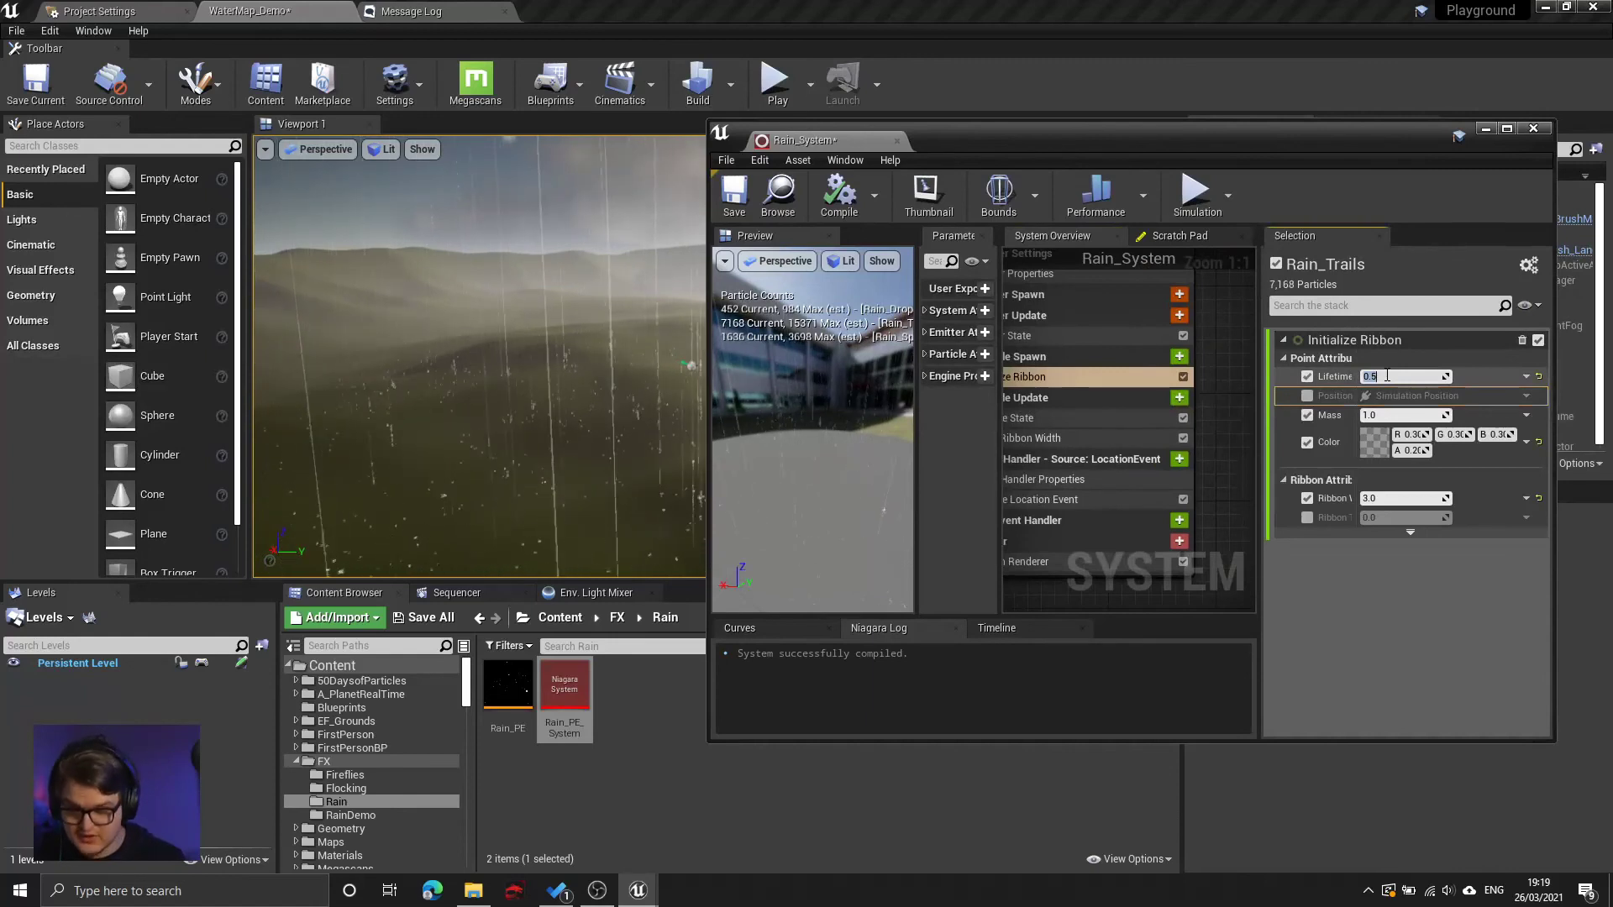
type("0.1")
key("Return")
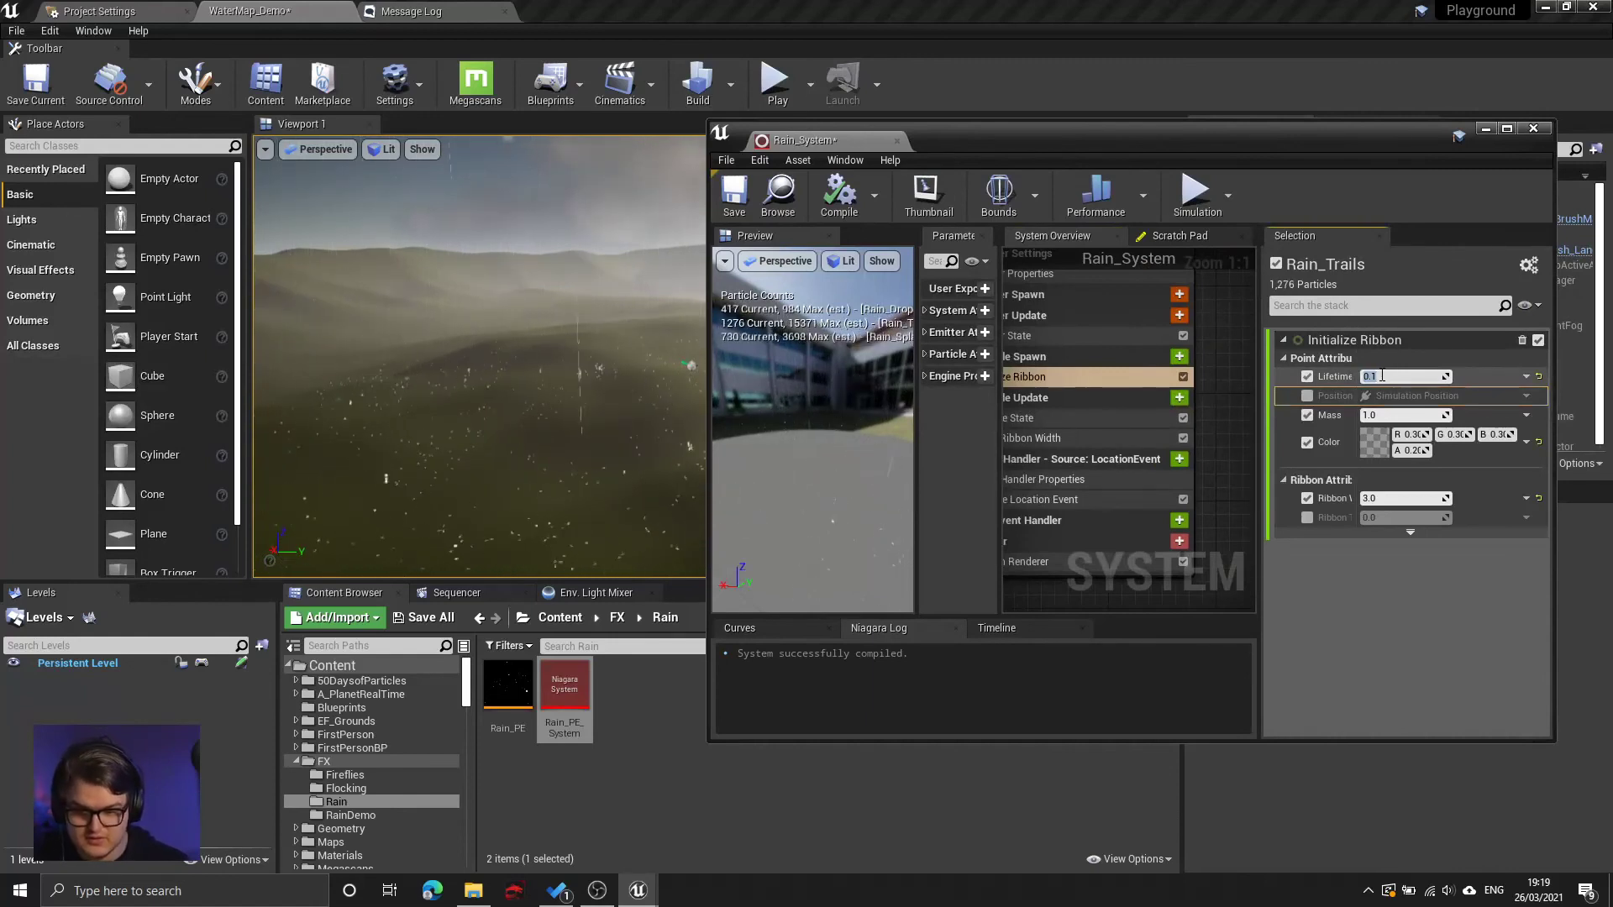
type("0.2")
key("Return")
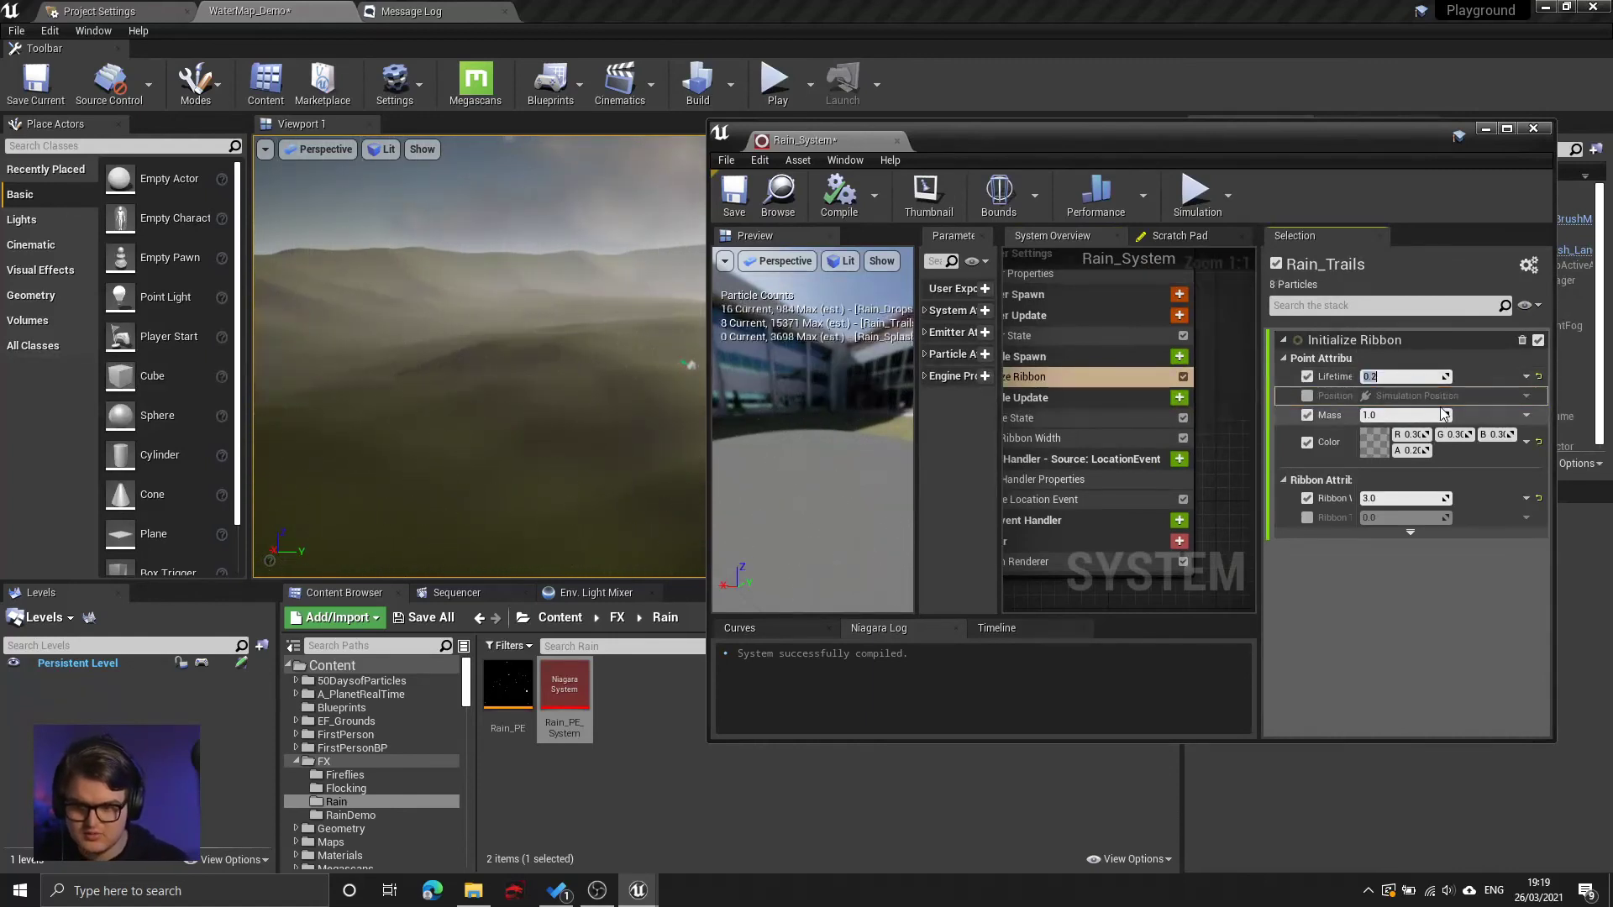
mouse_move(480, 477)
right_mouse_down()
mouse_move(507, 430)
mouse_move(484, 489)
right_mouse_up()
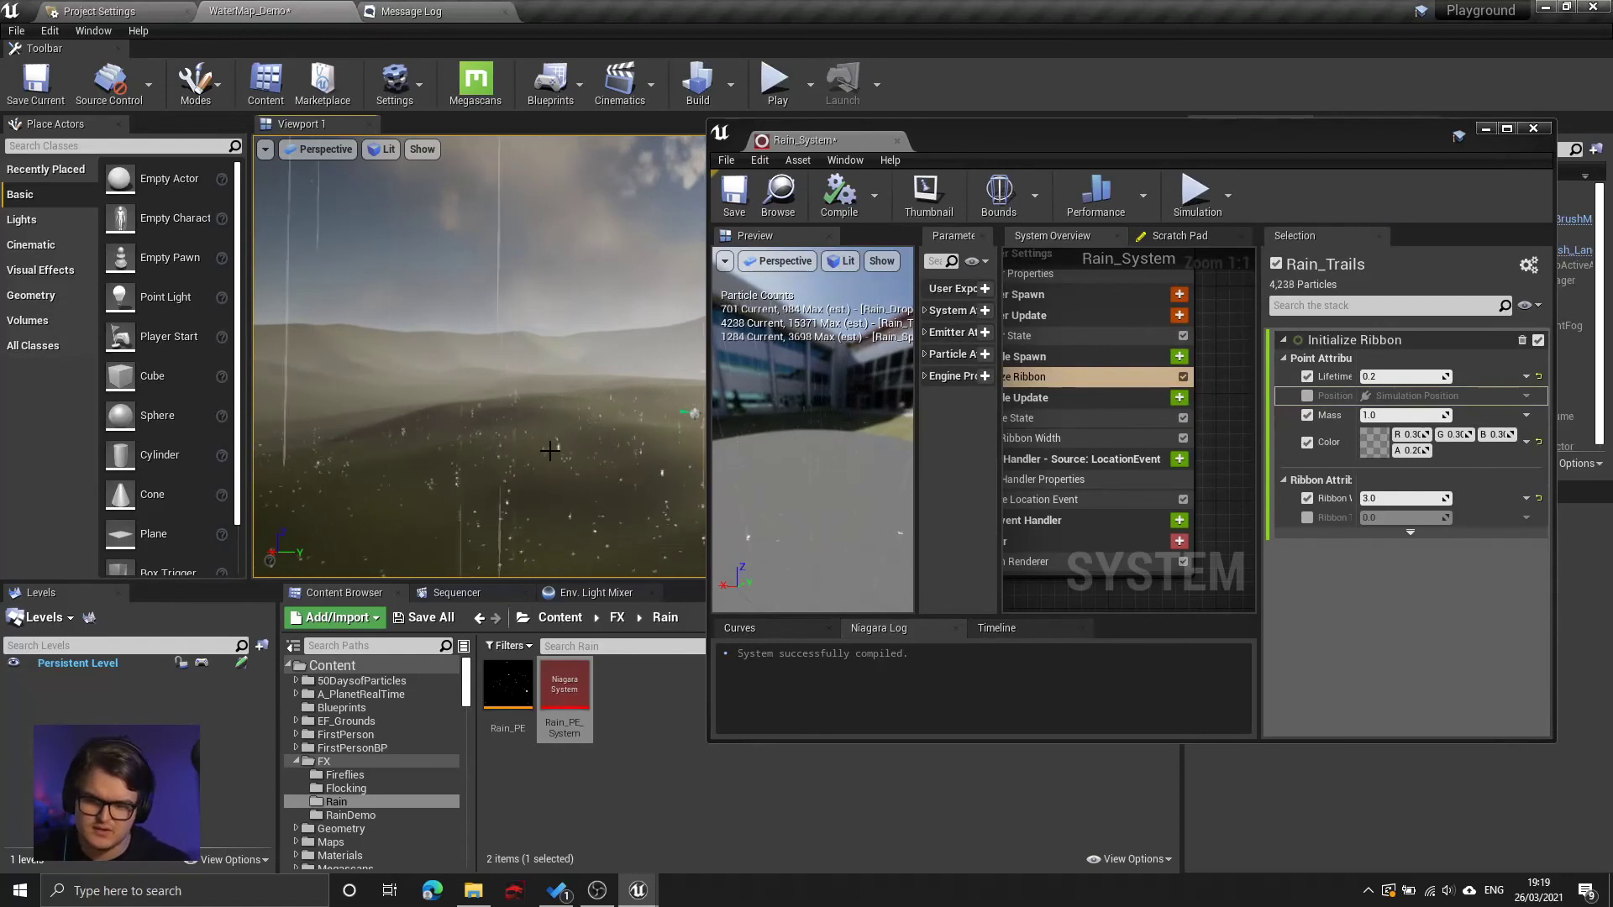
right_click_drag(549, 452, 566, 451)
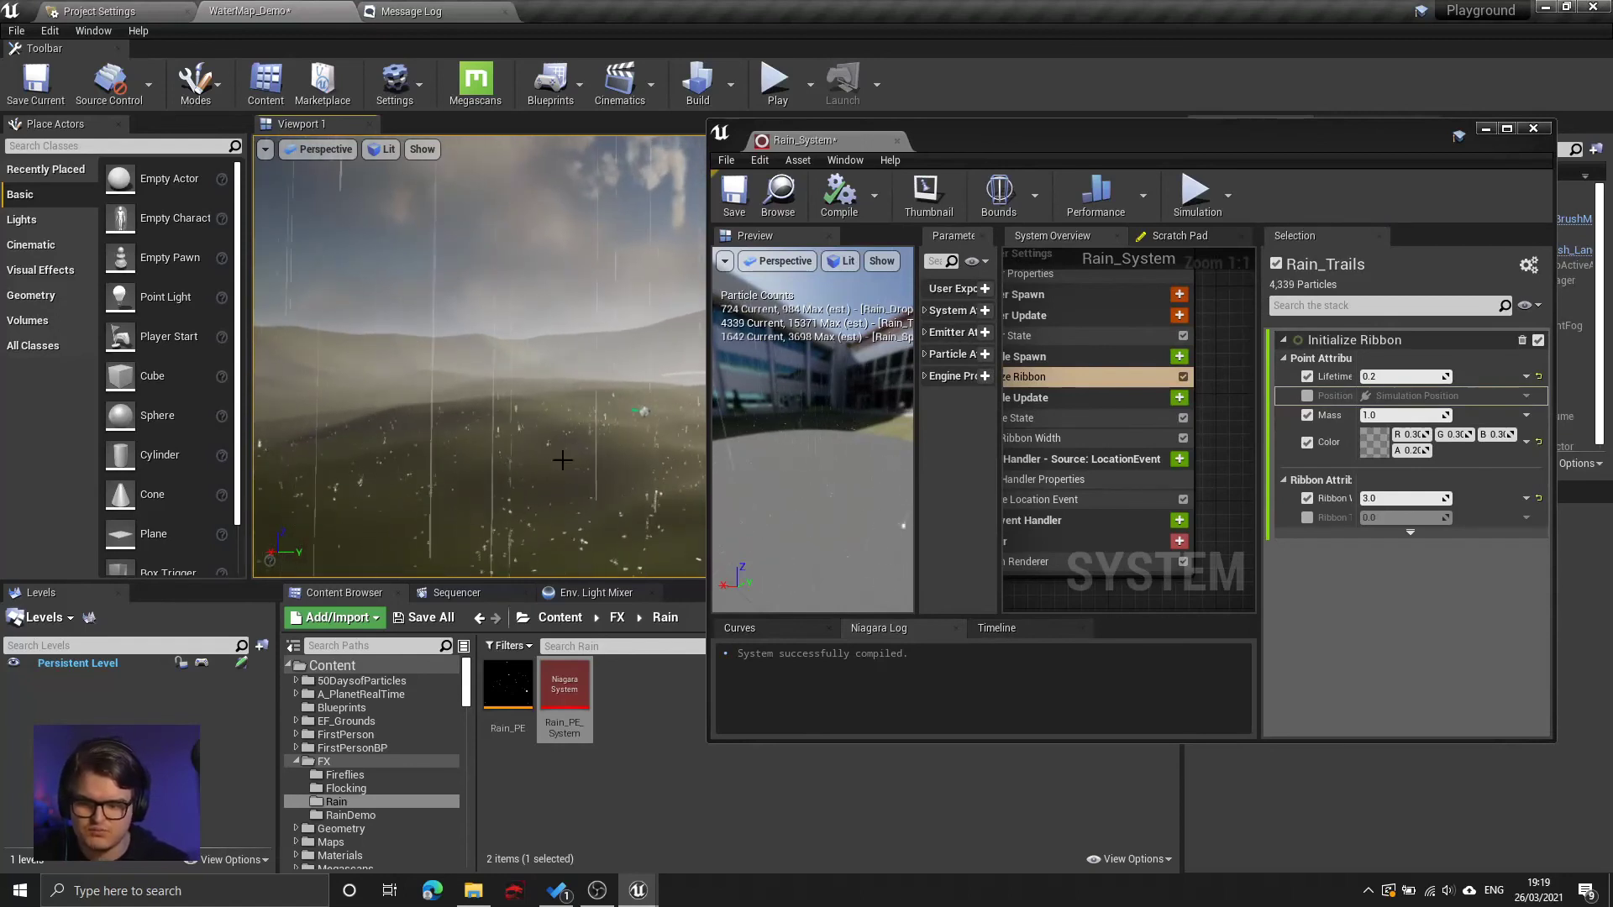
right_click_drag(520, 340, 521, 374)
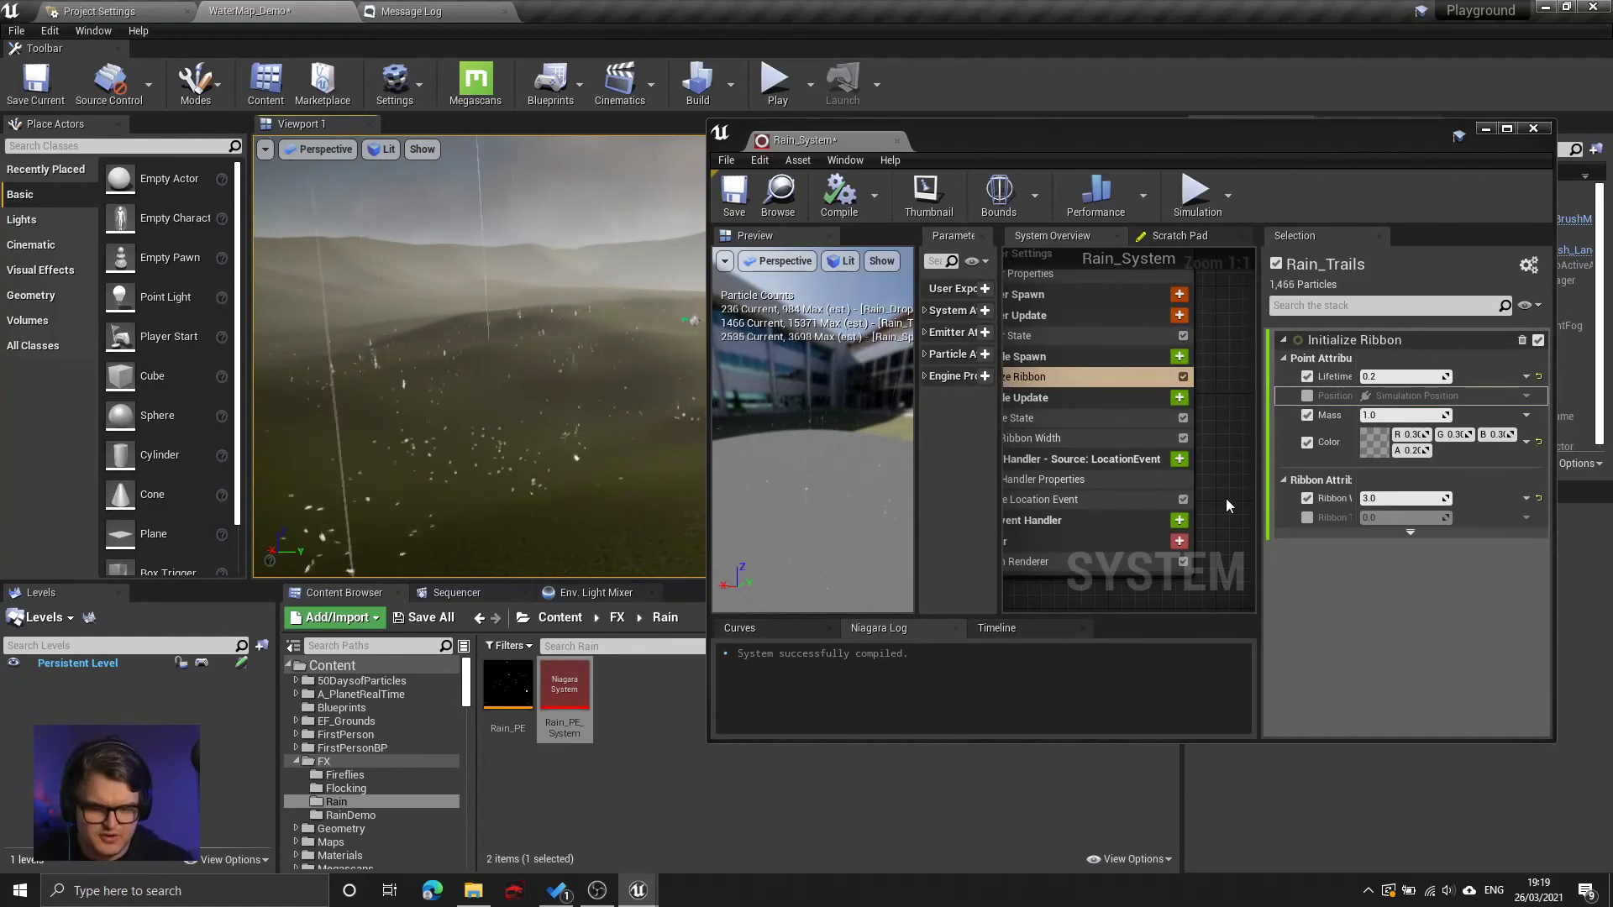
- Set the Rain_Splash emitter's Initialize Particle color to a translucent bluish grey of about R 0.354, G 0.4, B 0.604 and alpha 0.598
right_click_drag(1227, 504, 1028, 372)
right_click_drag(1159, 556, 1174, 612)
left_click(1135, 533)
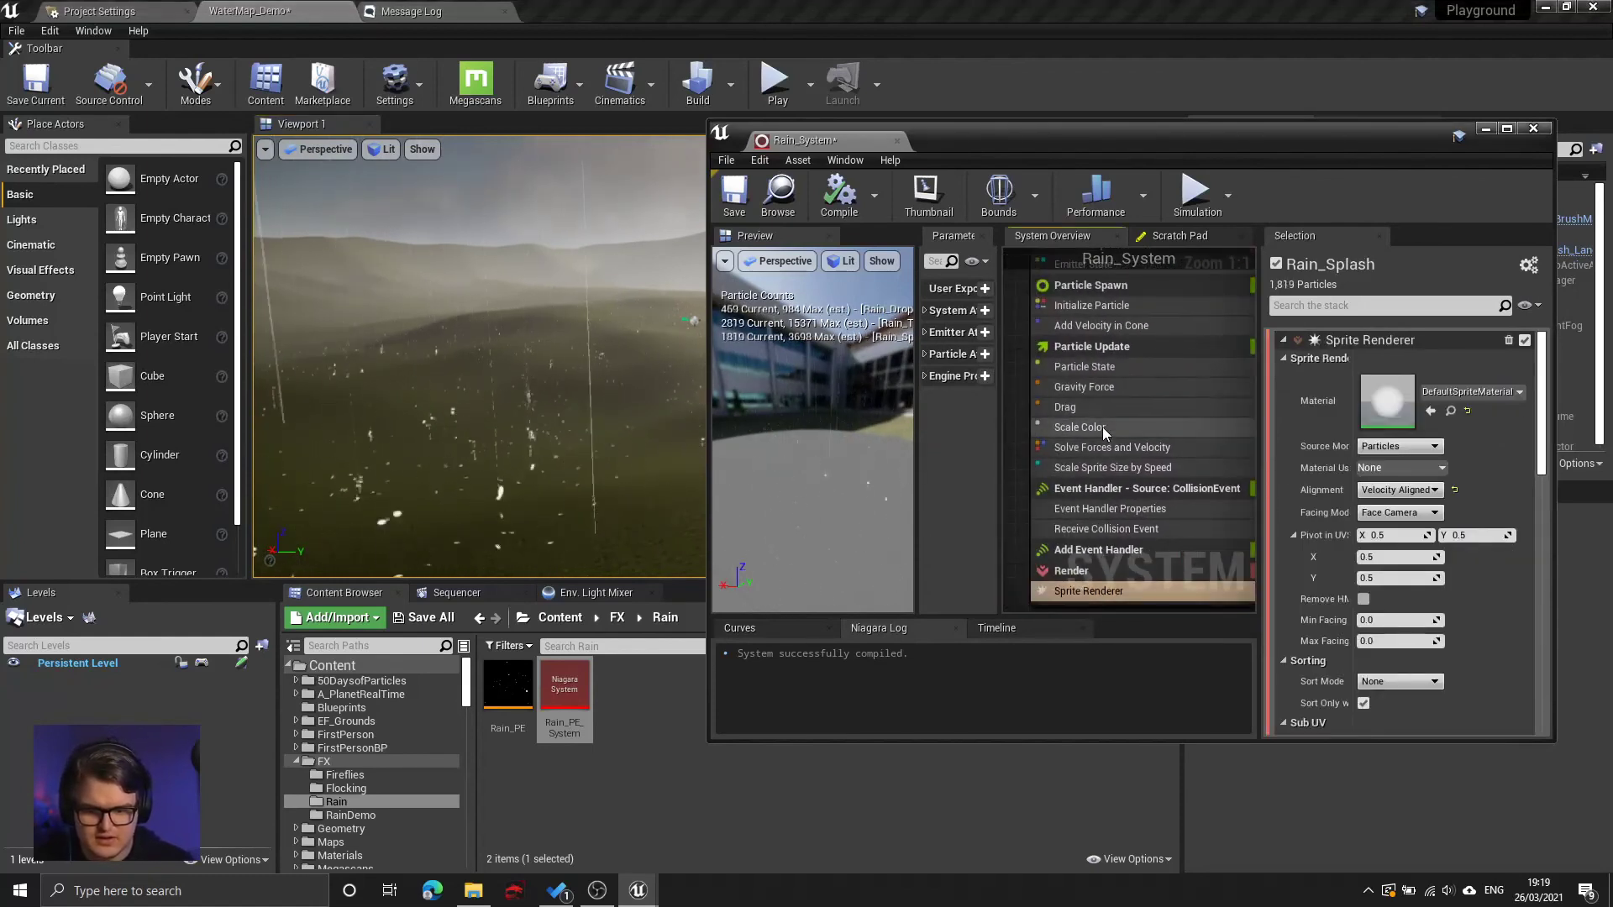
left_click(1101, 308)
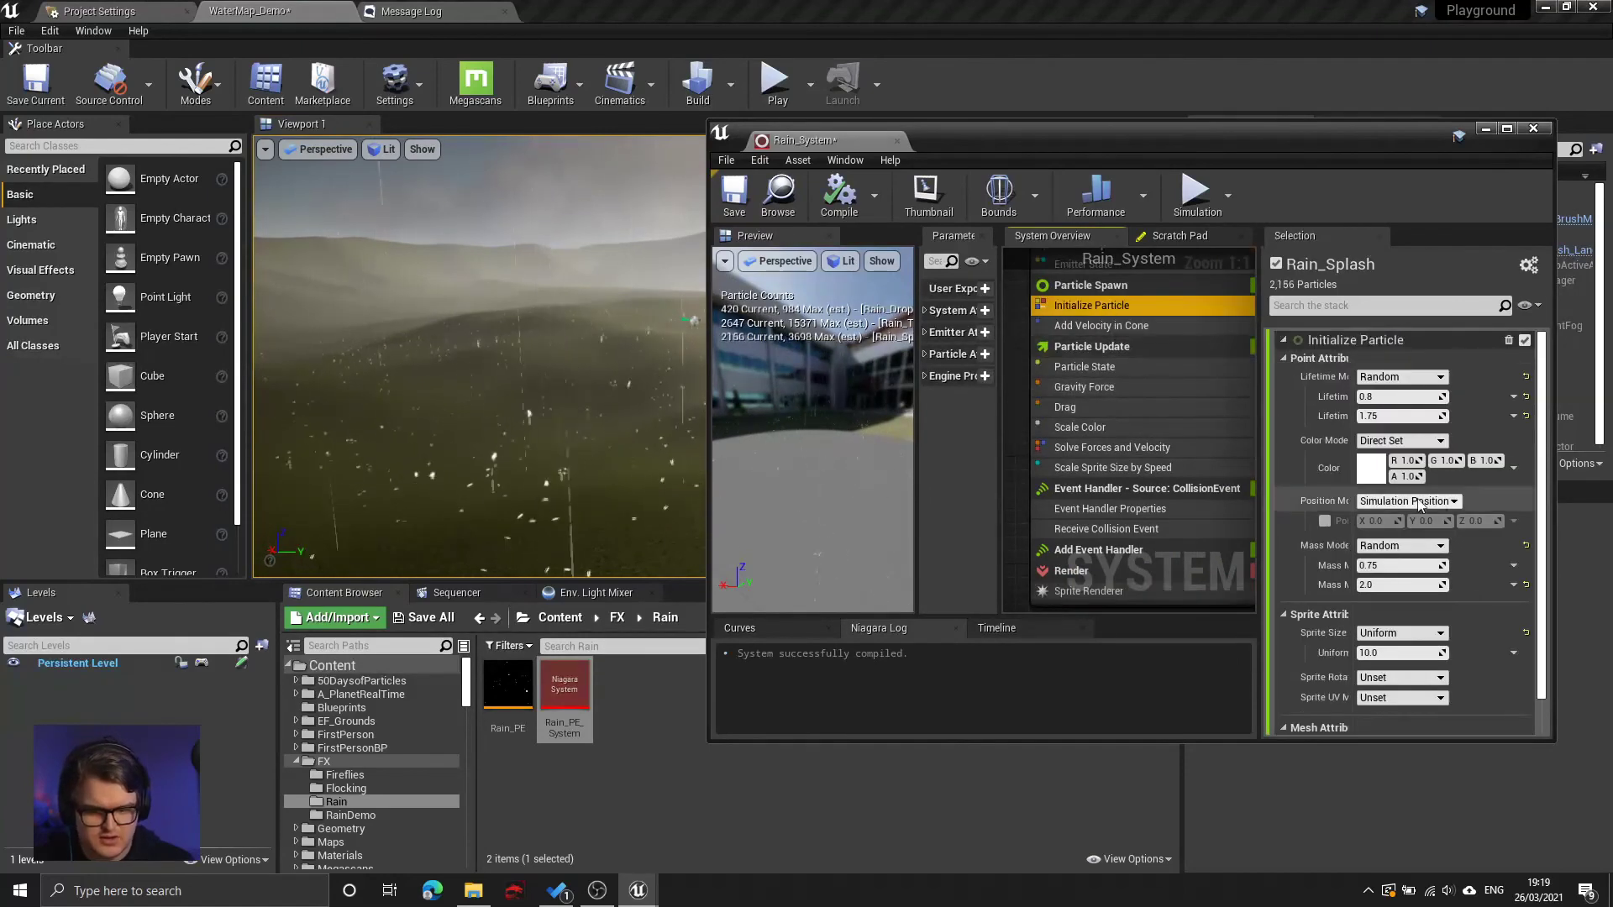
left_click(1370, 468)
left_click(1254, 548)
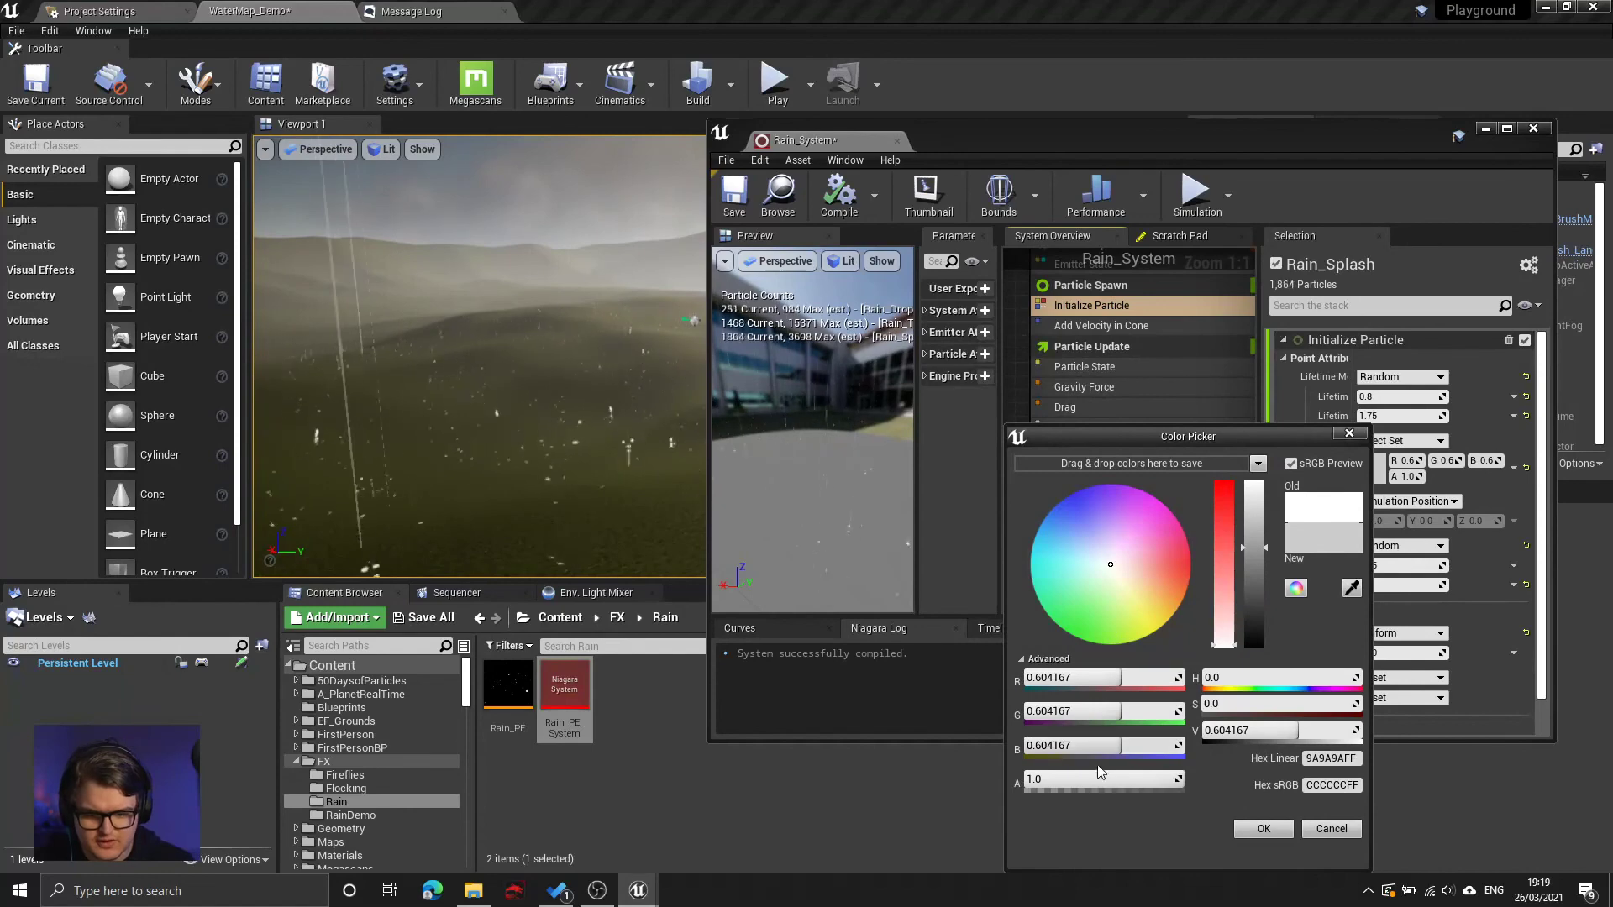
mouse_move(1098, 780)
left_mouse_down()
mouse_move(1134, 781)
mouse_move(1119, 781)
left_mouse_up()
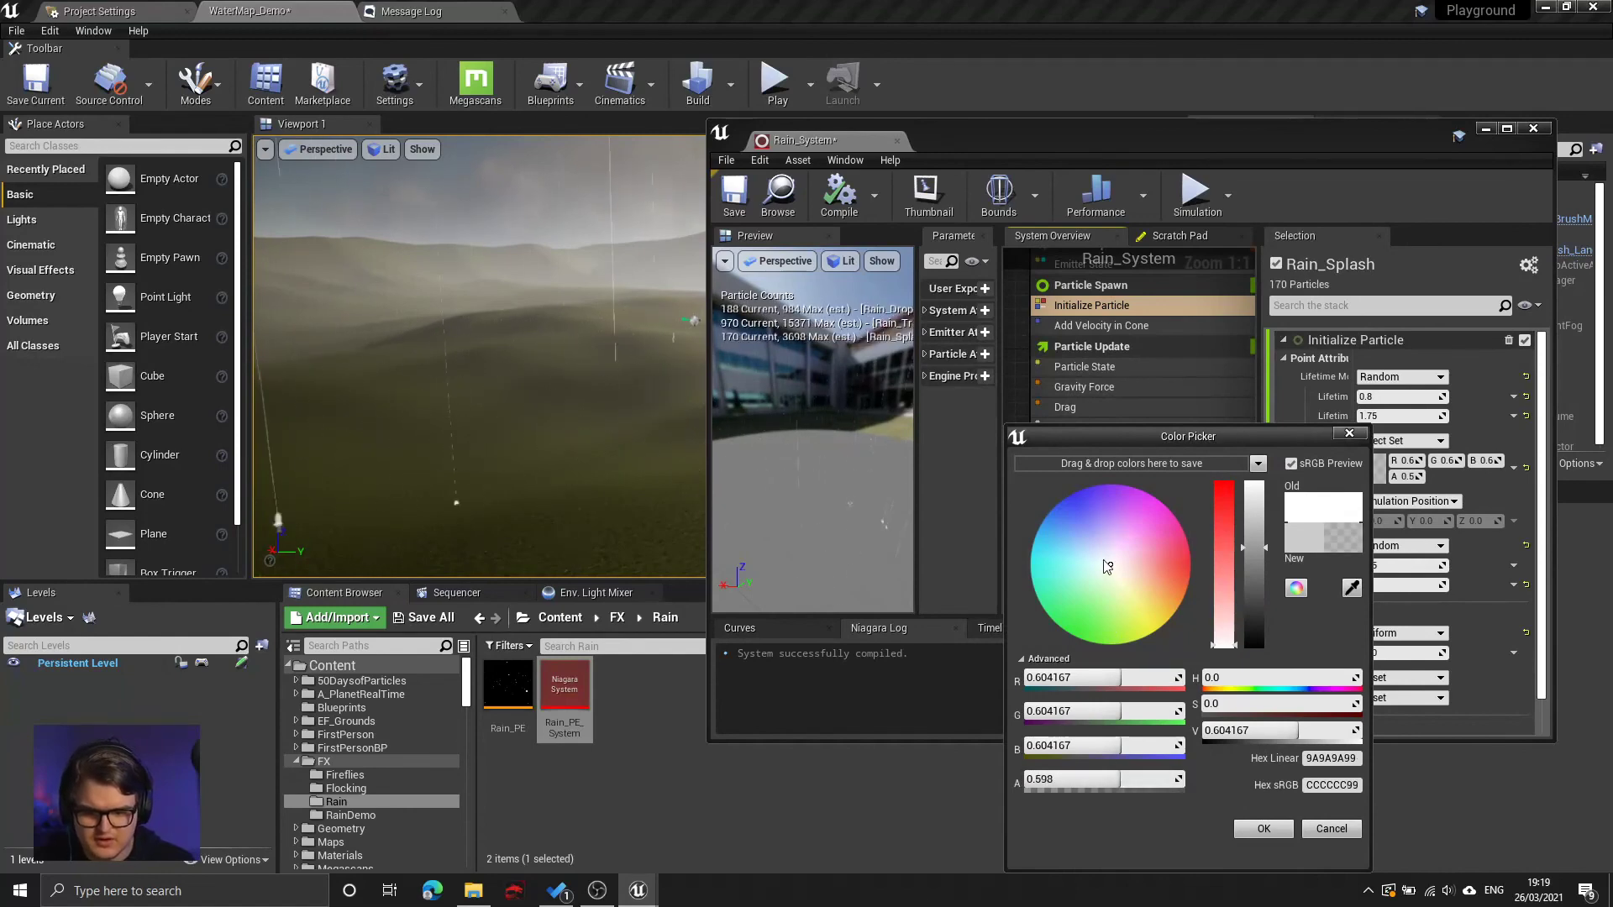
left_click(1096, 555)
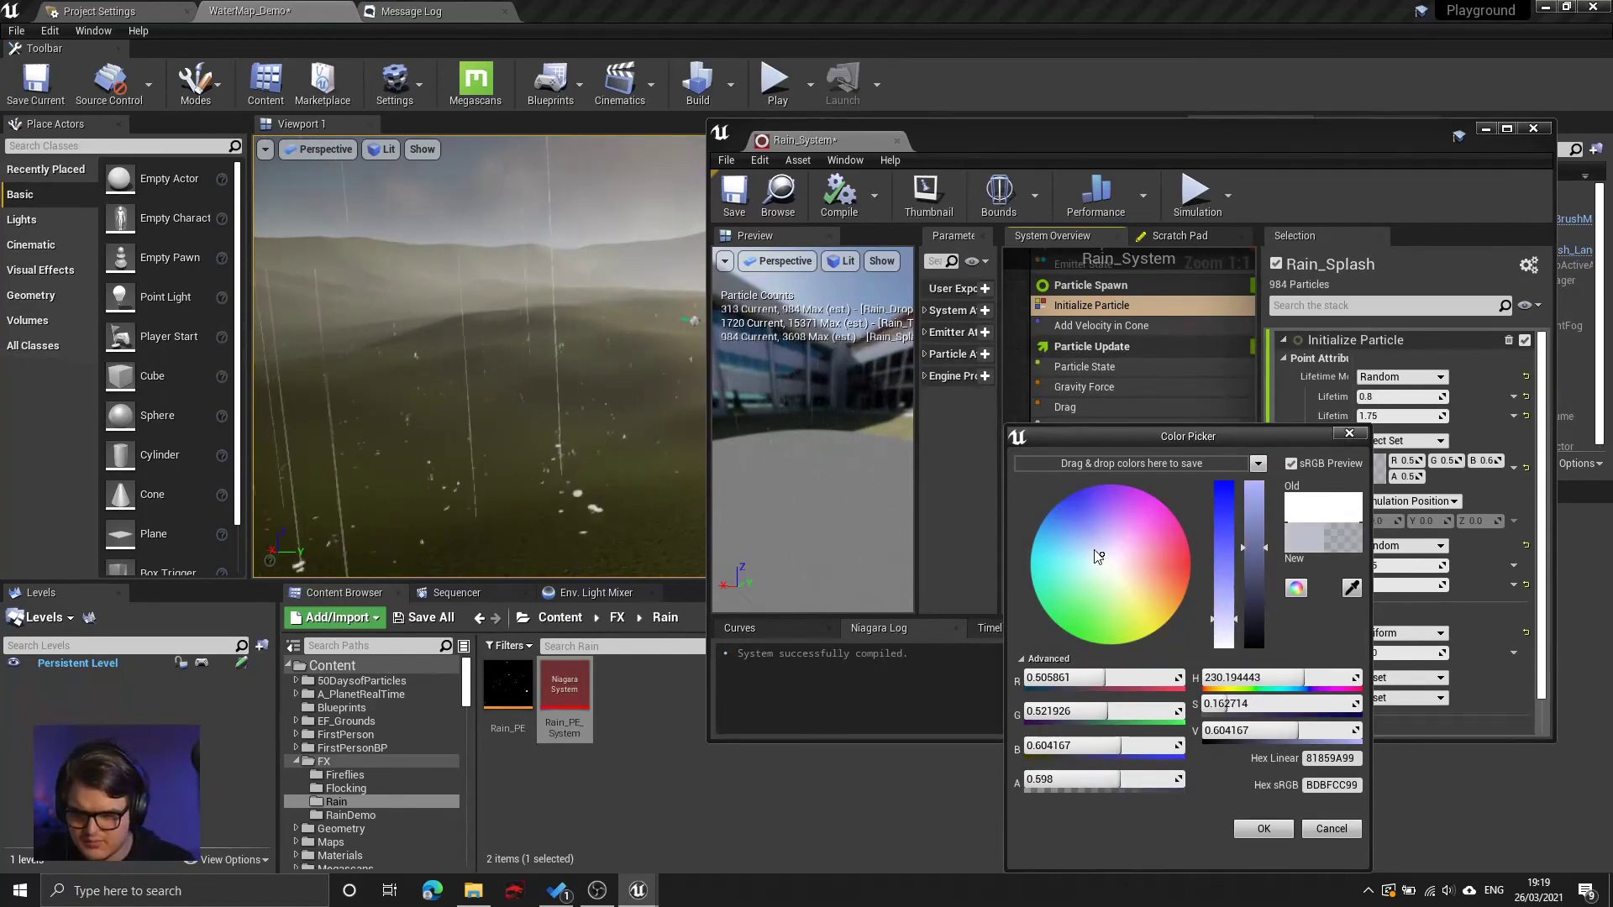
left_click(1091, 548)
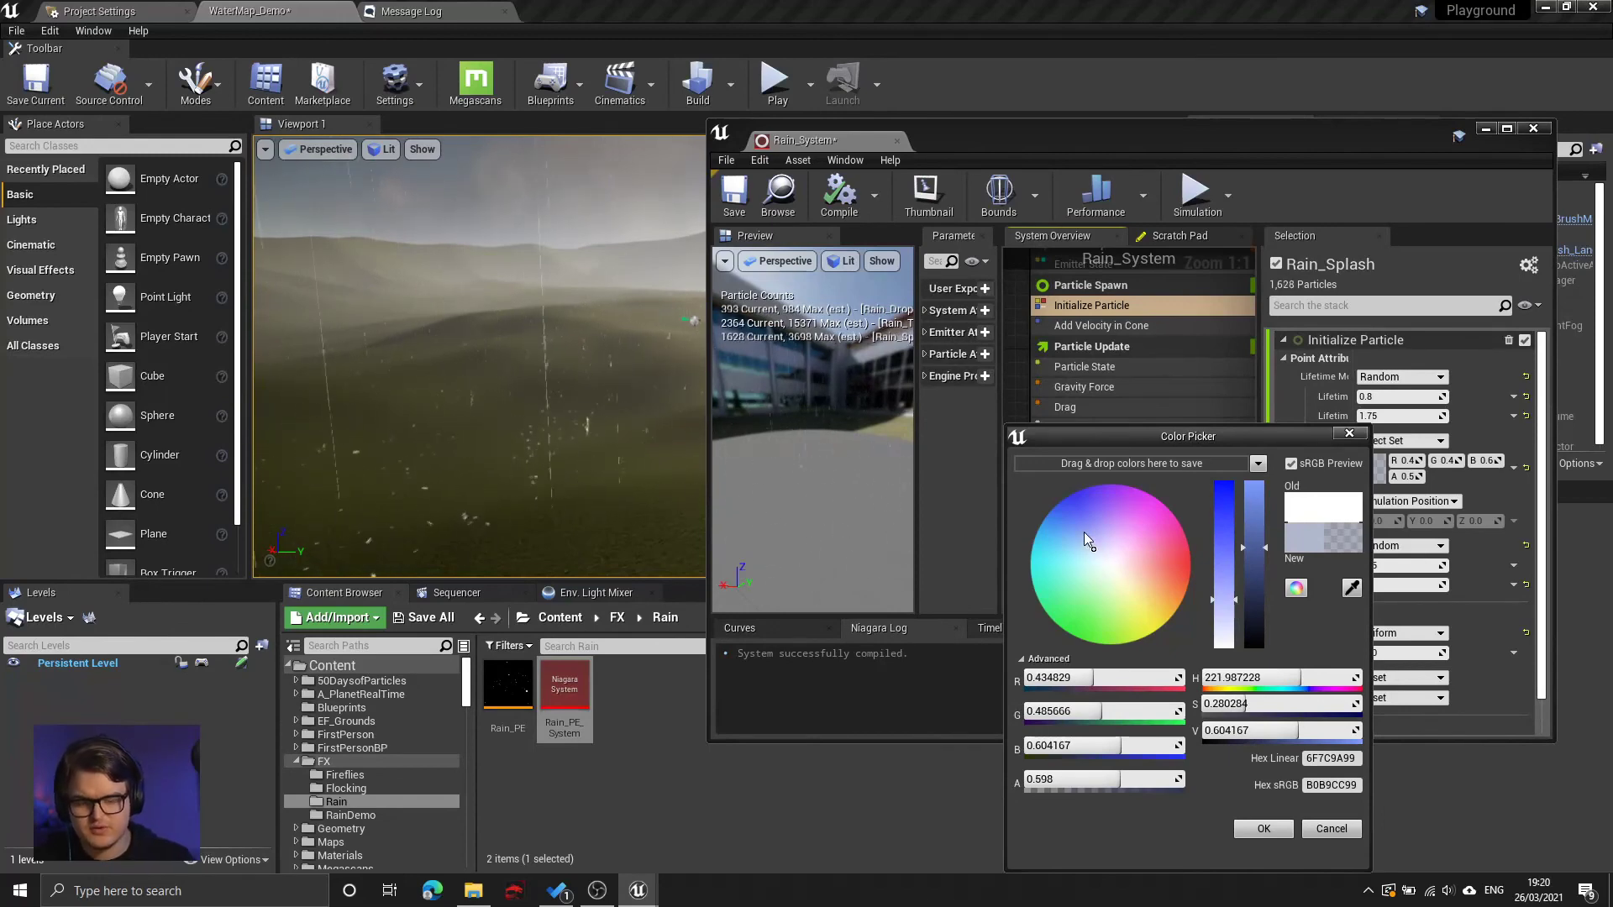
left_click(1087, 540)
left_click(1263, 828)
- Set Uniform Sprite Size to 5 in Rain_Splash's Initialize Particle module and inspect the splashes in the level viewport
right_click_drag(1118, 431, 1116, 432)
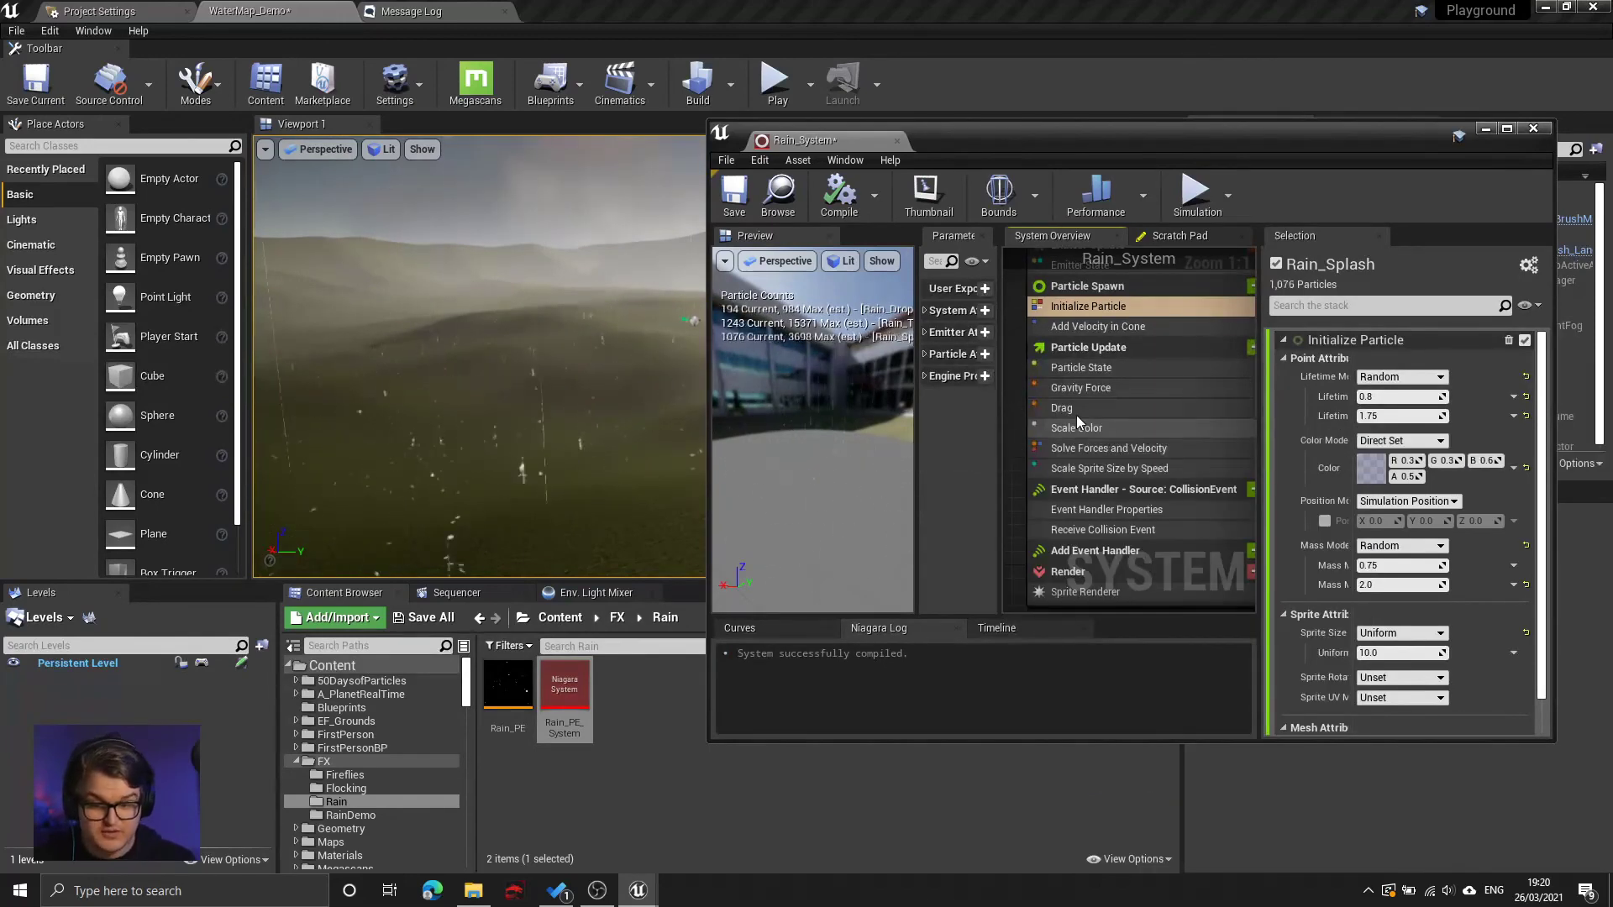
left_click(1117, 307)
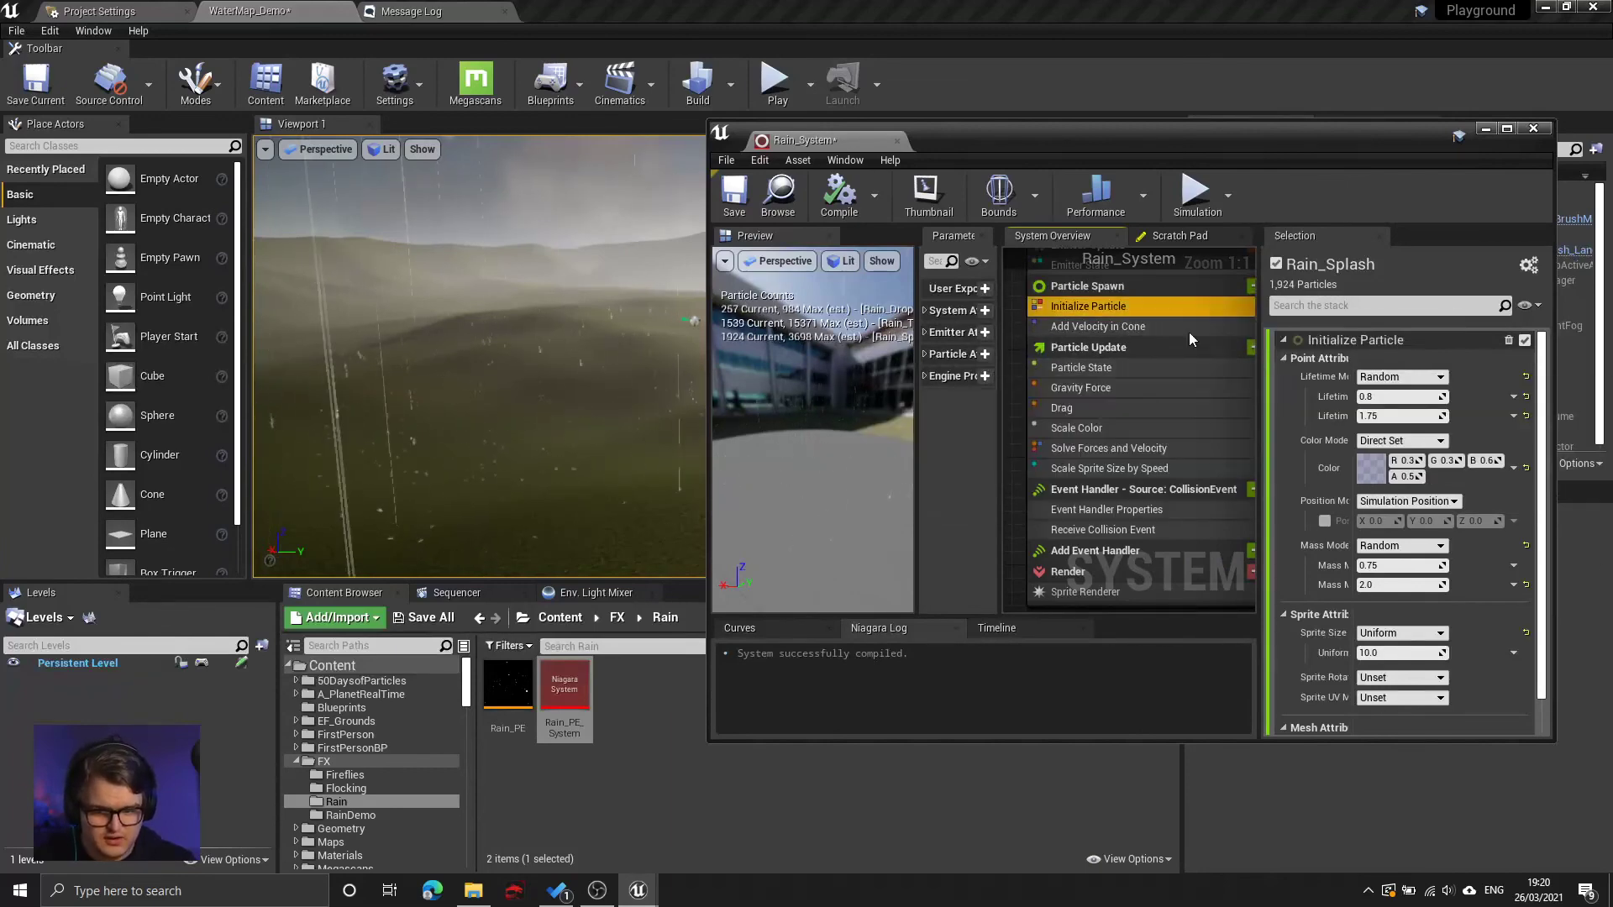
left_click(1394, 565)
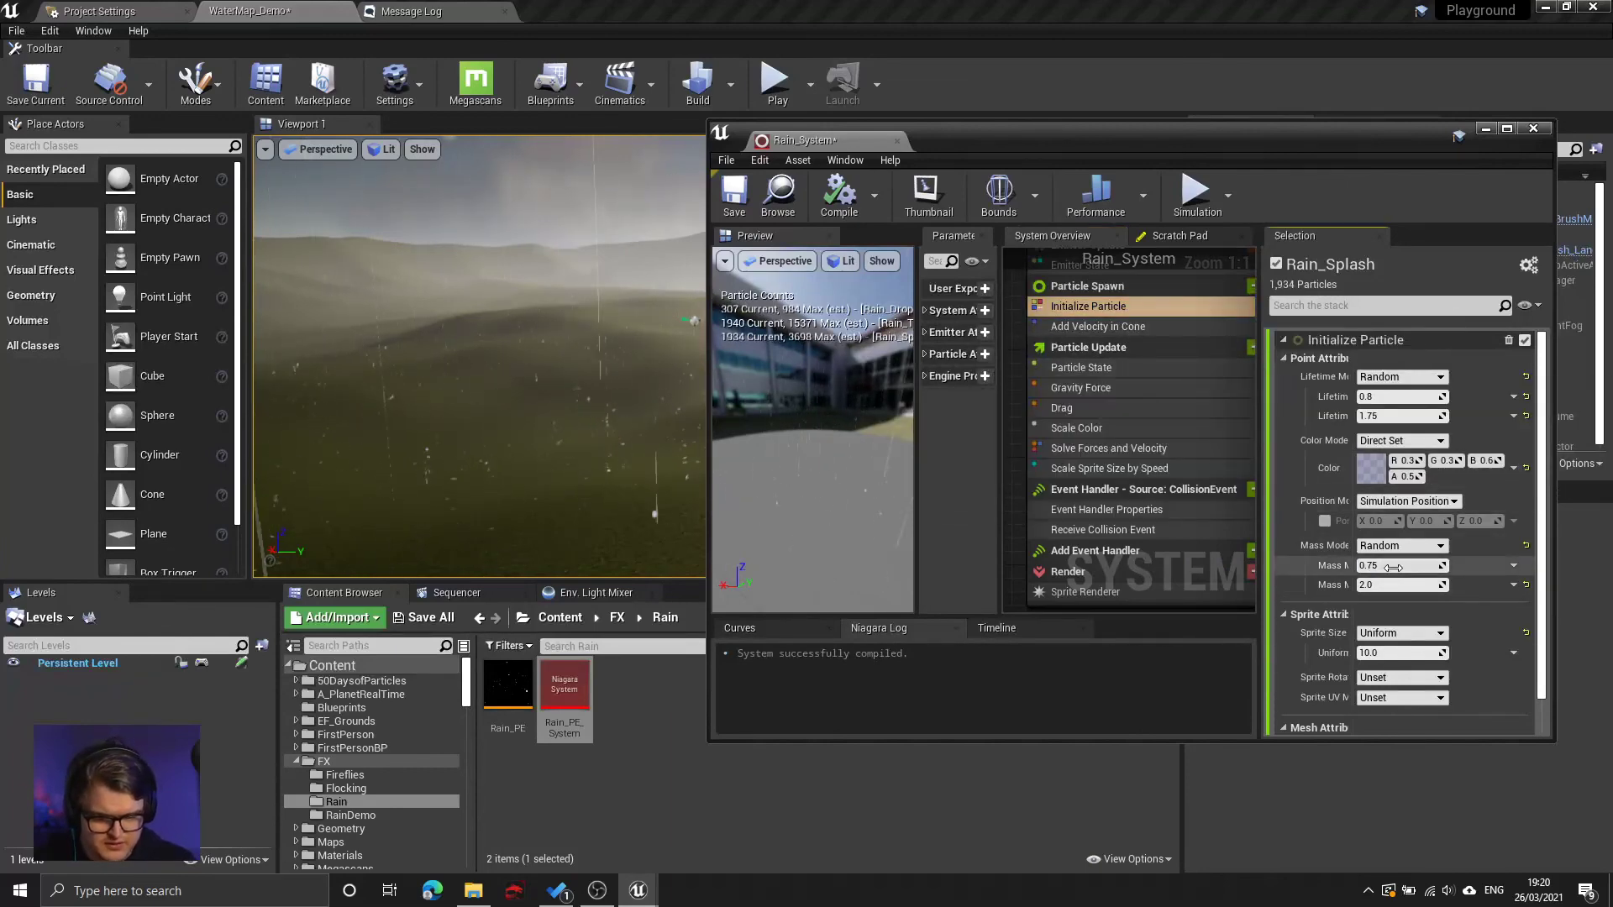
scroll(1395, 647, "down", 1)
left_click(1395, 627)
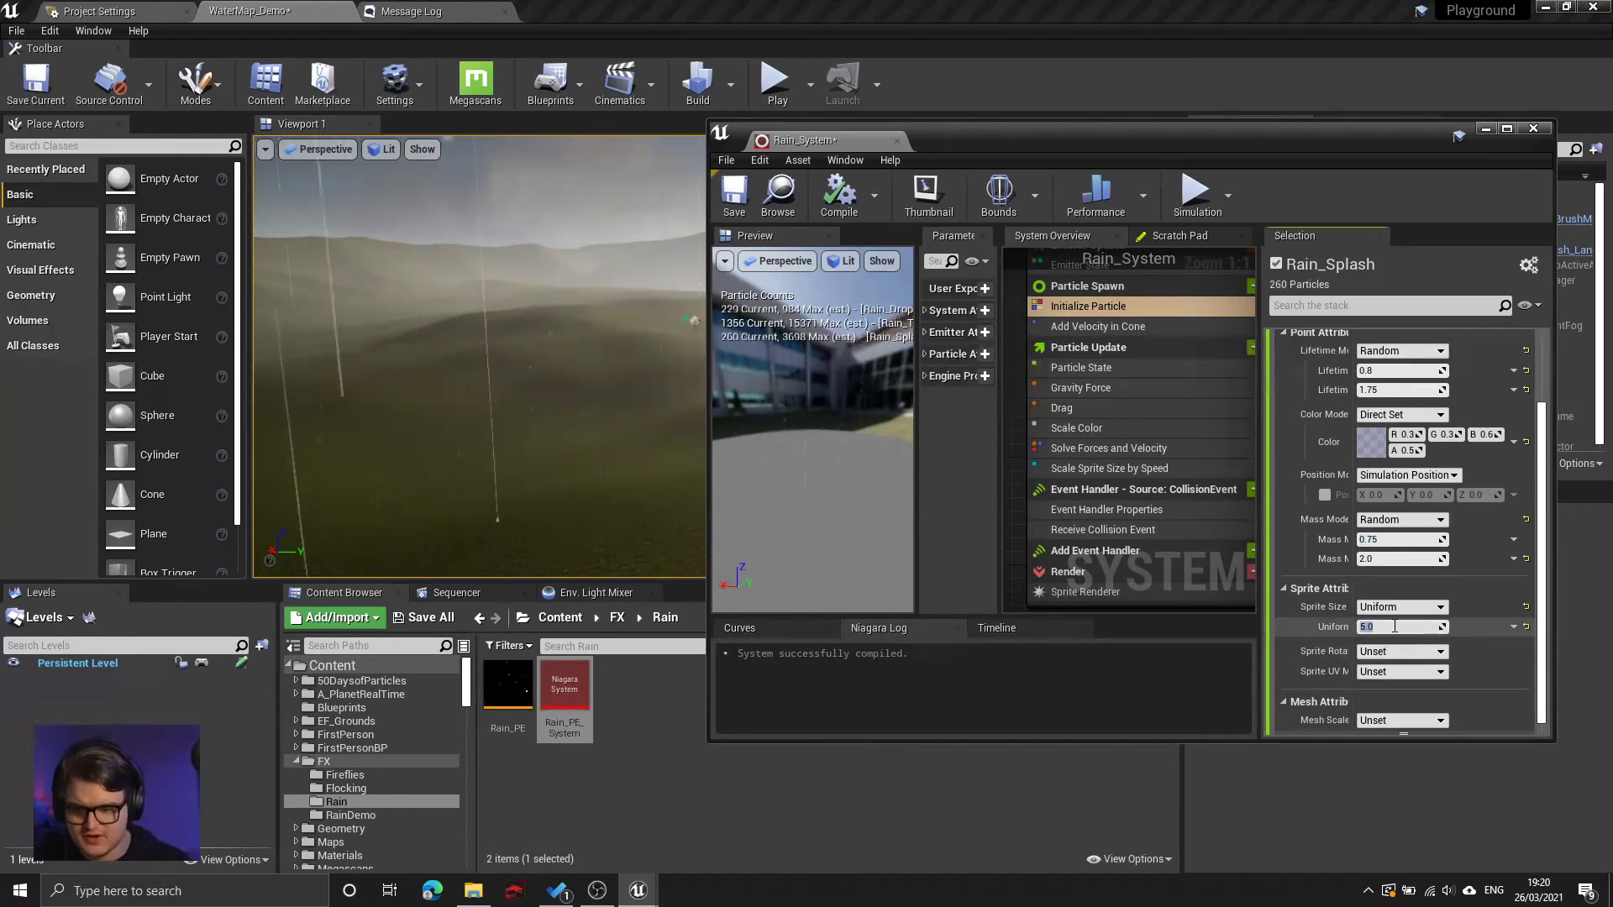
type("5")
key("Return")
right_click_drag(566, 458, 529, 477)
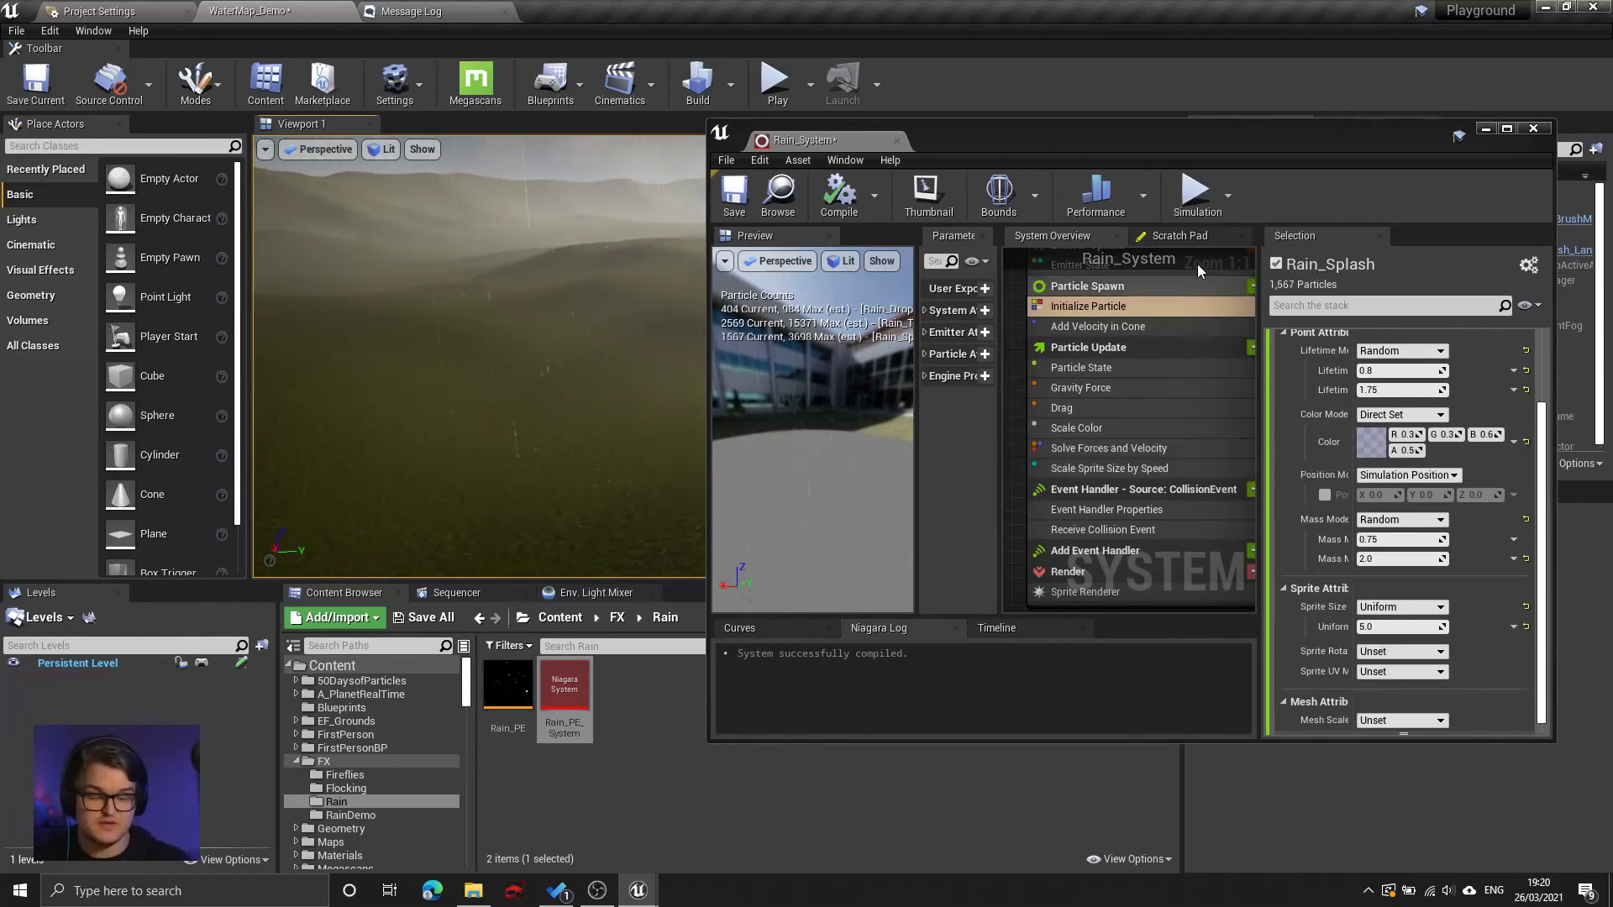
- Set Cone Angle to 90 in Rain_Splash's Add Velocity in Cone module and bring the level viewport back into view to check the splashes
left_click_drag(1147, 155, 984, 6)
double_click(985, 7)
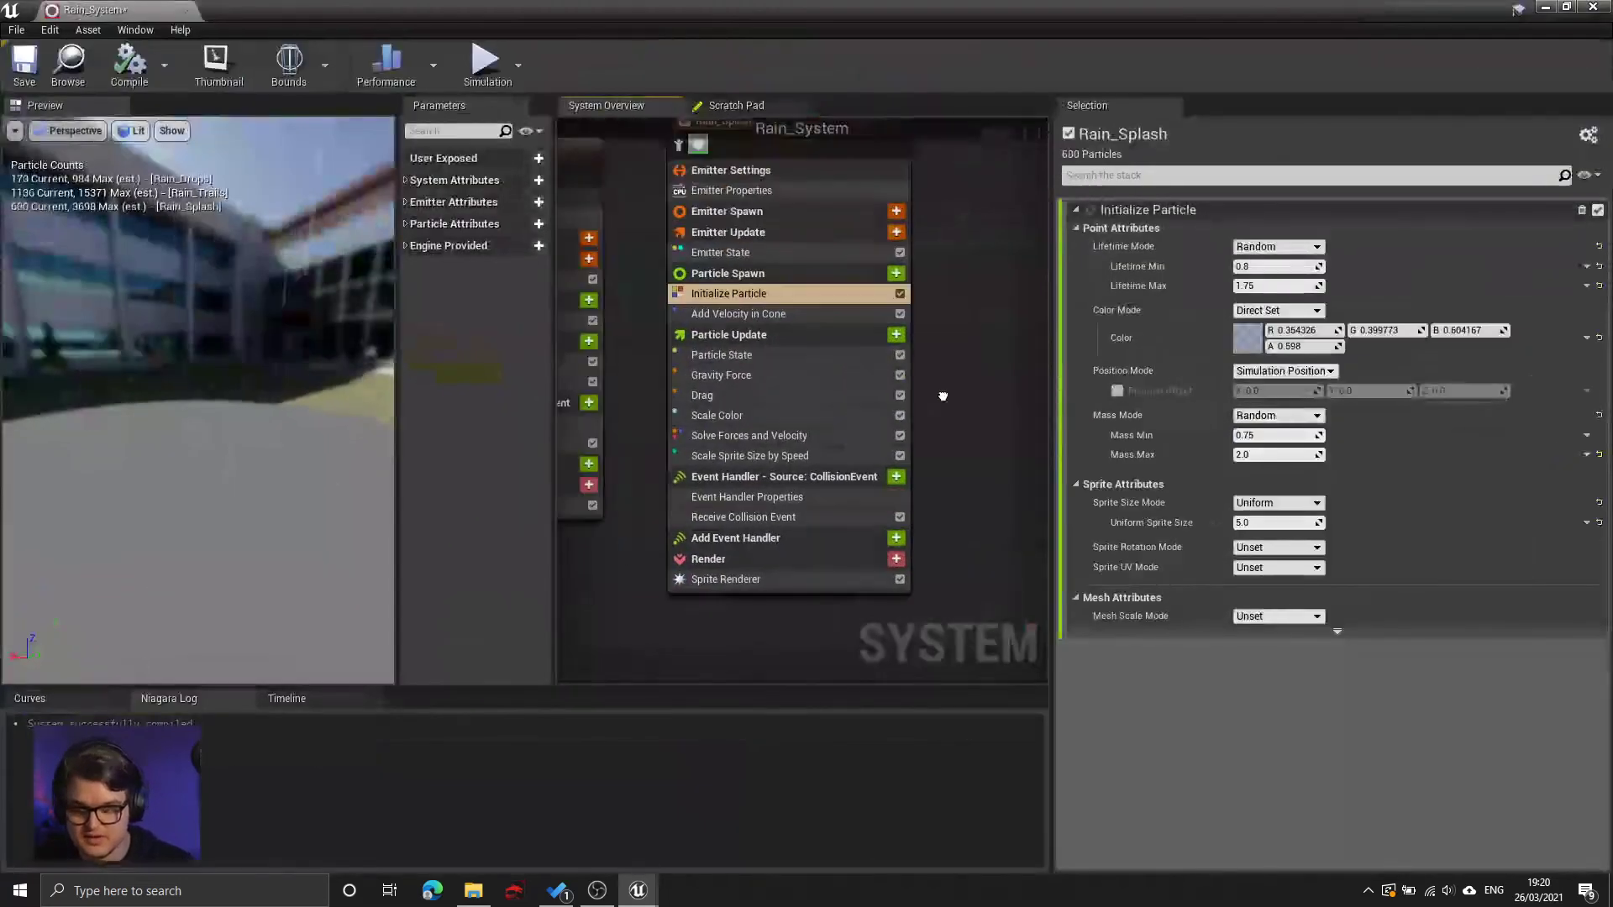
left_click(814, 388)
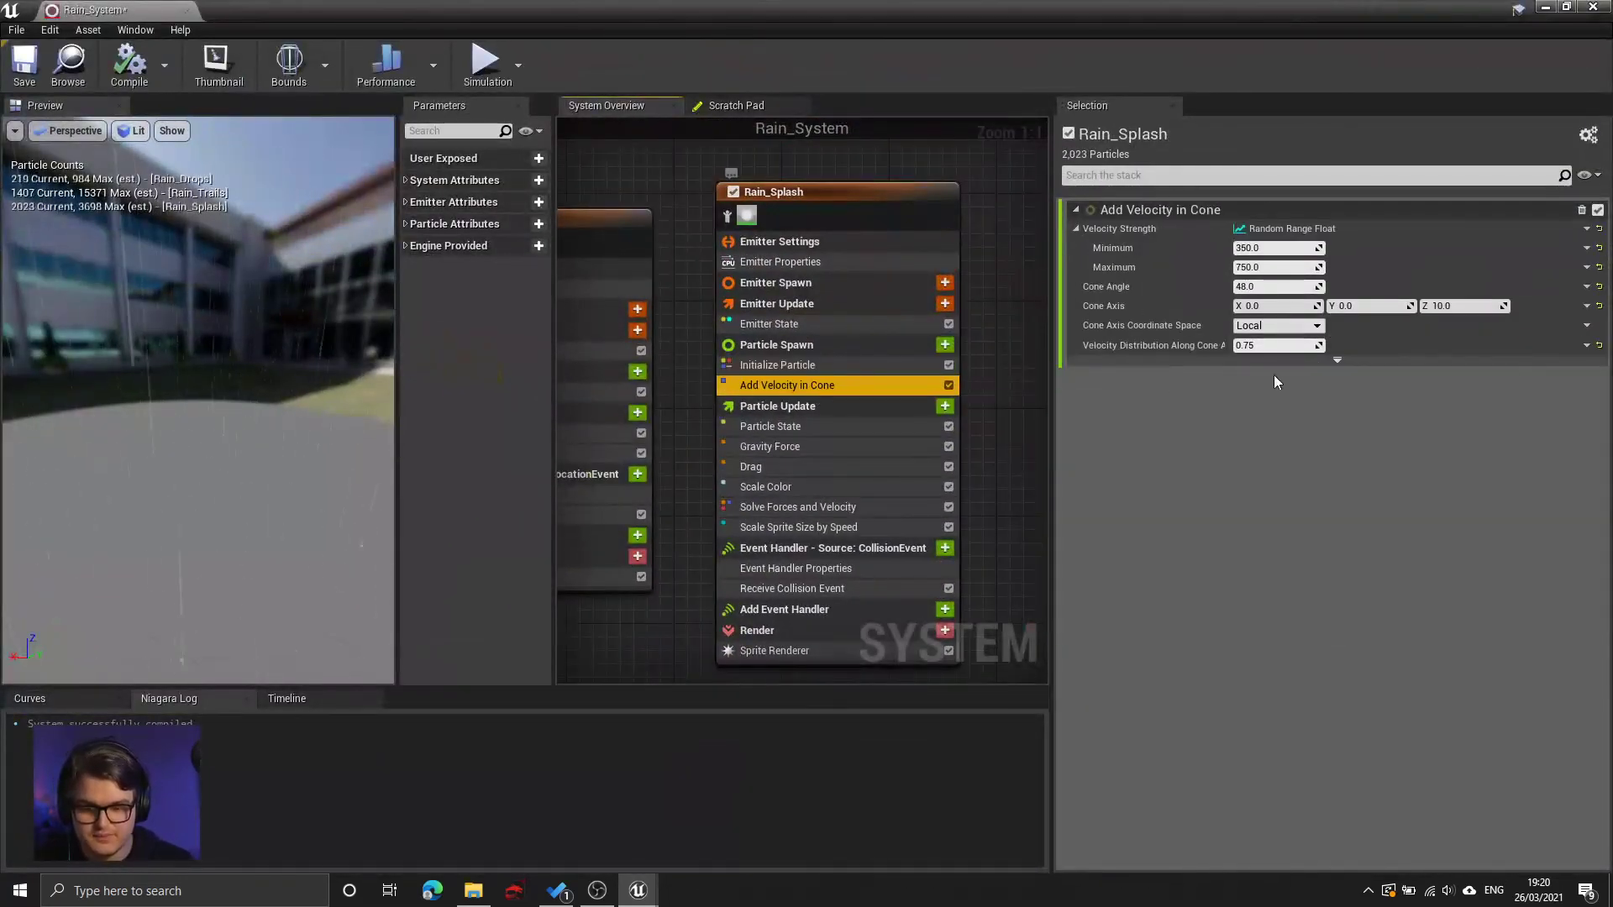
left_click(1262, 286)
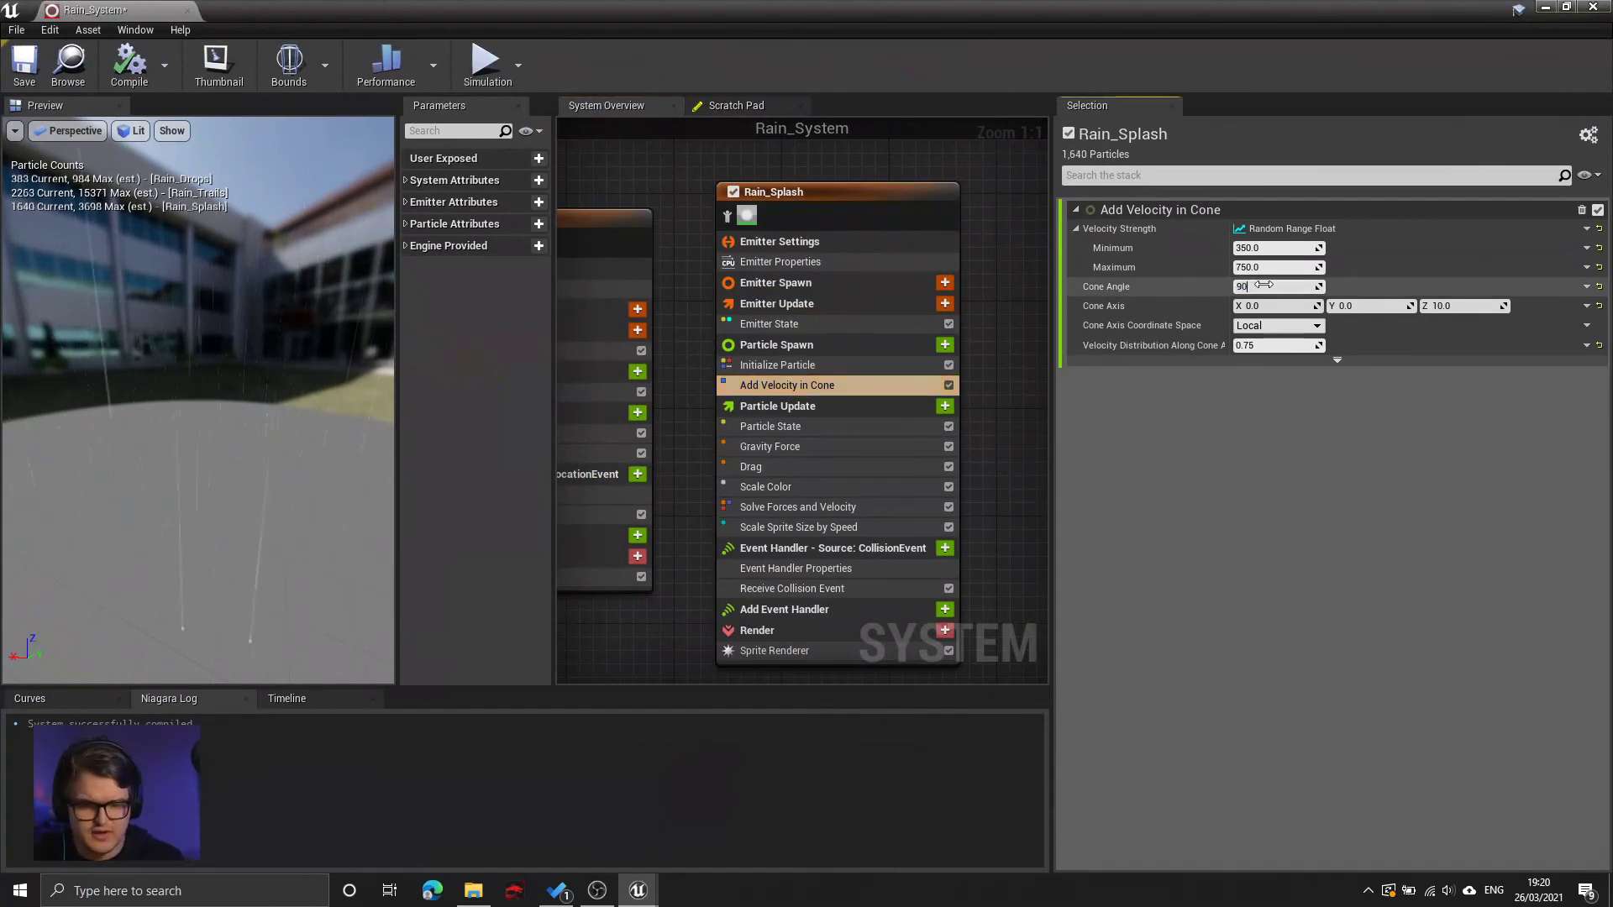
type("90")
key("Return")
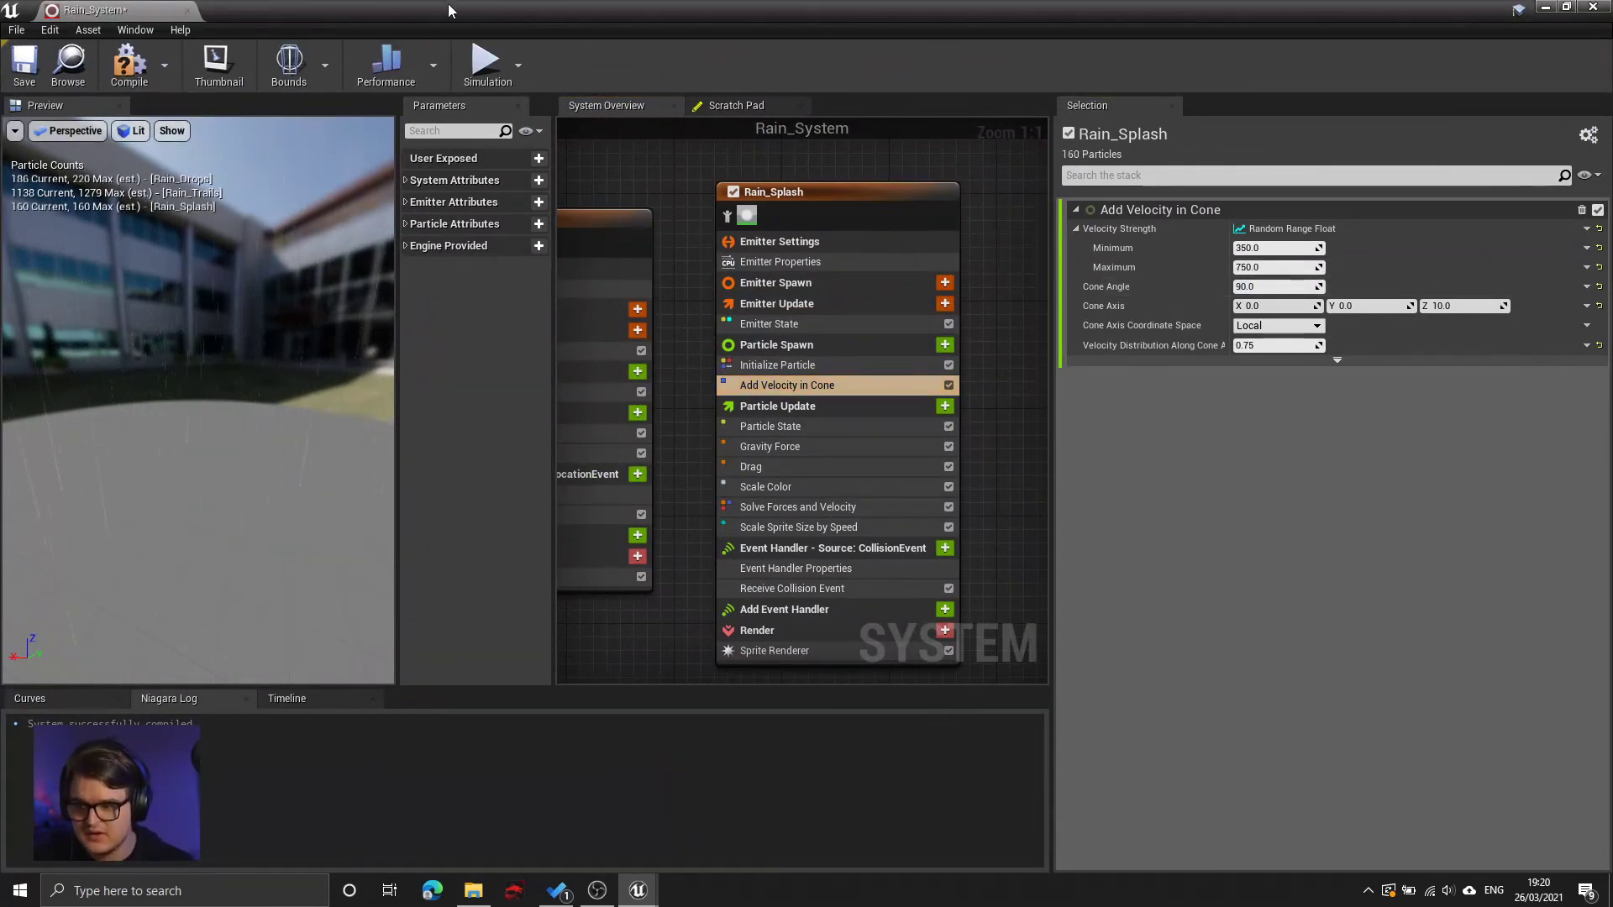
left_click_drag(449, 11, 924, 174)
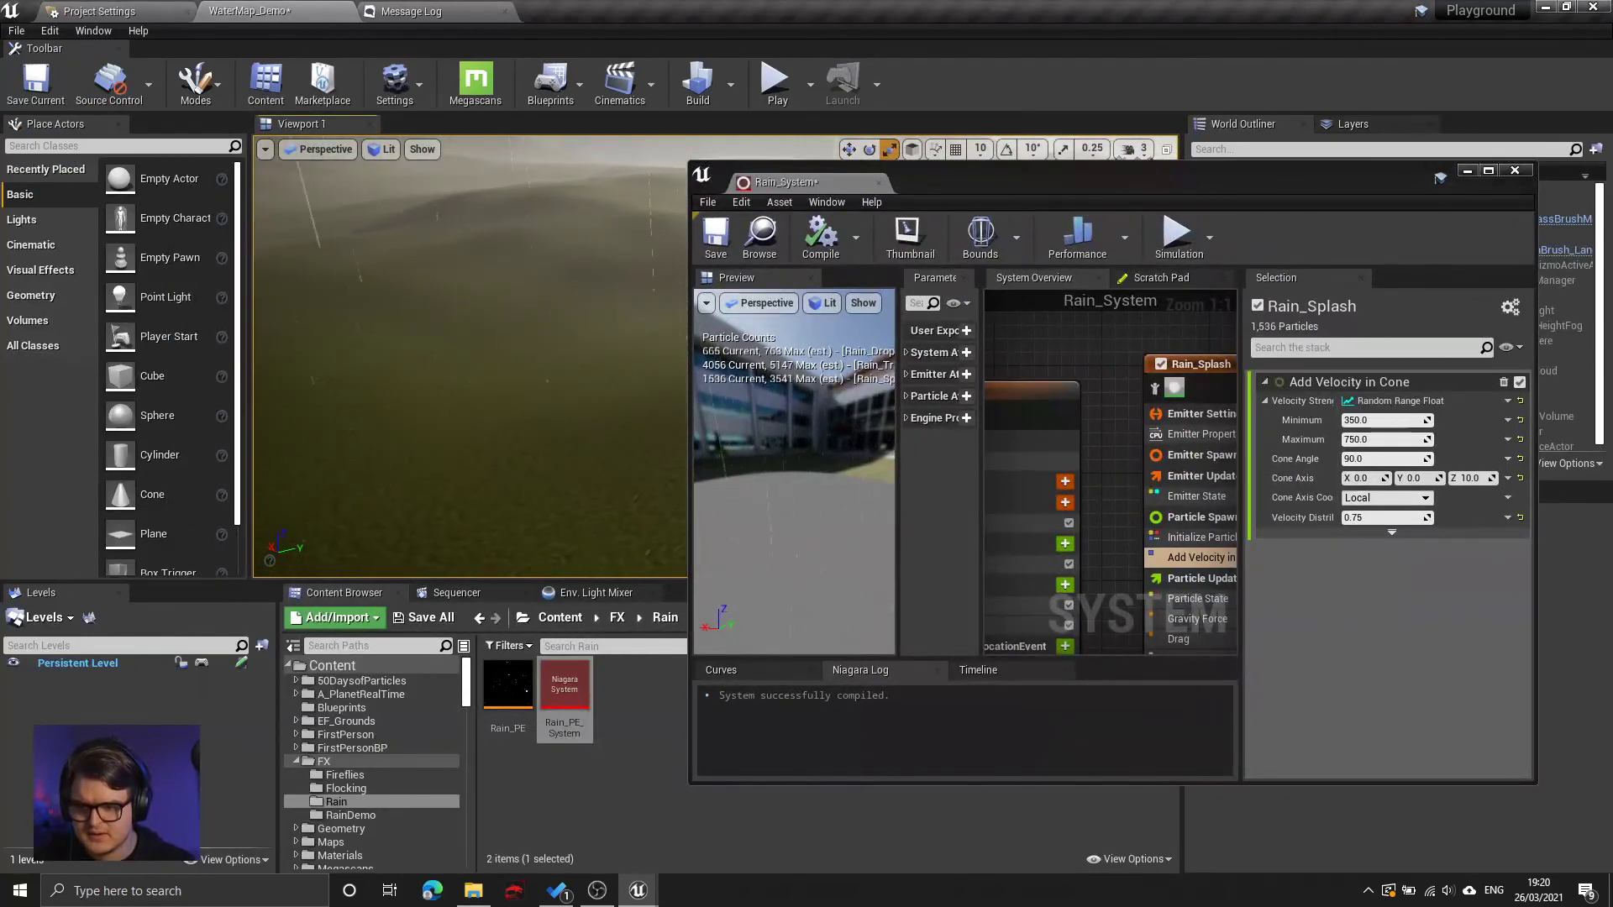
- Maximize the Niagara editor, widen its System Overview area and align the Rain_Splash node with the other emitter nodes
double_click(1071, 185)
scroll(798, 427, "down", 5)
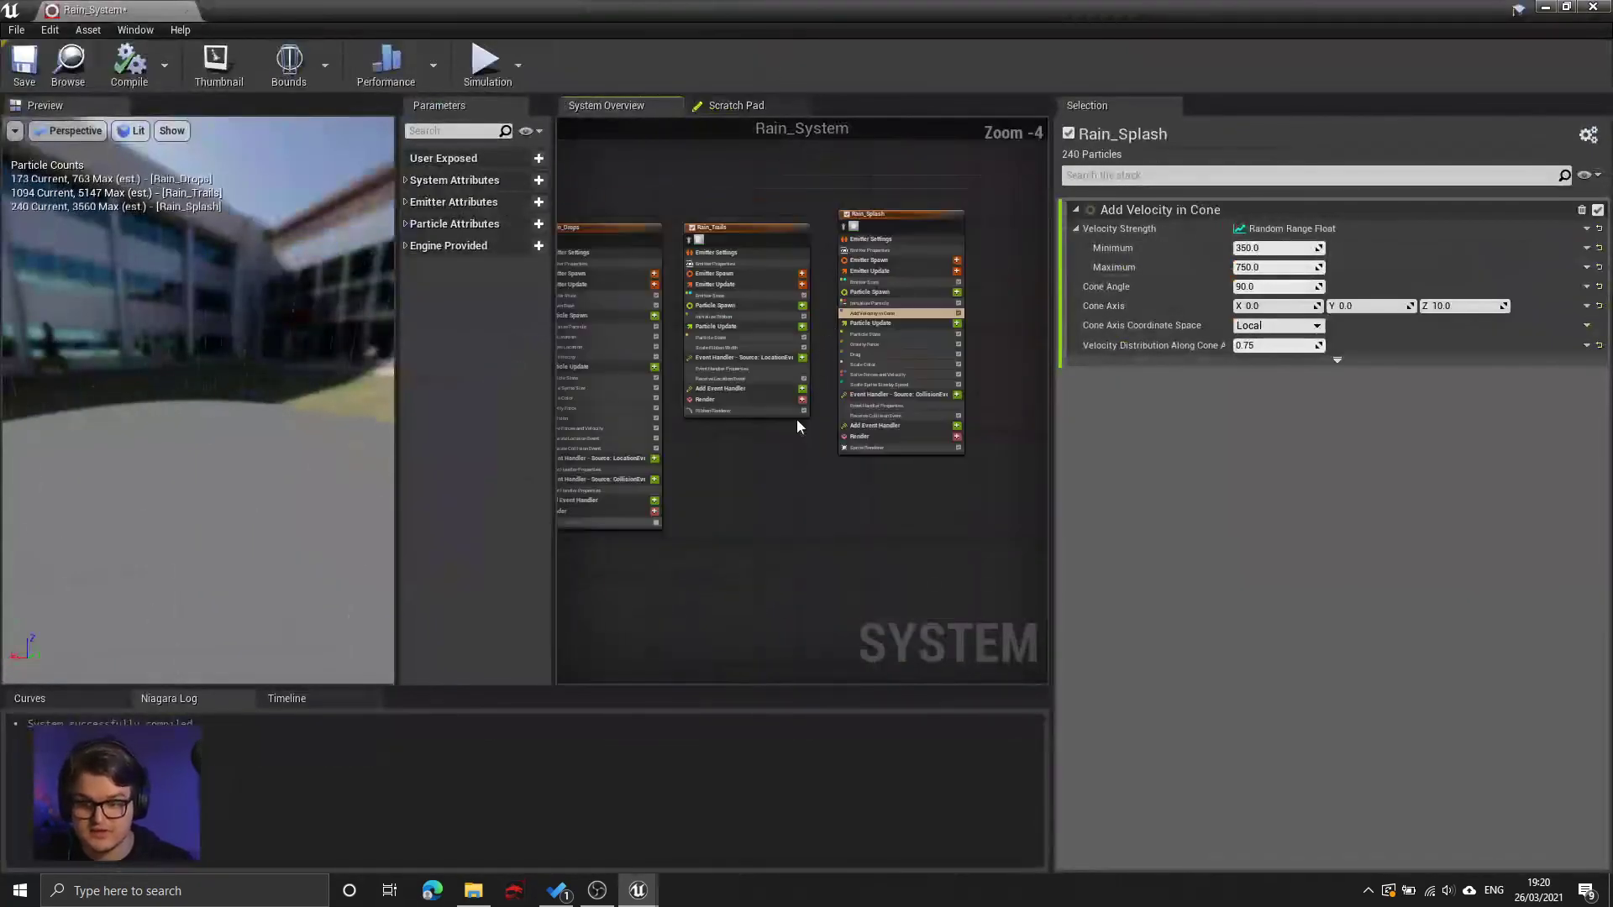
right_click_drag(740, 464, 789, 517)
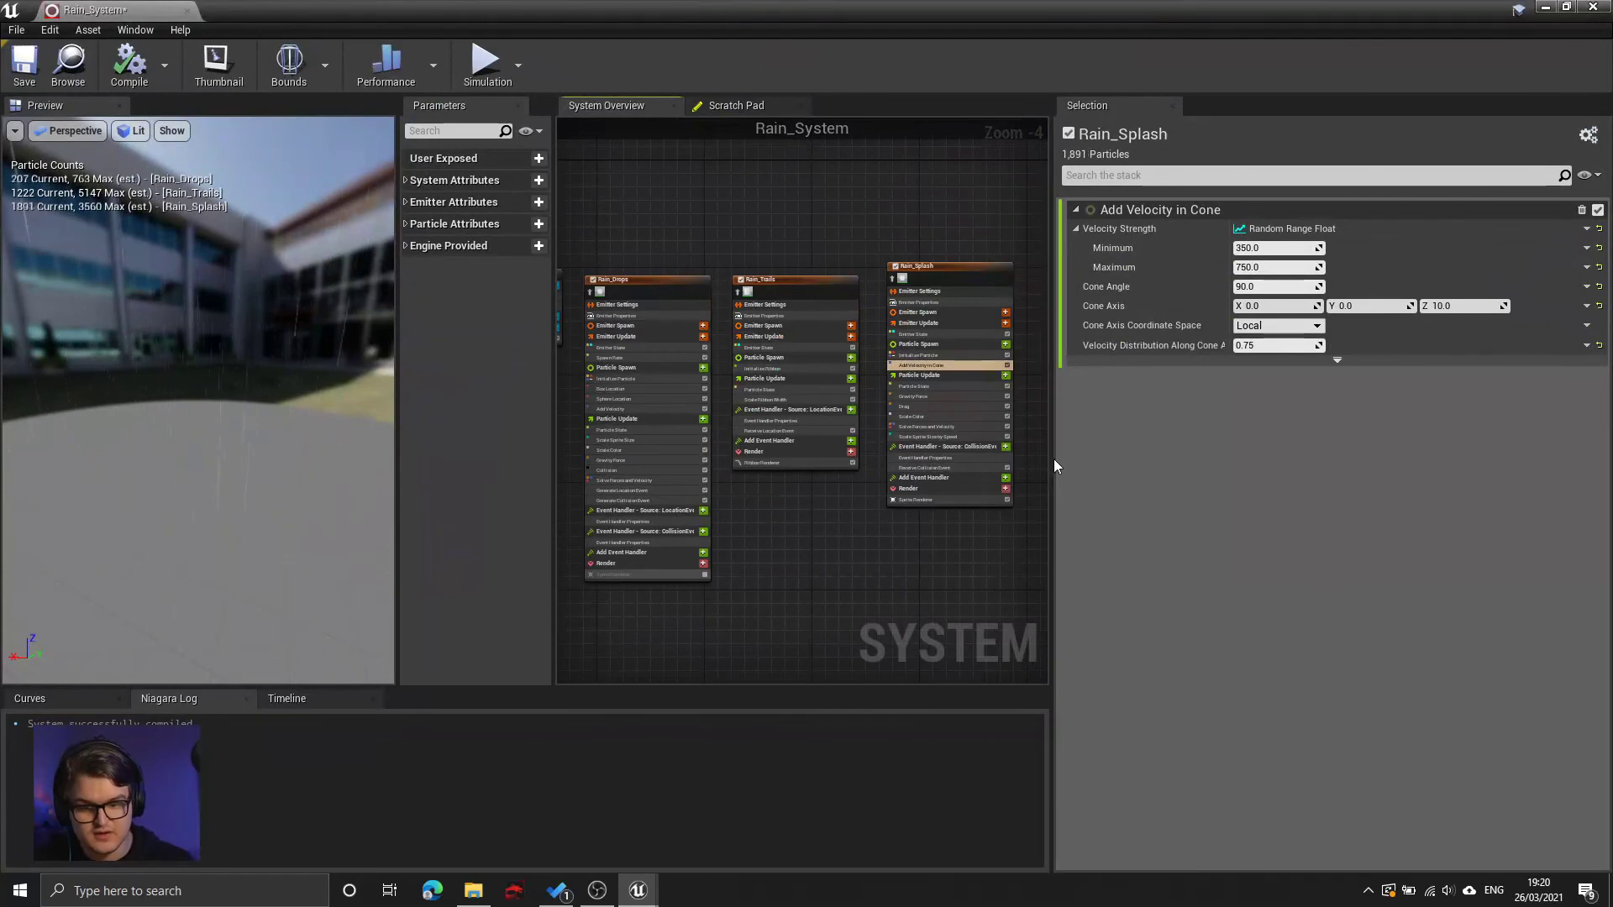
left_click_drag(1054, 458, 1182, 482)
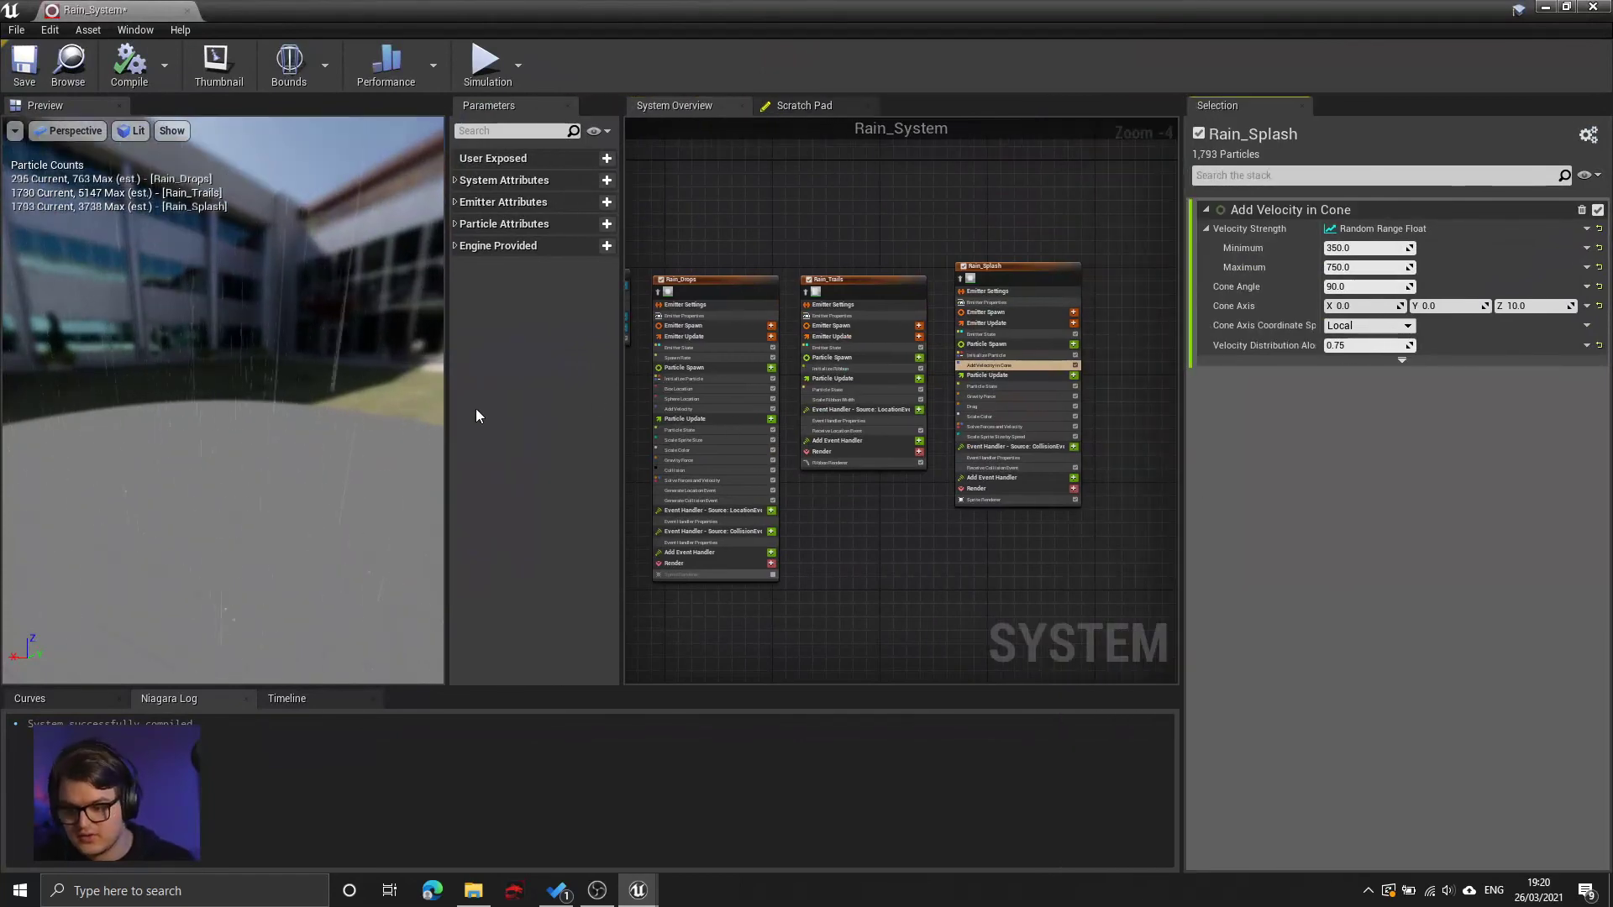
left_click_drag(446, 411, 357, 425)
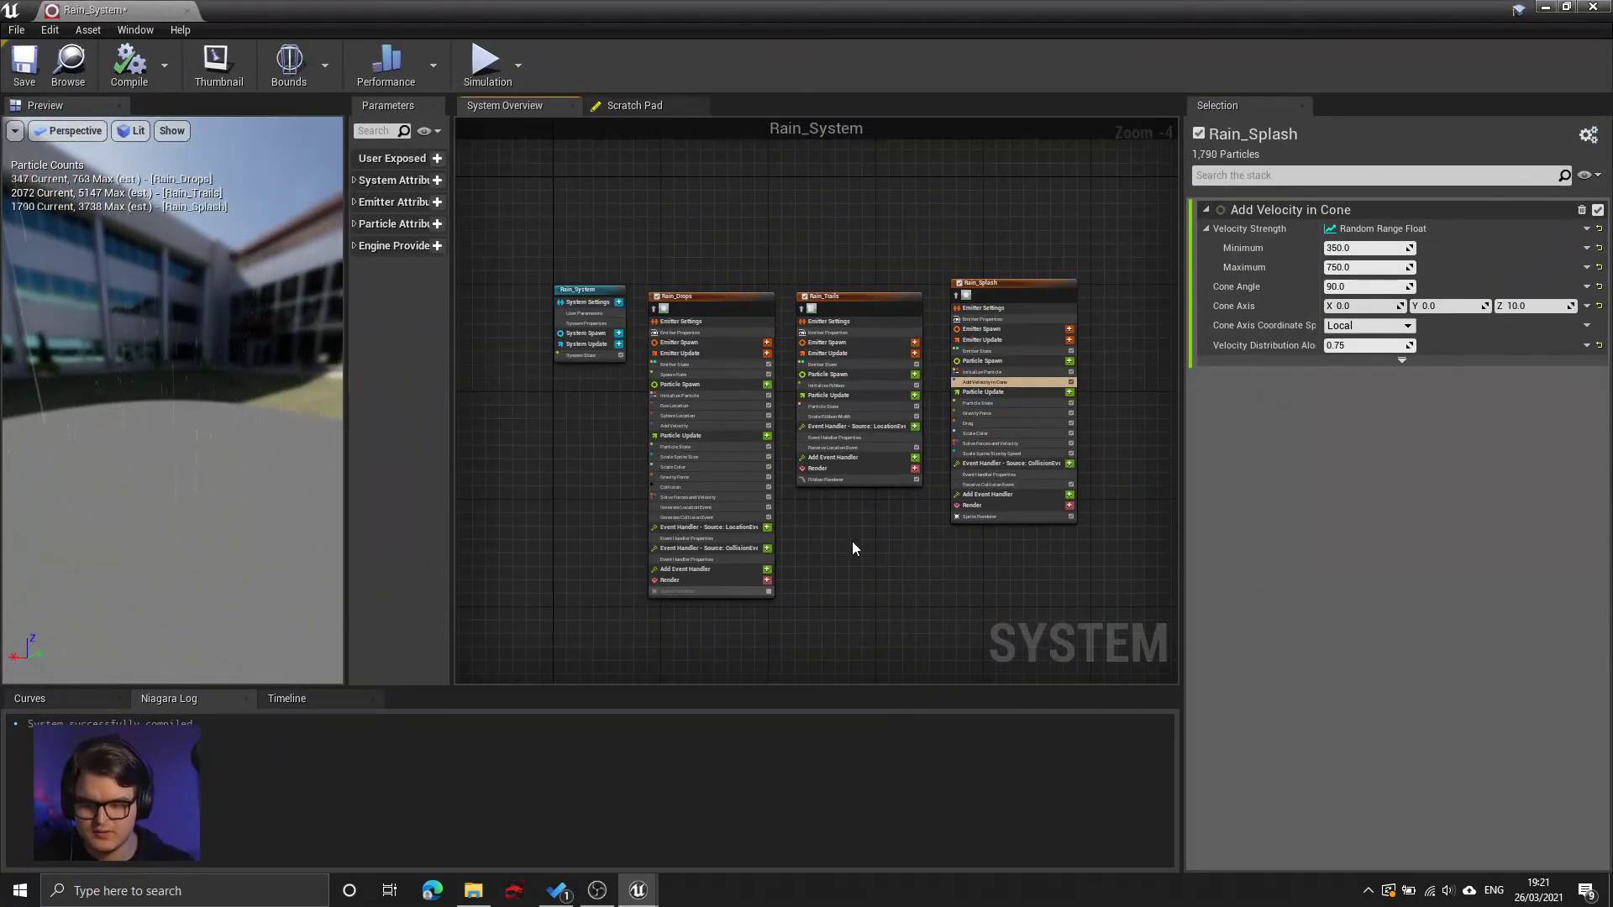
right_click_drag(857, 538, 847, 541)
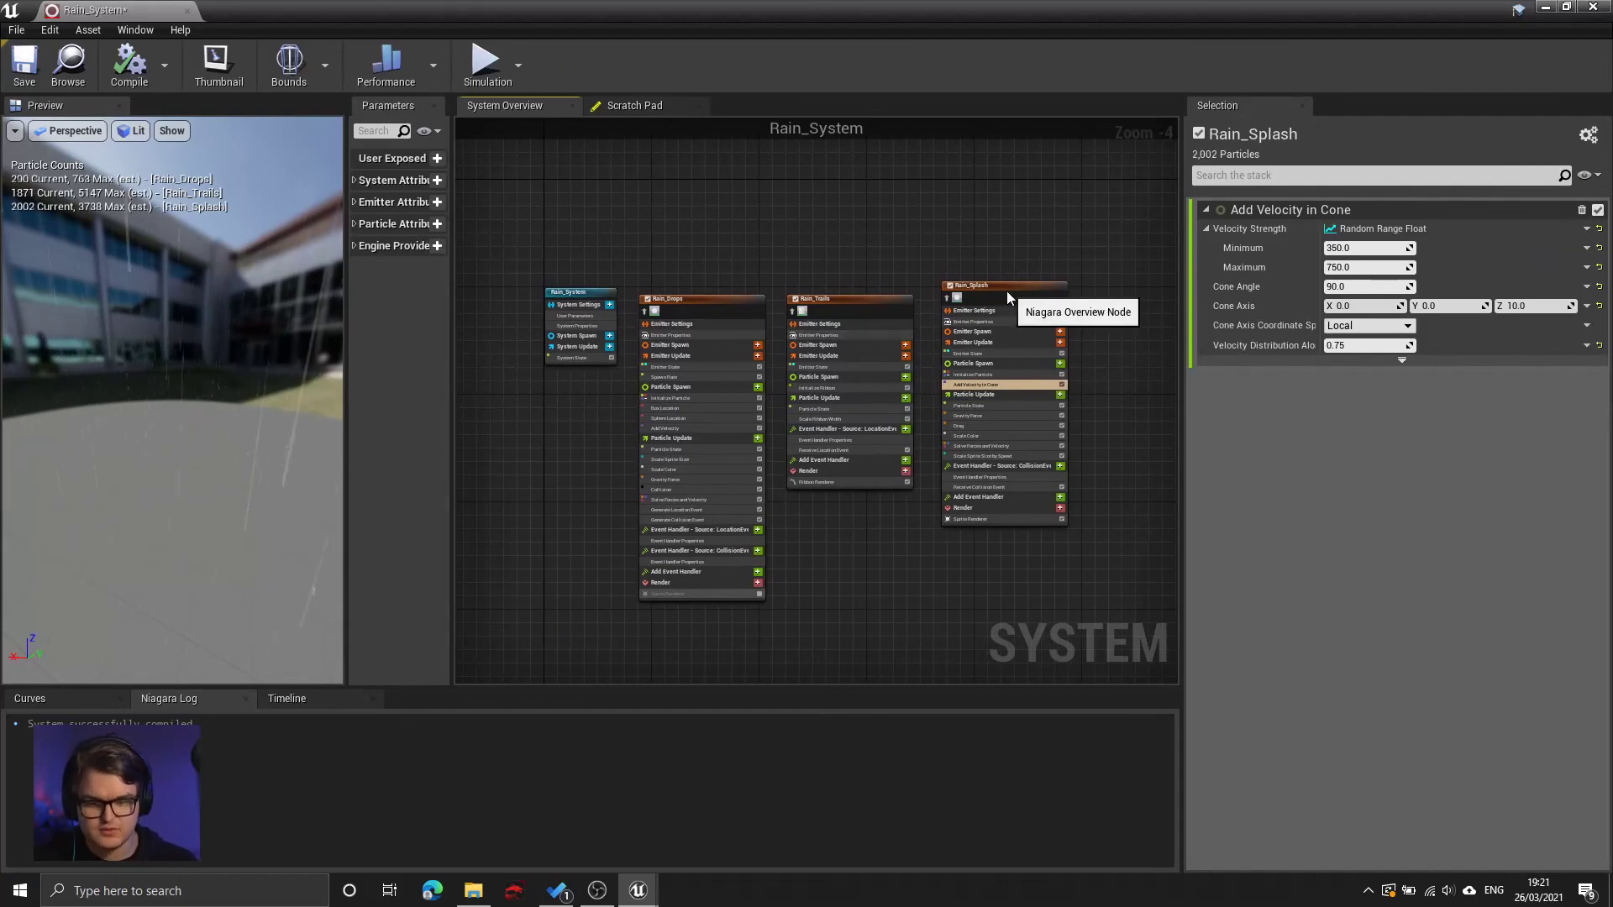
left_click_drag(1007, 291, 1009, 307)
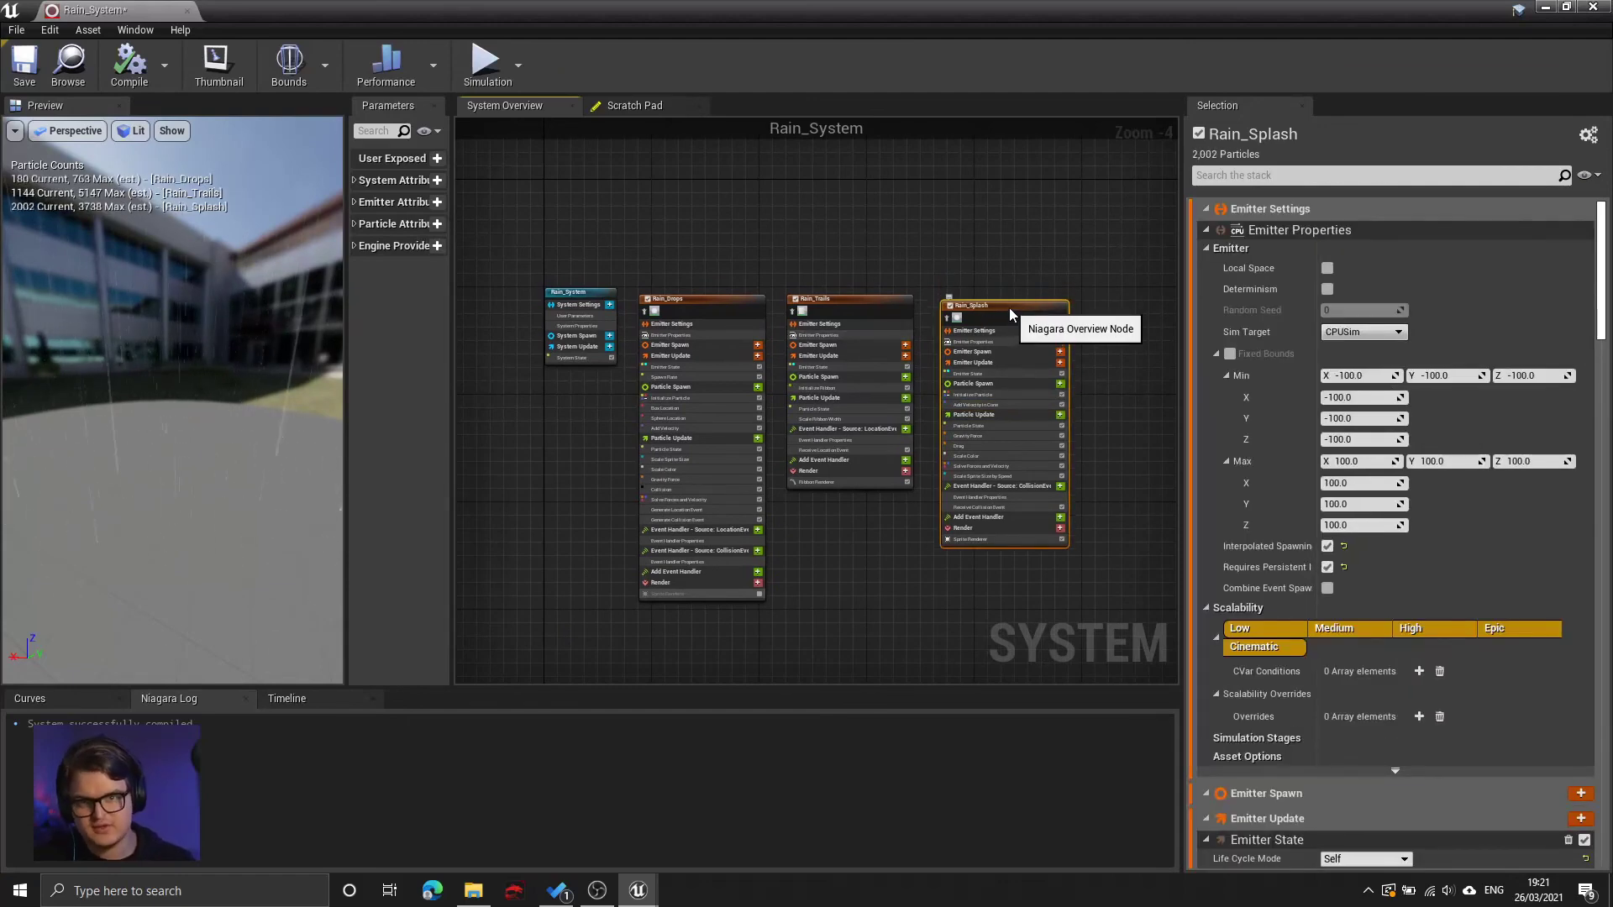